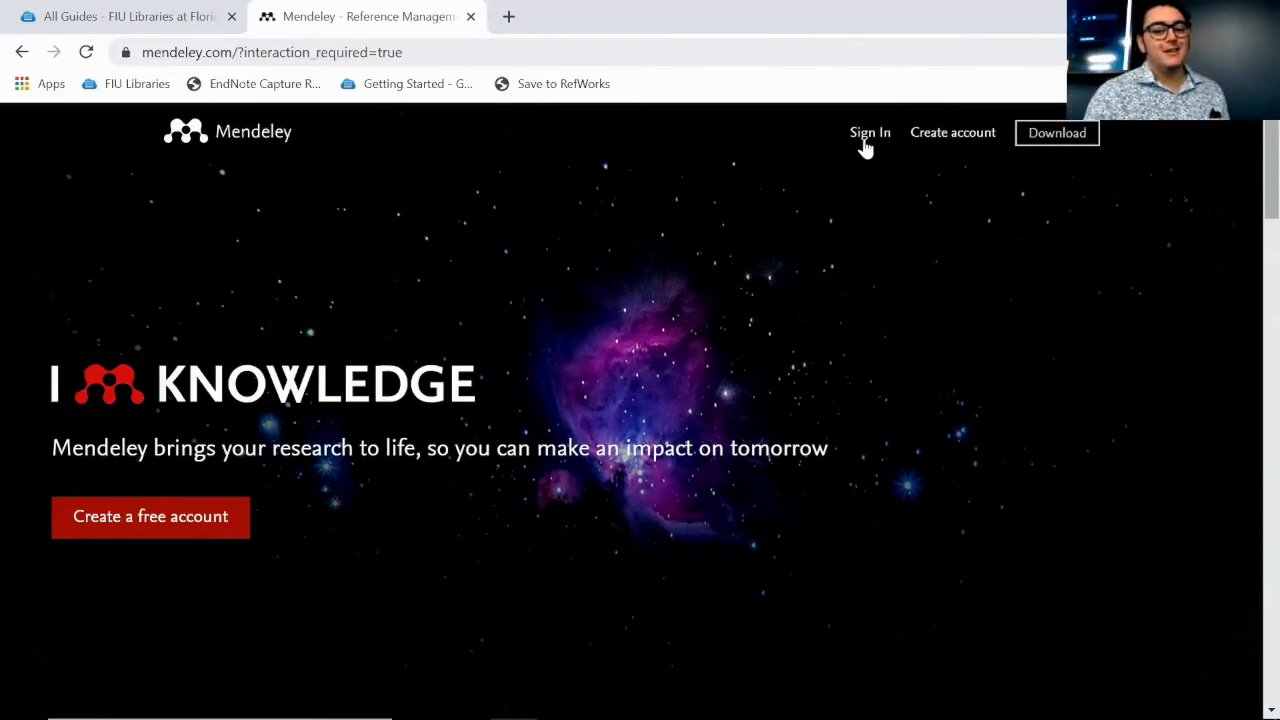
Sign in to Mendeley on the web with the account e-mail and password
click(950, 142)
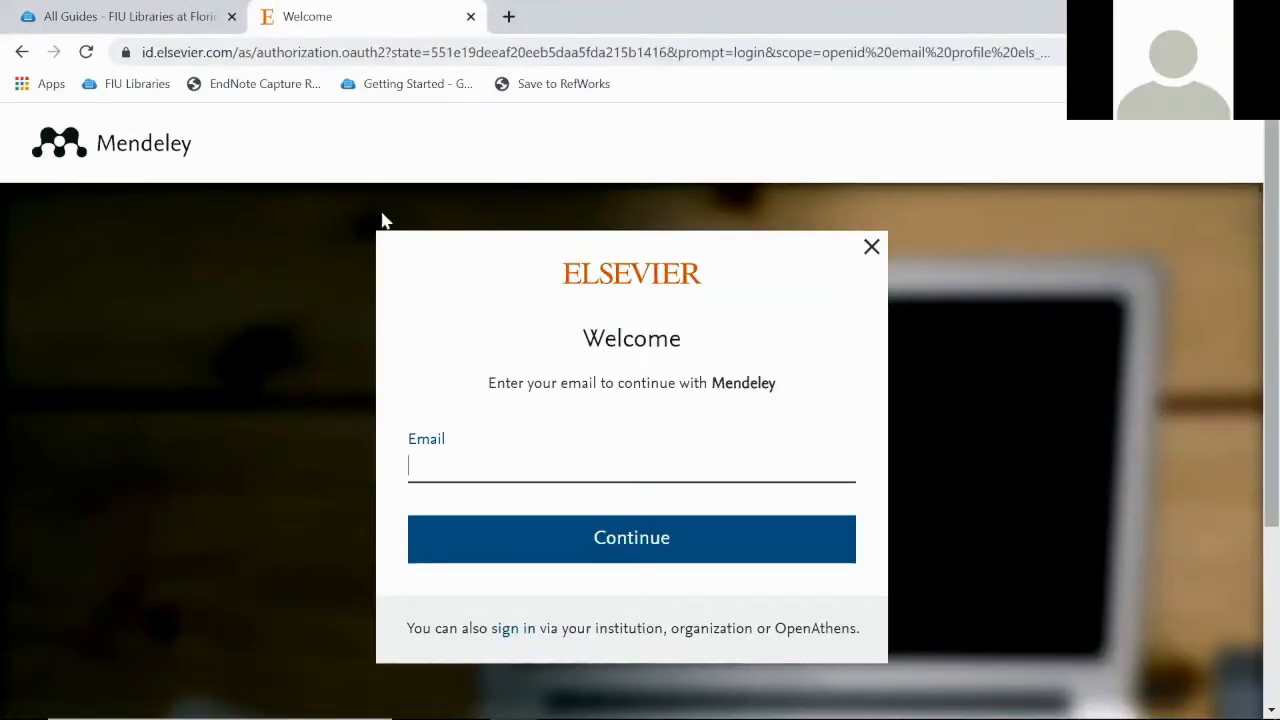
click(21, 53)
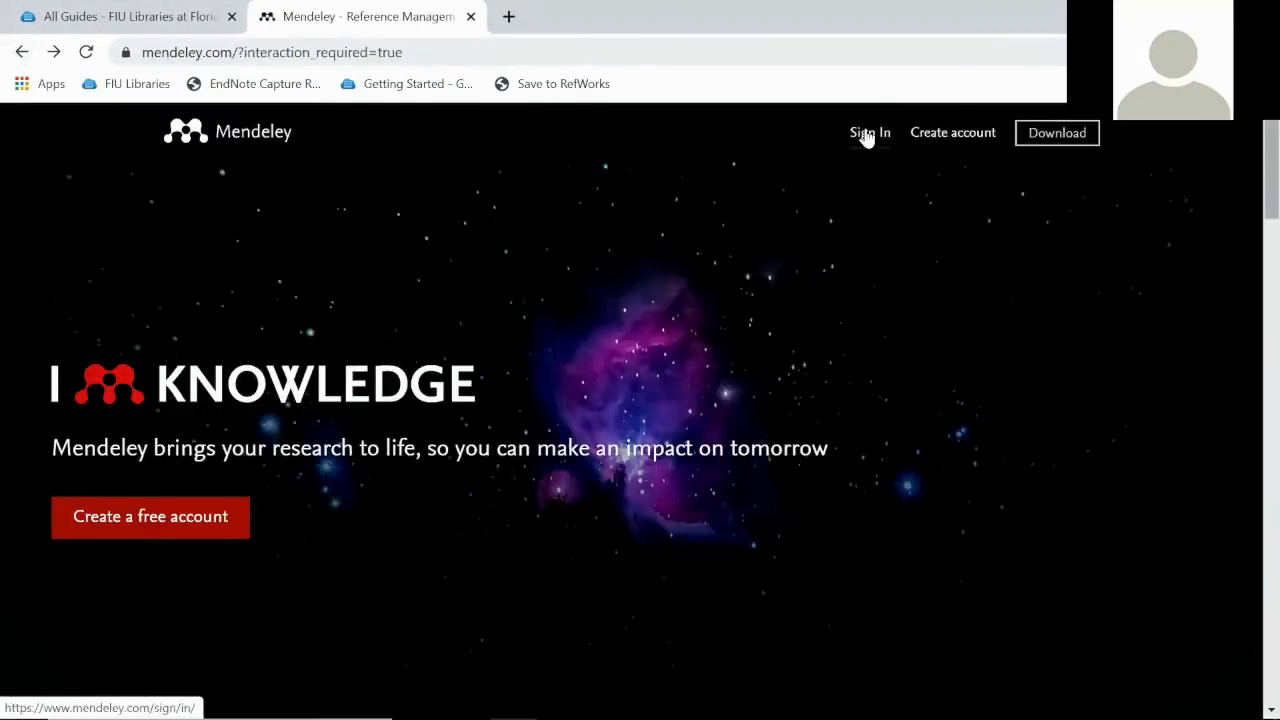
click(867, 134)
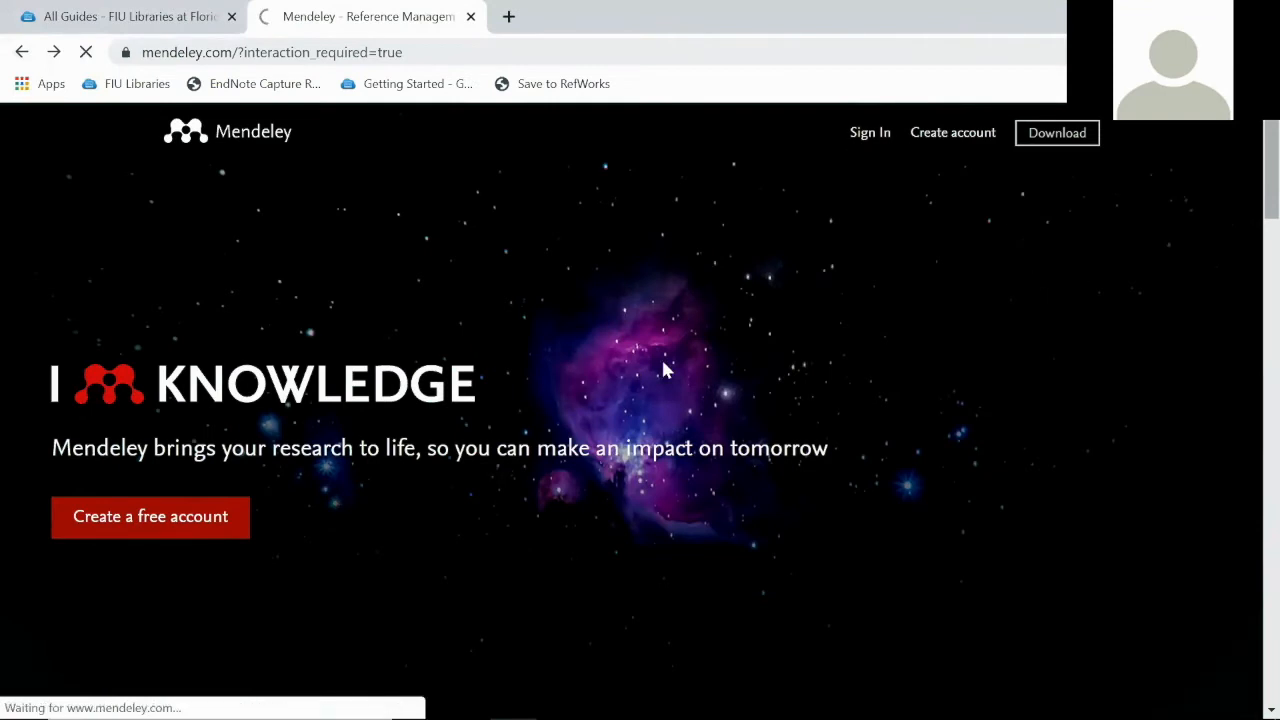
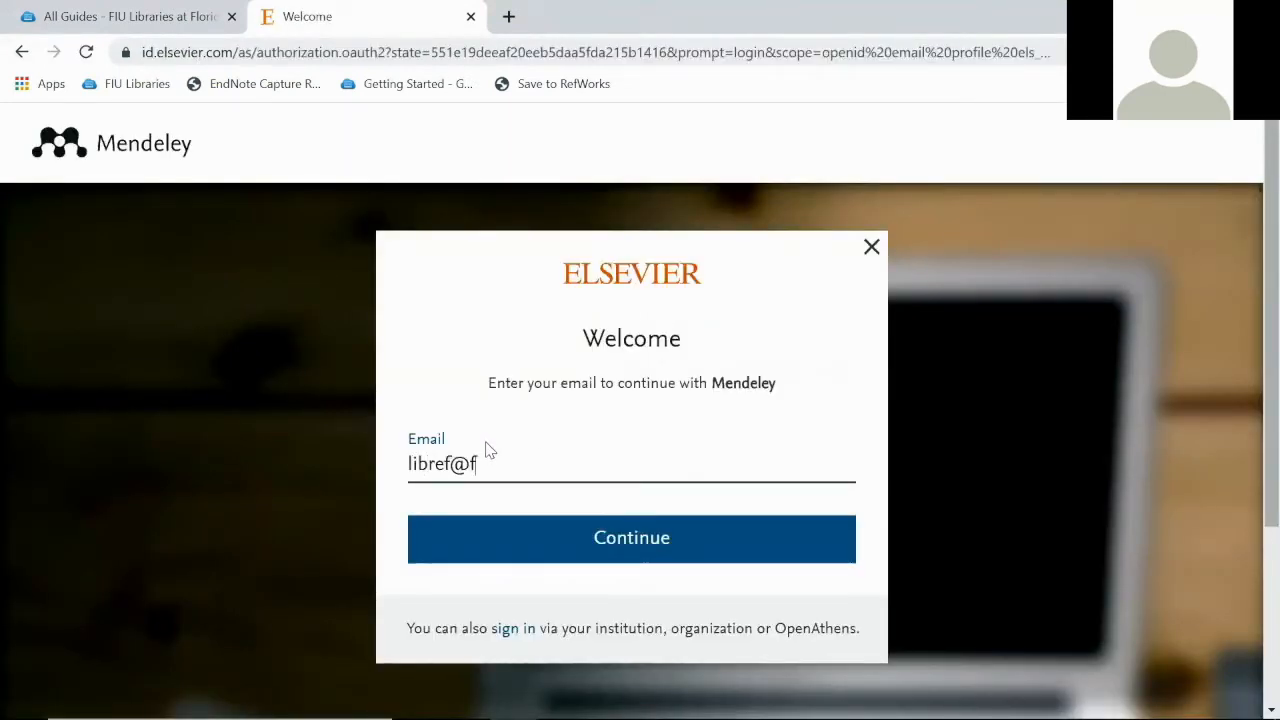
click(591, 537)
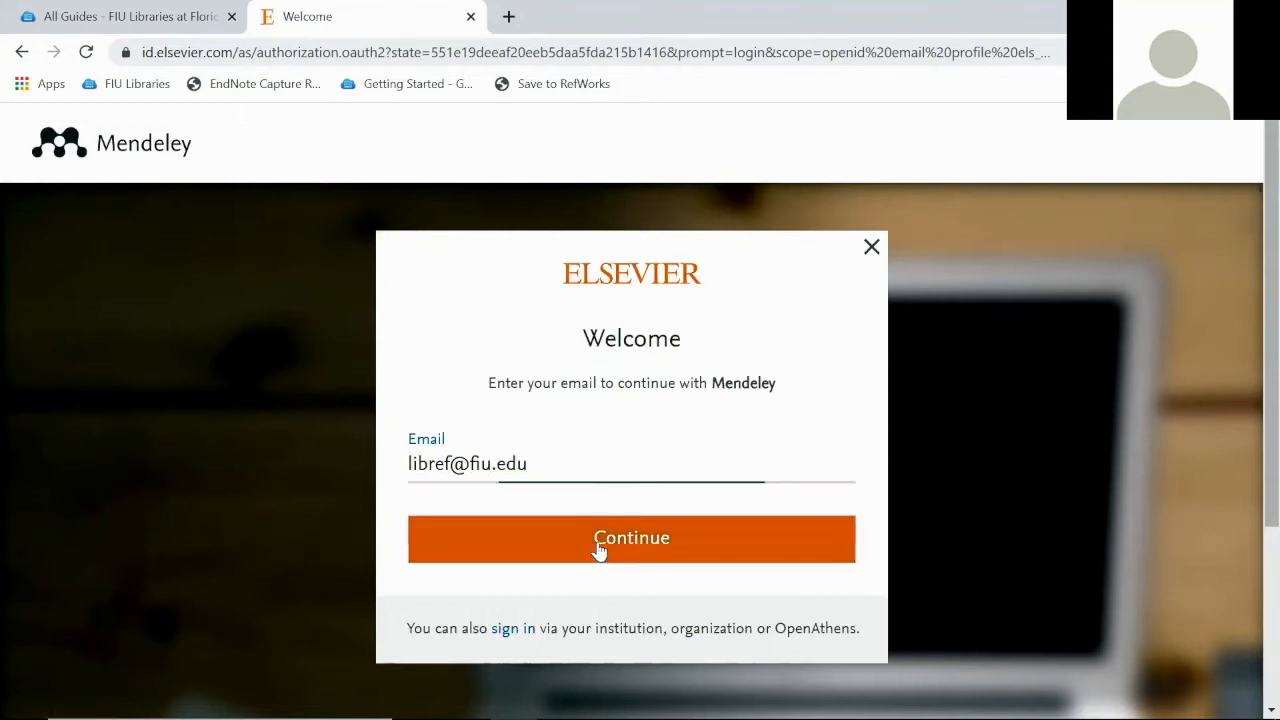
text(•••••••••)
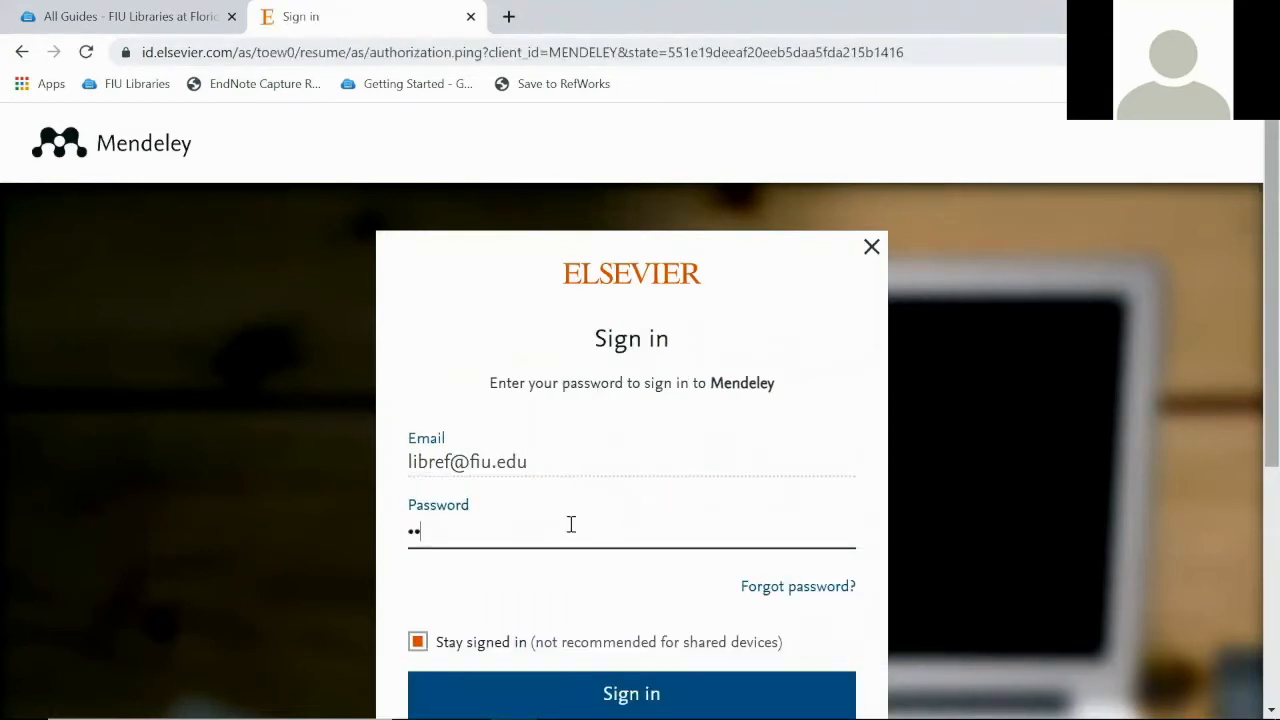
text(•••••••••••)
key(Return)
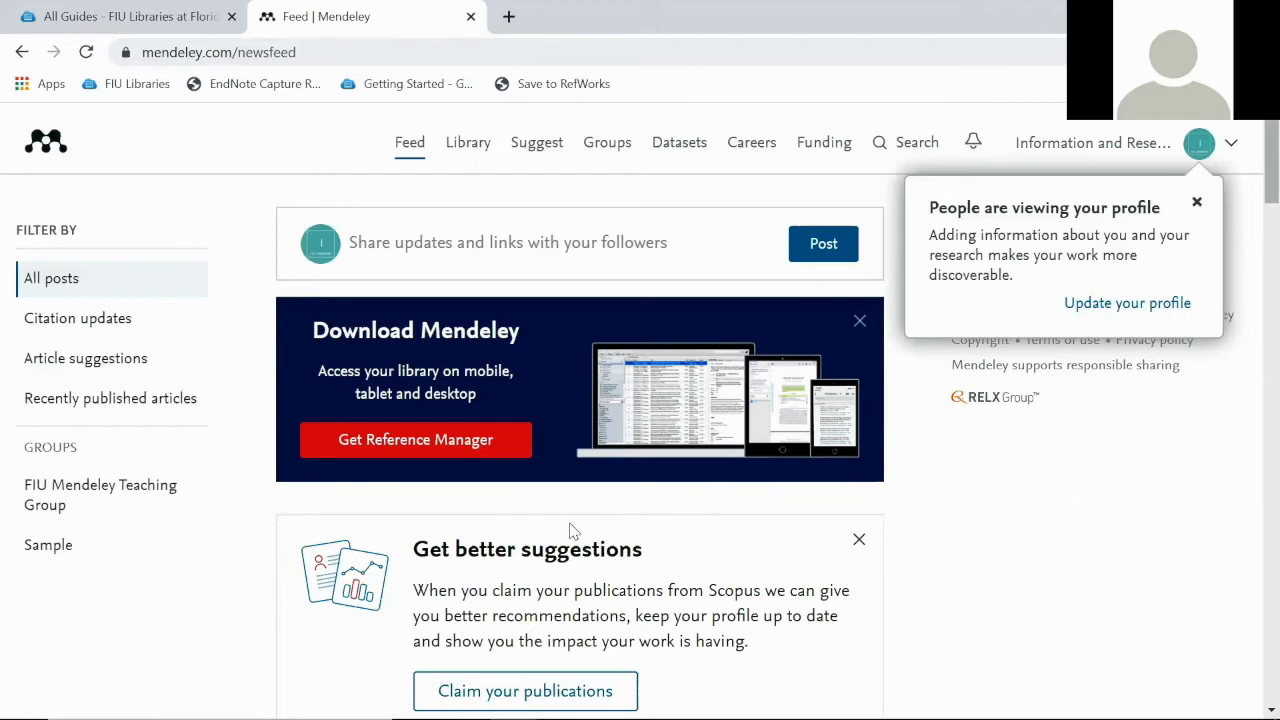
Dismiss the 'People are viewing your profile' popup and go to the Library
click(1196, 202)
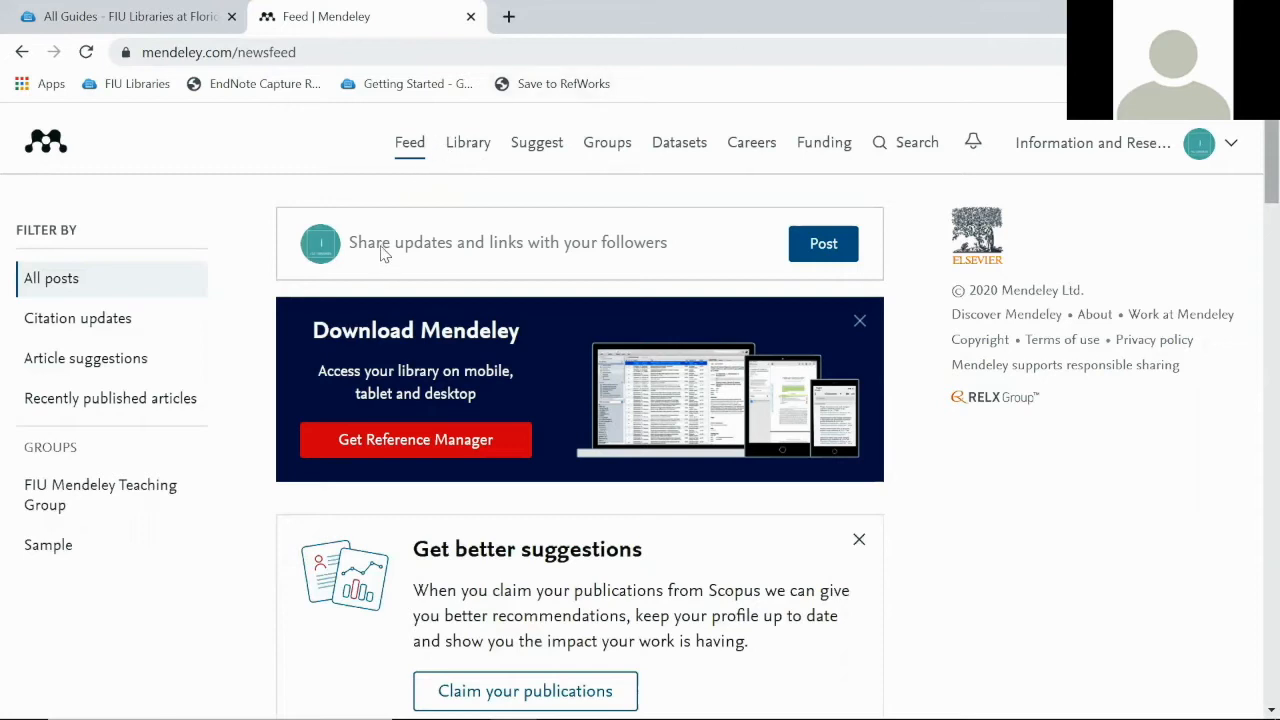
click(468, 145)
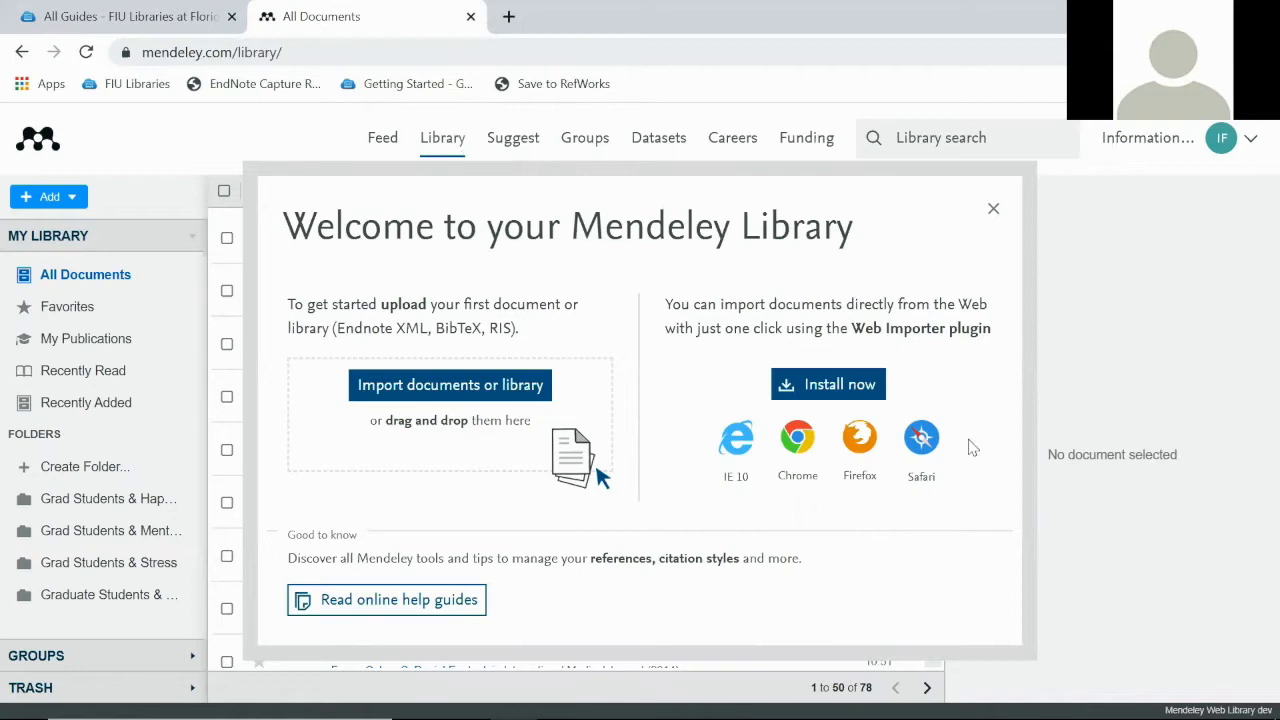
Close the library welcome dialog and Add and Create tip, then go to Suggest
click(993, 210)
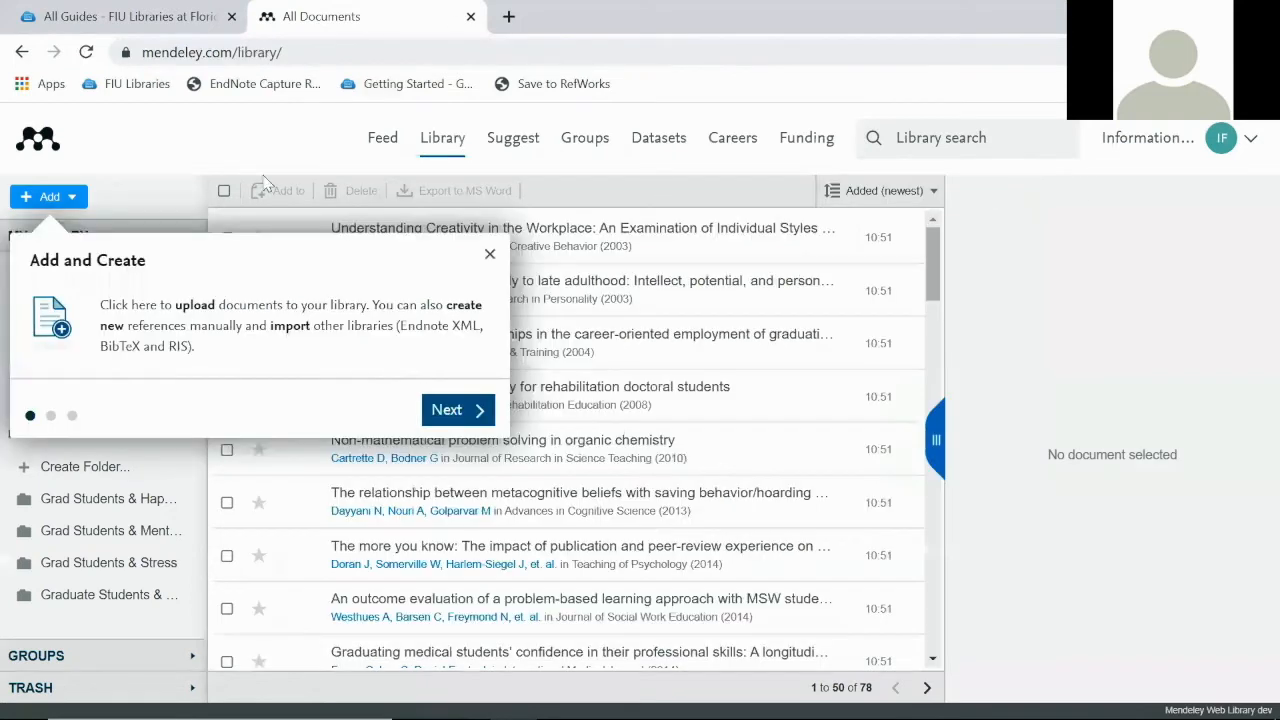
click(490, 256)
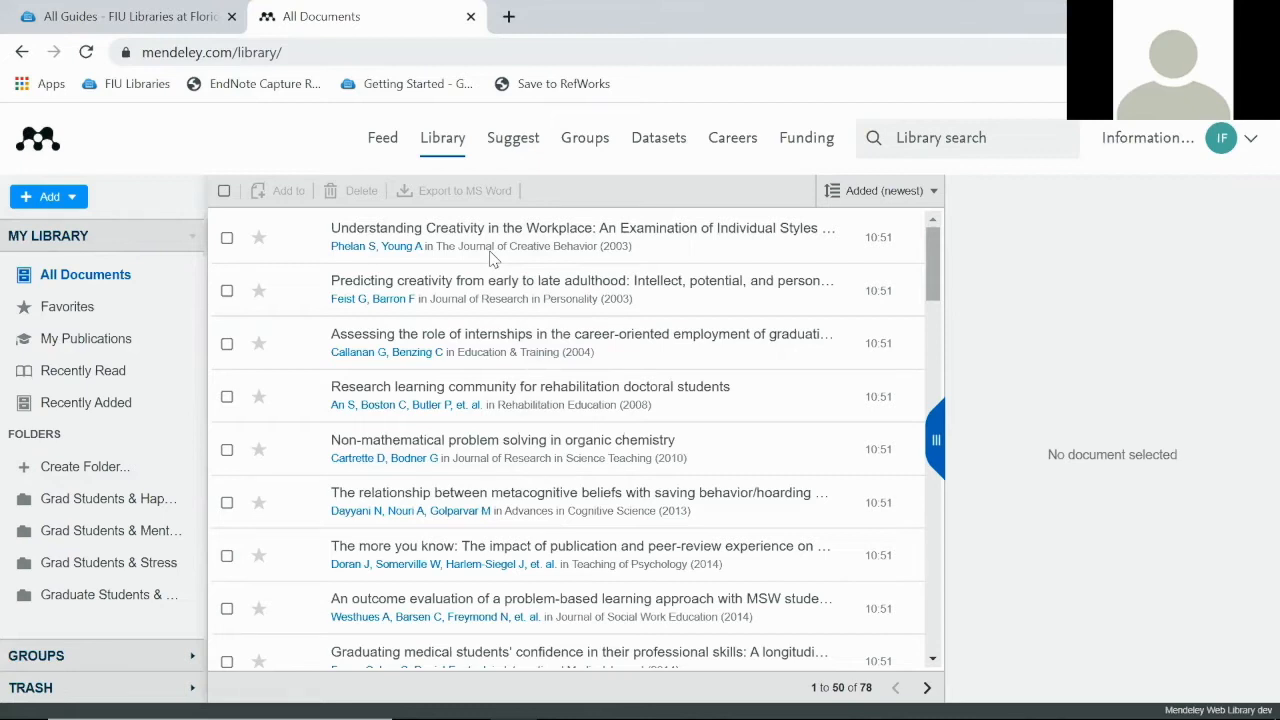
click(520, 142)
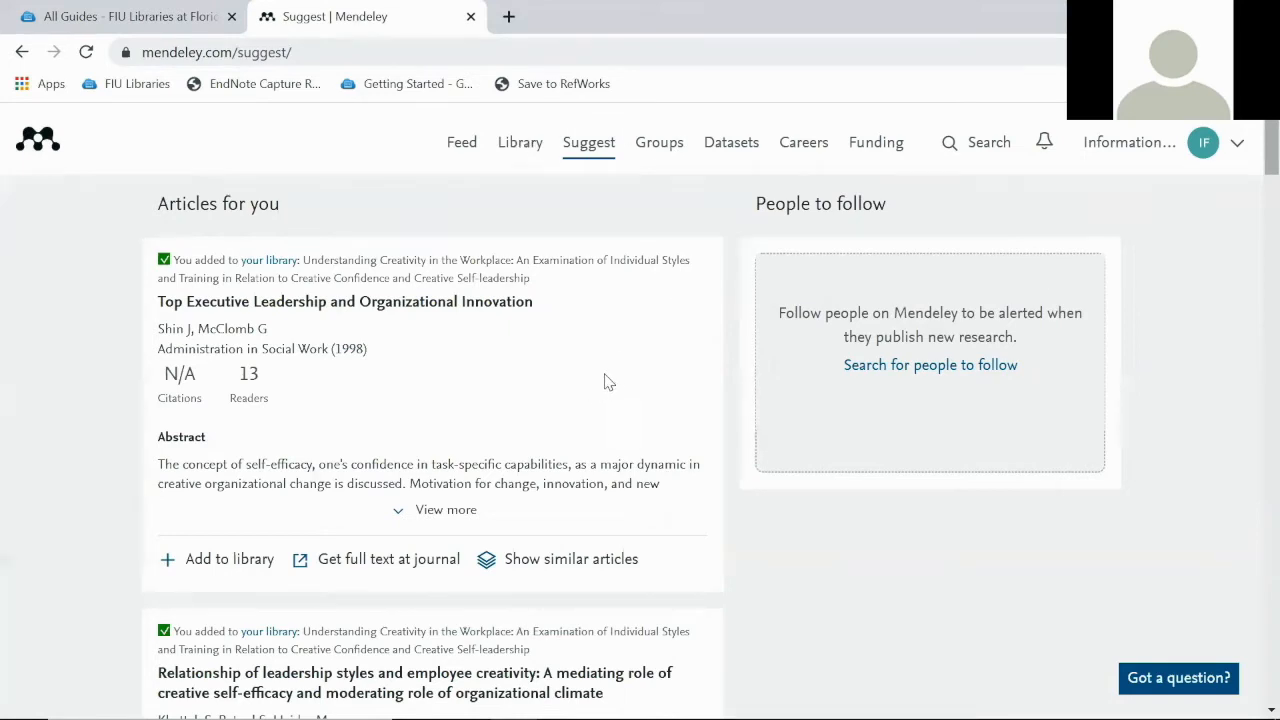
Browse the Articles for you cards tied to the library's creativity-in-the-workplace article
scroll(626, 398, down, 1)
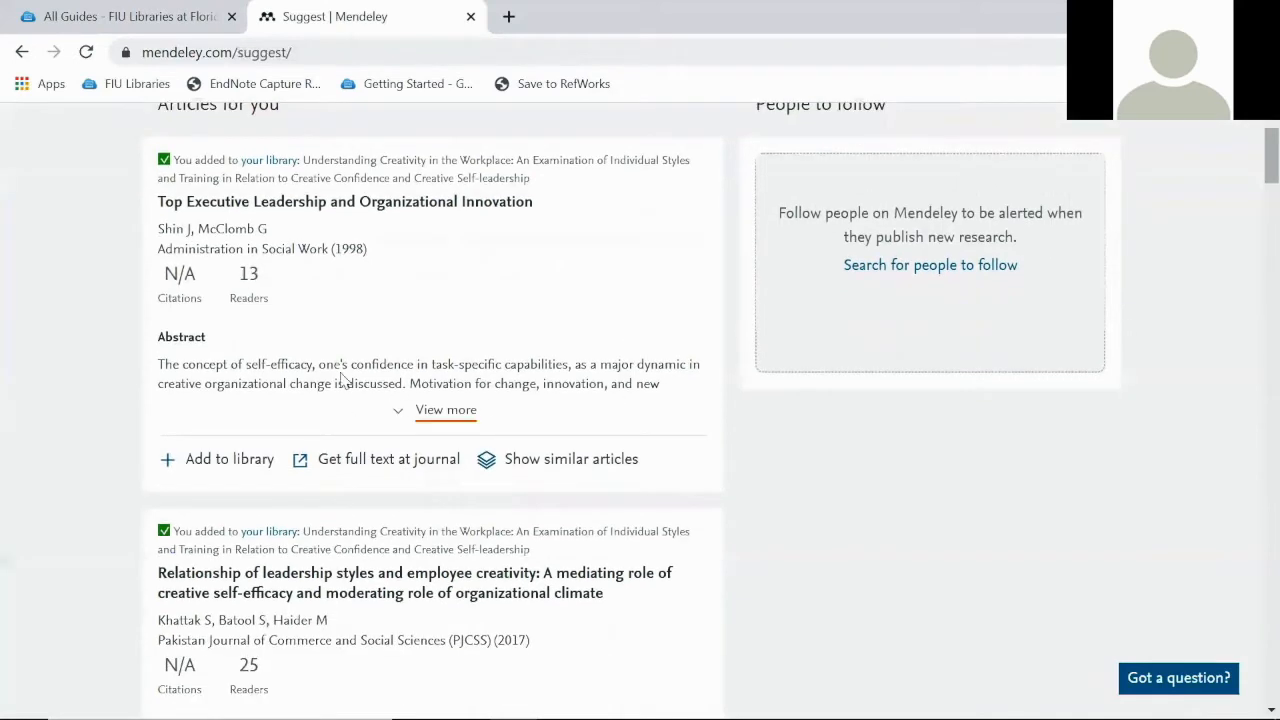
scroll(340, 370, up, 1)
drag(306, 262, 530, 302)
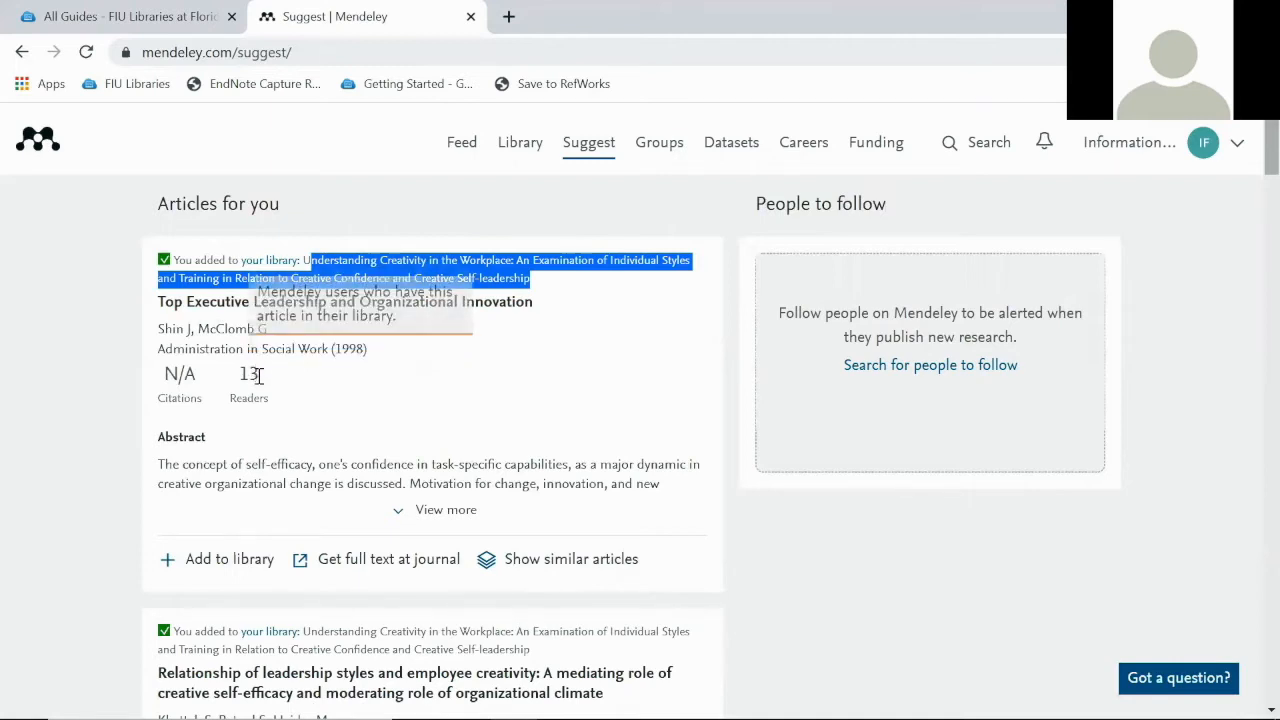
scroll(437, 410, down, 2)
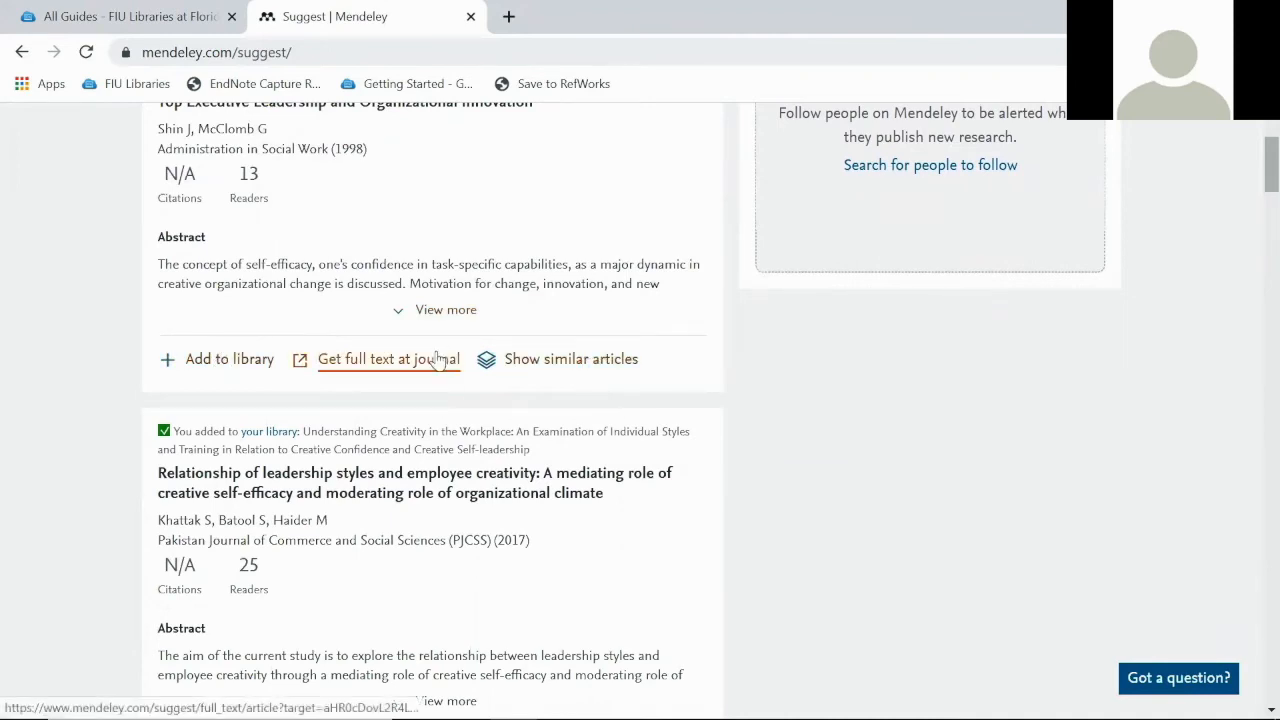
scroll(551, 374, down, 6)
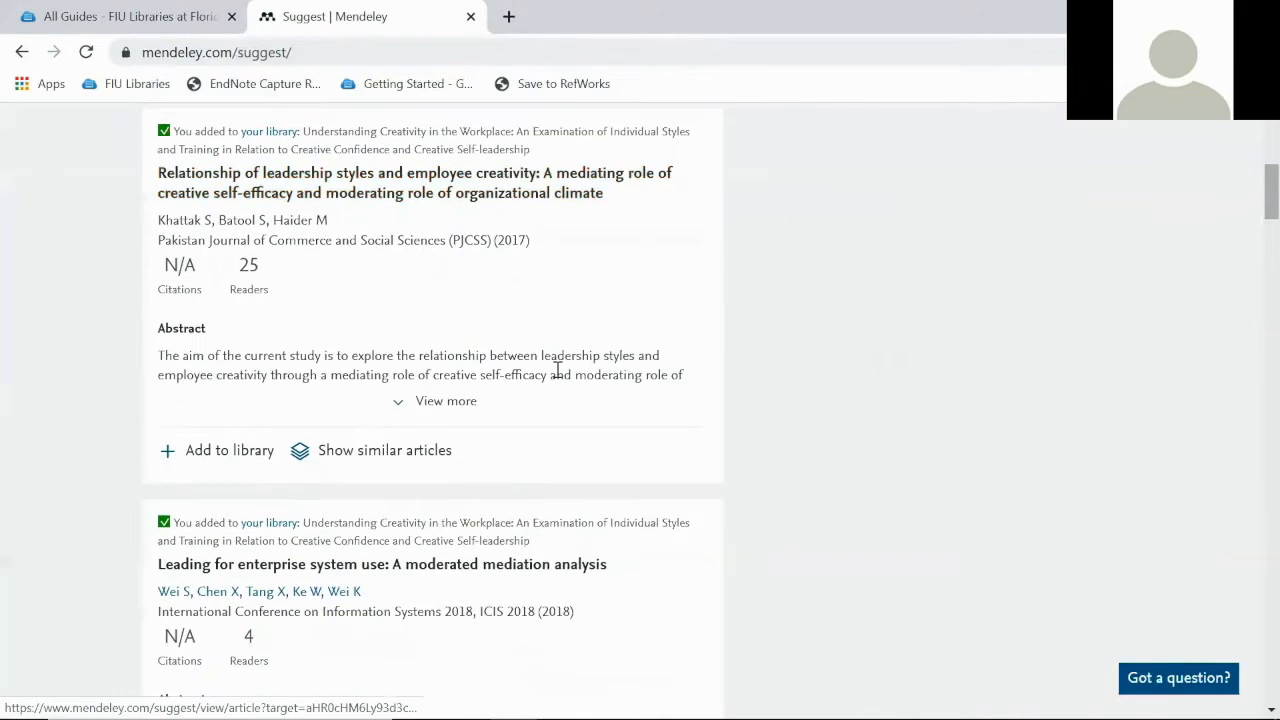
scroll(560, 376, down, 7)
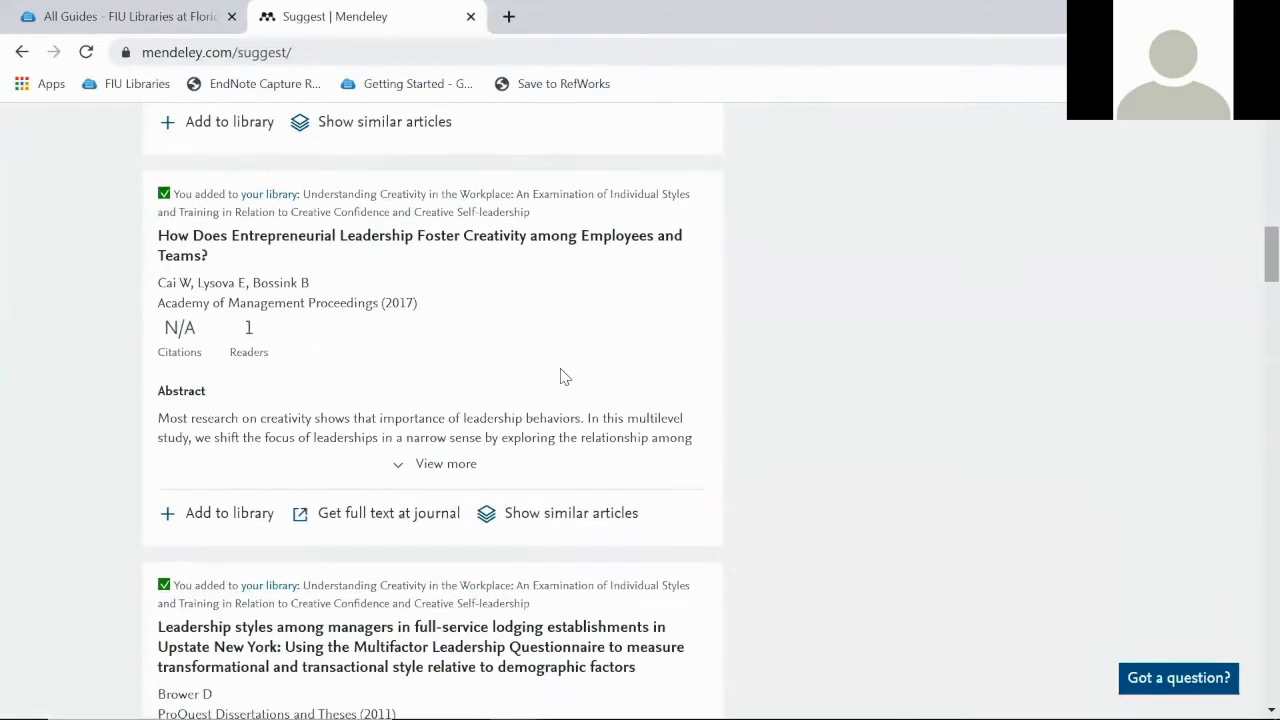
scroll(560, 376, down, 8)
scroll(560, 376, up, 10)
scroll(560, 376, up, 10)
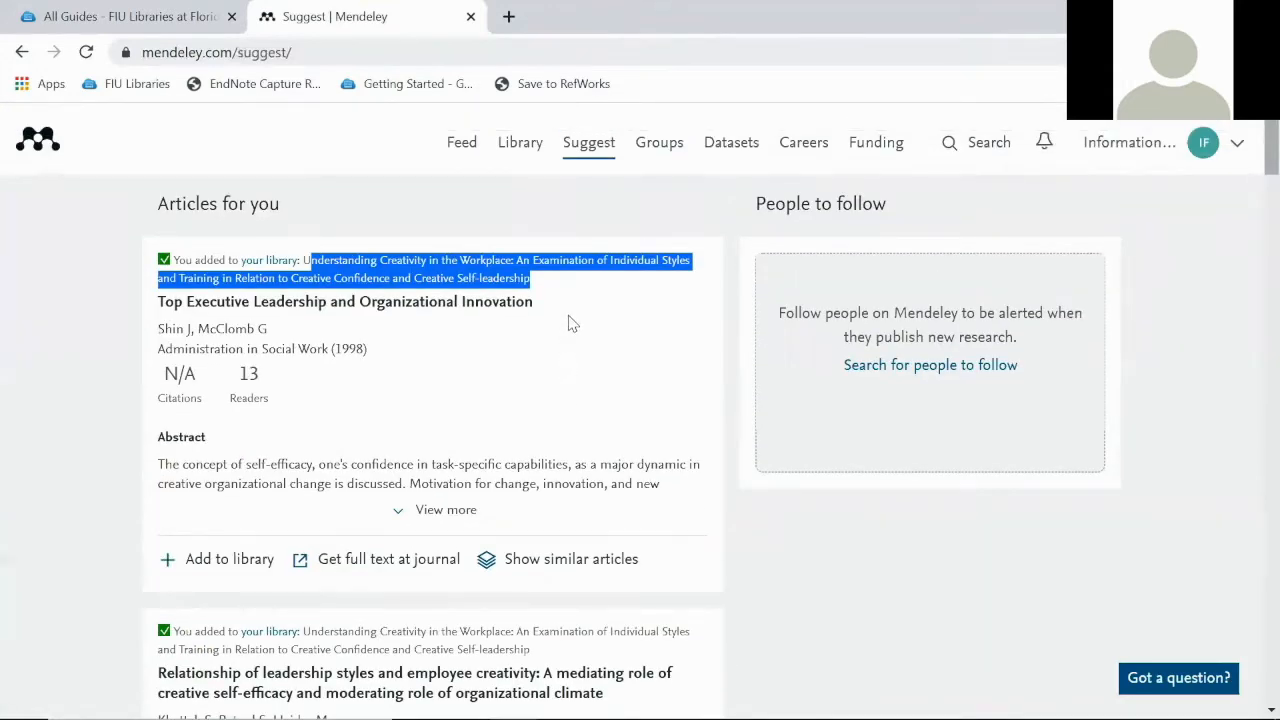
View My Groups, then open Mendeley Data datasets in a new tab
click(672, 156)
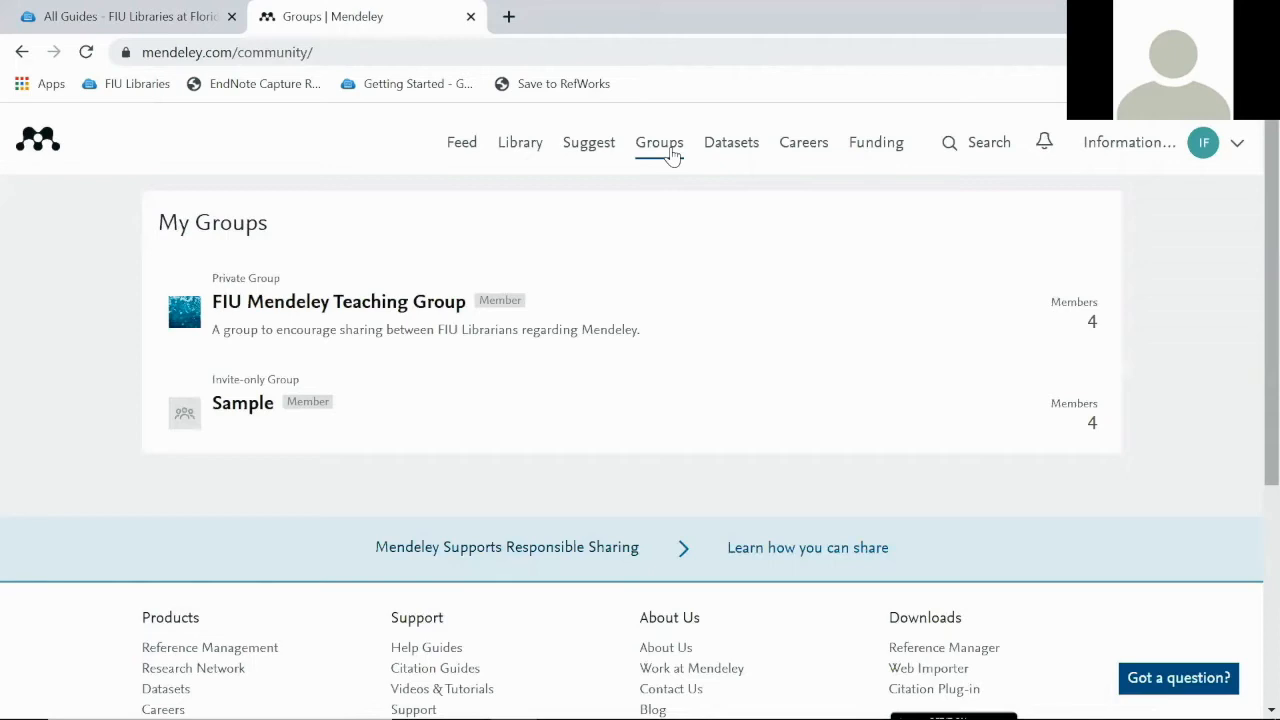
click(727, 150)
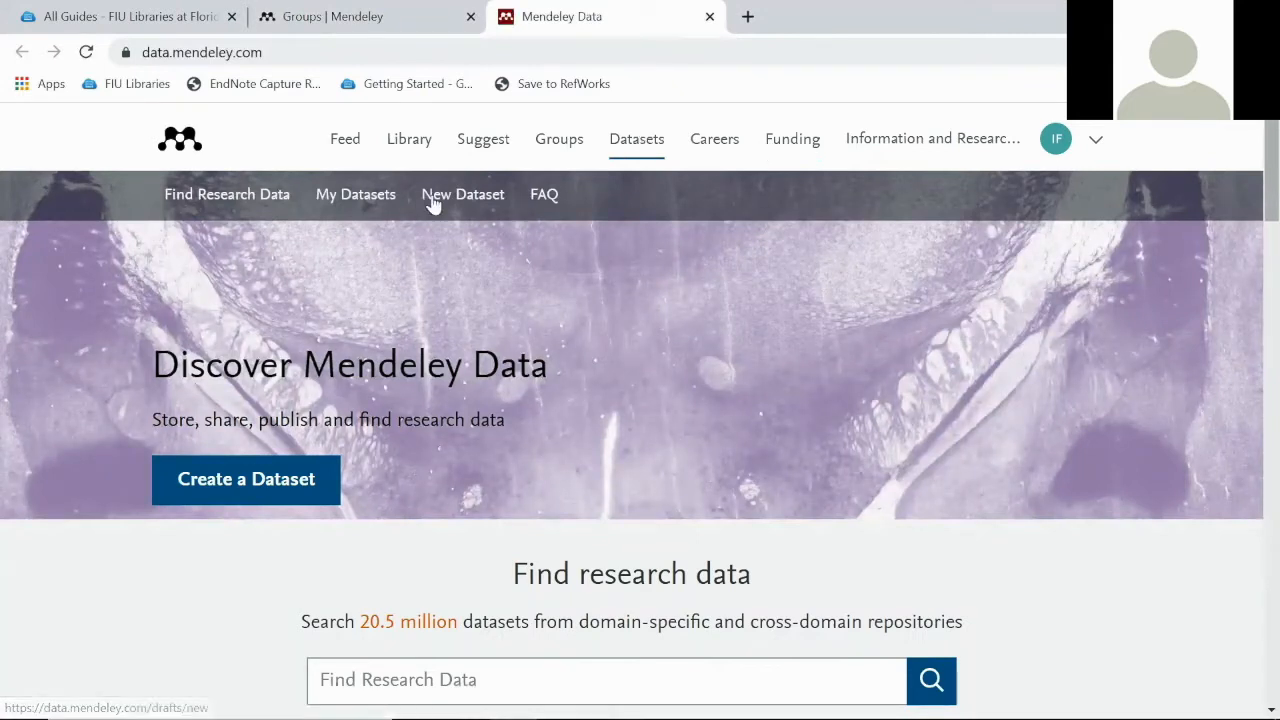
Switch the Mendeley Data tab back to the library's All Documents list
click(418, 139)
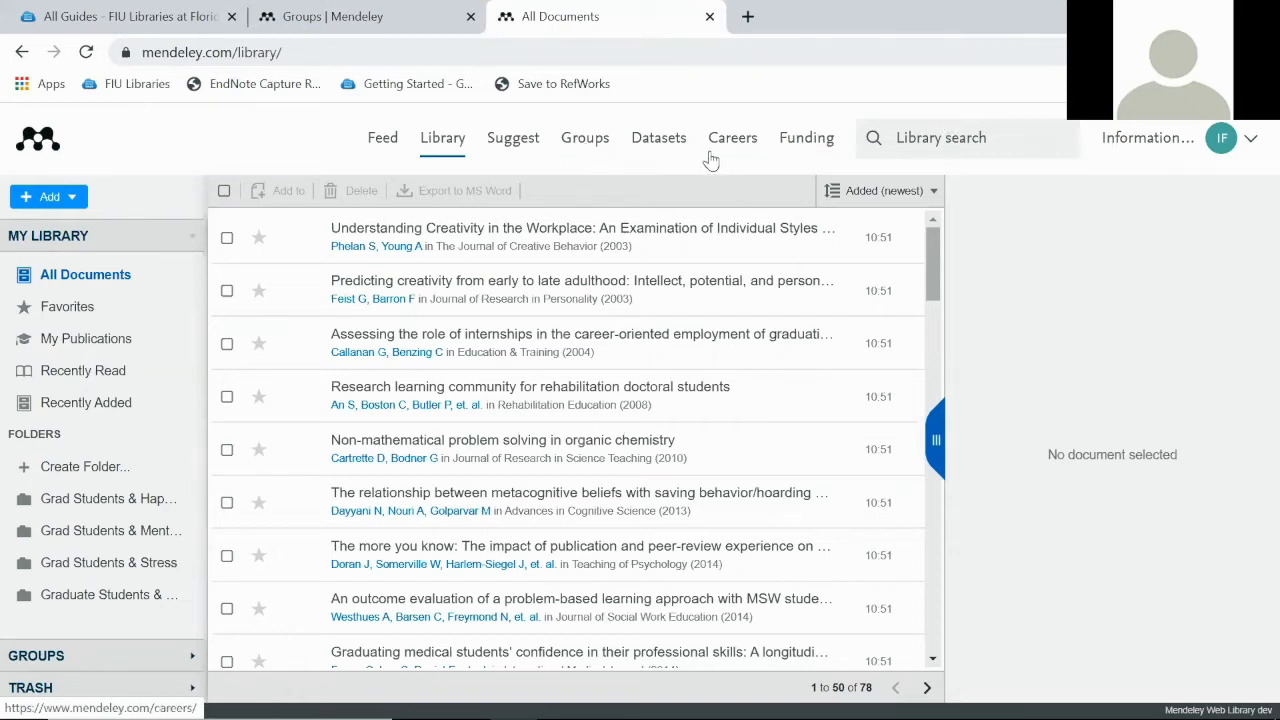
Go to the Download Mendeley Desktop for Windows page via the account menu and review it
click(1250, 139)
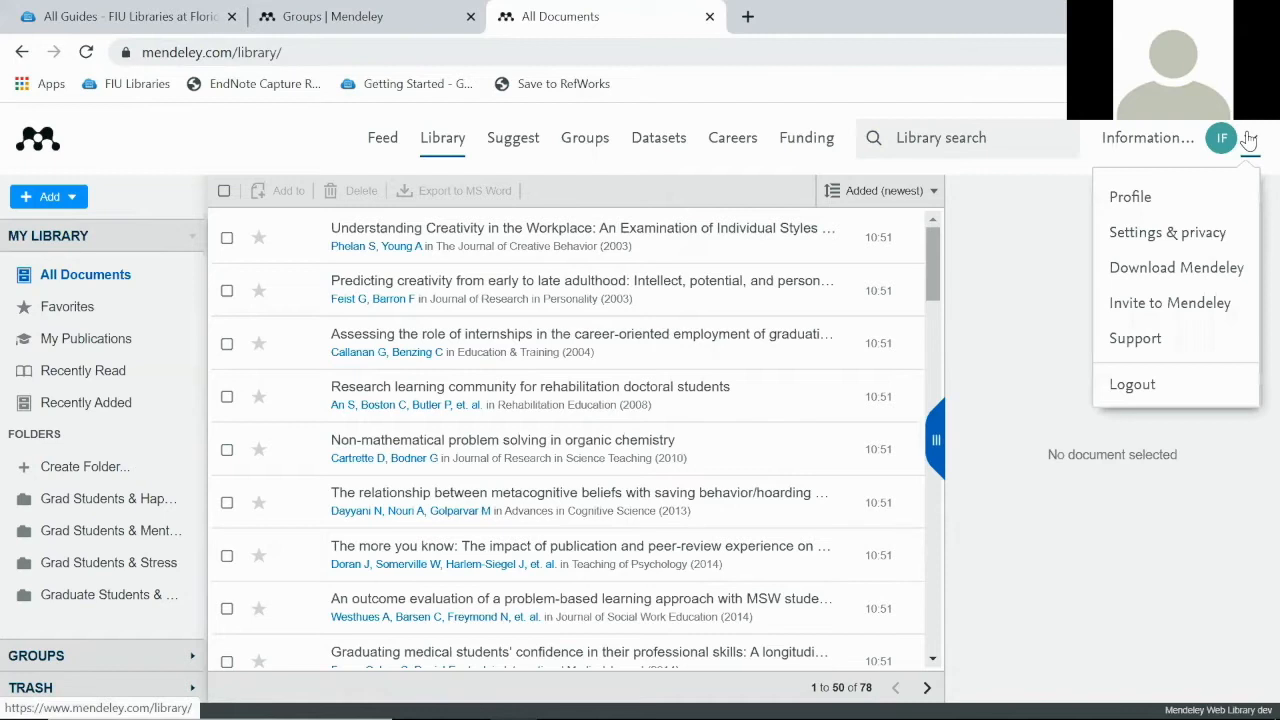
click(1190, 279)
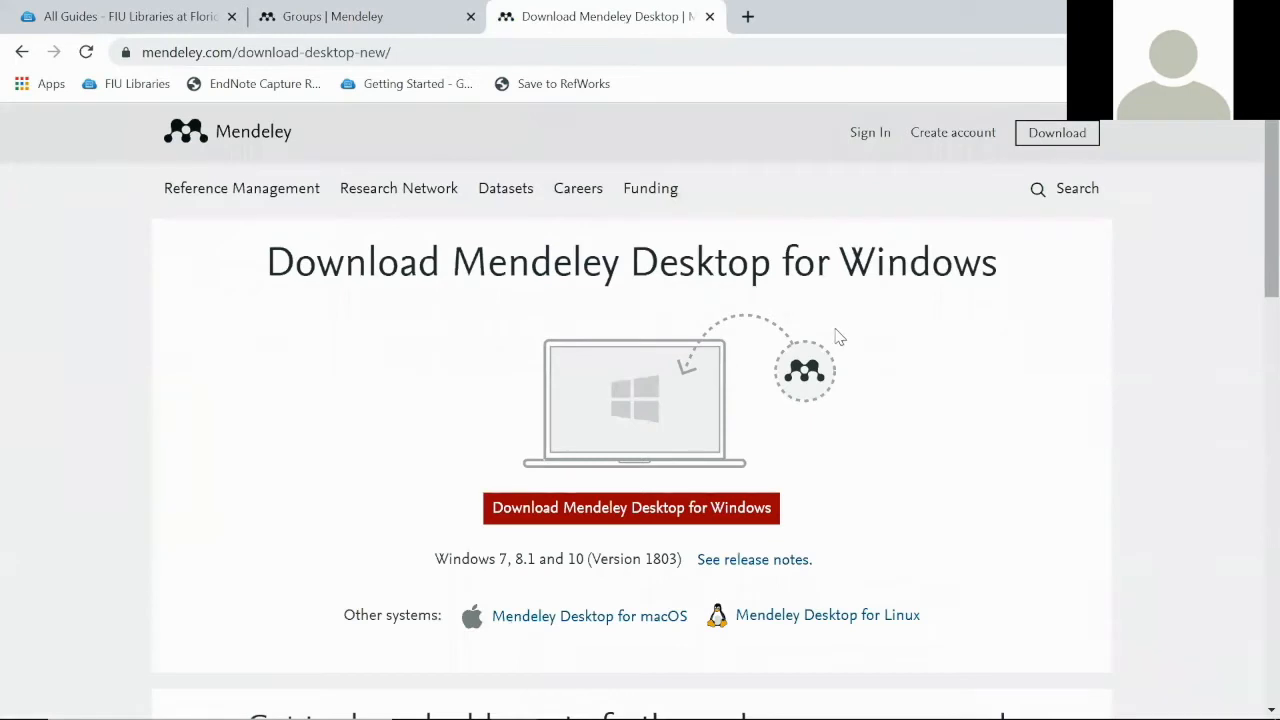
scroll(837, 323, down, 3)
scroll(837, 323, up, 3)
scroll(678, 242, down, 3)
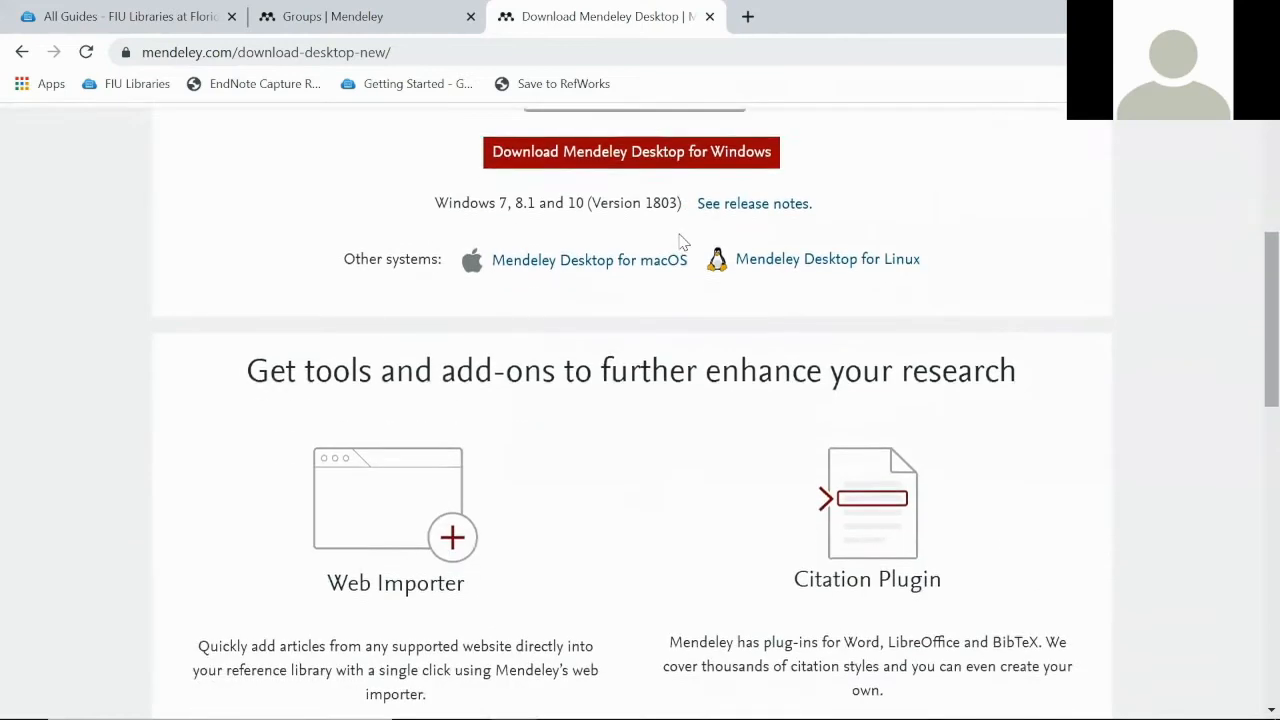
scroll(679, 242, down, 2)
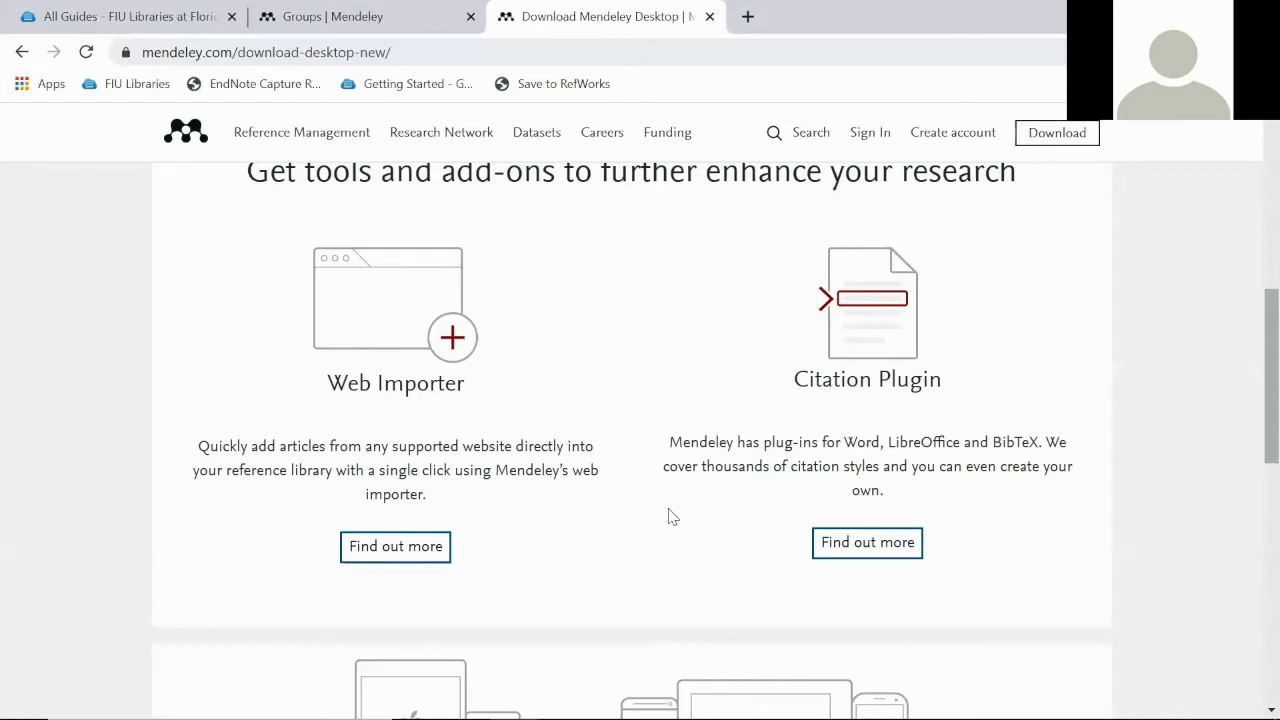
scroll(676, 512, down, 1)
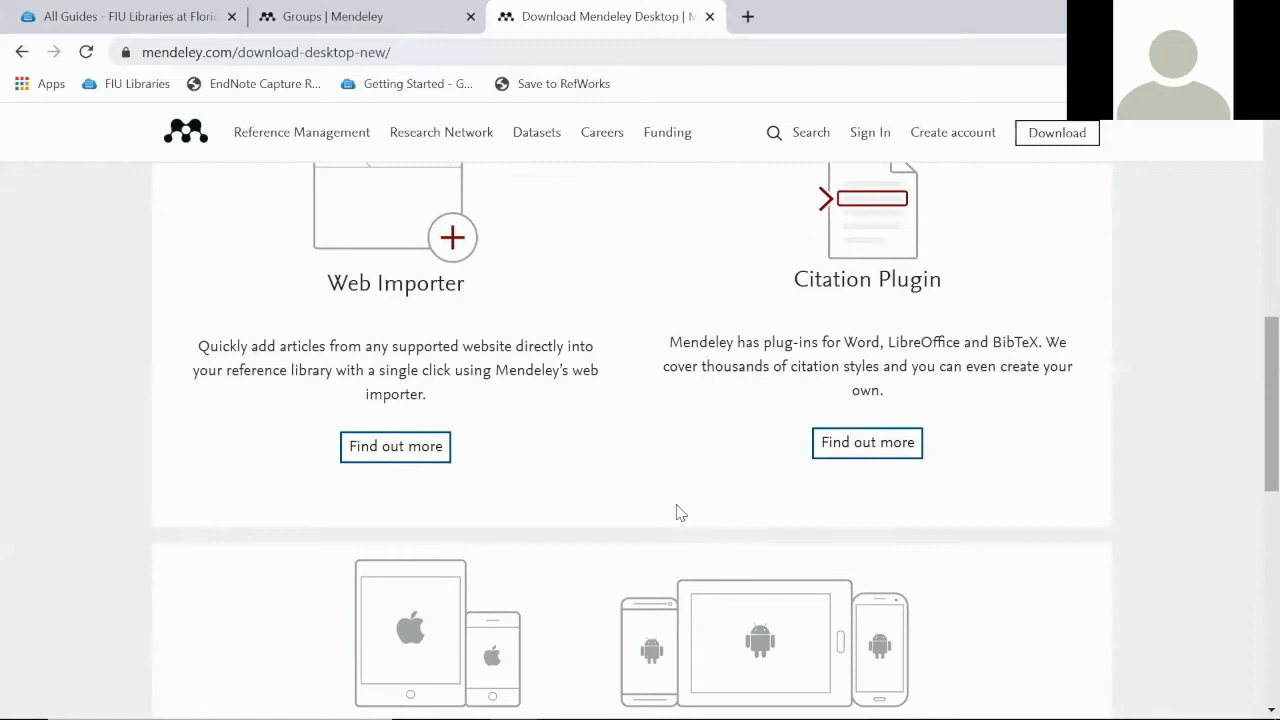
scroll(680, 512, down, 2)
scroll(678, 510, down, 2)
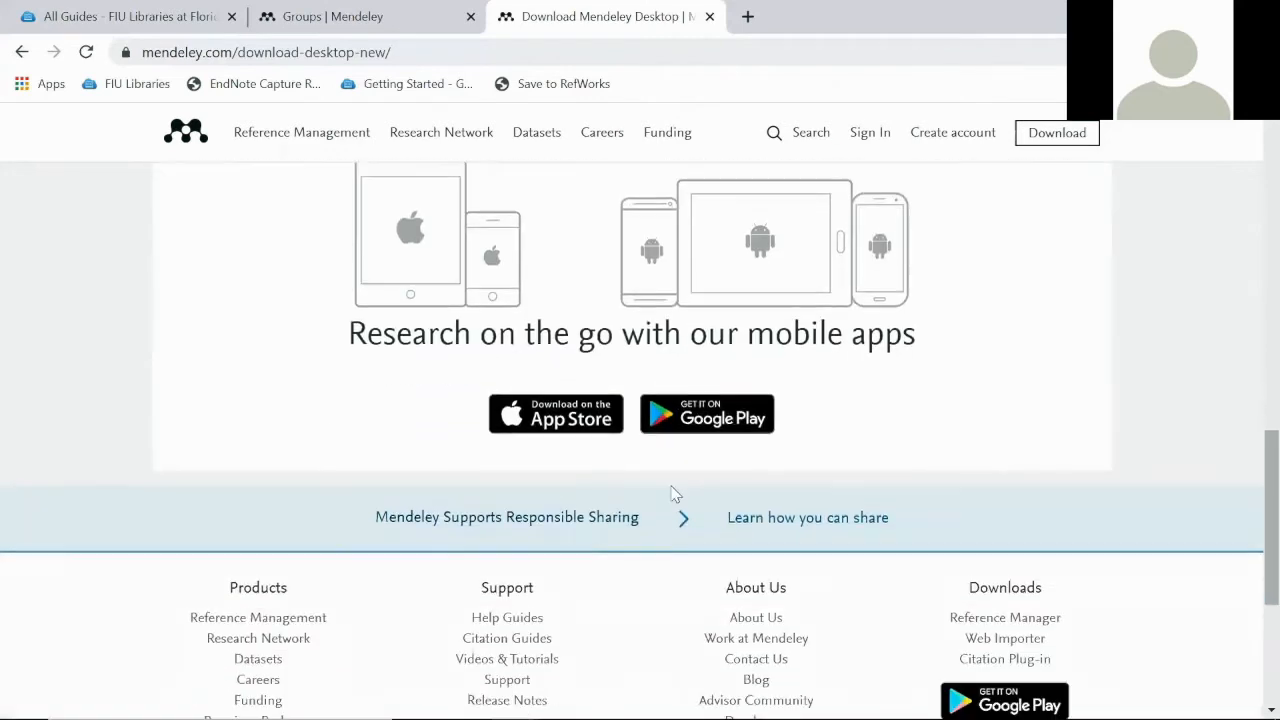
scroll(671, 494, up, 1)
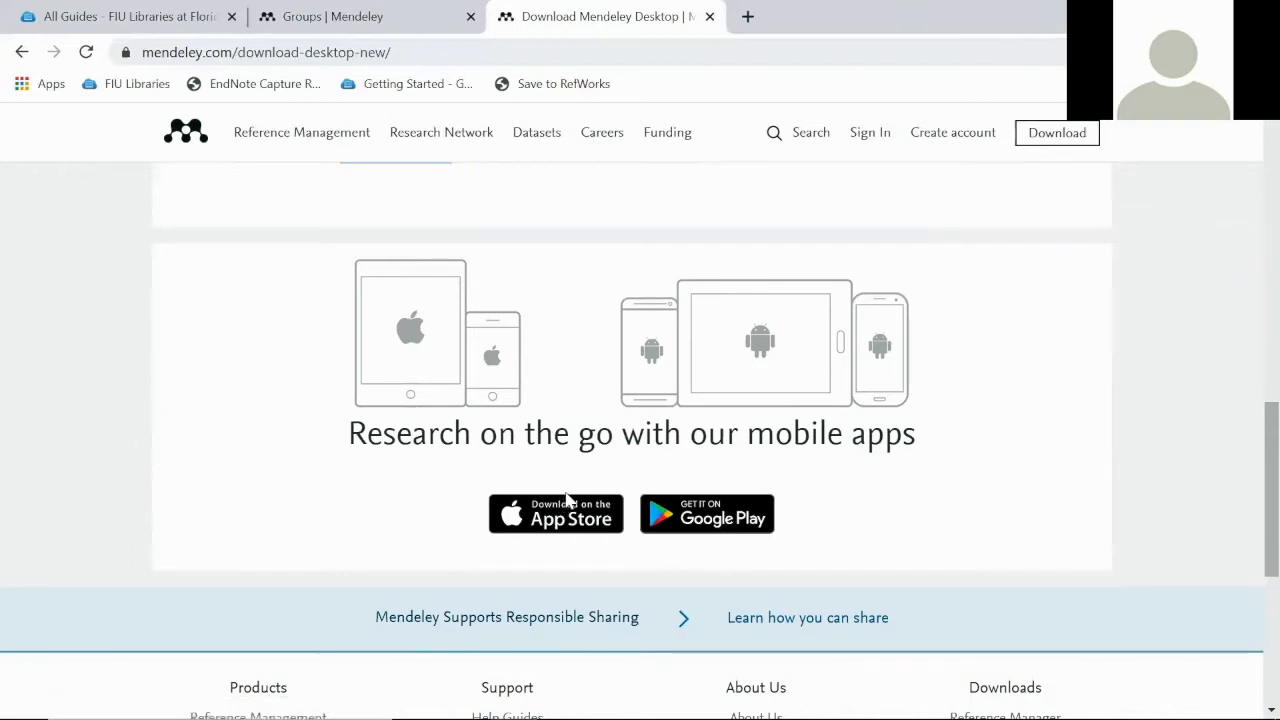
scroll(566, 502, up, 3)
scroll(573, 502, up, 7)
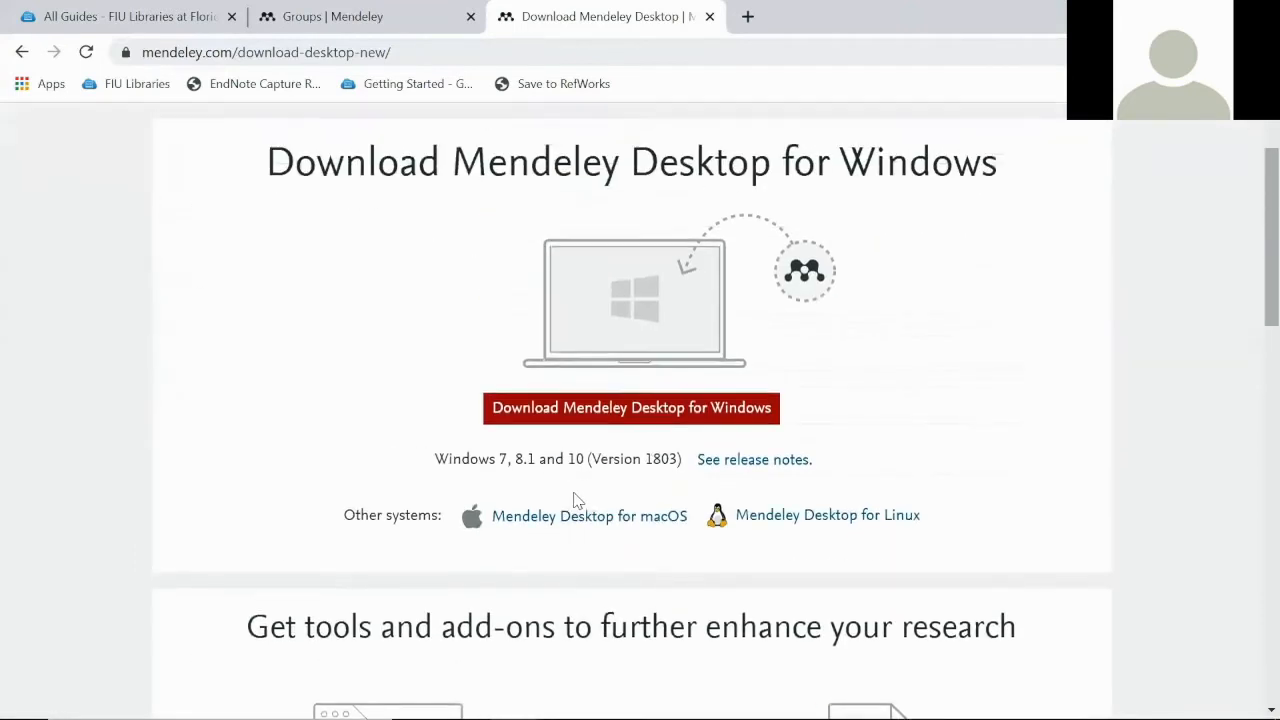
Bring the Mendeley Desktop window forward from the taskbar and maximize it
mouse_move(1097, 717)
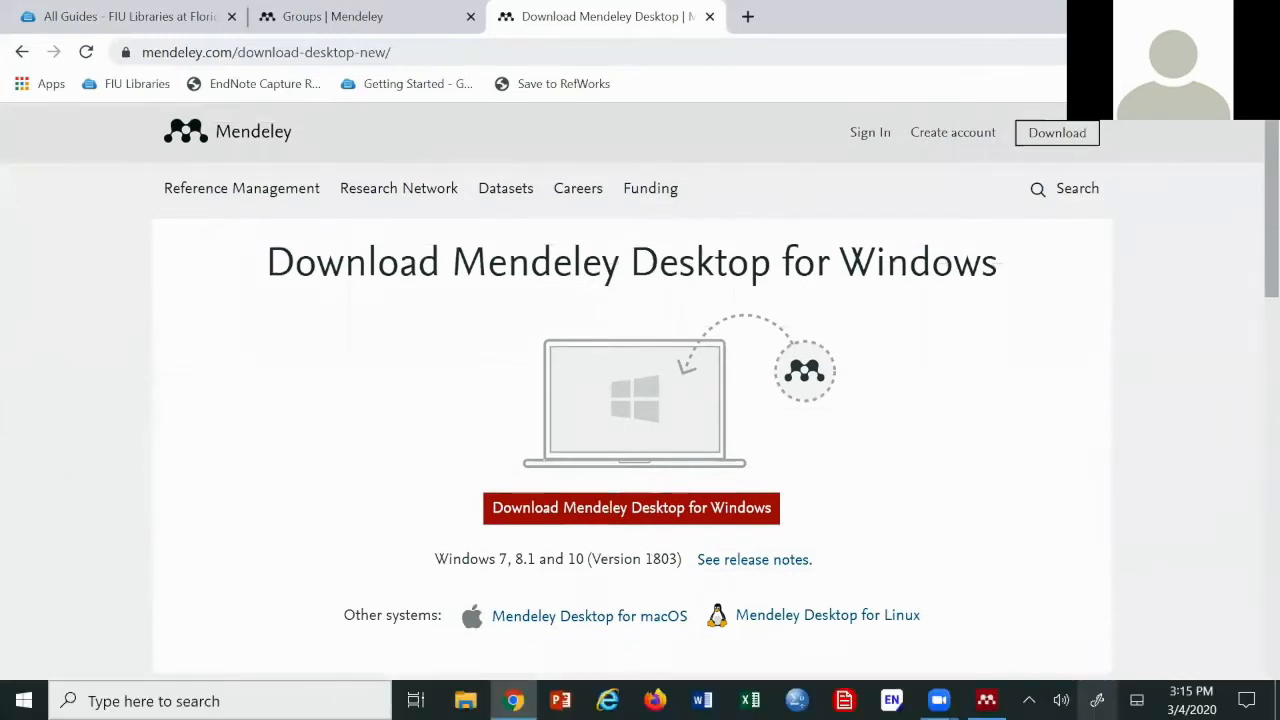
mouse_move(987, 700)
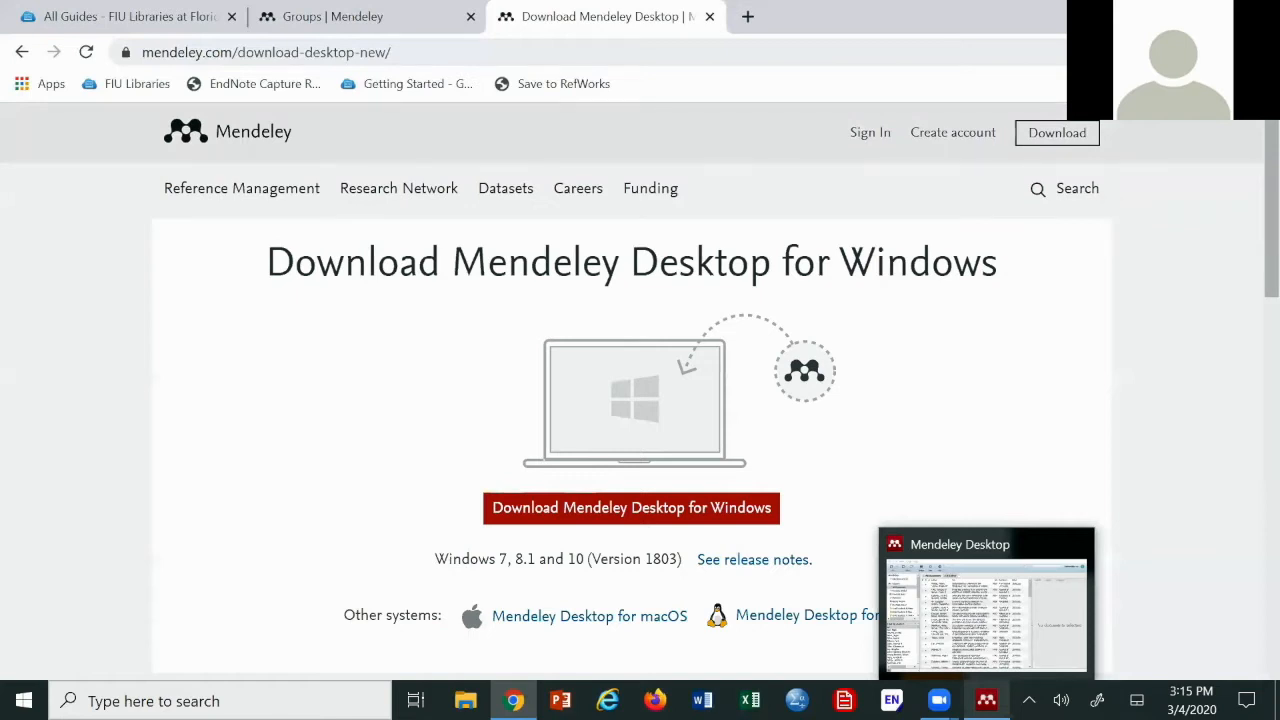
click(985, 610)
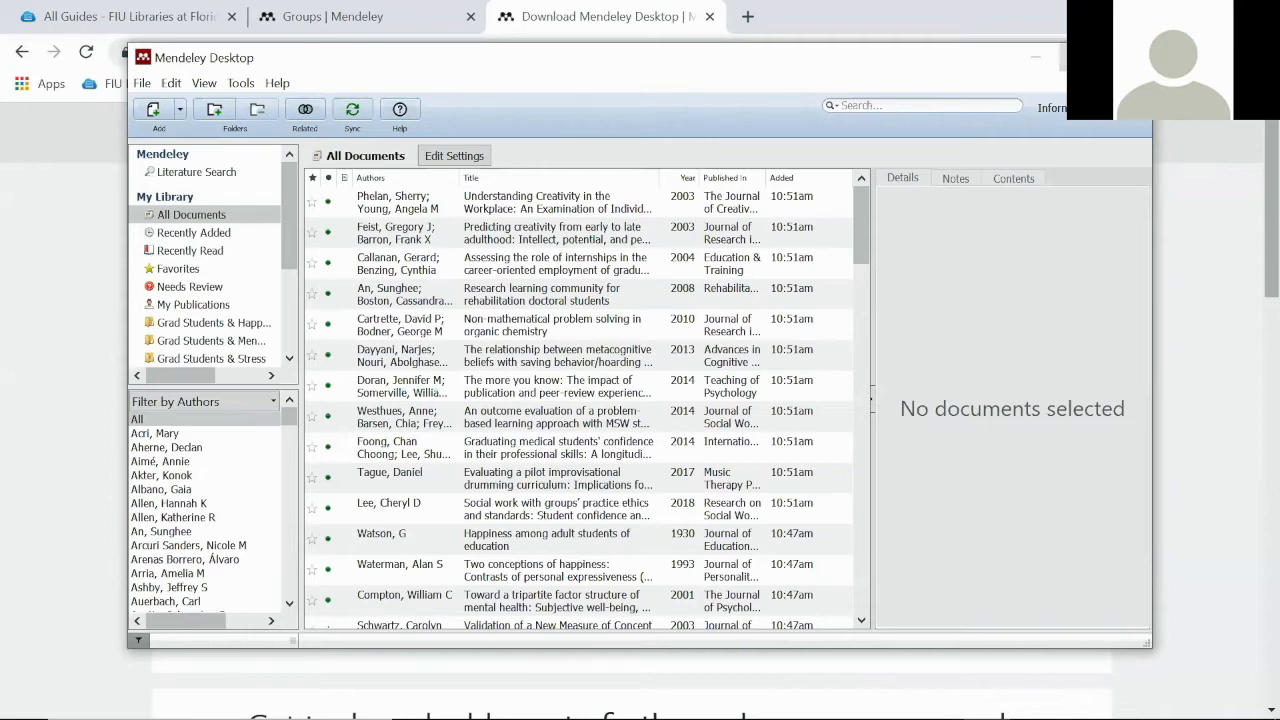
click(1063, 55)
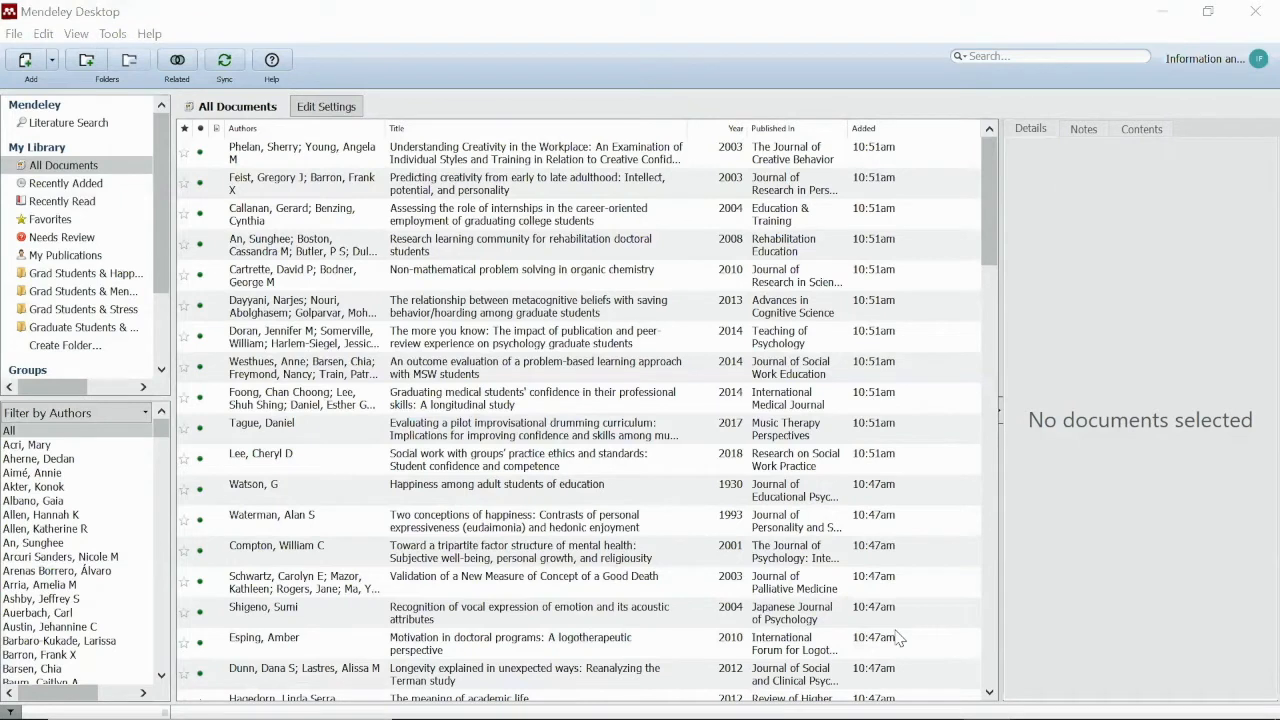
Review the All Documents references, then restore Mendeley Desktop to a smaller window
mouse_move(938, 700)
click(1208, 14)
Load the FIU Libraries home page, library.fiu.edu, in a new Chrome tab
click(840, 10)
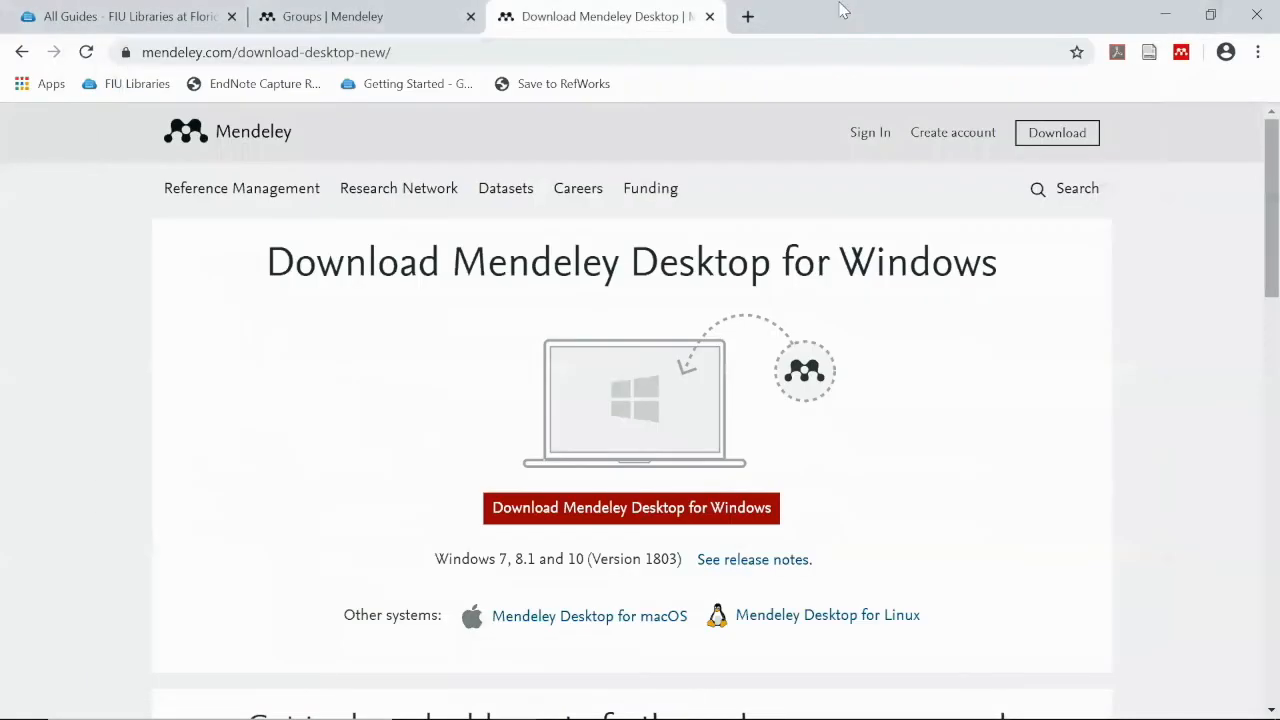
click(747, 16)
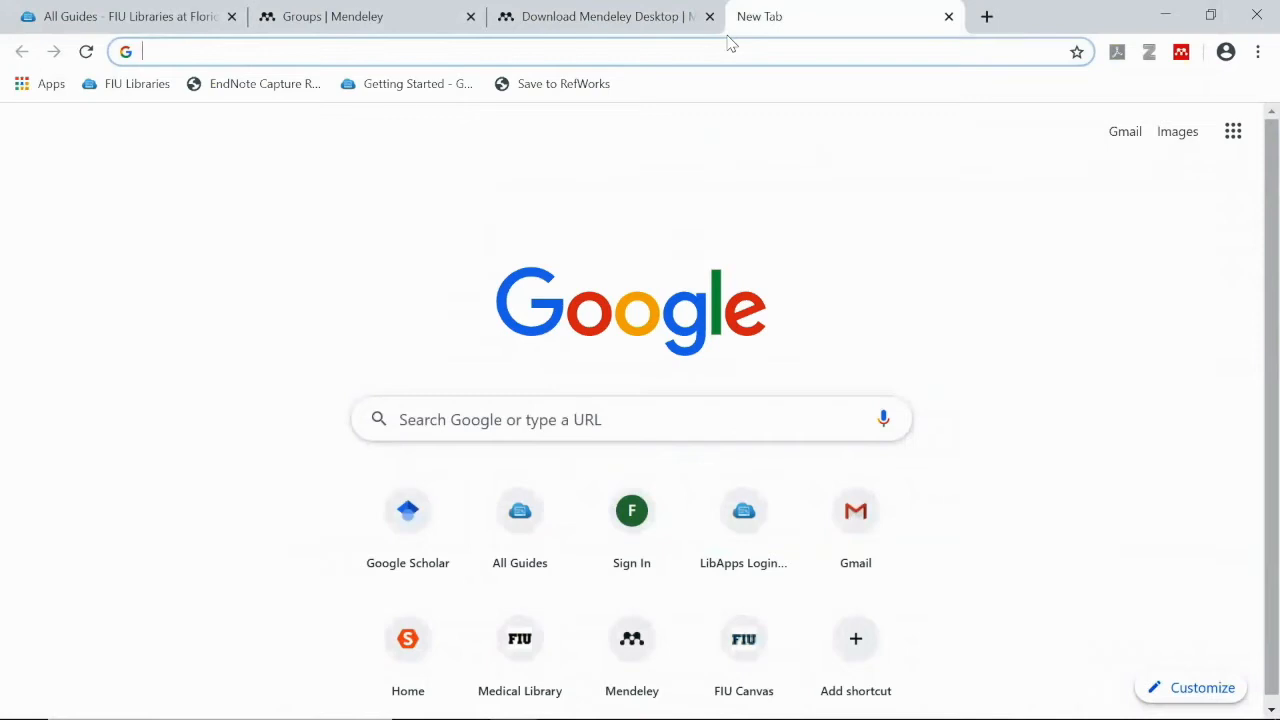
text(library)
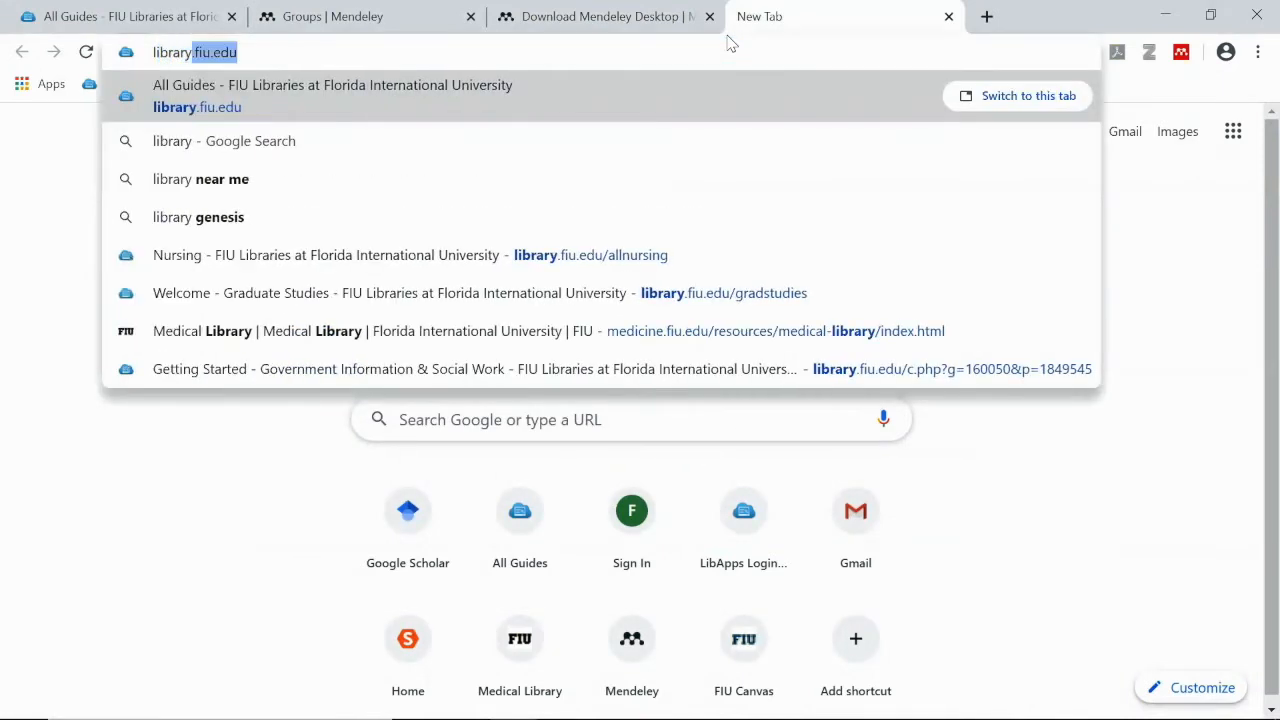
key(Right)
key(Return)
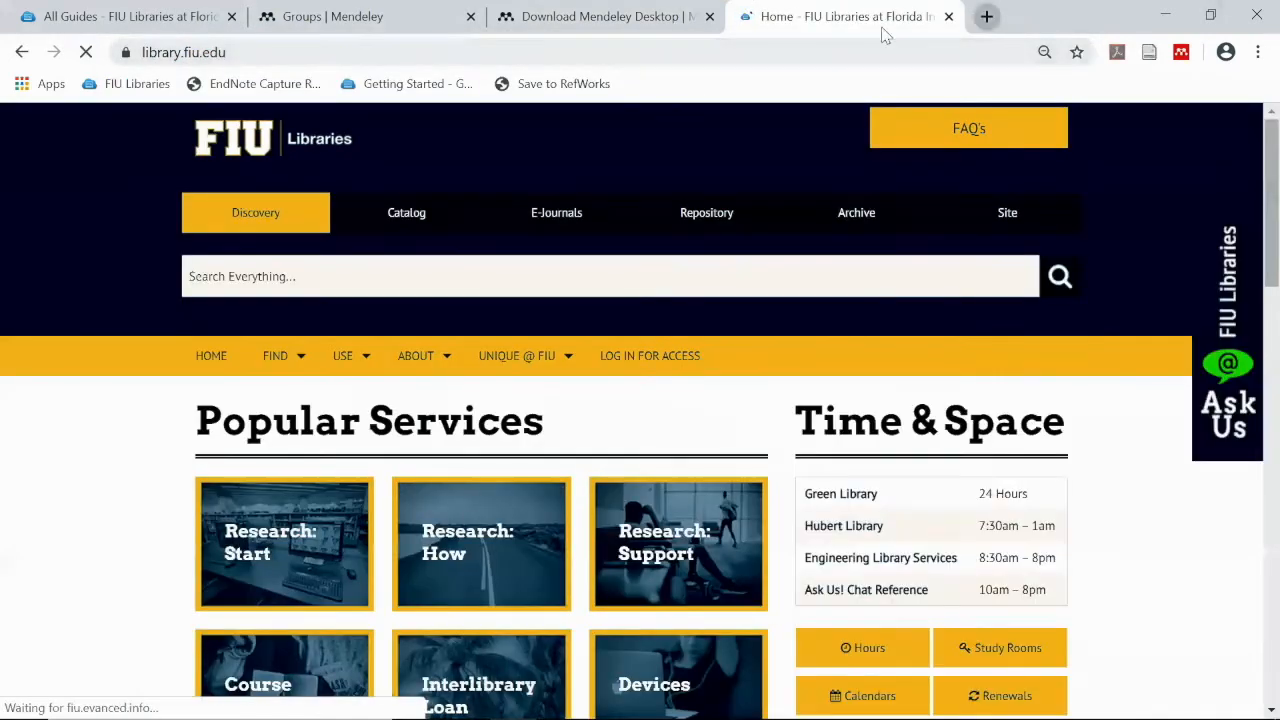
Search the FIU library catalog for "graduate students" AND stress, returning 102 items
click(396, 228)
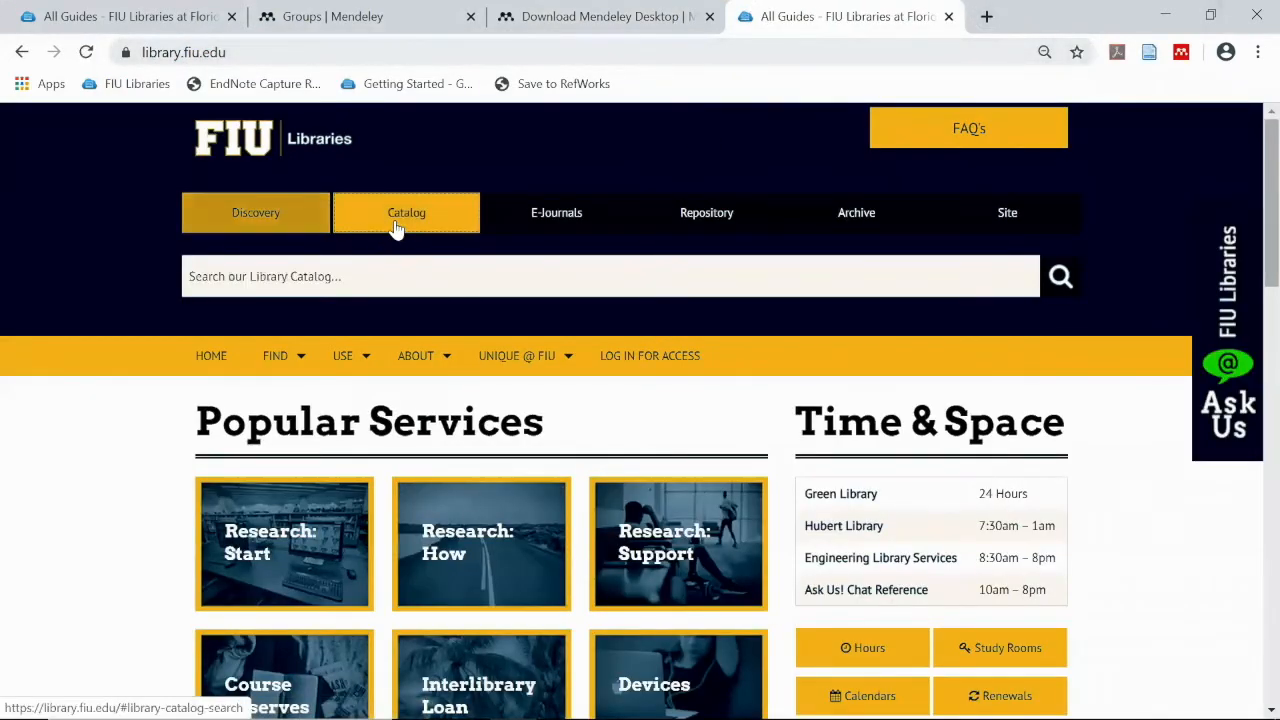
click(360, 277)
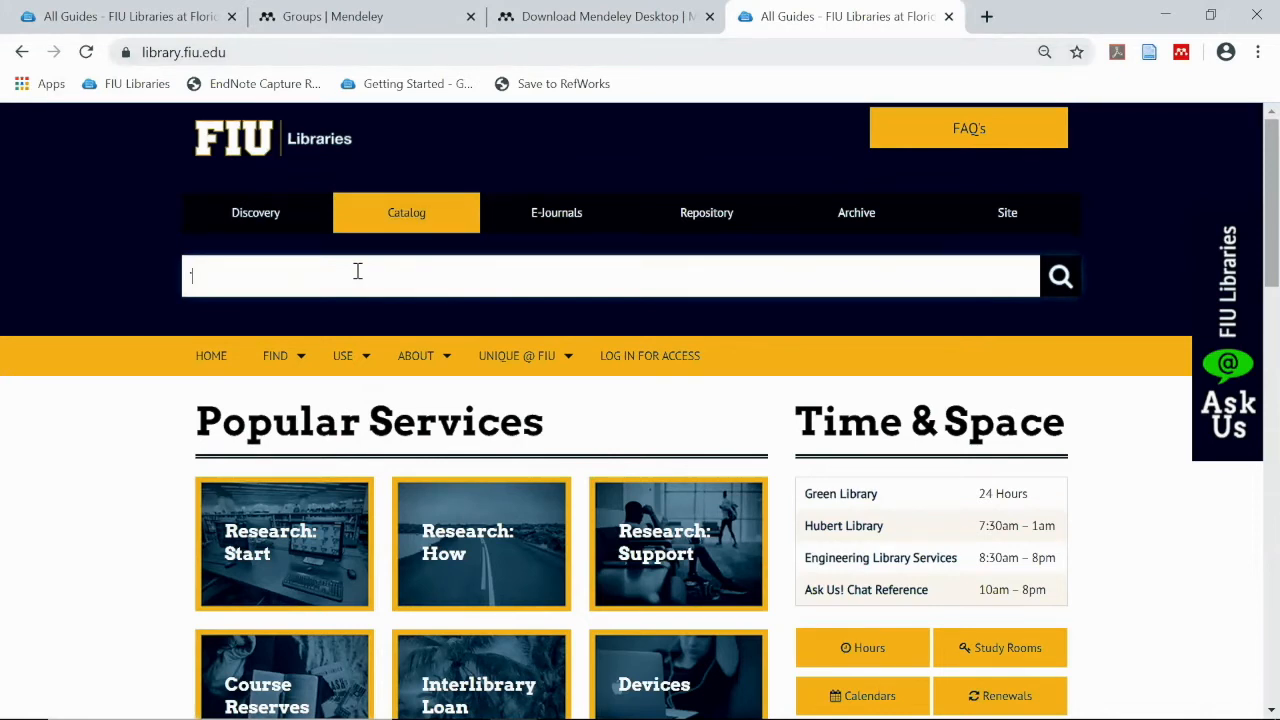
text("graduate students" AND st)
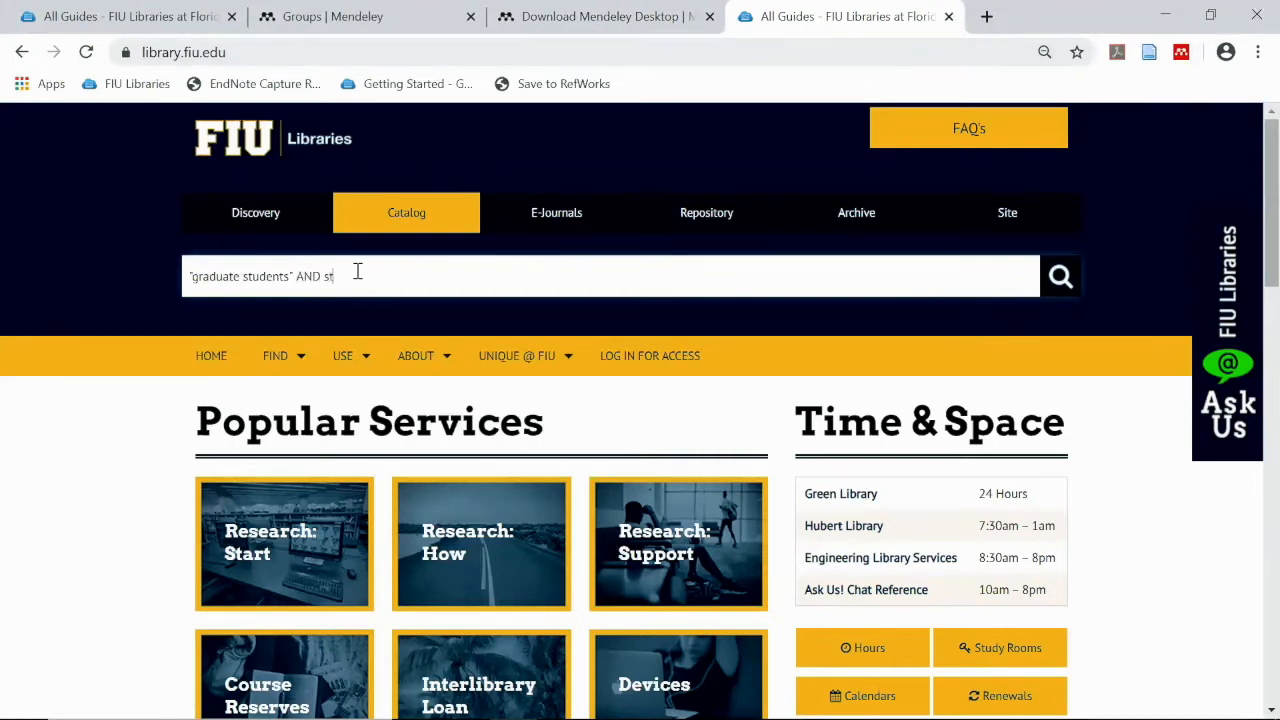
key(Return)
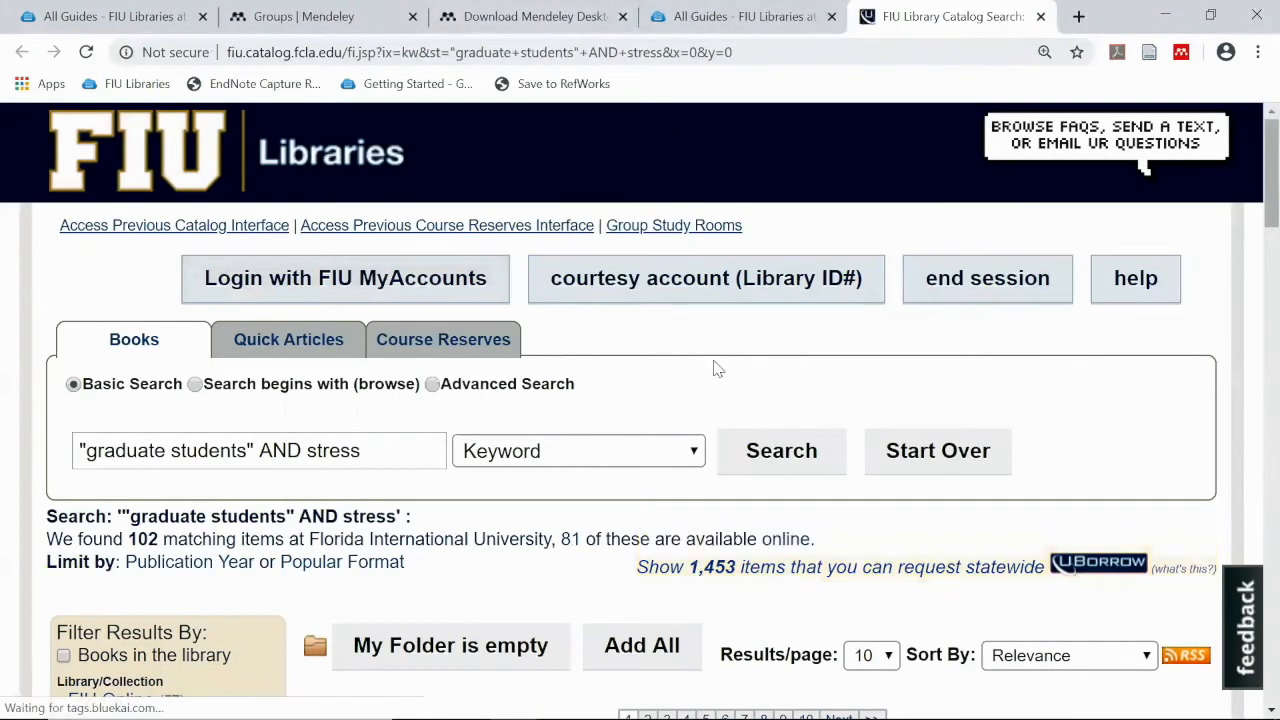
Open the full catalog record for 'Teacher, scholar, mother' from the 102 results
scroll(727, 428, down, 1)
scroll(730, 428, down, 2)
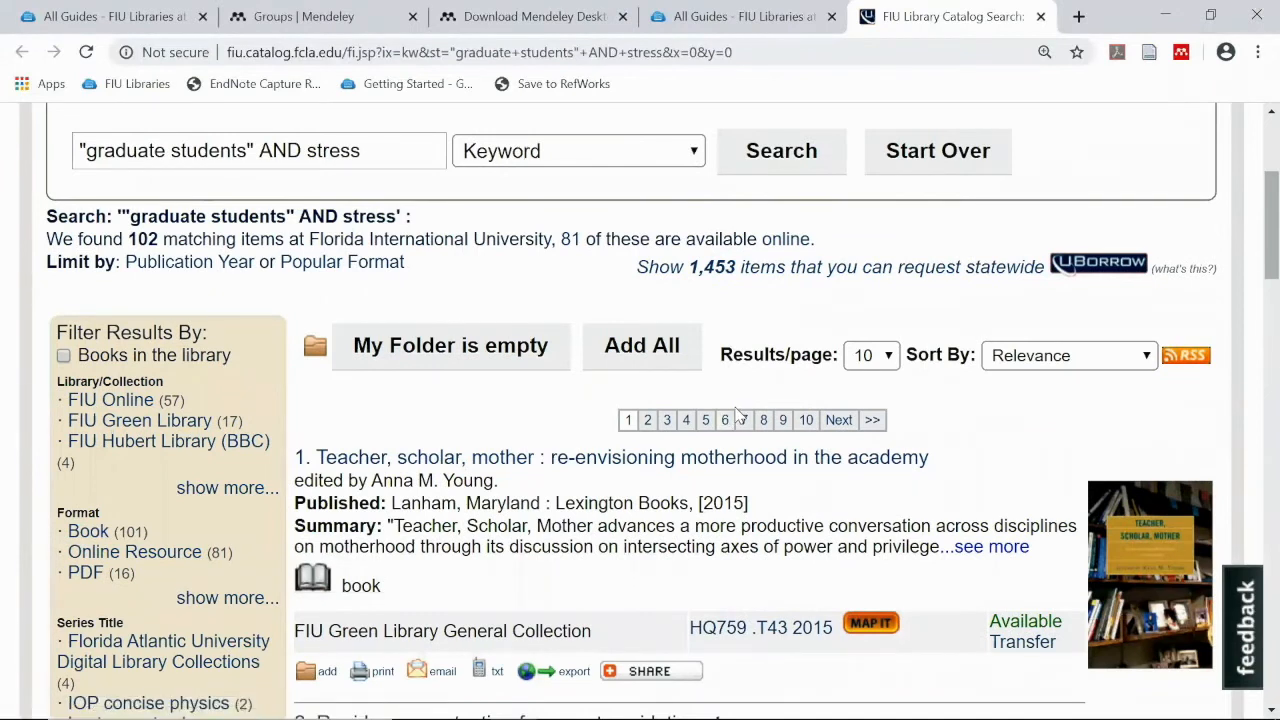
scroll(740, 400, down, 2)
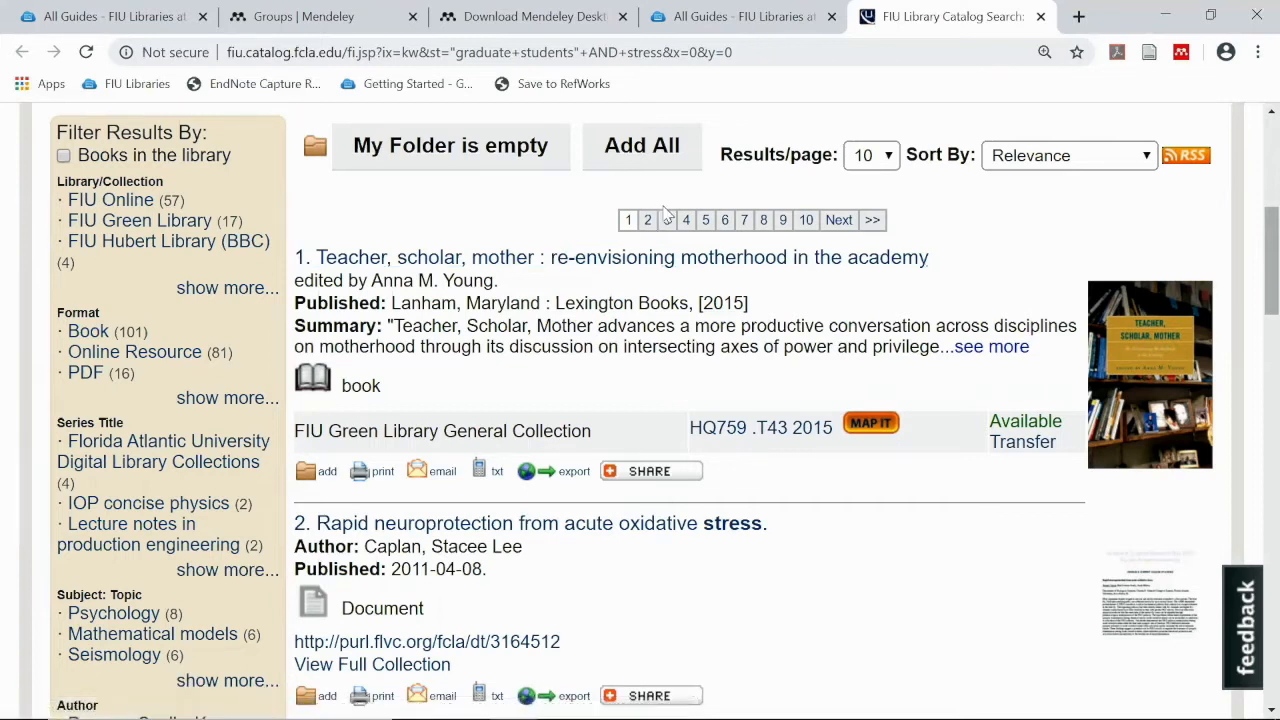
click(672, 258)
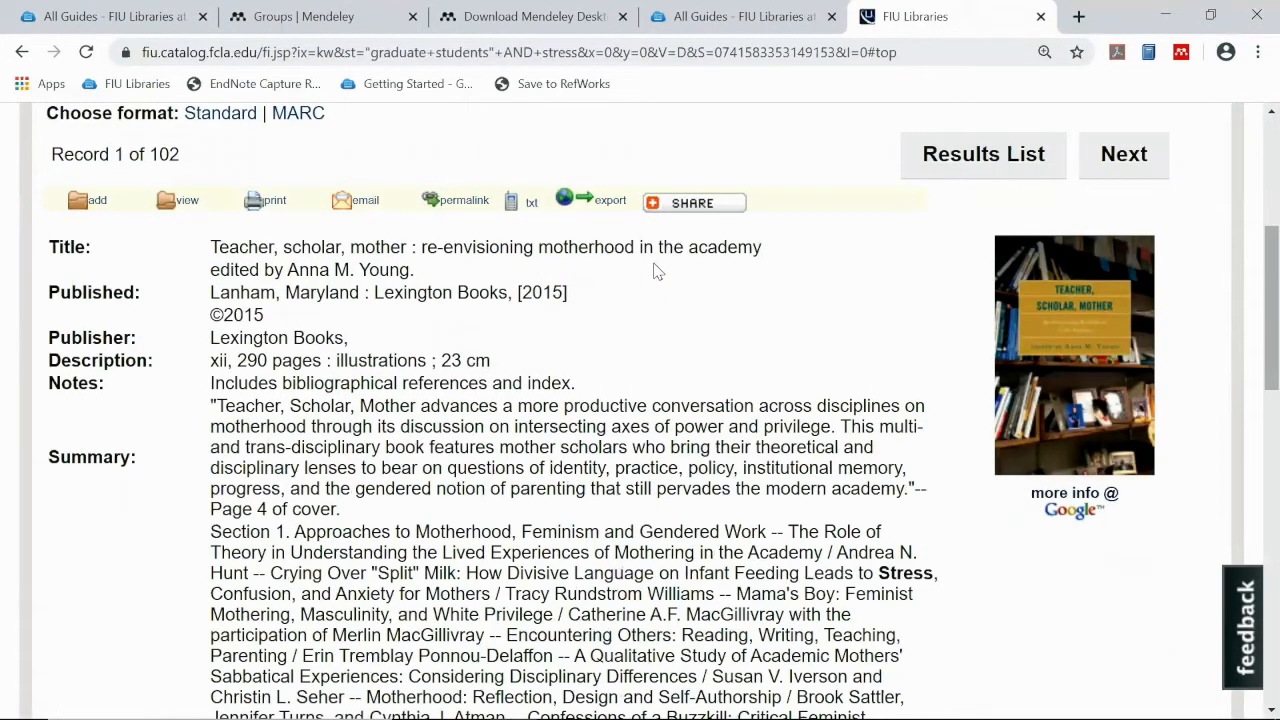
scroll(654, 280, up, 1)
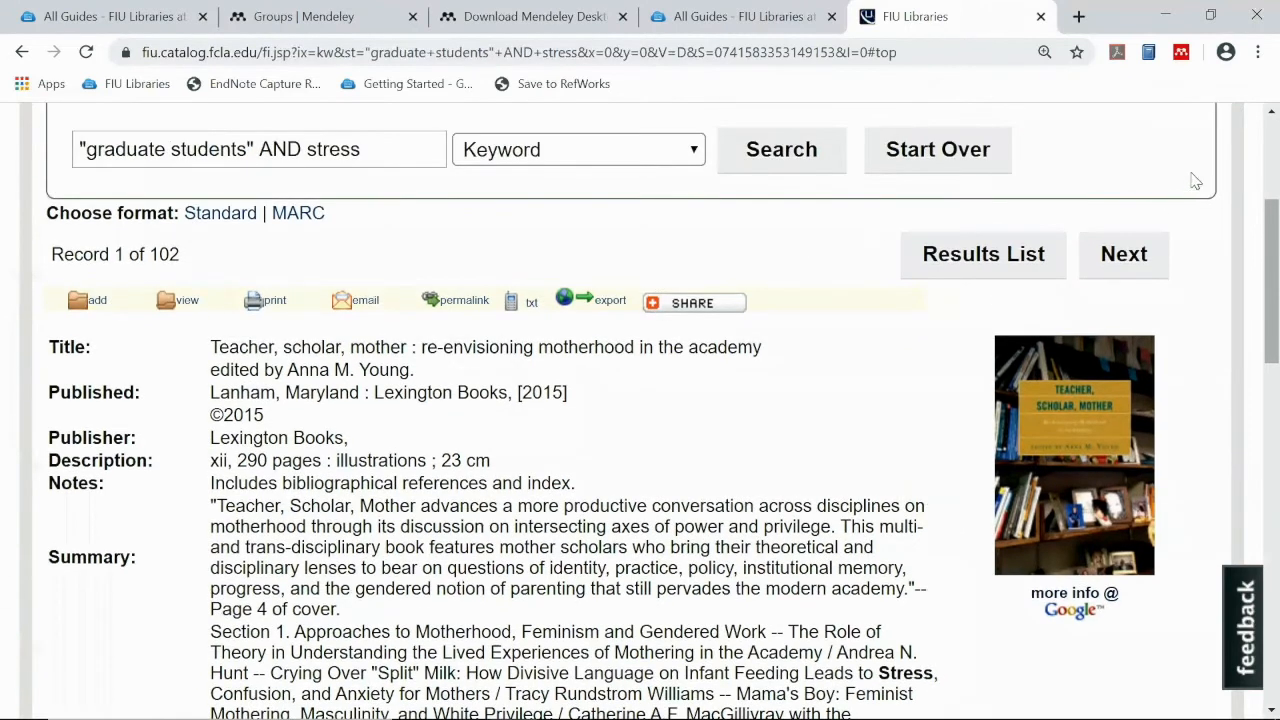
click(1181, 55)
Launch the Mendeley Web Importer on the catalog record and get started
click(1181, 55)
click(1182, 55)
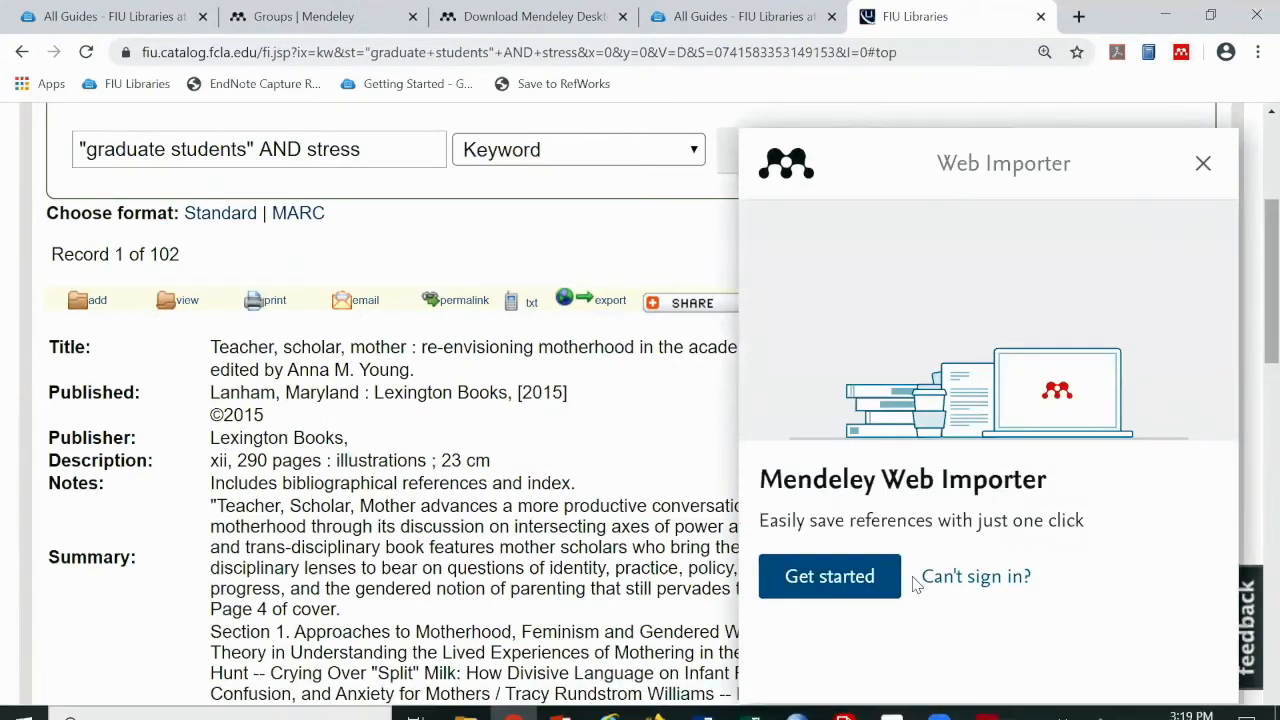
scroll(880, 576, down, 1)
click(868, 576)
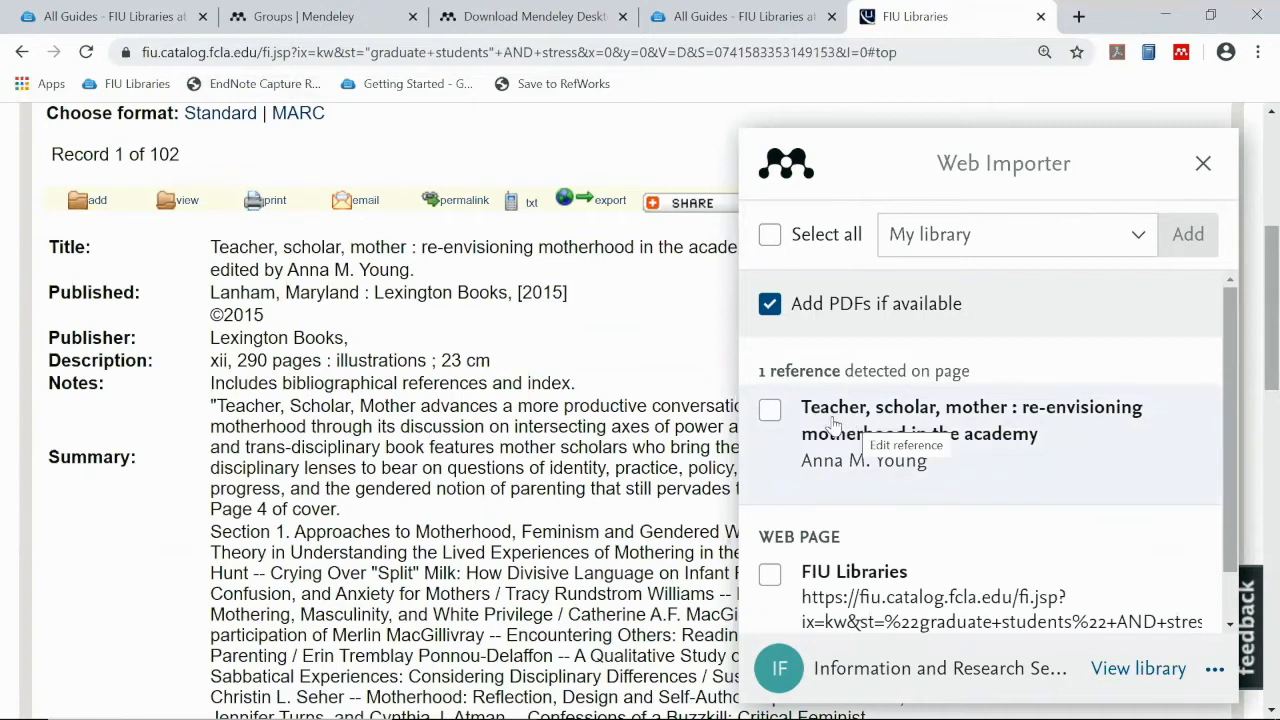
Import 'Teacher, scholar, mother' into Grad Students & Stress, then minimise Chrome
click(772, 412)
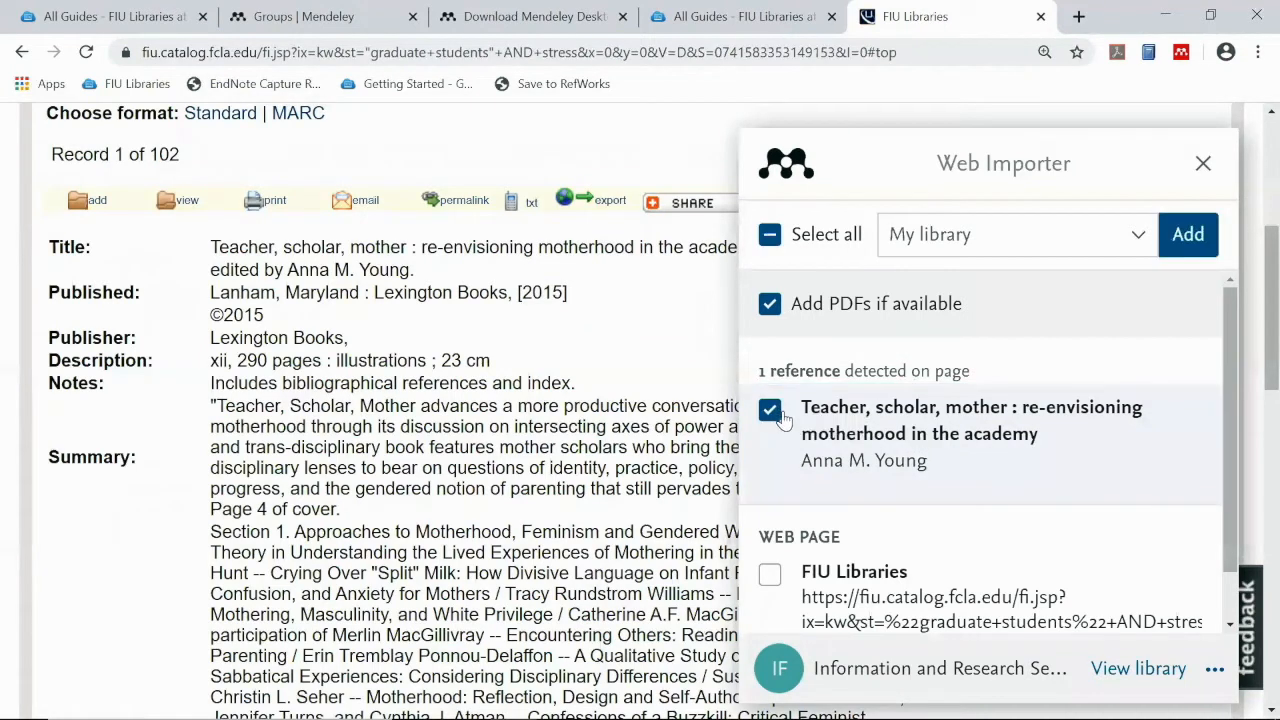
click(1139, 242)
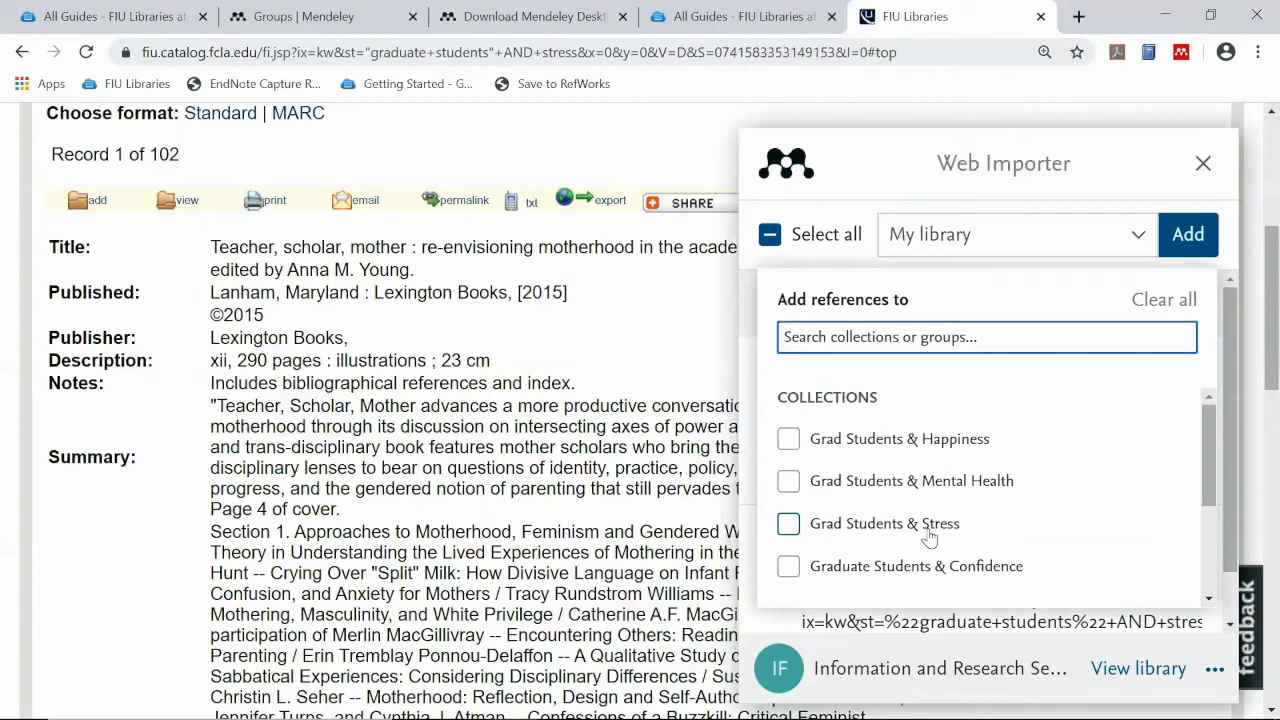
click(789, 525)
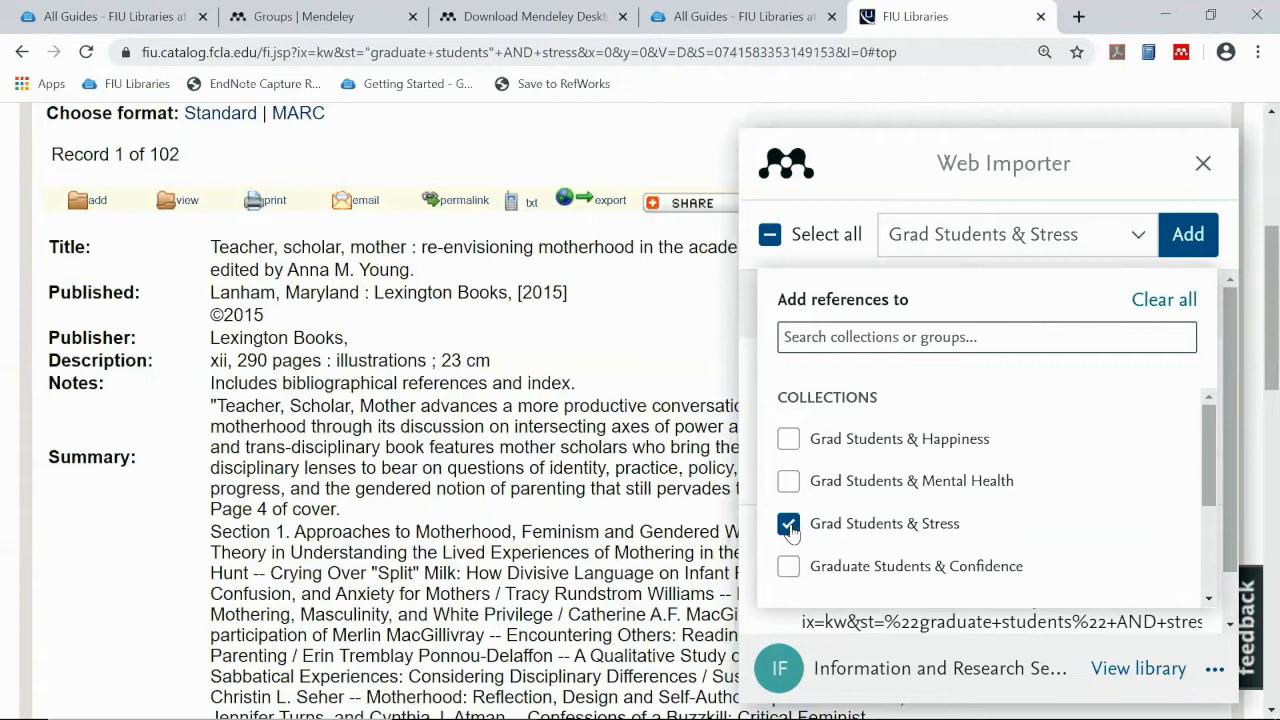
click(1189, 245)
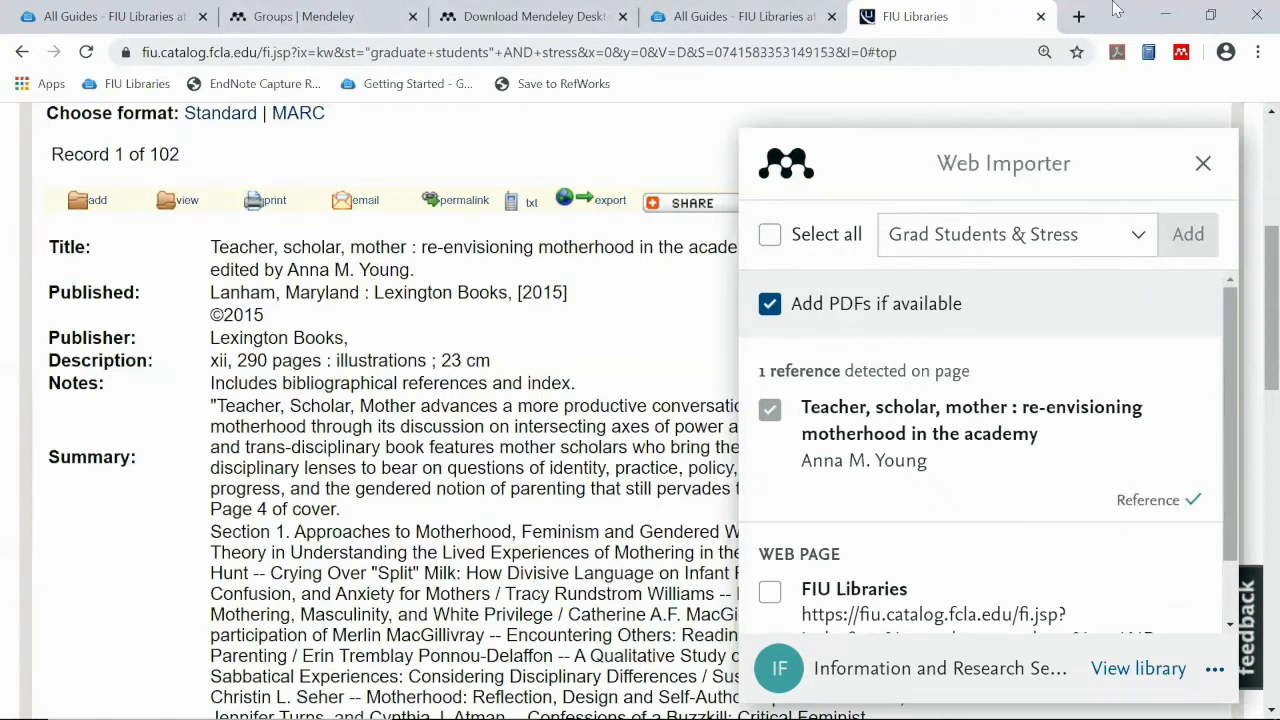
click(1165, 16)
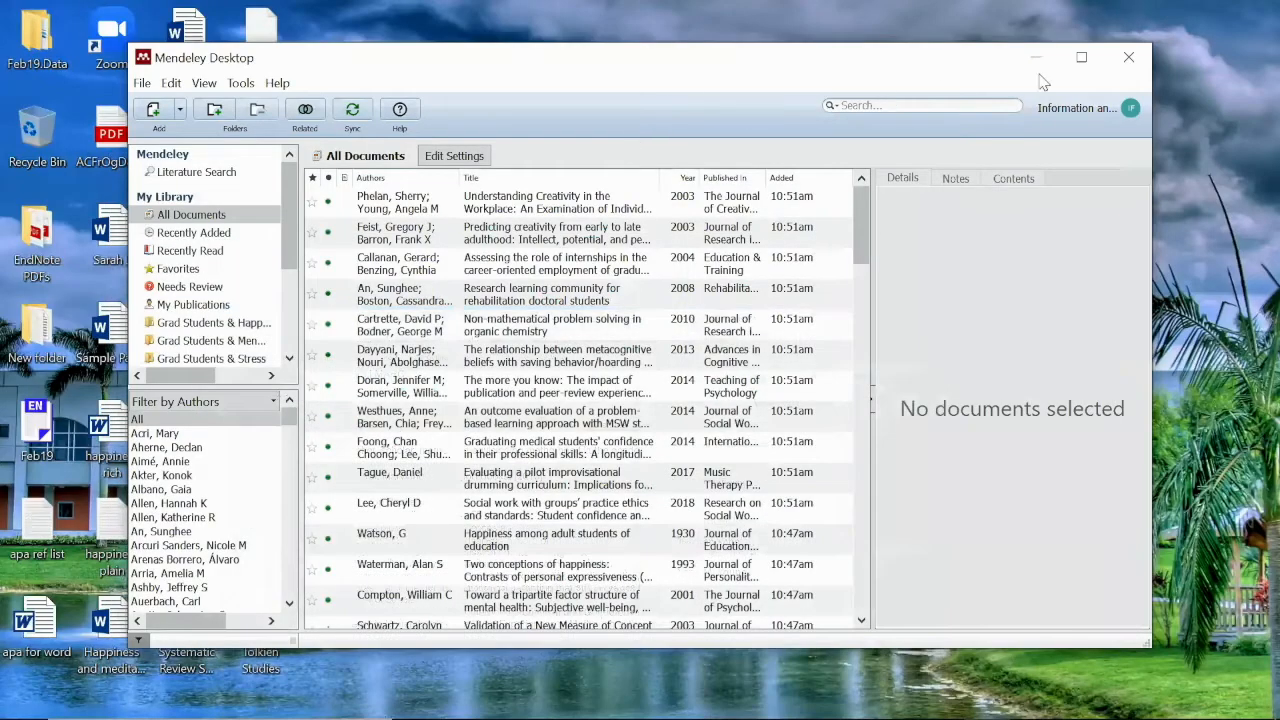
Maximise Mendeley, check the Young reference in Grad Students & Stress, sync, then minimise
click(1081, 57)
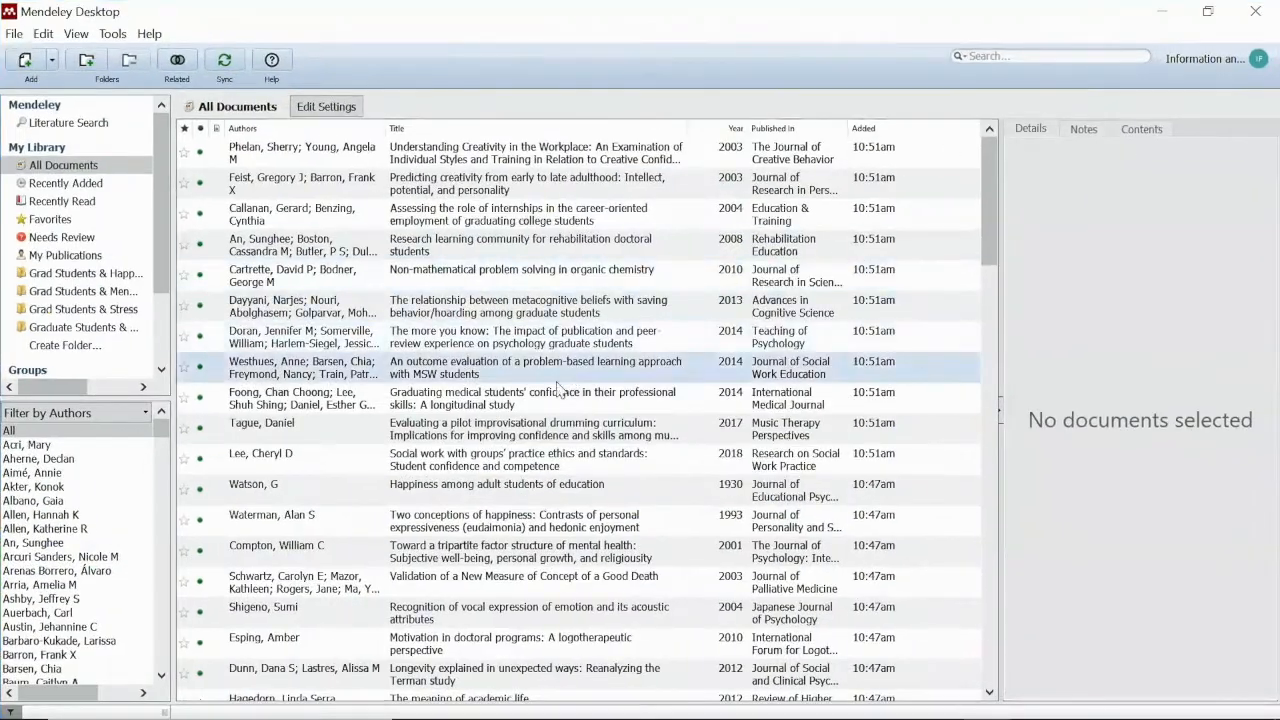
scroll(558, 390, down, 8)
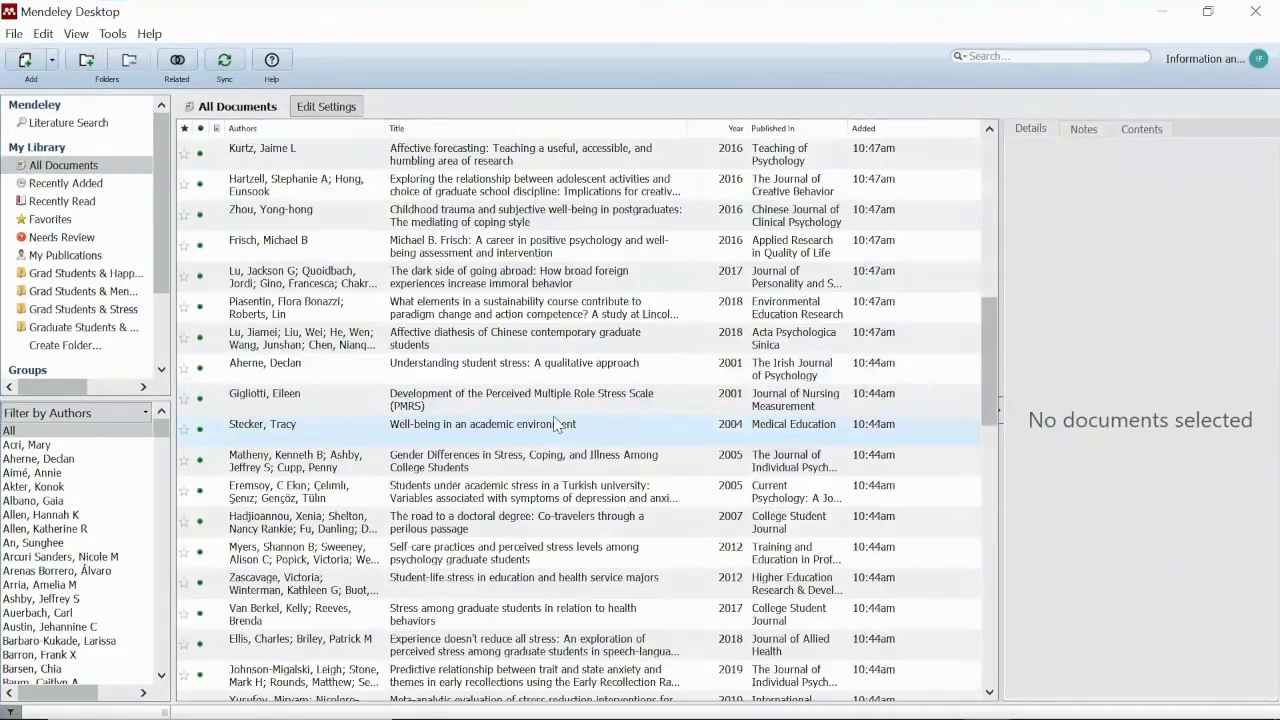
scroll(558, 424, down, 10)
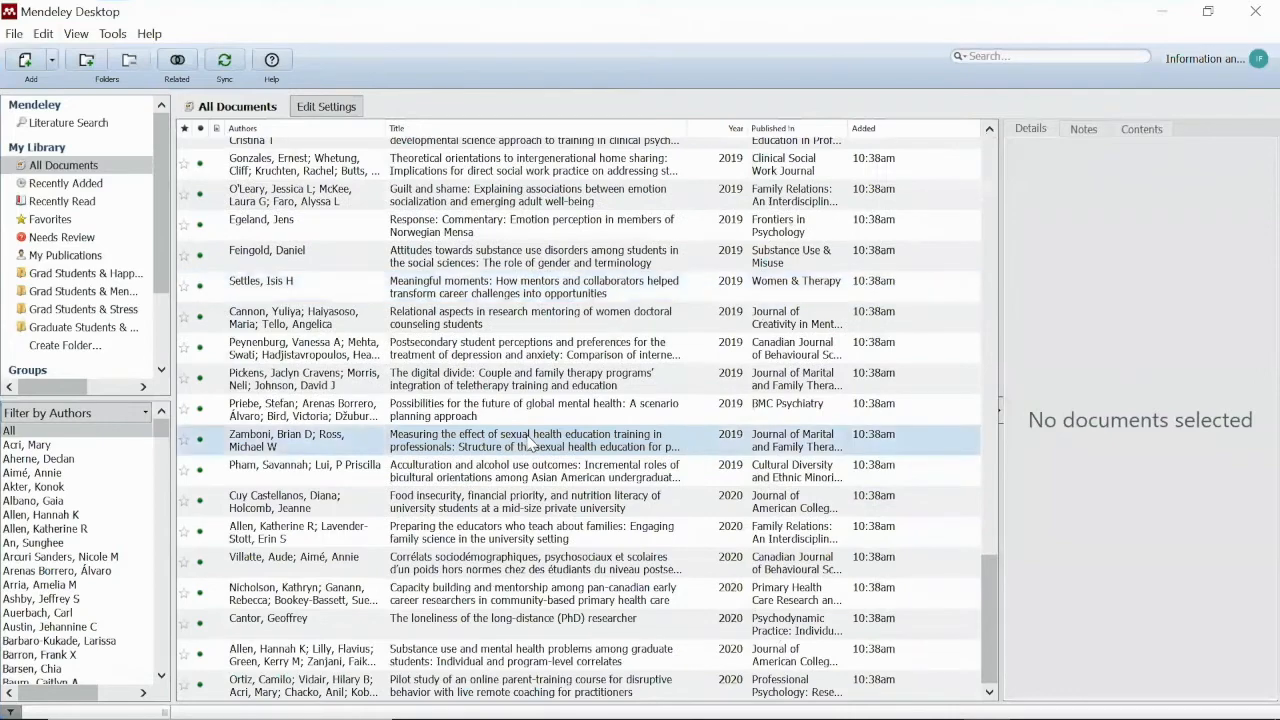
scroll(531, 443, up, 10)
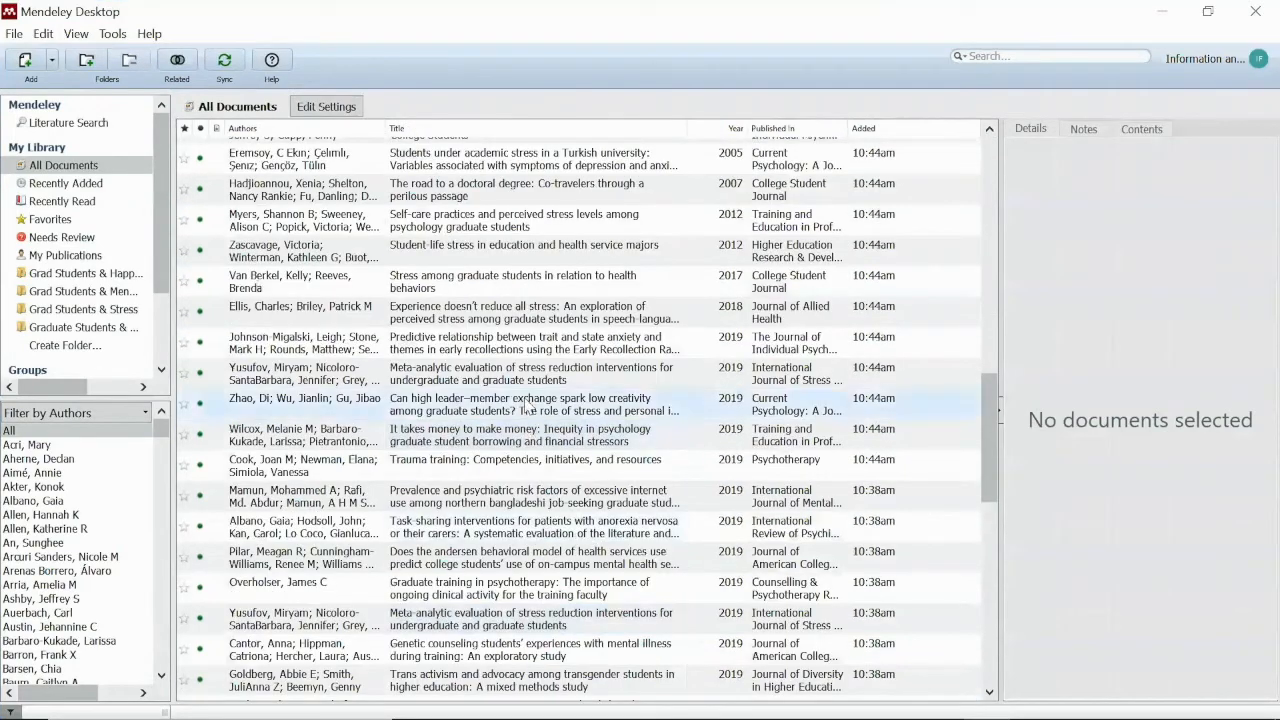
click(126, 309)
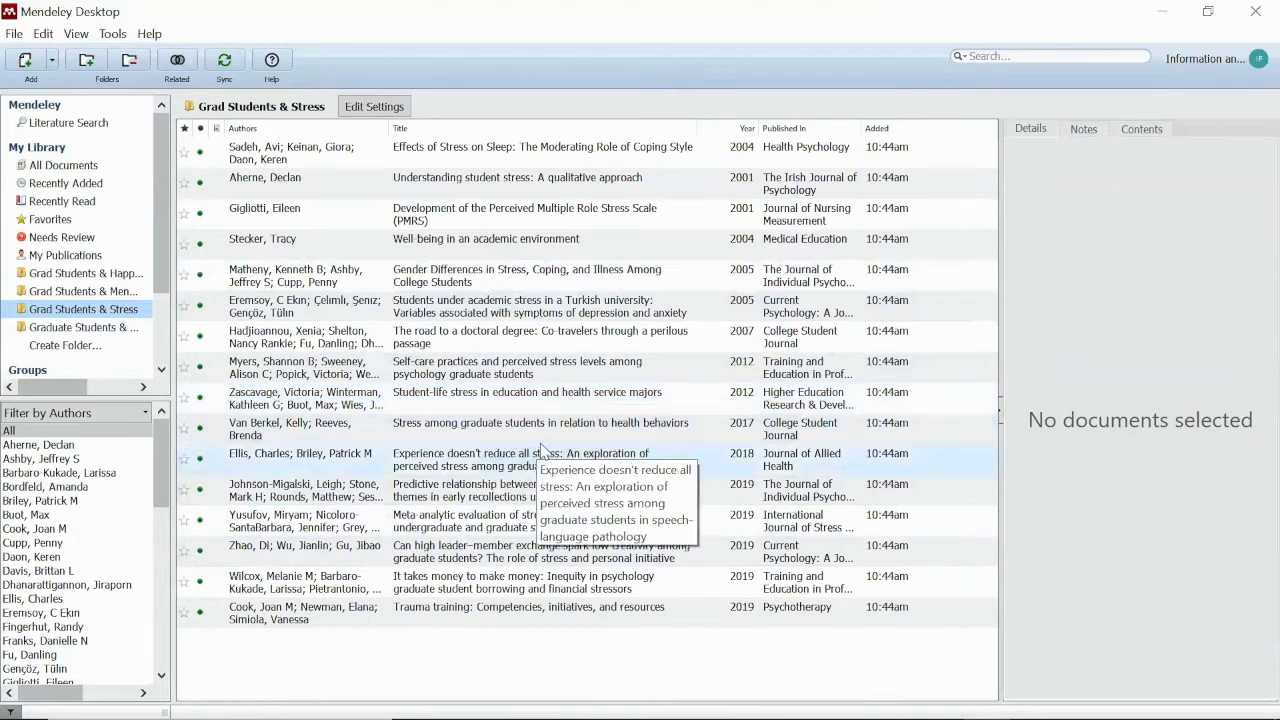
click(228, 61)
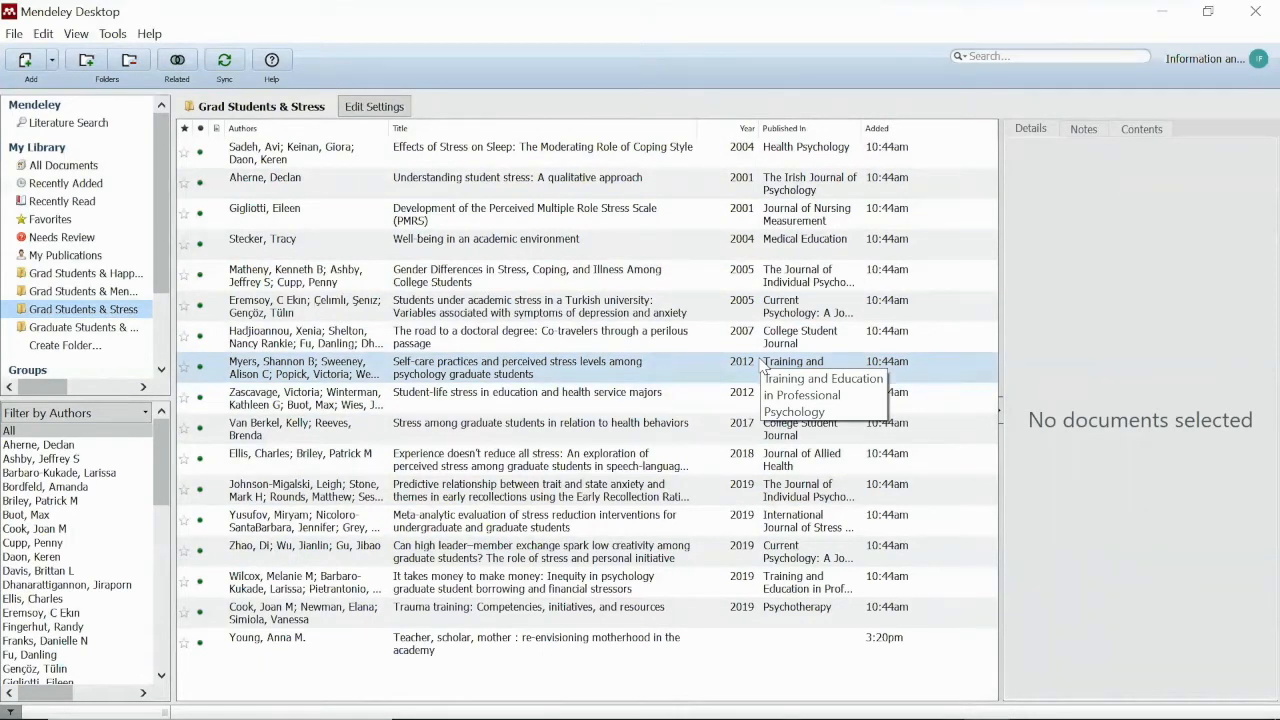
click(1167, 10)
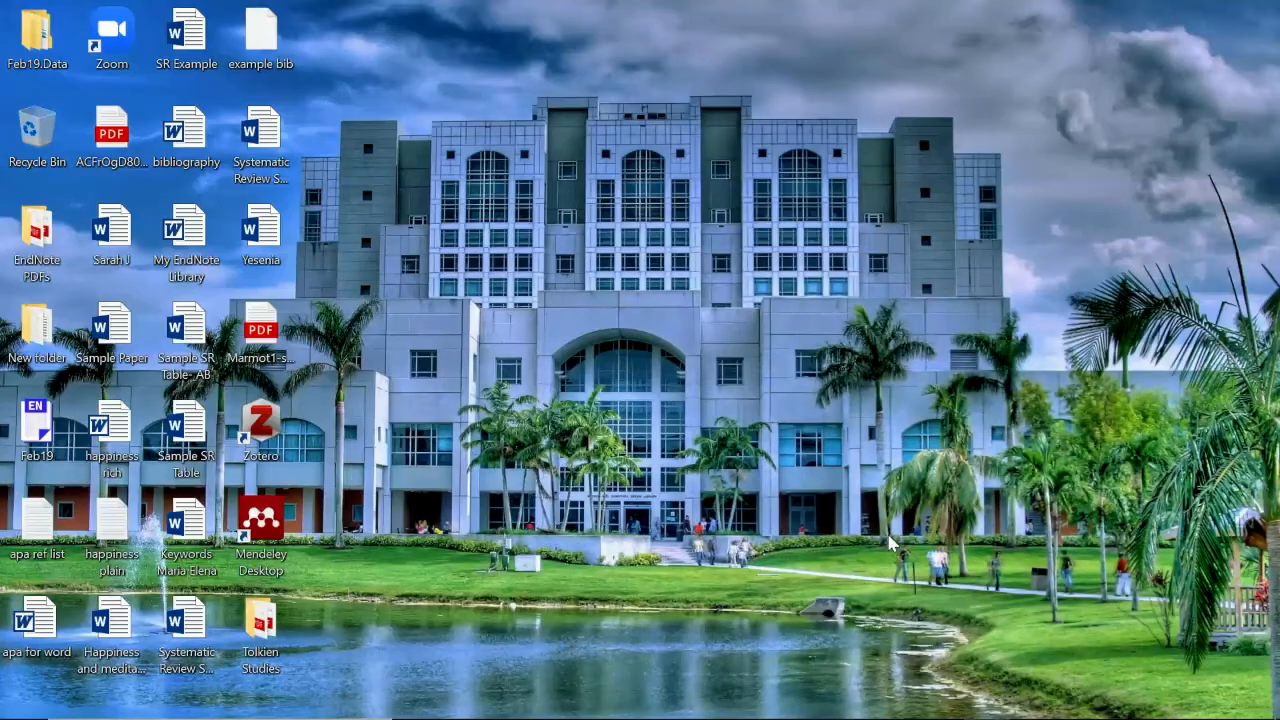
Bring Chrome back, close the Web Importer panel and go back to the catalog results
mouse_move(985, 718)
click(513, 703)
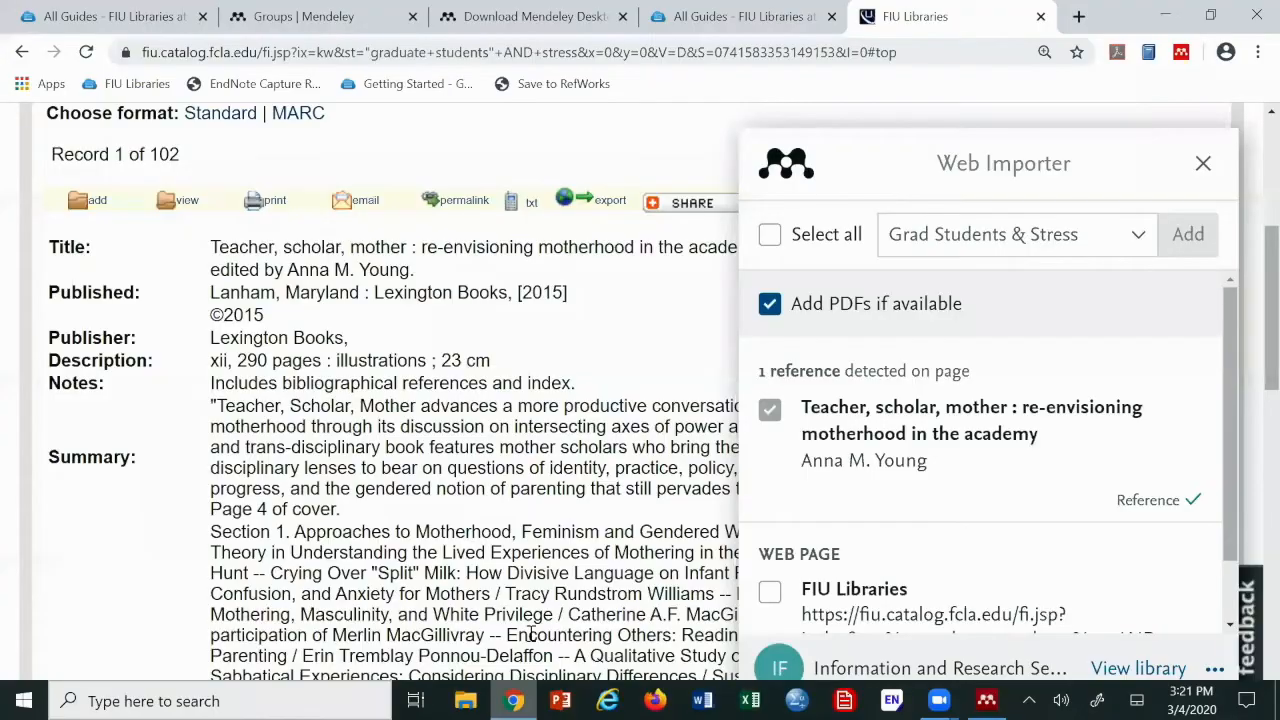
click(1203, 163)
click(22, 51)
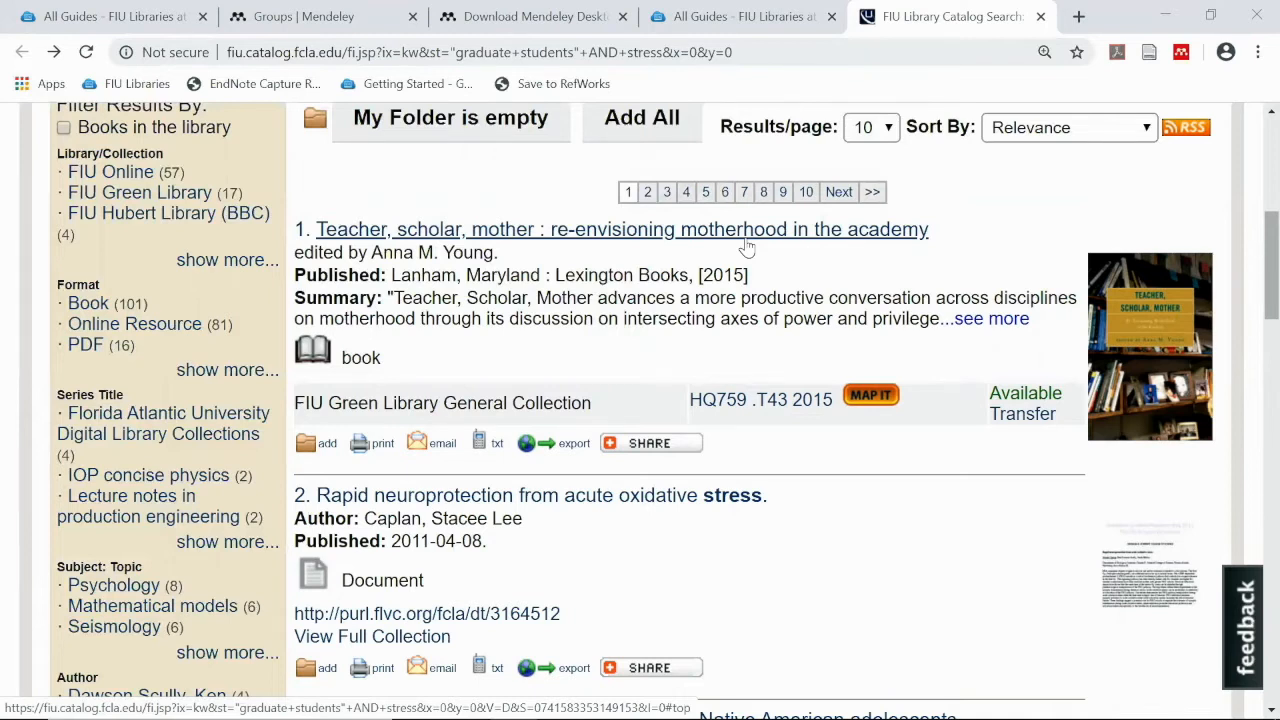
In a new tab, search Google Scholar for "graduate students" and stress
click(1078, 17)
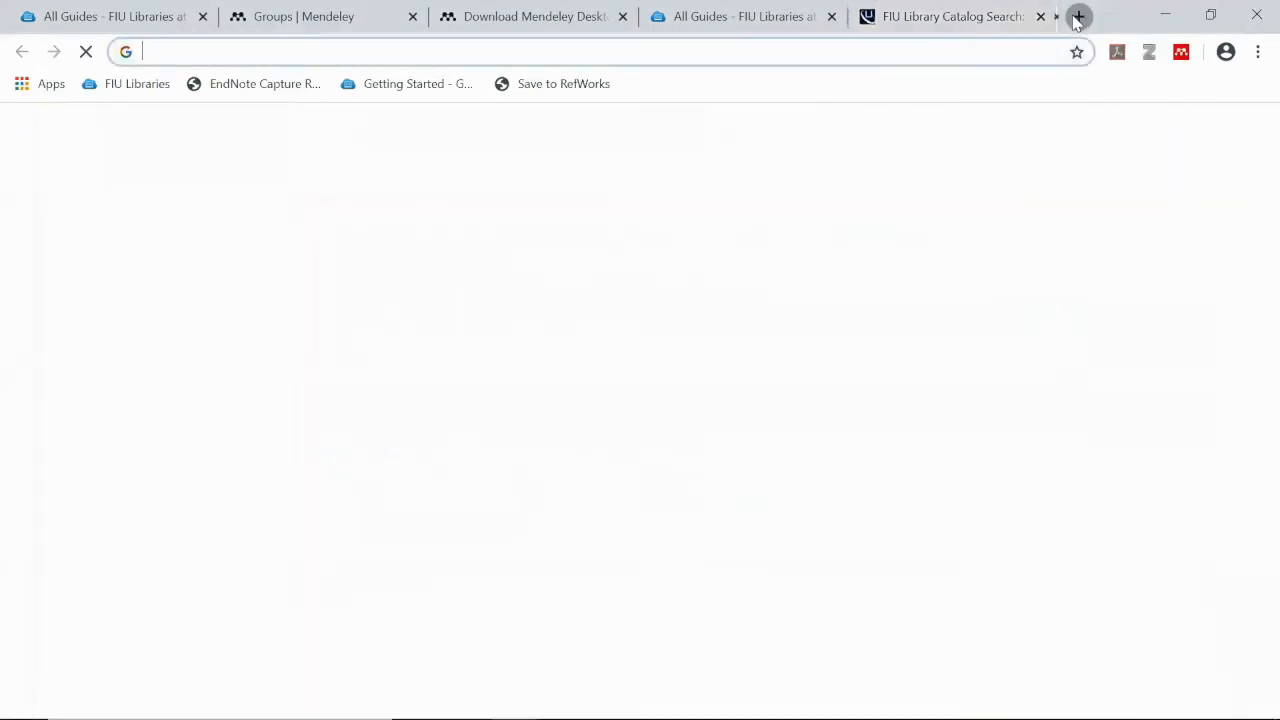
text(schola)
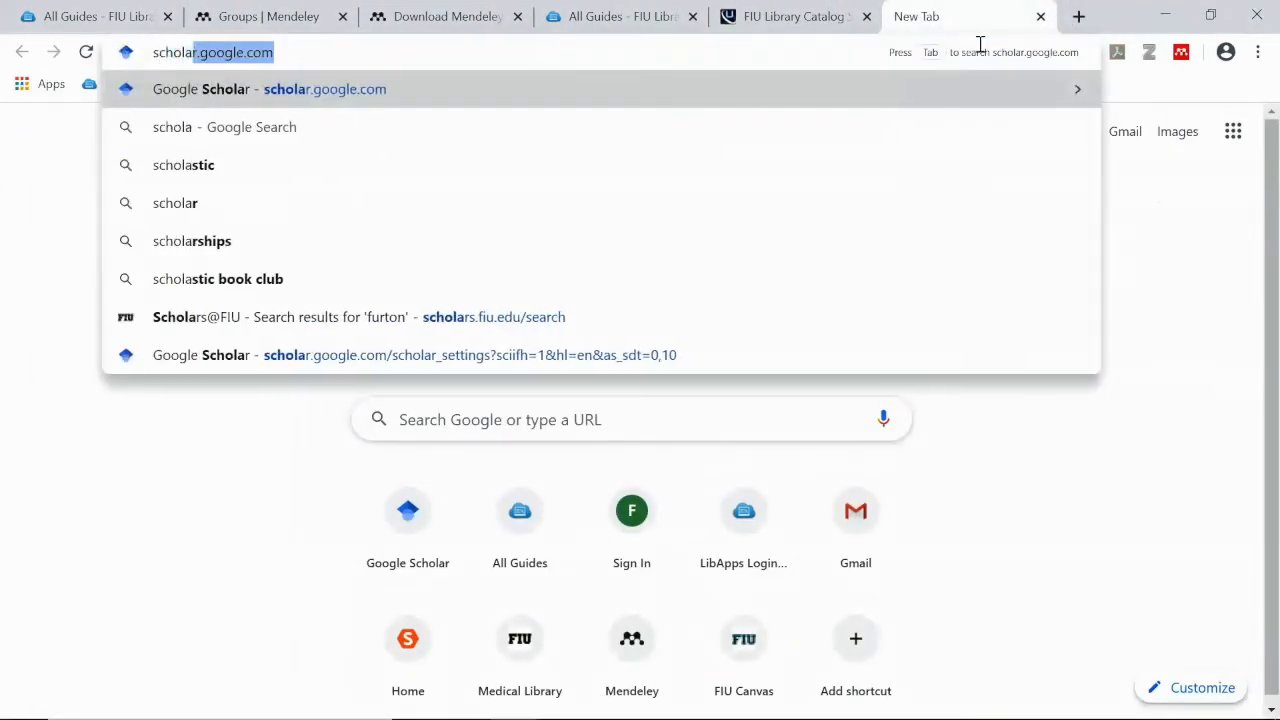
key(Return)
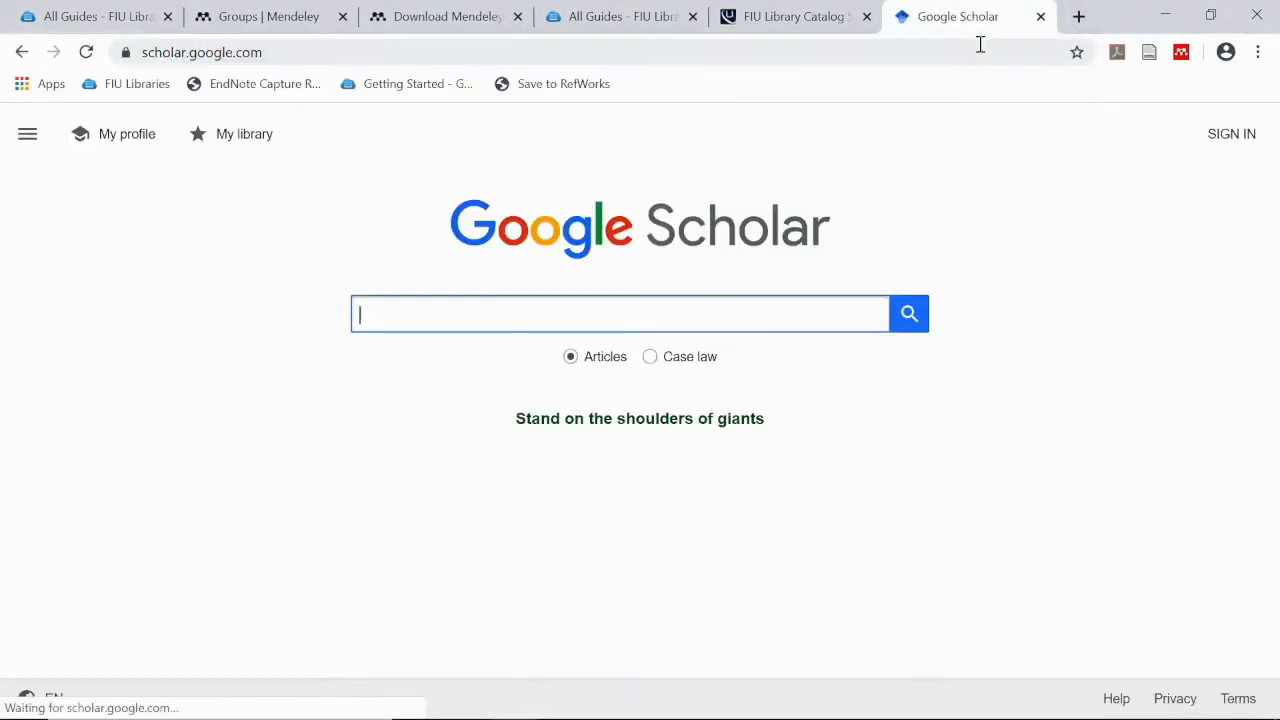
click(652, 303)
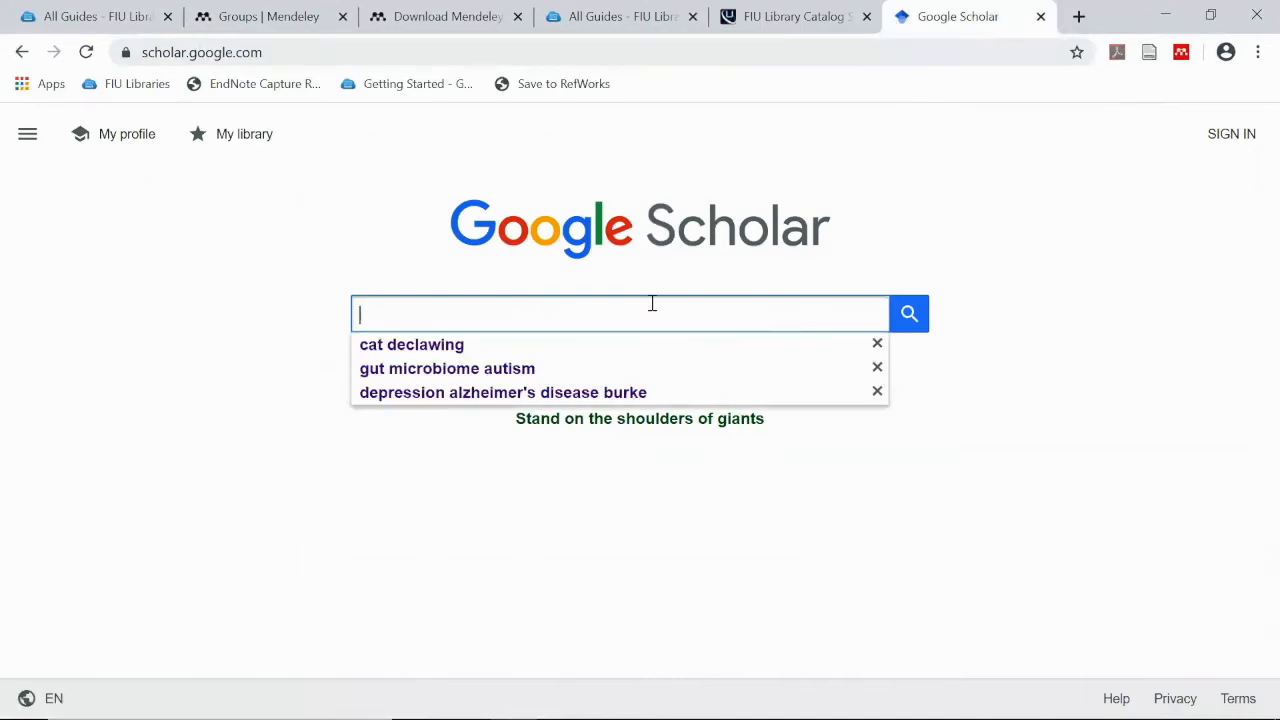
text(gra)
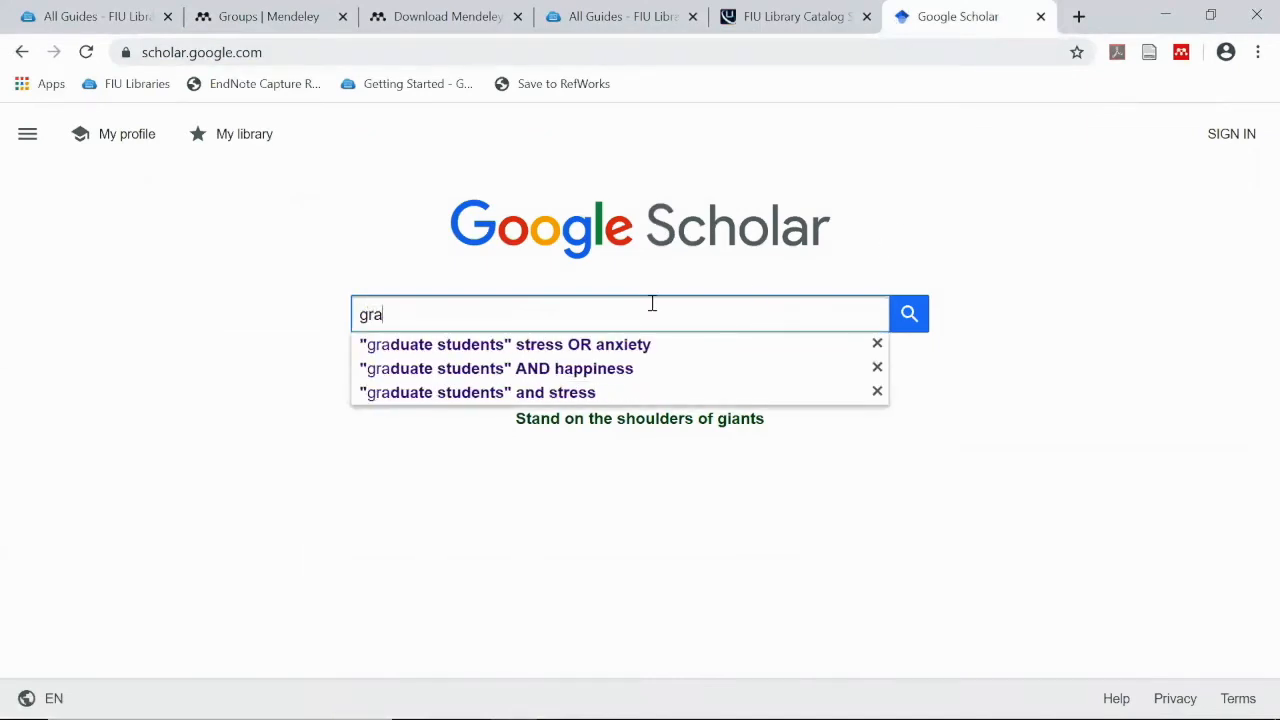
click(578, 393)
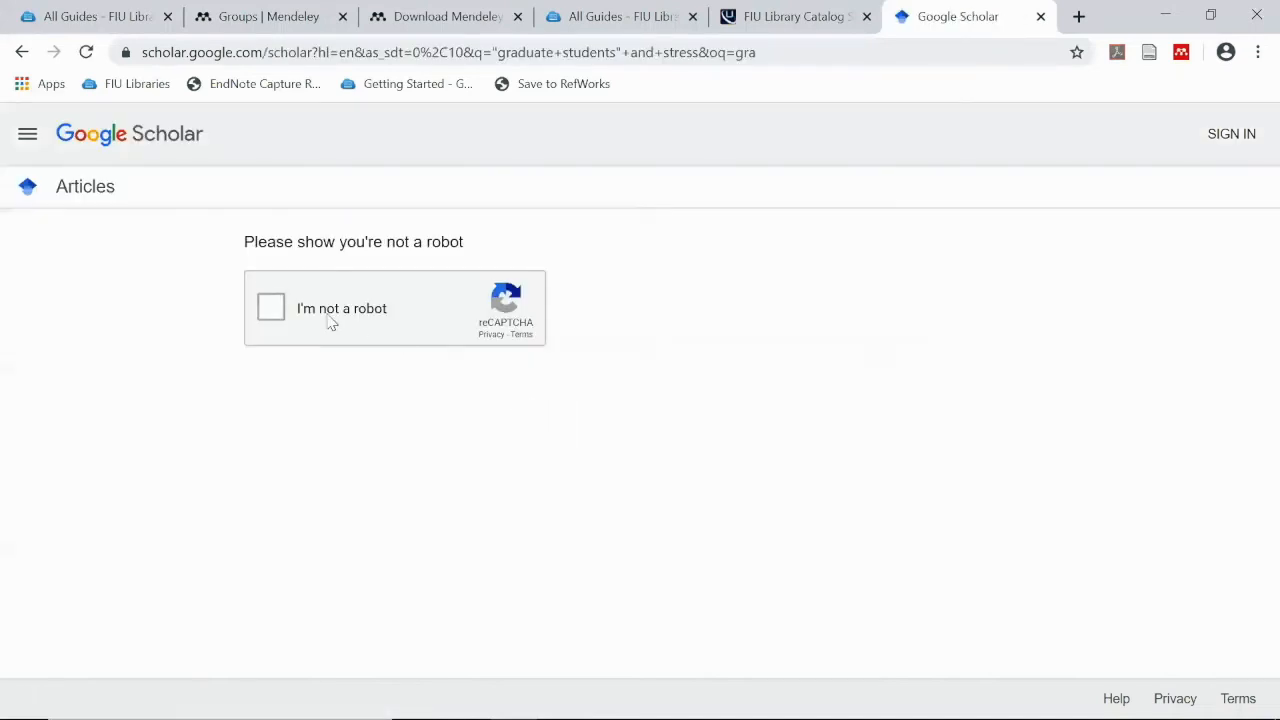
Solve the reCAPTCHA bus-tile challenge and submit it
click(268, 316)
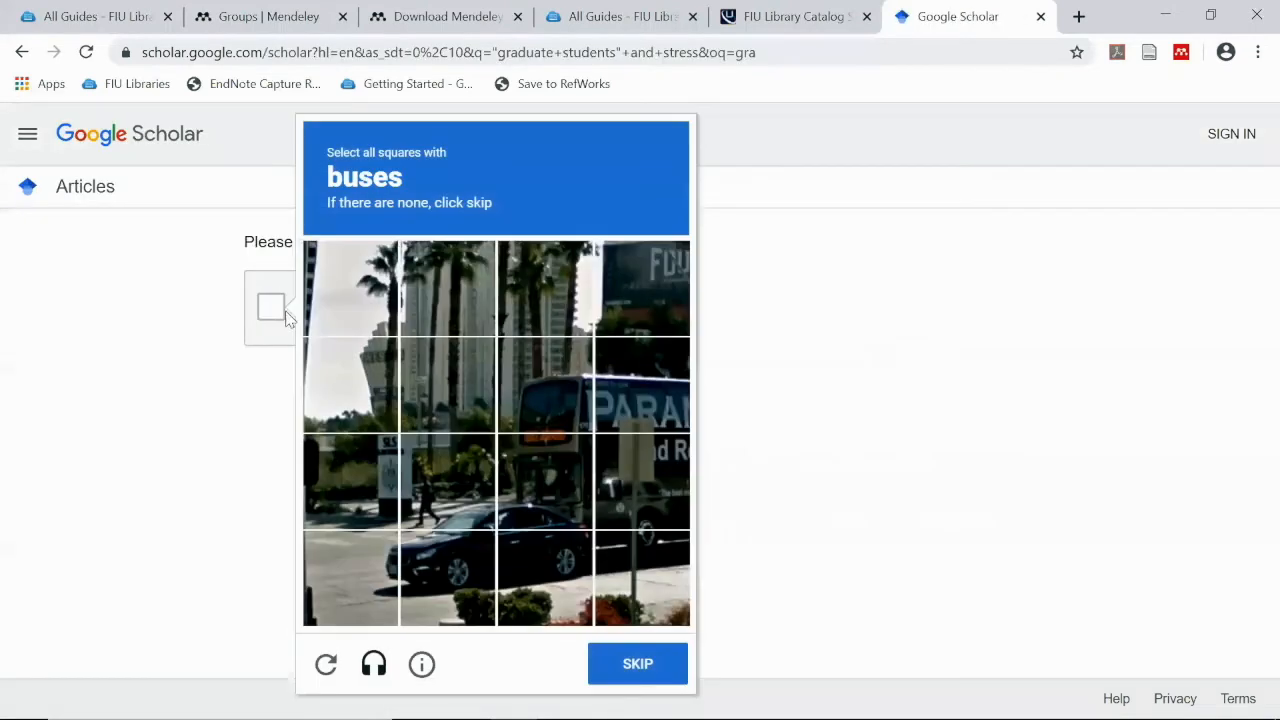
click(443, 492)
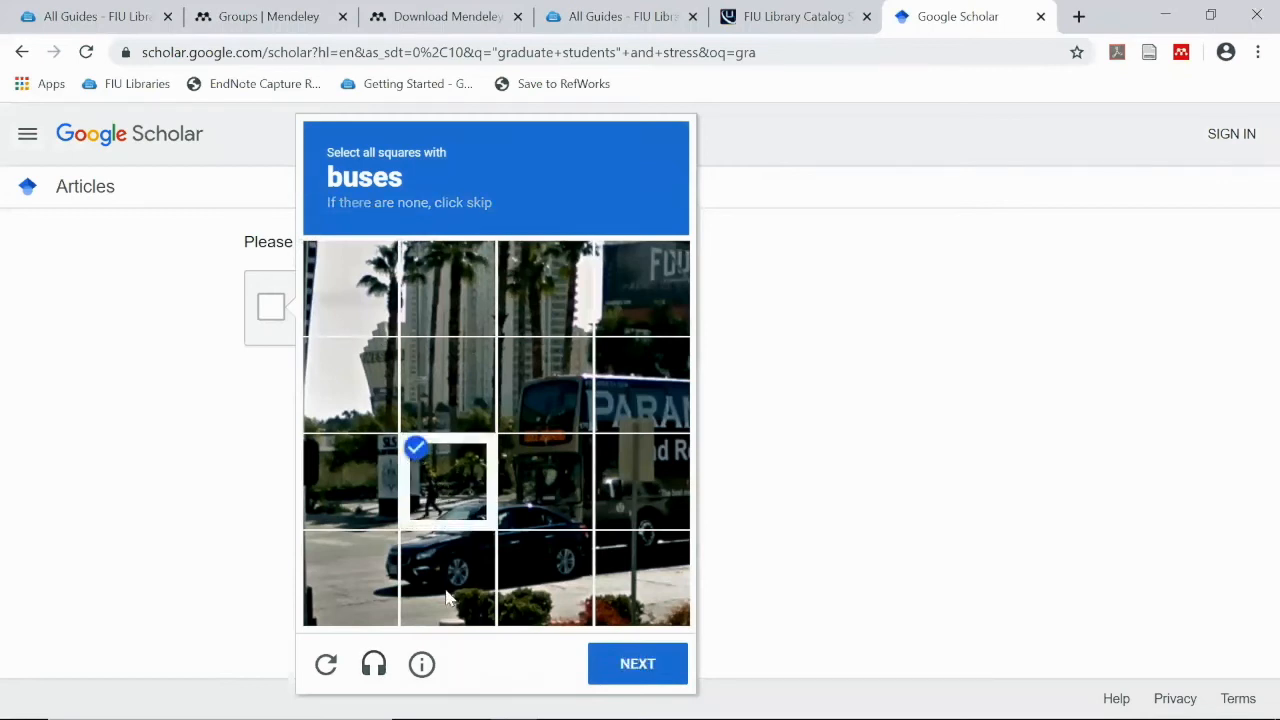
click(420, 583)
click(356, 555)
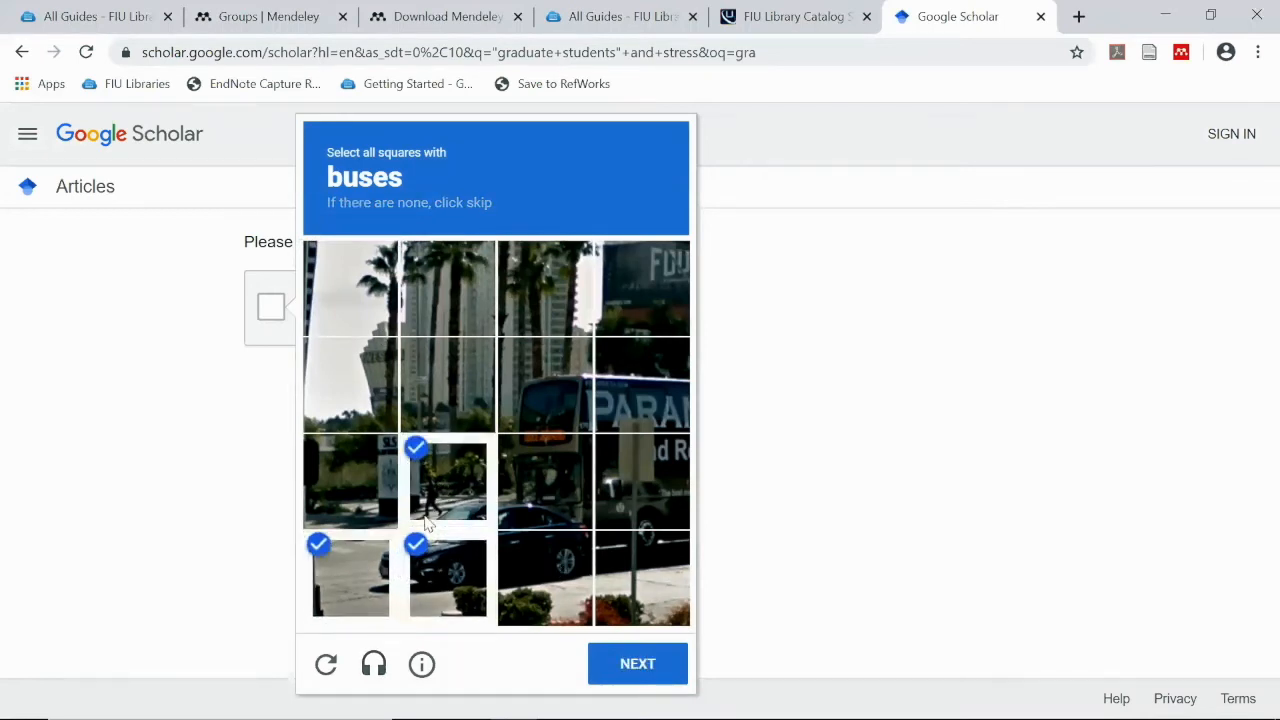
click(427, 576)
click(361, 557)
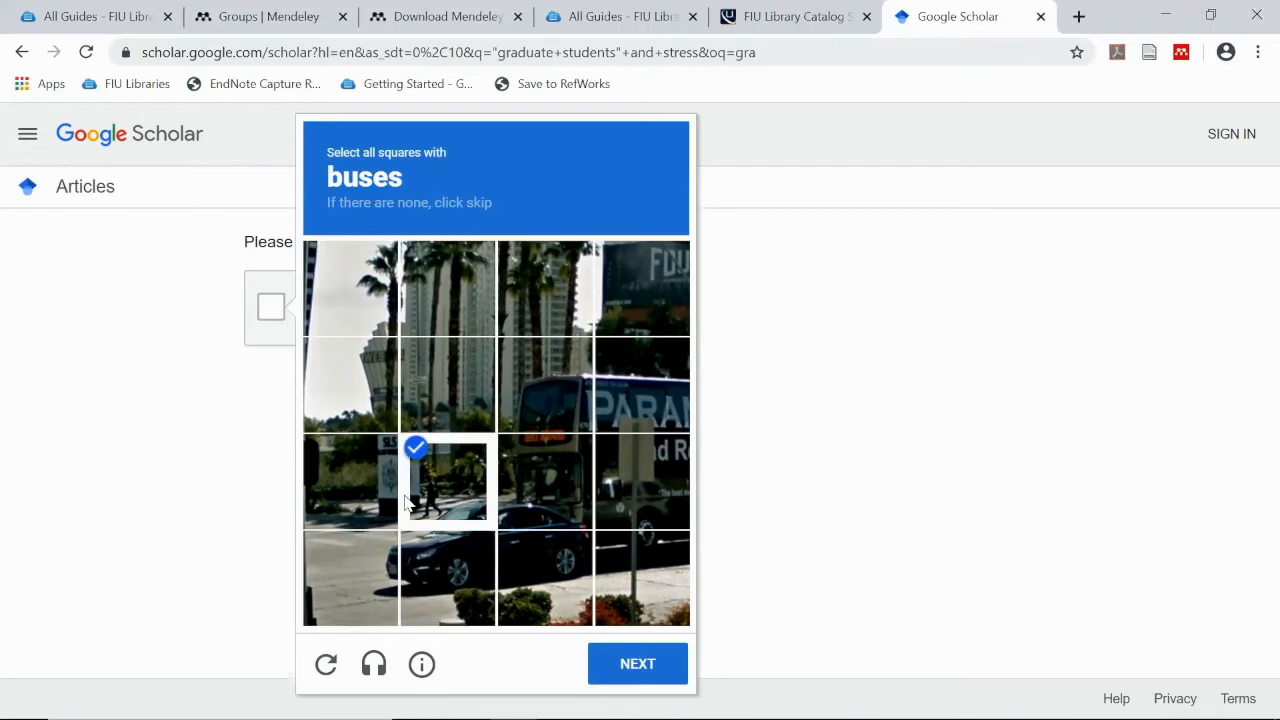
click(450, 493)
click(542, 396)
click(542, 461)
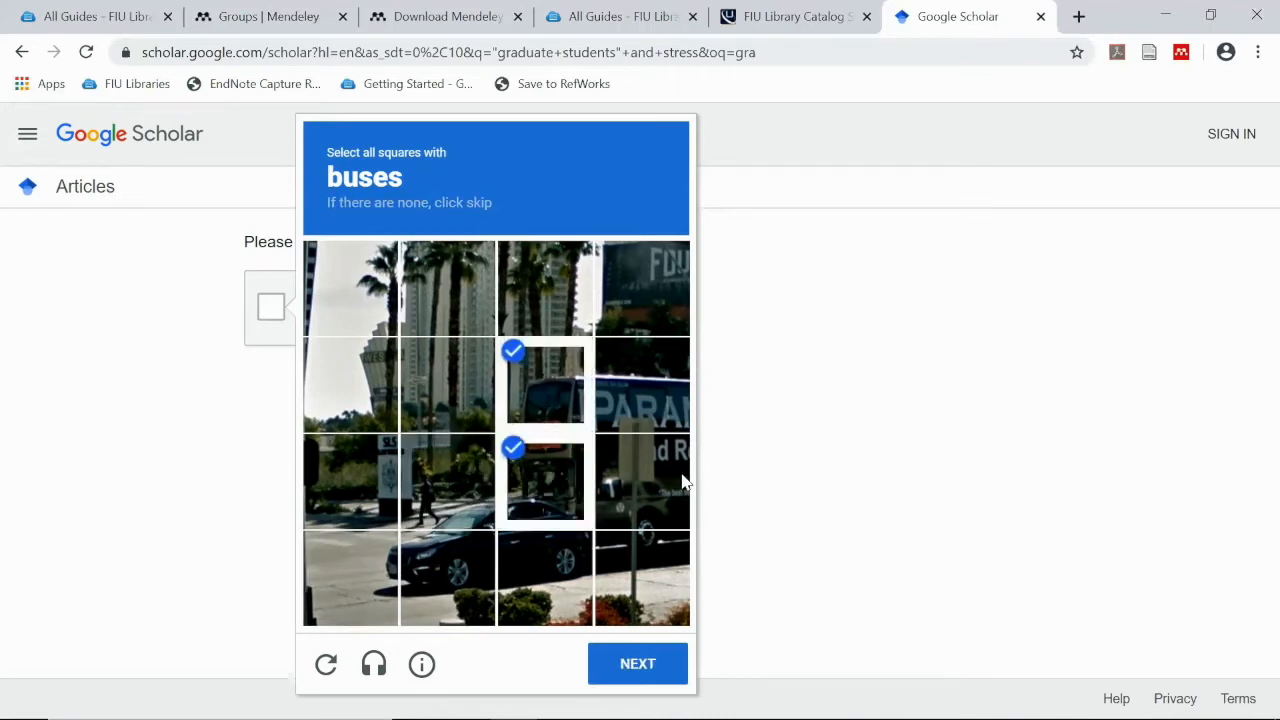
click(673, 449)
click(661, 393)
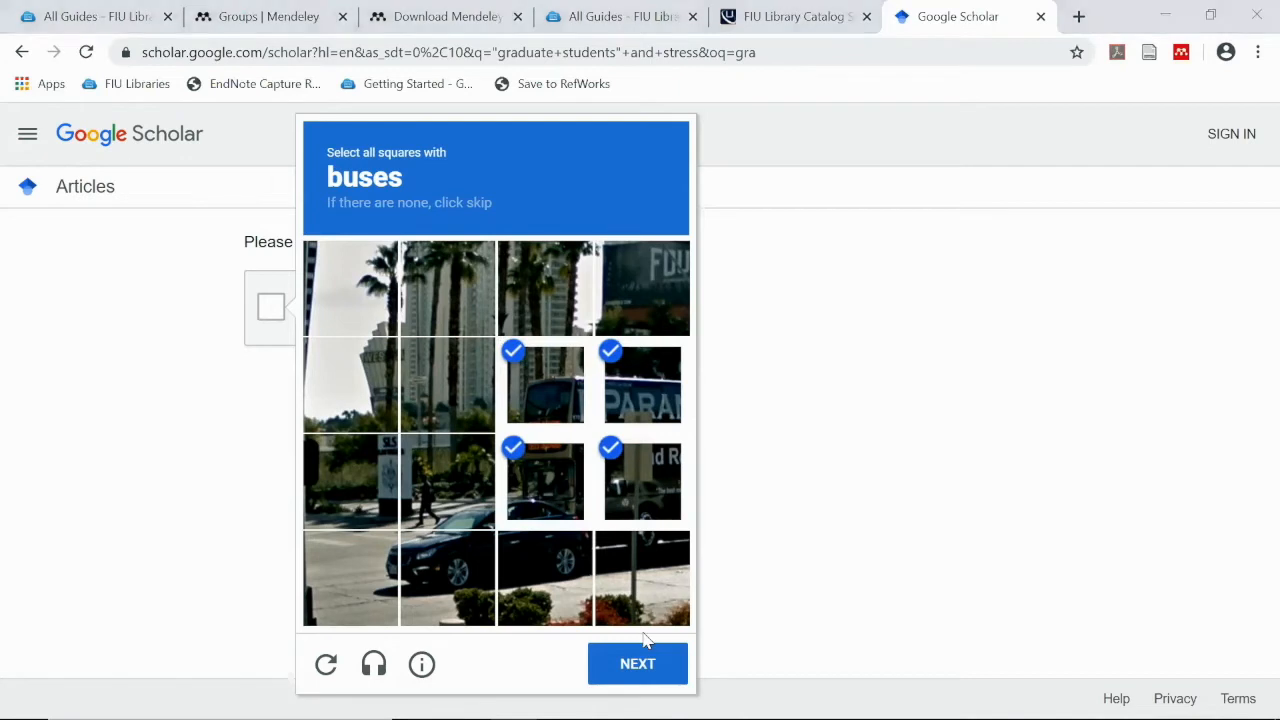
click(638, 664)
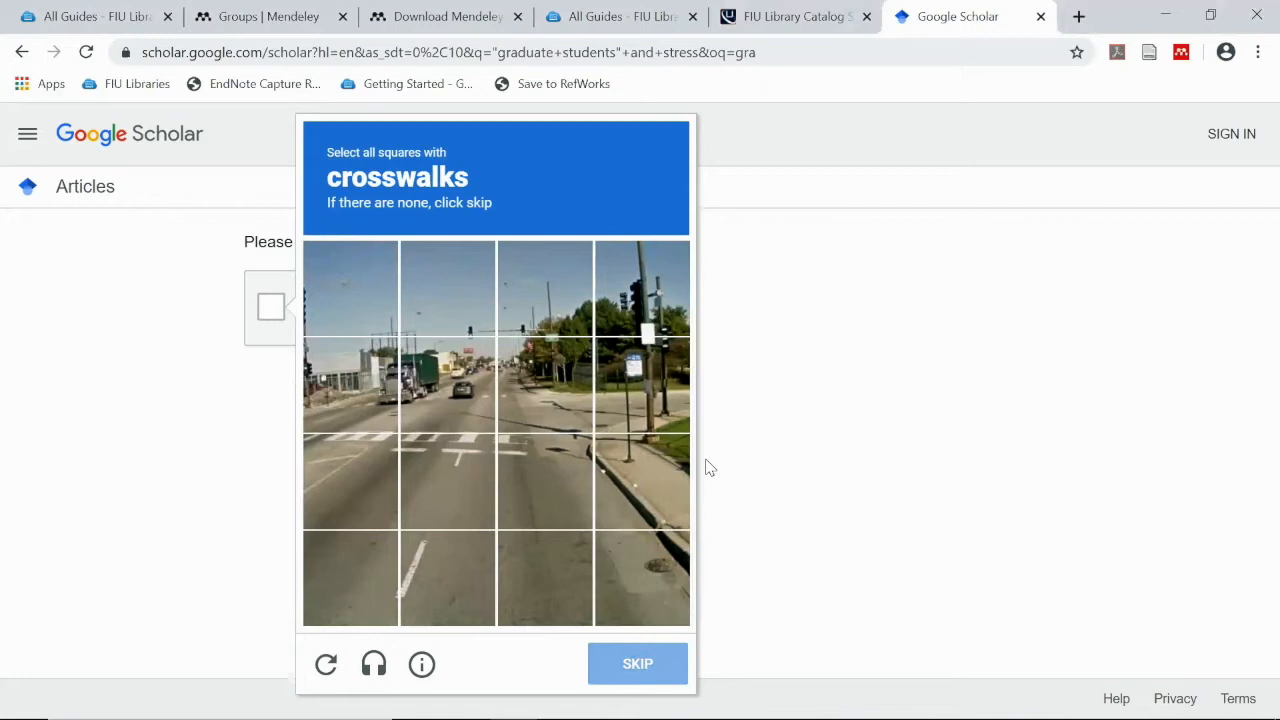
Complete the crosswalk reCAPTCHA challenge and verify to reach the Scholar results
click(352, 462)
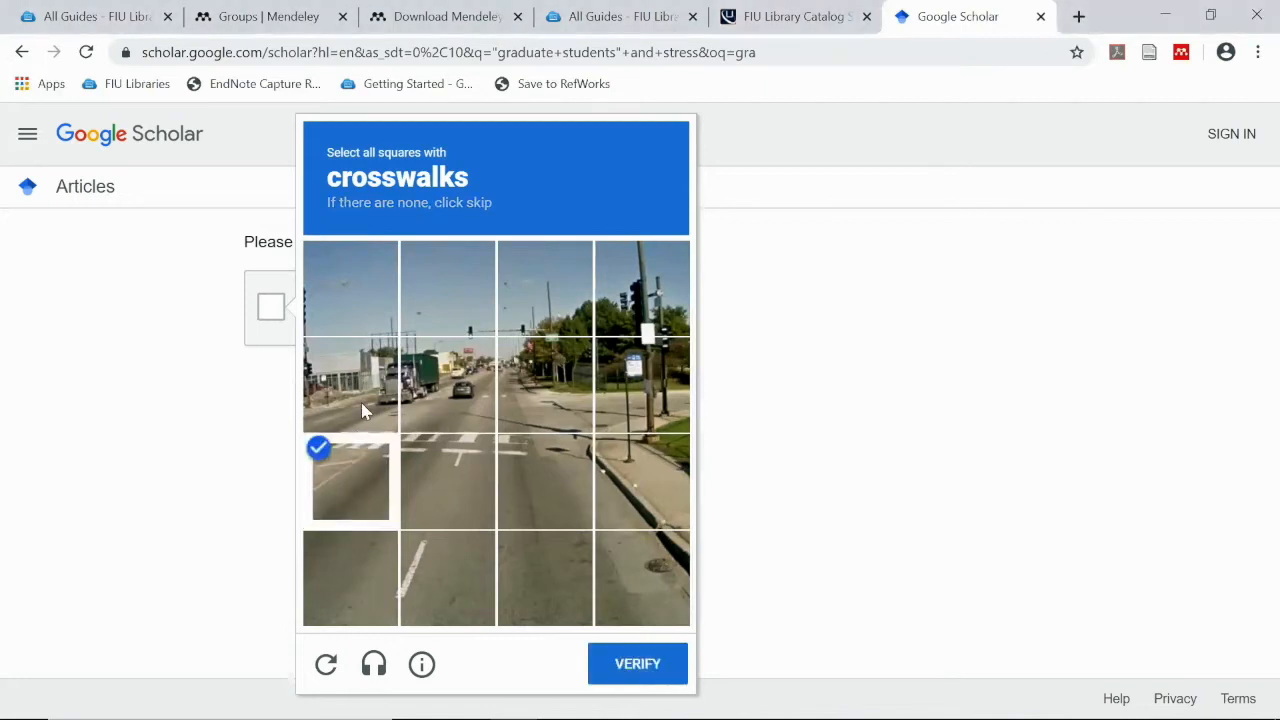
click(365, 410)
click(420, 428)
click(420, 461)
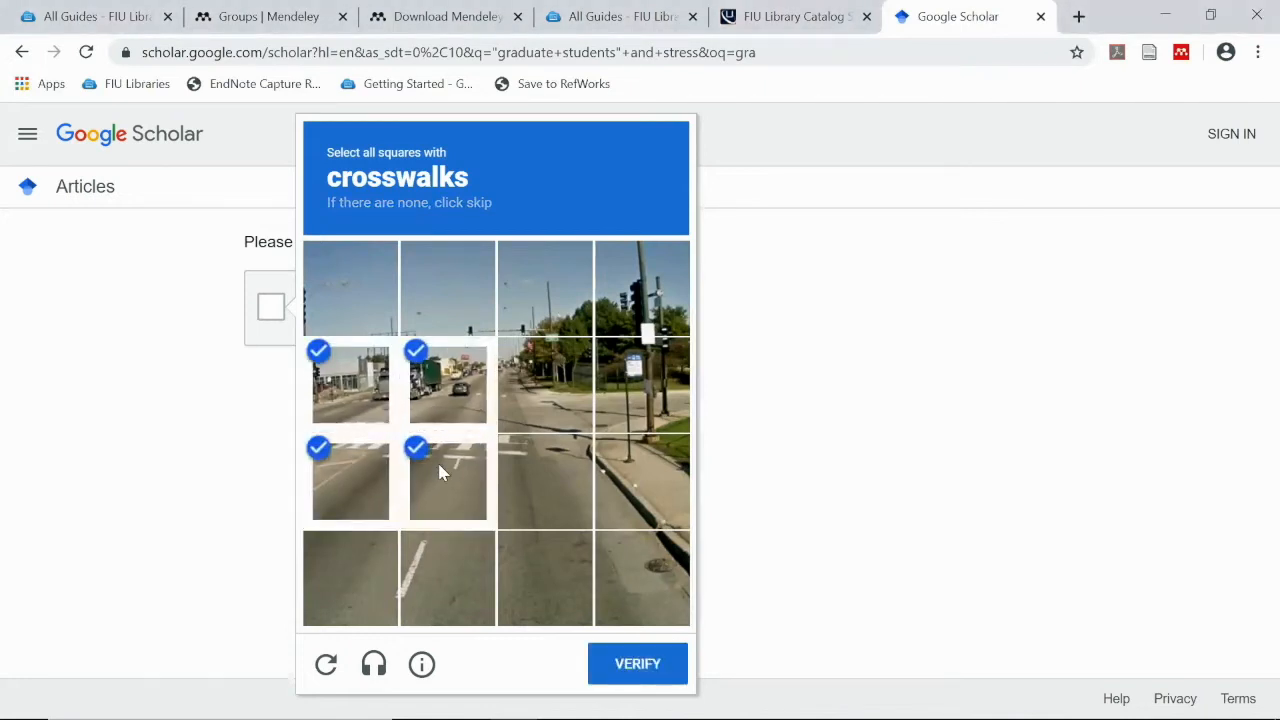
click(515, 478)
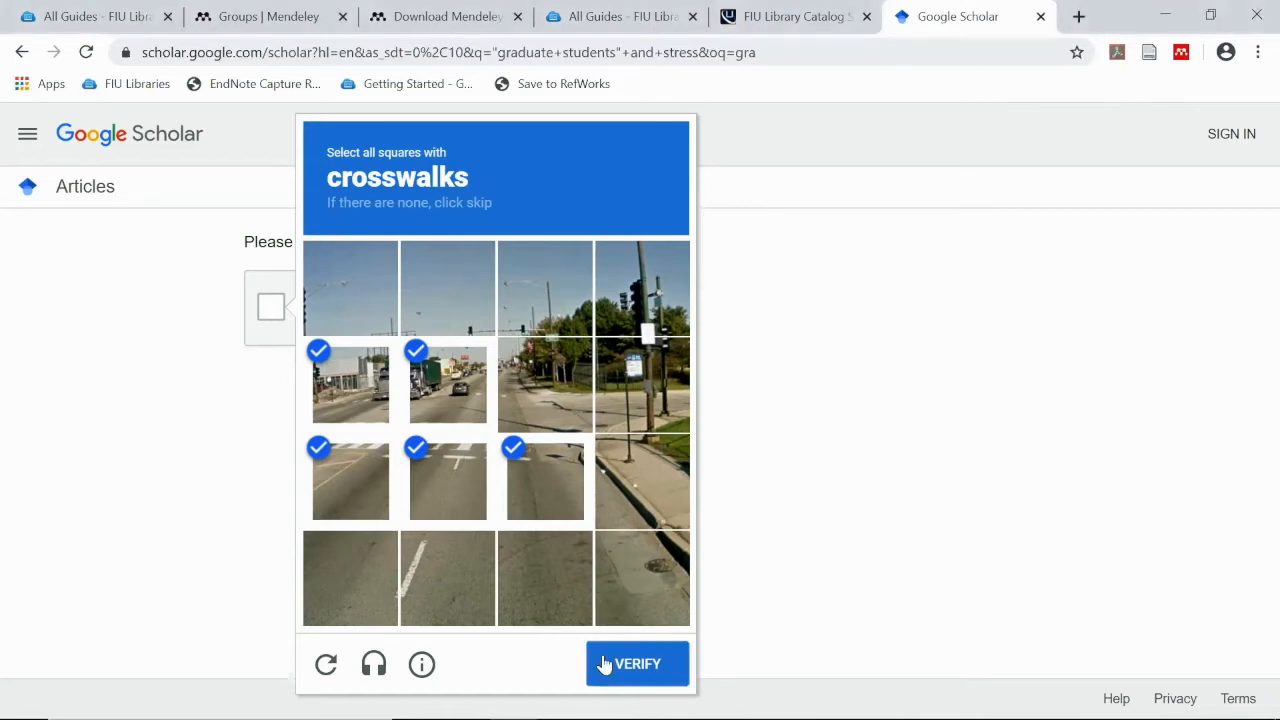
click(642, 667)
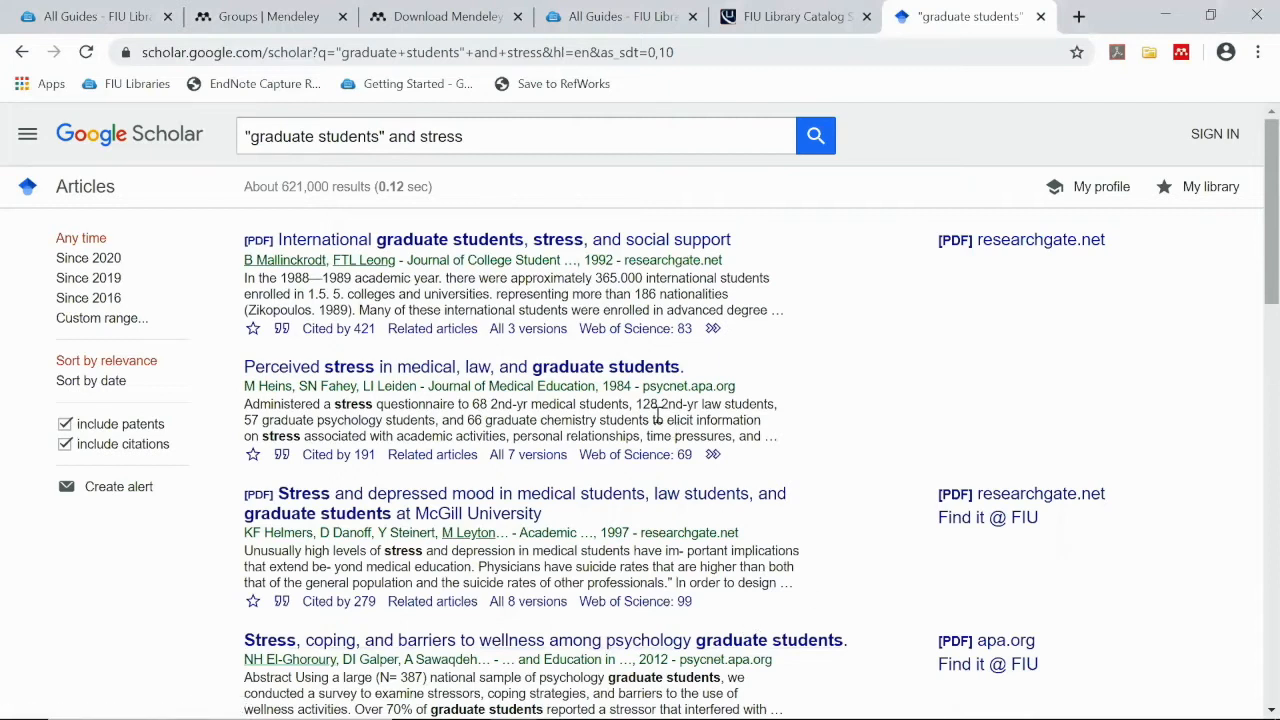
Download the first result's PDF, then open 'Perceived stress in medical, law, and graduate students'
click(583, 248)
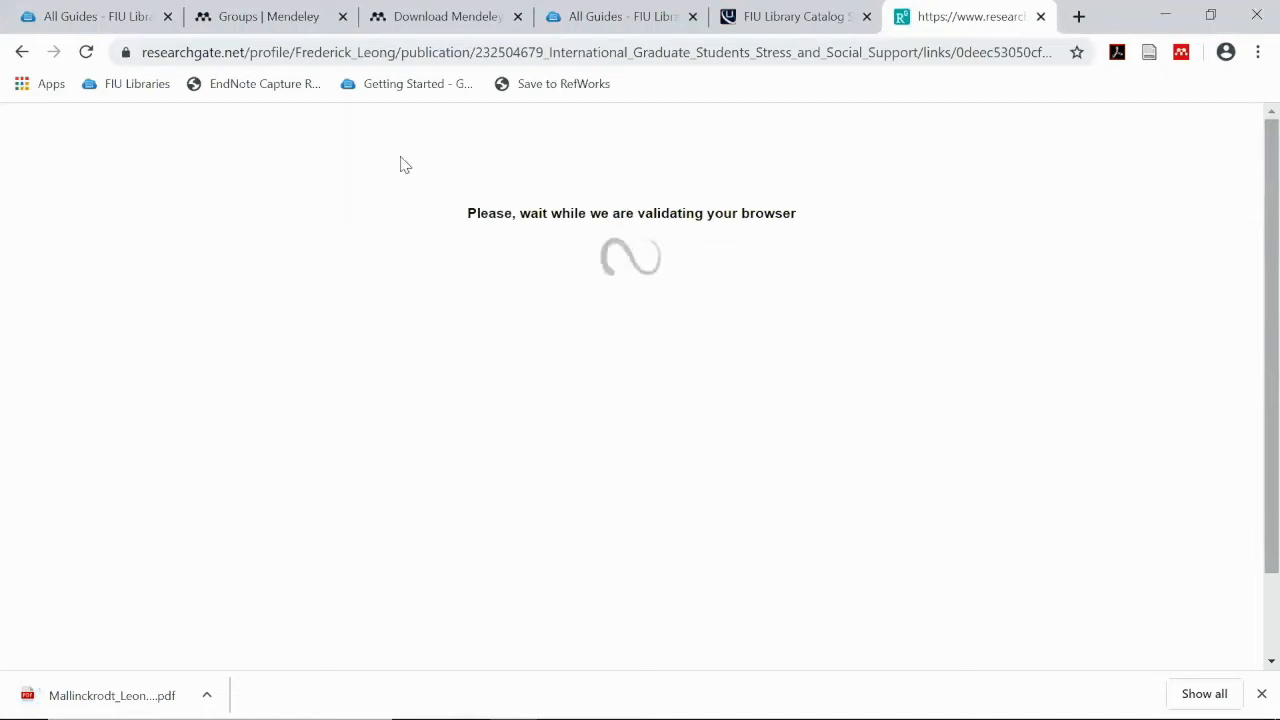
click(22, 51)
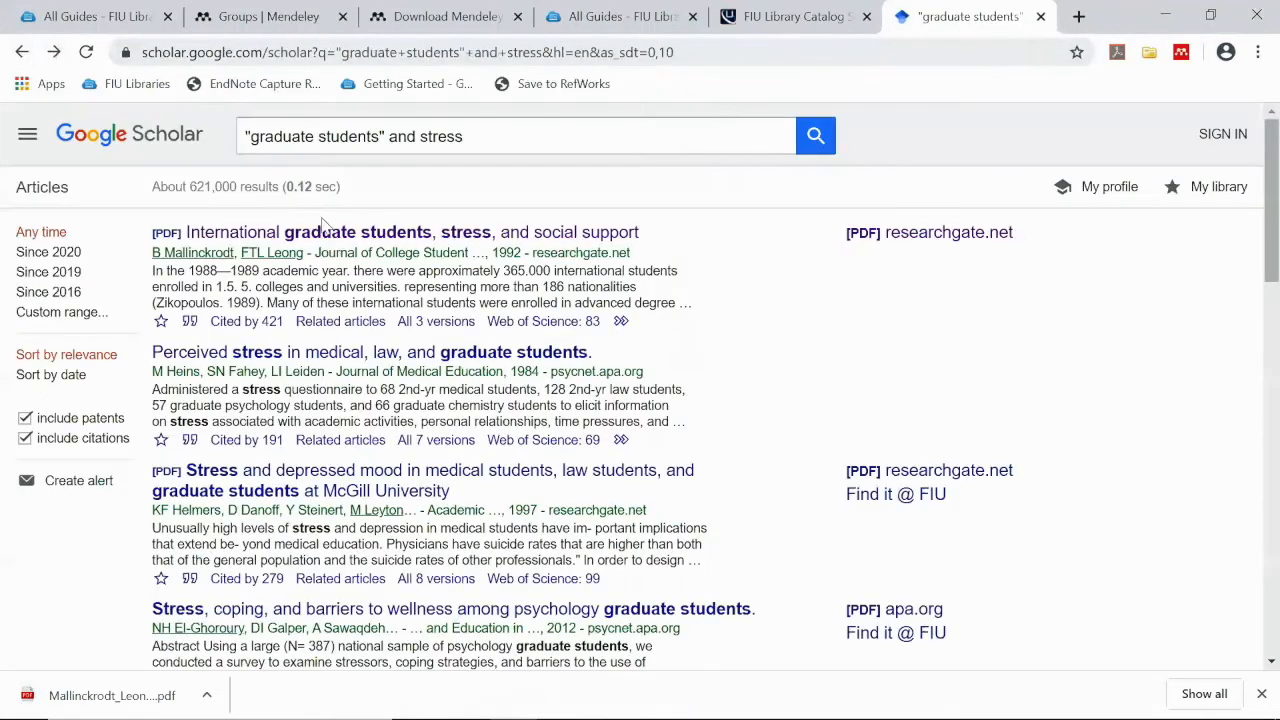
click(310, 356)
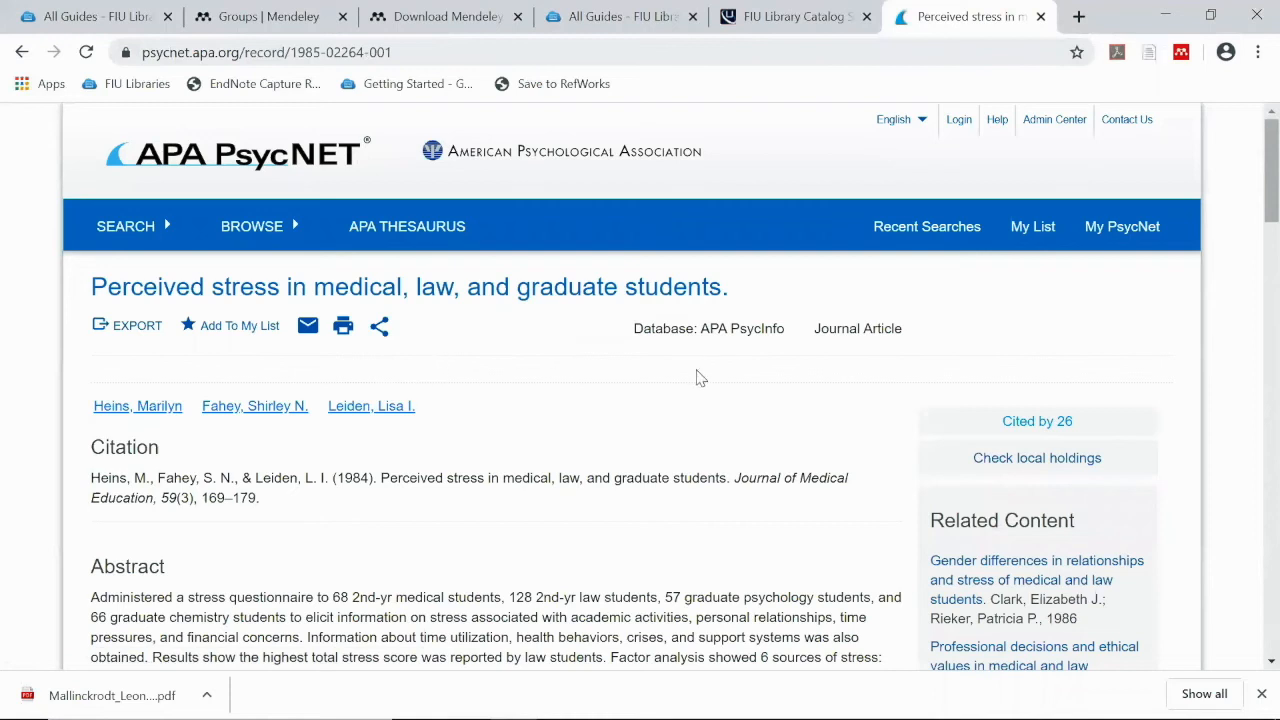
Add the detected 'Three low-tech strategies' reference to Grad Students & Stress, then switch to Mendeley Desktop
click(1184, 55)
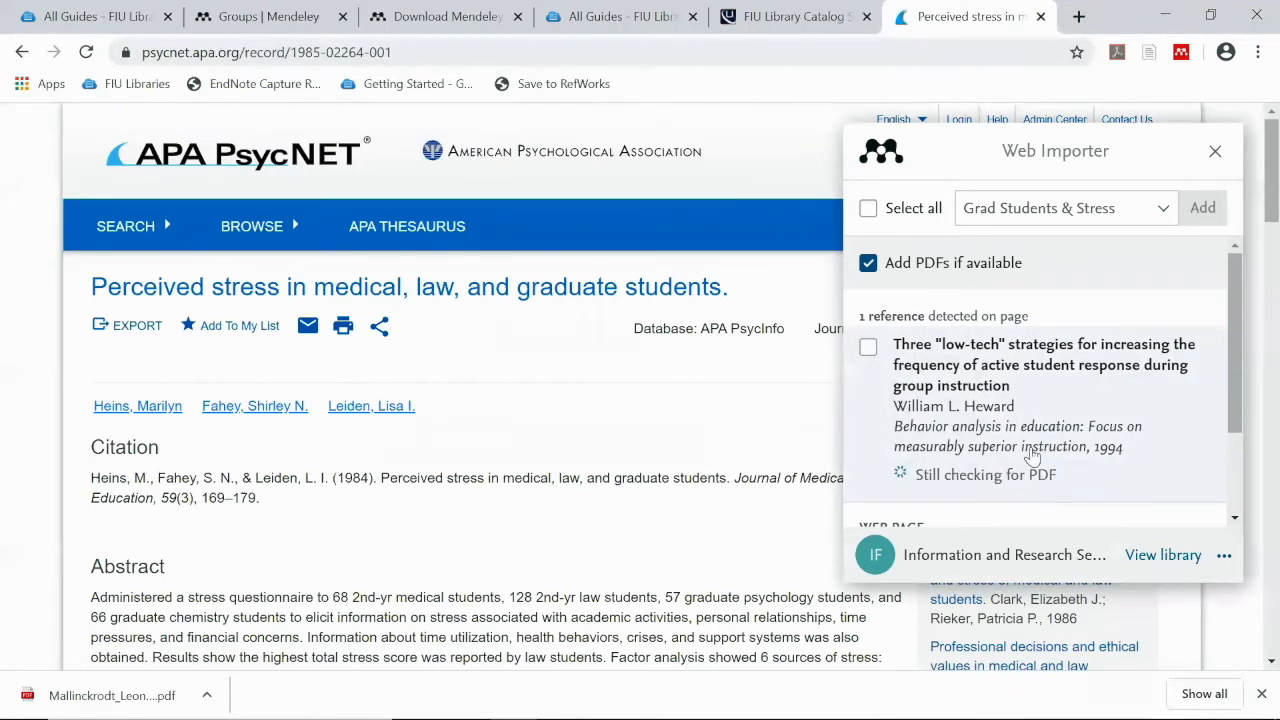
scroll(1147, 438, down, 1)
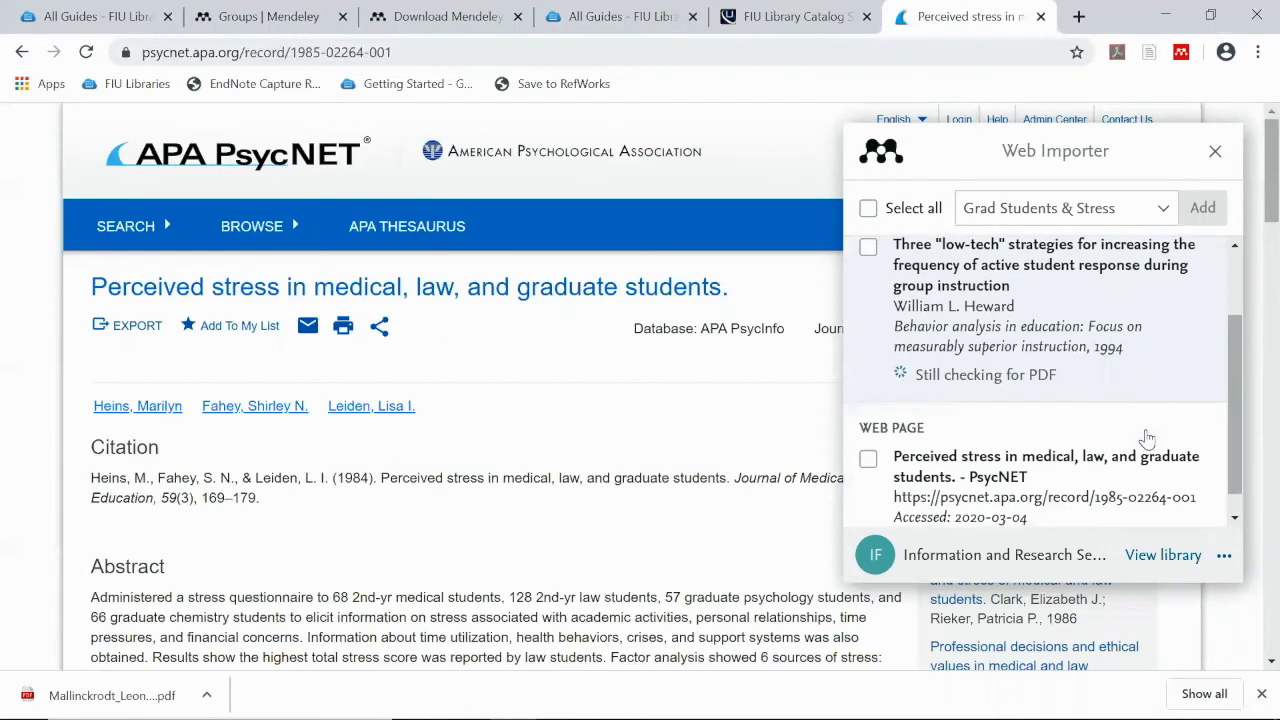
scroll(1147, 438, up, 1)
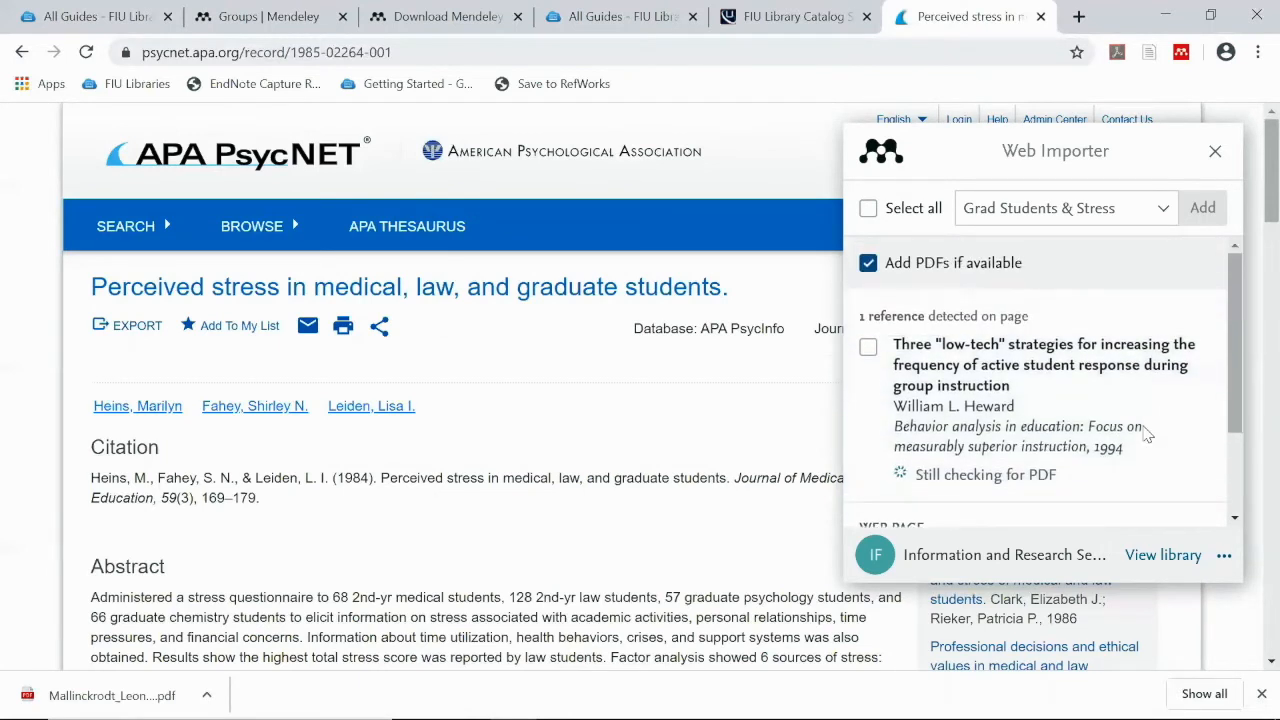
click(868, 348)
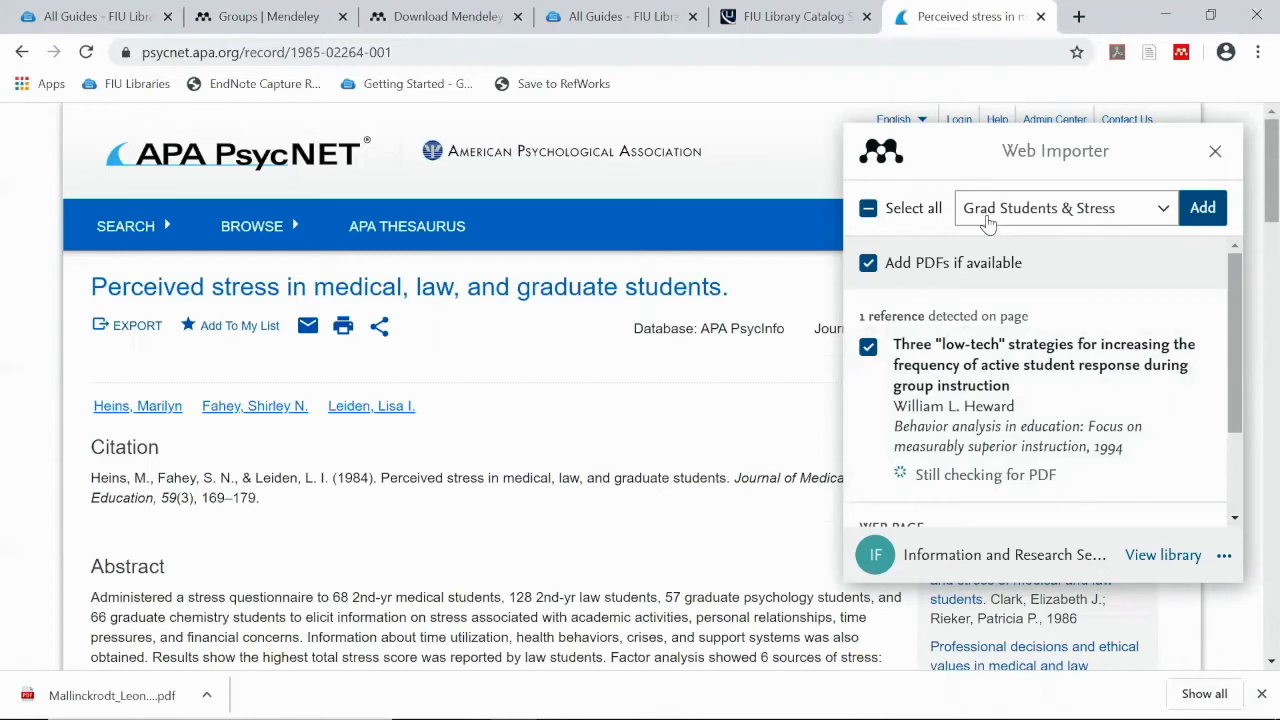
click(1200, 224)
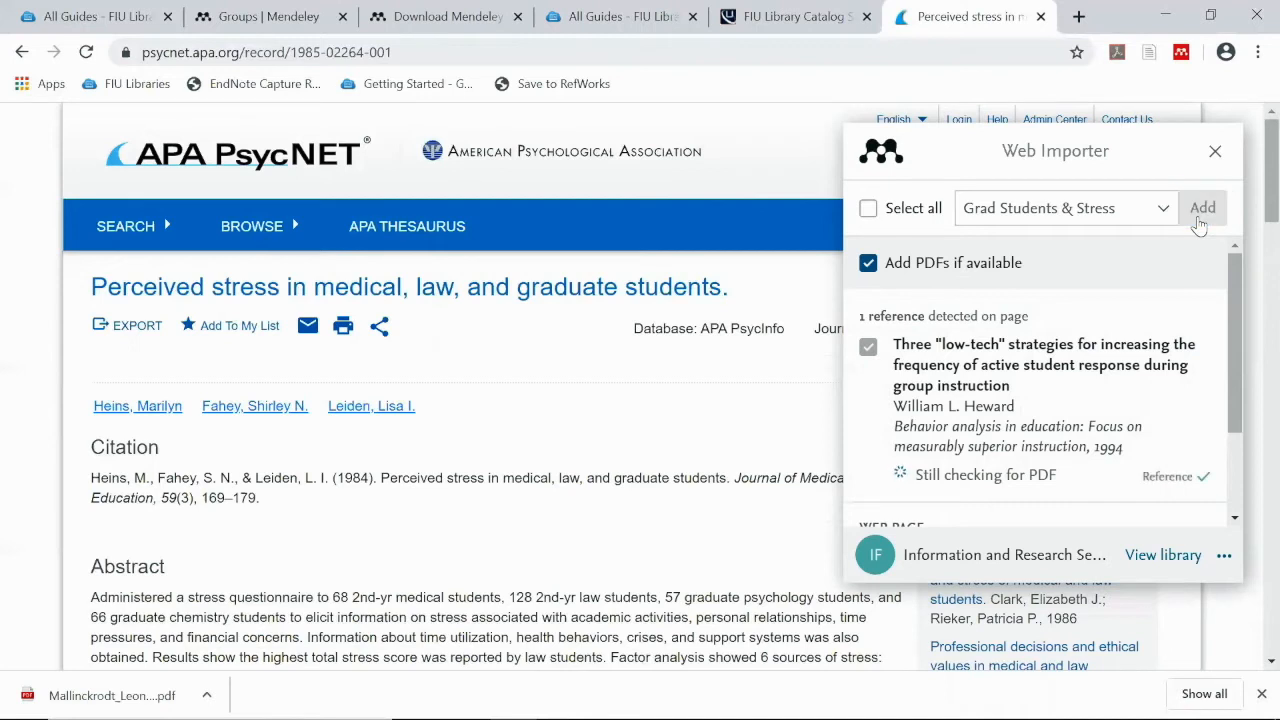
mouse_move(660, 718)
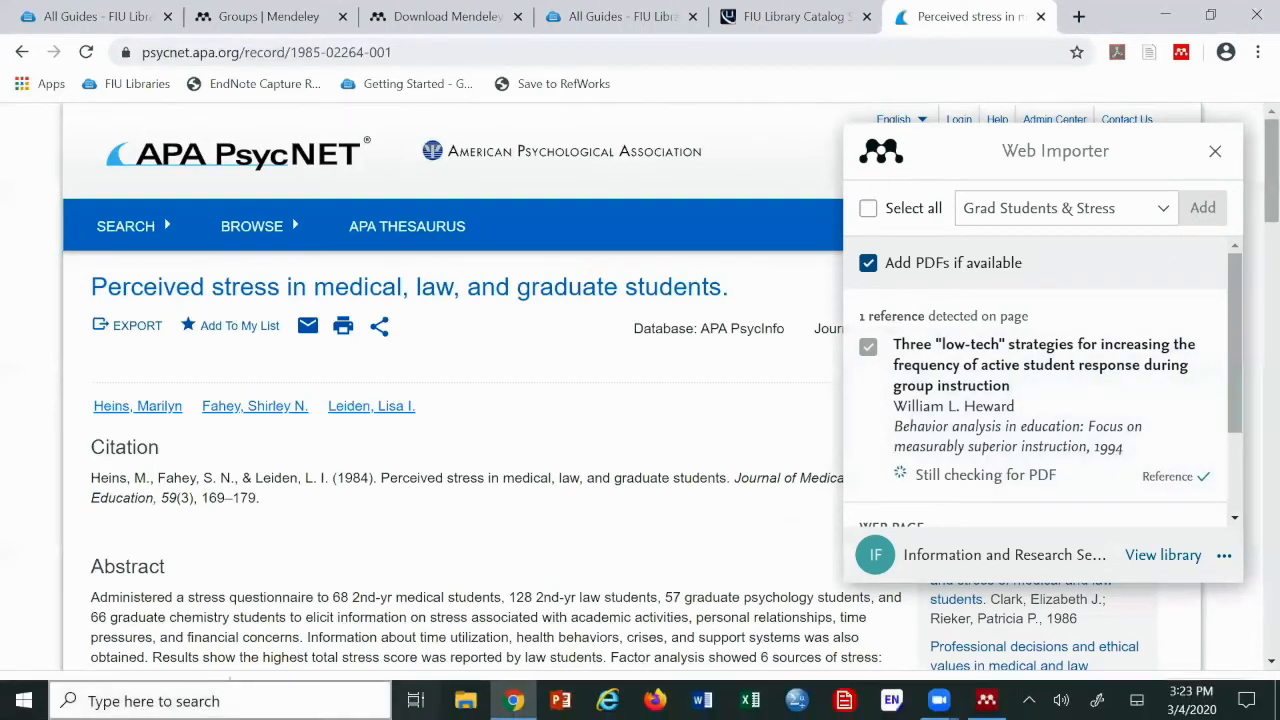
click(986, 700)
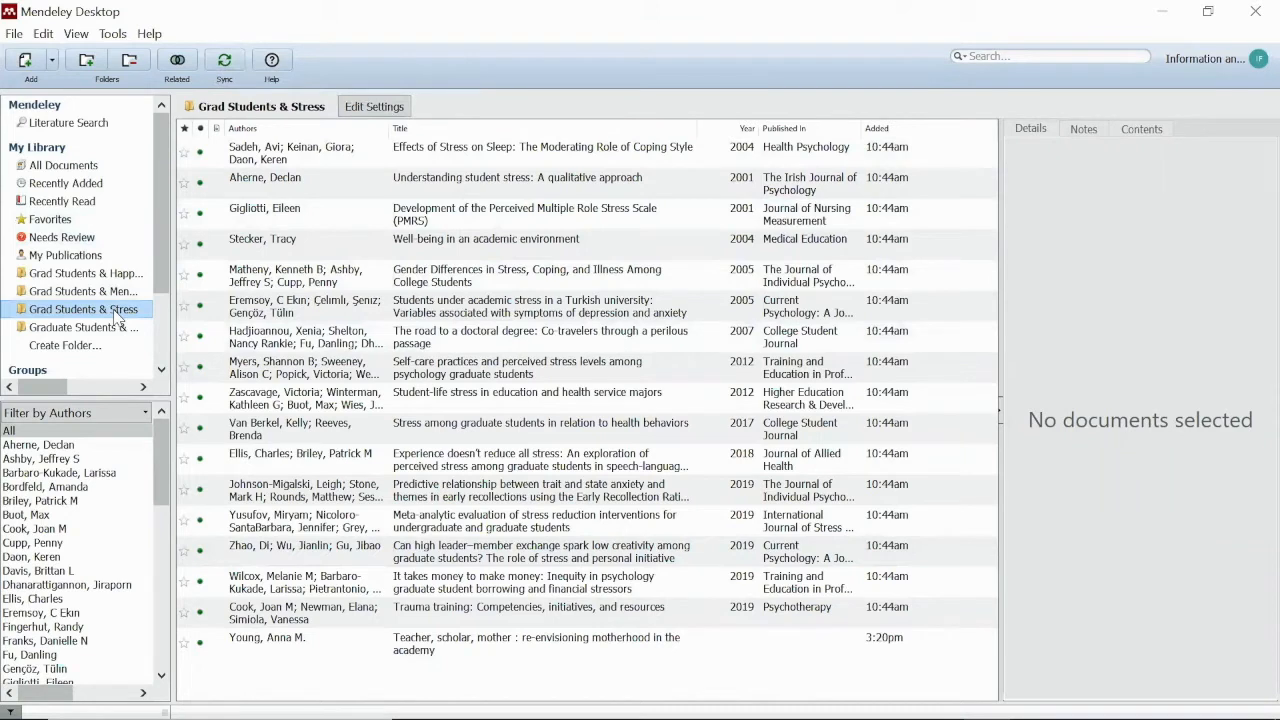
Sync Mendeley Desktop, cancel a new folder, reselect Grad Students & Stress and minimise
click(225, 62)
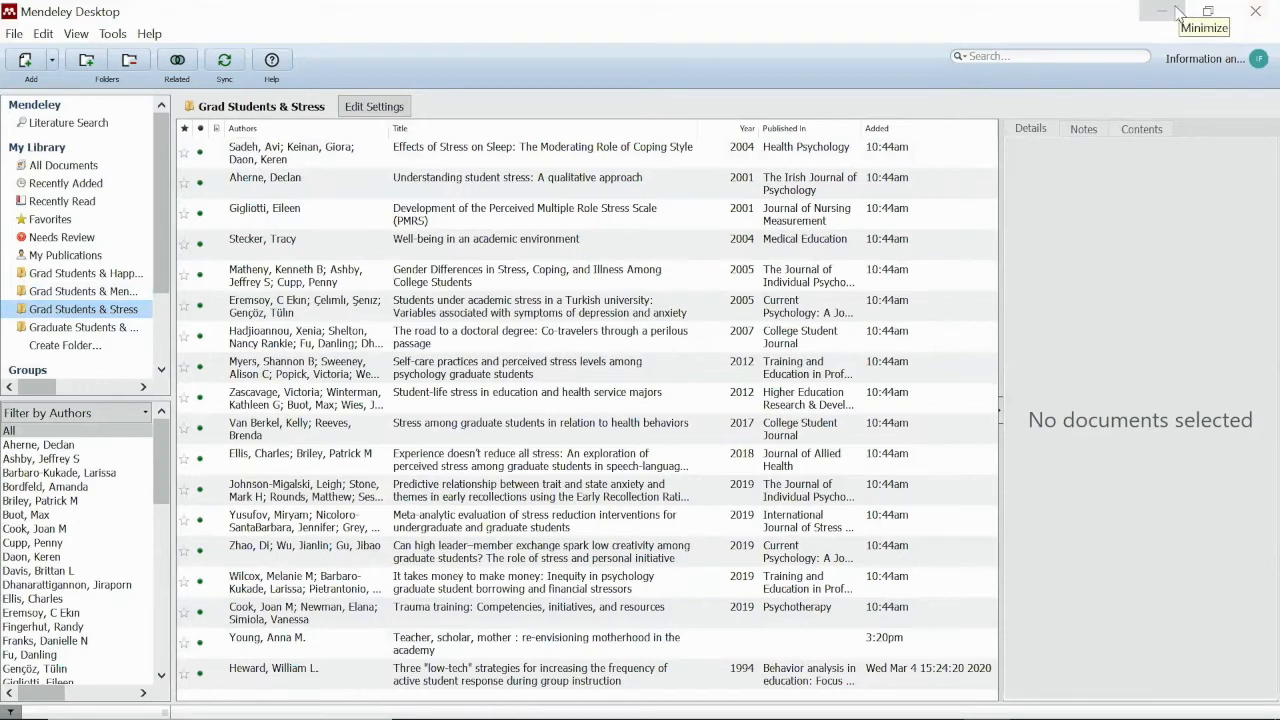
click(90, 348)
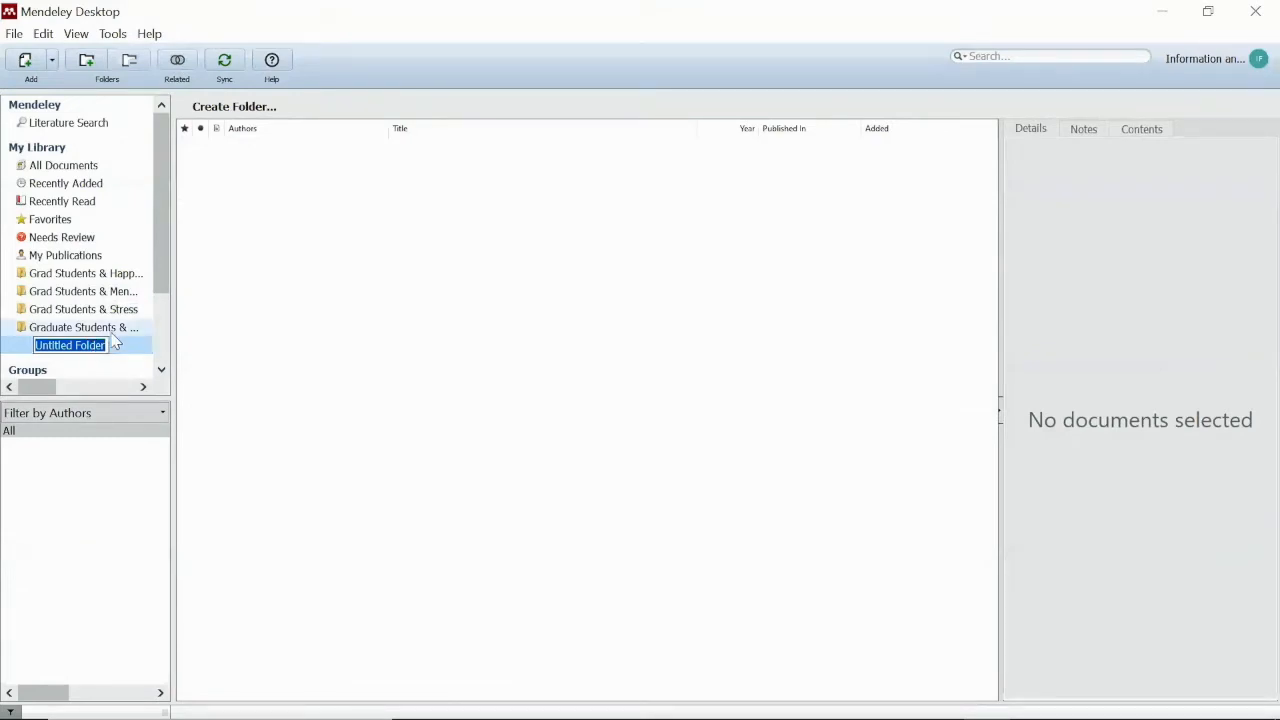
click(119, 314)
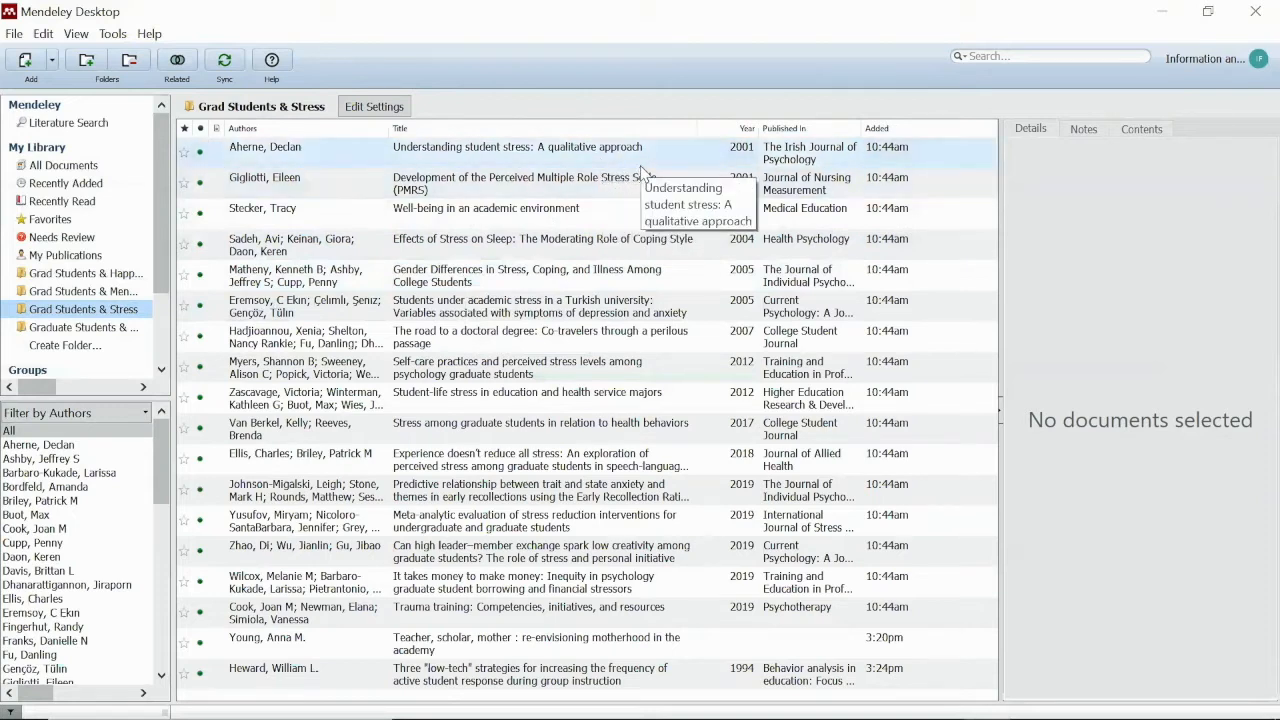
click(1164, 14)
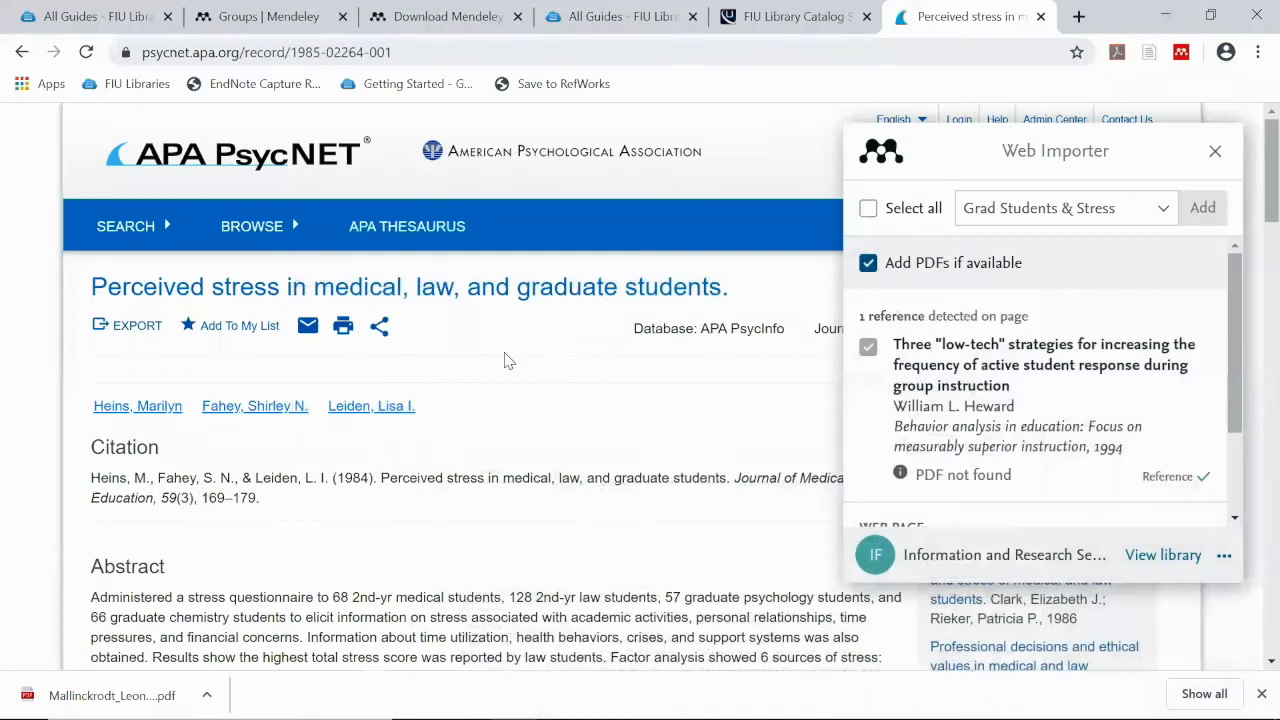
Return to the Google Scholar results and launch the Web Importer there
click(22, 52)
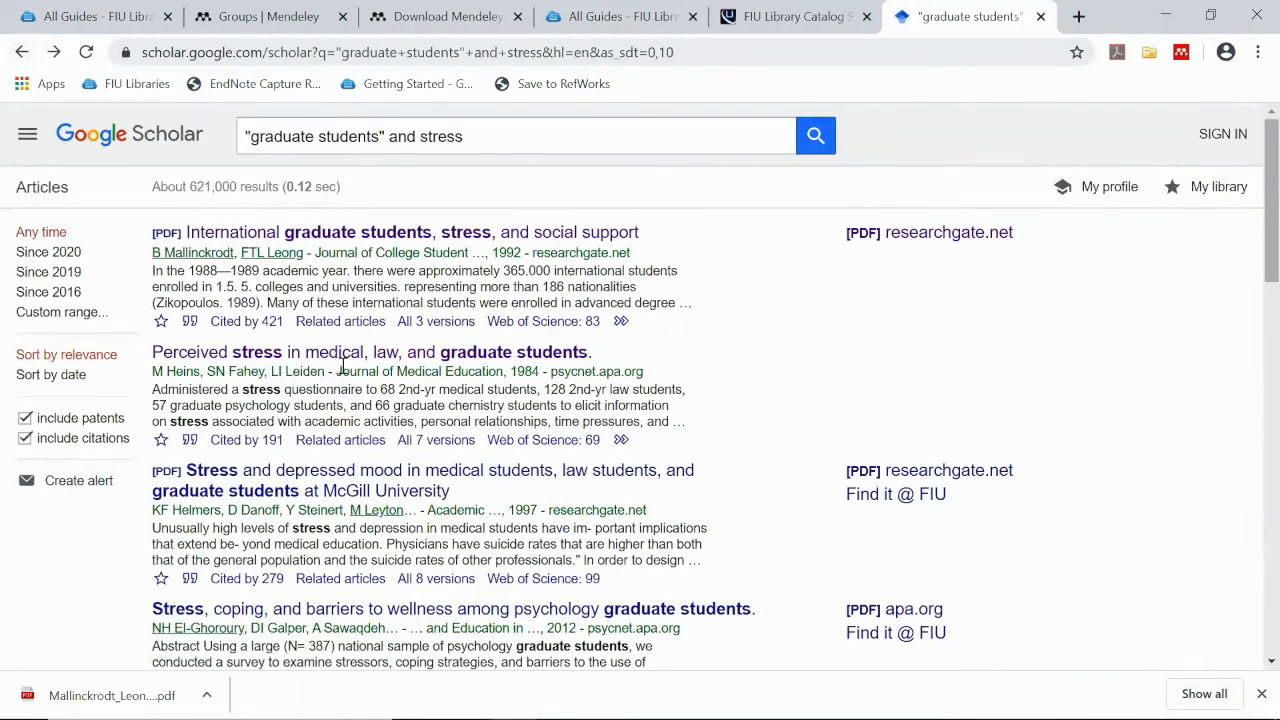
scroll(343, 367, down, 13)
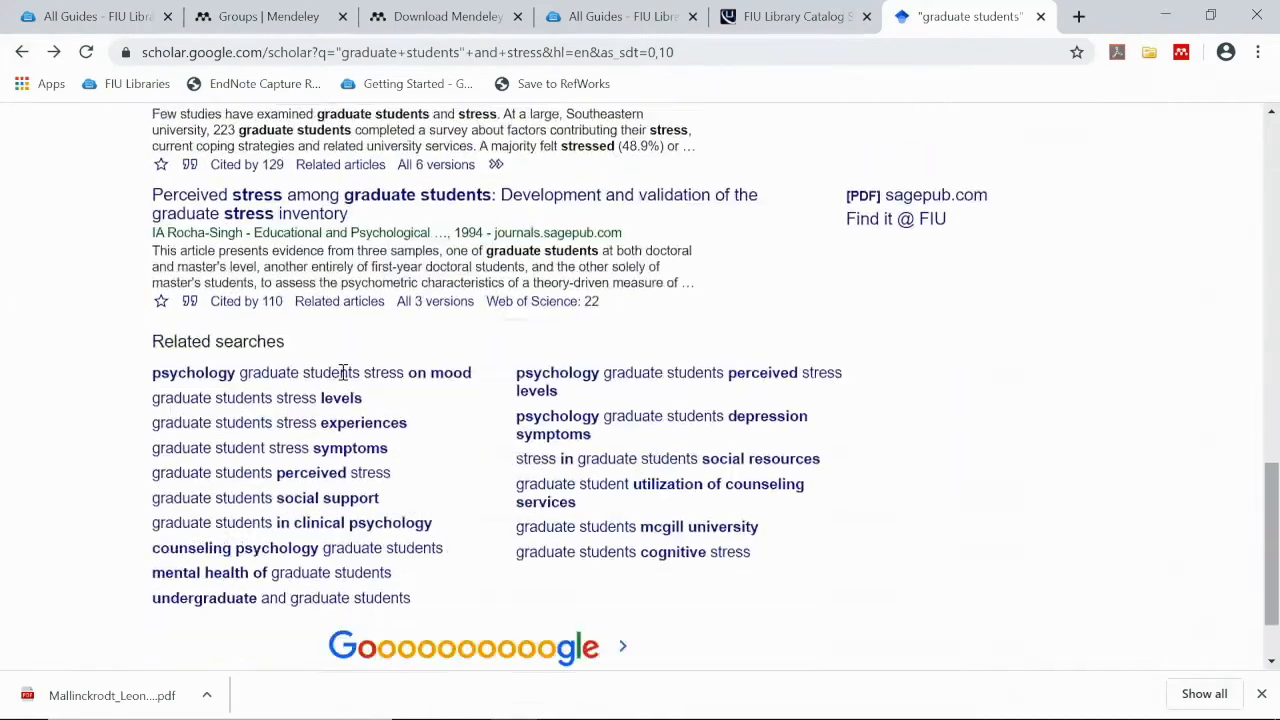
scroll(343, 372, up, 5)
scroll(352, 367, up, 6)
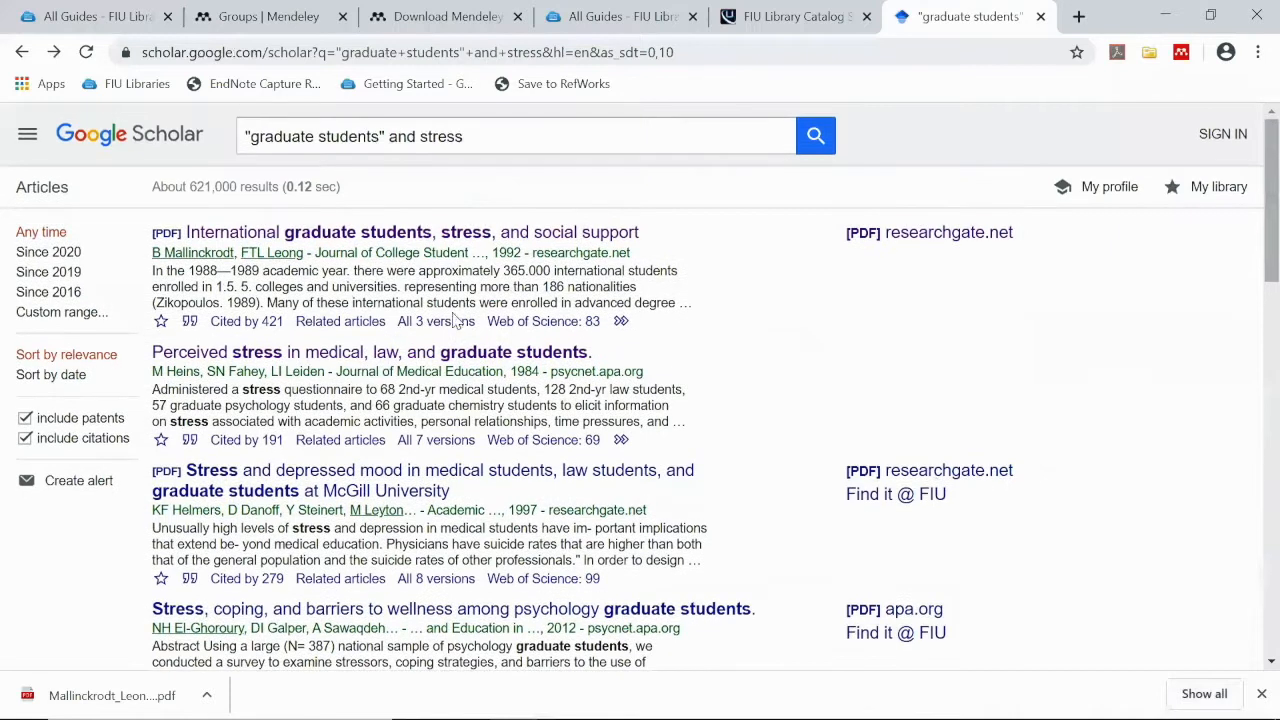
click(1181, 56)
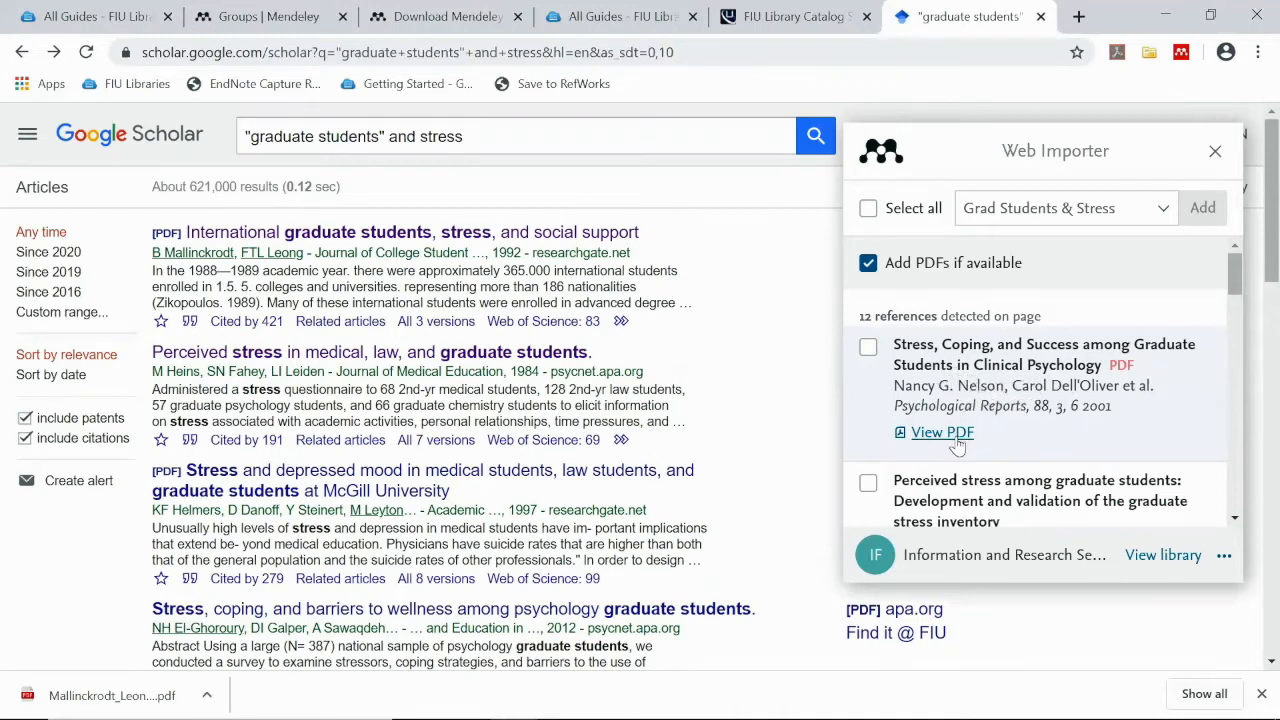
Import the graduate stress inventory and Loss of Face Scale papers, then minimise Chrome
scroll(975, 388, down, 1)
click(868, 383)
scroll(878, 405, down, 5)
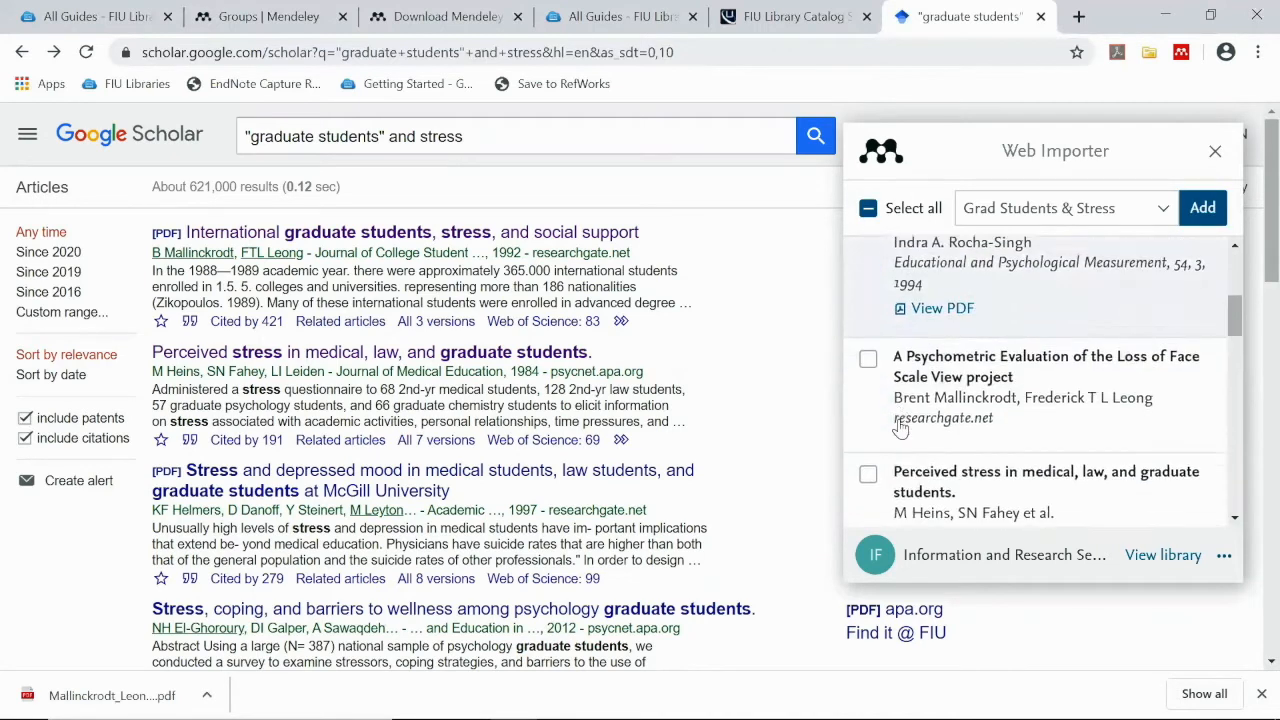
scroll(901, 432, down, 3)
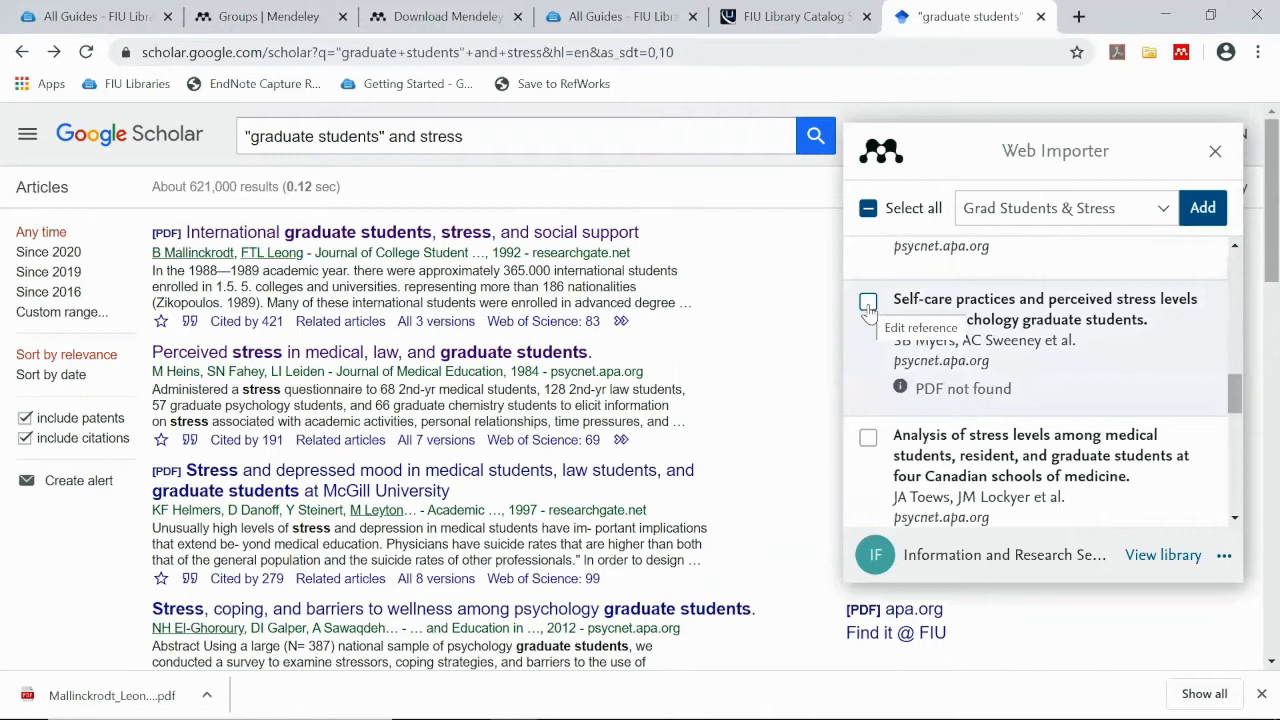
scroll(862, 312, down, 3)
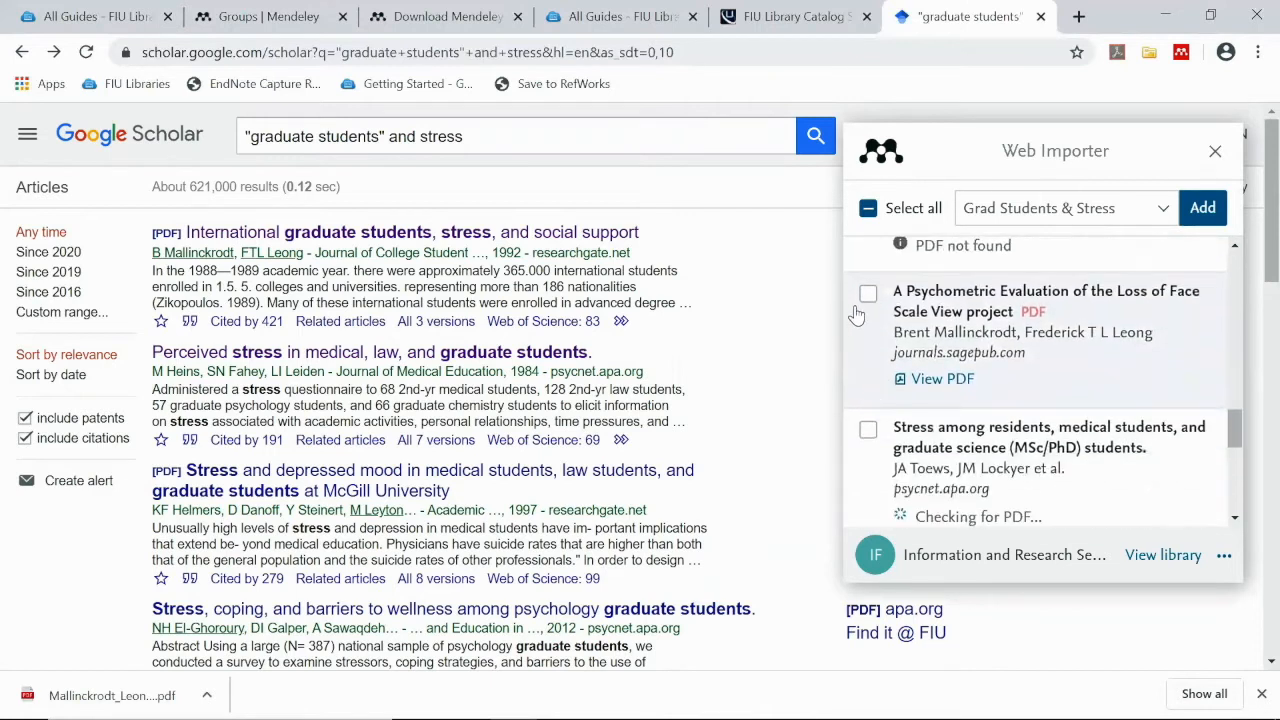
click(868, 293)
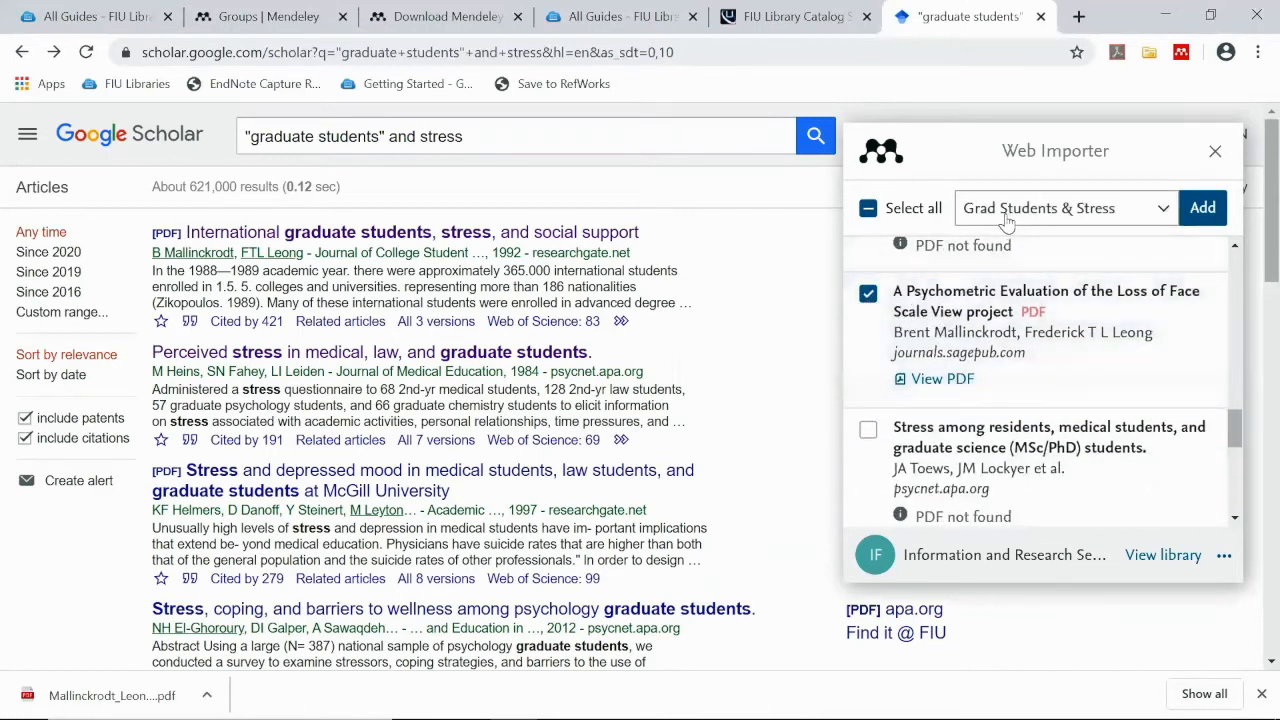
click(1205, 218)
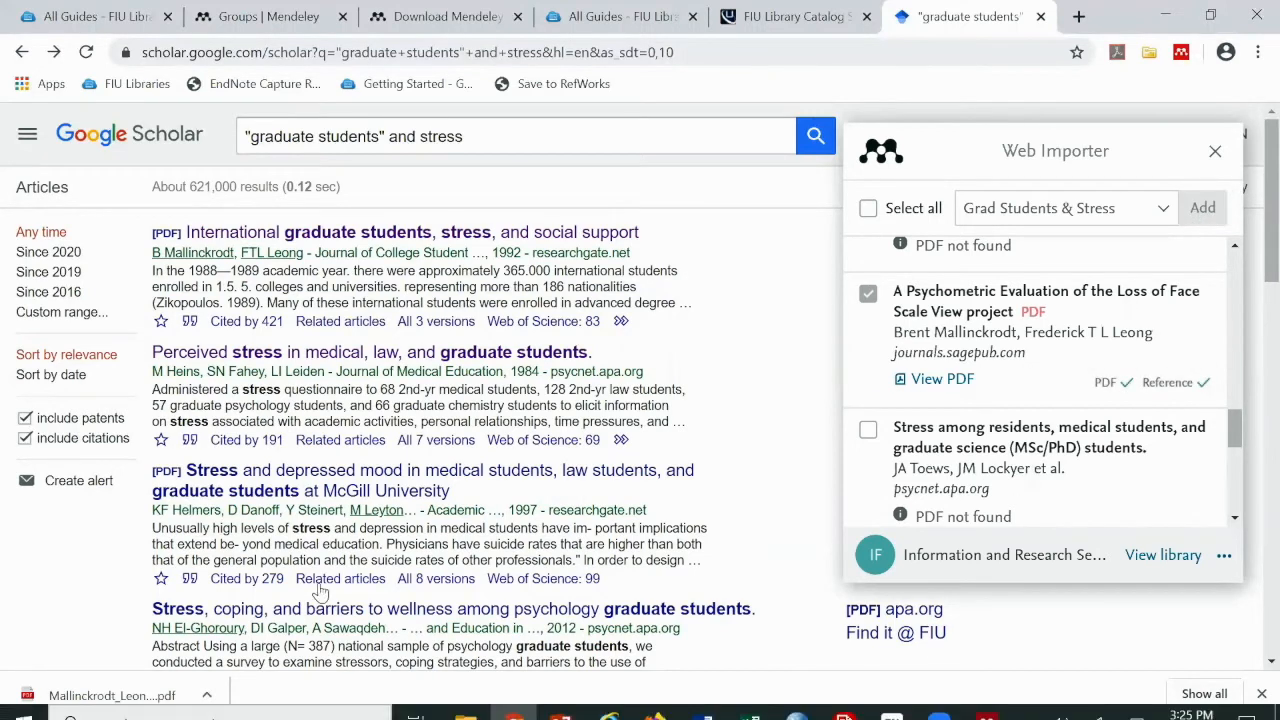
click(1165, 12)
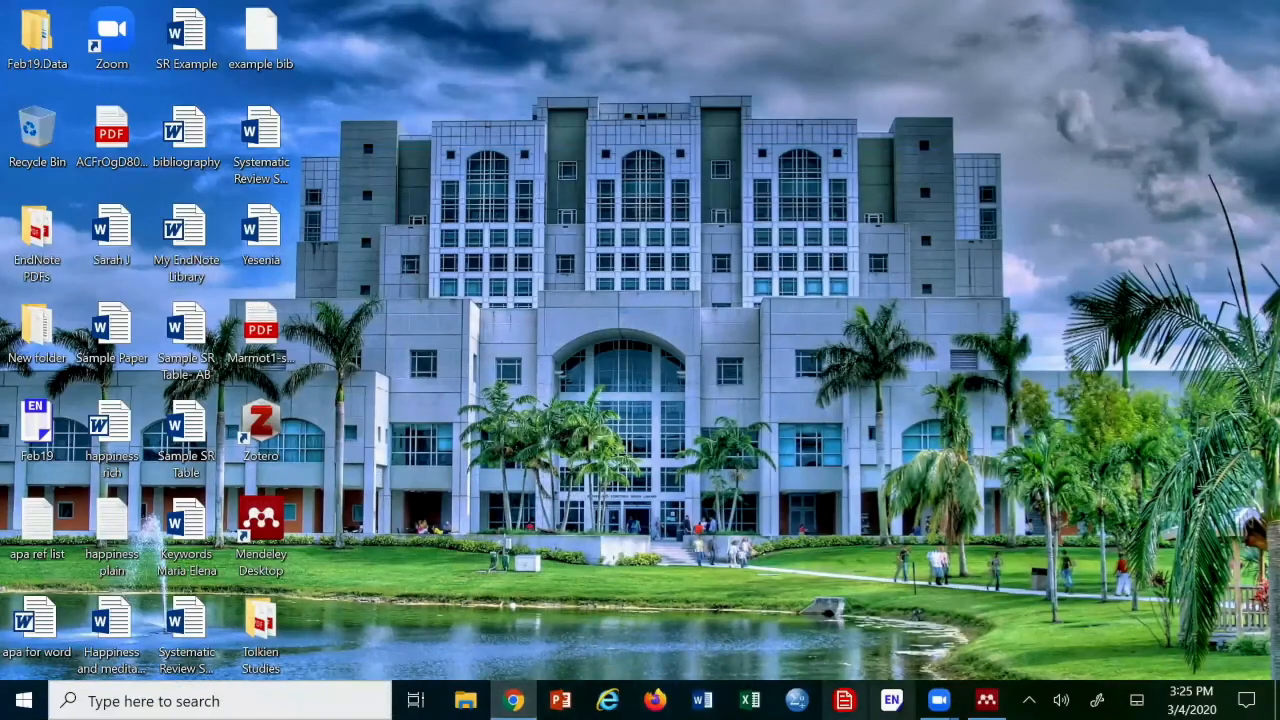
Sync Mendeley Desktop and check the newly imported Loss of Face Scale paper's details
click(986, 700)
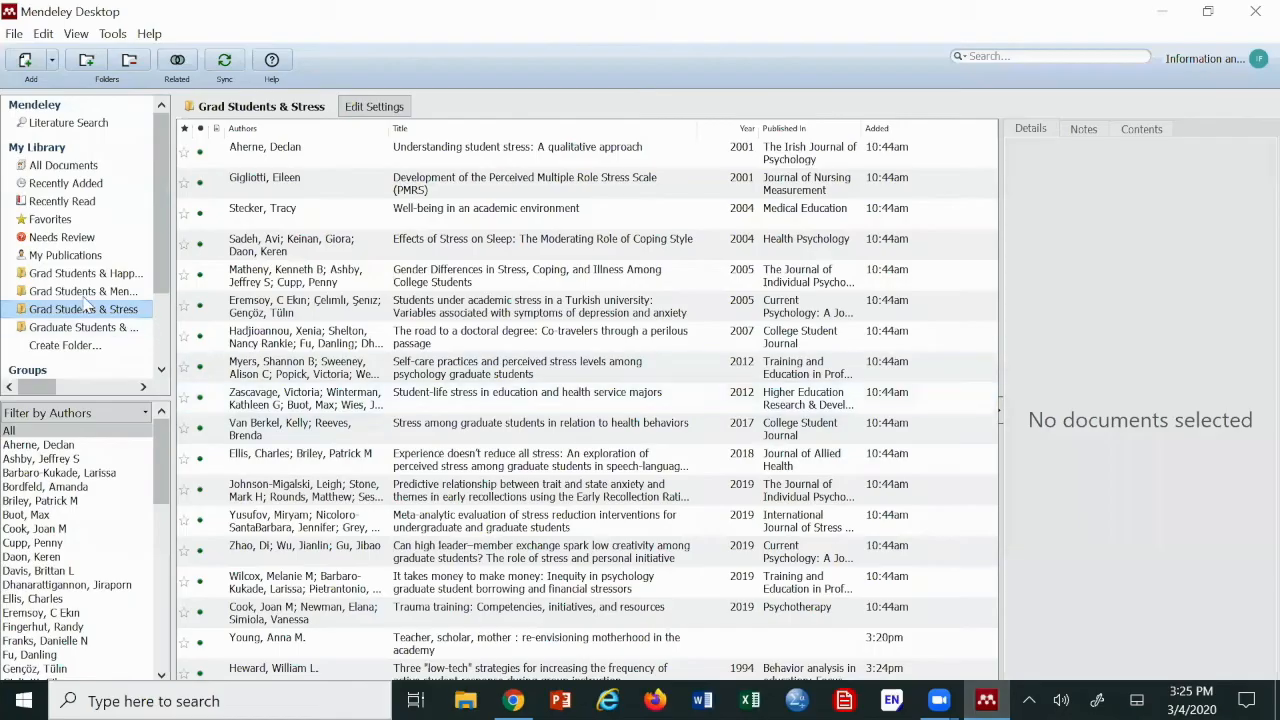
click(229, 62)
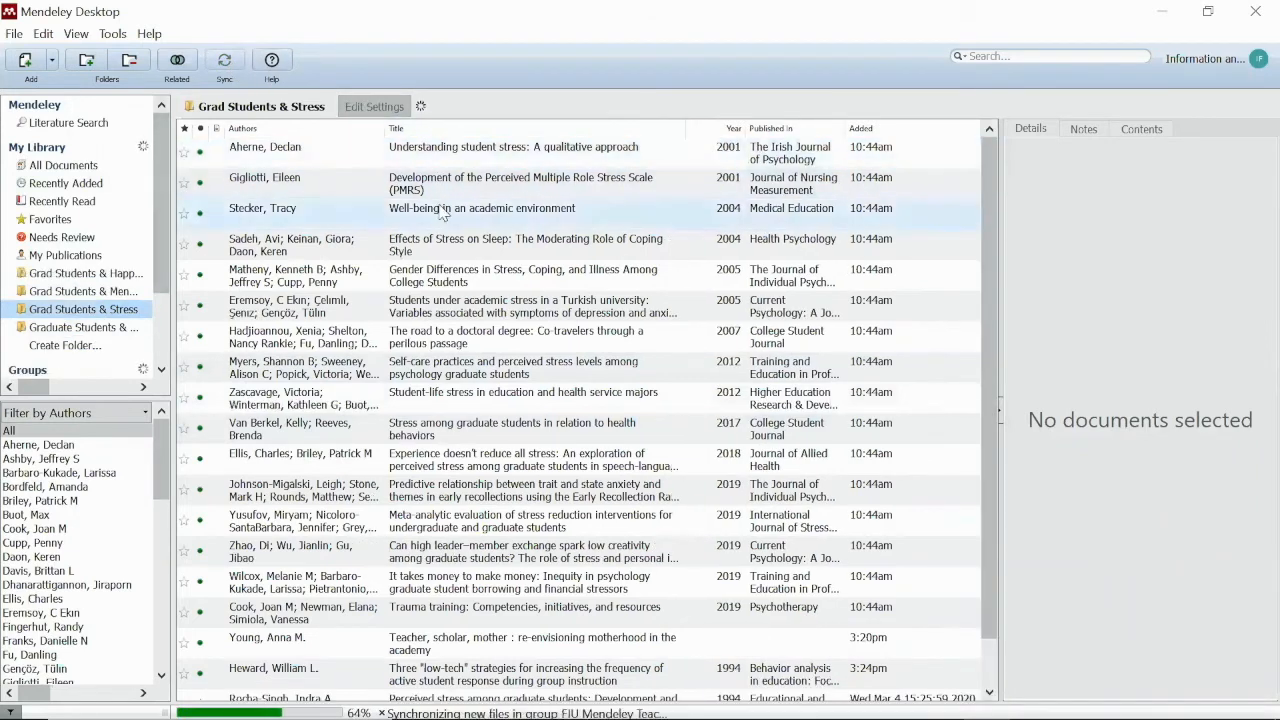
scroll(705, 368, down, 1)
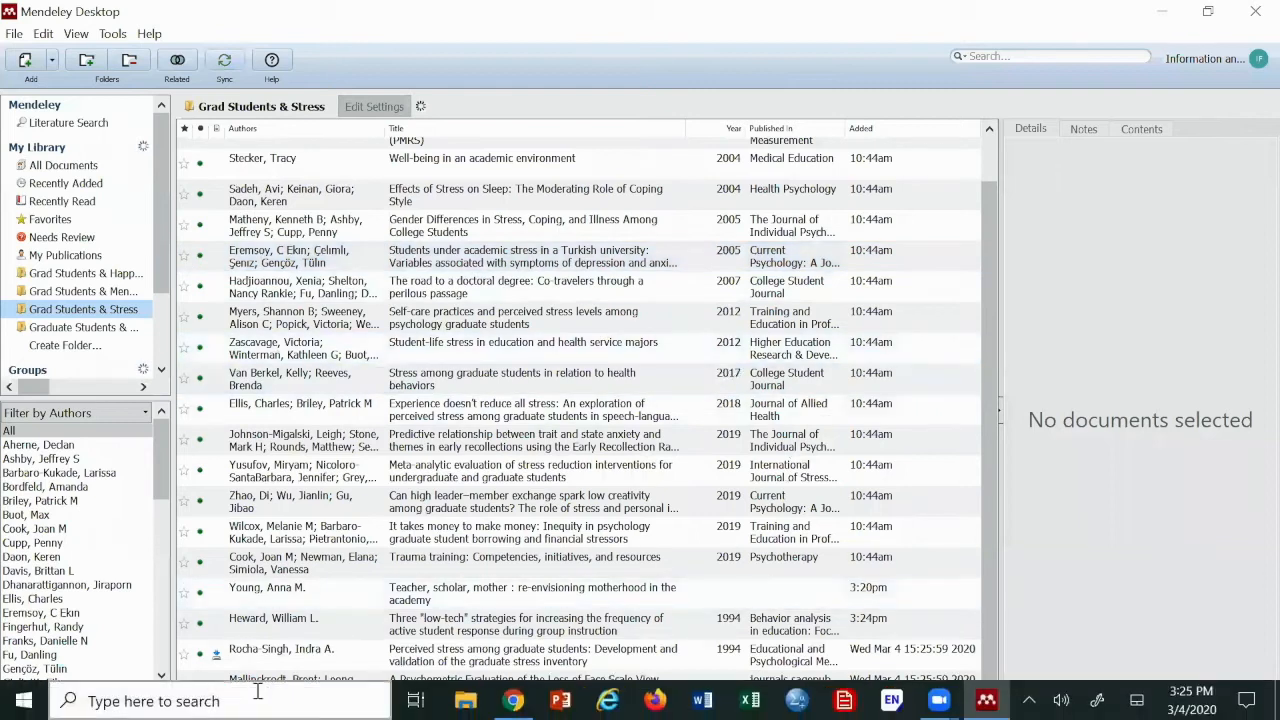
click(285, 682)
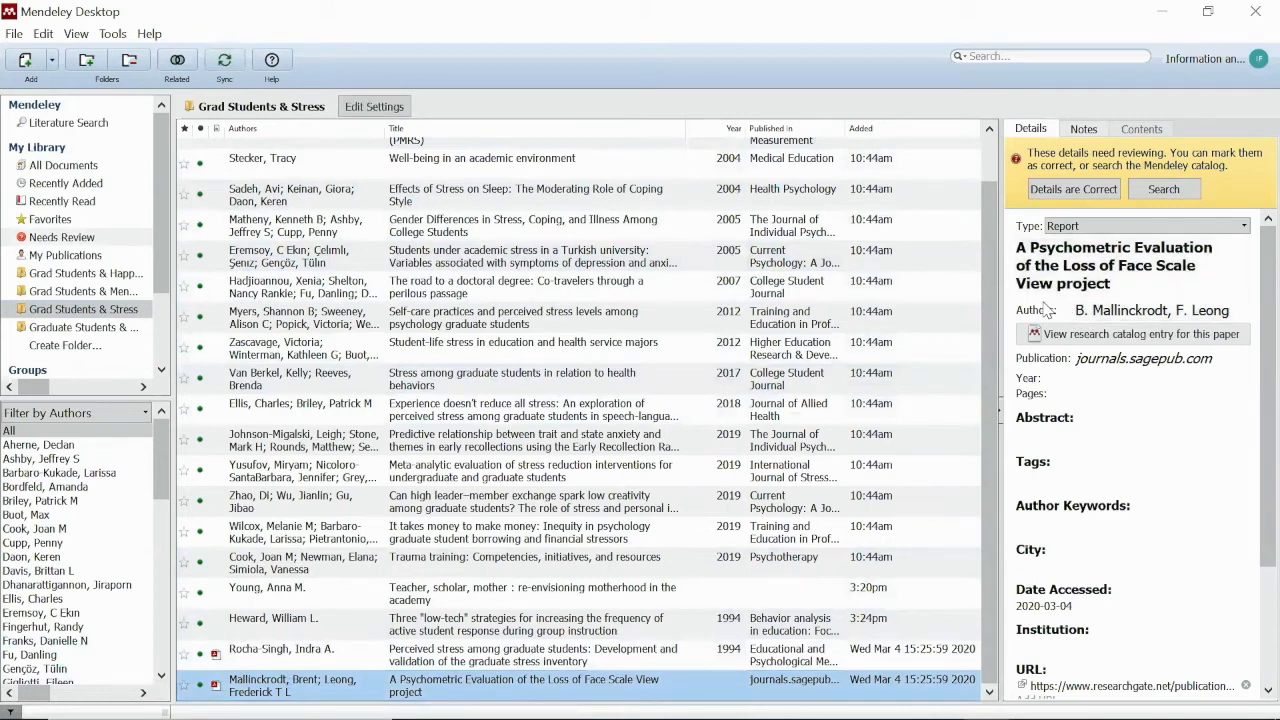
Minimise Mendeley Desktop and bring the Chrome browser back to the front
click(1169, 12)
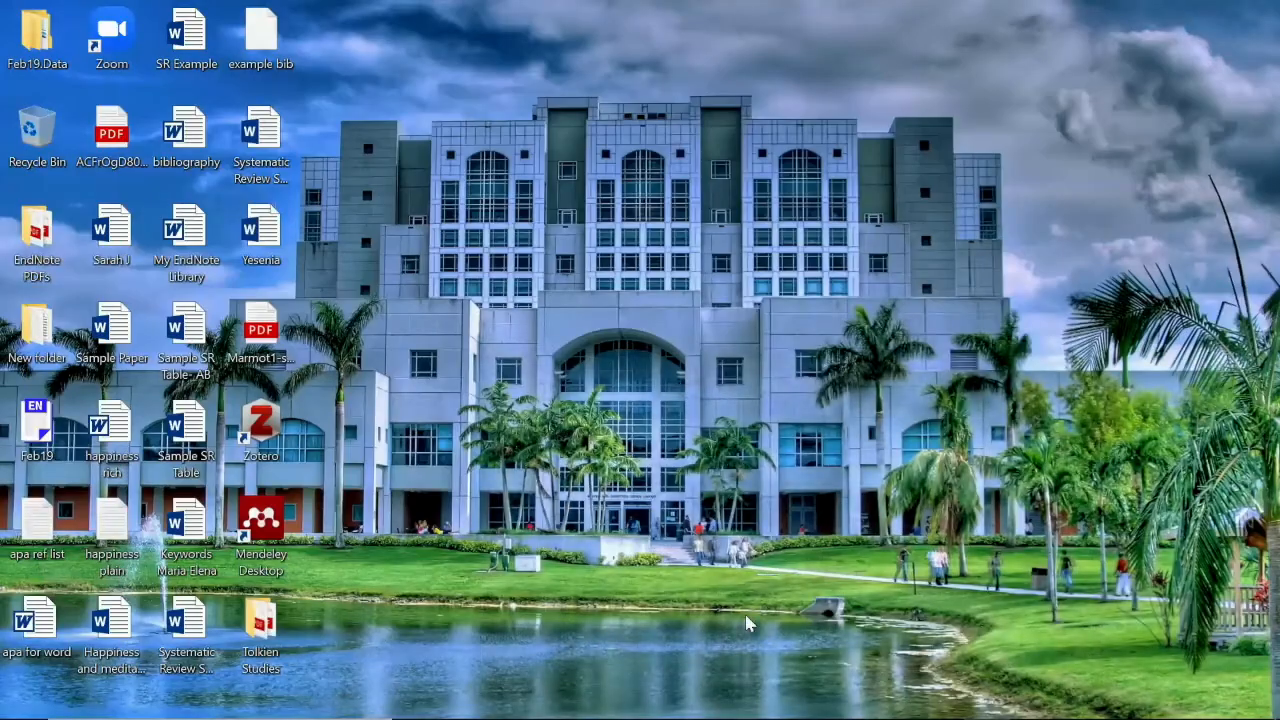
mouse_move(703, 718)
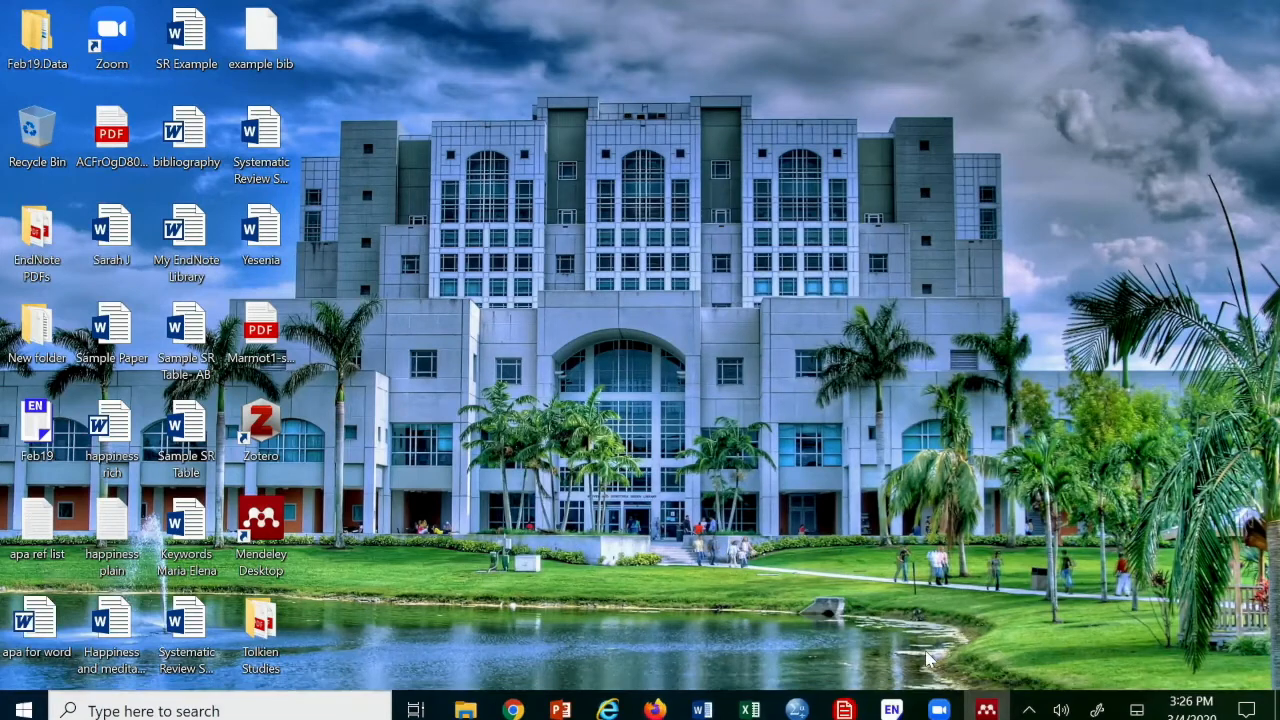
mouse_move(562, 718)
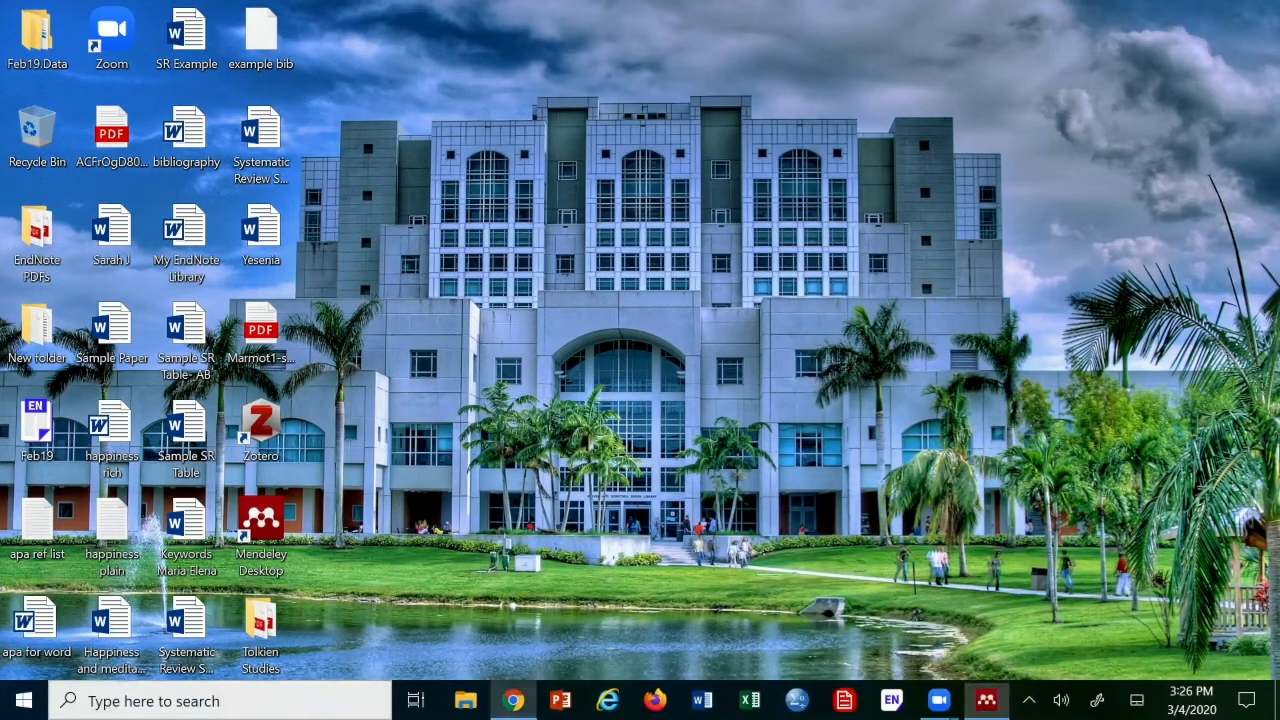
click(513, 700)
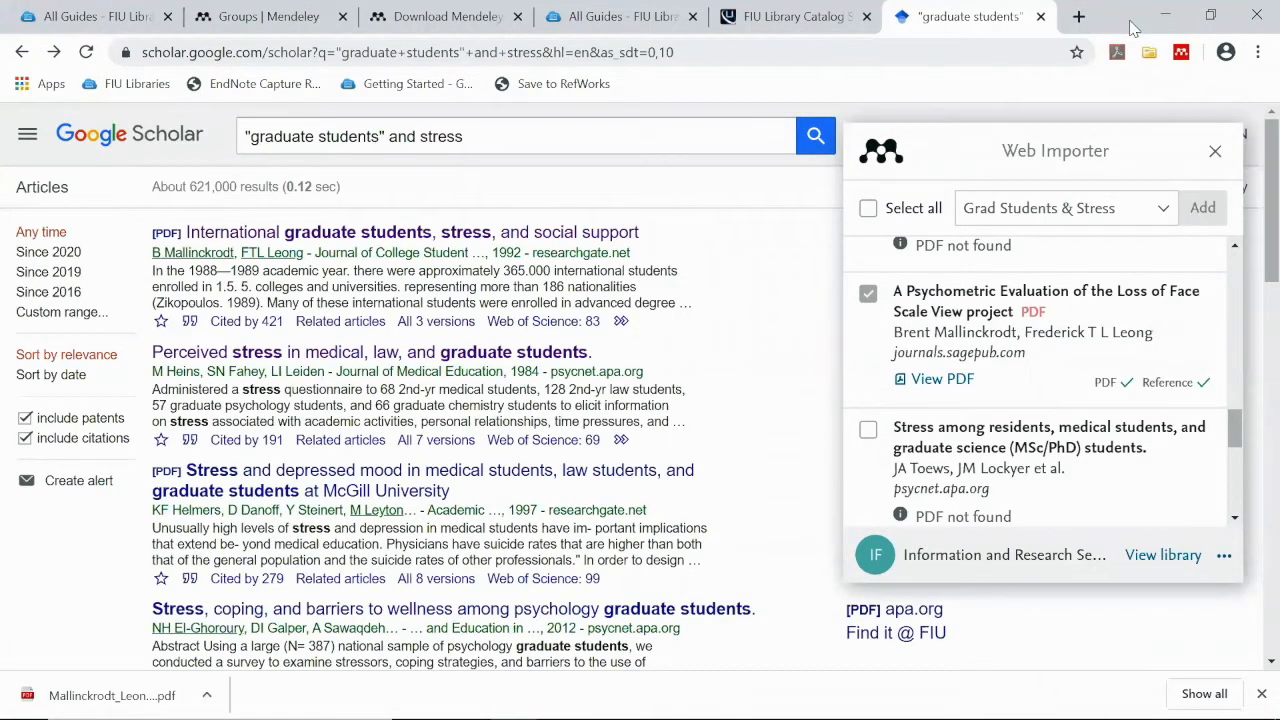
click(1078, 17)
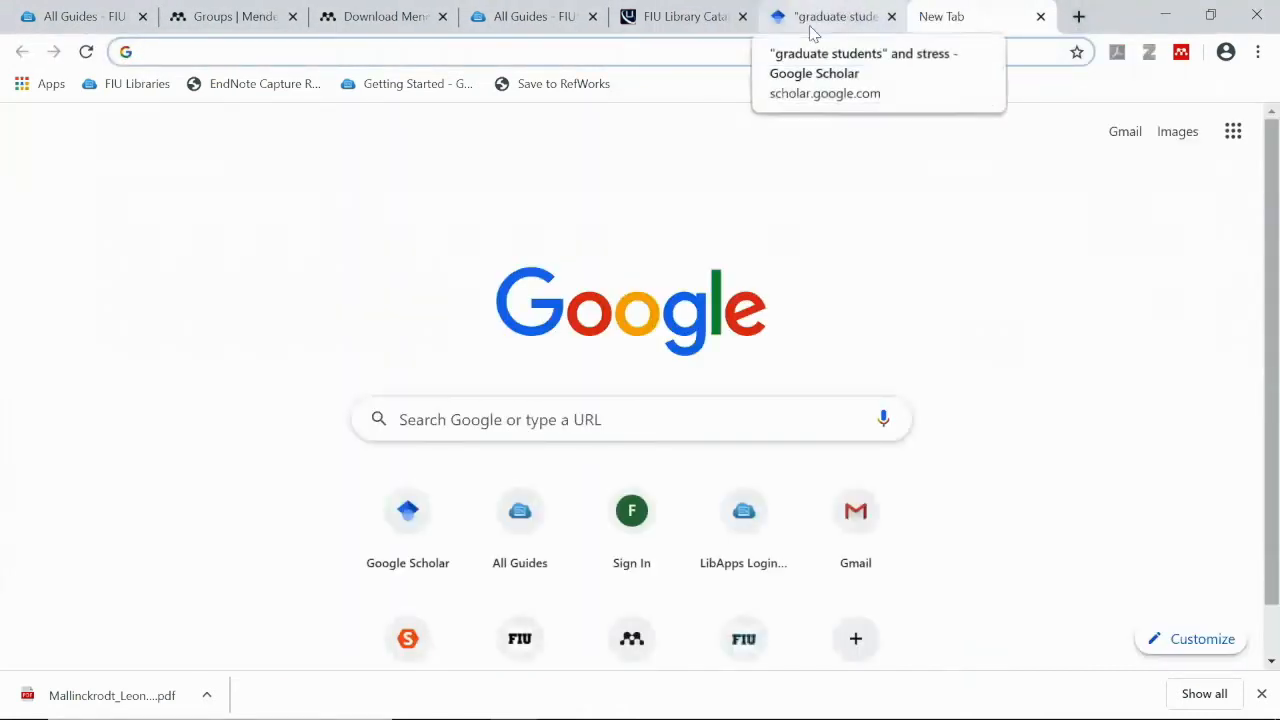
text(www.pub)
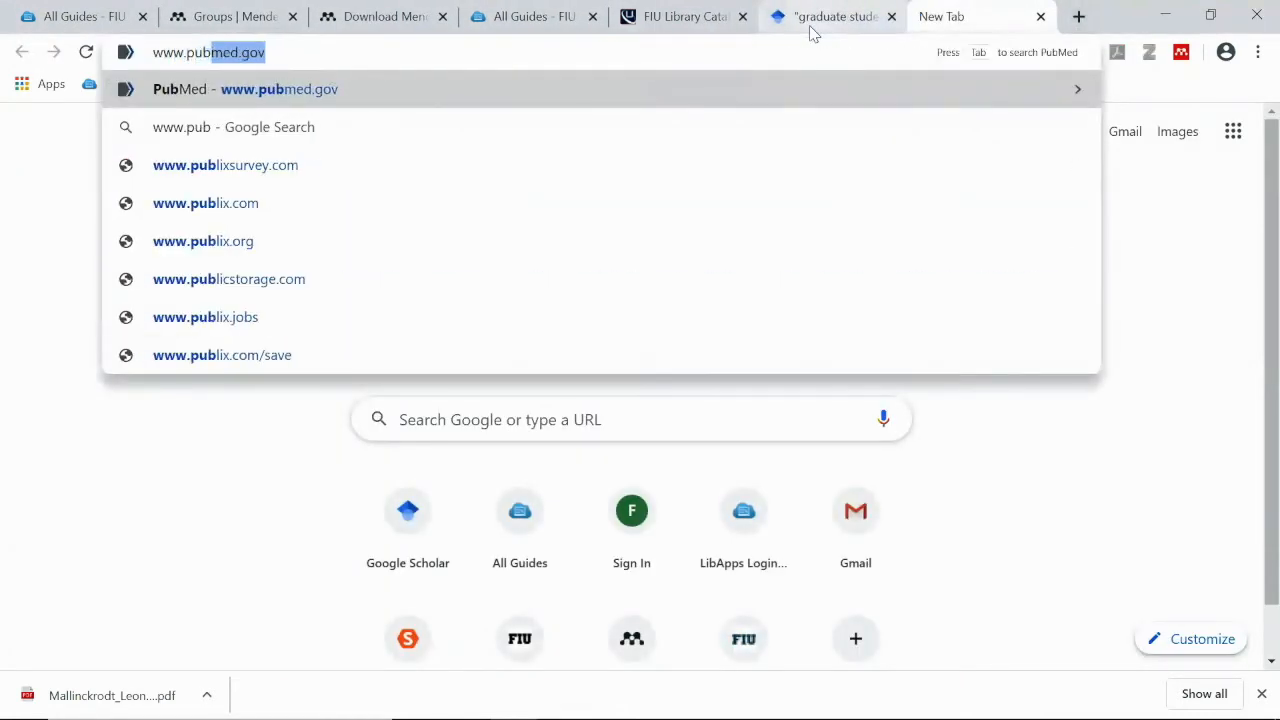
text(med.gov/)
key(Return)
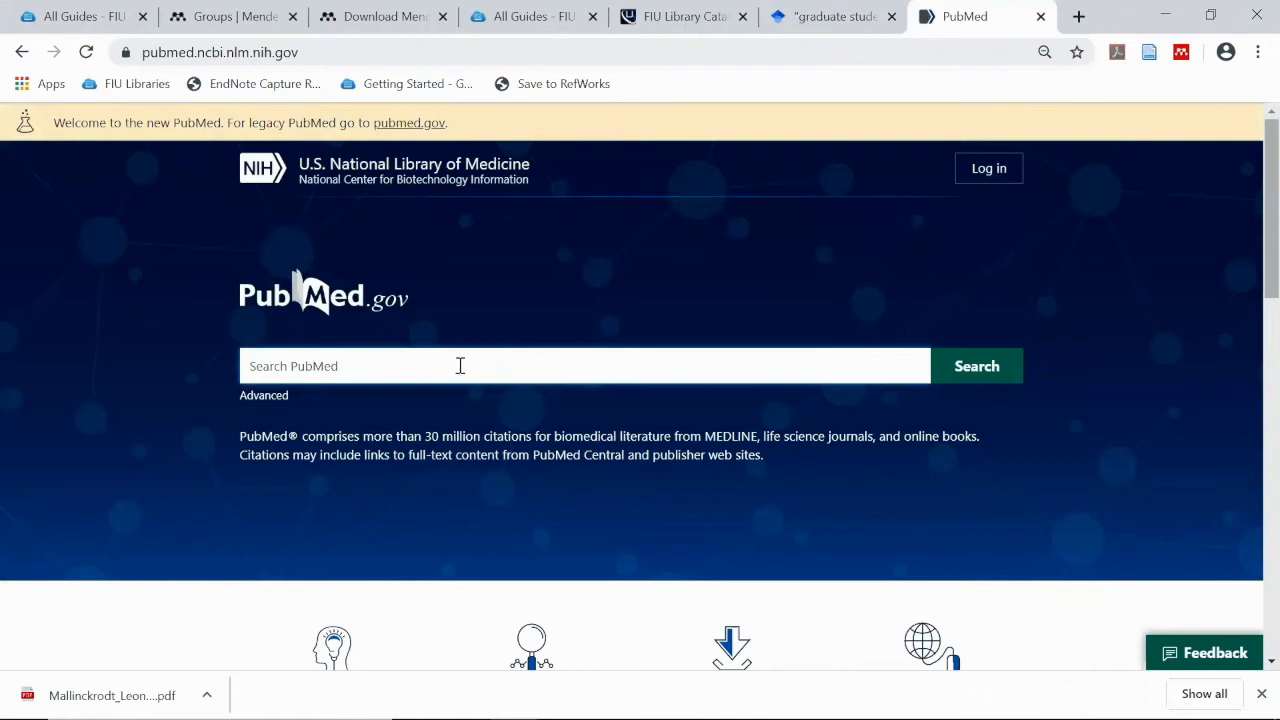
Search PubMed for graduate students and stress and open the first result's article page
text(ppu)
key(BackSpace)
key(BackSpace)
text(ubm)
key(BackSpace)
key(BackSpace)
key(BackSpace)
key(BackSpace)
text(gr)
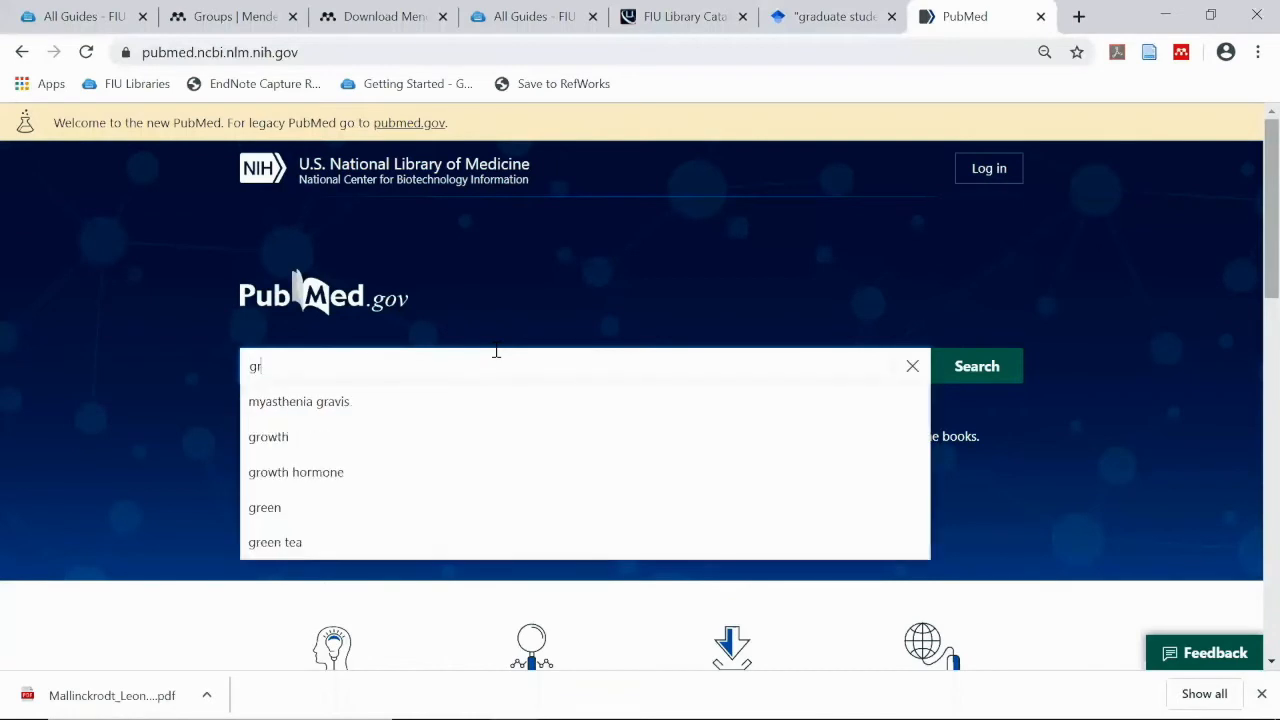
text(aduate)
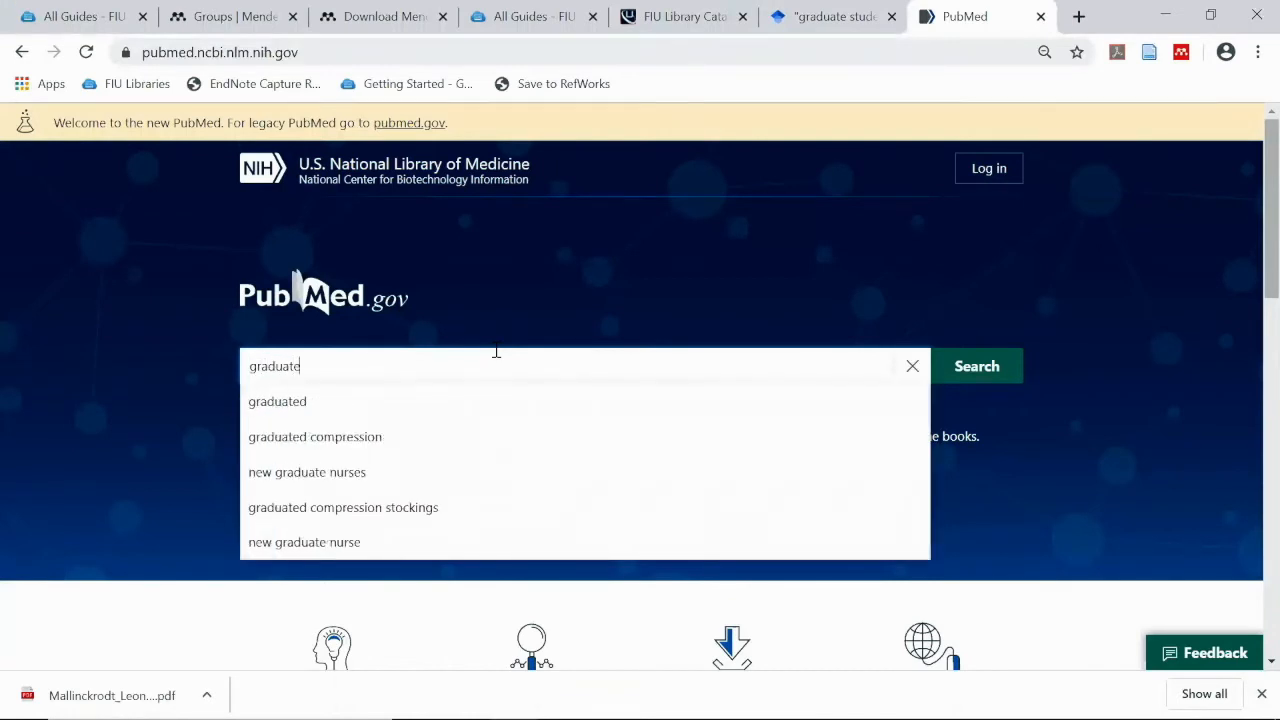
text( students and stress)
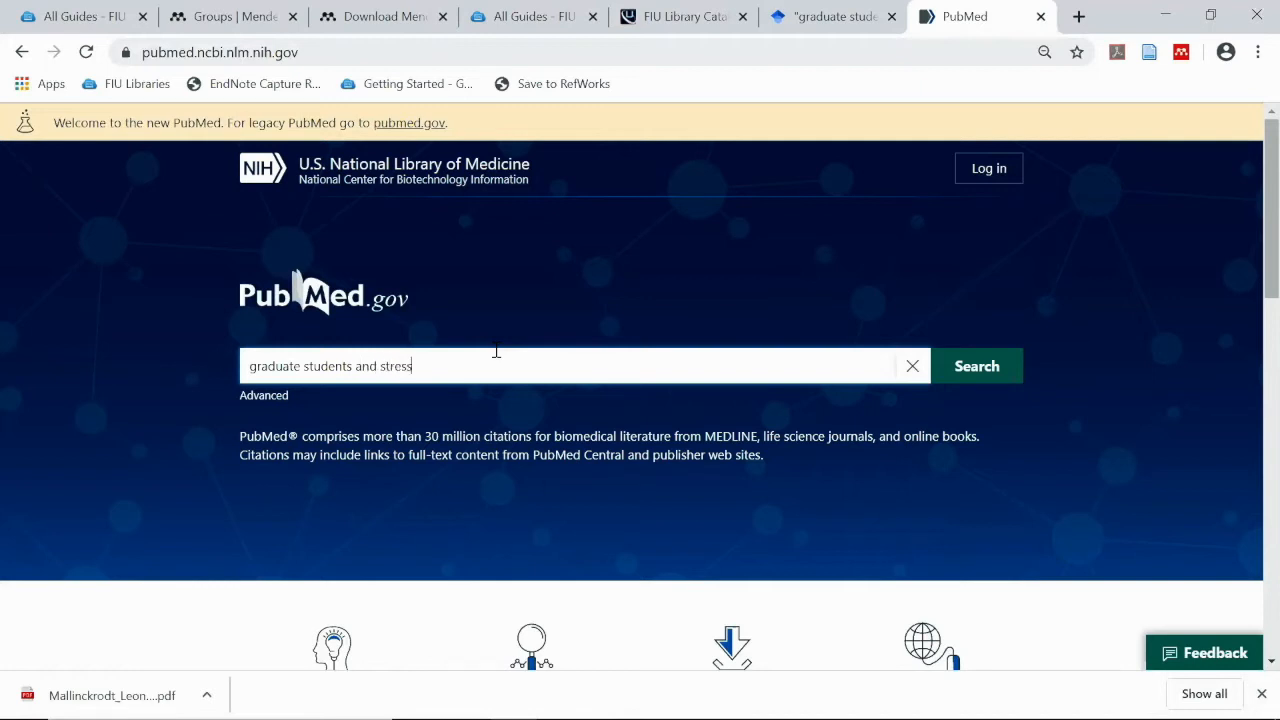
key(Return)
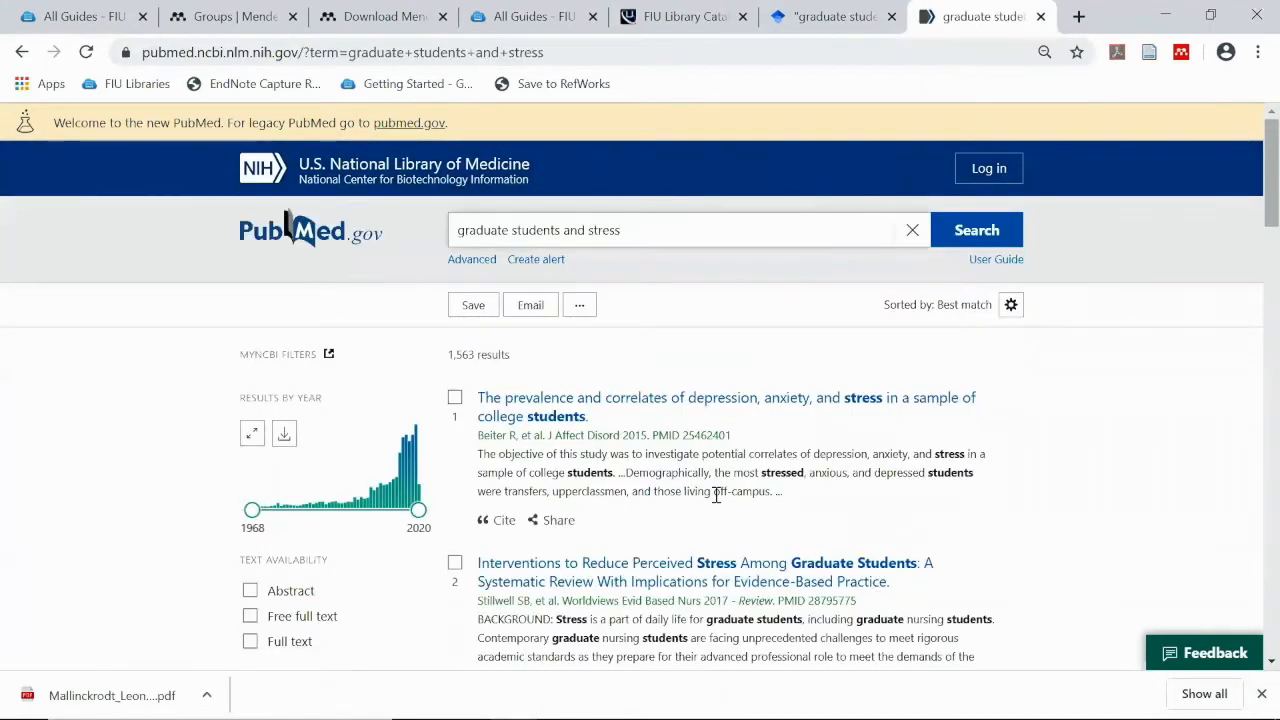
scroll(703, 470, down, 2)
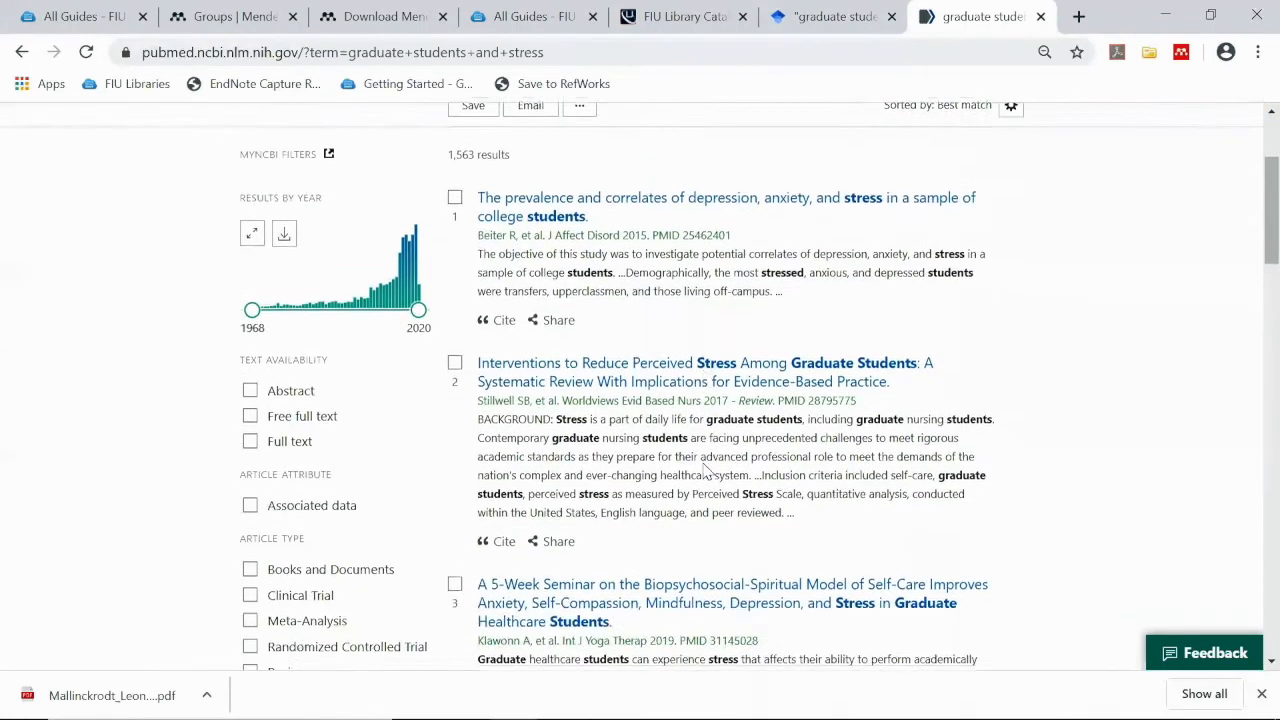
scroll(705, 471, up, 1)
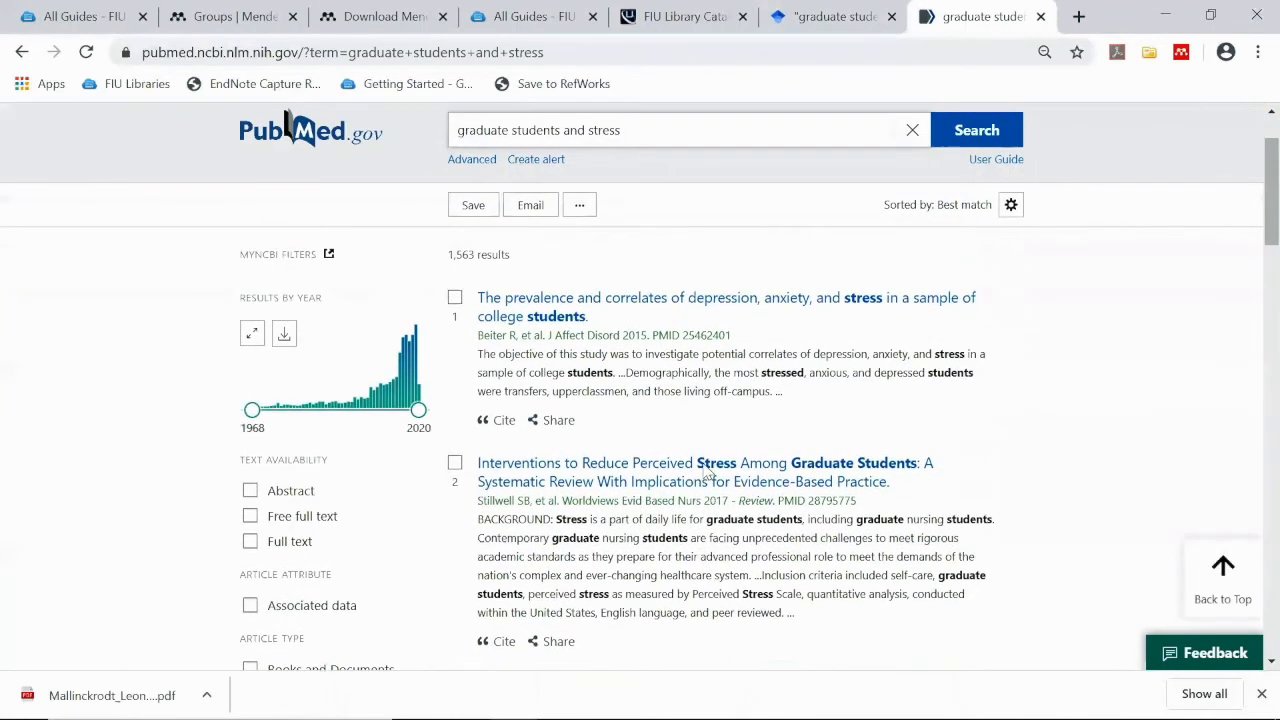
click(670, 316)
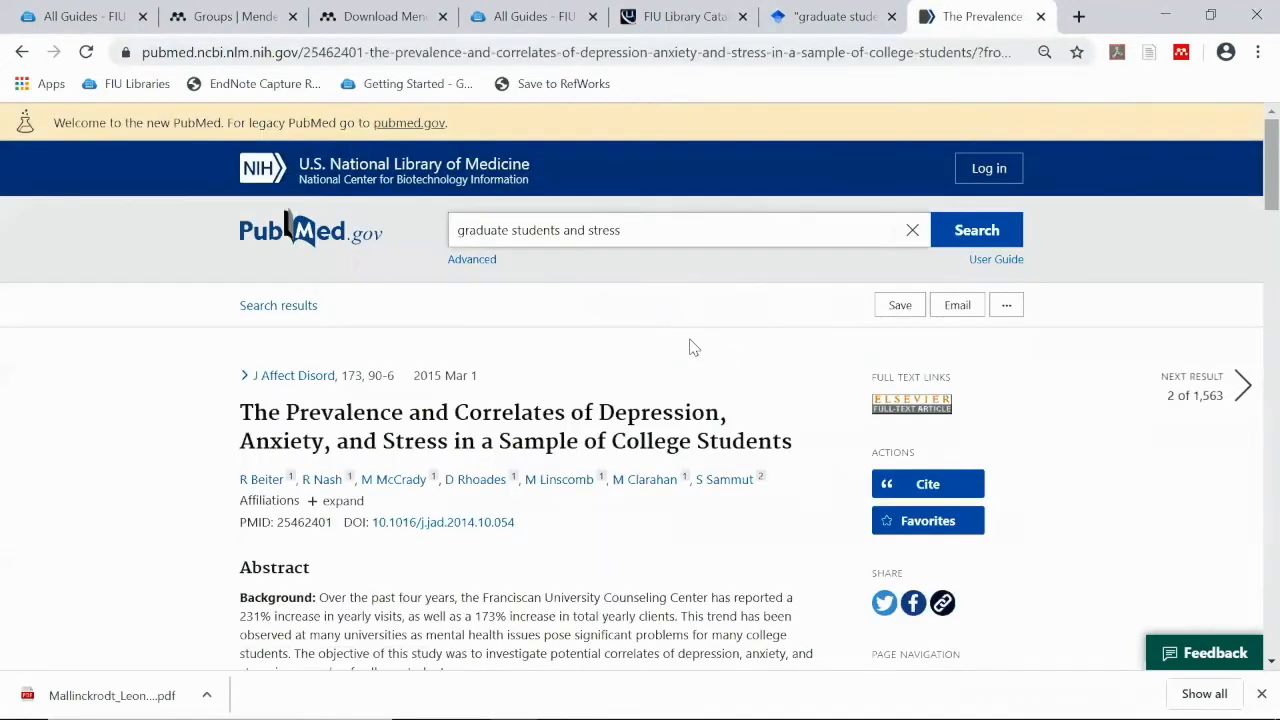
Import the college-student depression article with PDF into Grad Students & Stress, then return to PubMed's home page
click(1184, 56)
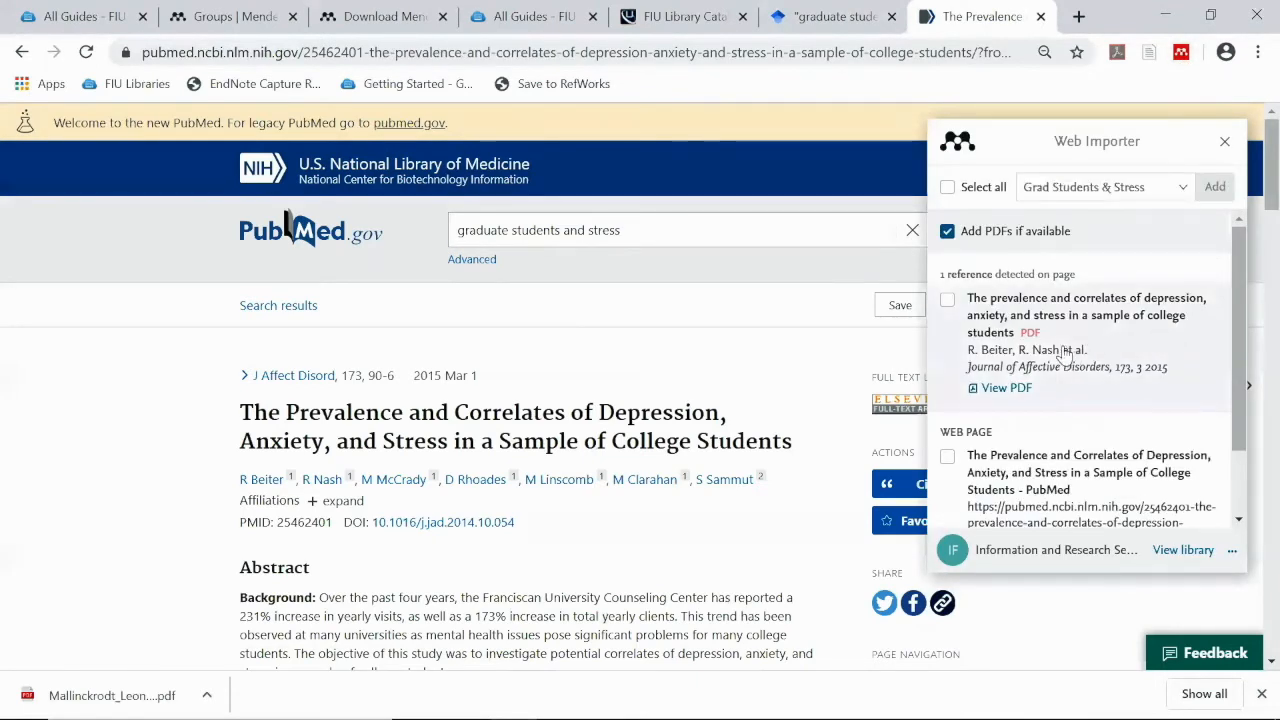
click(947, 302)
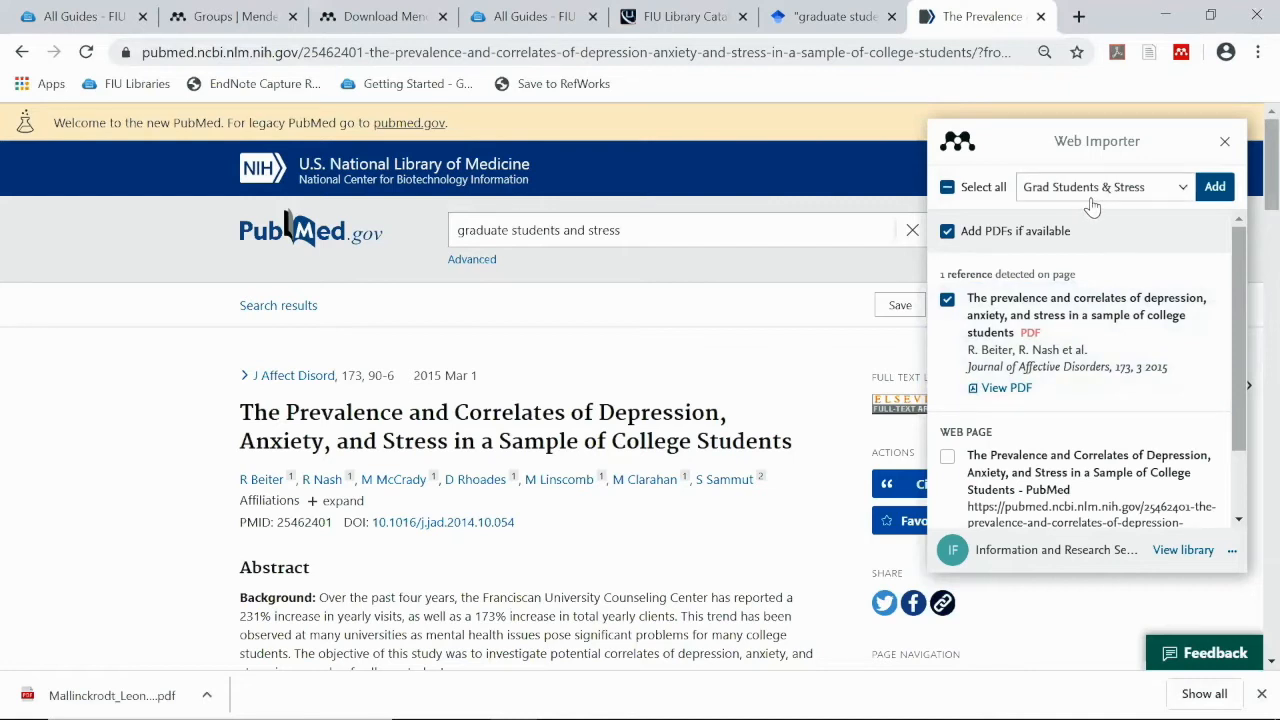
click(1214, 189)
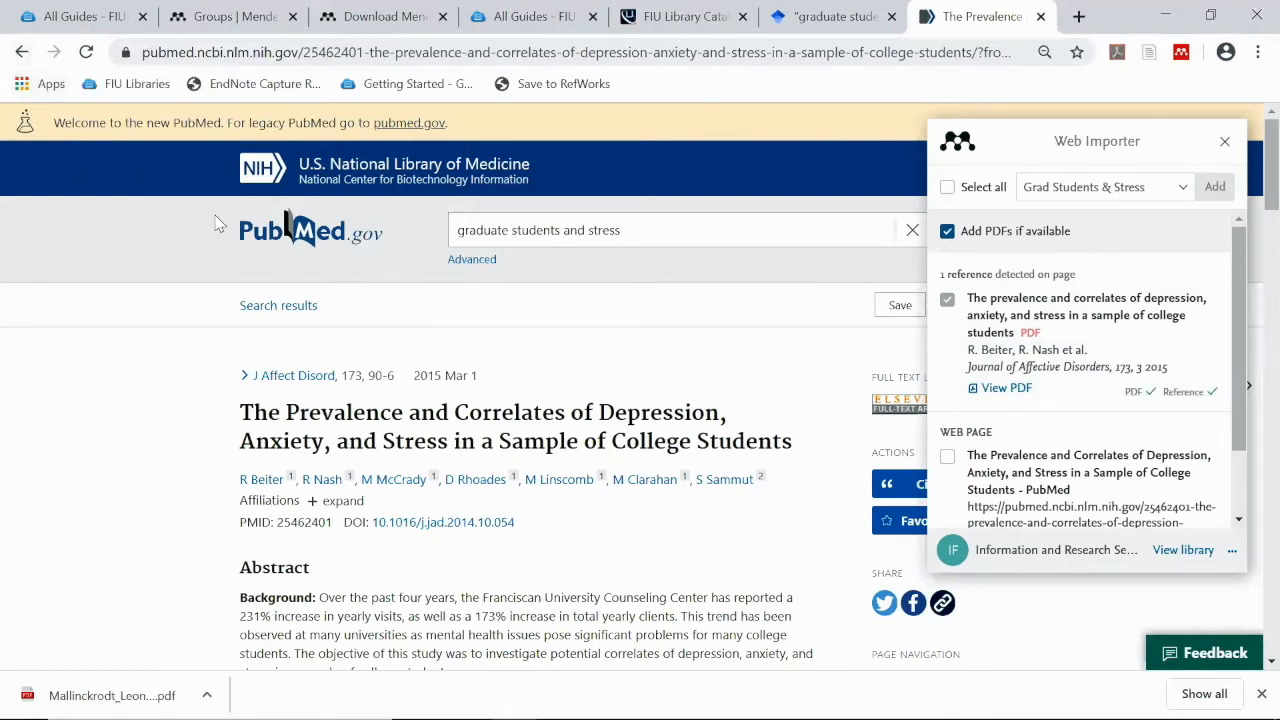
click(270, 232)
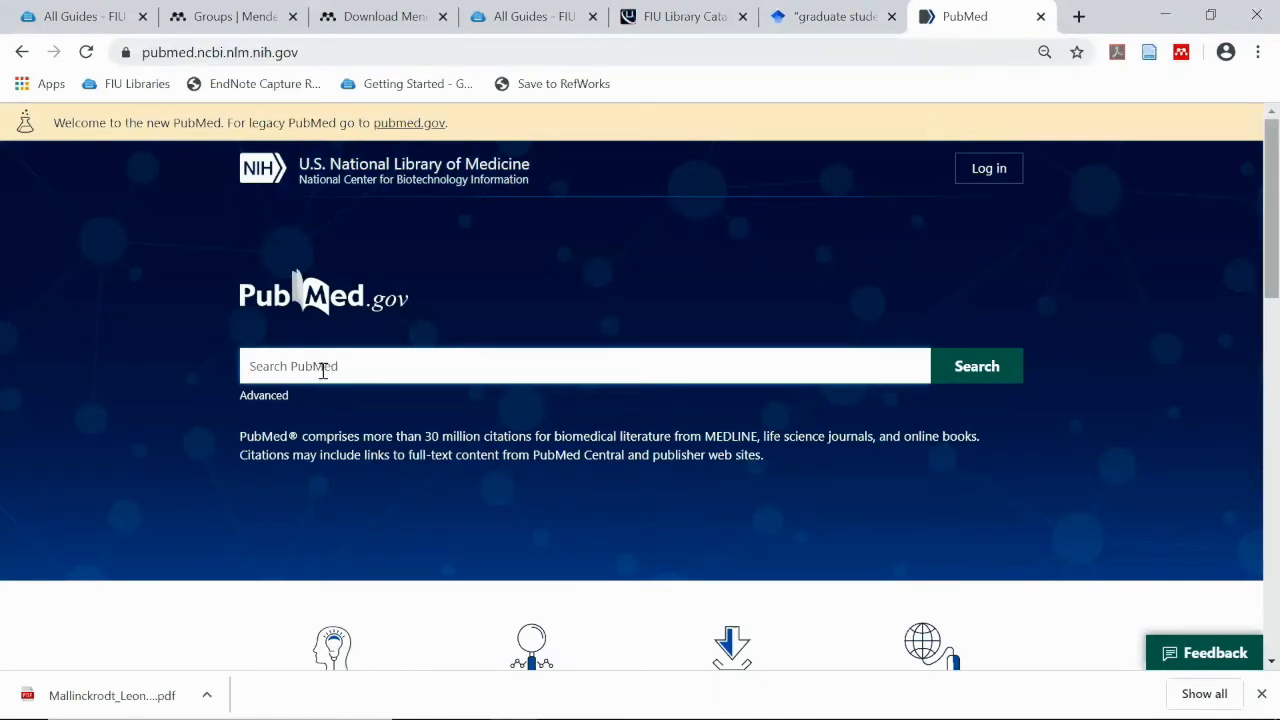
Run a PubMed search for myasthenia gravis from the 'gr' autocomplete suggestion
click(323, 368)
text(gr)
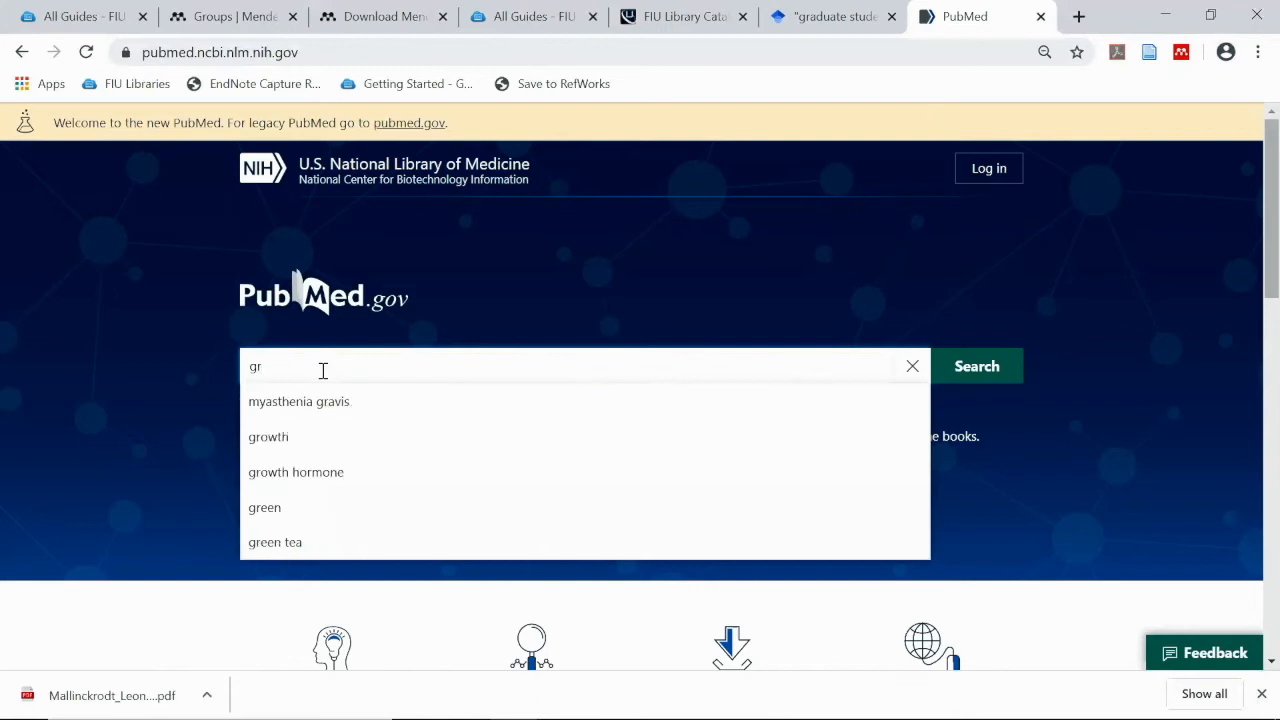
key(Down)
key(Return)
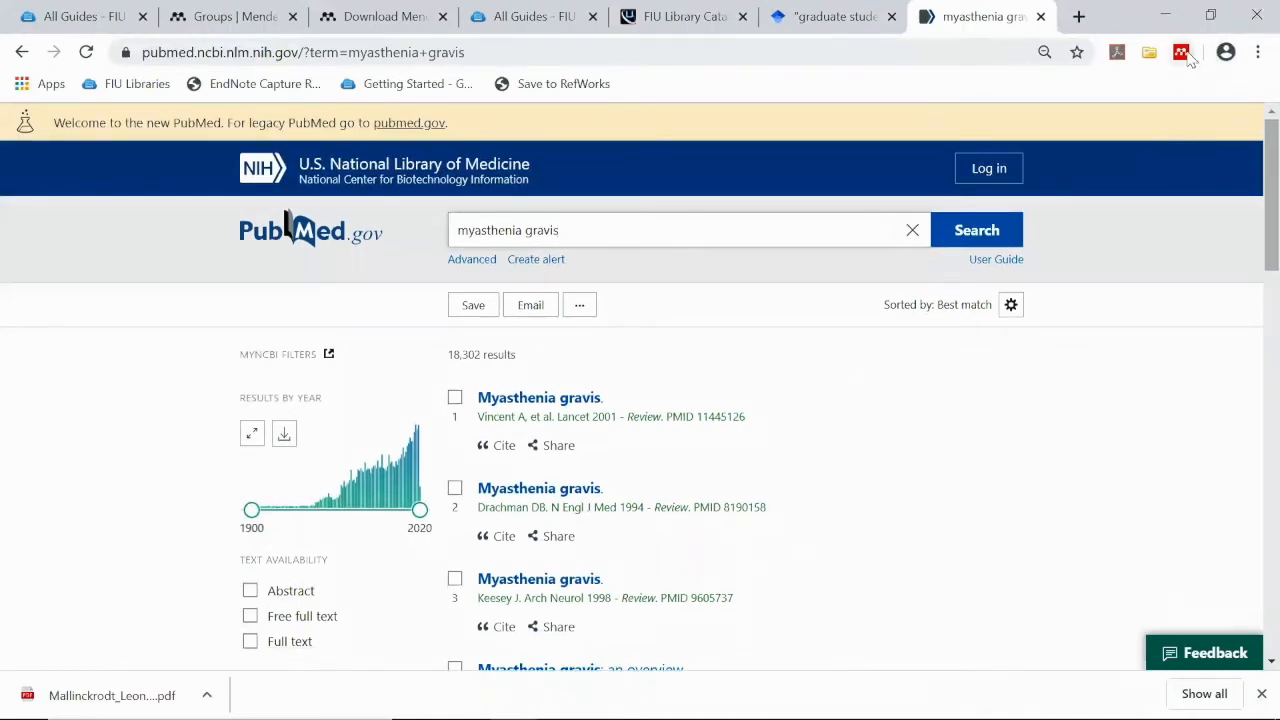
Close the Mendeley importer without adding anything and switch to the FIU Library Catalog results
click(1182, 54)
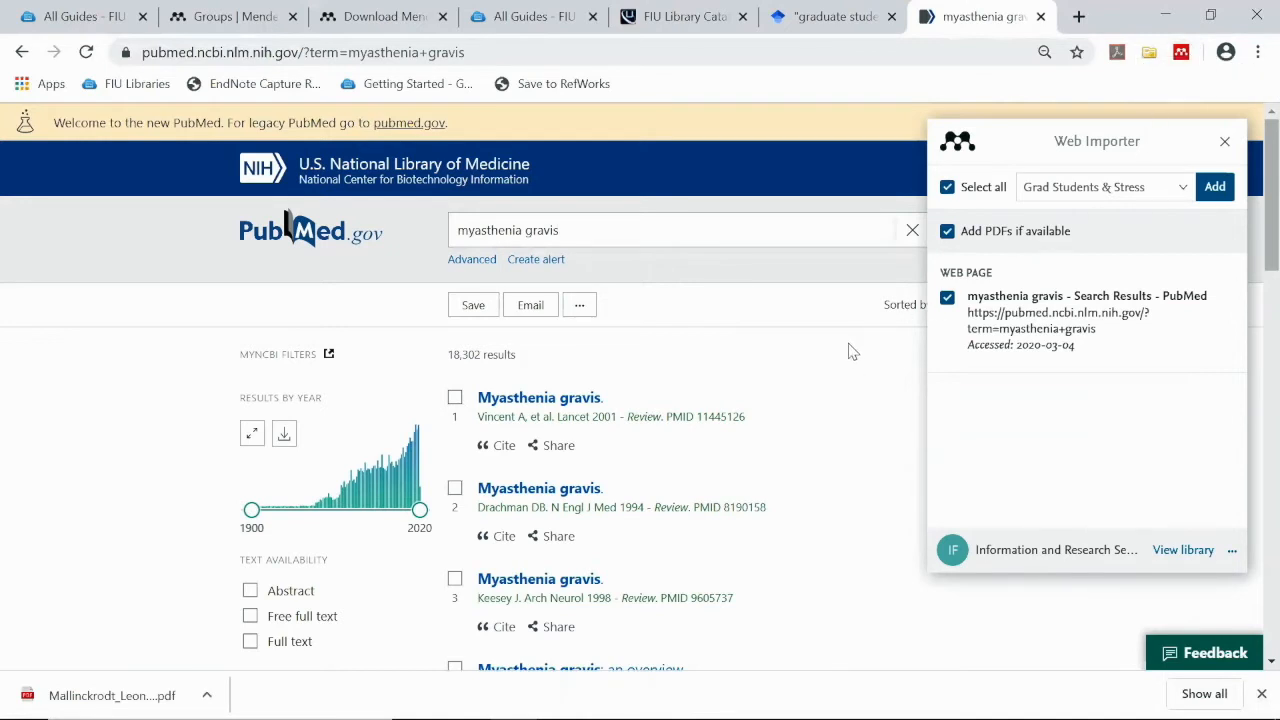
click(1225, 142)
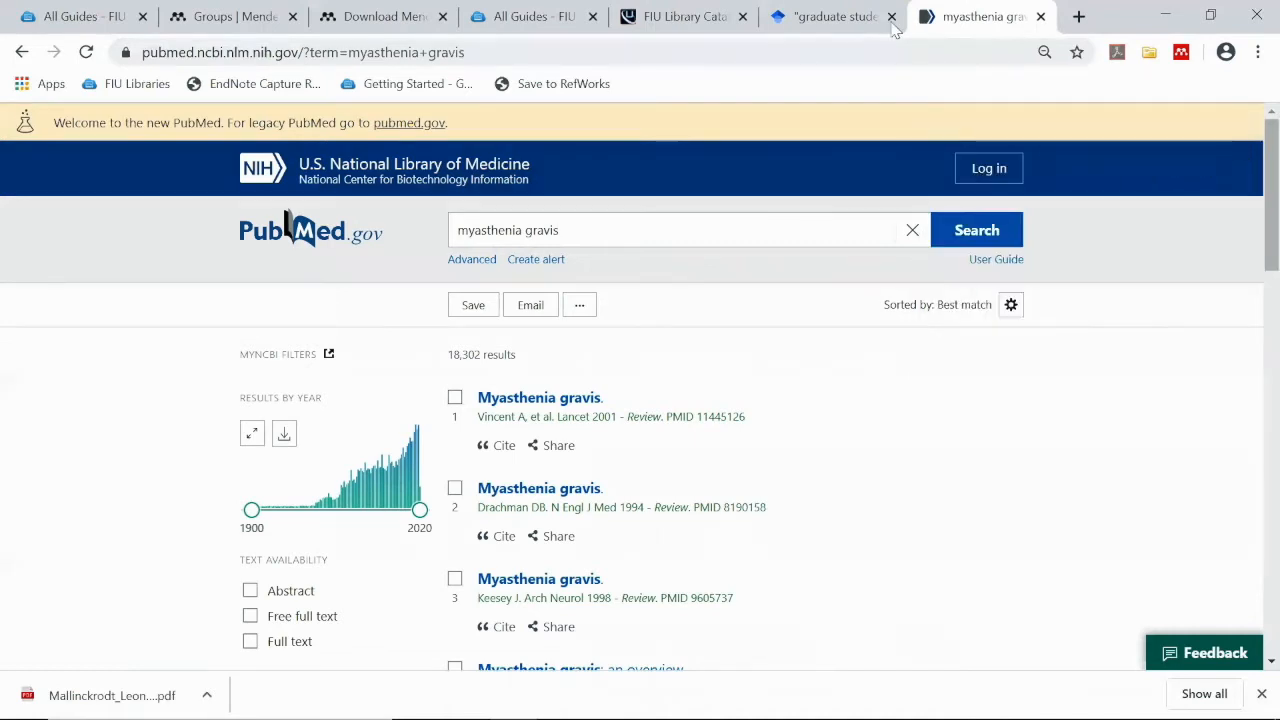
click(713, 20)
scroll(667, 177, up, 5)
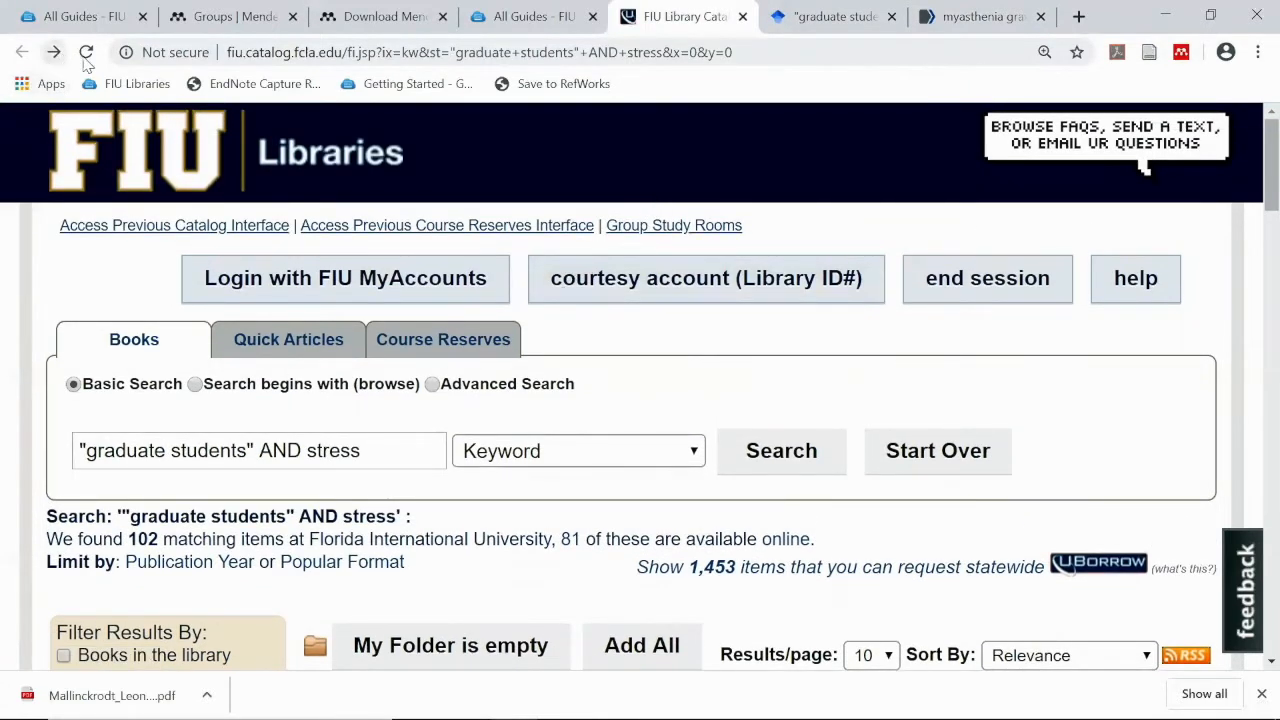
Load the library.fiu.edu website in the current tab
click(300, 54)
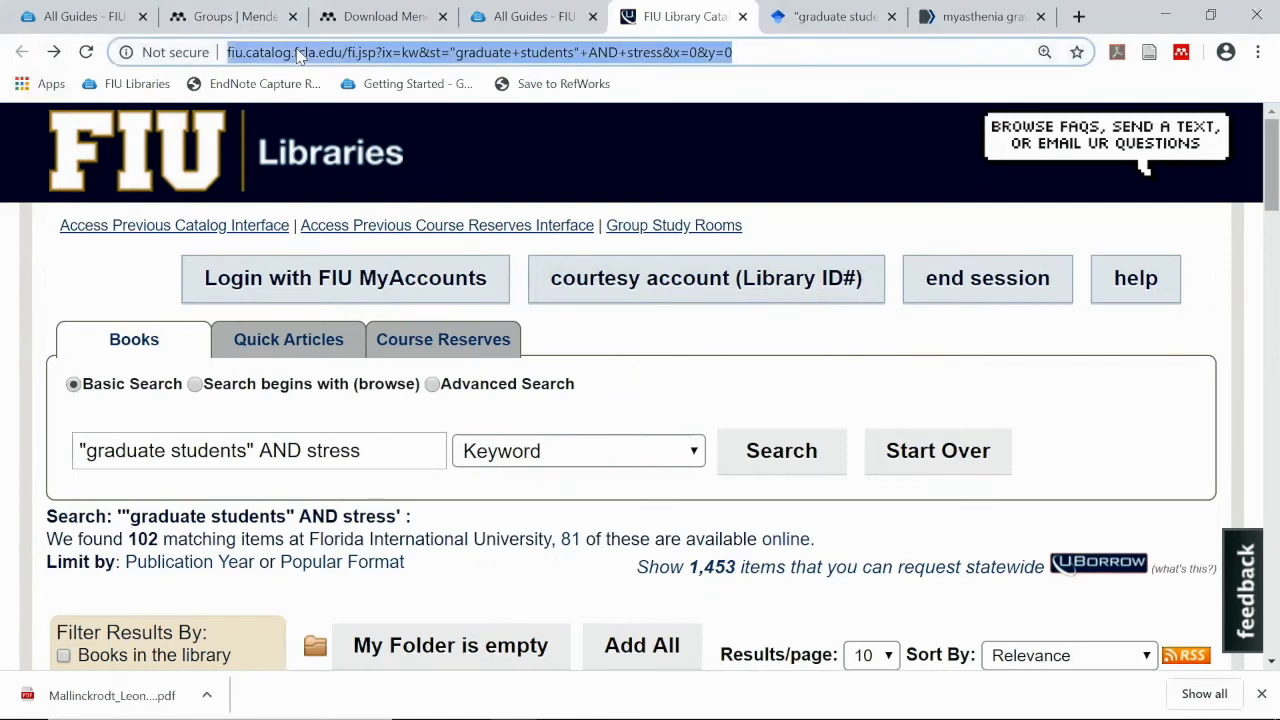
text(library)
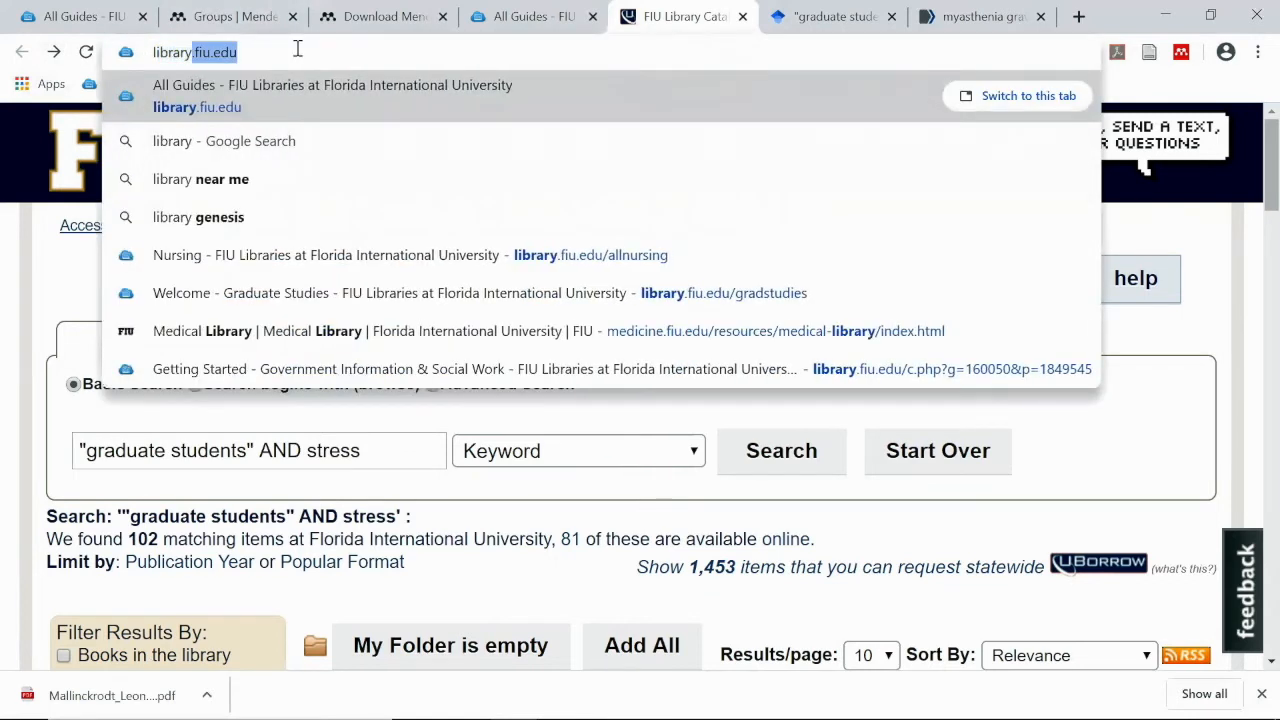
text(.fiu.edu)
key(Return)
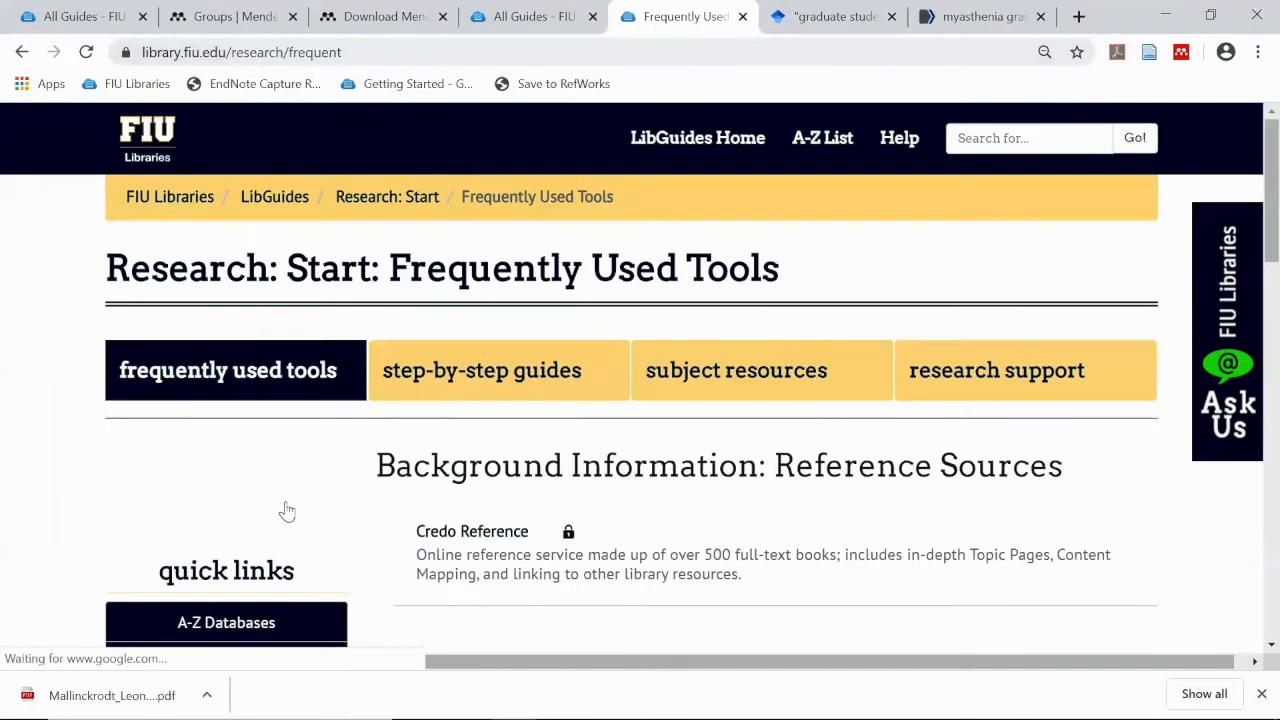
Open the A-Z Databases list, filter it to letter C, and browse the 103 entries
scroll(286, 514, down, 2)
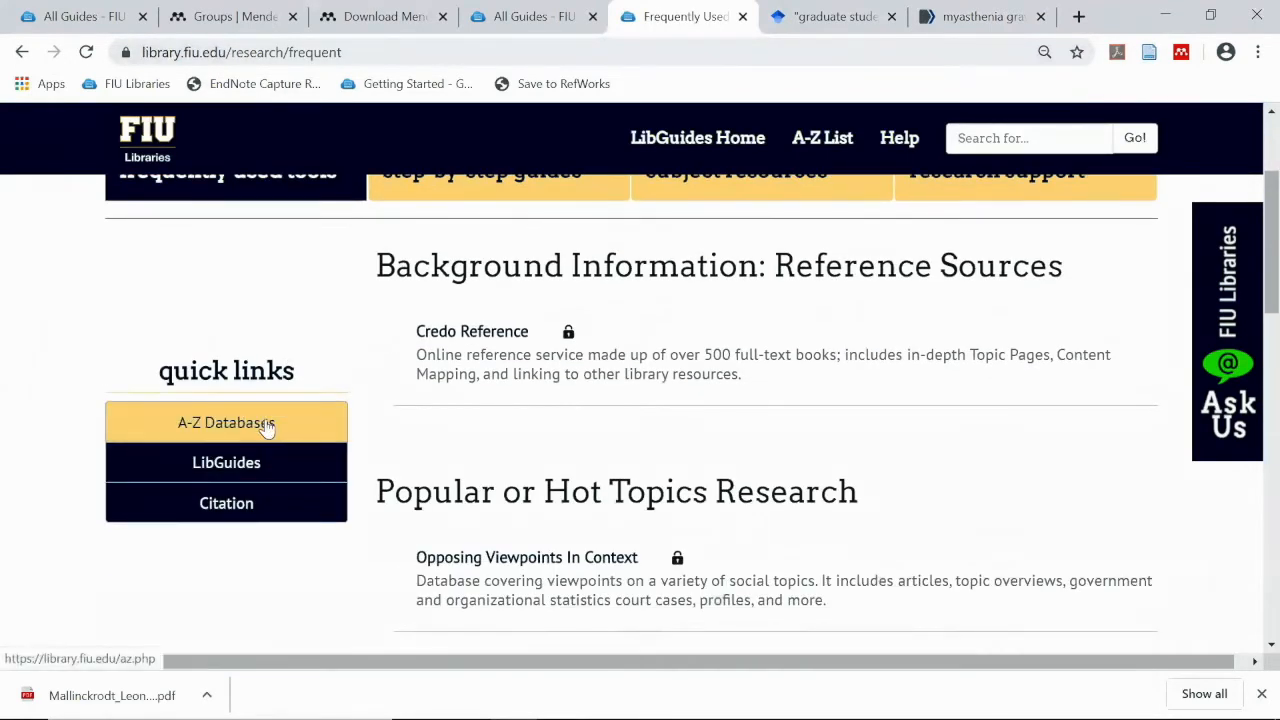
click(267, 424)
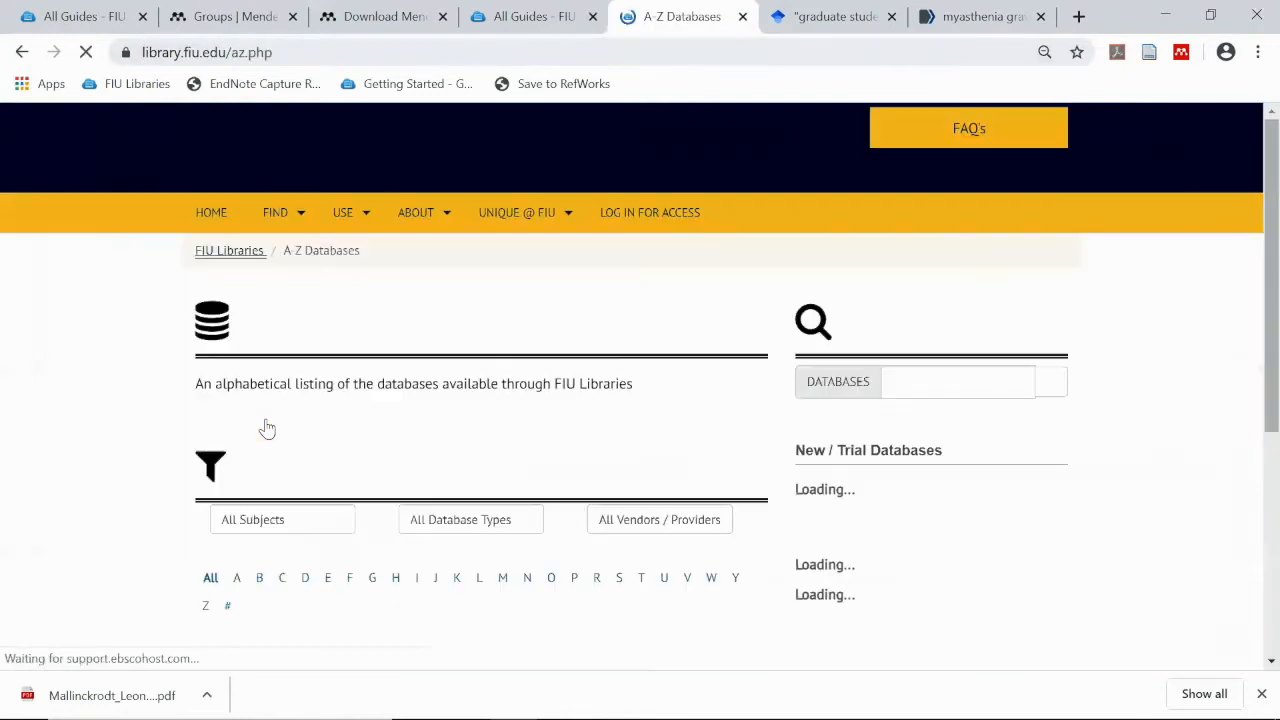
scroll(324, 498, down, 3)
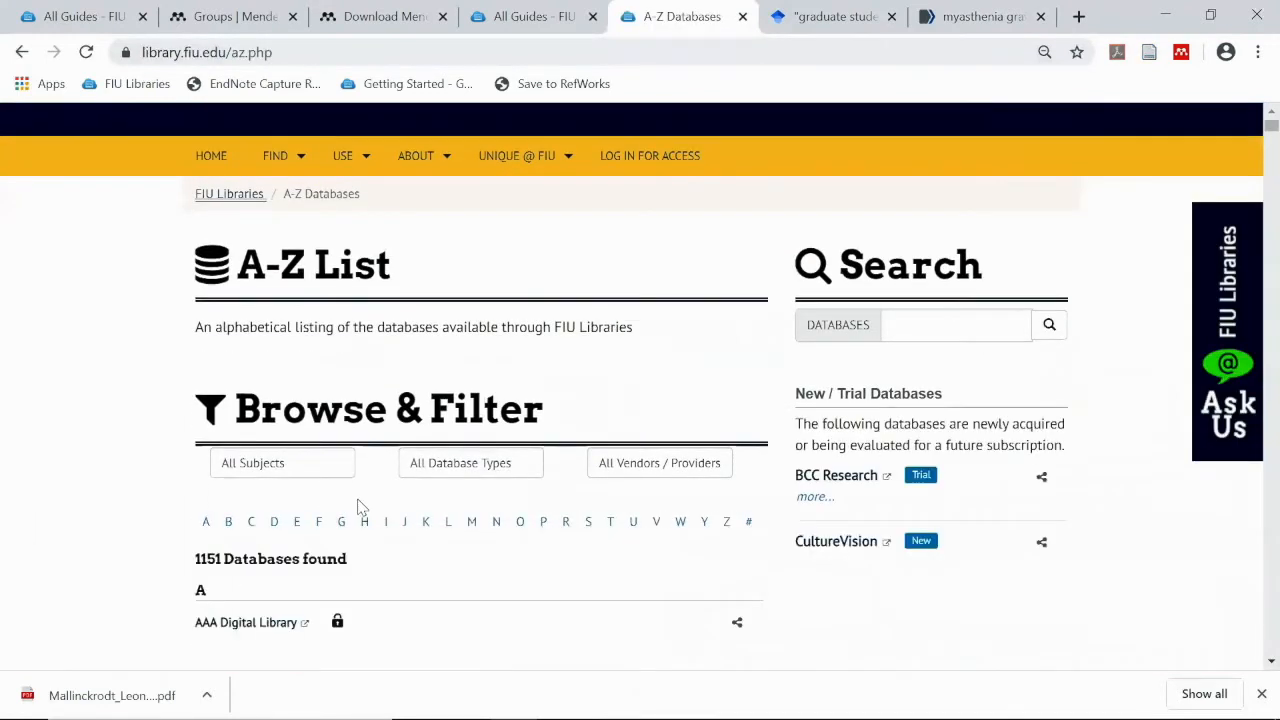
click(251, 381)
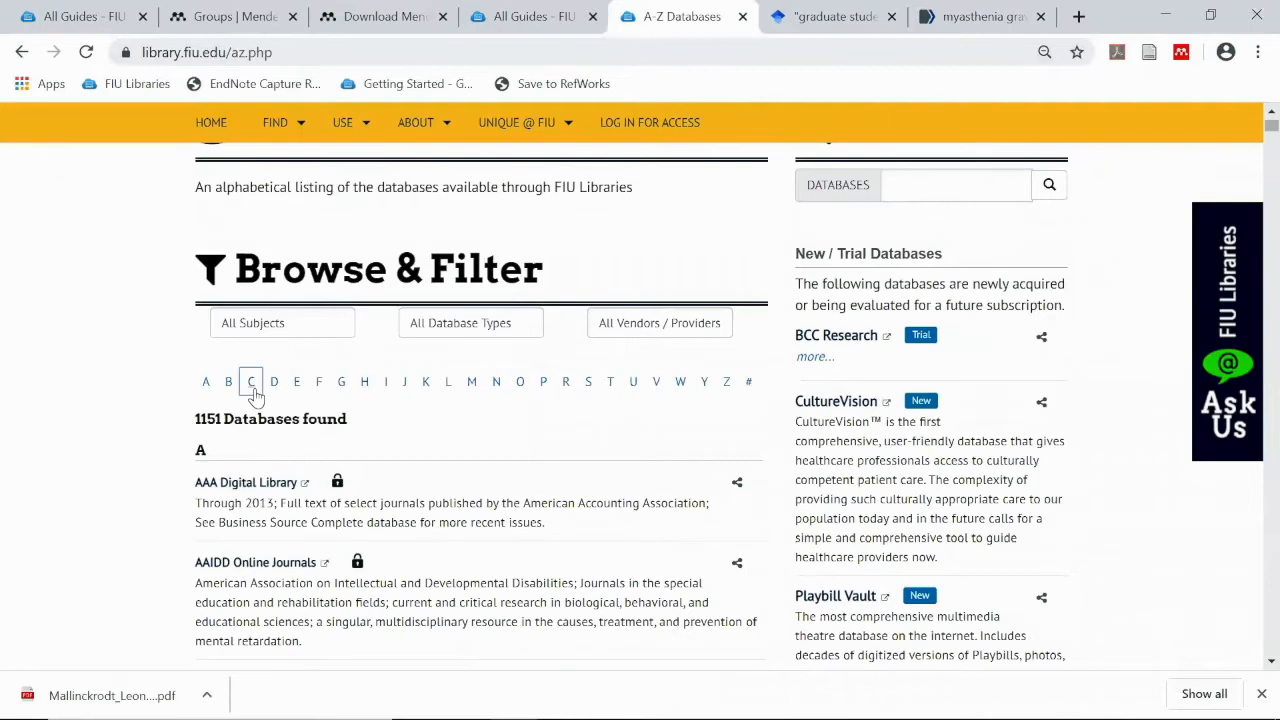
scroll(330, 500, down, 4)
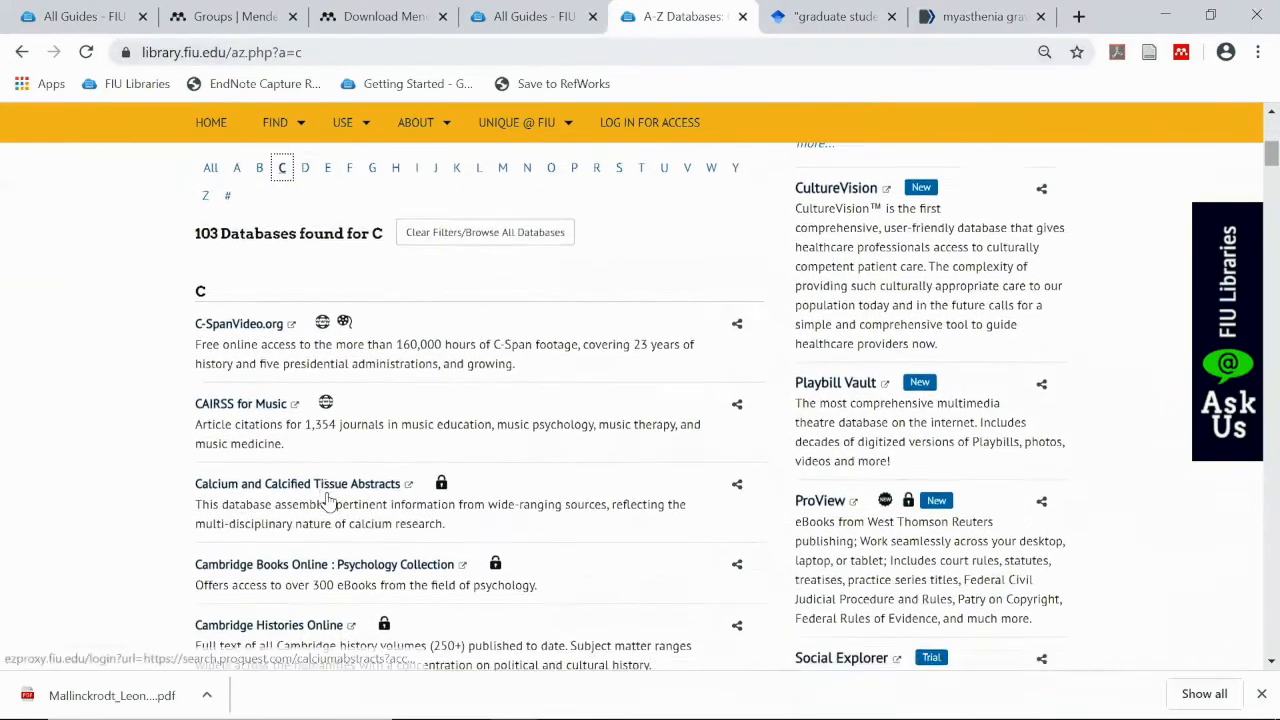
scroll(338, 497, down, 4)
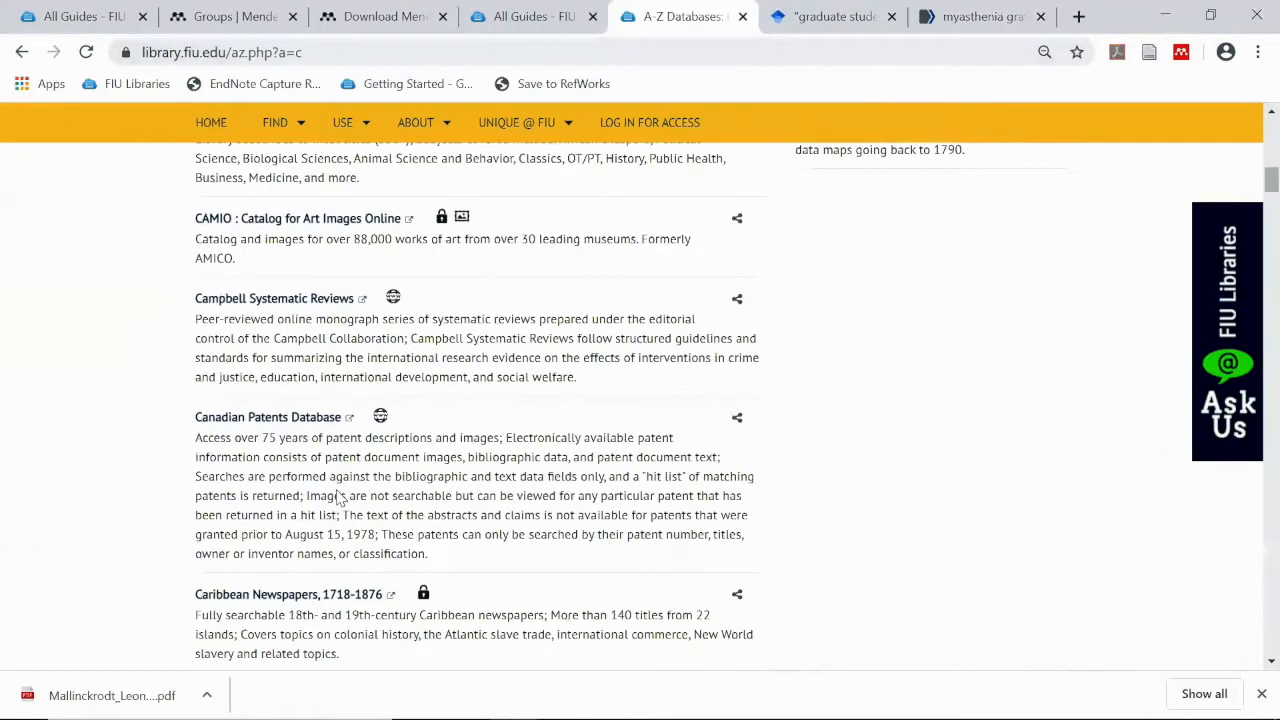
scroll(338, 484, down, 12)
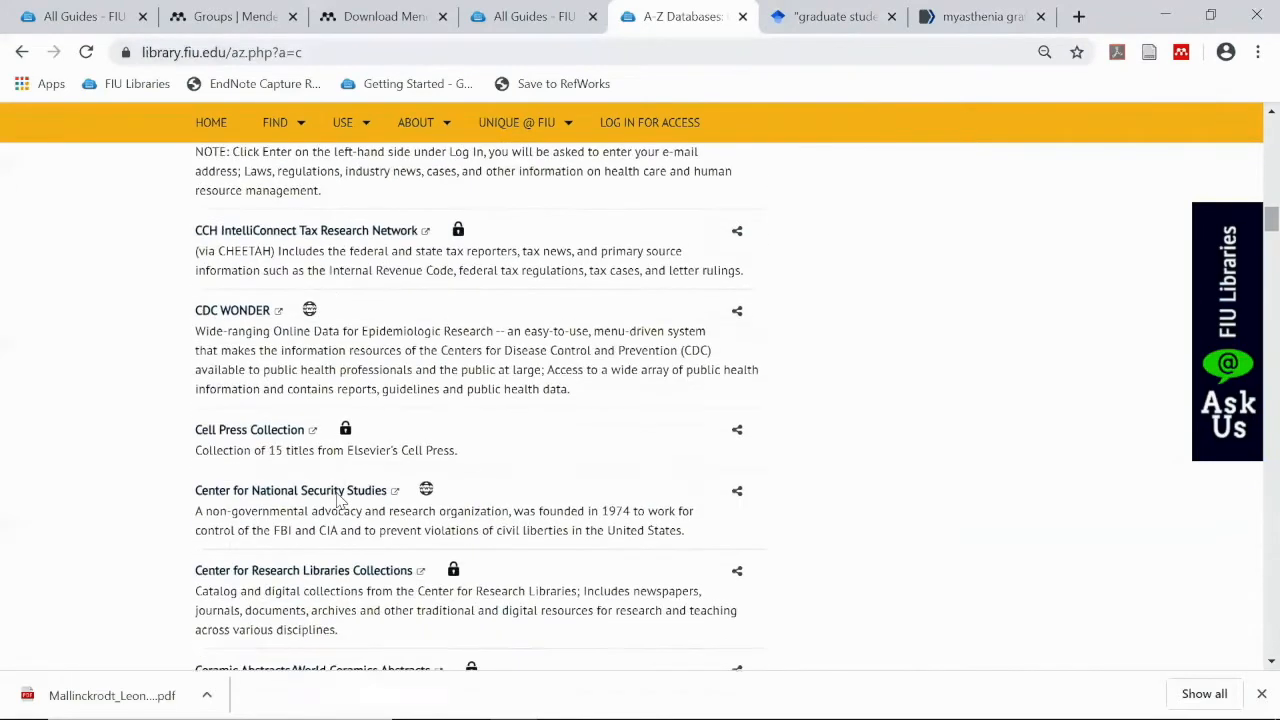
scroll(338, 497, down, 7)
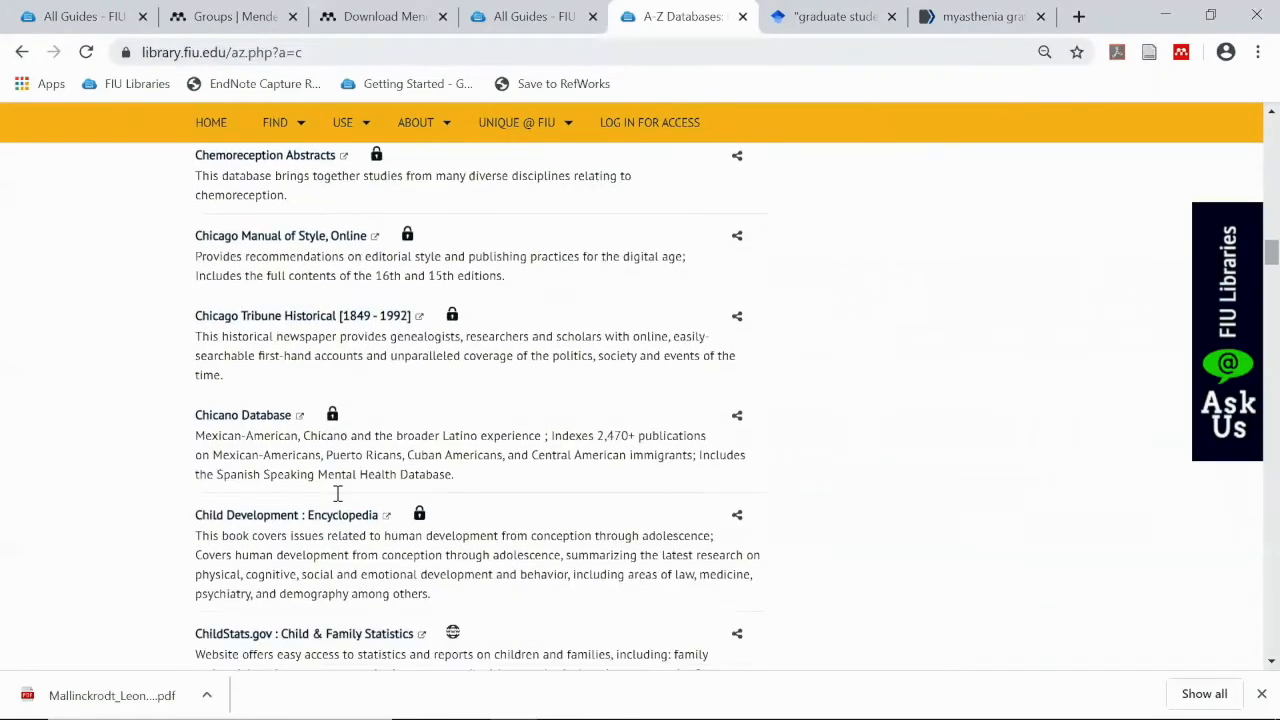
scroll(338, 494, down, 6)
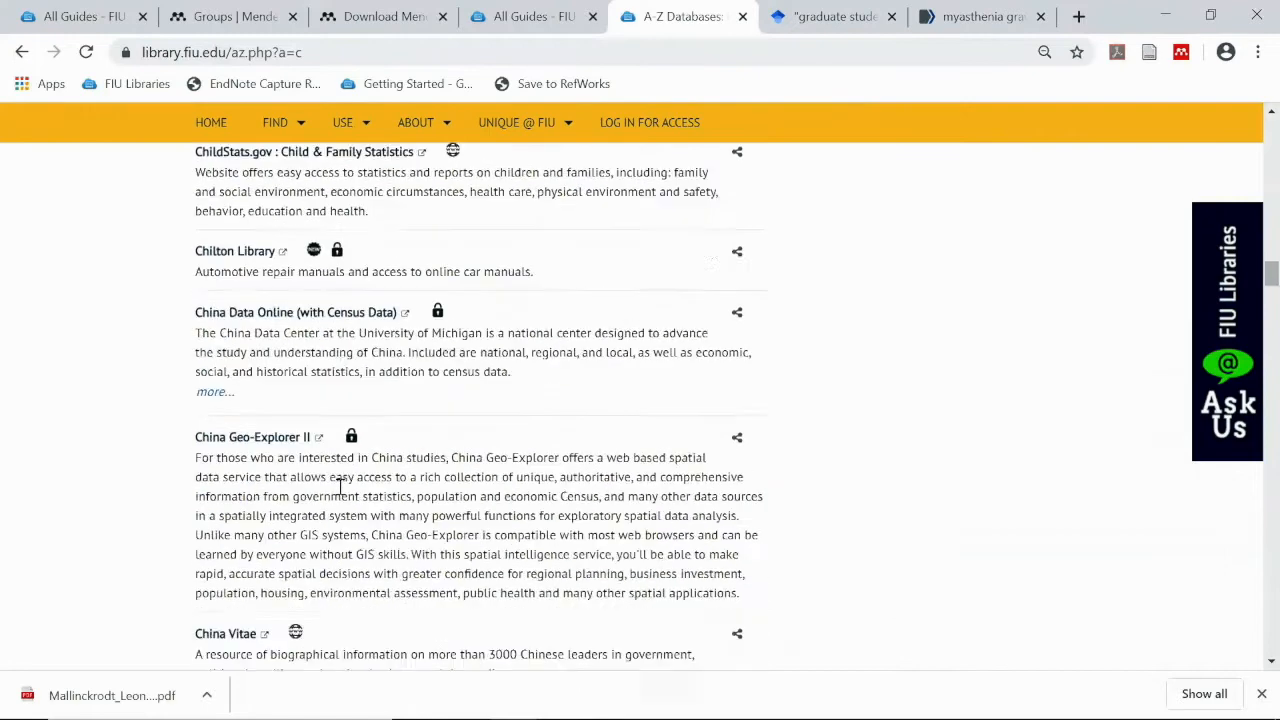
scroll(340, 487, down, 9)
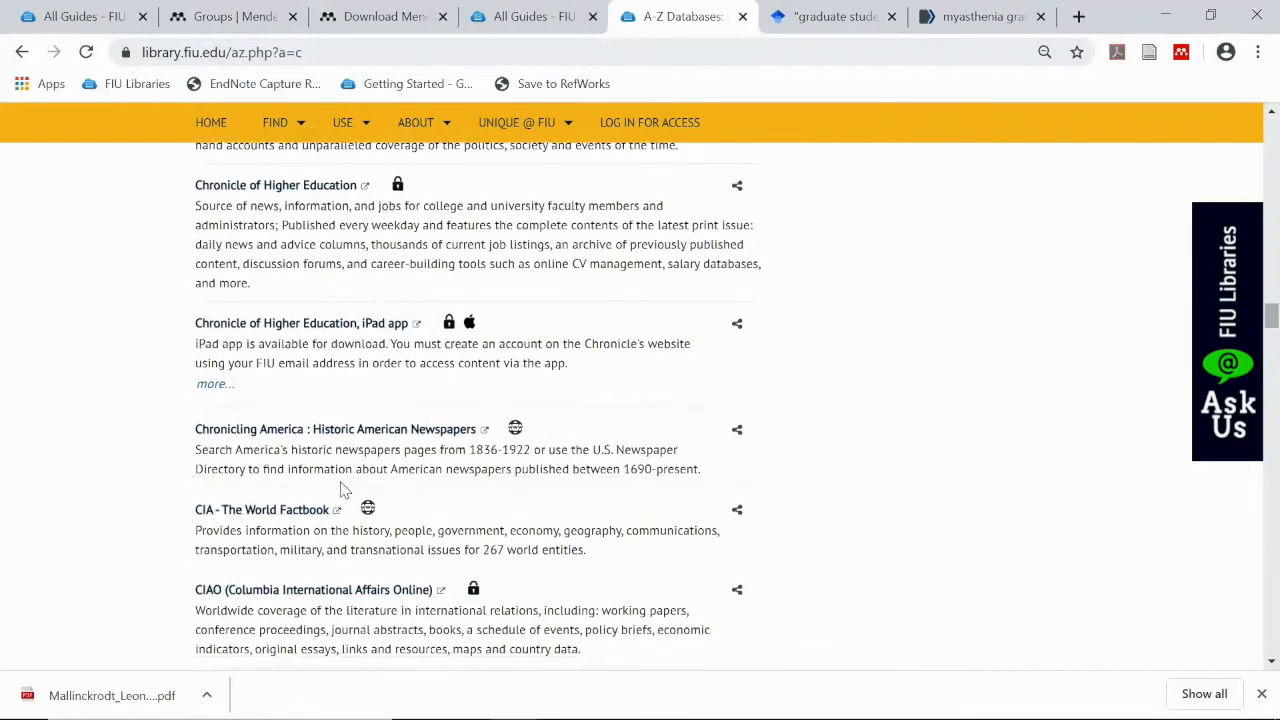
Search CINAHL Plus with Full Text for graduate students AND stress
click(306, 490)
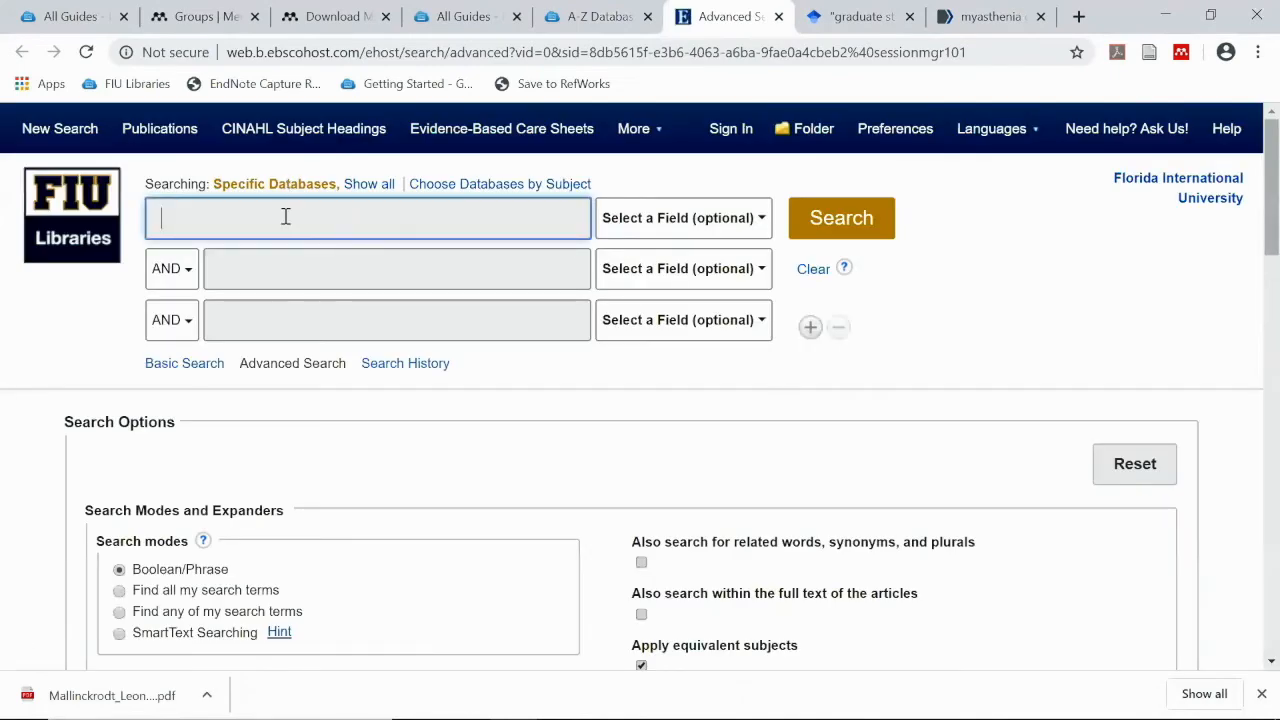
text(gradua)
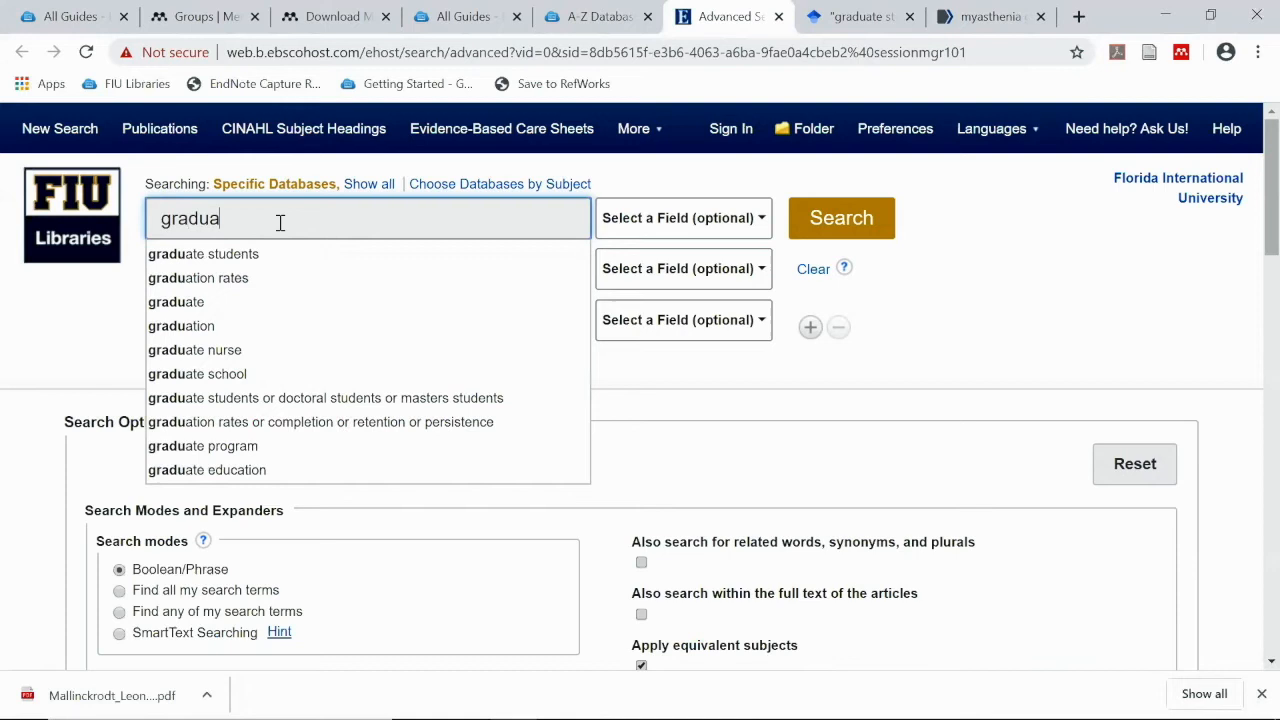
key(Down)
key(Tab)
key(Tab)
key(Tab)
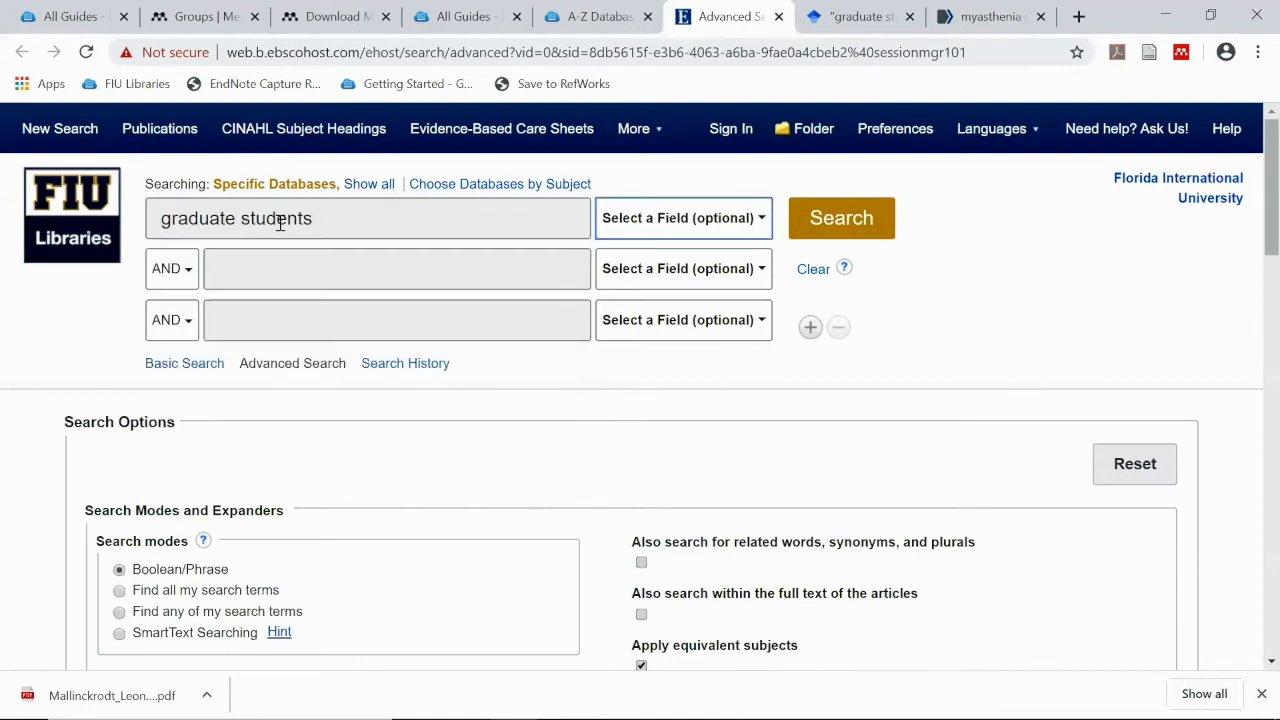
text(stress)
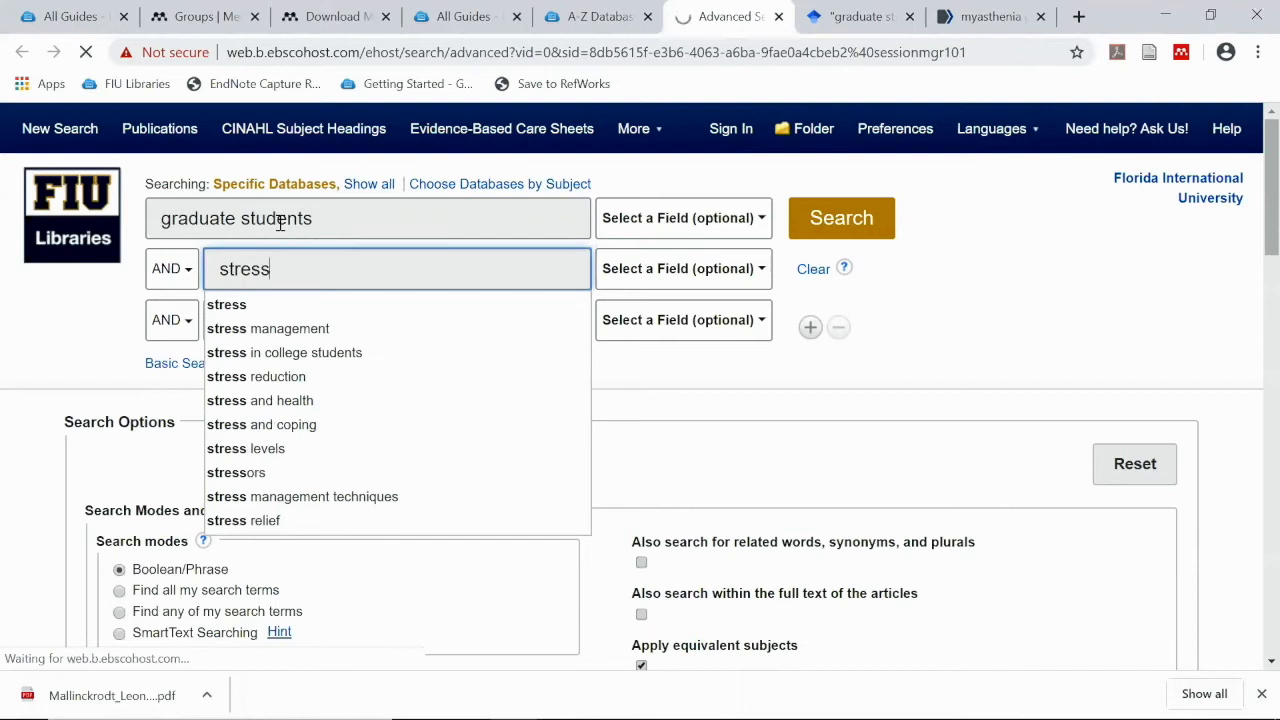
key(Return)
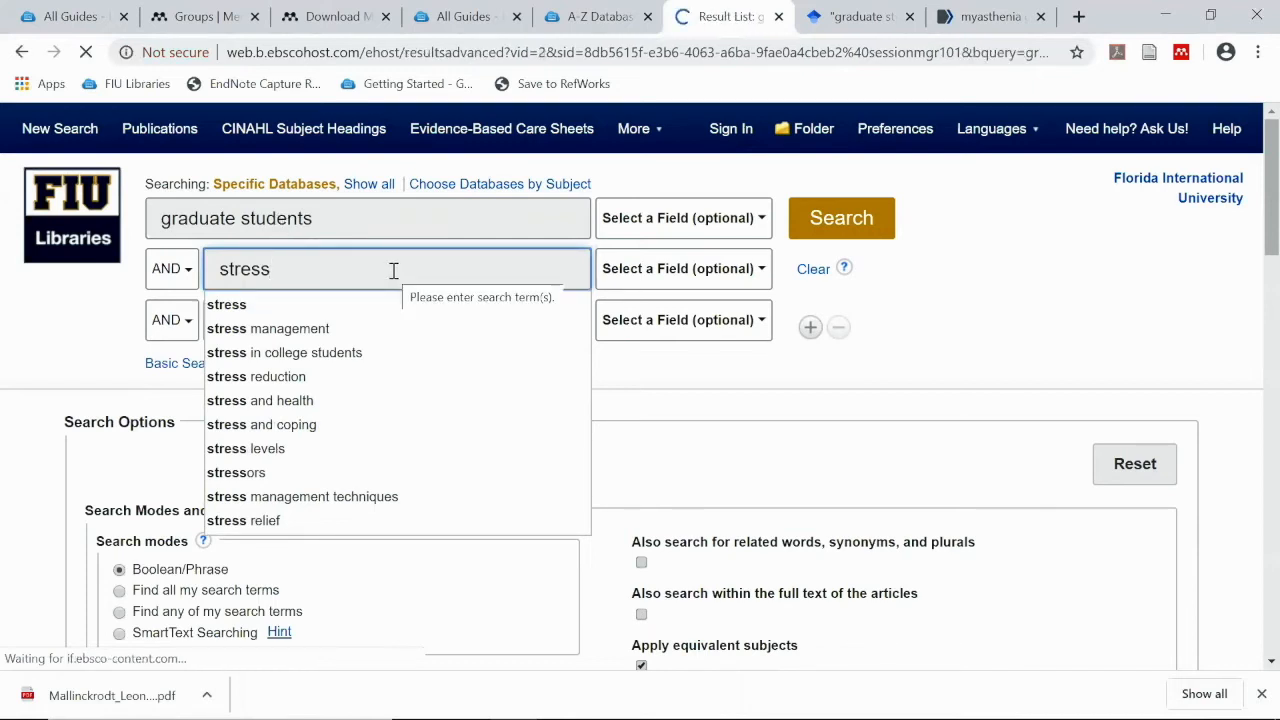
Add the first two search results to the EBSCOhost folder
scroll(610, 480, down, 1)
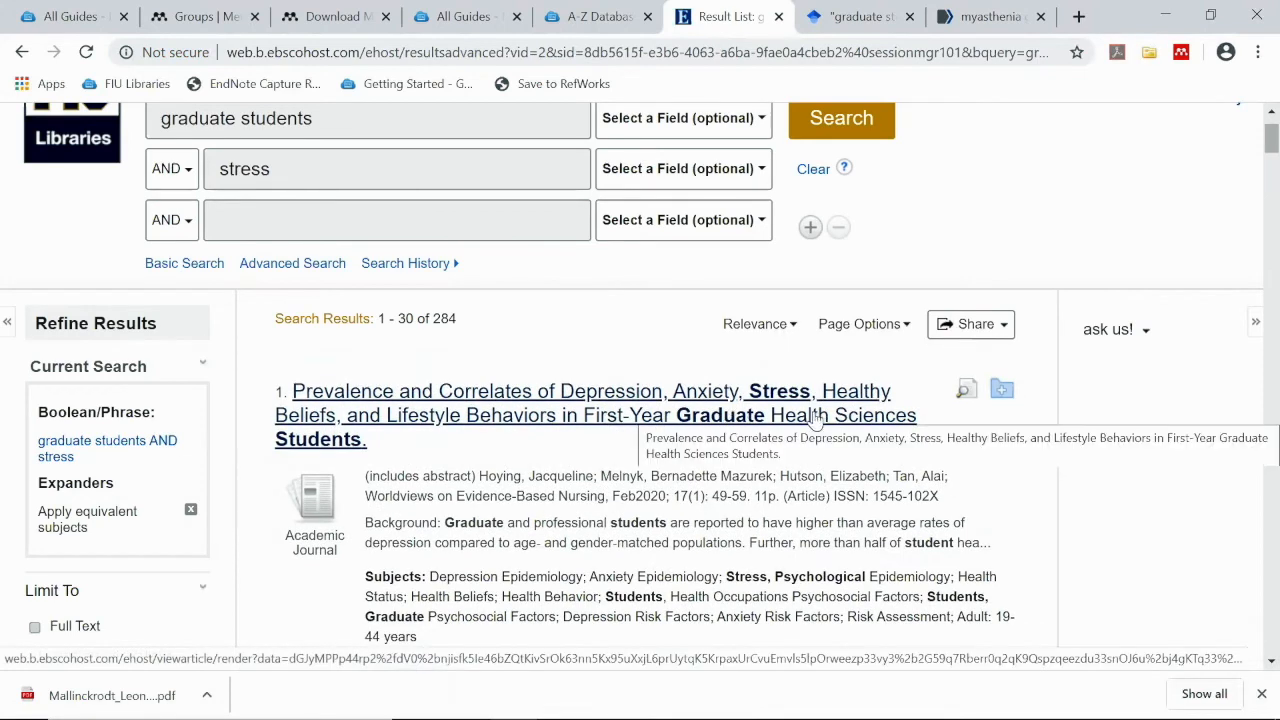
scroll(705, 432, down, 1)
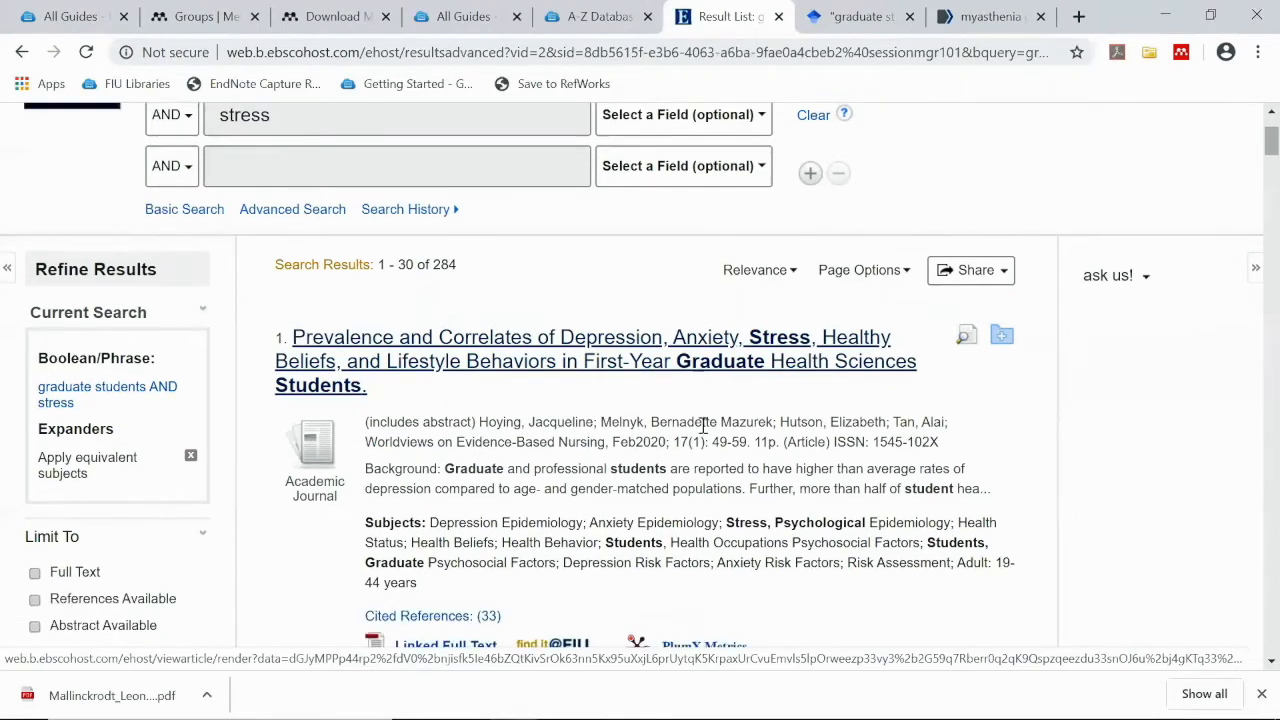
scroll(705, 425, down, 4)
scroll(588, 470, up, 3)
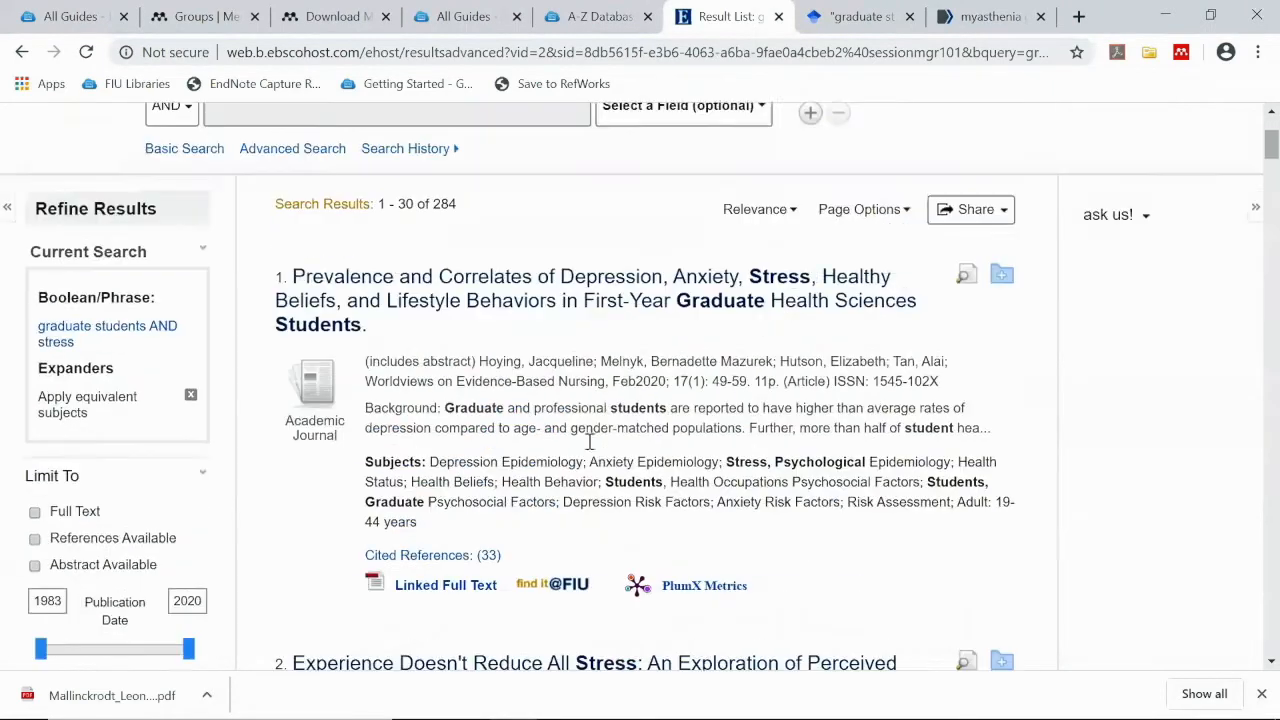
scroll(608, 422, down, 3)
scroll(720, 380, up, 3)
click(1003, 292)
scroll(951, 403, down, 2)
click(1001, 482)
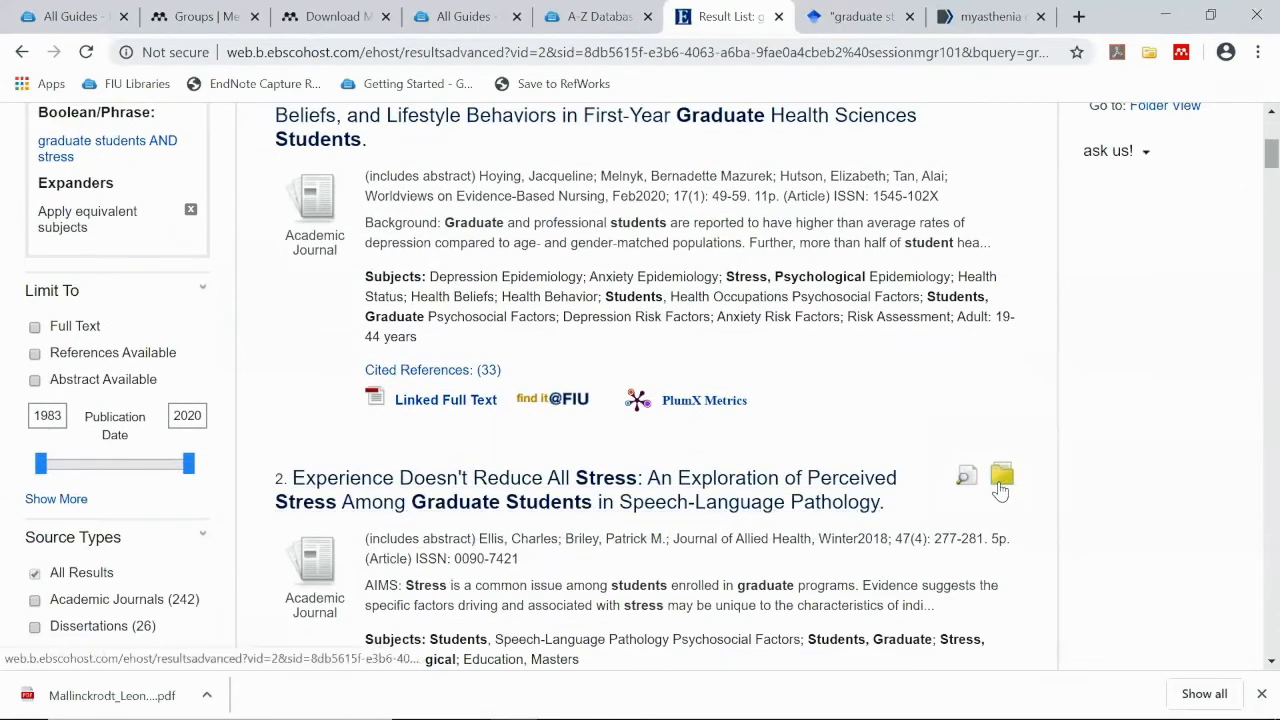
Select both folder articles for export, set to remove them from the folder after saving
scroll(776, 446, up, 2)
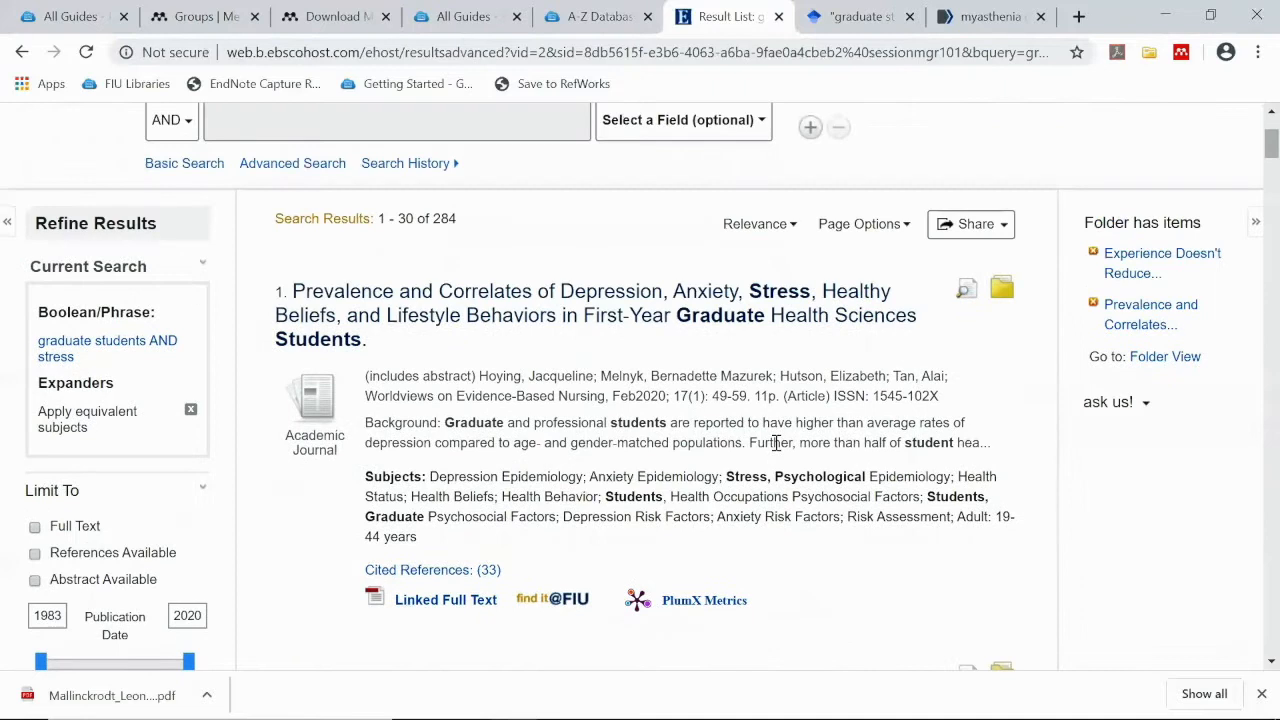
scroll(776, 444, up, 1)
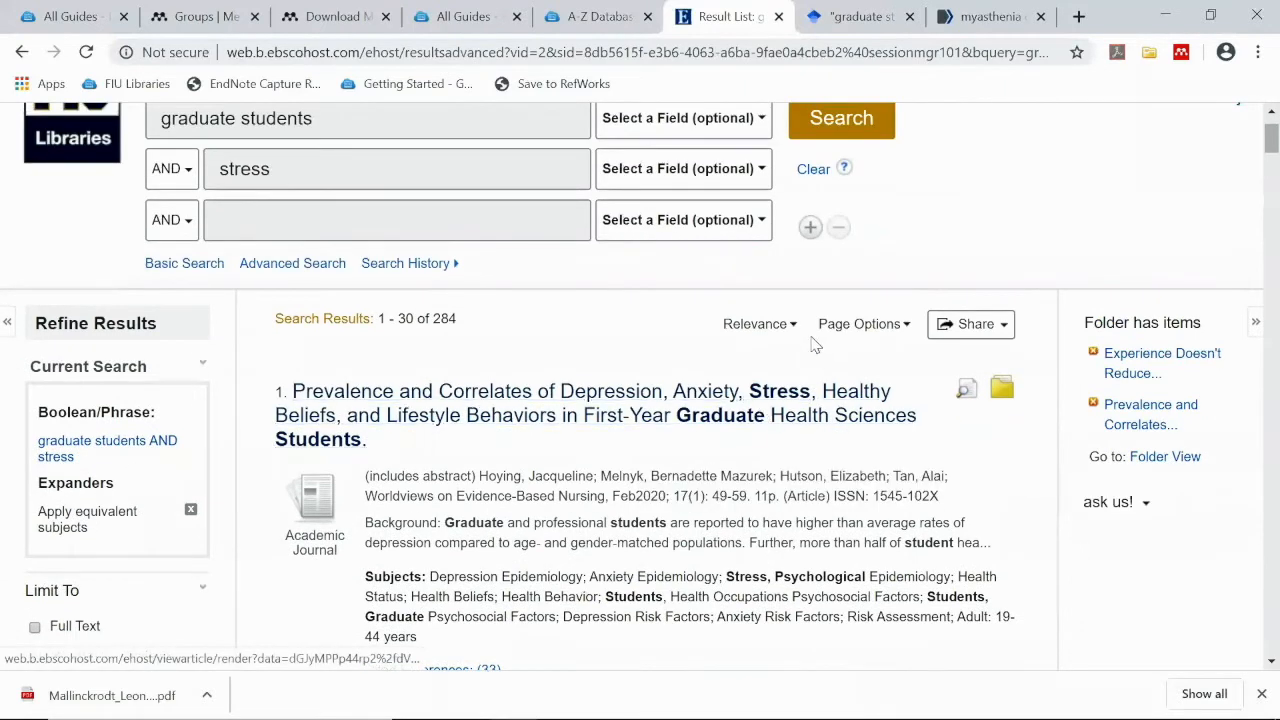
scroll(809, 337, up, 1)
scroll(940, 440, down, 1)
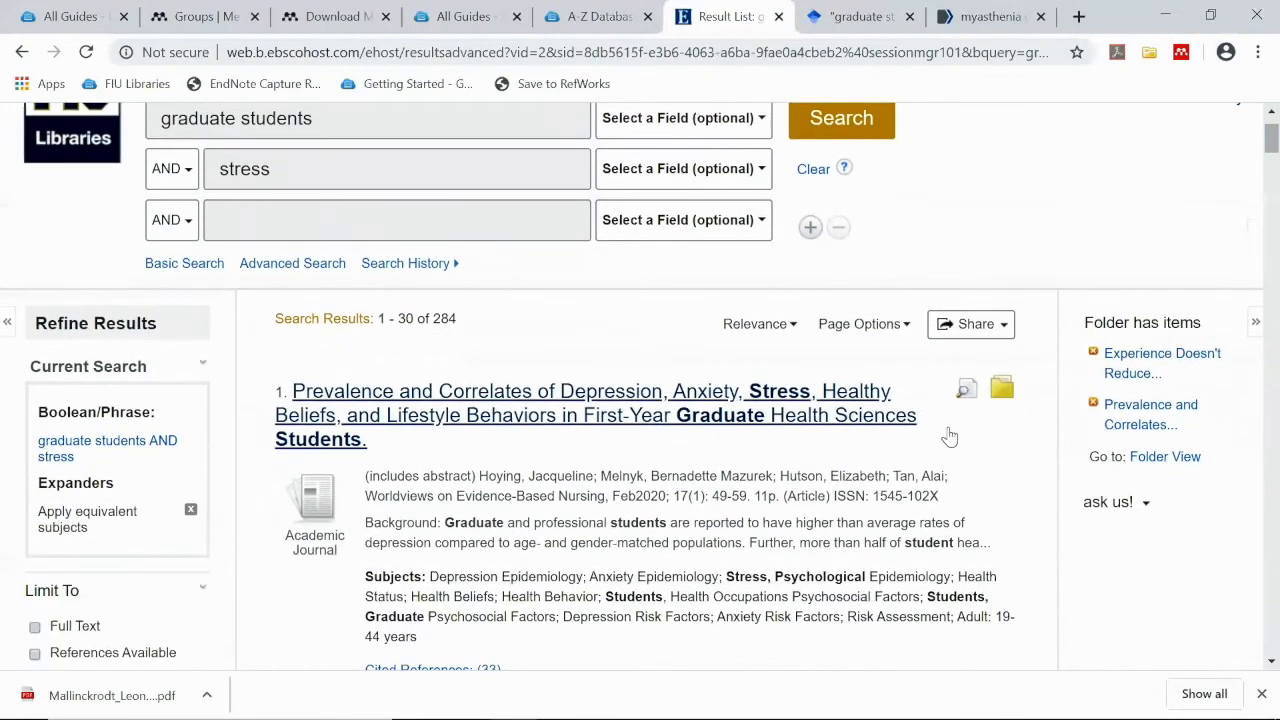
scroll(960, 260, up, 1)
click(800, 135)
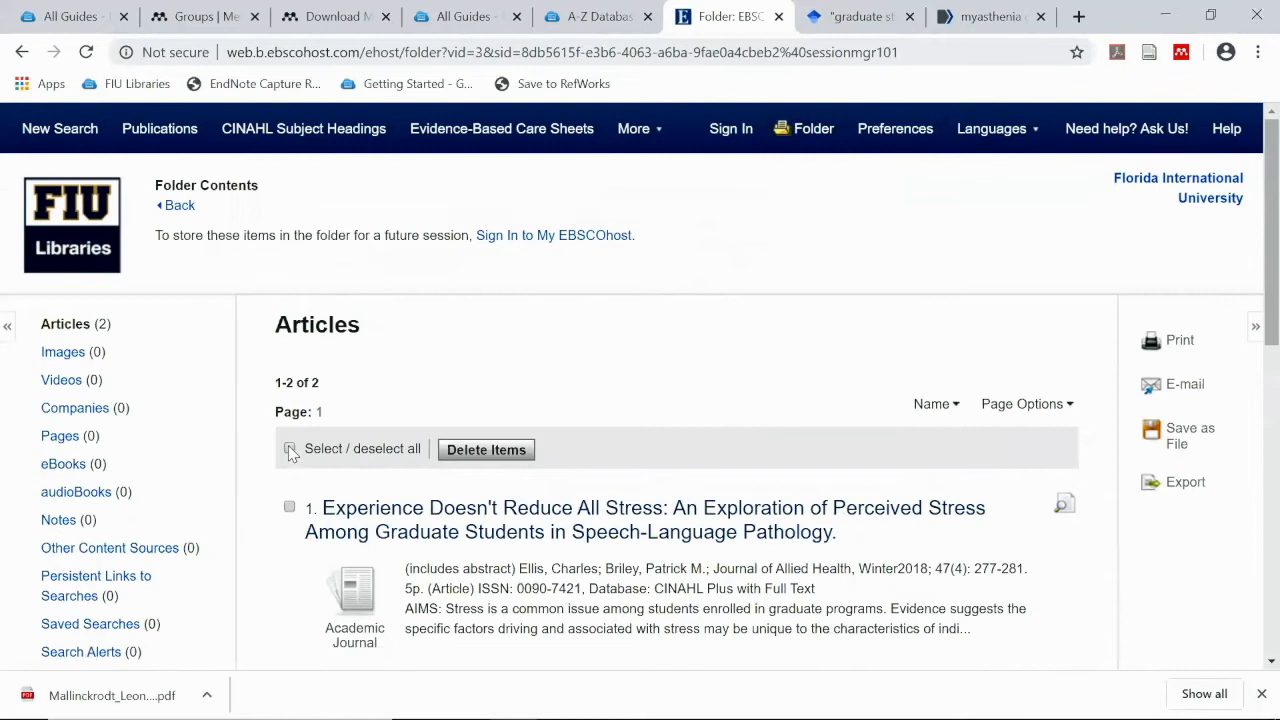
click(290, 450)
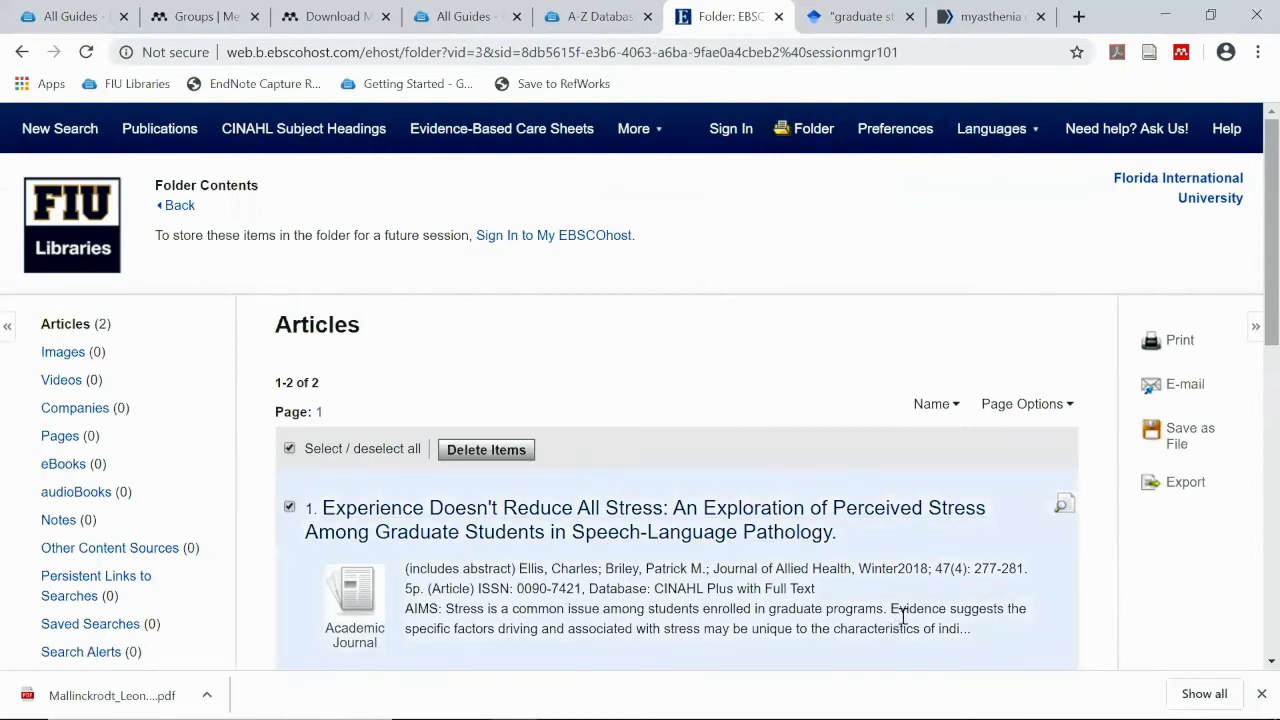
click(1186, 484)
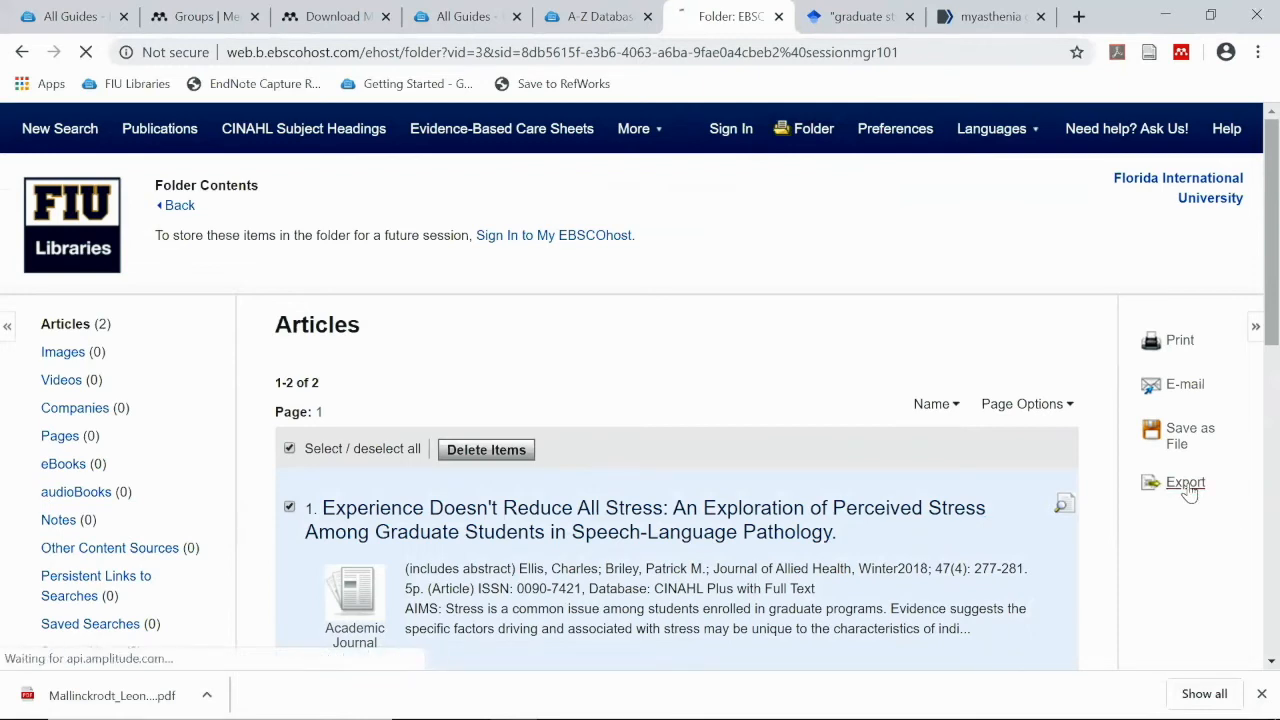
click(89, 383)
click(89, 381)
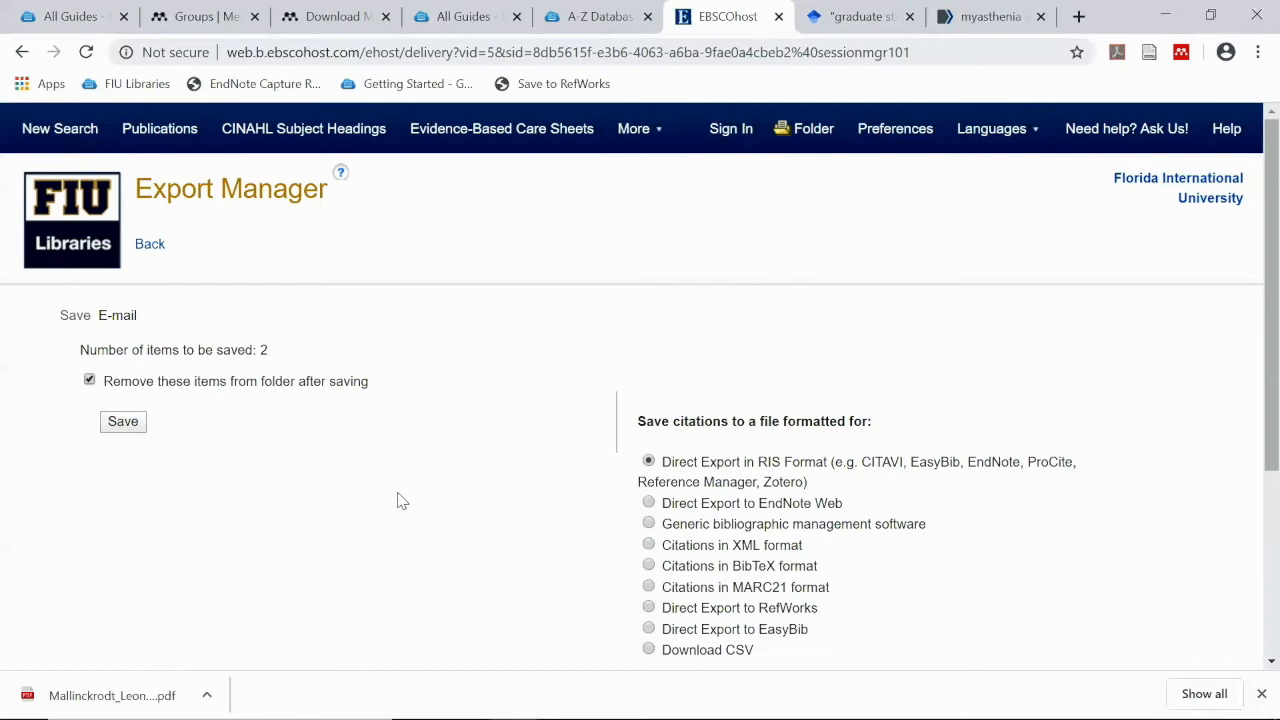
Save the two citations as an RIS export file, delivery (11).ris
scroll(401, 500, down, 1)
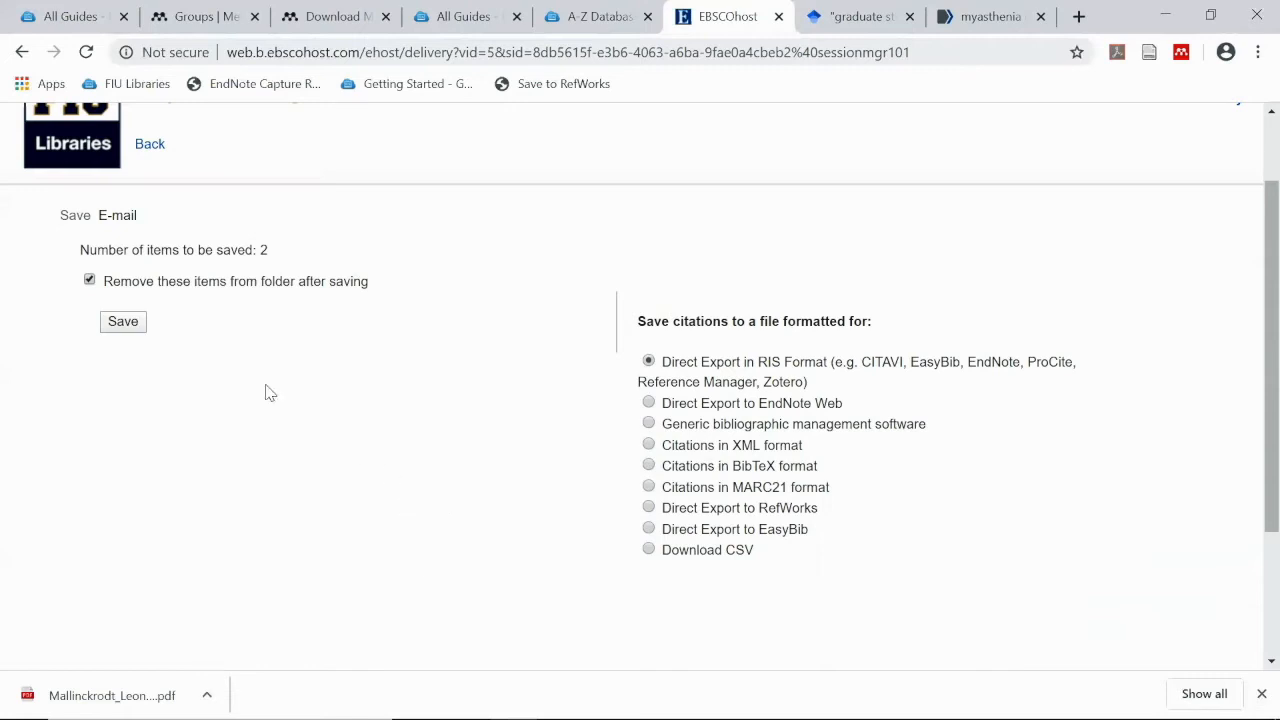
click(120, 327)
Decline Zotero's import of the RIS file, close Zotero, and dismiss its error message
click(123, 321)
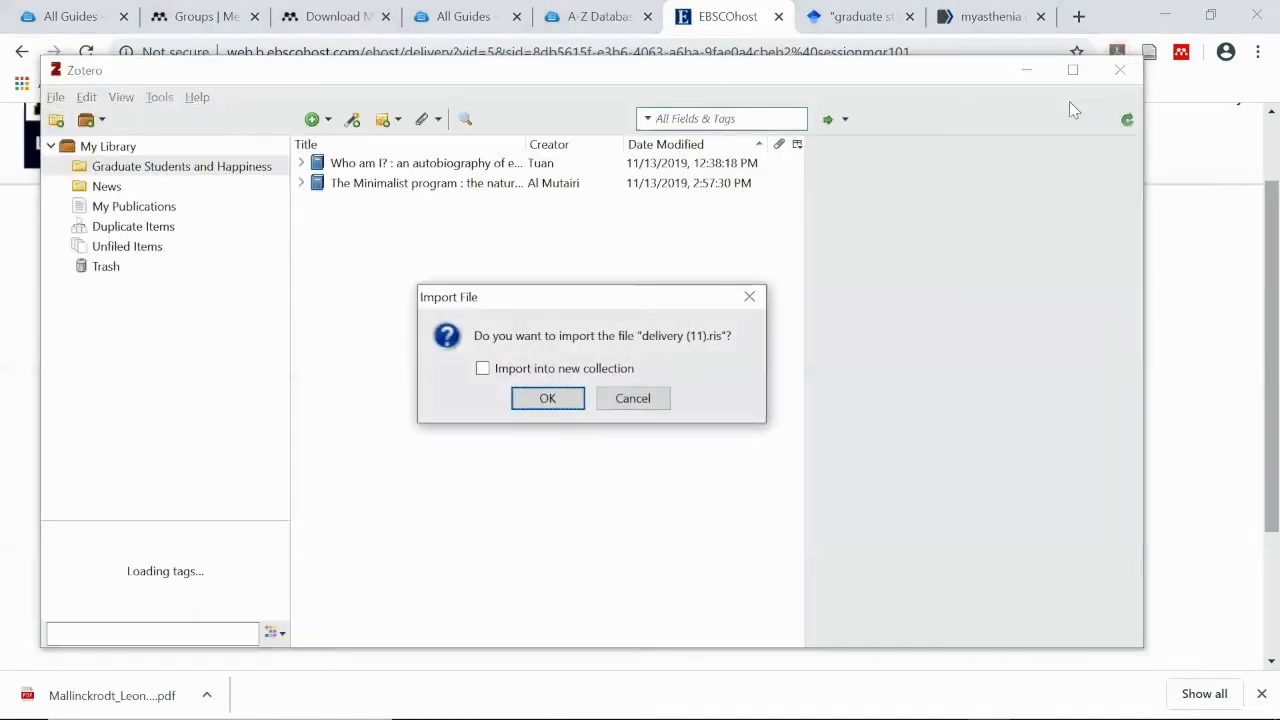
click(632, 398)
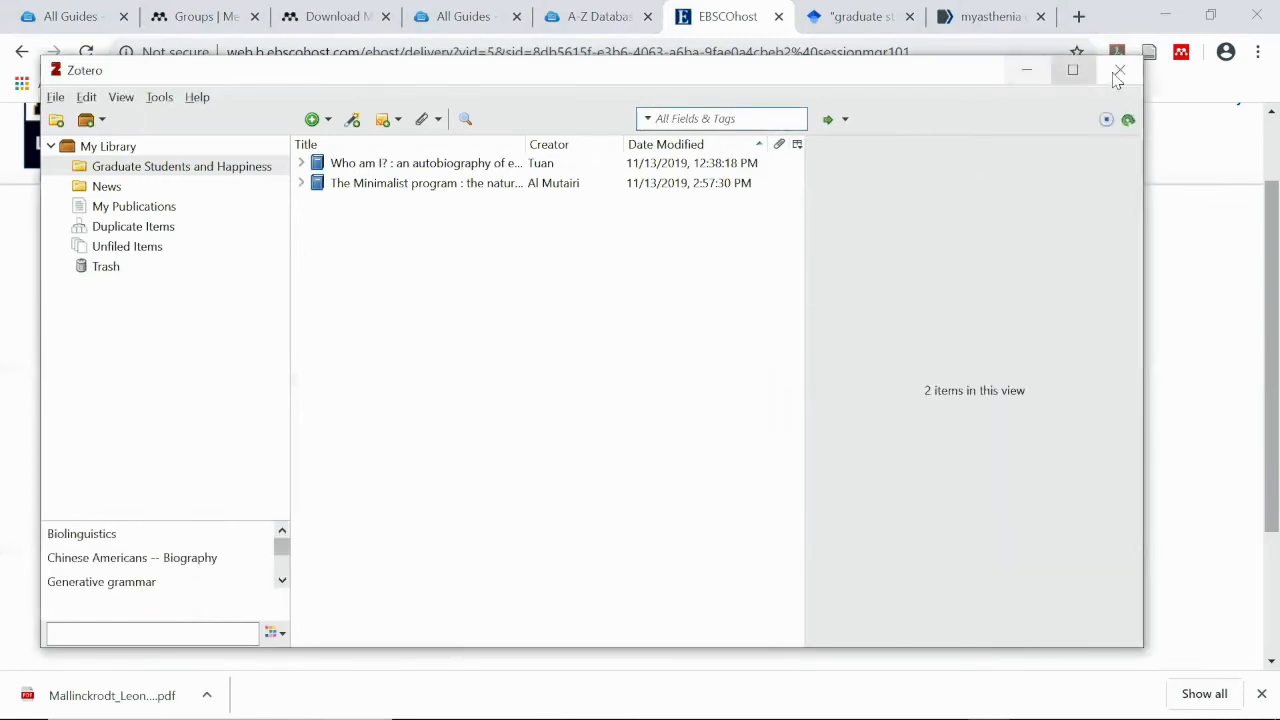
click(1119, 72)
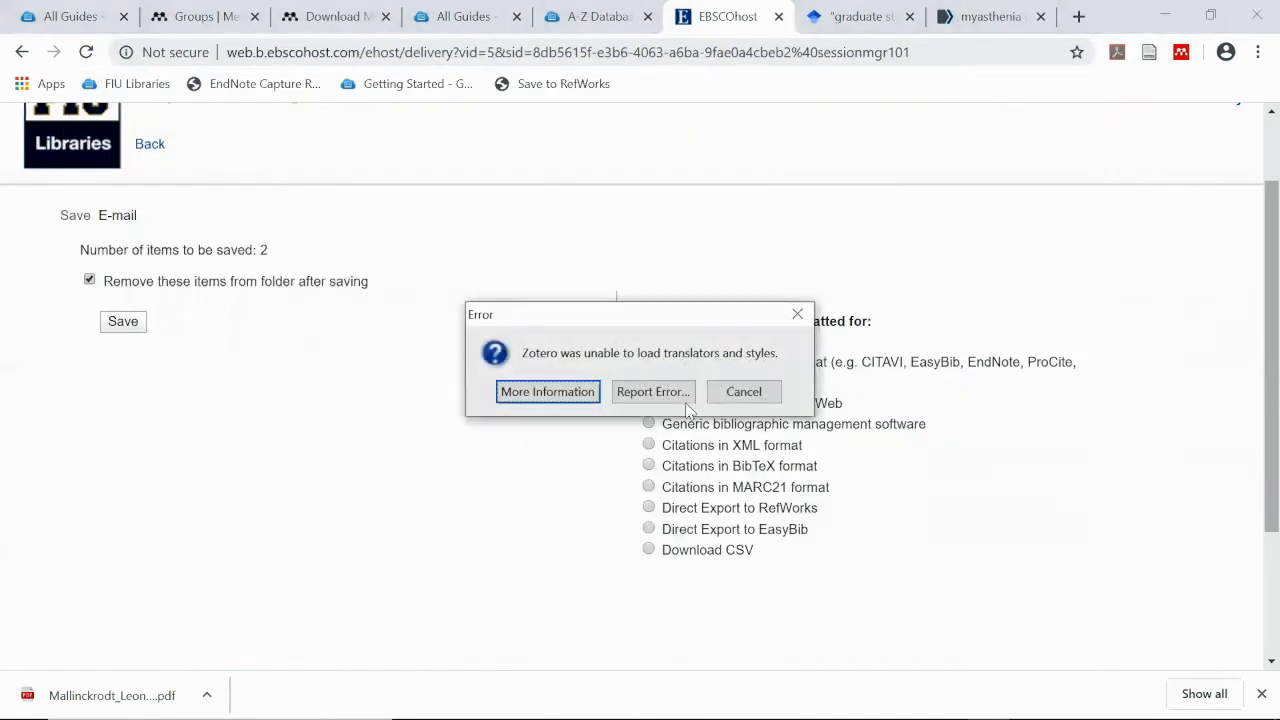
click(743, 391)
scroll(706, 405, down, 1)
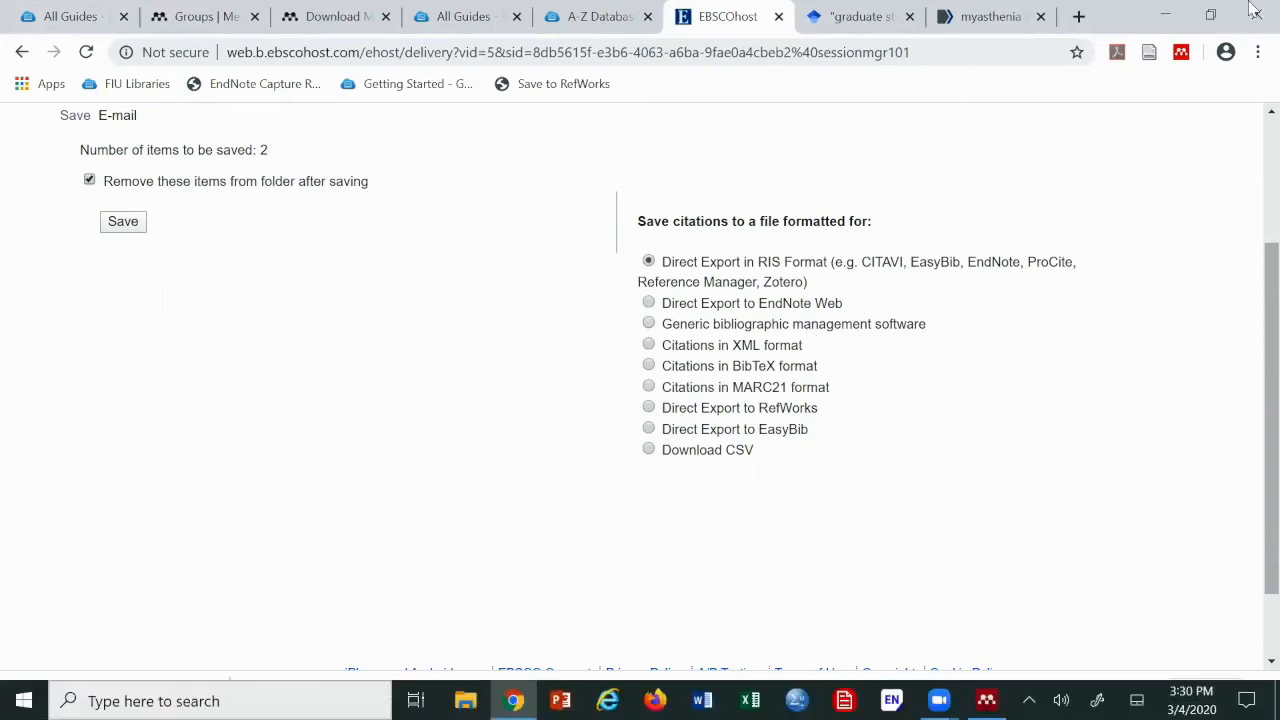
Minimise Chrome and open the default-app-by-file-type settings by searching 'open file typ'
click(1163, 16)
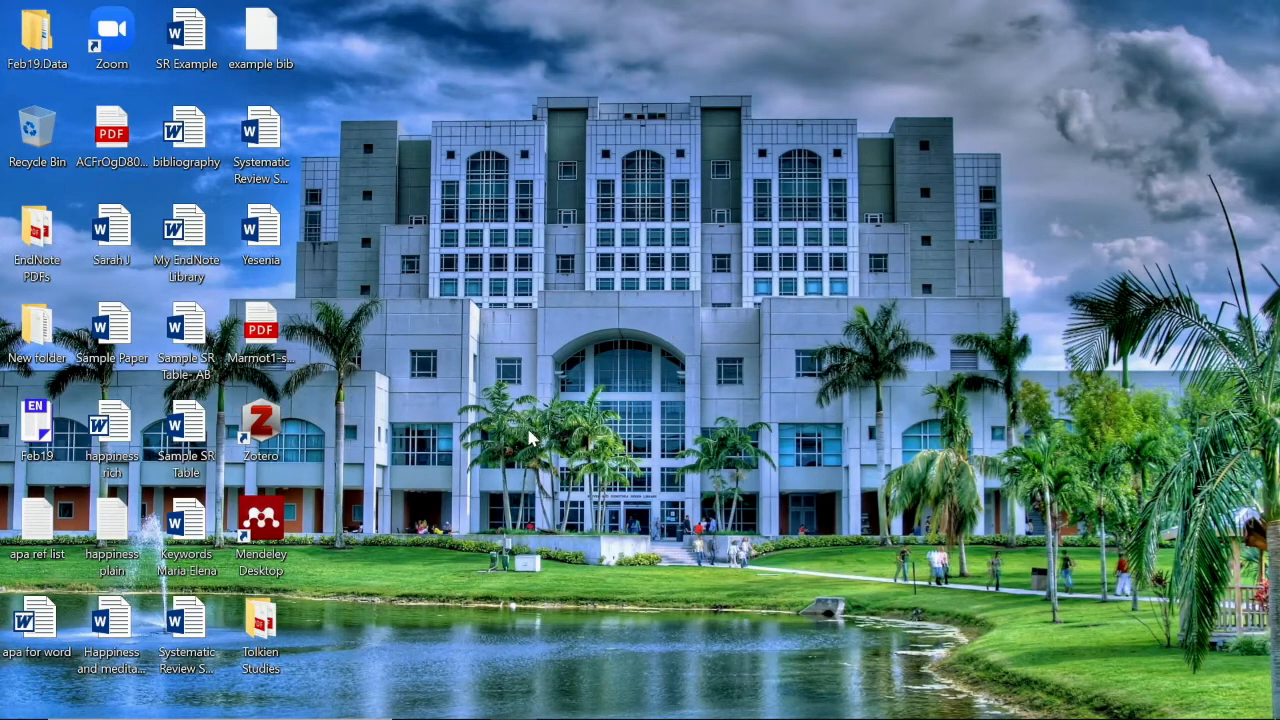
click(22, 702)
click(198, 701)
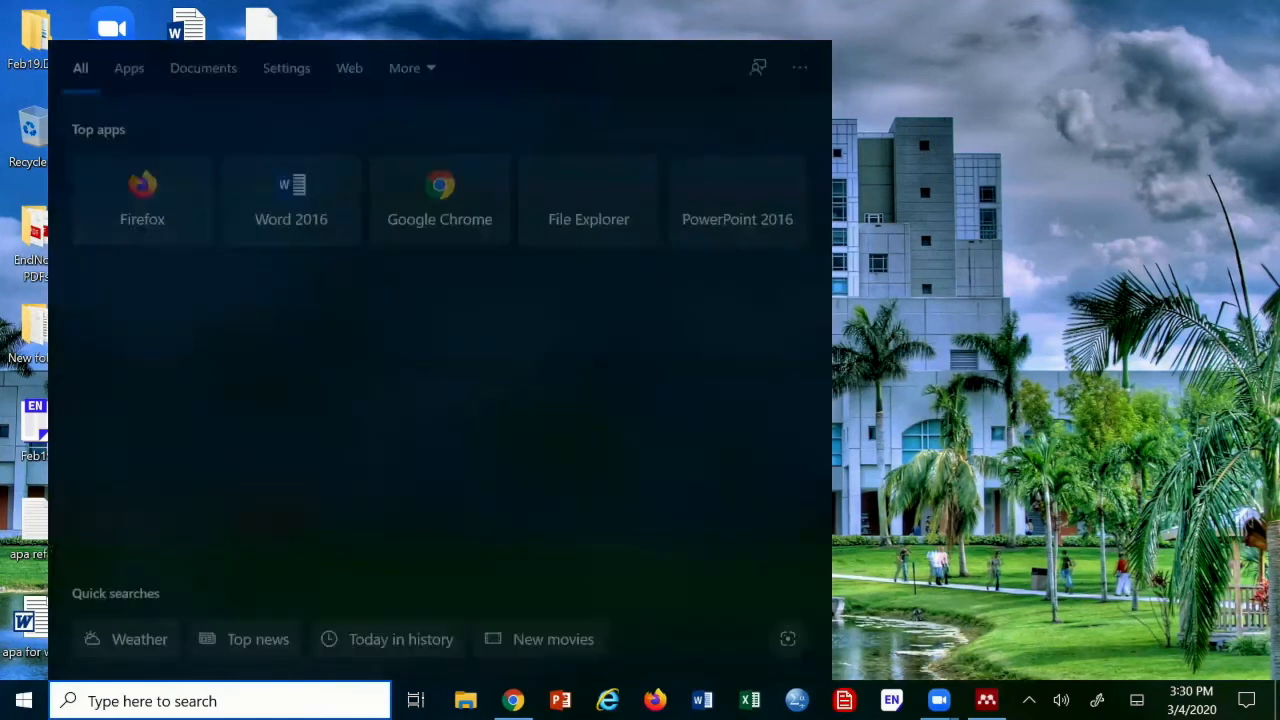
text(open file)
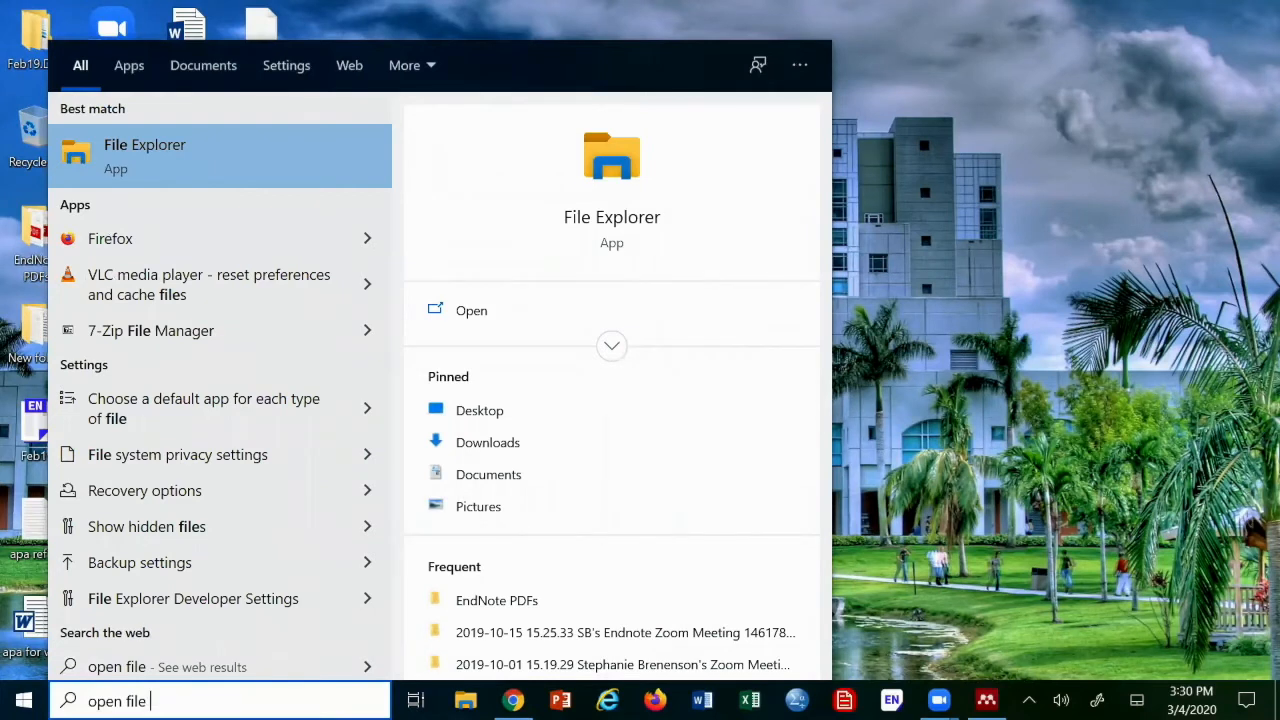
text( typ)
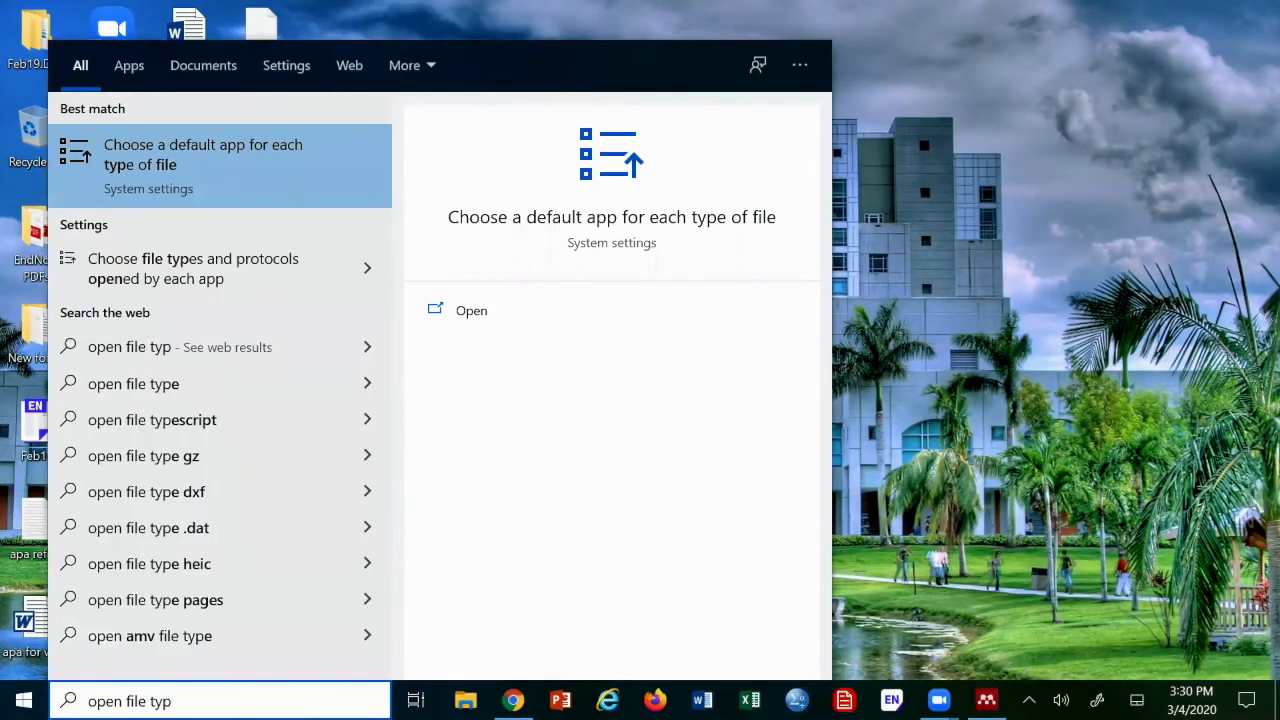
click(628, 226)
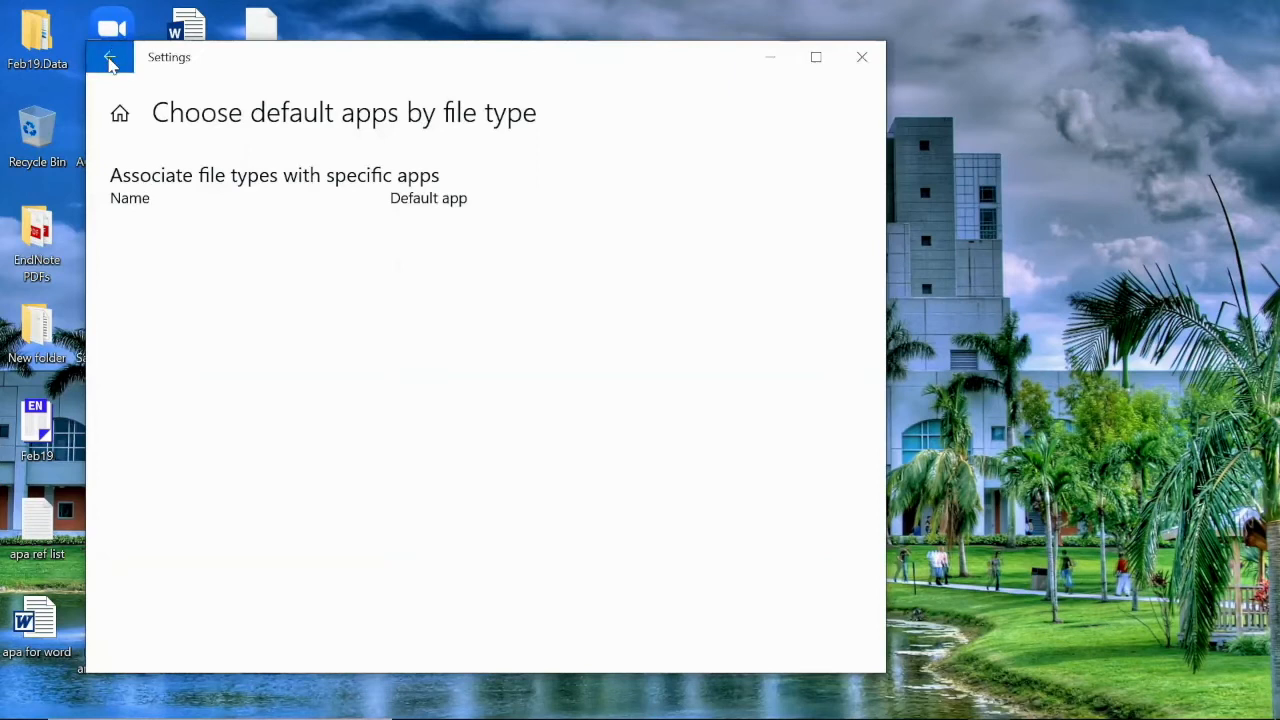
Close Settings and search Windows for 'open file' again
click(864, 60)
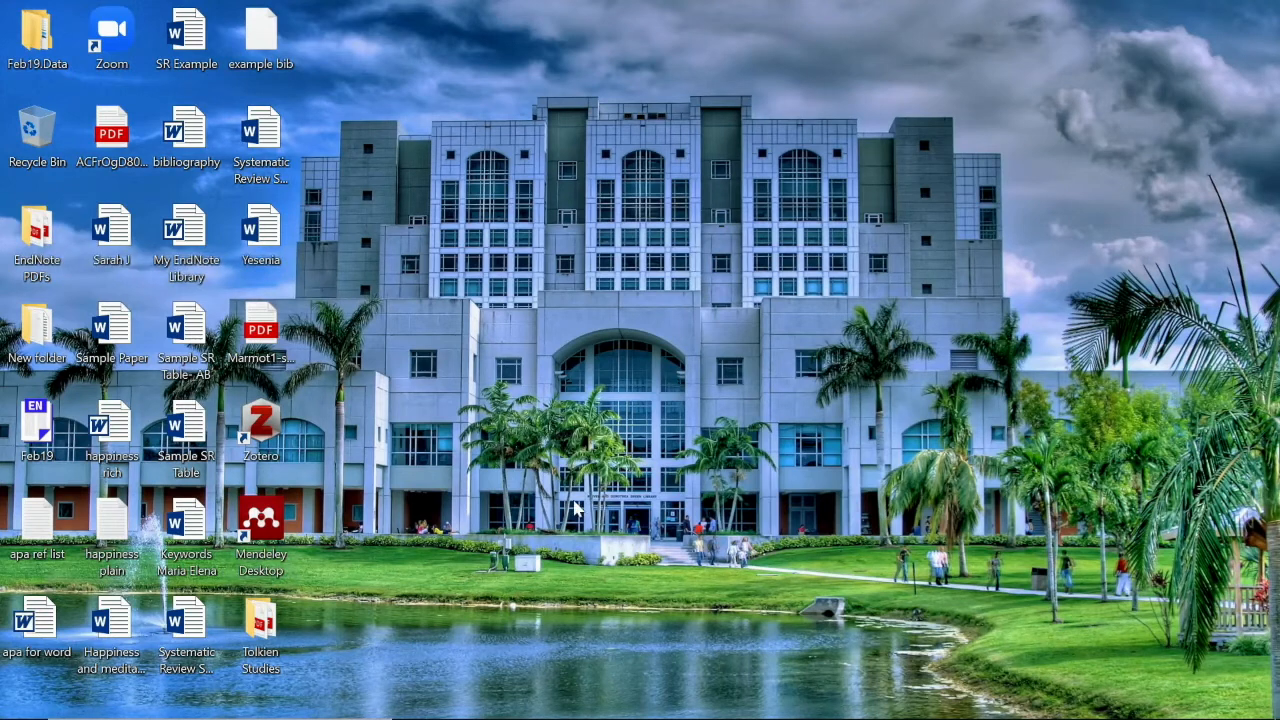
mouse_move(5, 718)
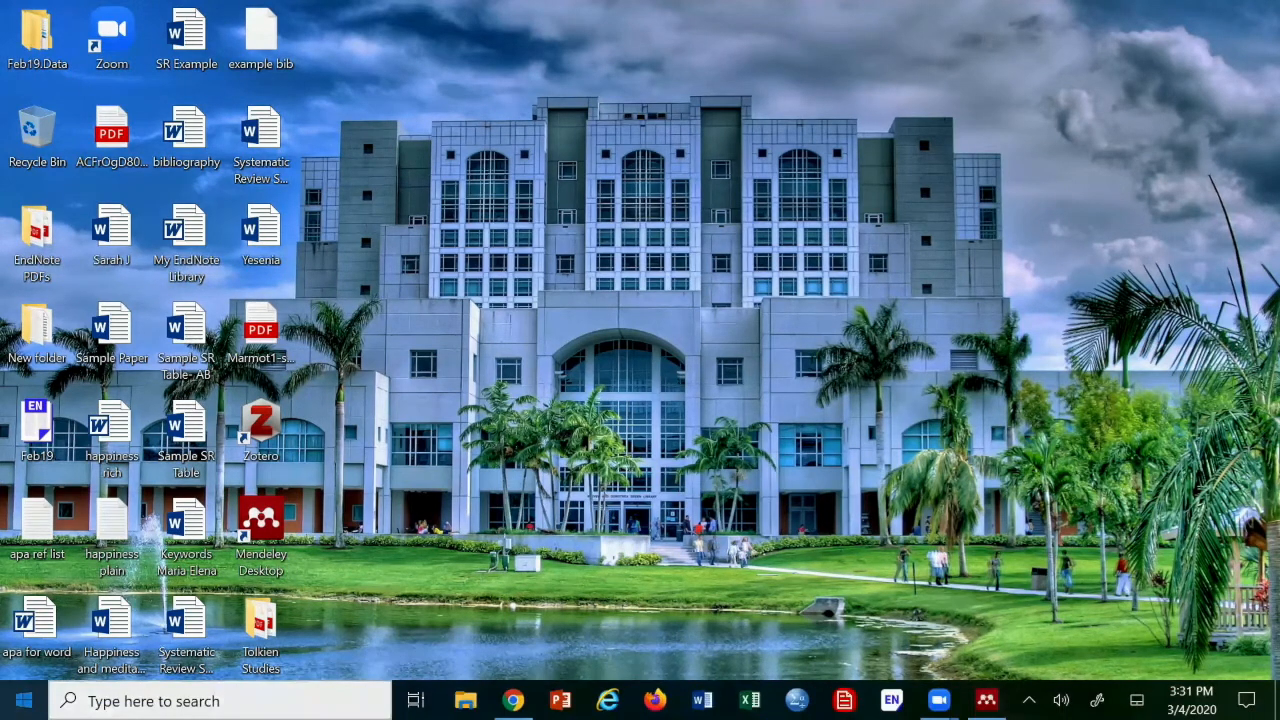
click(97, 700)
text(open f)
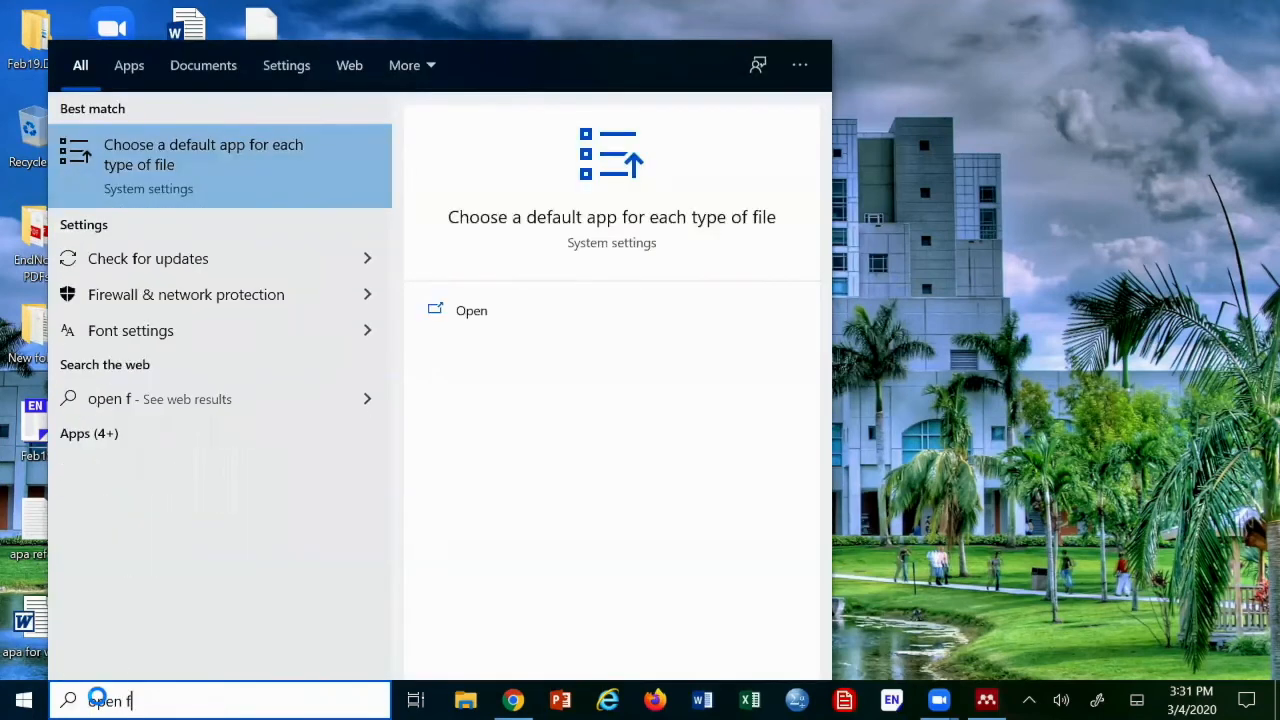
text(ile)
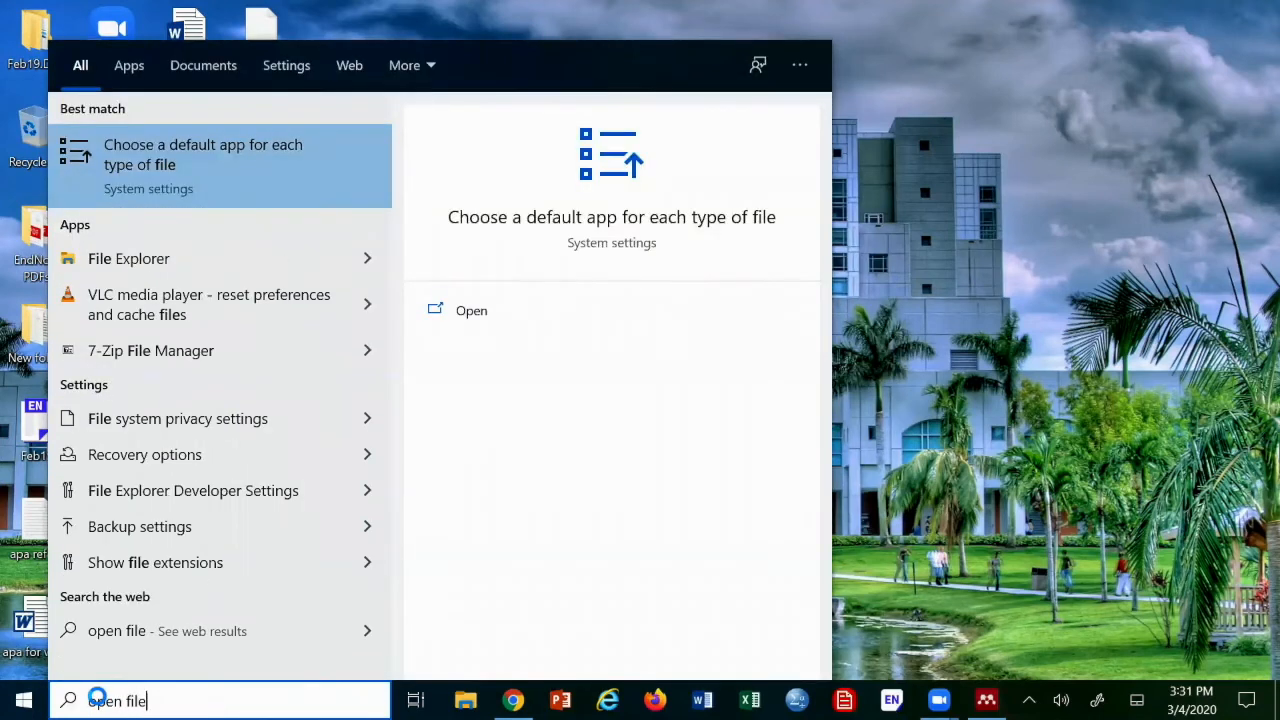
Reopen default apps by file type and scroll to the .RIS entry assigned to Zotero
click(150, 189)
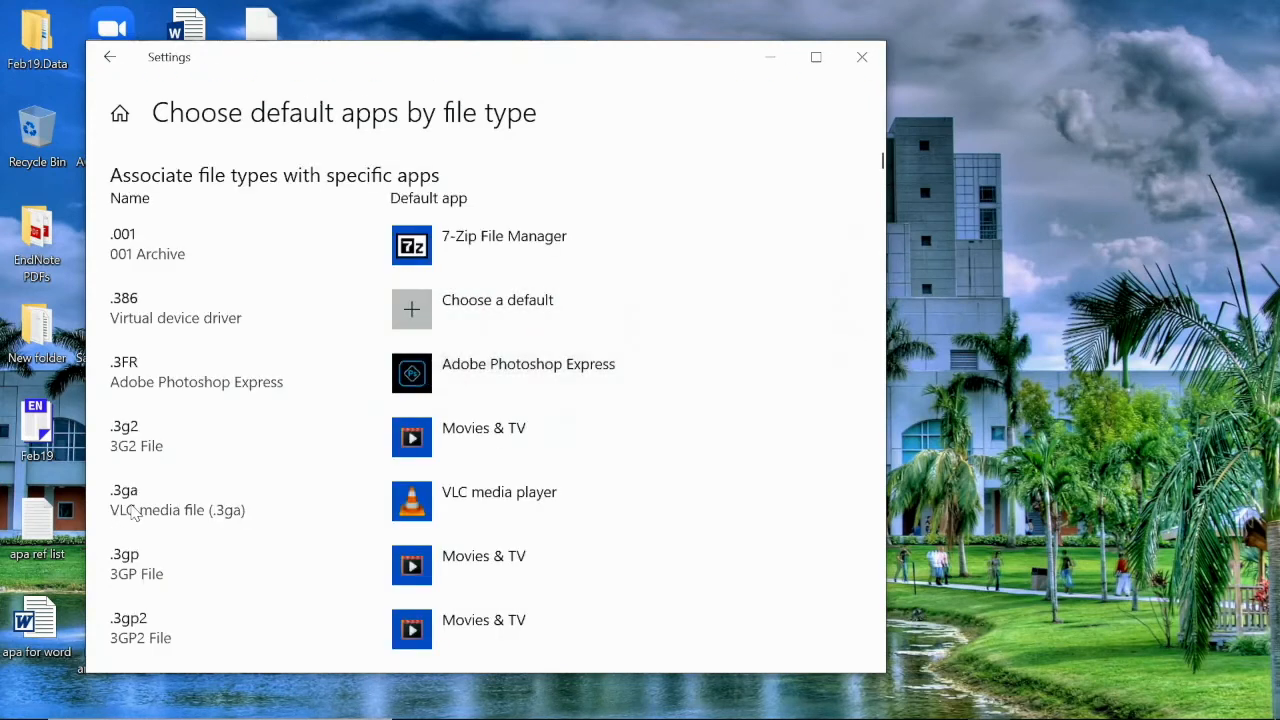
scroll(160, 500, down, 10)
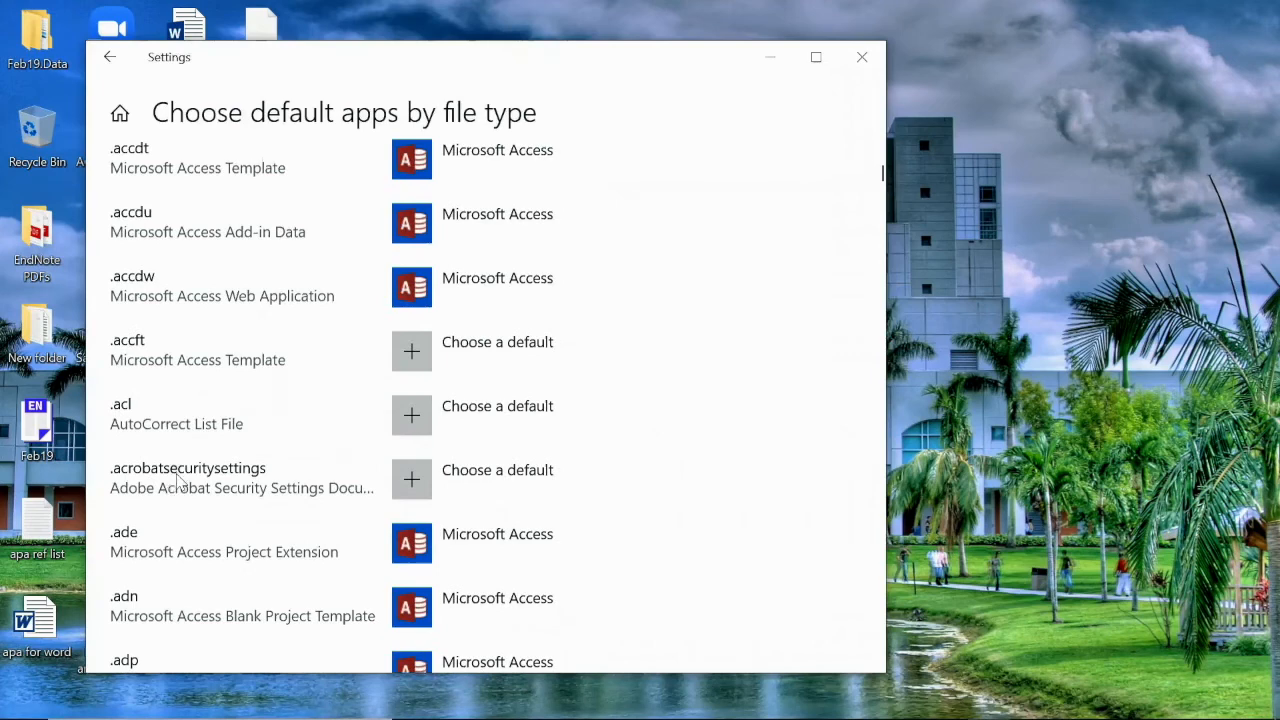
scroll(178, 485, down, 20)
scroll(178, 495, down, 10)
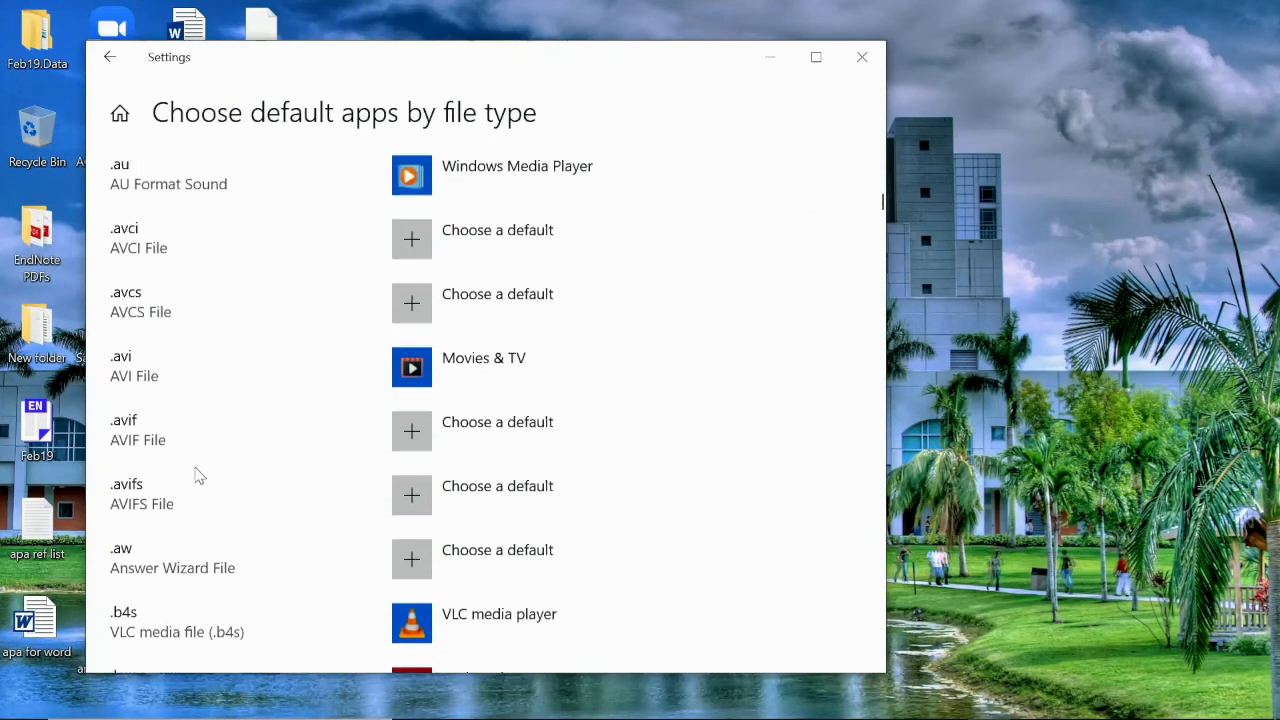
scroll(198, 477, down, 20)
scroll(198, 484, down, 20)
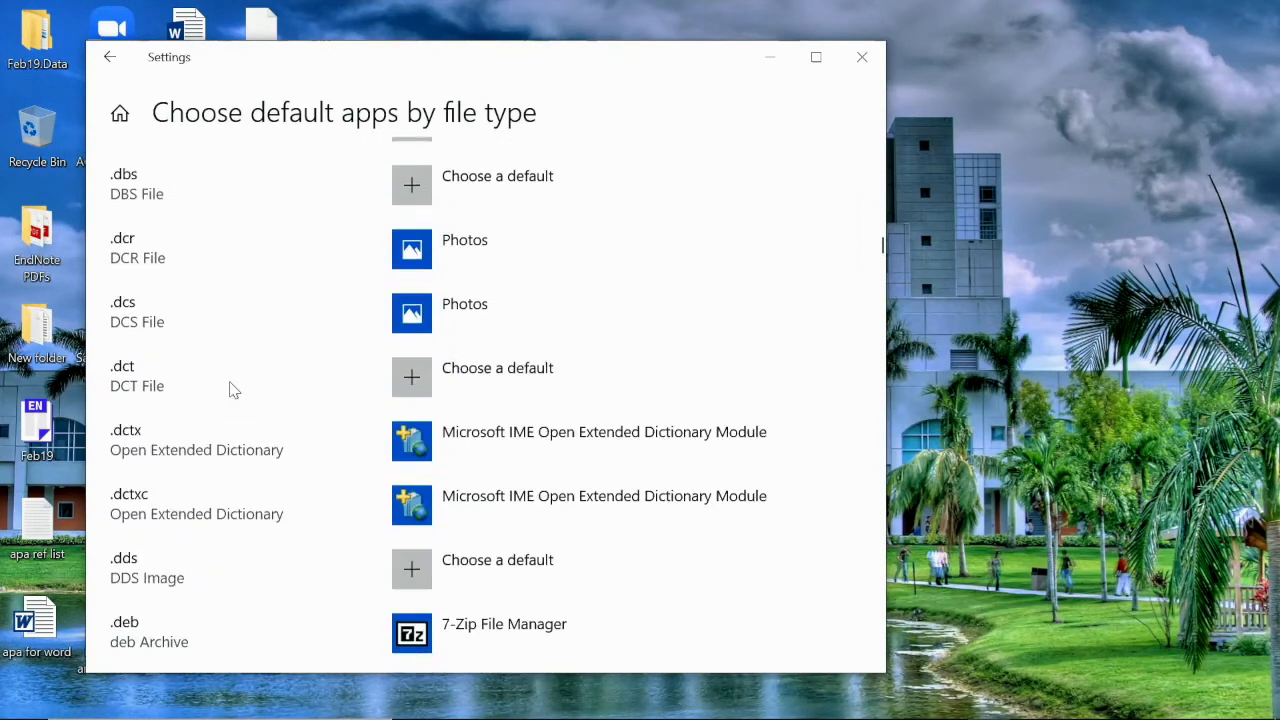
click(880, 460)
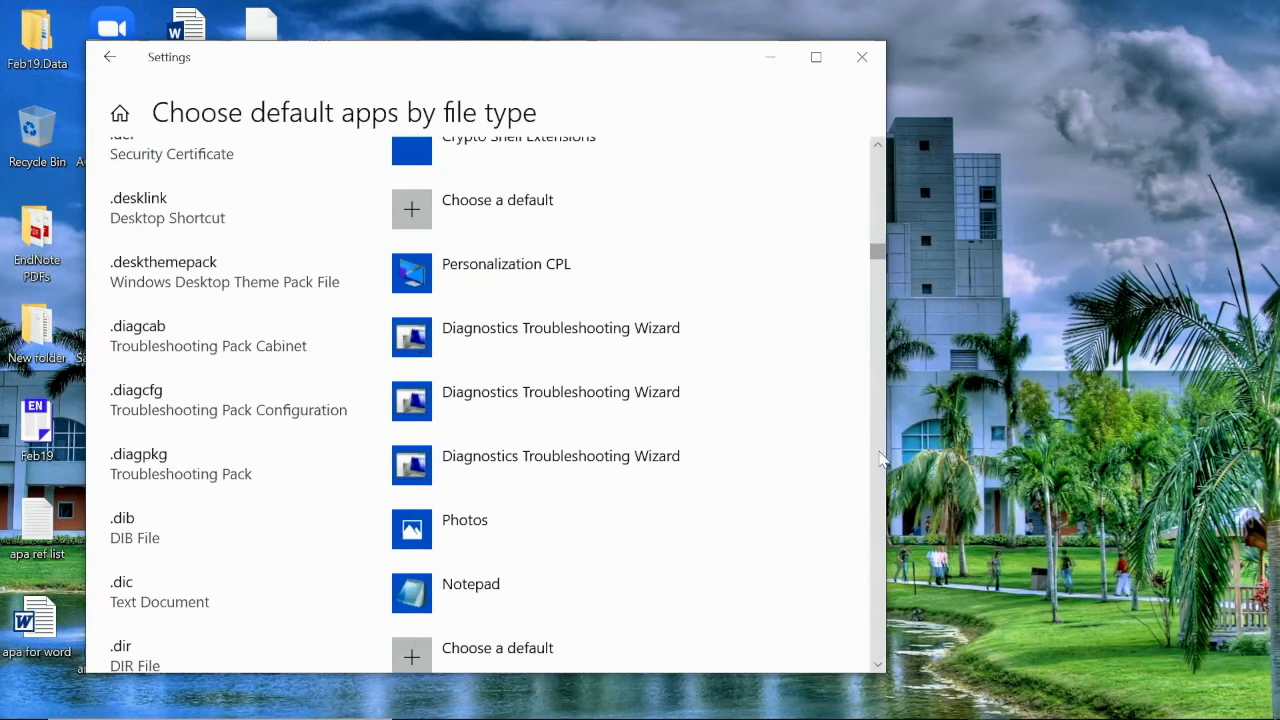
scroll(542, 346, down, 7)
drag(877, 264, 915, 528)
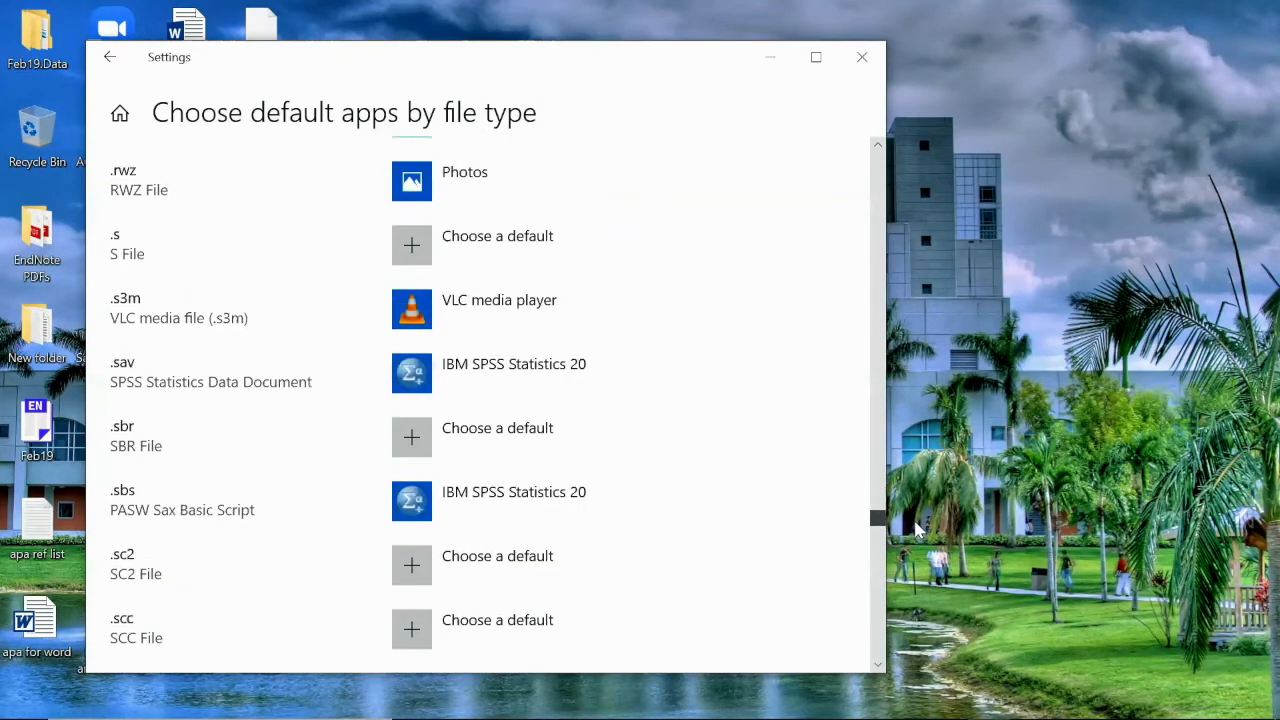
scroll(754, 471, up, 3)
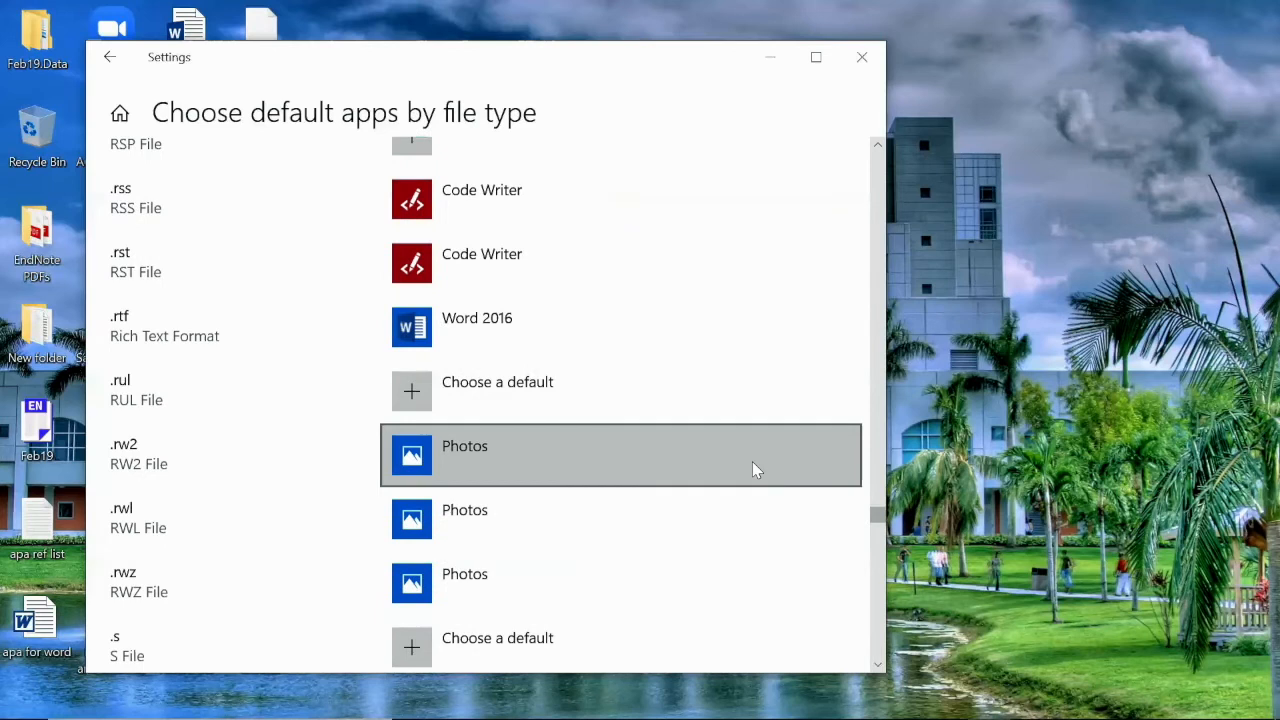
scroll(754, 471, up, 5)
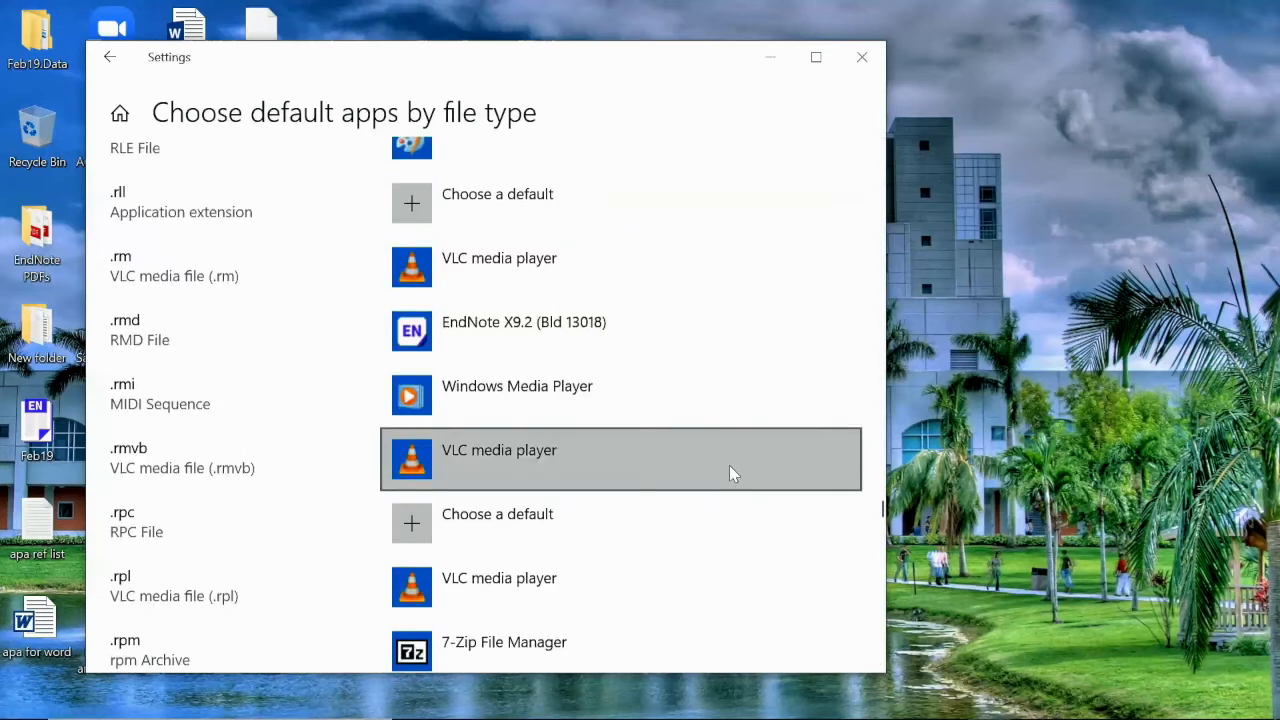
scroll(729, 465, up, 3)
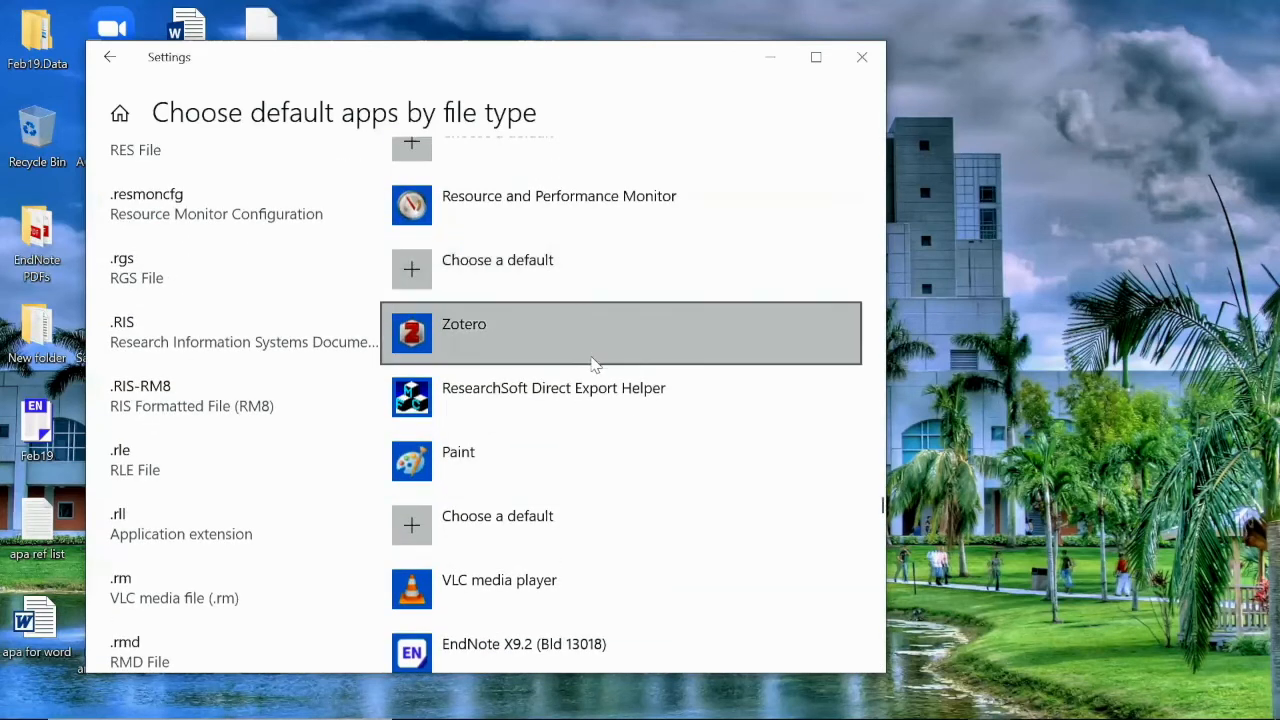
click(464, 343)
scroll(575, 524, down, 1)
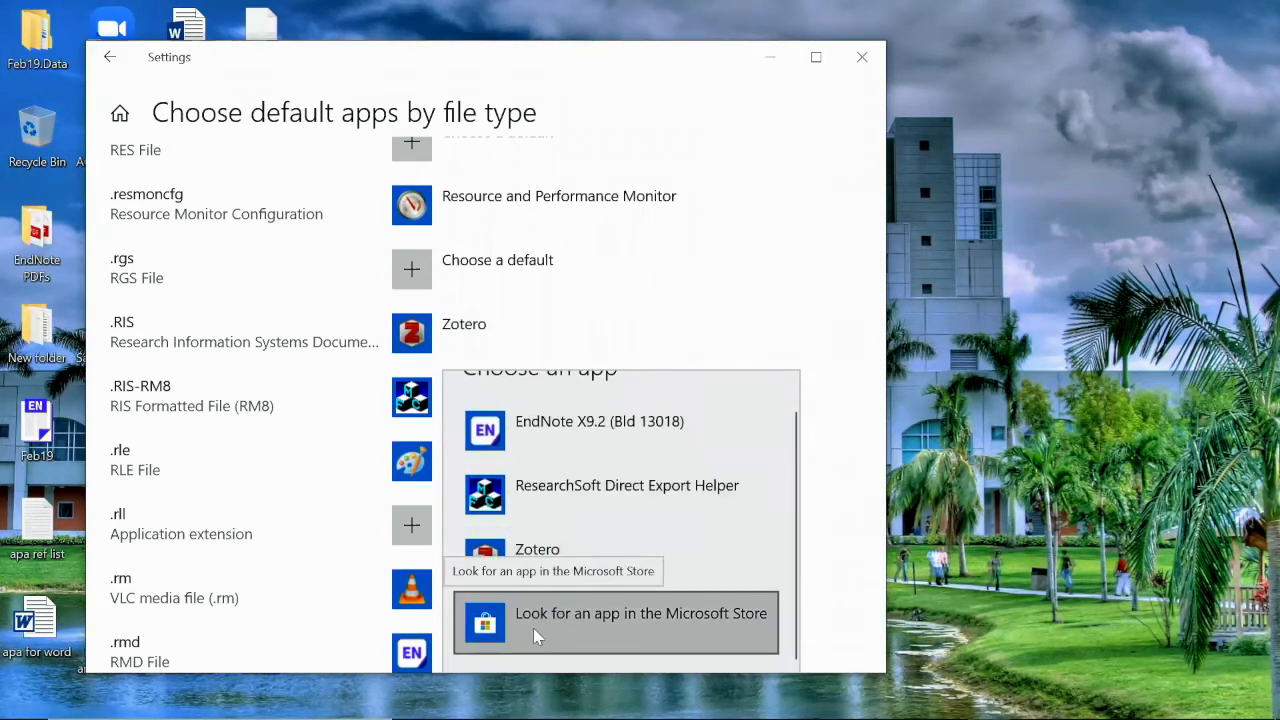
scroll(617, 517, up, 1)
scroll(624, 517, down, 1)
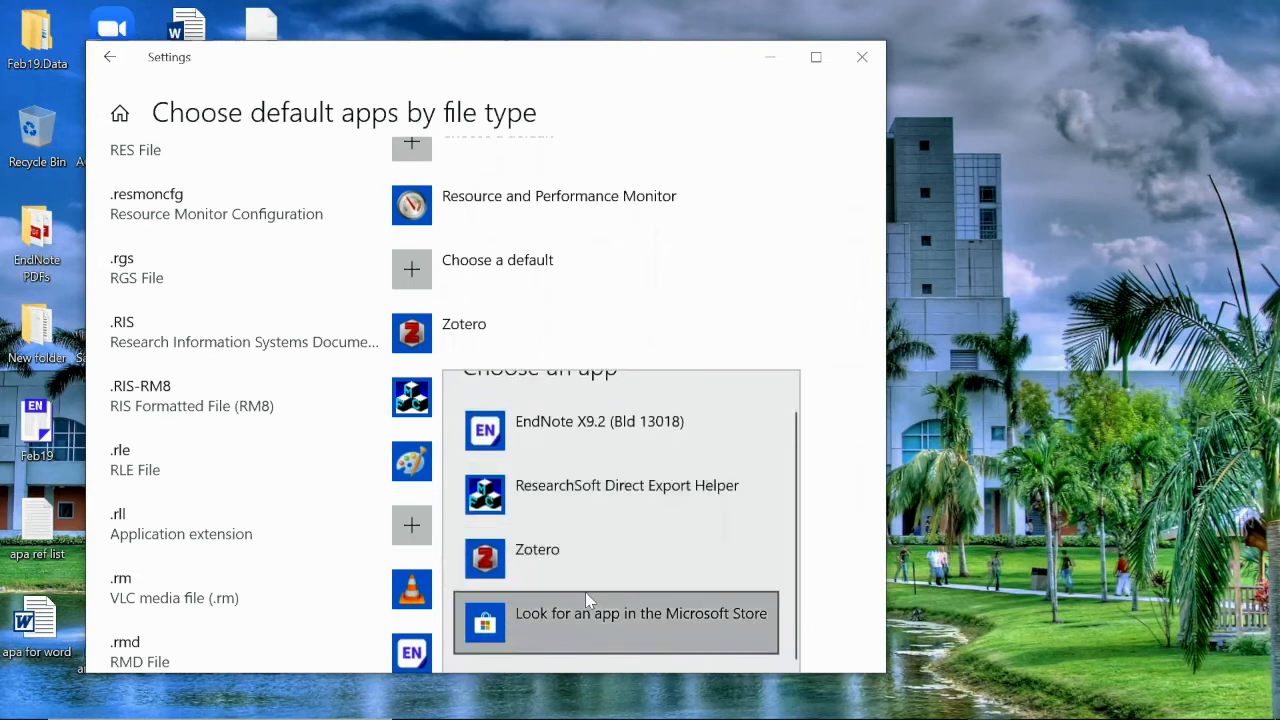
click(532, 614)
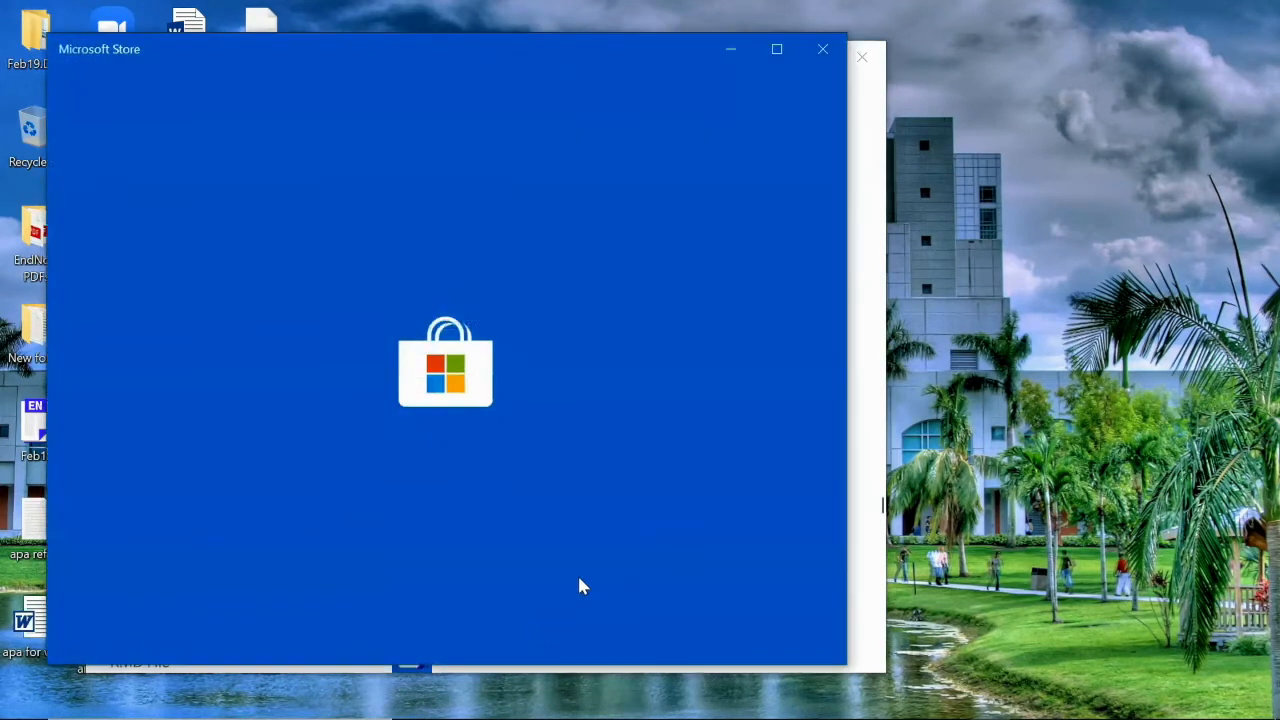
click(830, 45)
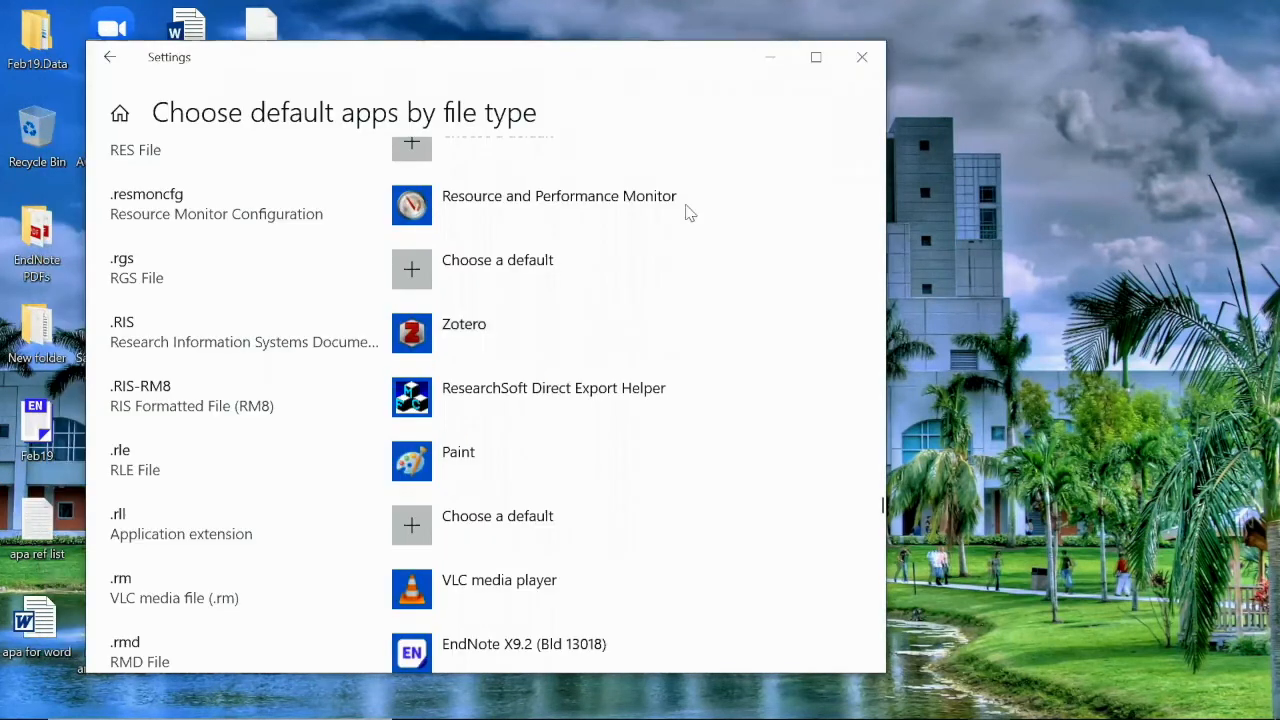
click(452, 327)
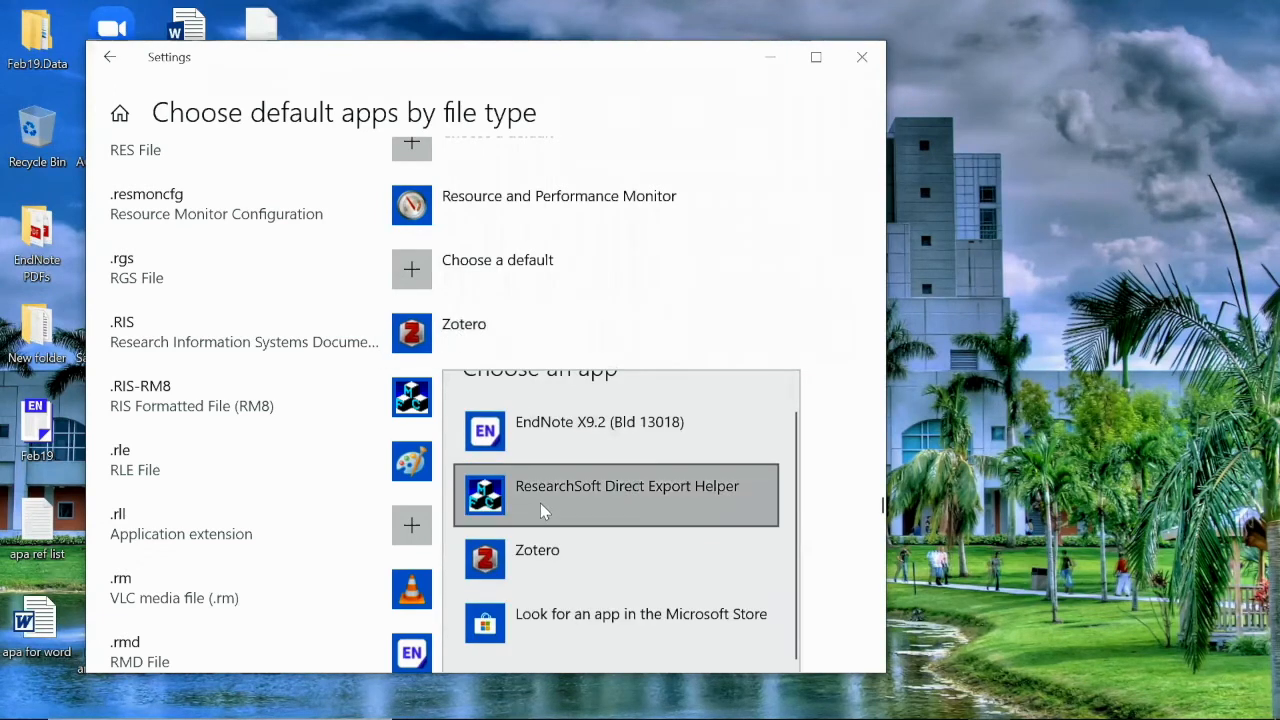
click(537, 618)
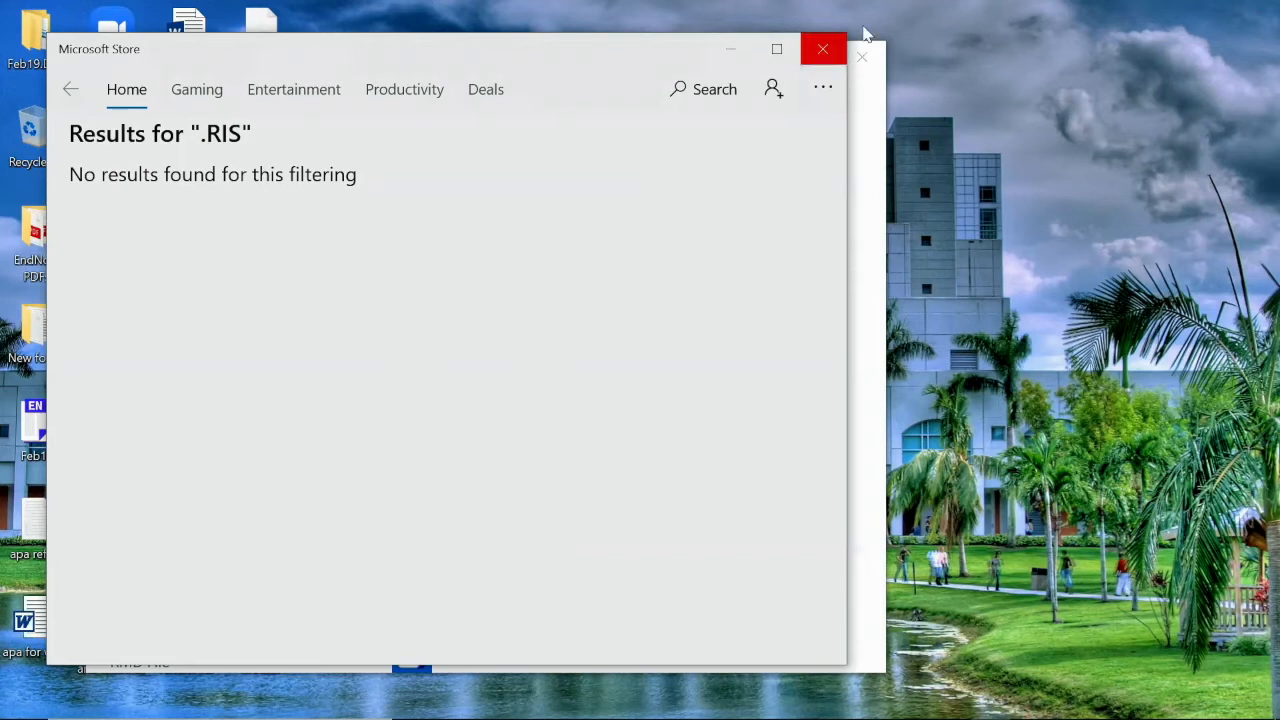
click(824, 52)
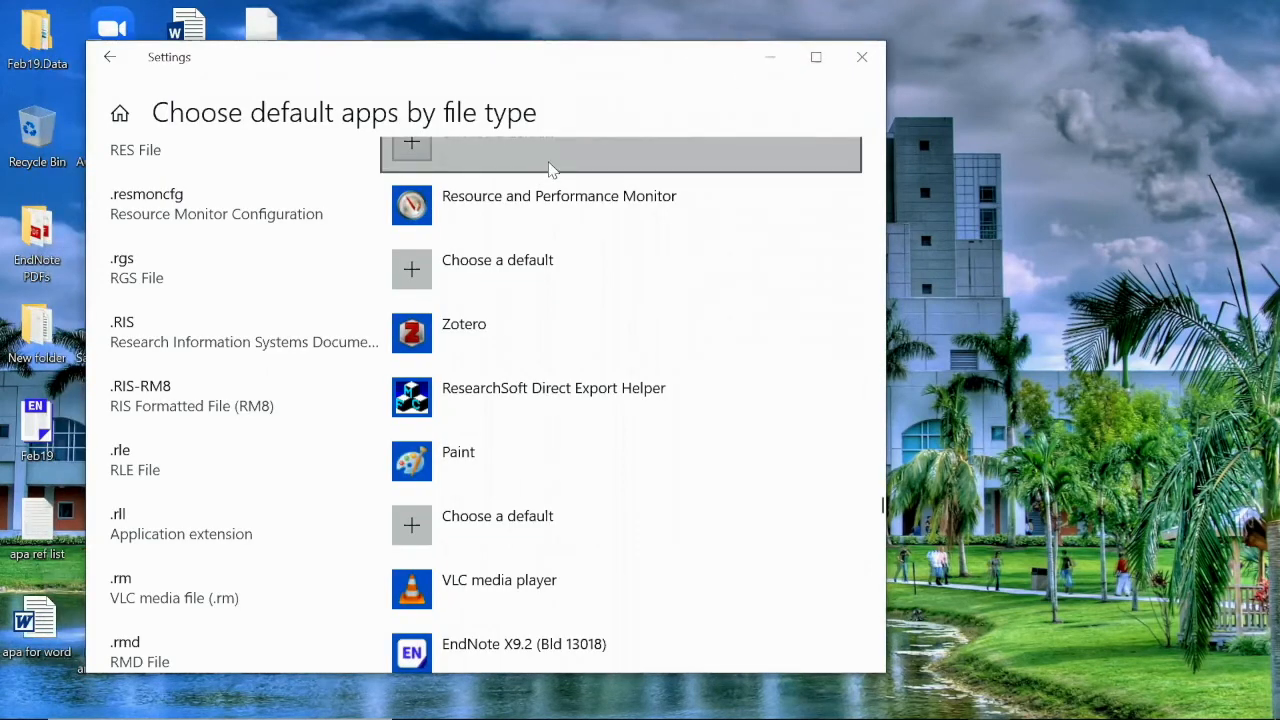
scroll(560, 165, up, 1)
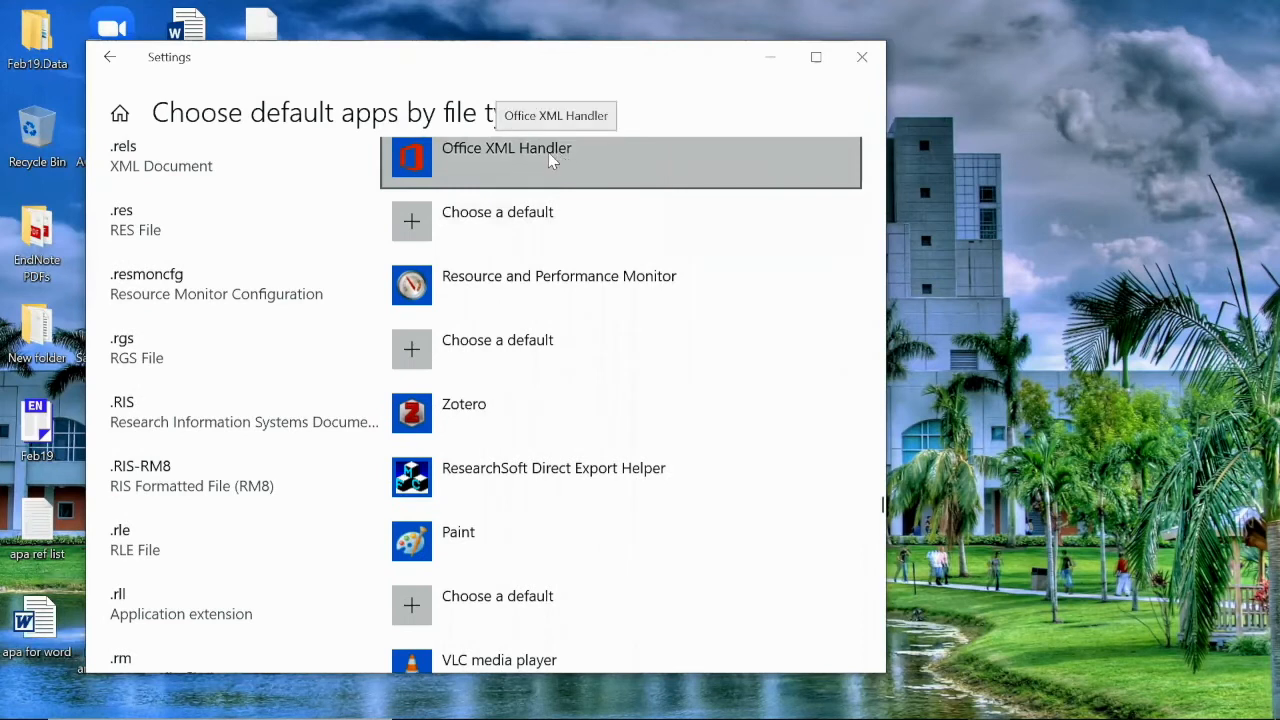
Minimize Windows Settings and return to Mendeley Desktop on the Grad Students & Stress folder
click(768, 57)
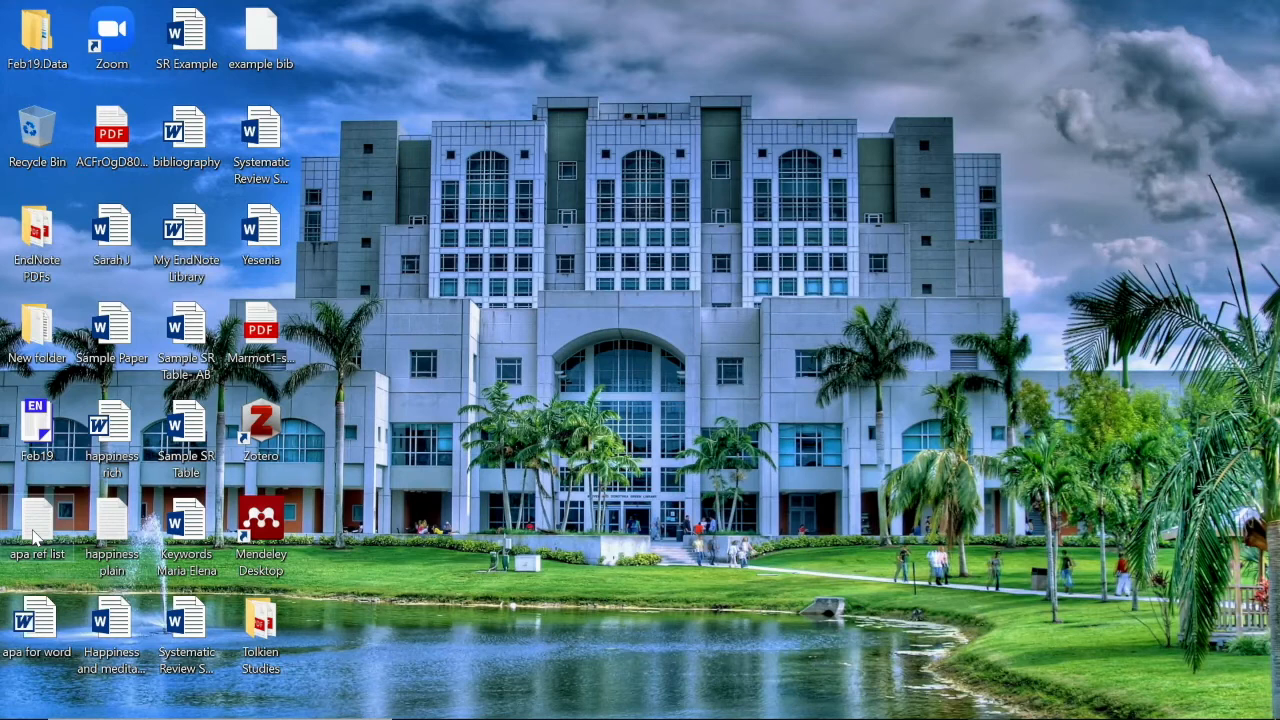
mouse_move(24, 700)
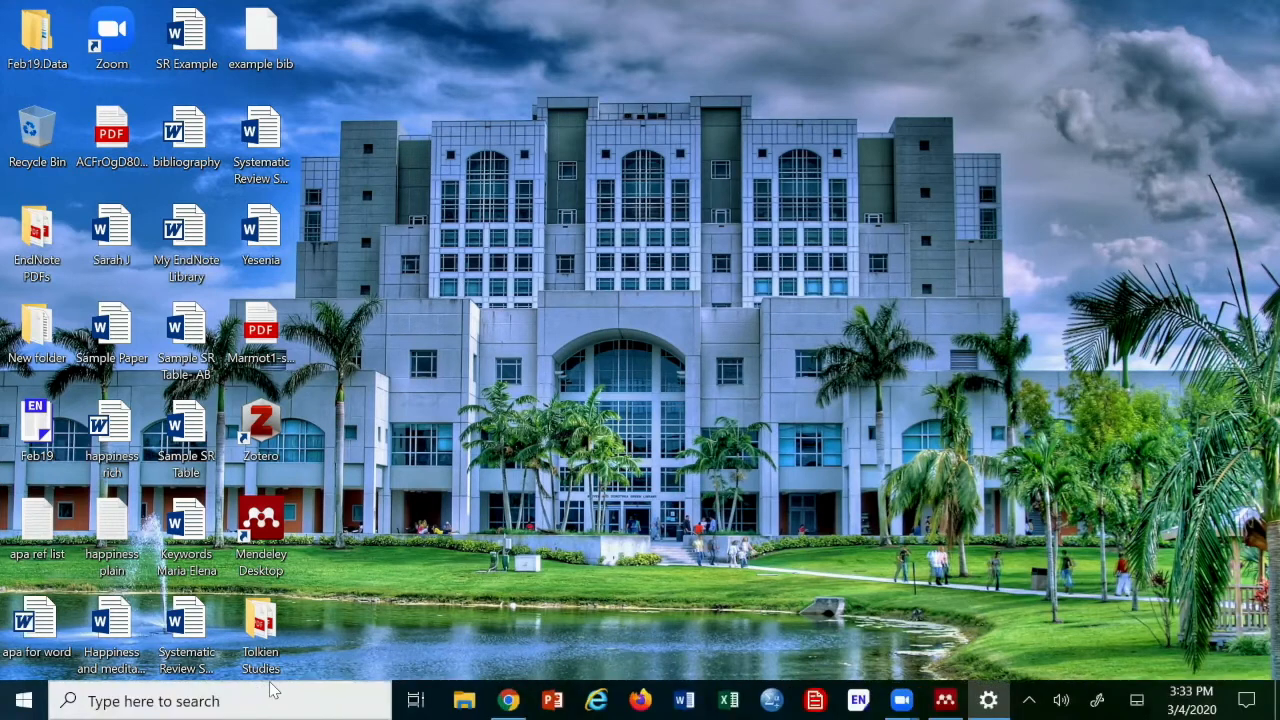
click(24, 700)
click(24, 700)
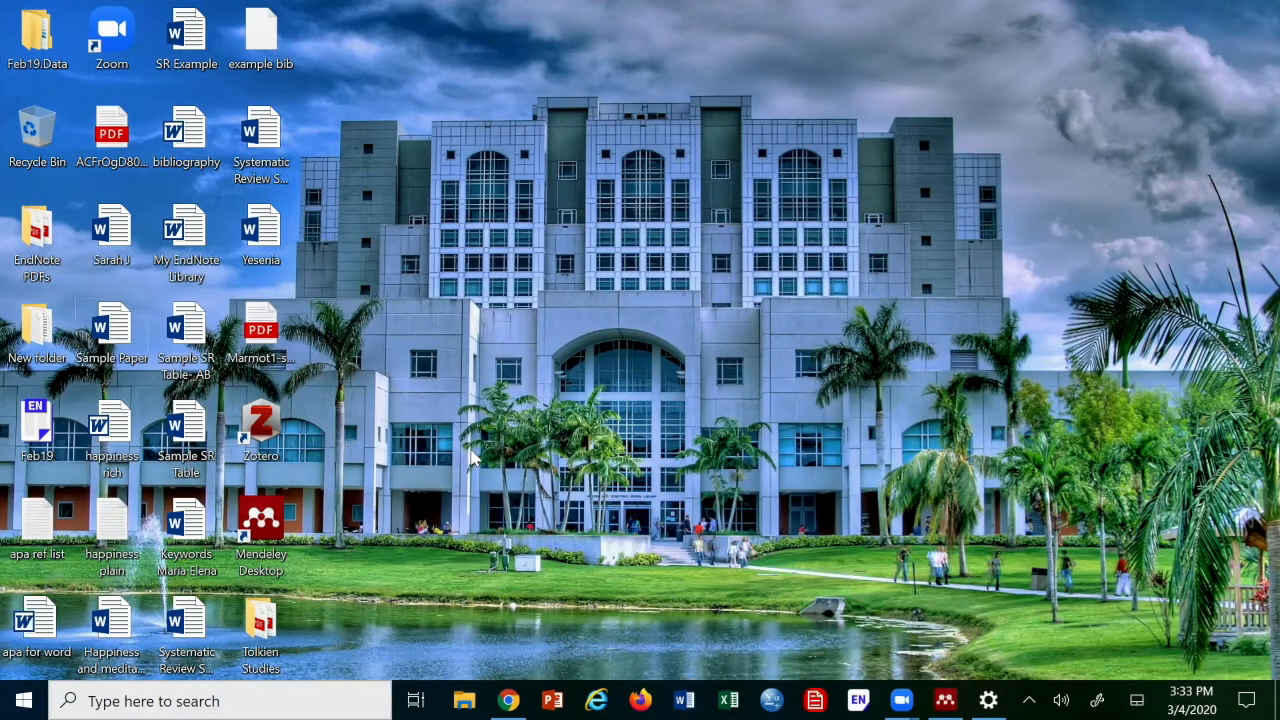
click(945, 700)
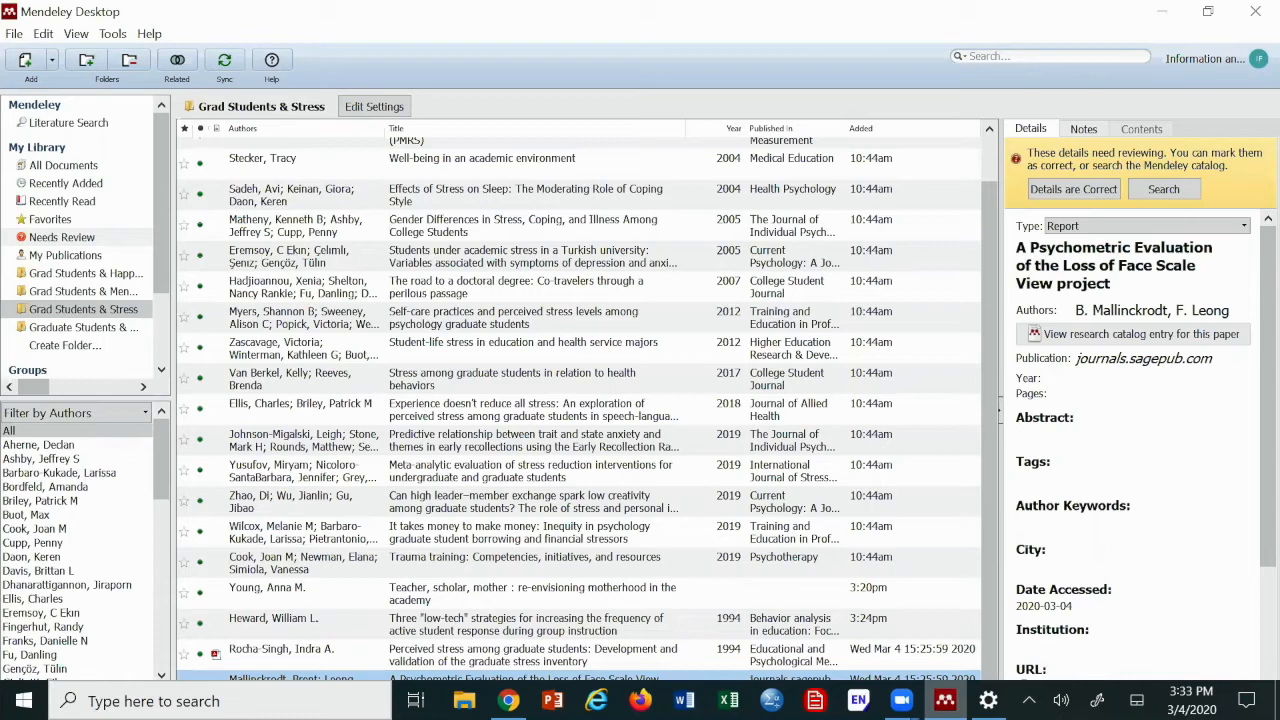
Restore Mendeley to a smaller window, reposition it on the desktop, and scroll the library pane
click(1208, 11)
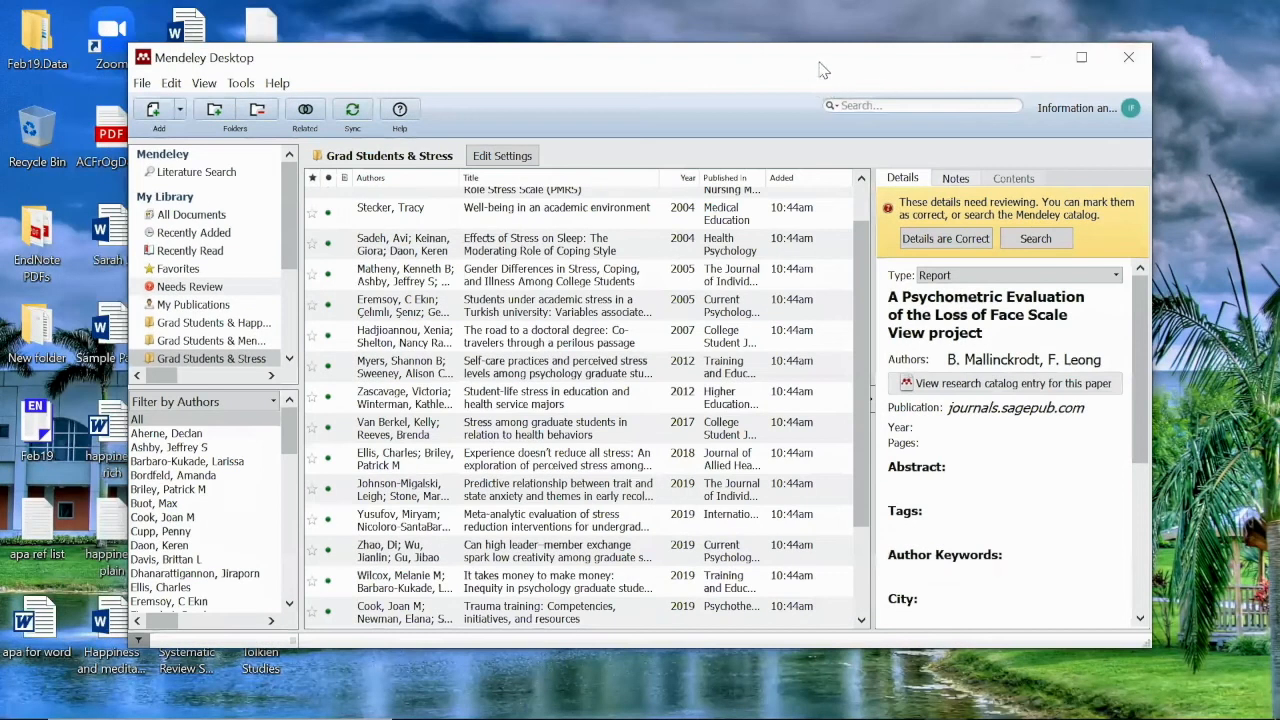
drag(816, 70, 911, 49)
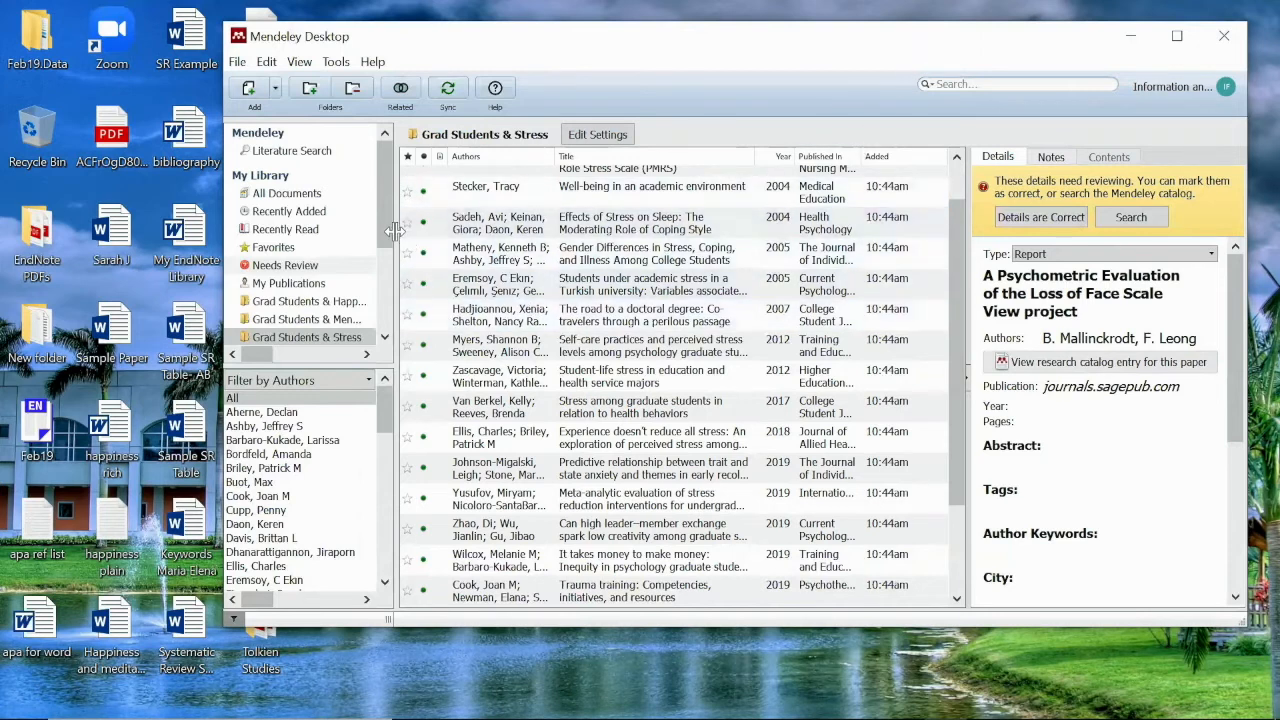
scroll(381, 243, down, 3)
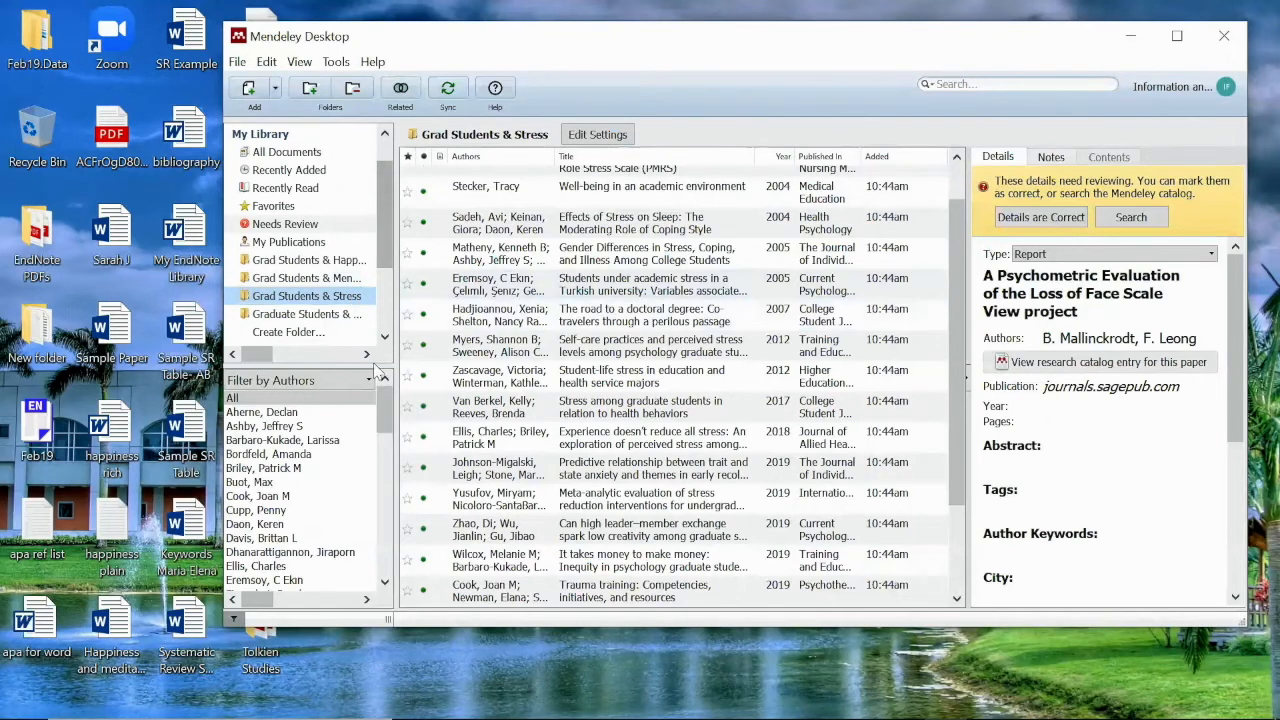
Drag the desktop Marmot1 PDF into Grad Students & Stress, creating Marmot's 2005 Lancet entry
drag(520, 45, 645, 32)
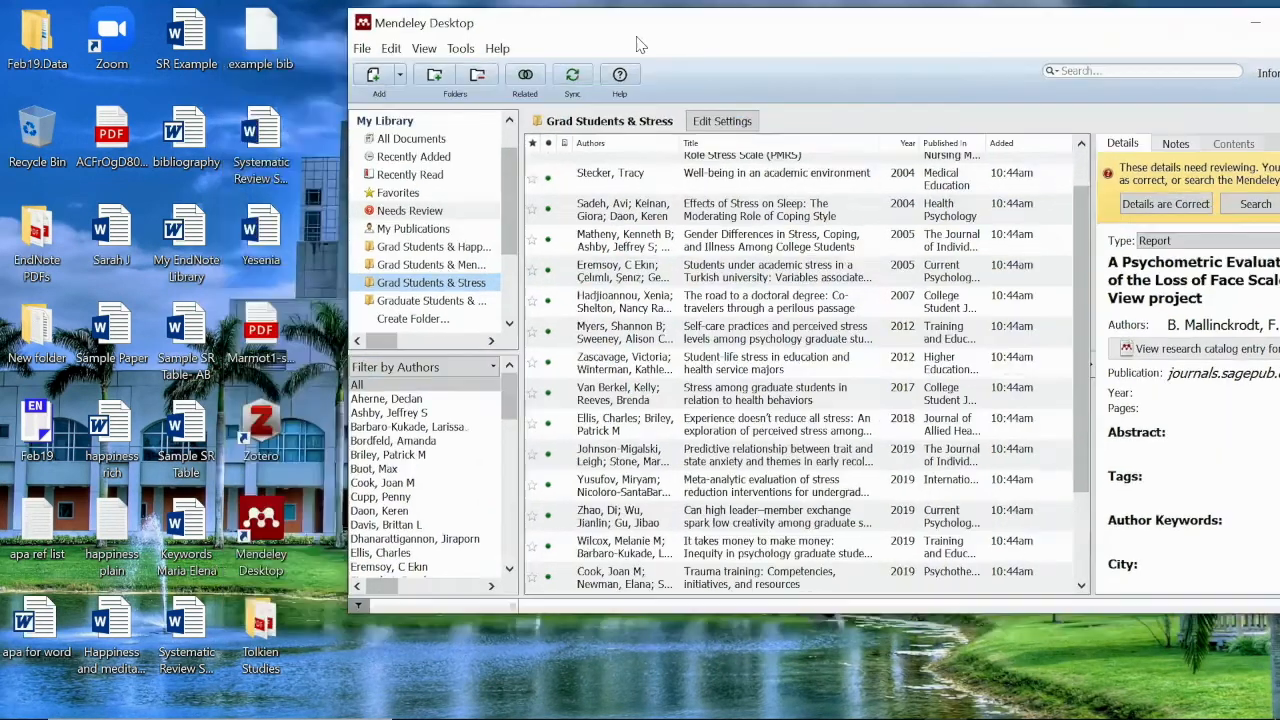
drag(265, 325, 280, 298)
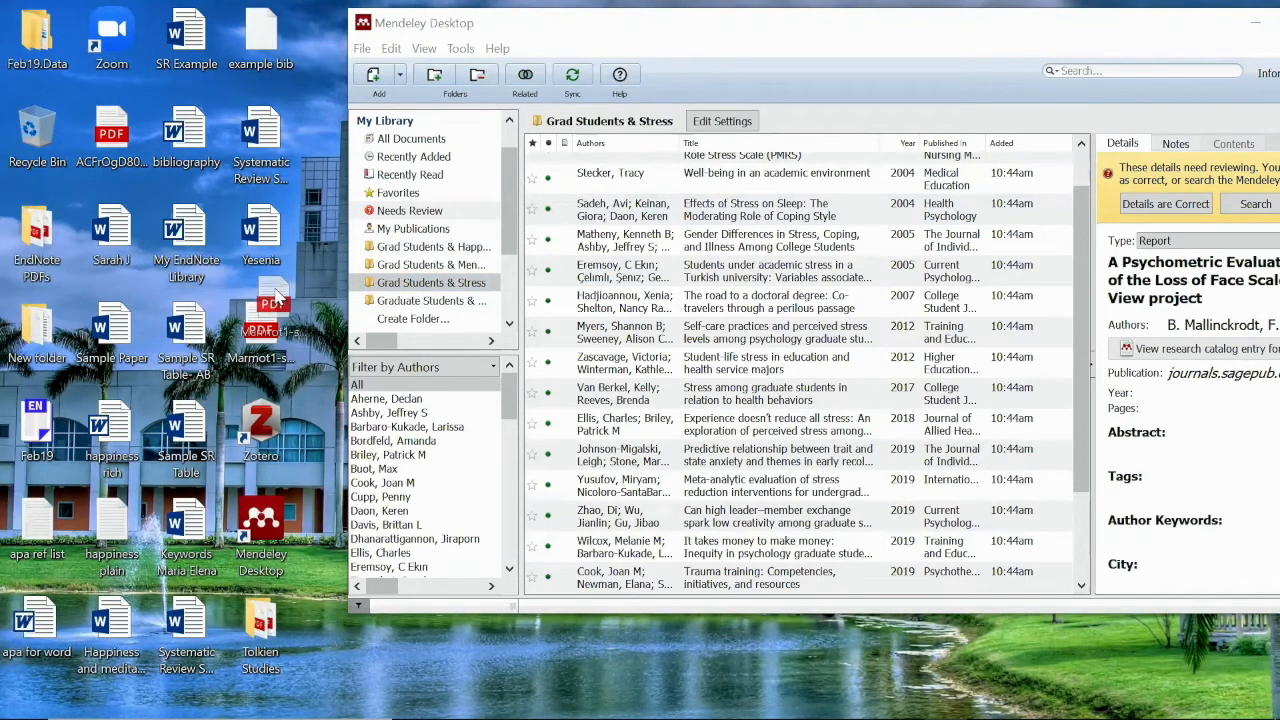
drag(280, 298, 640, 282)
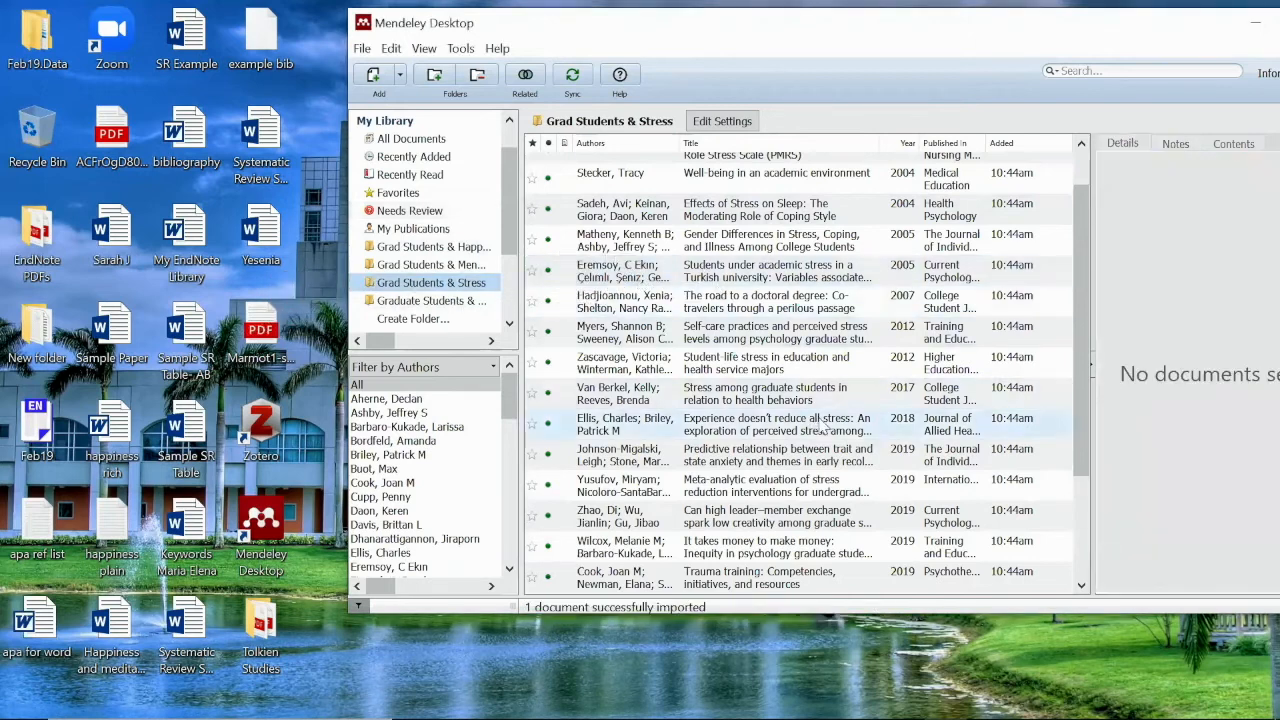
scroll(825, 441, down, 2)
click(771, 573)
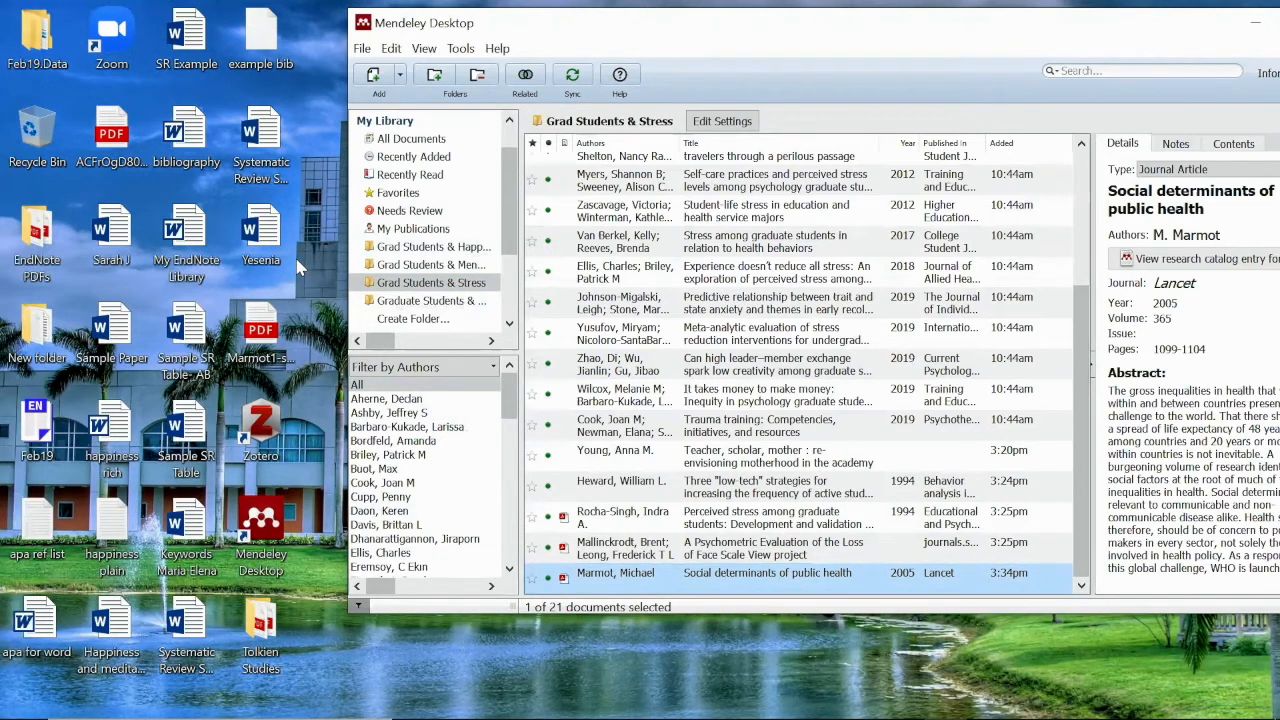
click(268, 332)
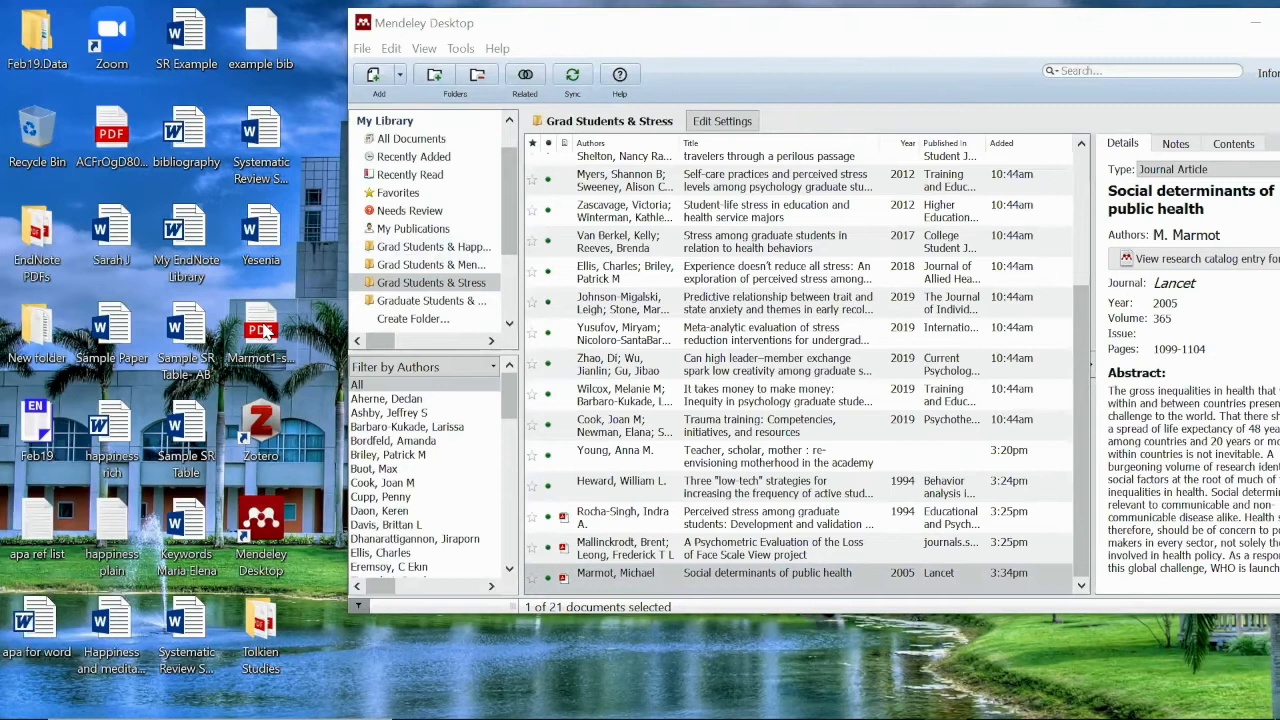
drag(268, 332, 320, 445)
click(613, 582)
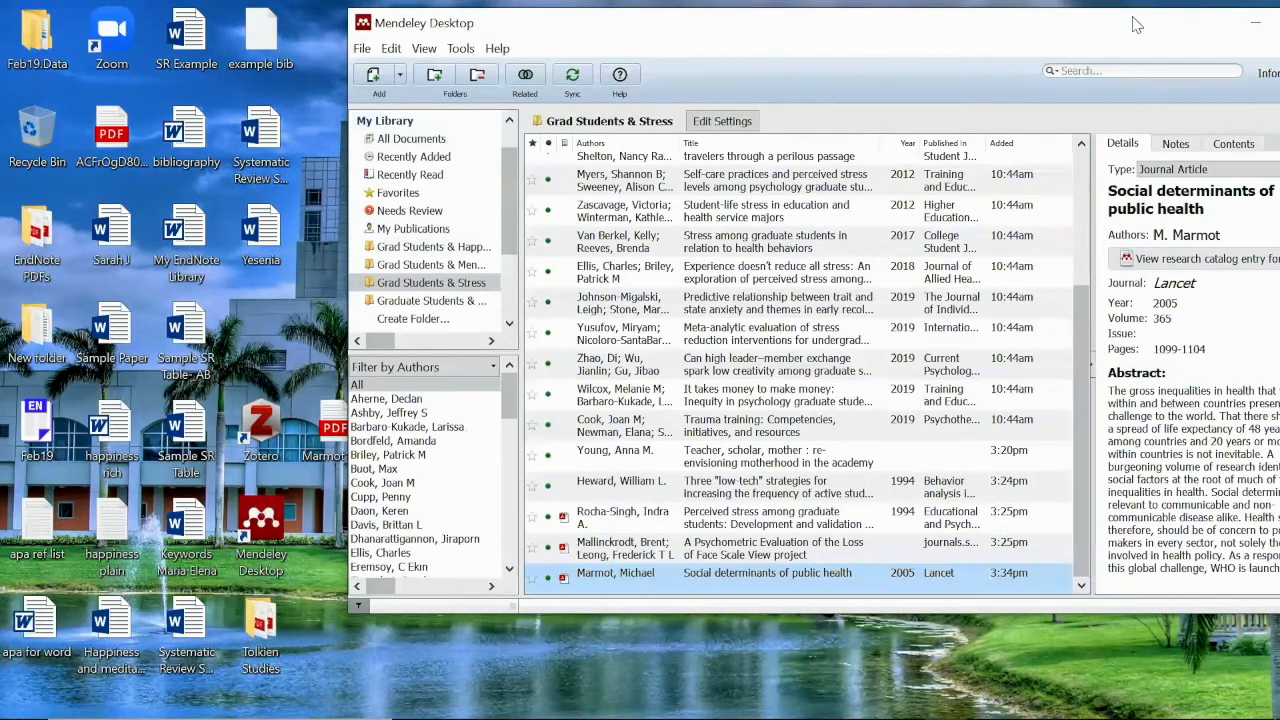
Minimize Mendeley and bring Chrome with the EBSCOhost save page to the front
click(1252, 24)
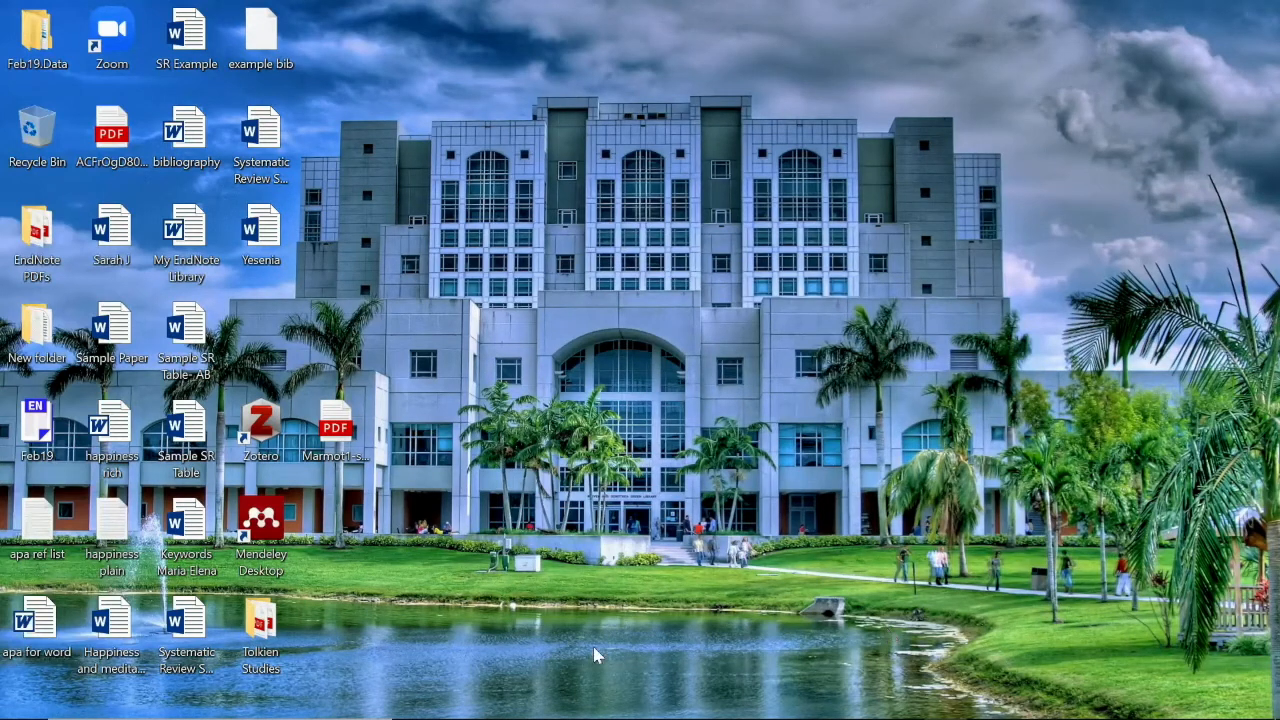
mouse_move(509, 716)
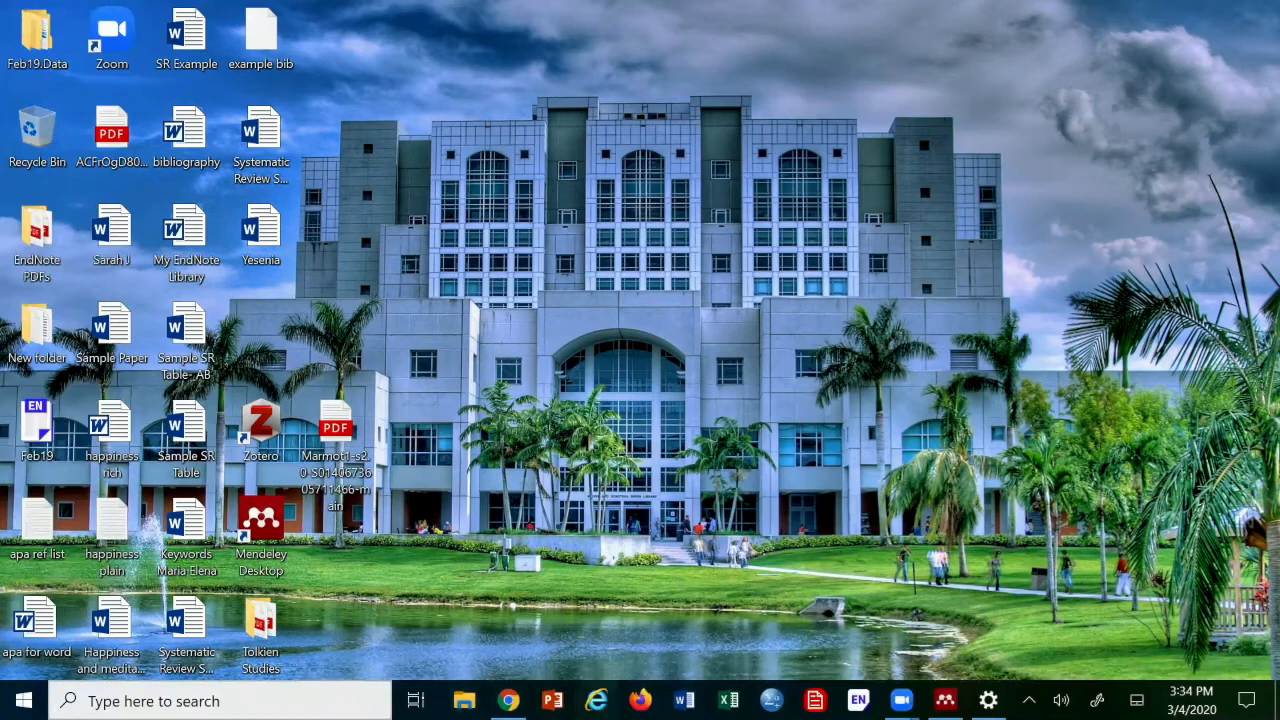
click(509, 700)
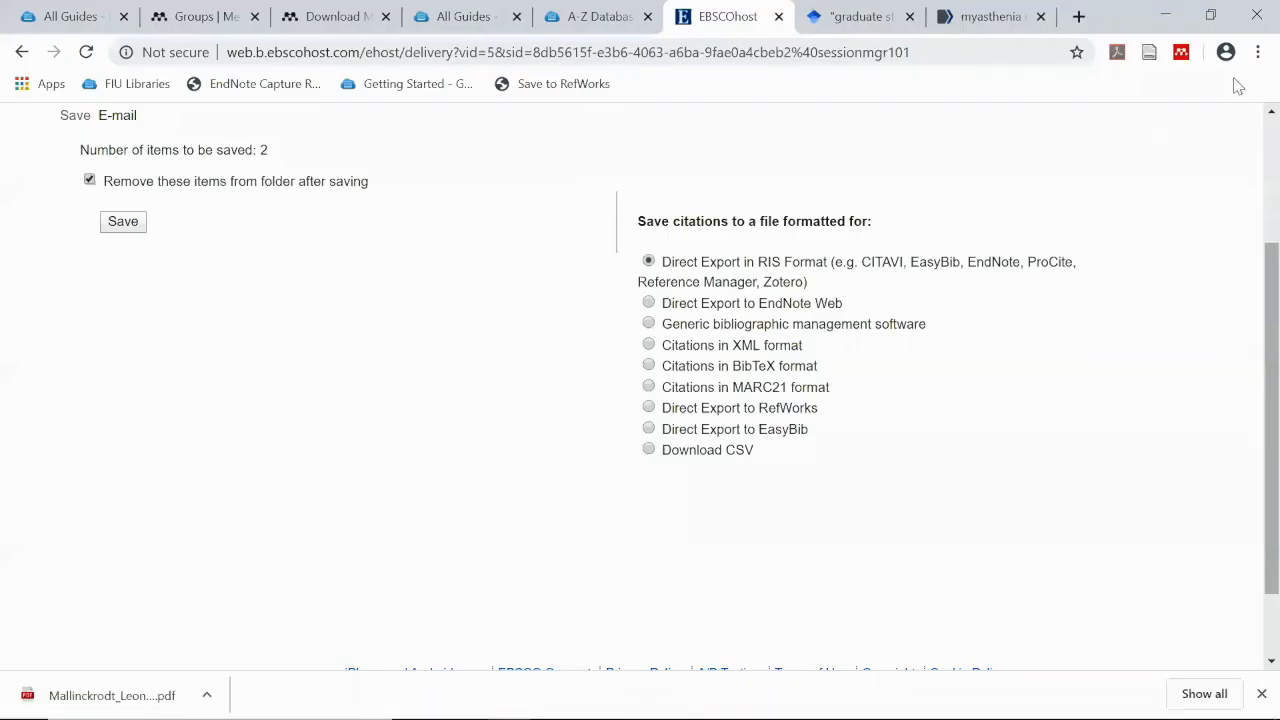
Shrink the Chrome window and close the leftover search tab and the EBSCOhost tab
click(1206, 18)
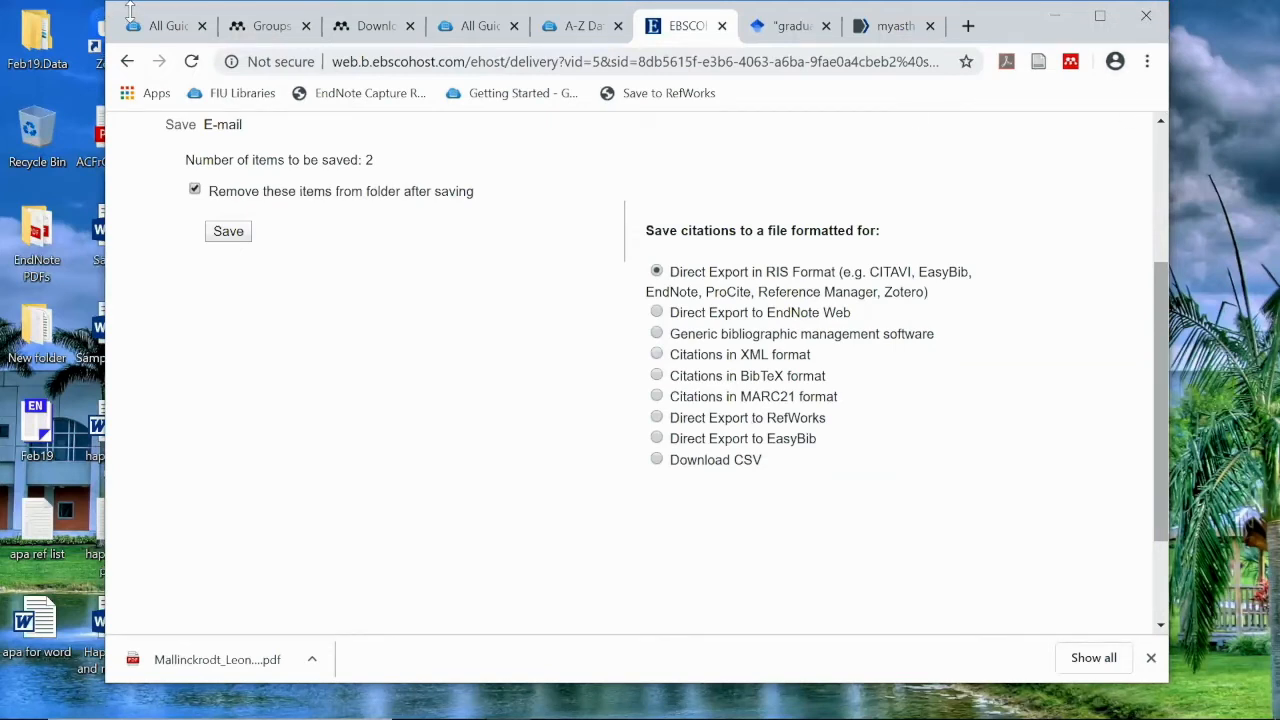
drag(130, 2, 140, 160)
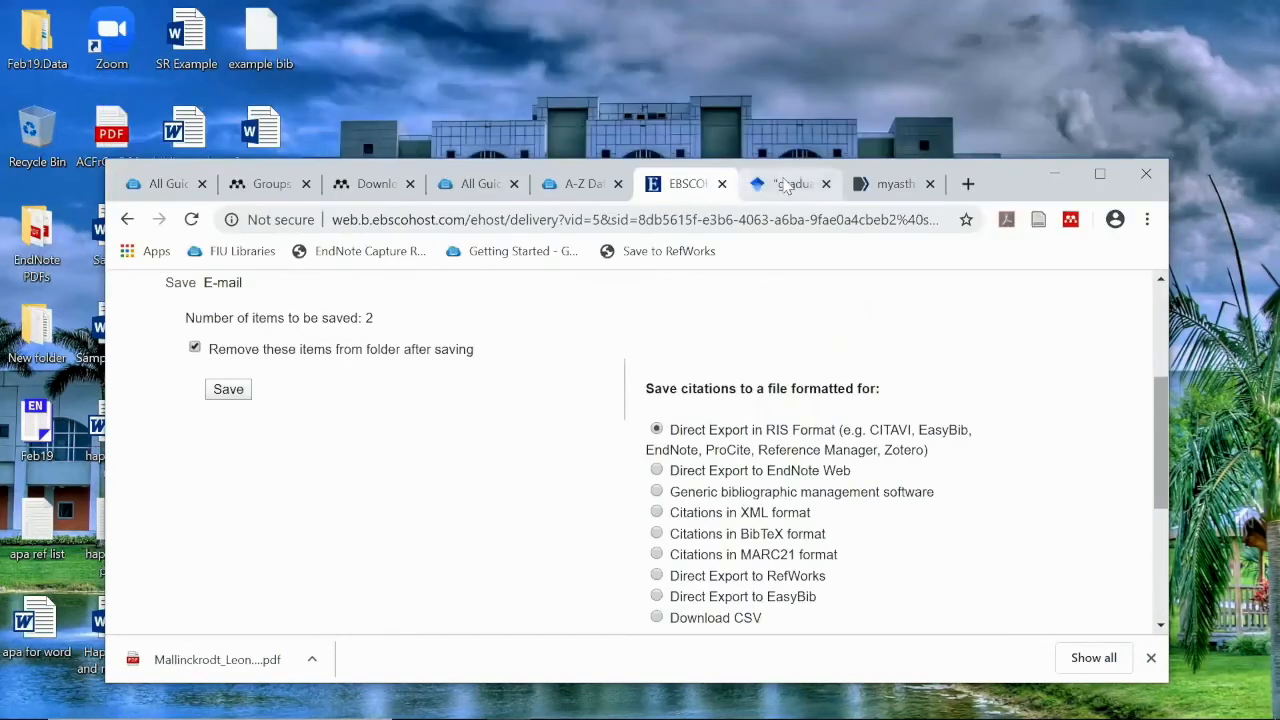
click(828, 185)
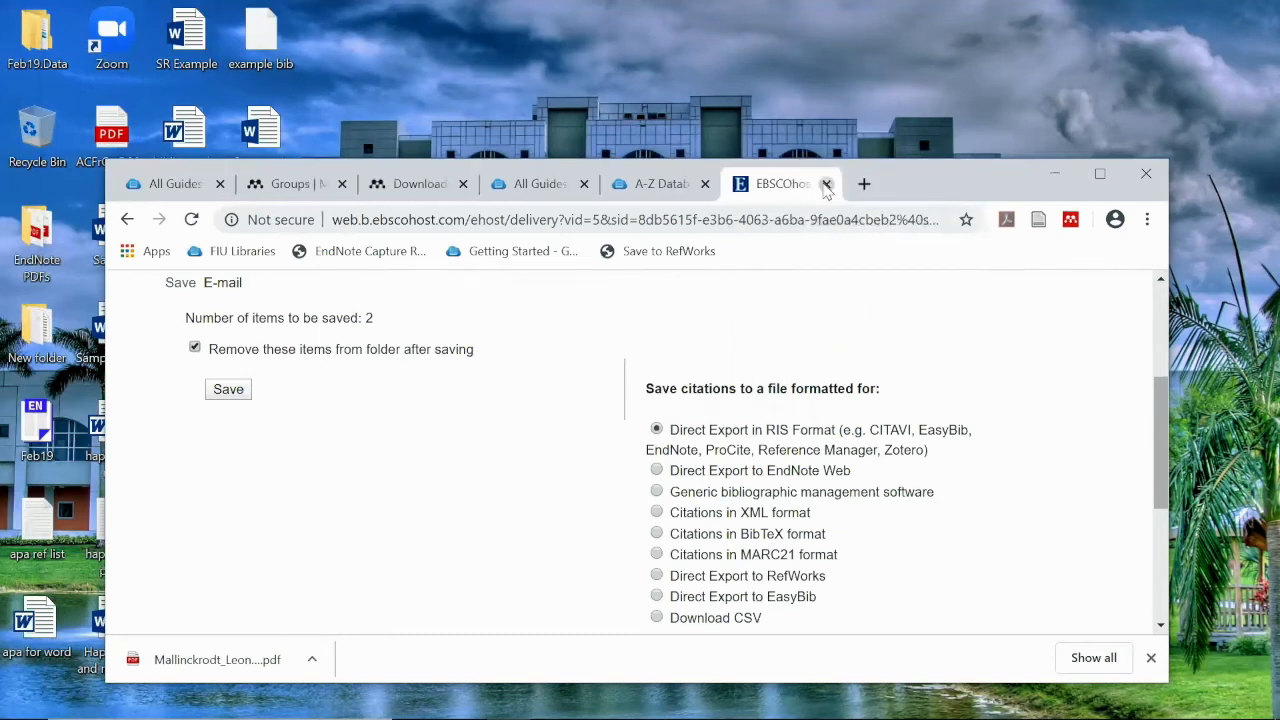
click(827, 185)
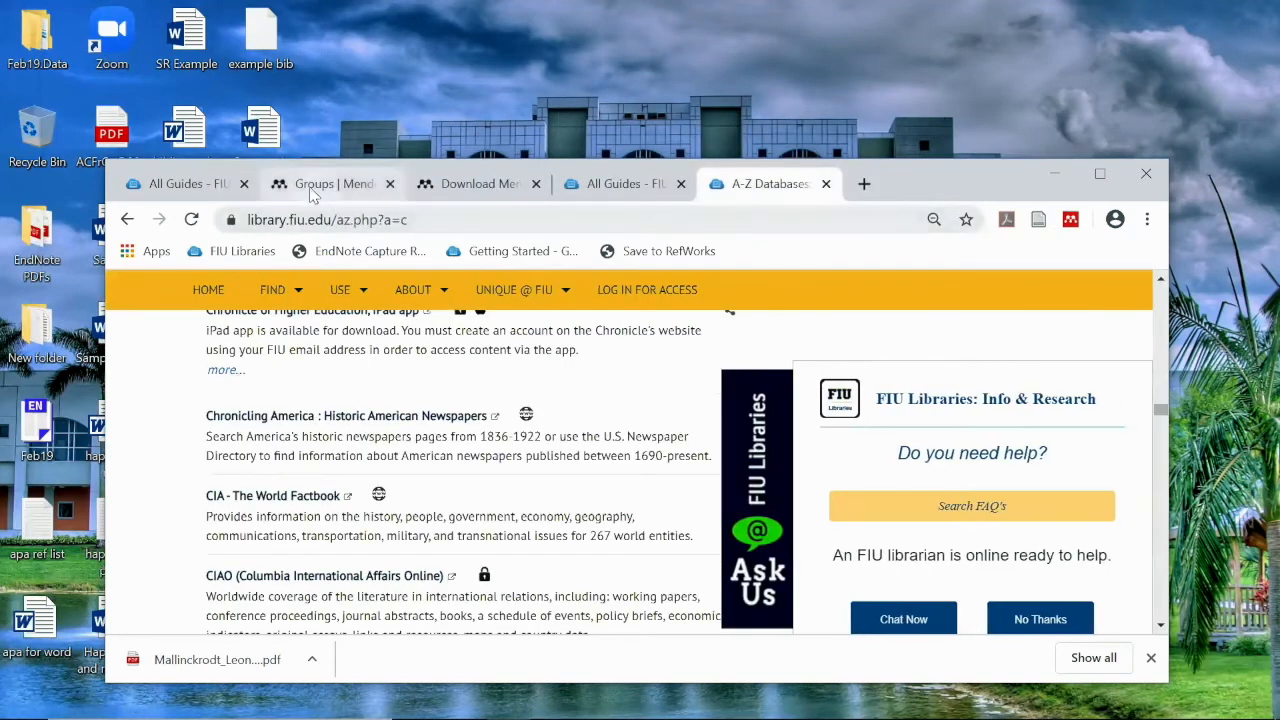
Open the Mendeley web library and drag the desktop PDF into it to upload it
click(315, 186)
click(409, 309)
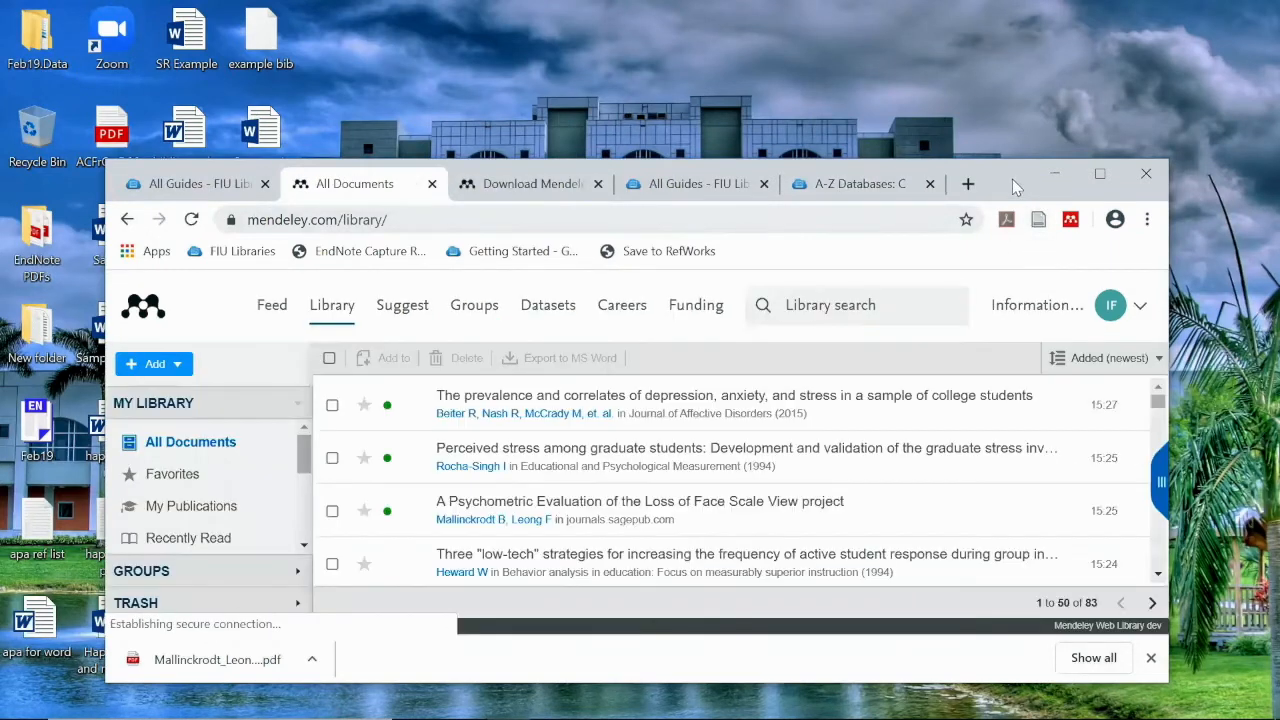
drag(1013, 174, 1241, 114)
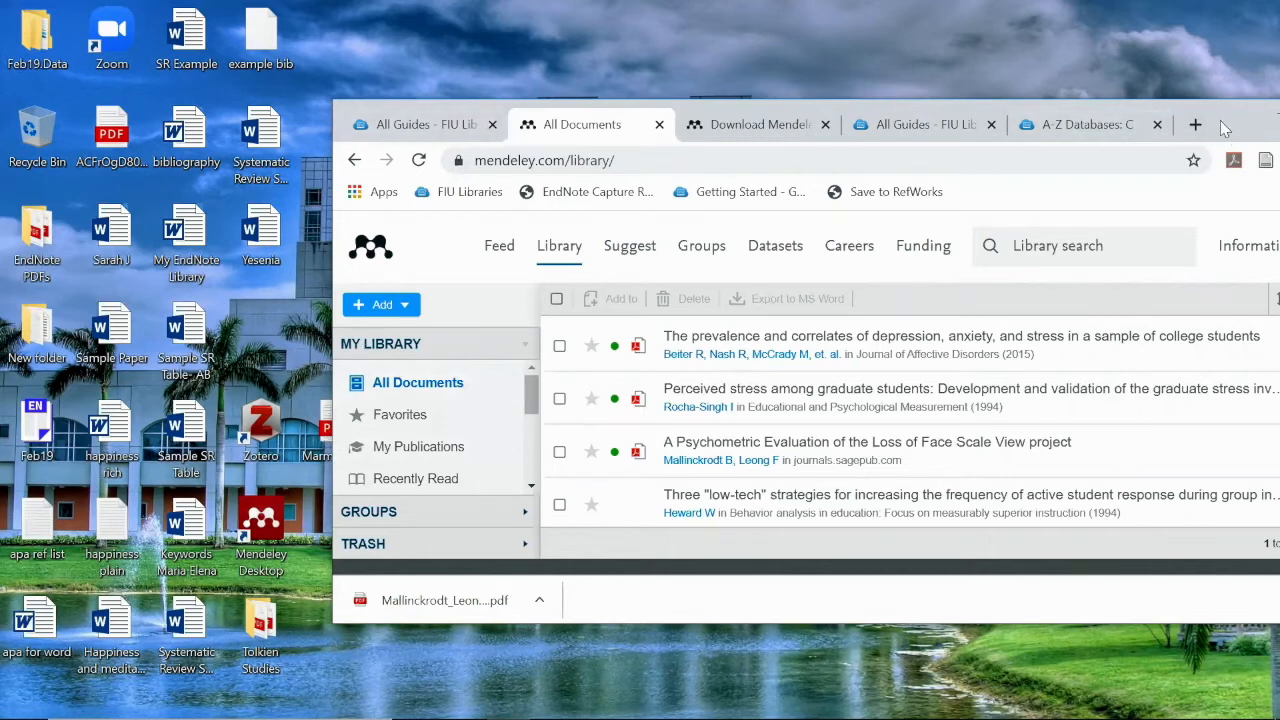
drag(1220, 113, 1224, 96)
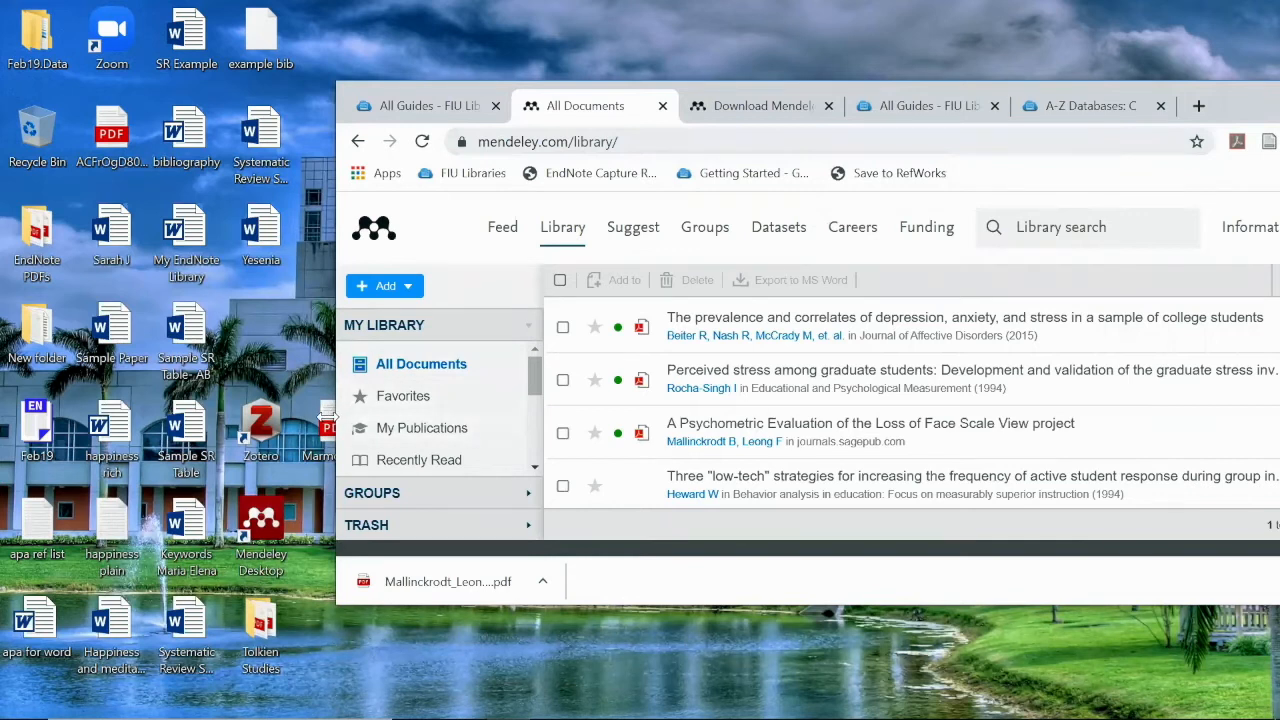
drag(330, 425, 641, 474)
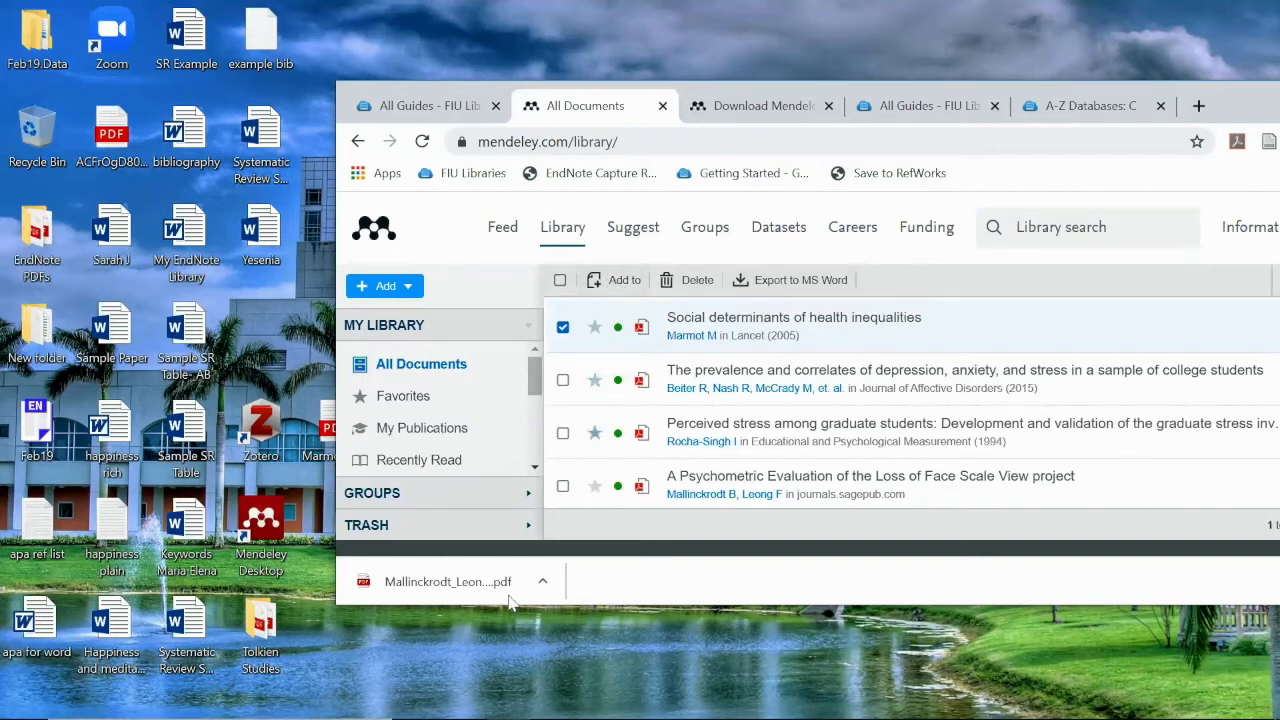
mouse_move(464, 718)
click(945, 700)
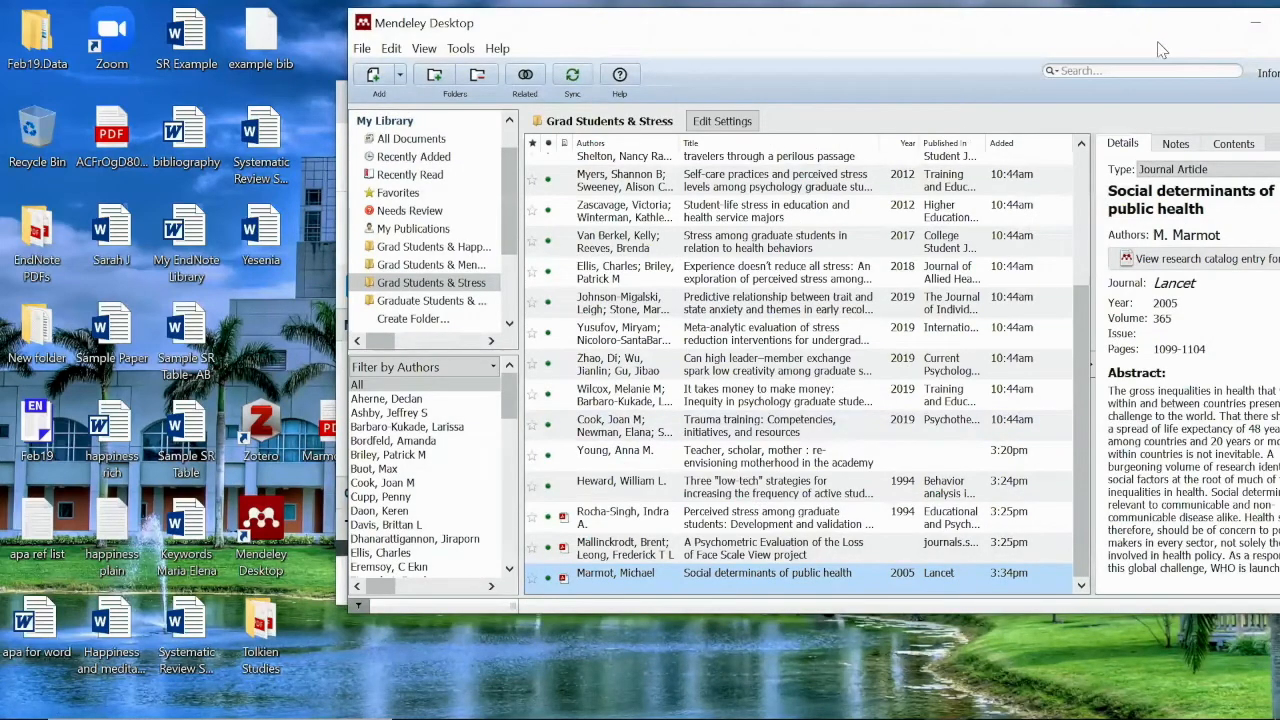
Move the Mendeley Desktop window, then start and cancel adding files
drag(1157, 28, 995, 135)
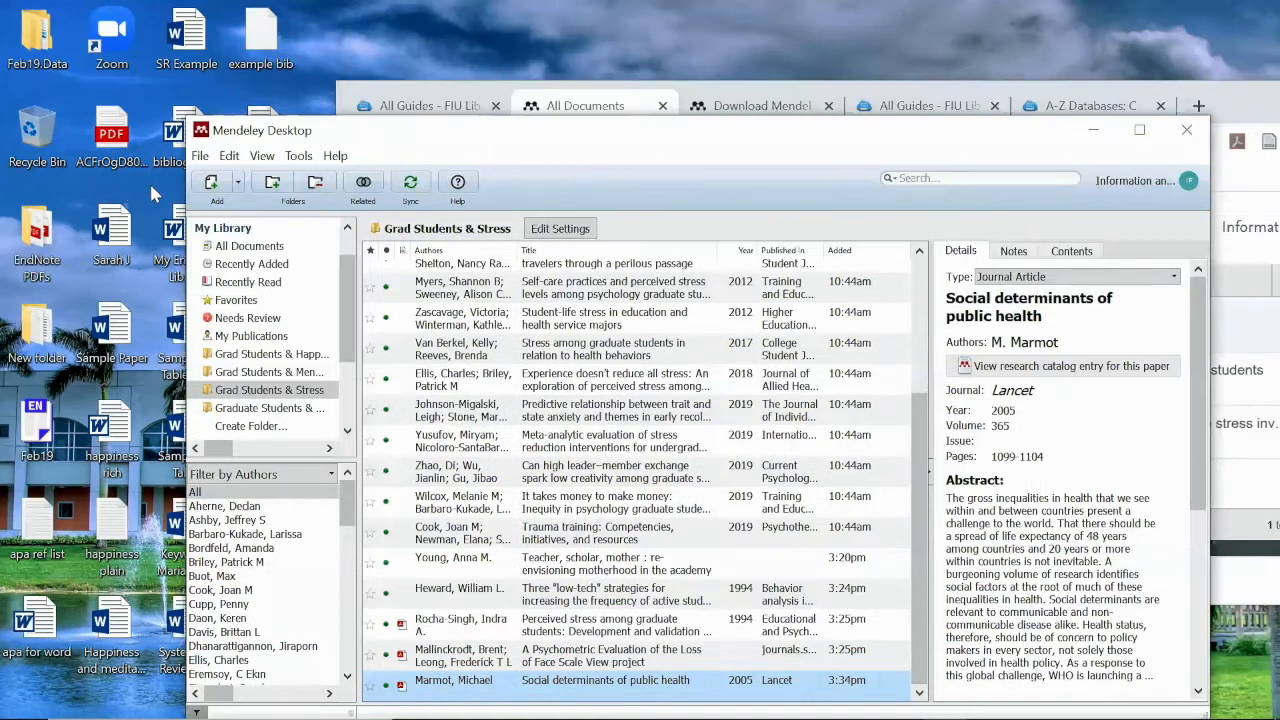
click(211, 182)
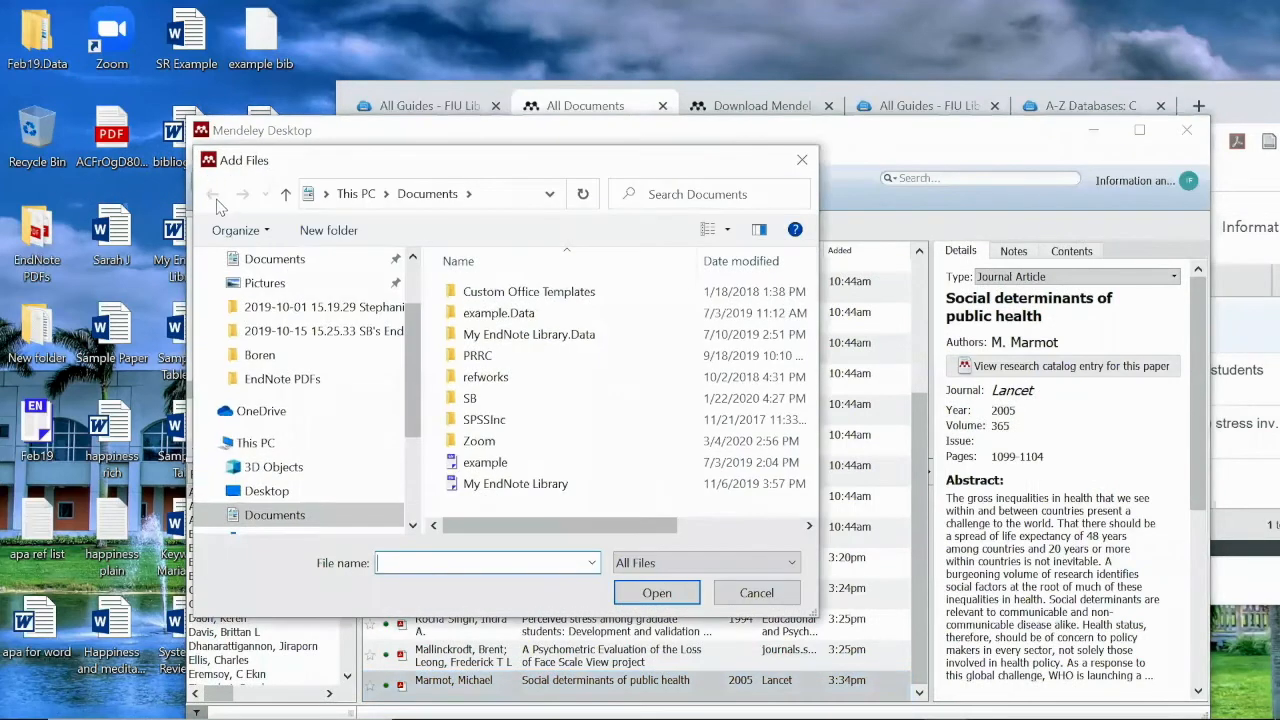
click(801, 160)
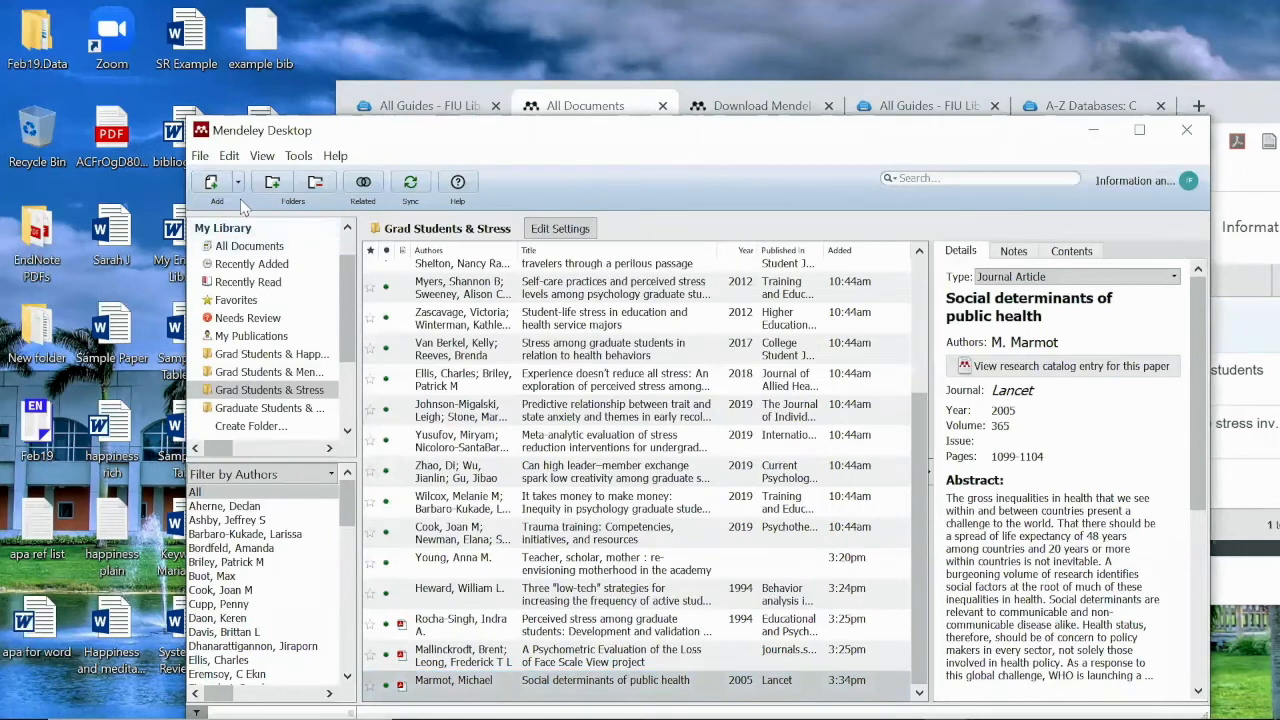
Open a blank Journal Article form via Add Entry Manually and scroll through its fields
click(237, 183)
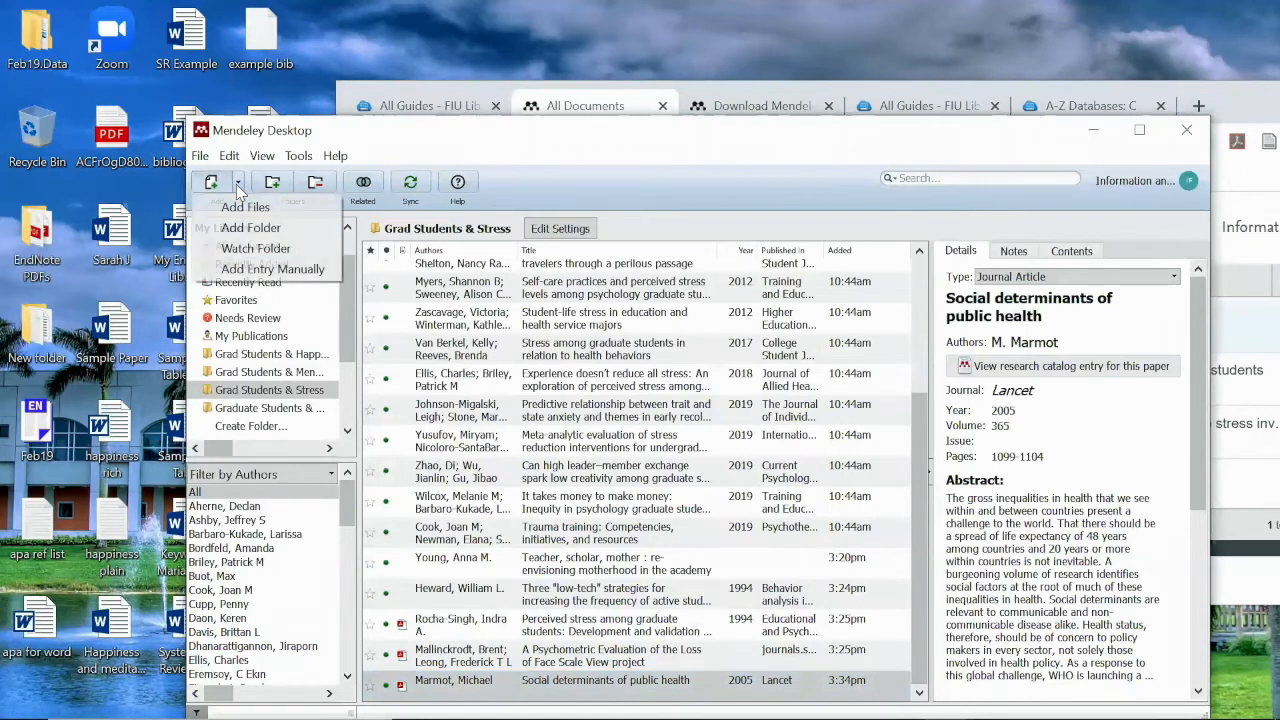
click(277, 270)
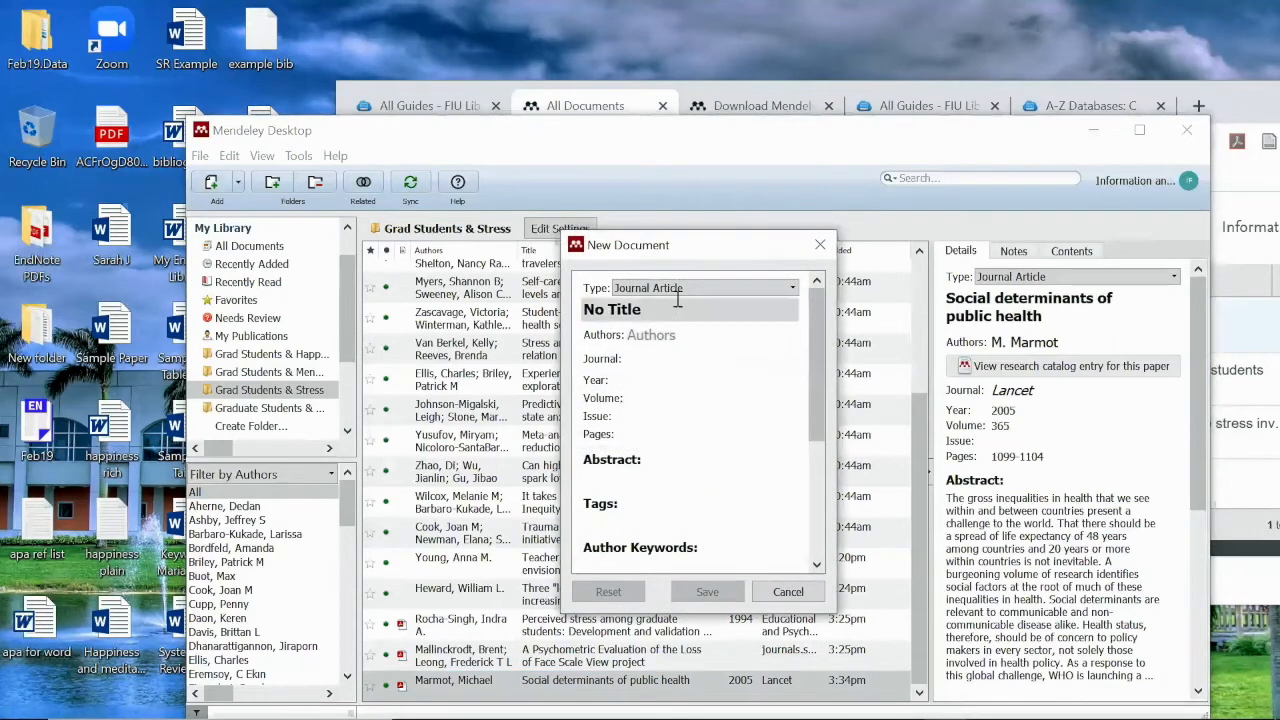
click(683, 289)
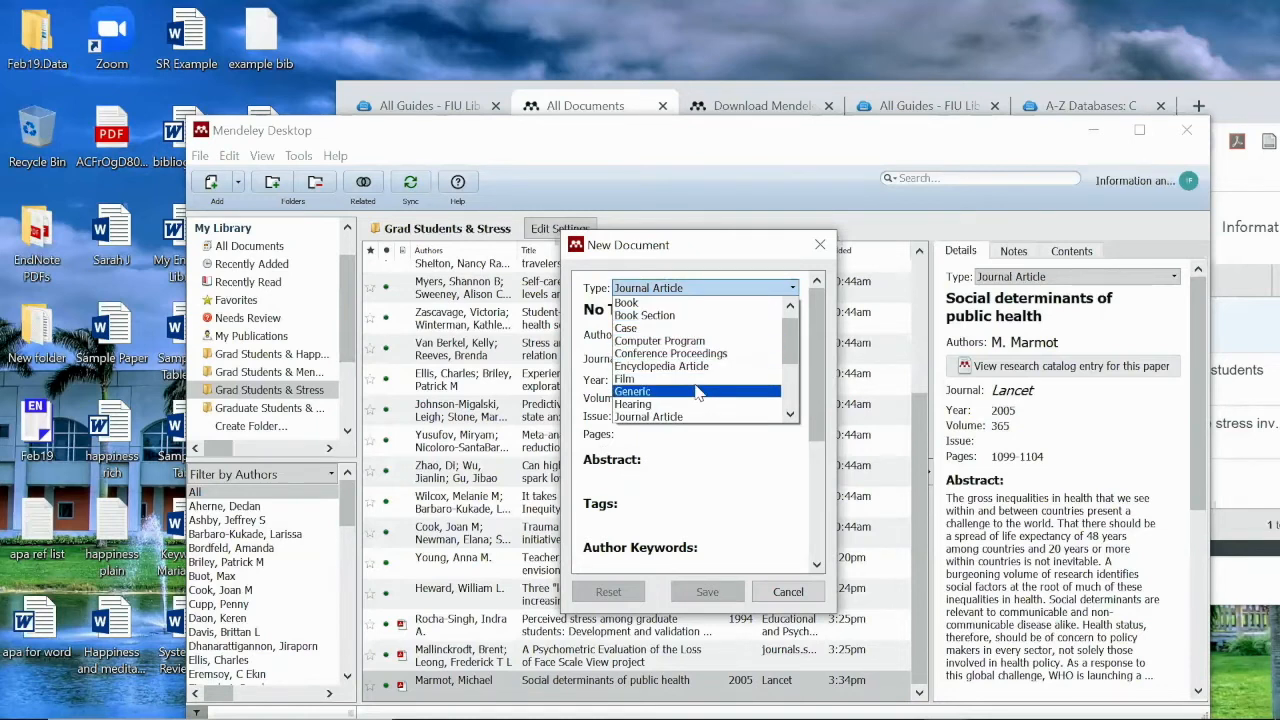
click(698, 417)
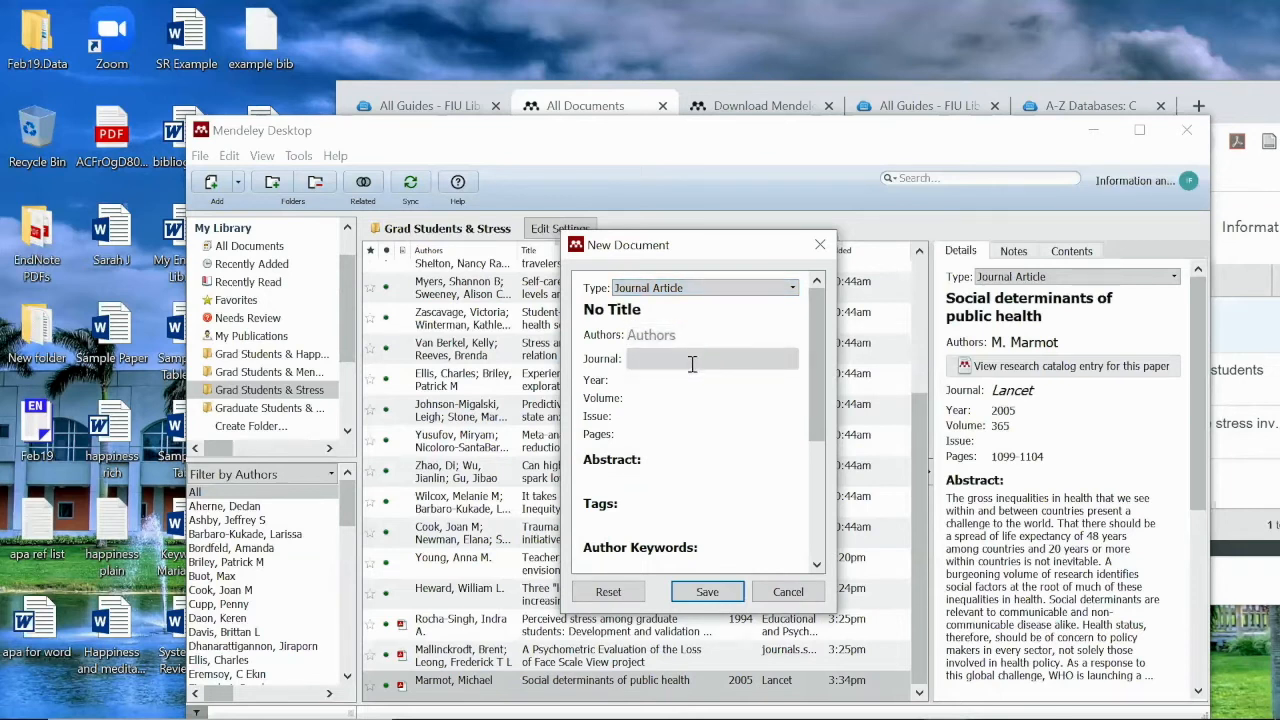
scroll(690, 415, down, 1)
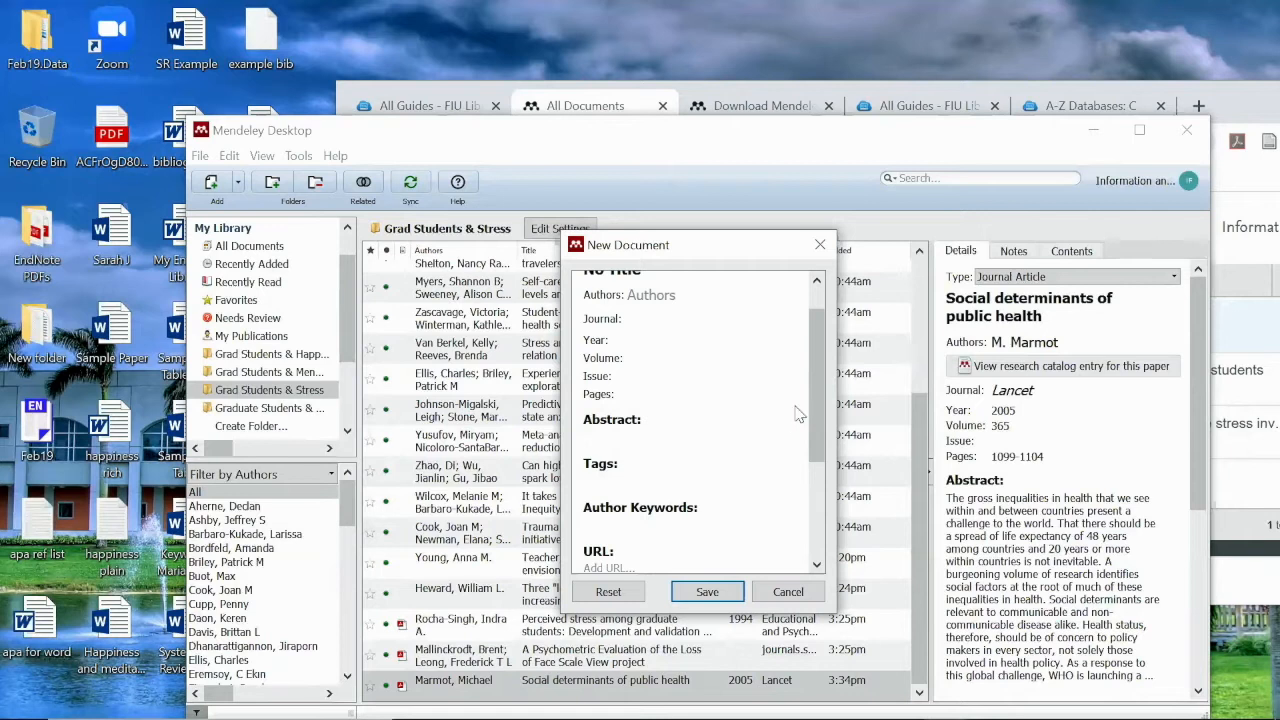
drag(818, 423, 819, 517)
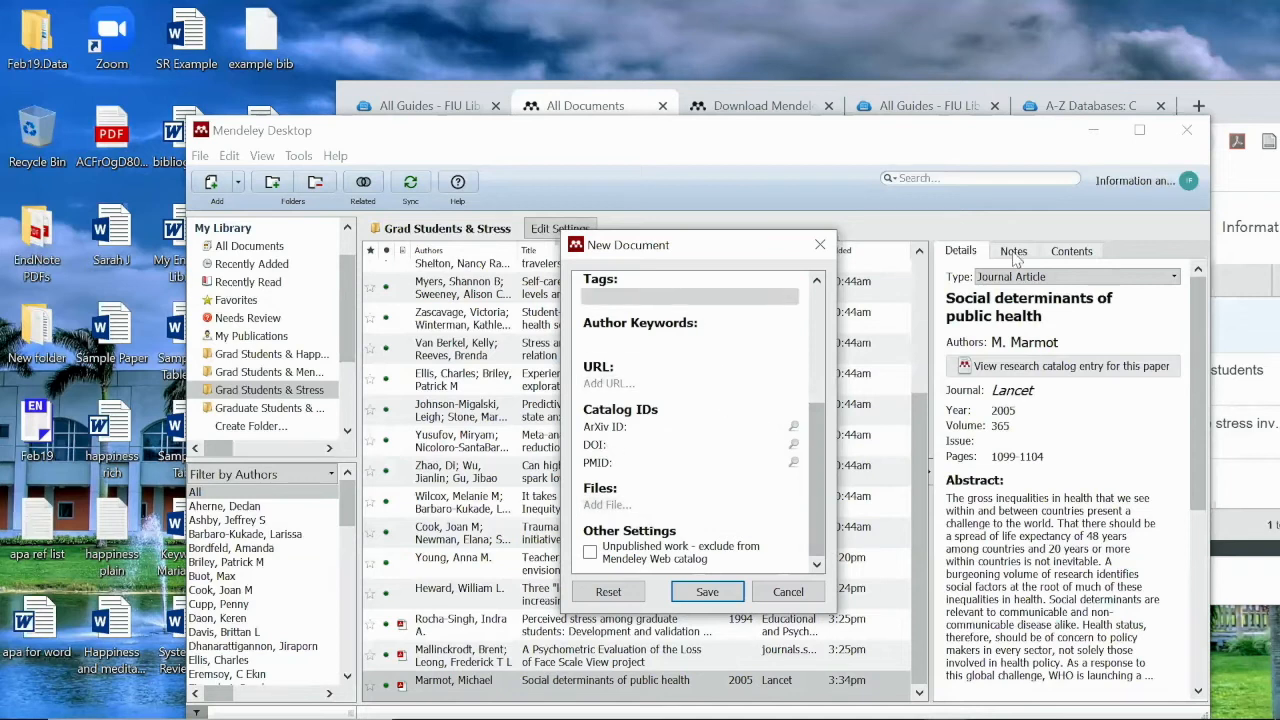
click(1231, 92)
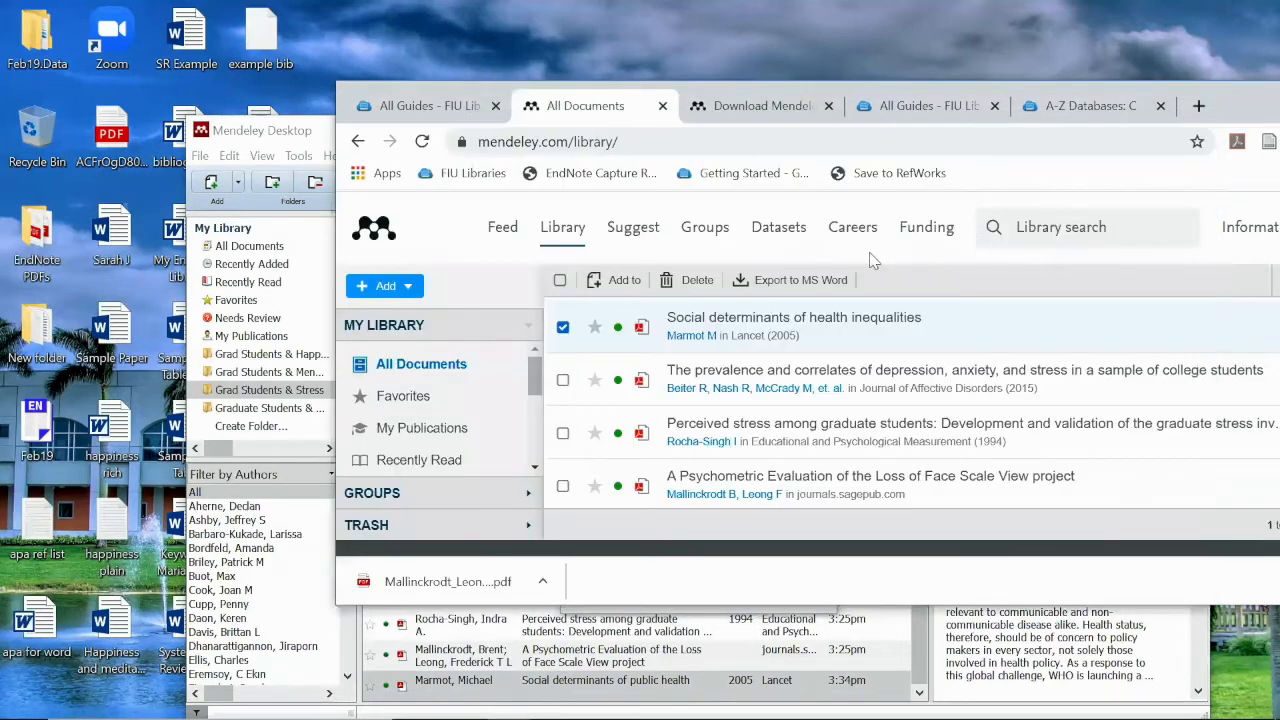
Look over the web library's Add options, then move and minimize the browser
click(410, 287)
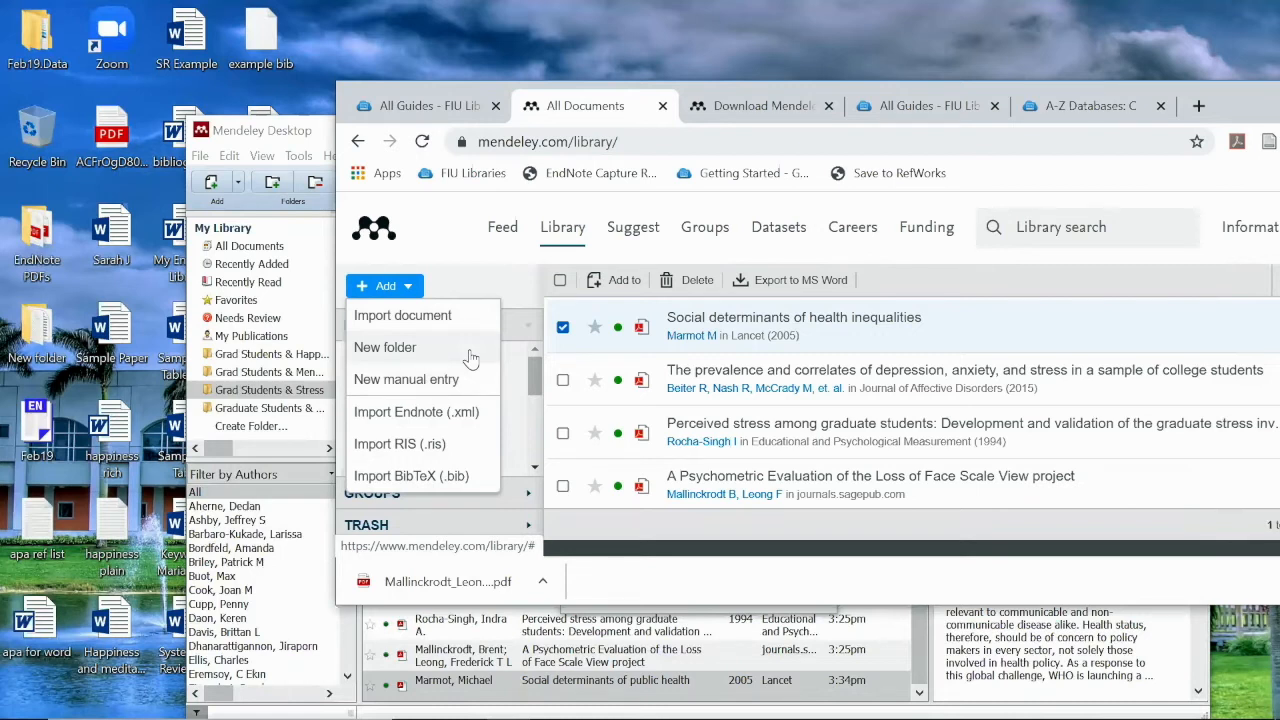
click(848, 318)
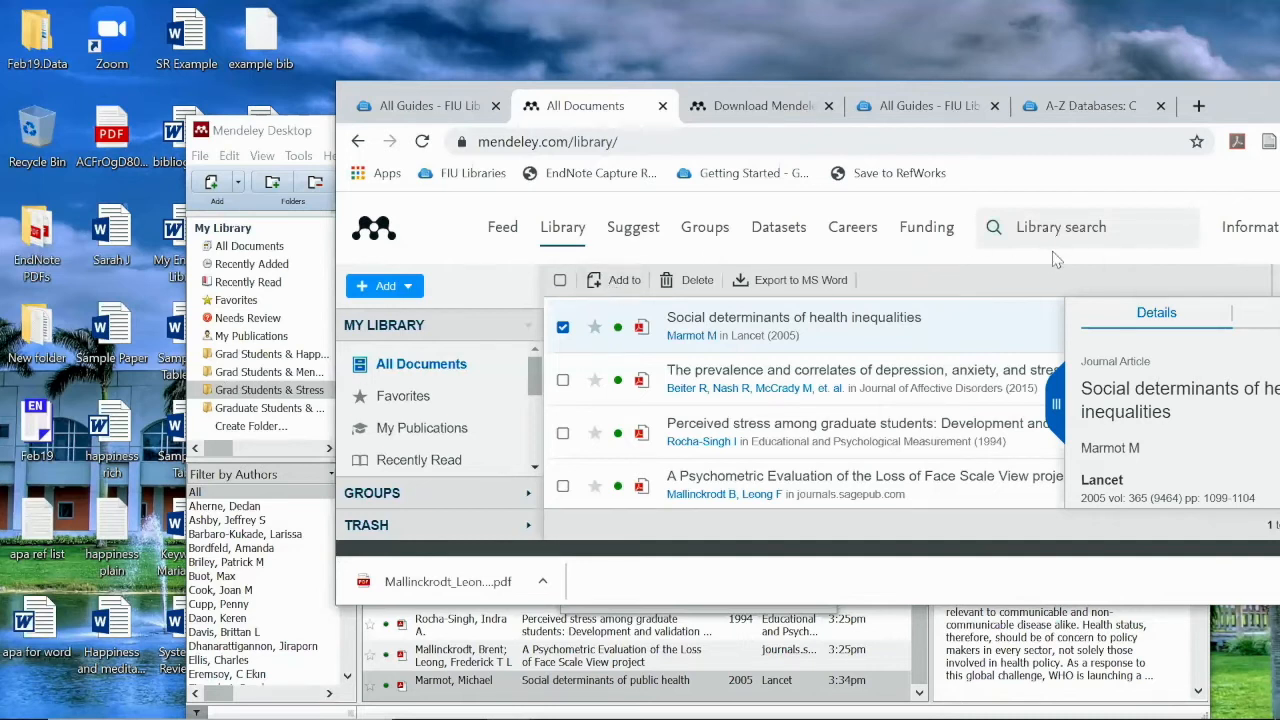
drag(1250, 98, 1091, 125)
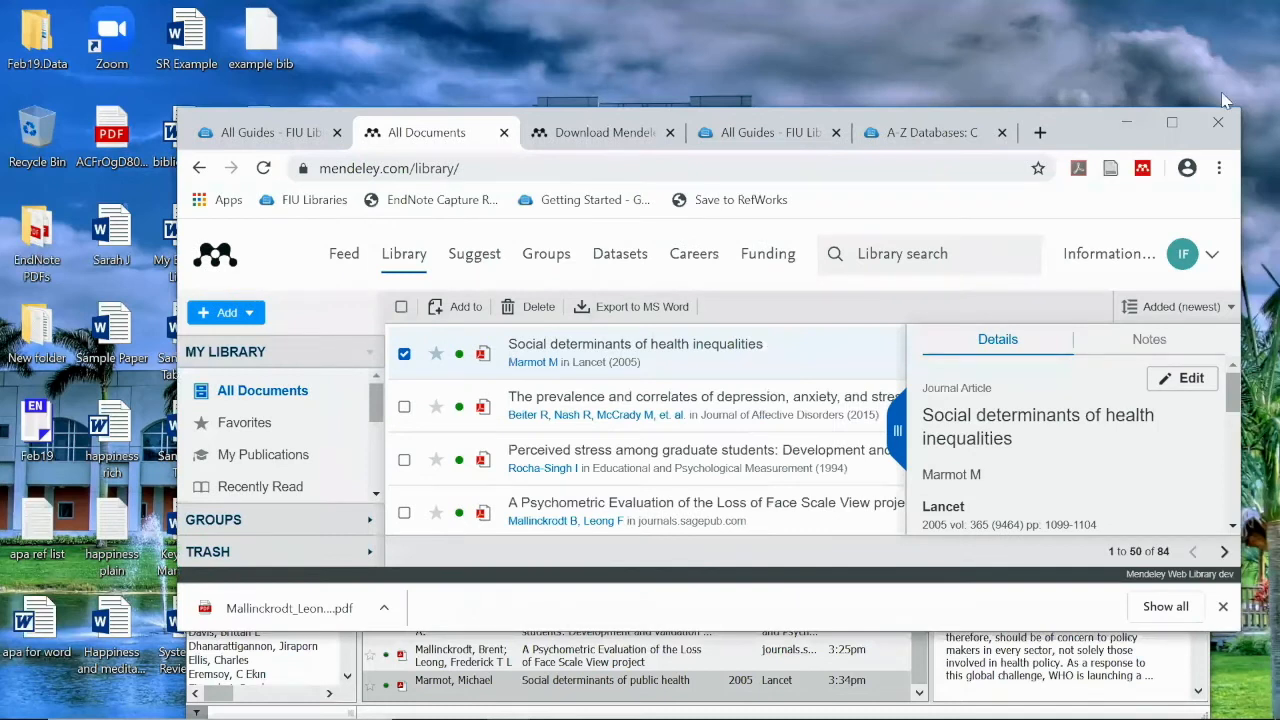
click(1127, 122)
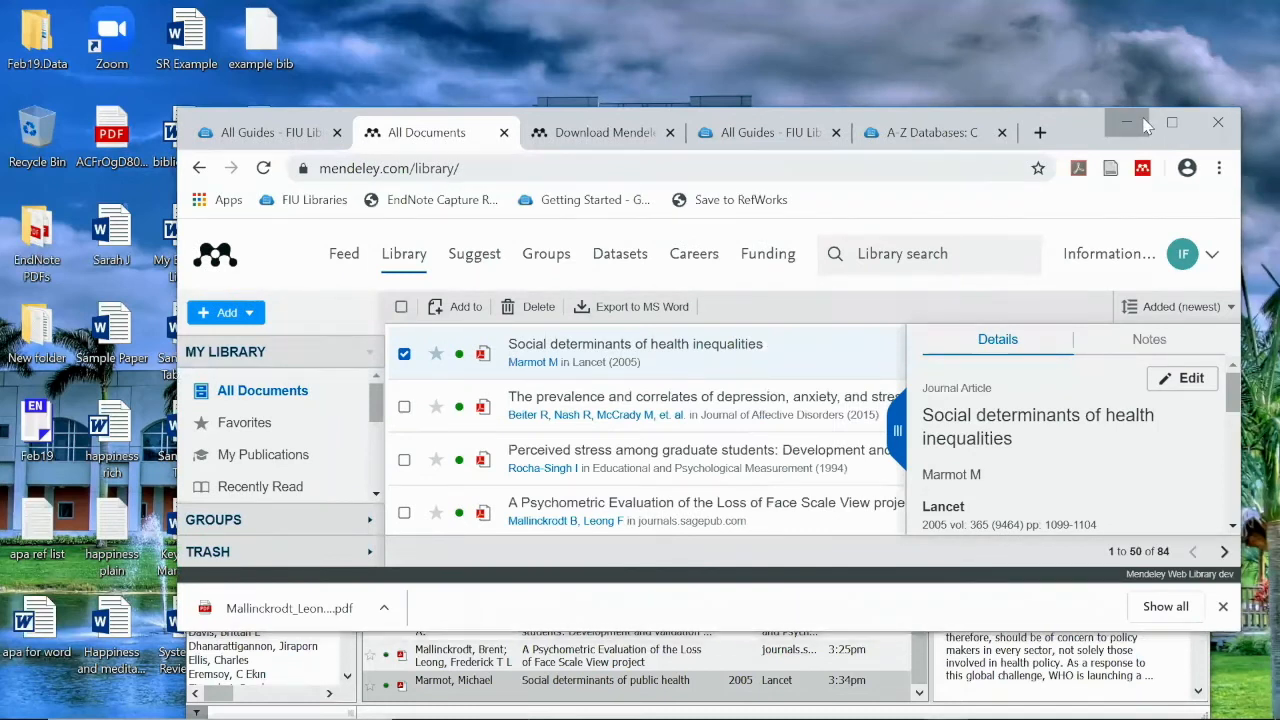
Discard the blank New Document form, maximize Mendeley Desktop, and widen the folder panel
click(788, 593)
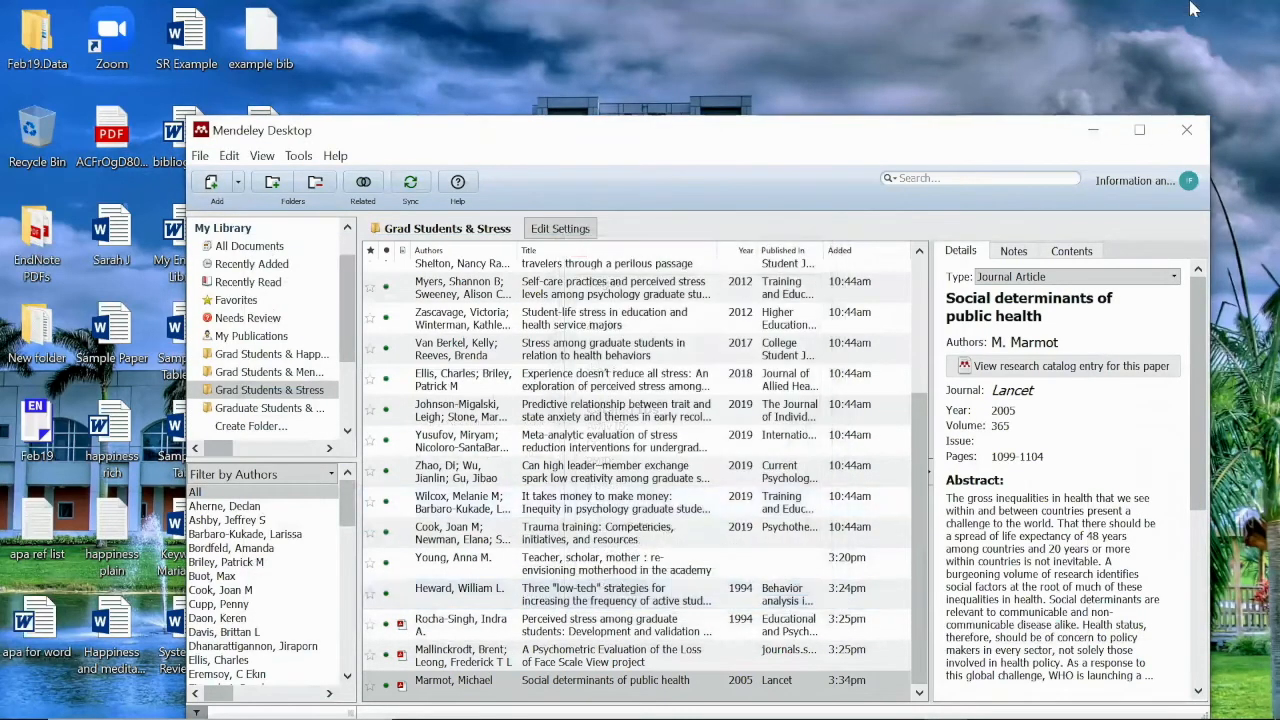
click(1139, 131)
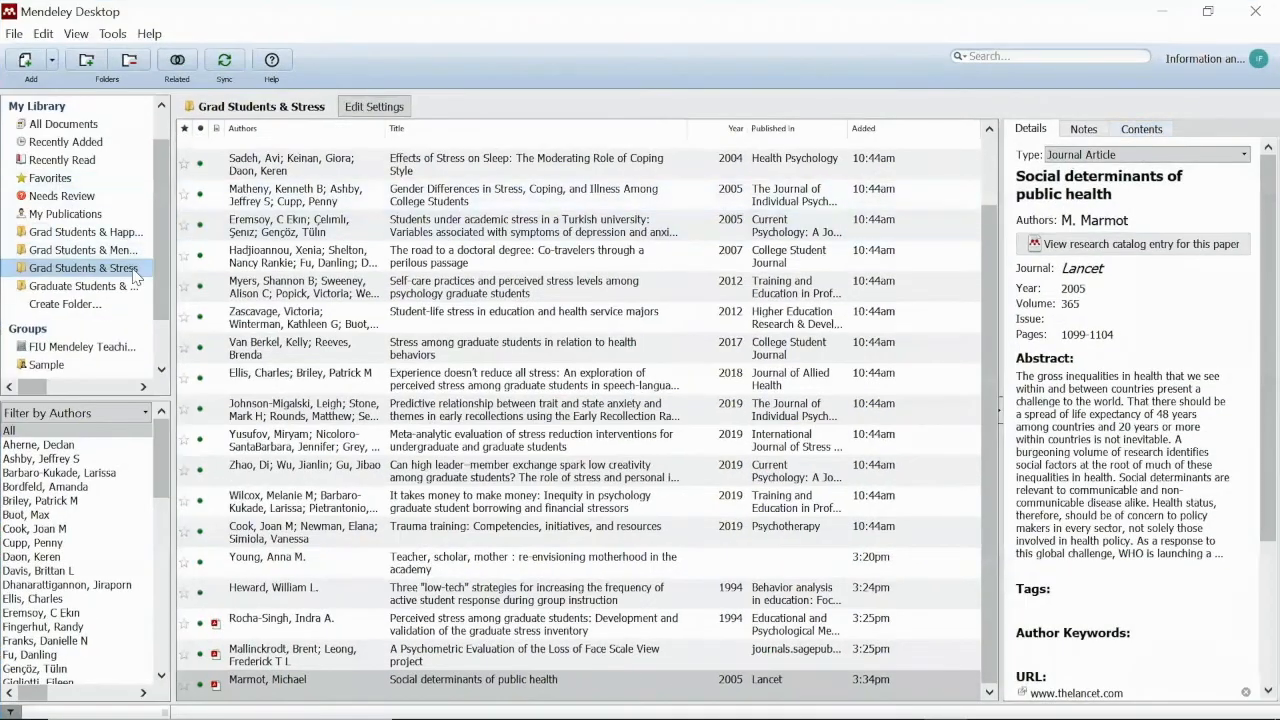
drag(177, 310, 254, 300)
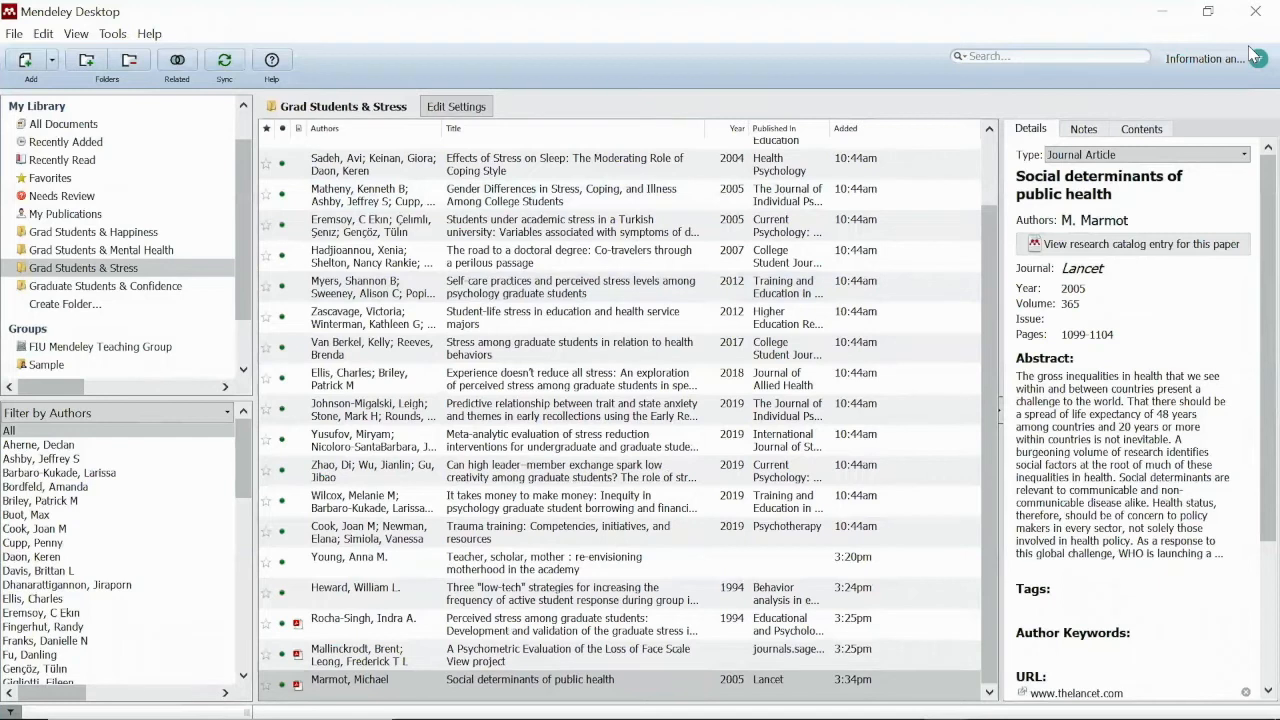
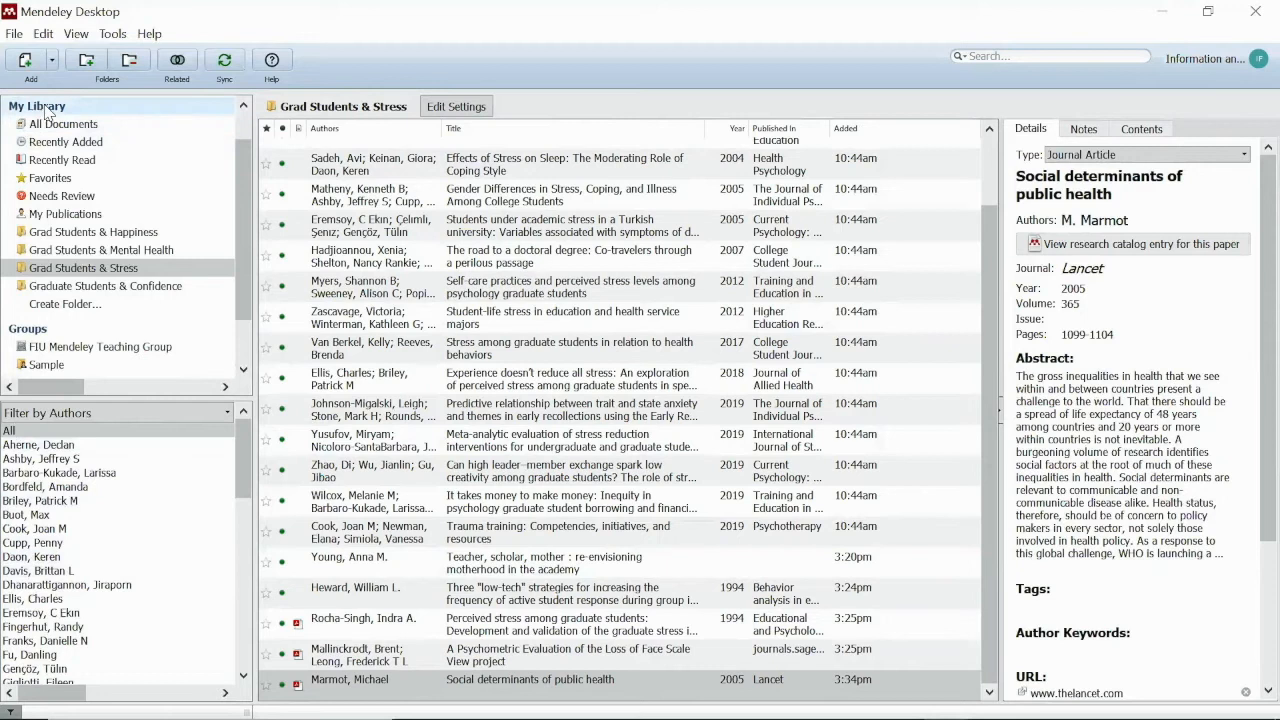
Enlarge the sidebar to reveal groups and trash, peek at FIU Mendeley Teaching Group, then return to All Documents
click(50, 124)
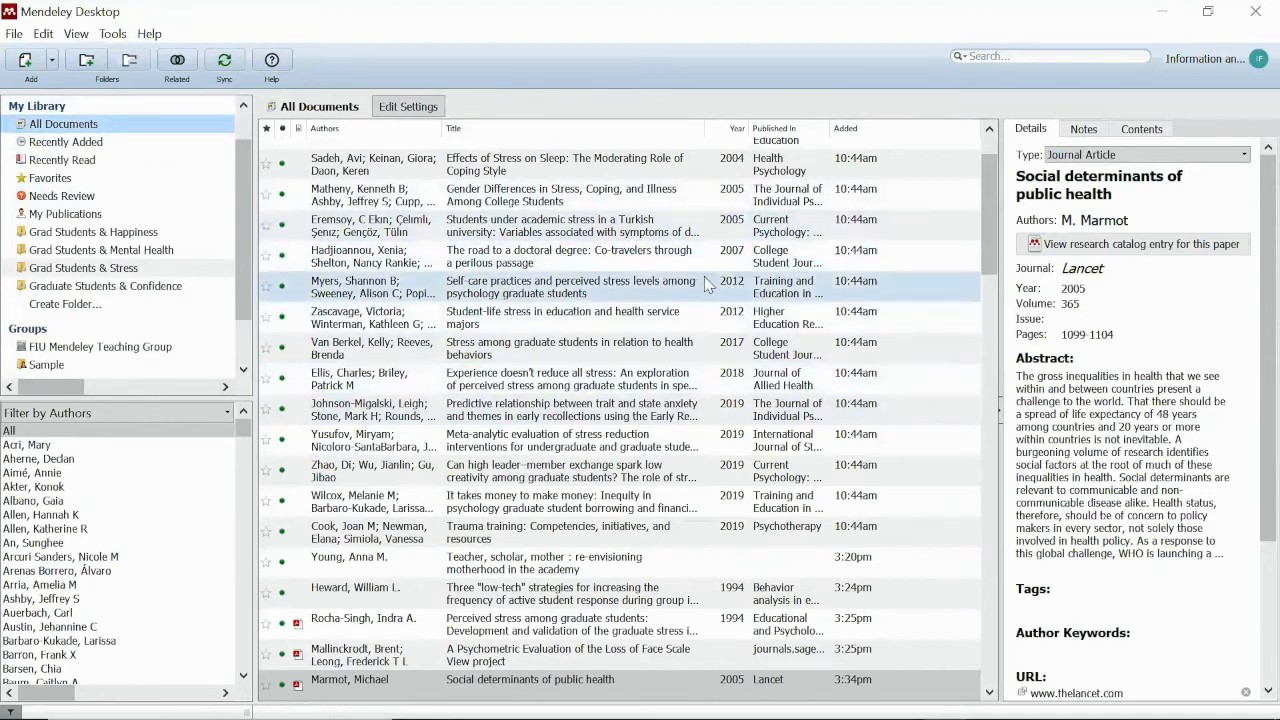
drag(124, 393, 120, 519)
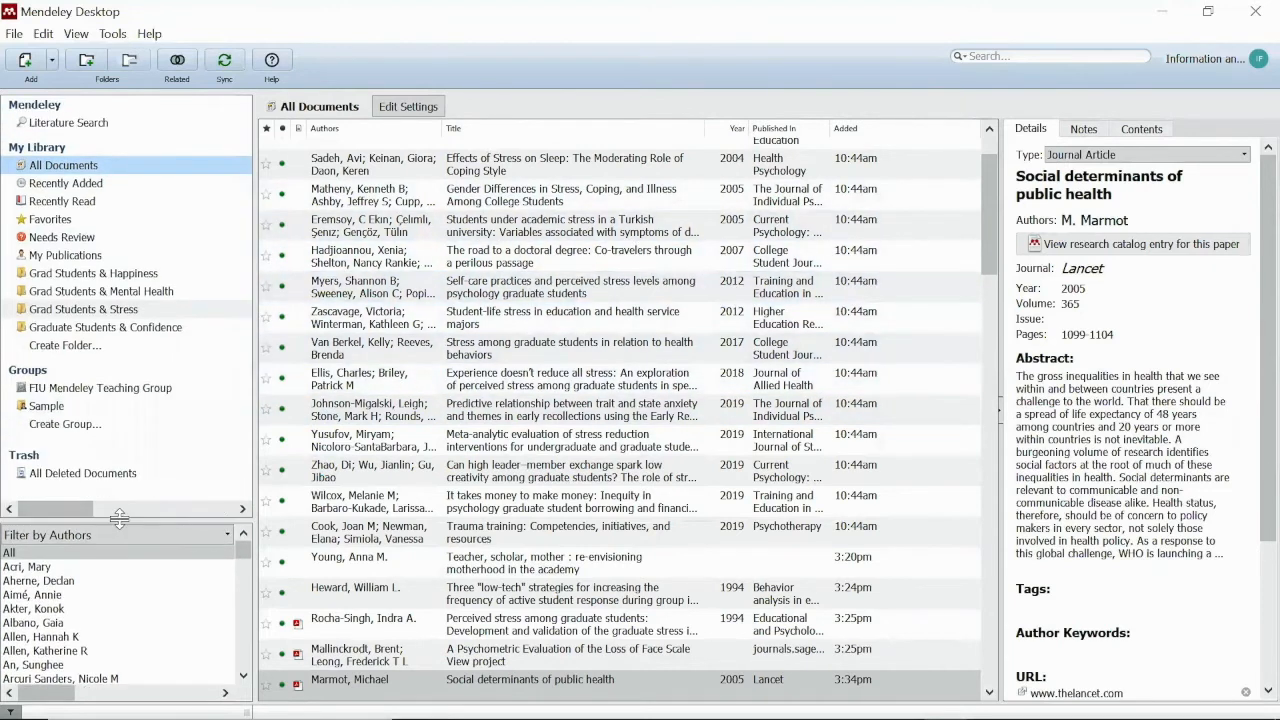
click(60, 395)
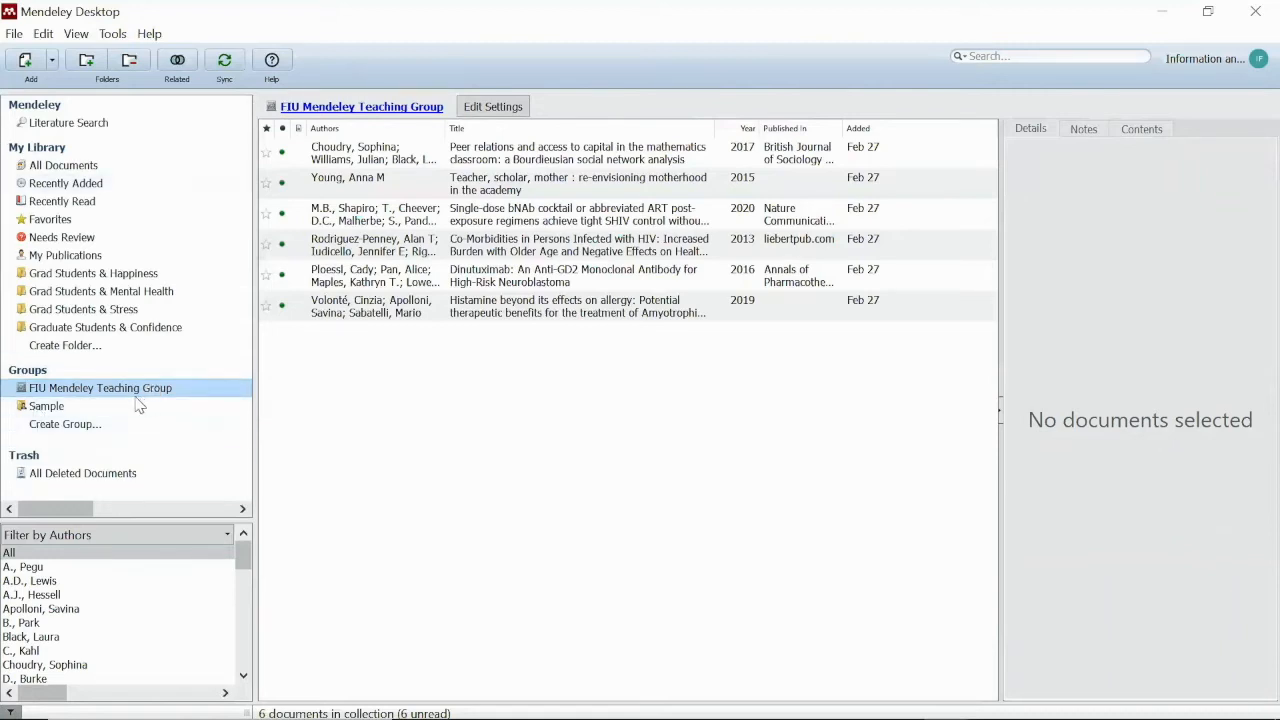
click(86, 166)
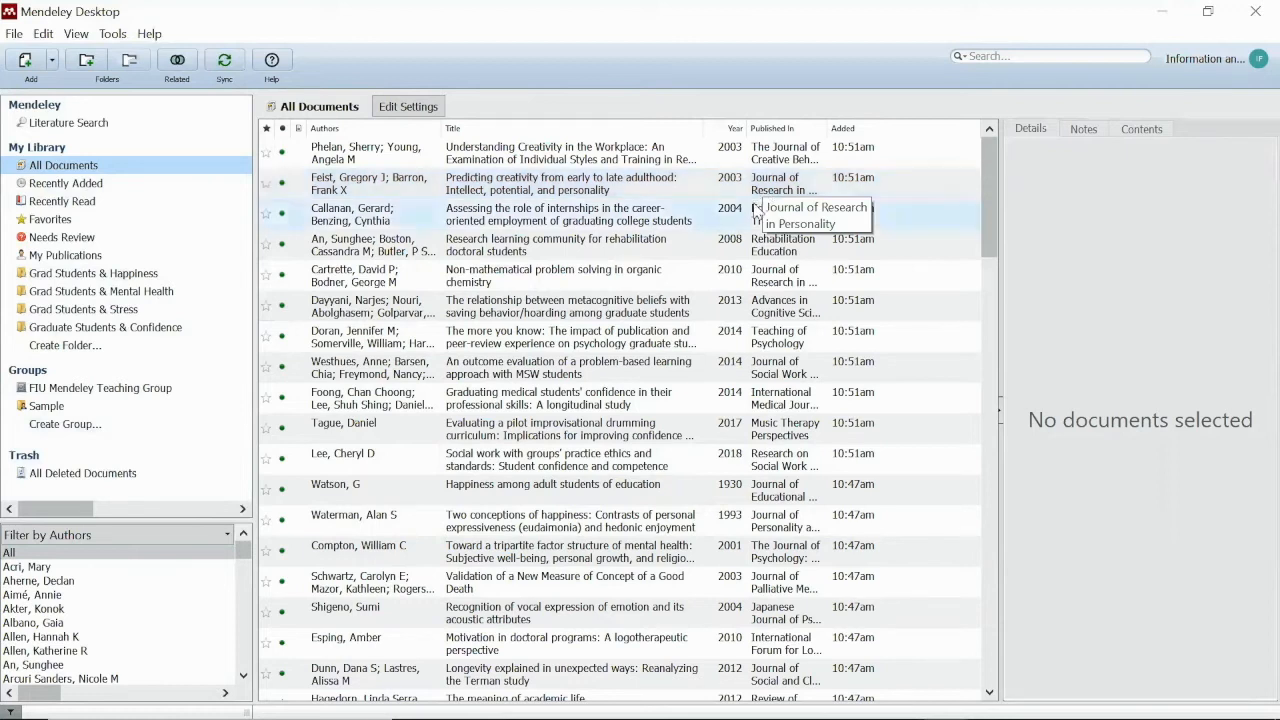
Browse the details of the creativity-in-adulthood and organic chemistry problem-solving papers
click(500, 190)
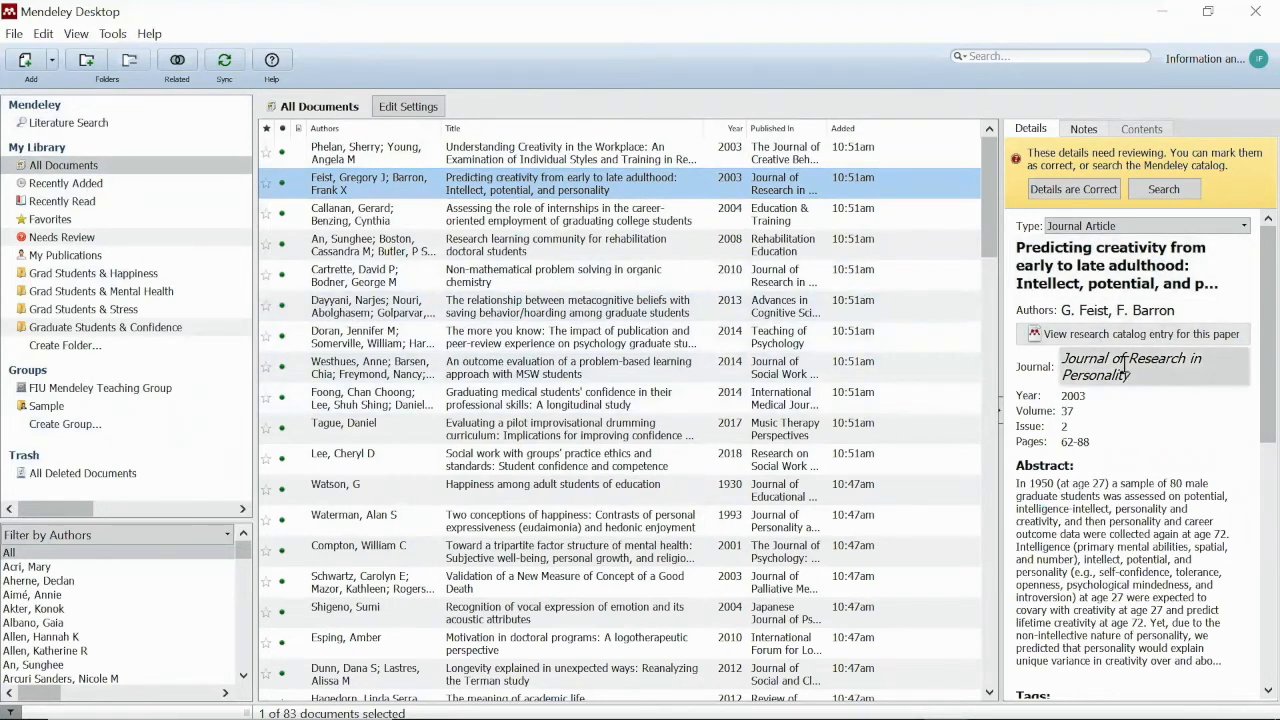
drag(1250, 303, 1245, 350)
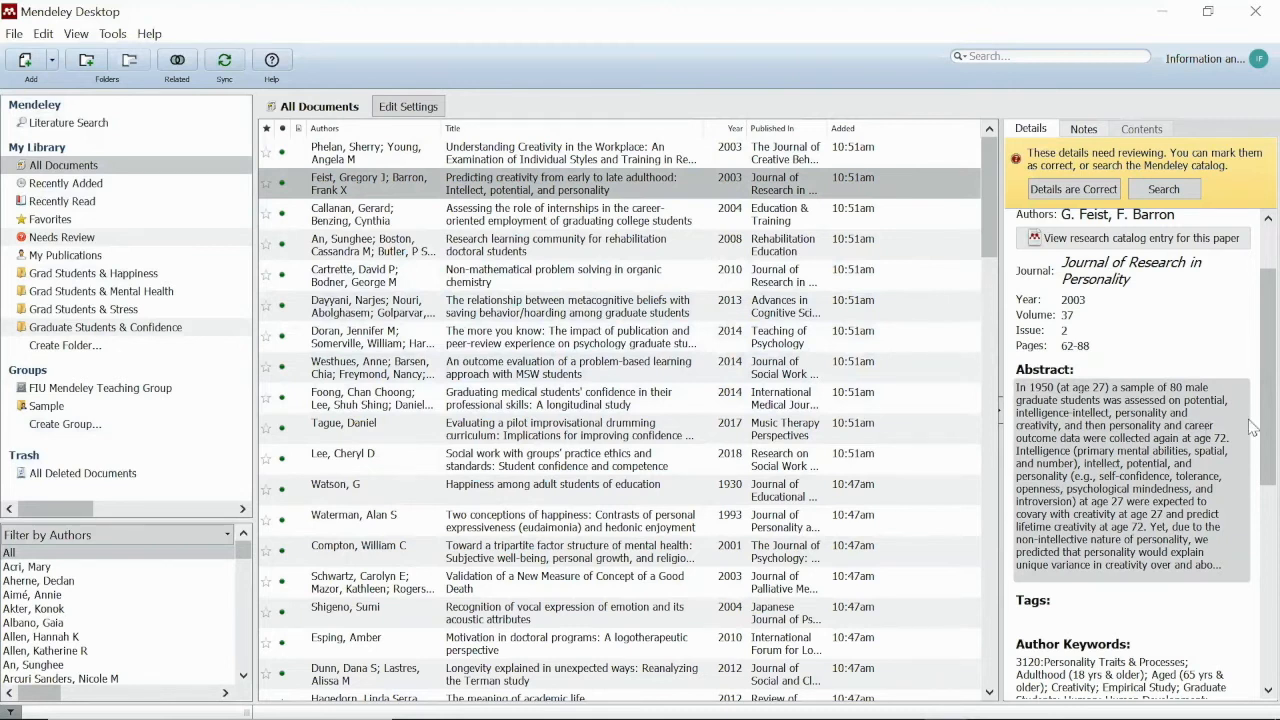
scroll(1167, 470, up, 2)
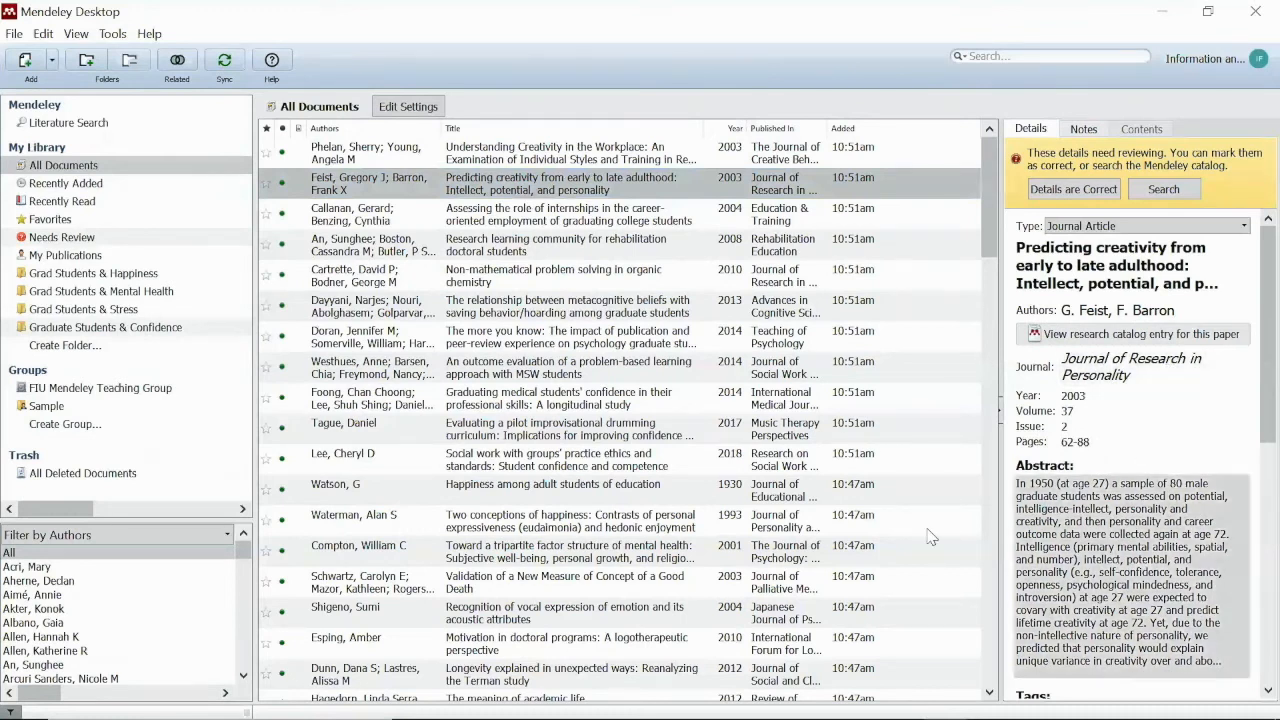
click(377, 287)
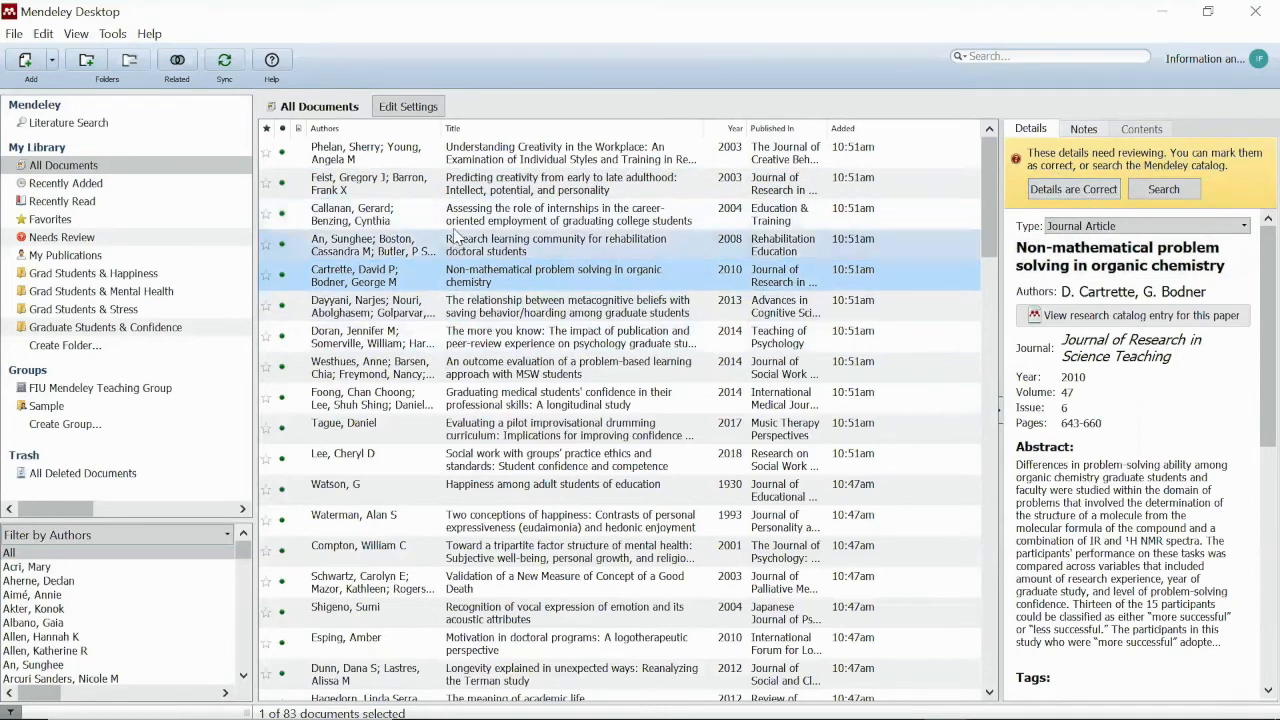
Review Understanding Creativity in the Workplace and edit its author names
click(487, 157)
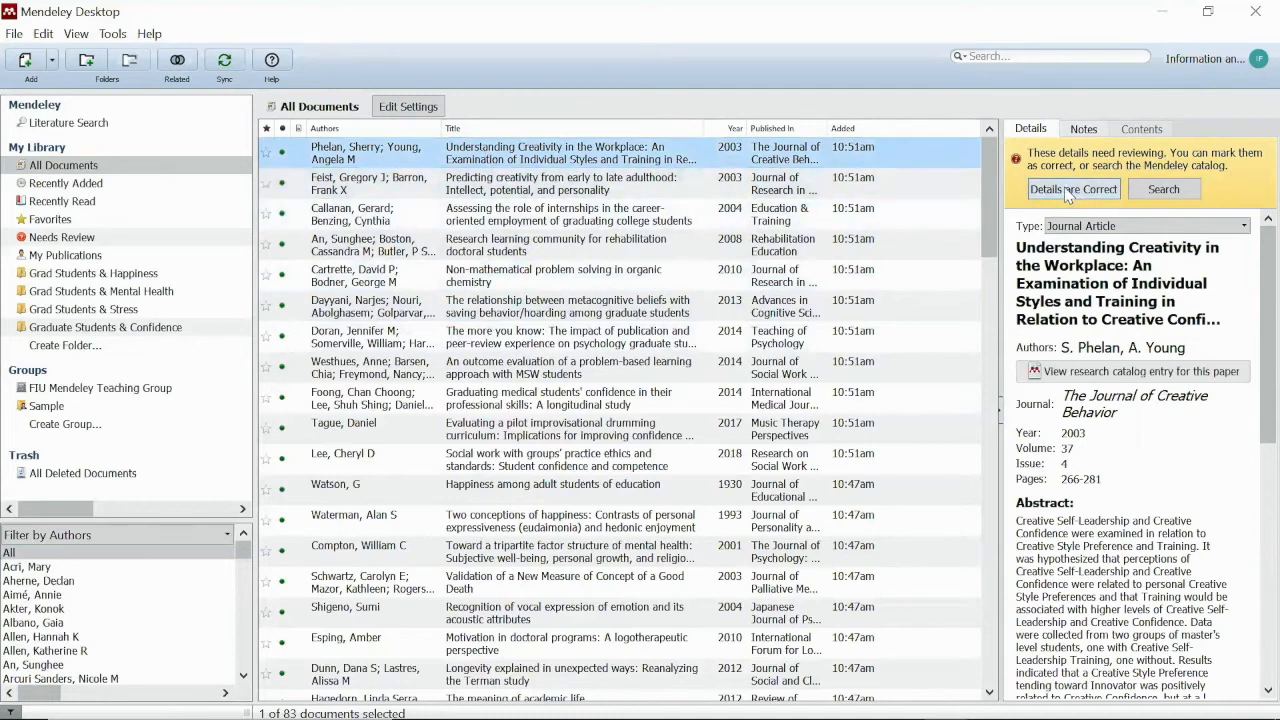
scroll(1105, 440, down, 1)
scroll(1104, 433, up, 1)
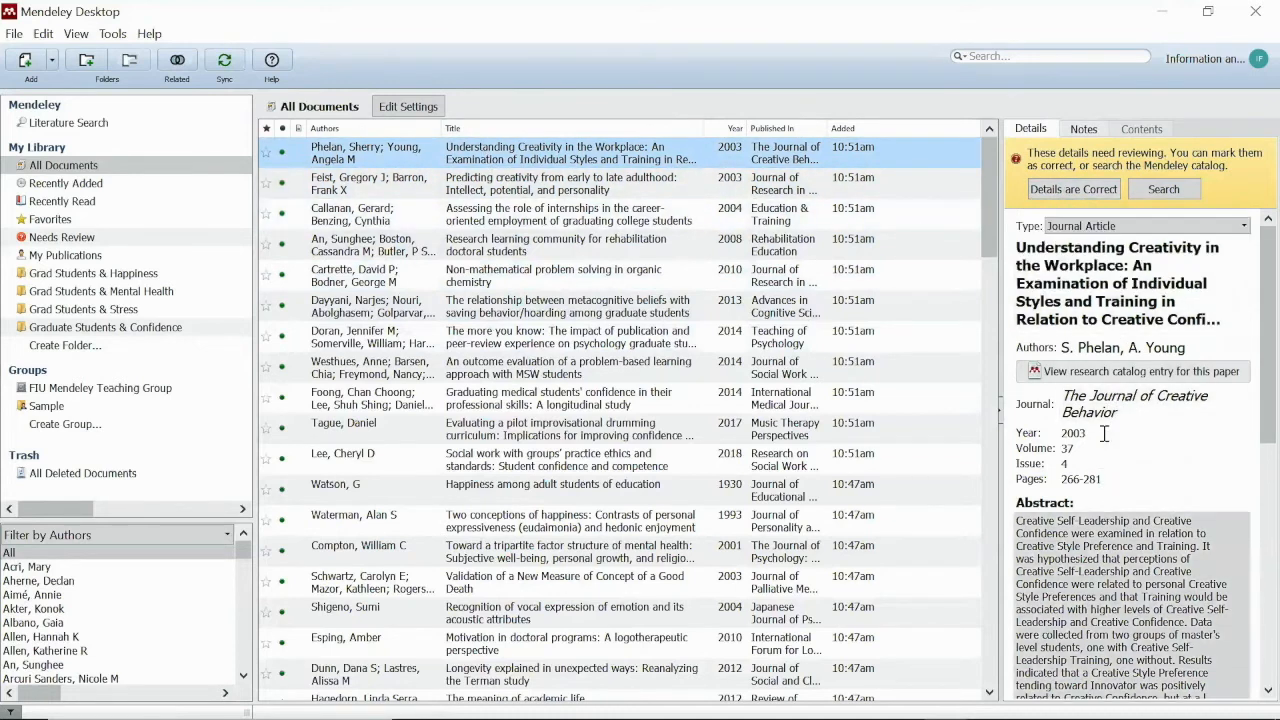
click(1107, 347)
click(1178, 365)
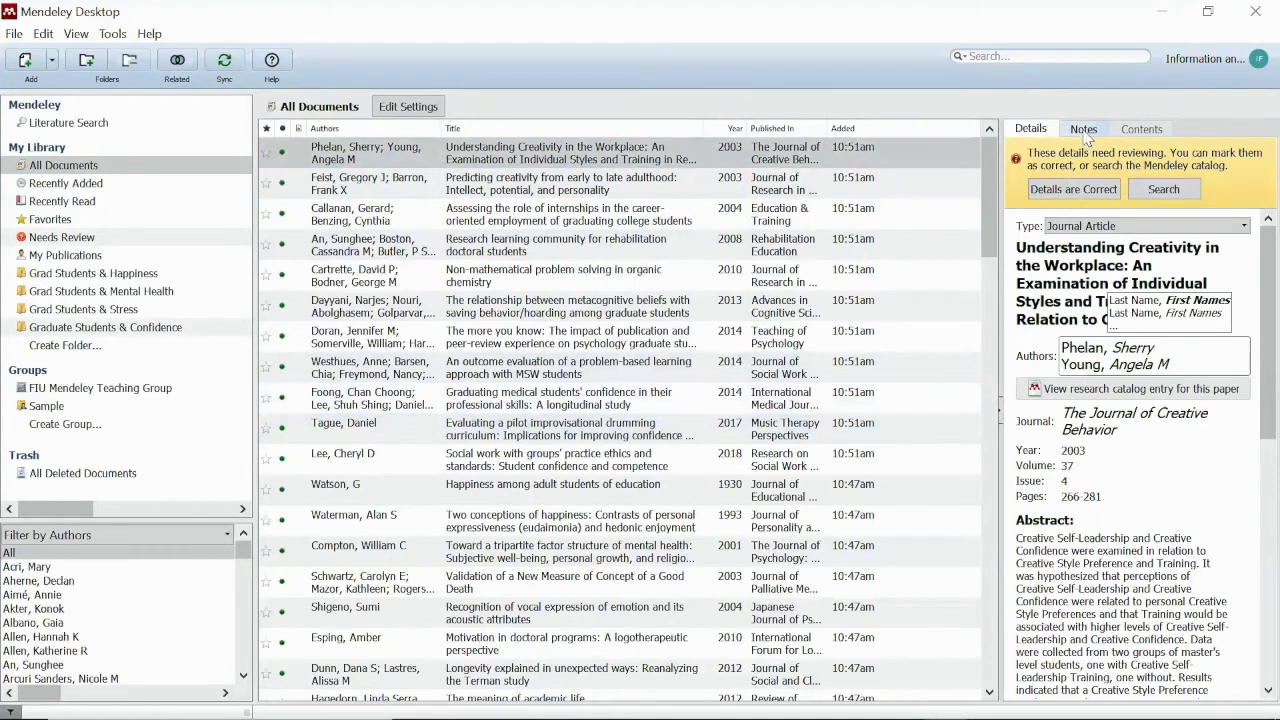
Commit the author edit, then add the general note 'I am going to use this in the introduction' to the doctoral-programs motivation paper
click(972, 158)
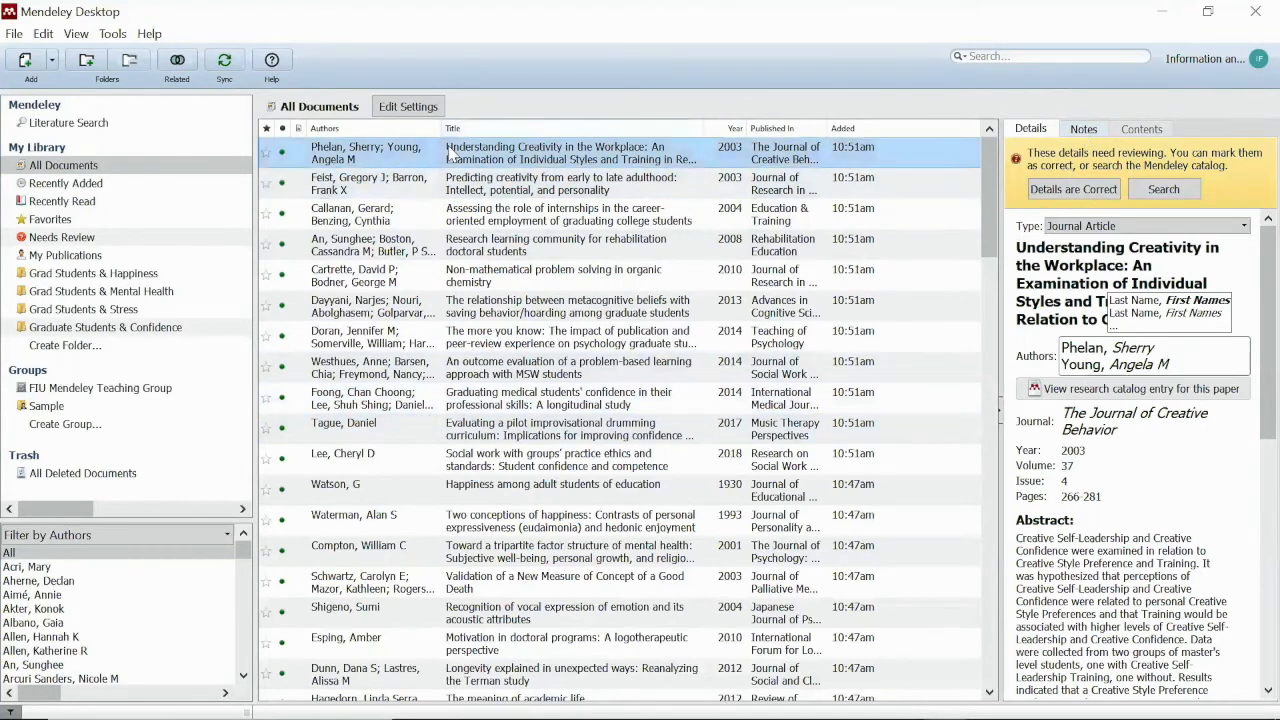
click(1084, 130)
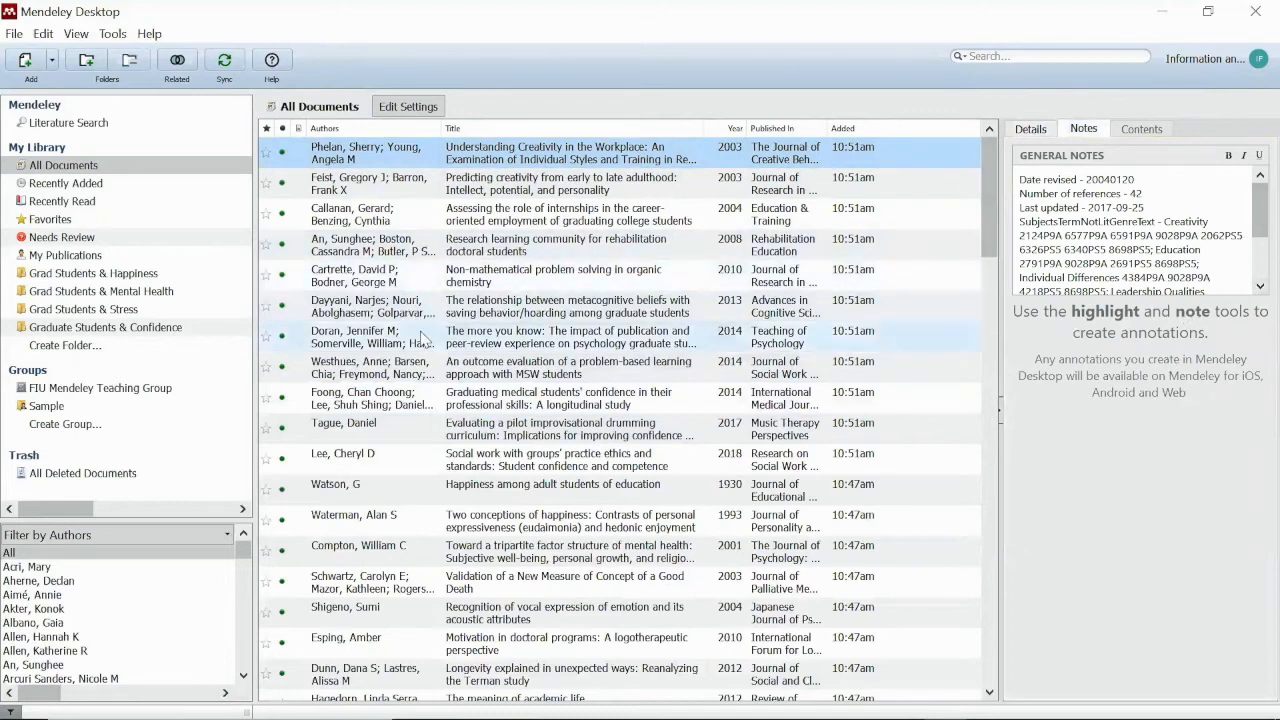
click(480, 460)
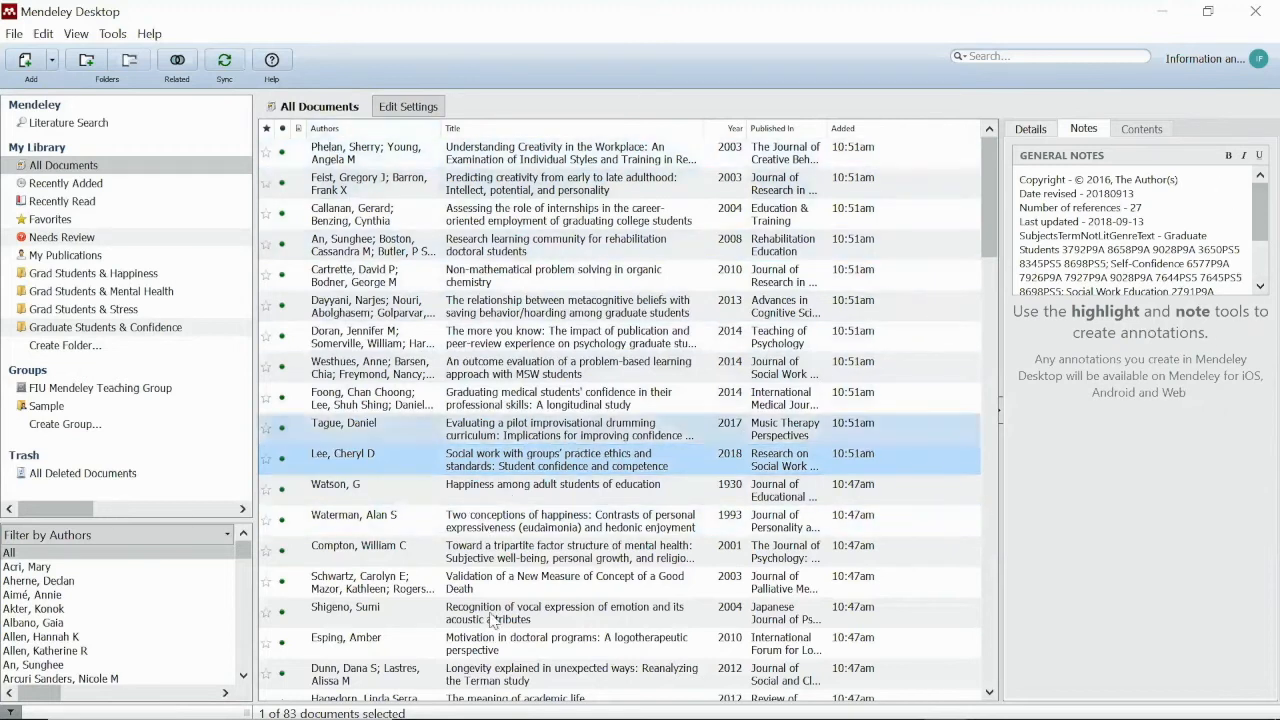
click(560, 644)
mouse_move(1254, 212)
mouse_down()
mouse_move(1254, 295)
mouse_move(1254, 205)
mouse_up()
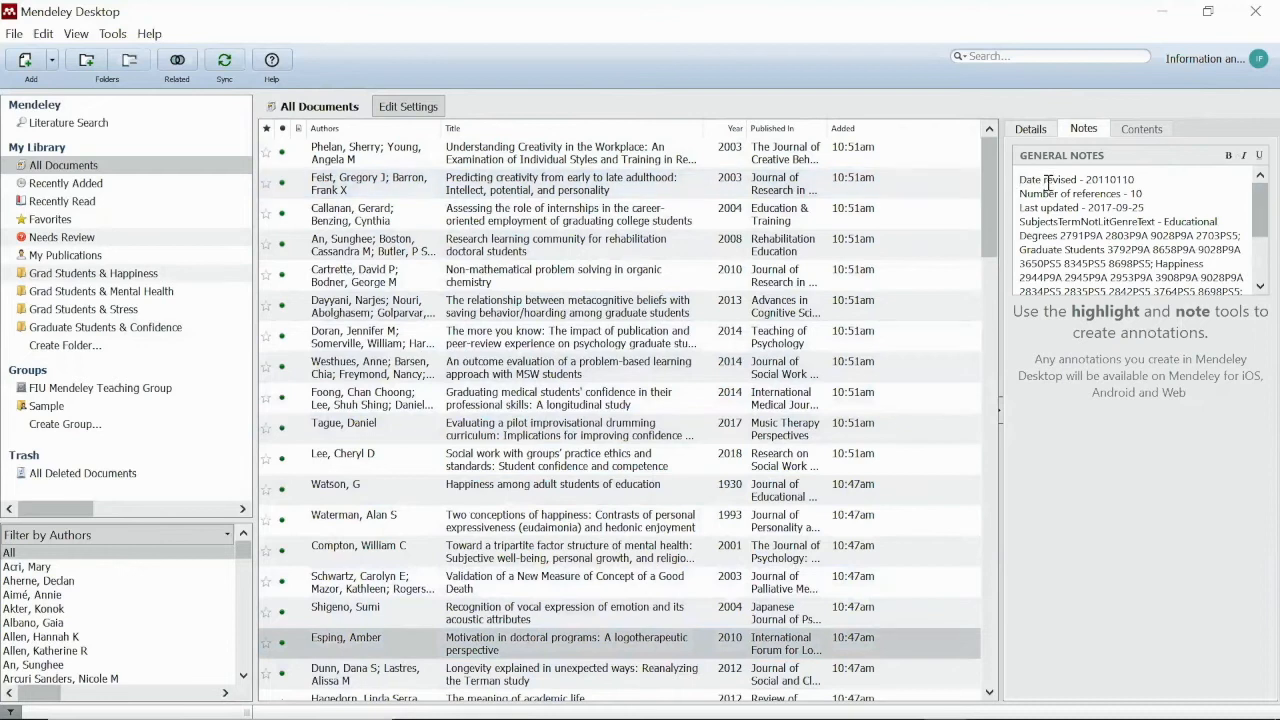
key(Return)
key(Return)
key(Return)
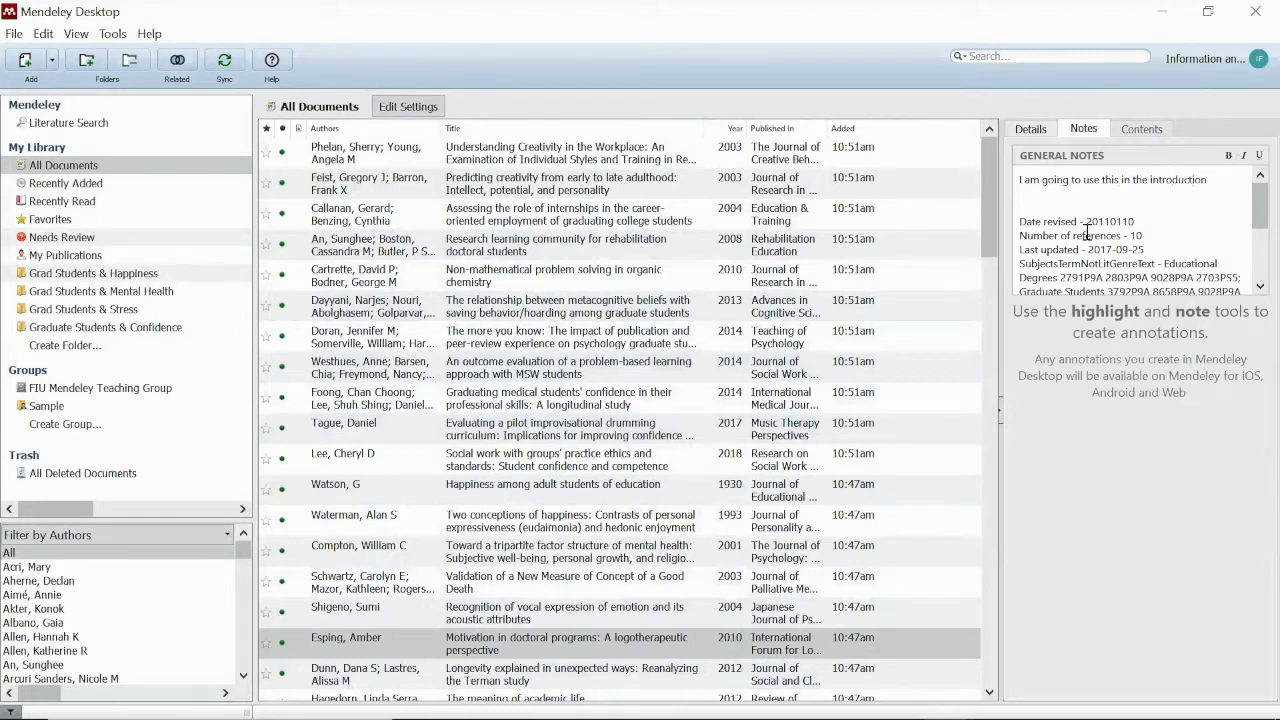
scroll(1168, 248, down, 5)
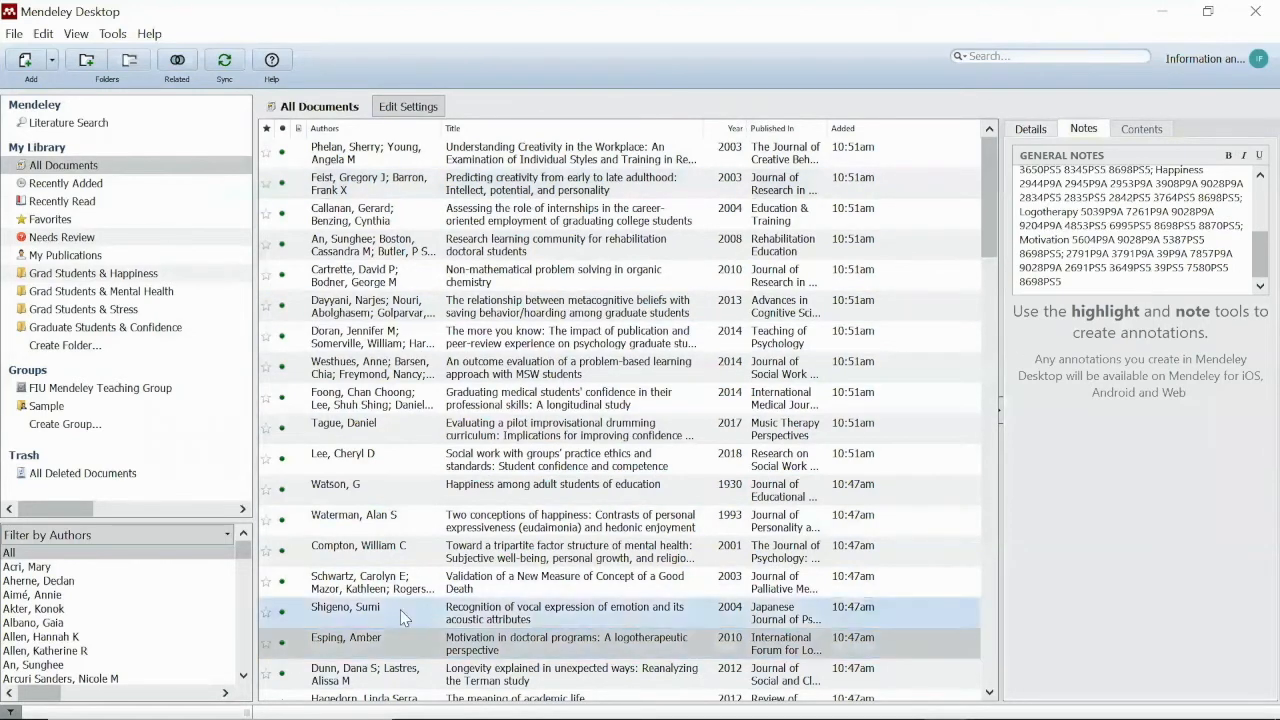
scroll(587, 292, down, 10)
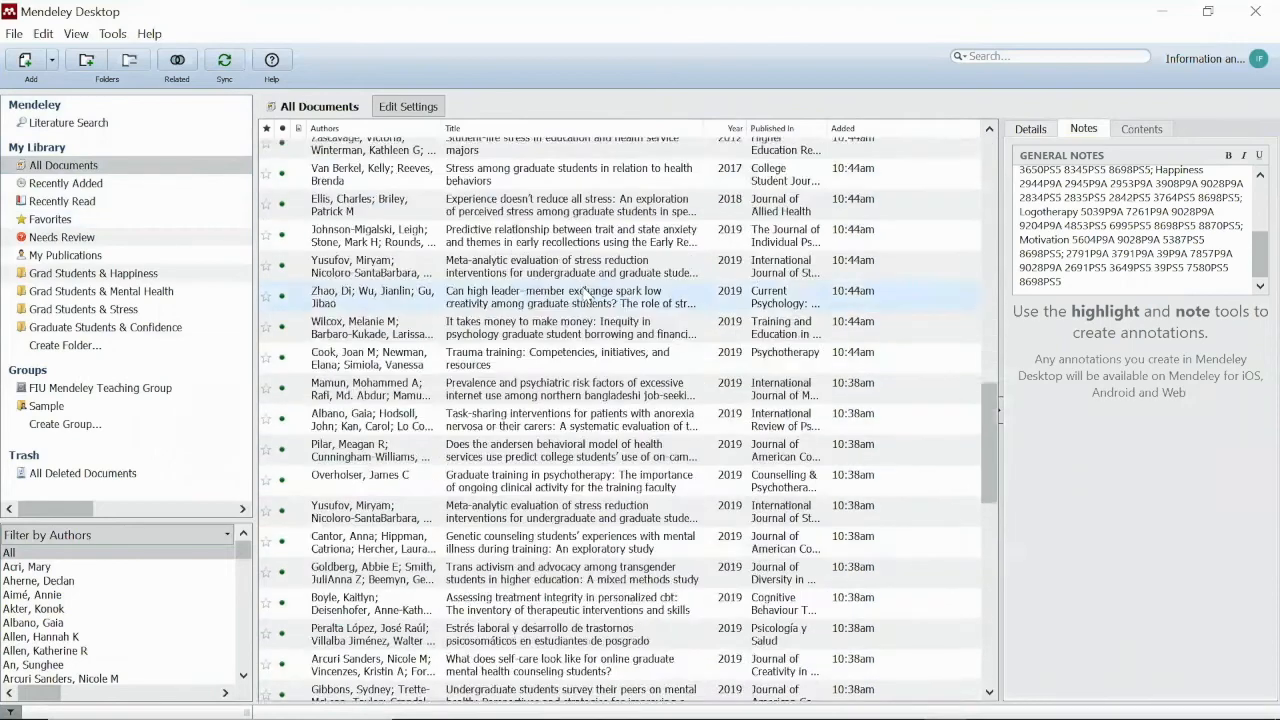
scroll(587, 292, down, 6)
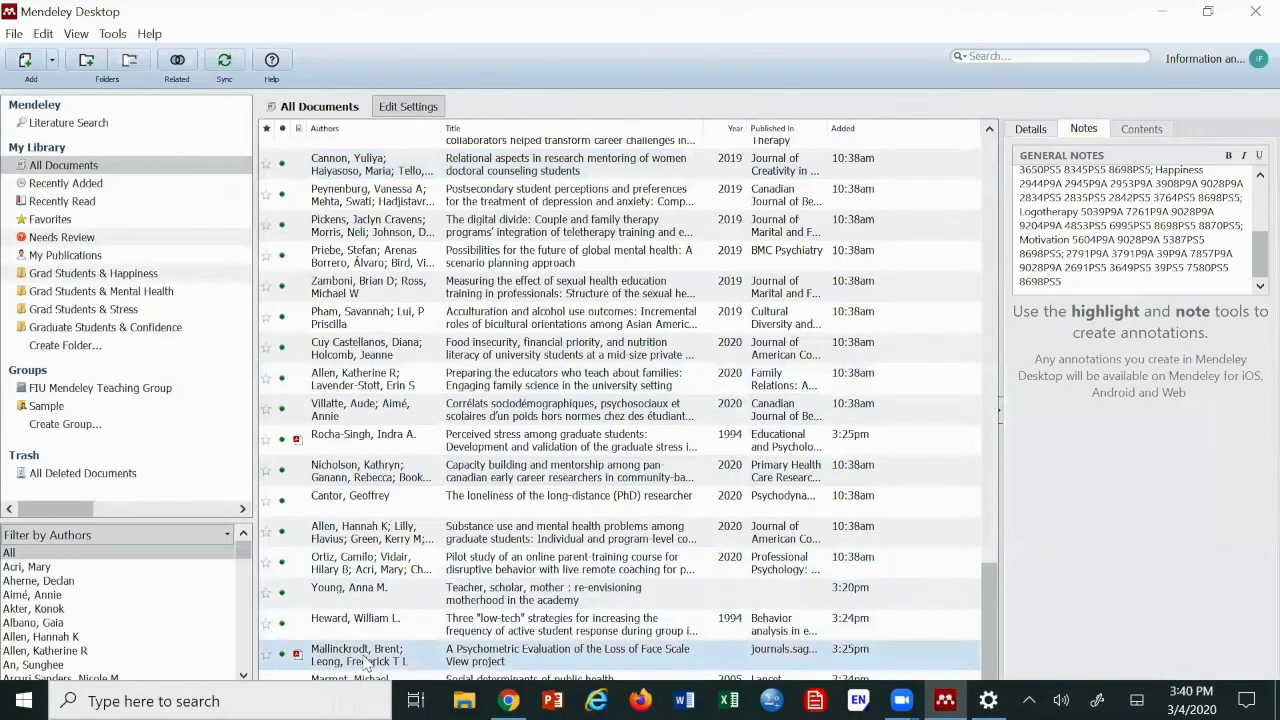
Open the PDF attached to the Mallinckrodt Loss of Face Scale paper from its Details files
click(366, 662)
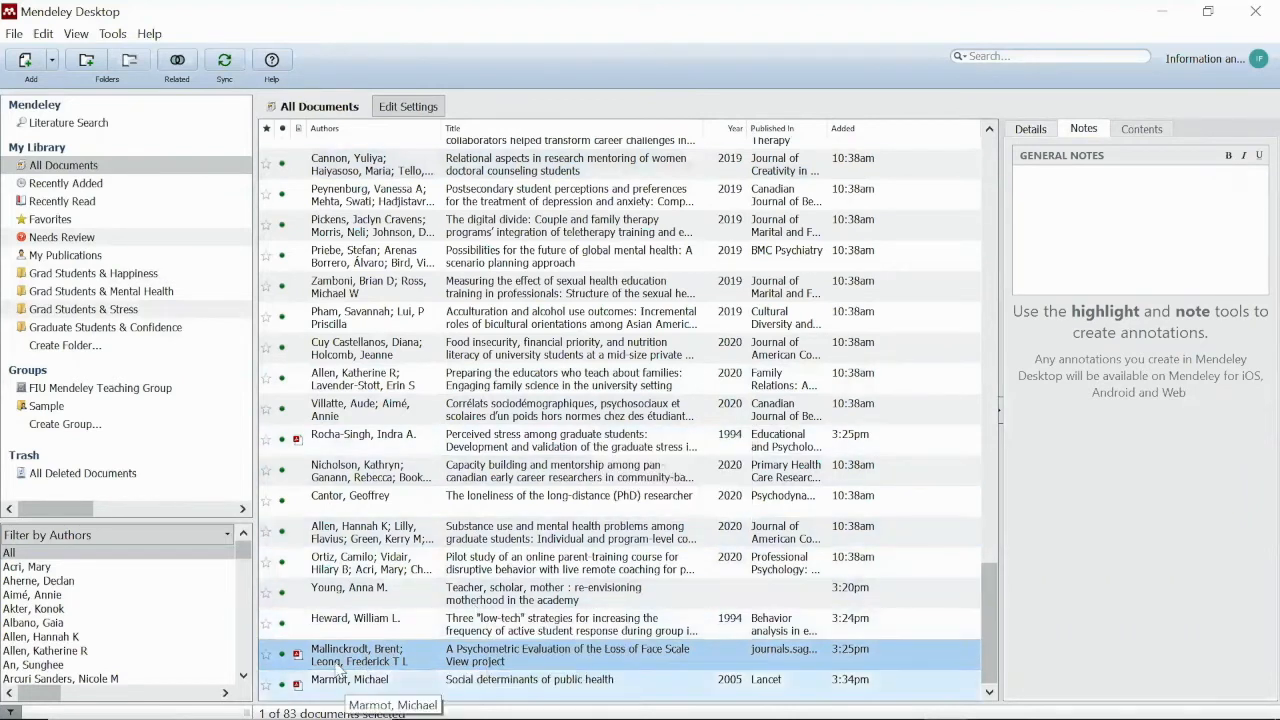
click(1031, 129)
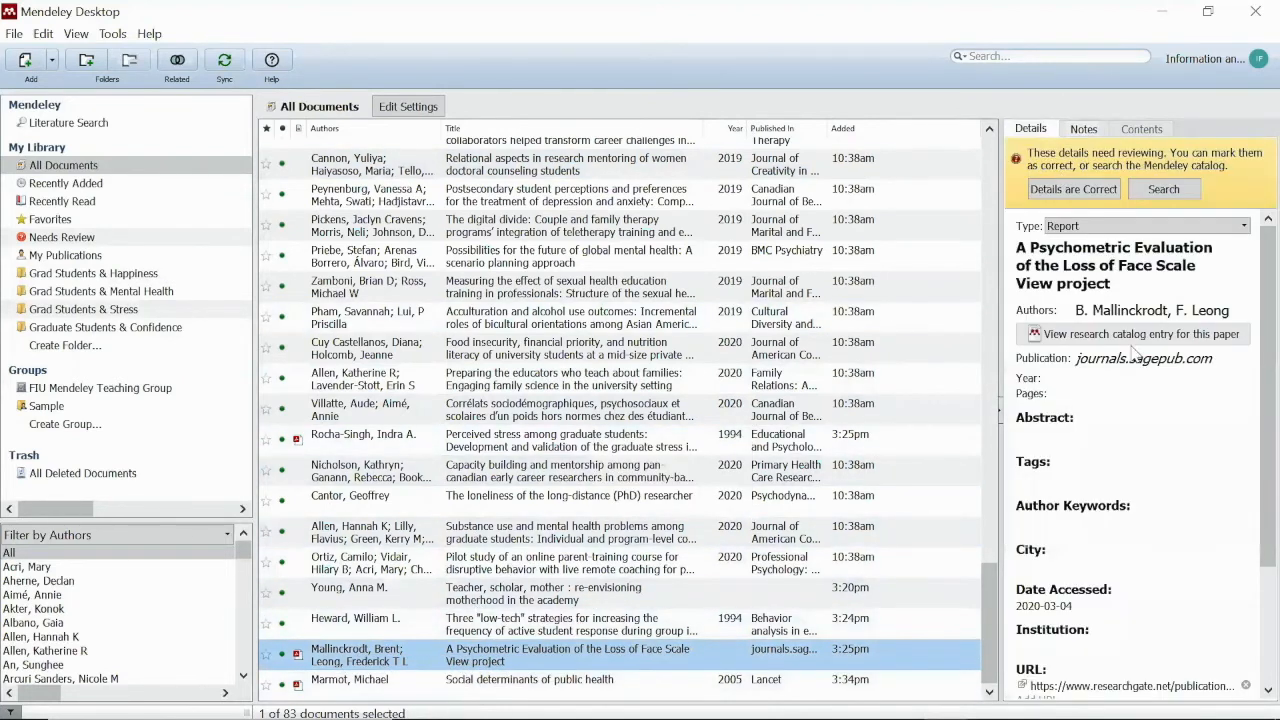
scroll(1149, 423, down, 3)
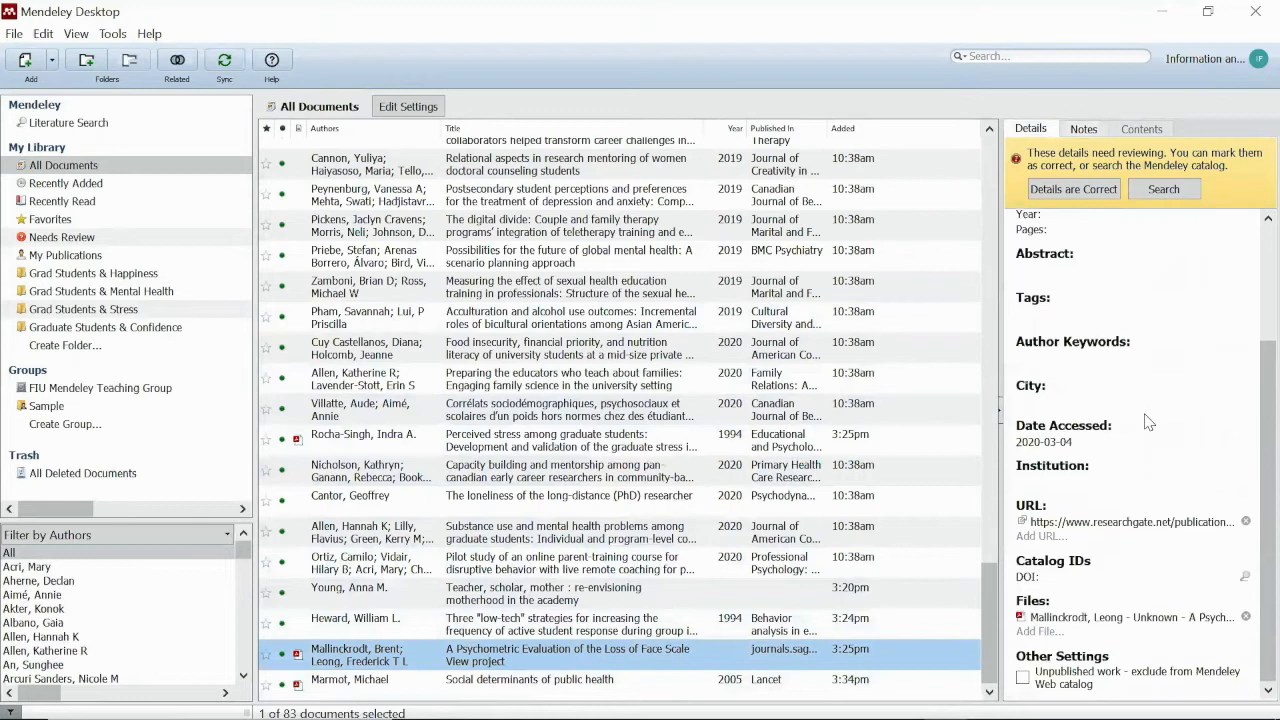
click(1101, 622)
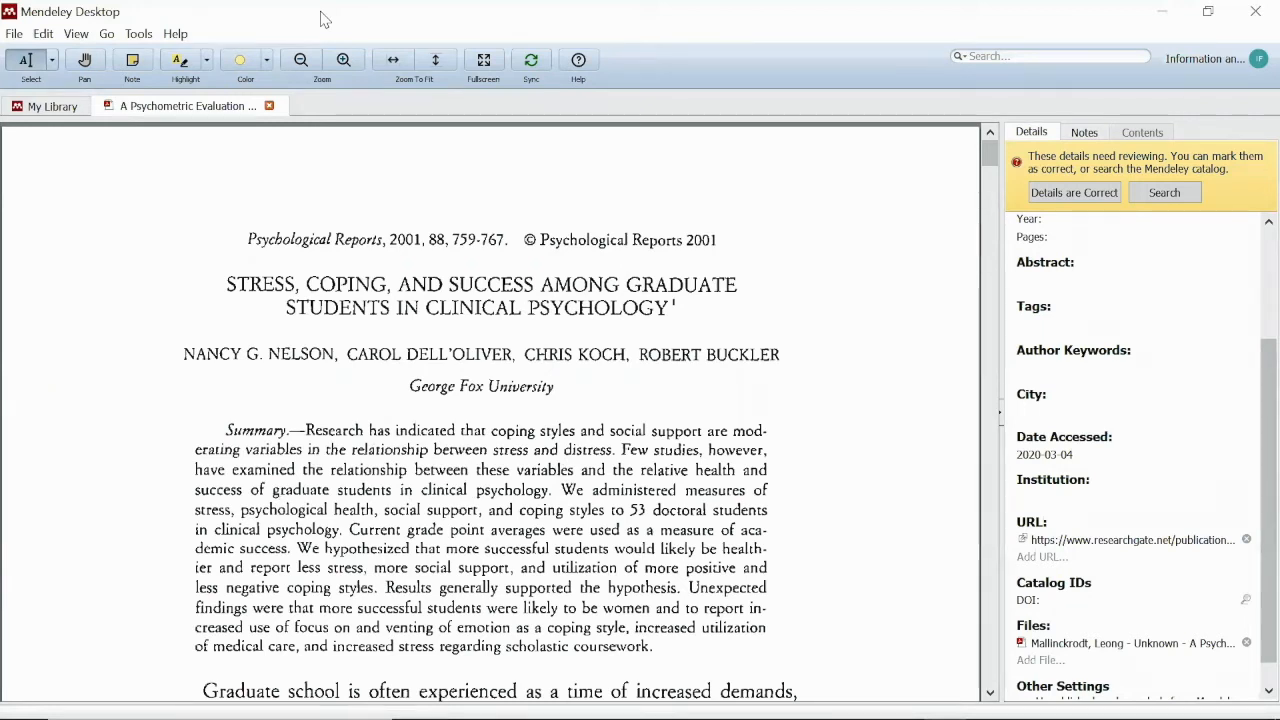
Return to My Library and switch the view to Library as Citations
click(44, 106)
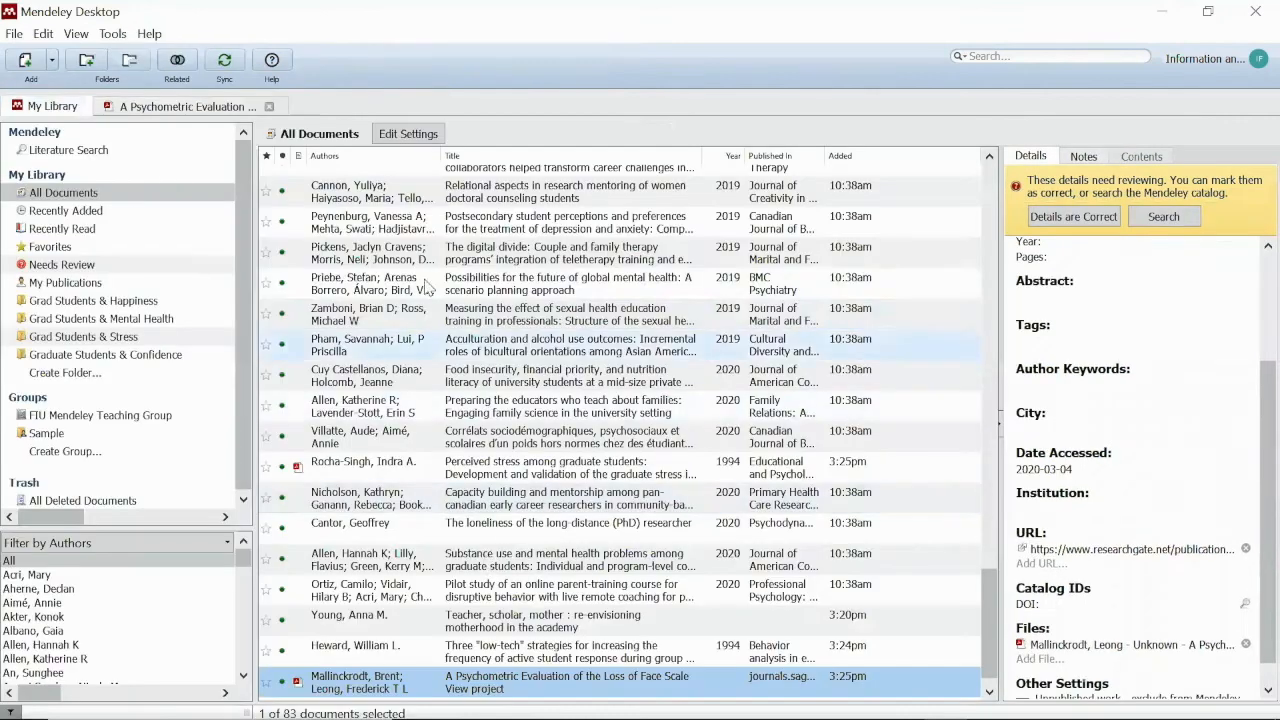
scroll(548, 505, up, 6)
scroll(548, 505, up, 12)
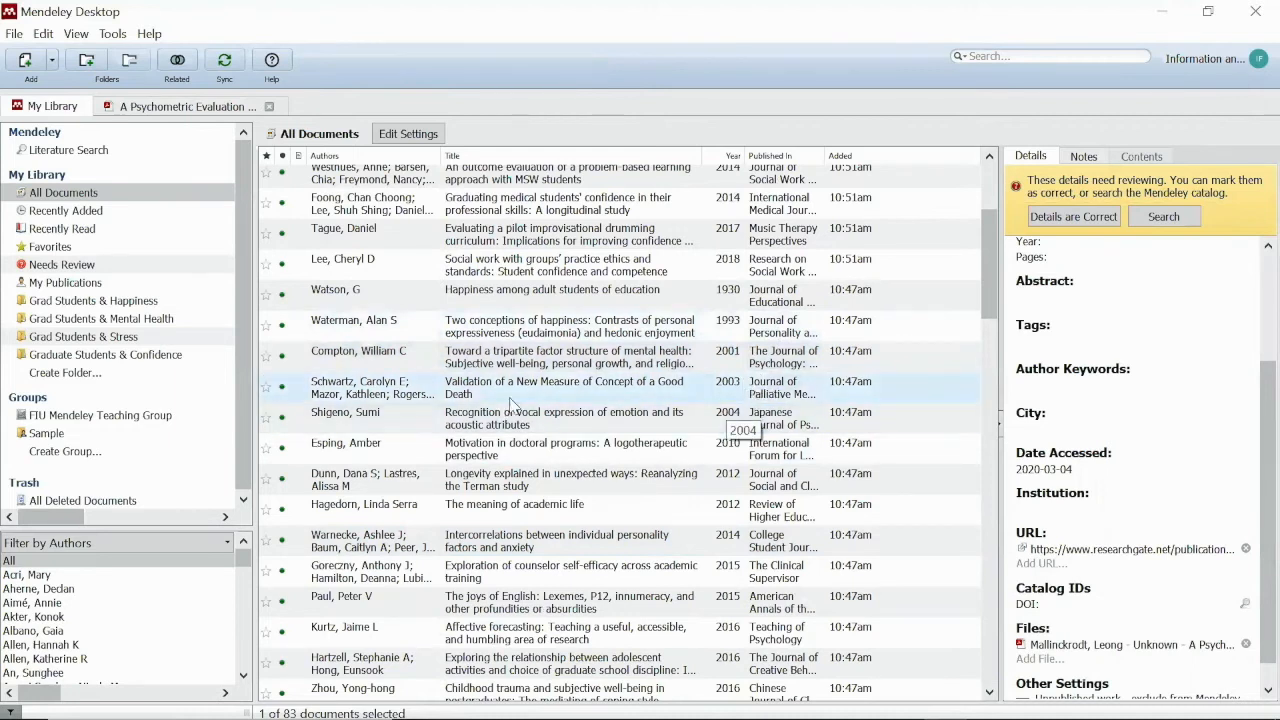
scroll(560, 290, up, 3)
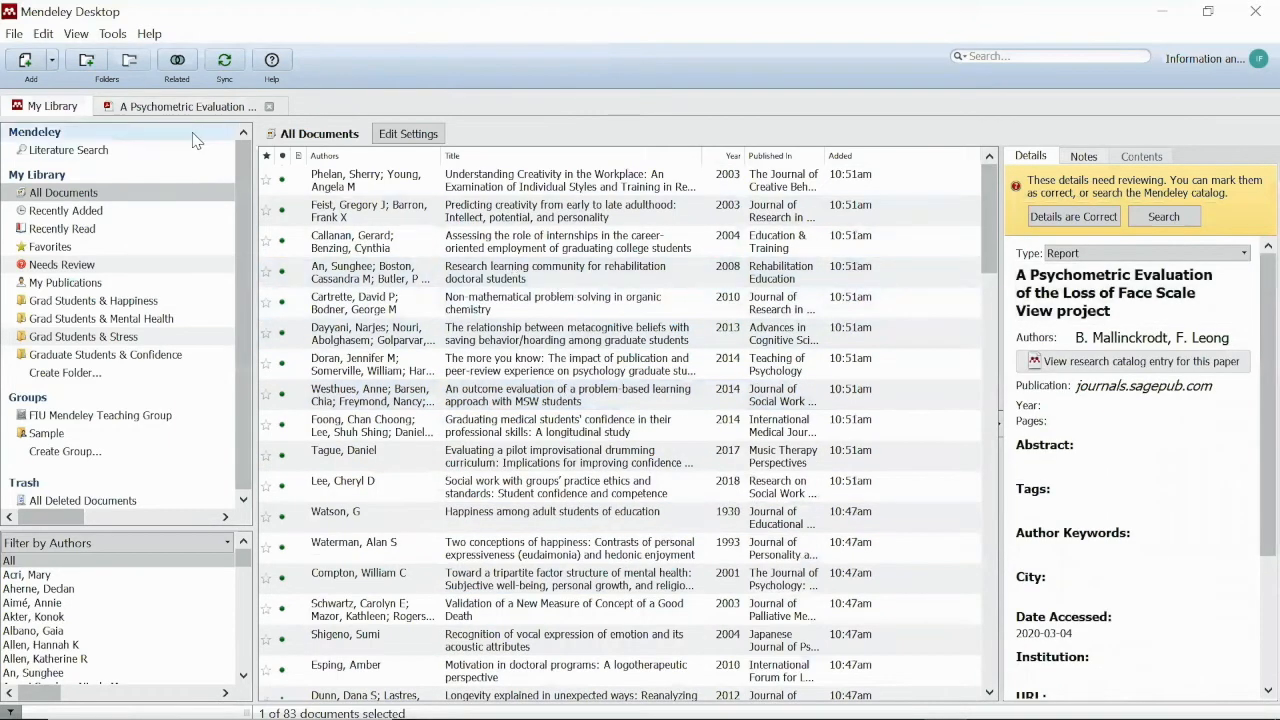
click(79, 37)
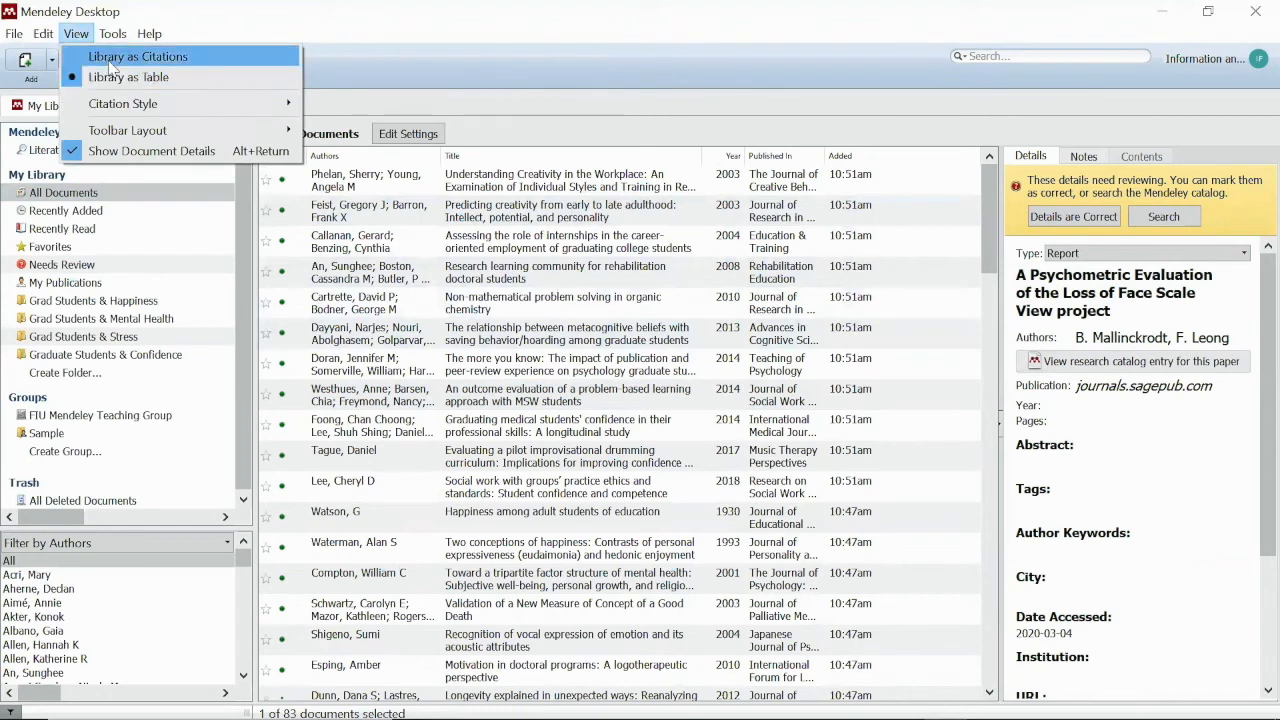
click(111, 62)
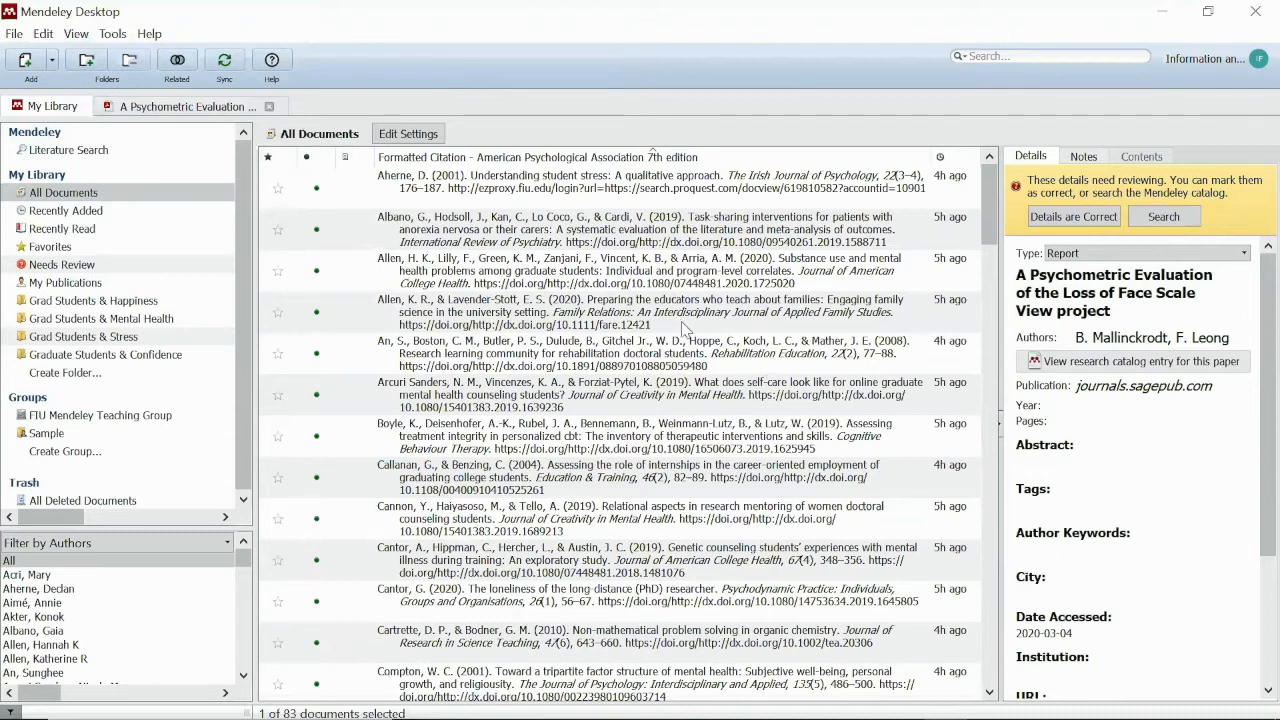
Confirm the citation style is APA 7th edition, then switch the library back to table view
click(76, 34)
mouse_move(108, 115)
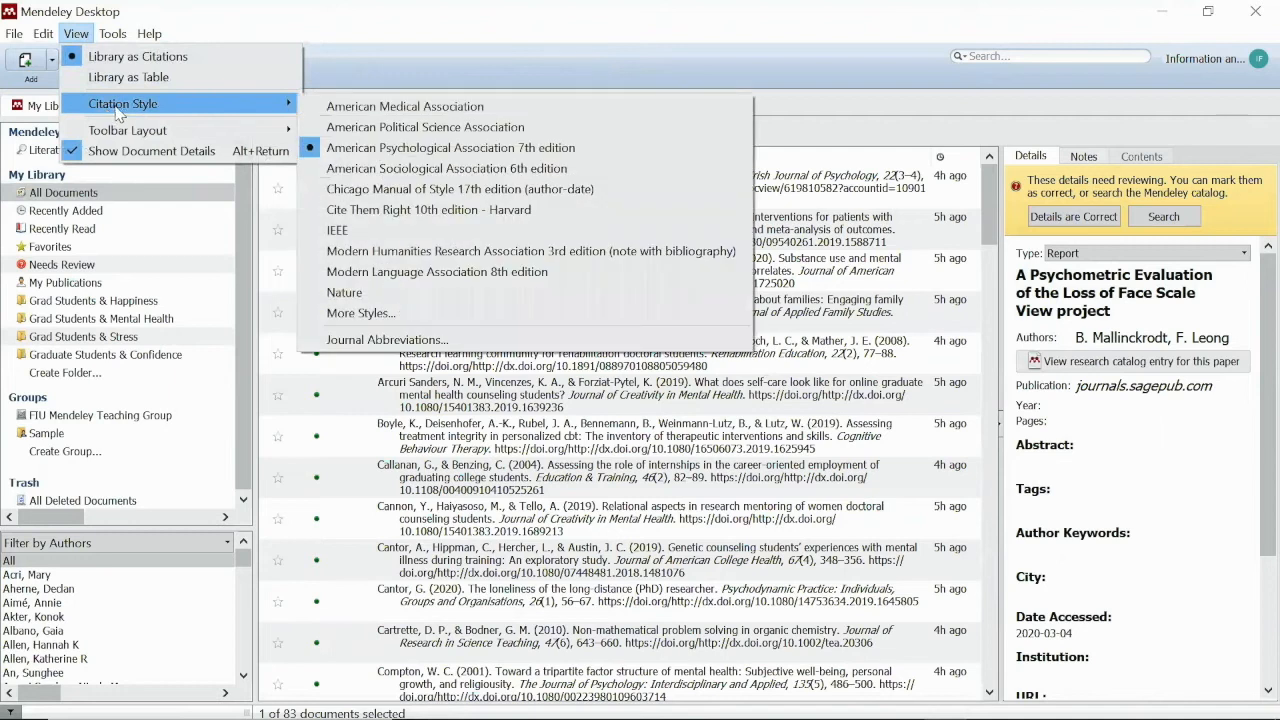
click(871, 133)
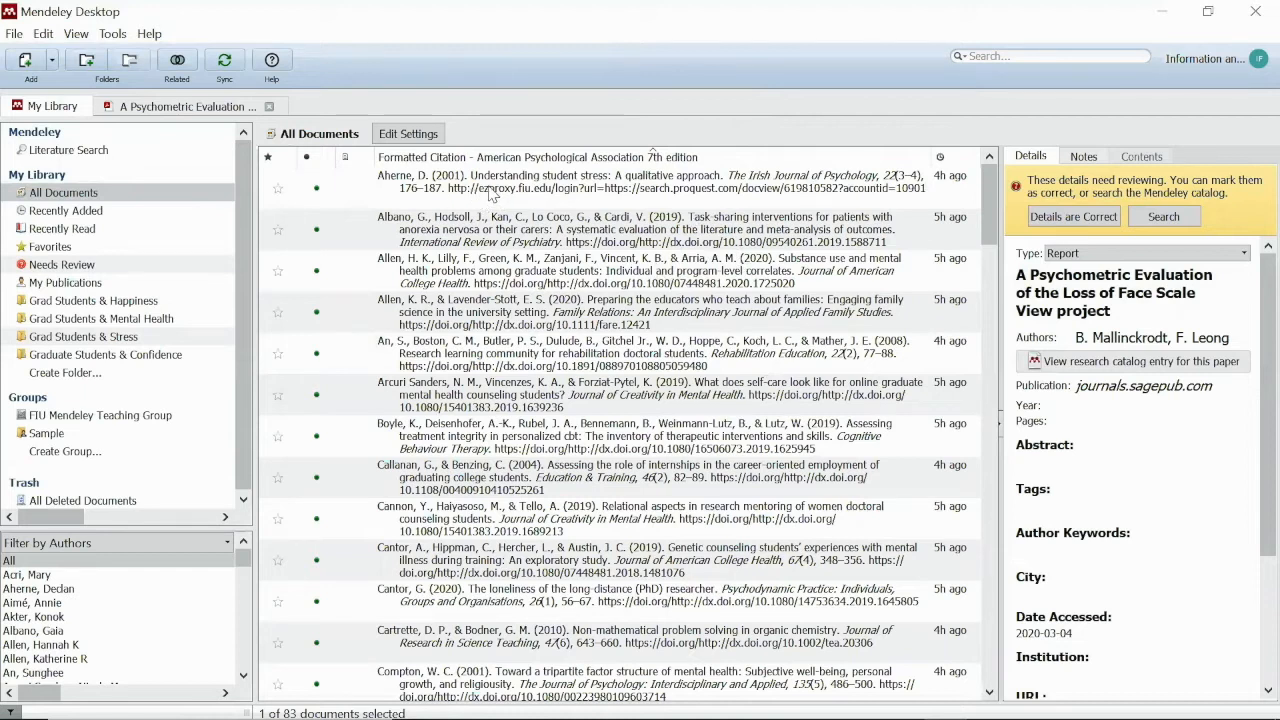
click(80, 34)
click(103, 86)
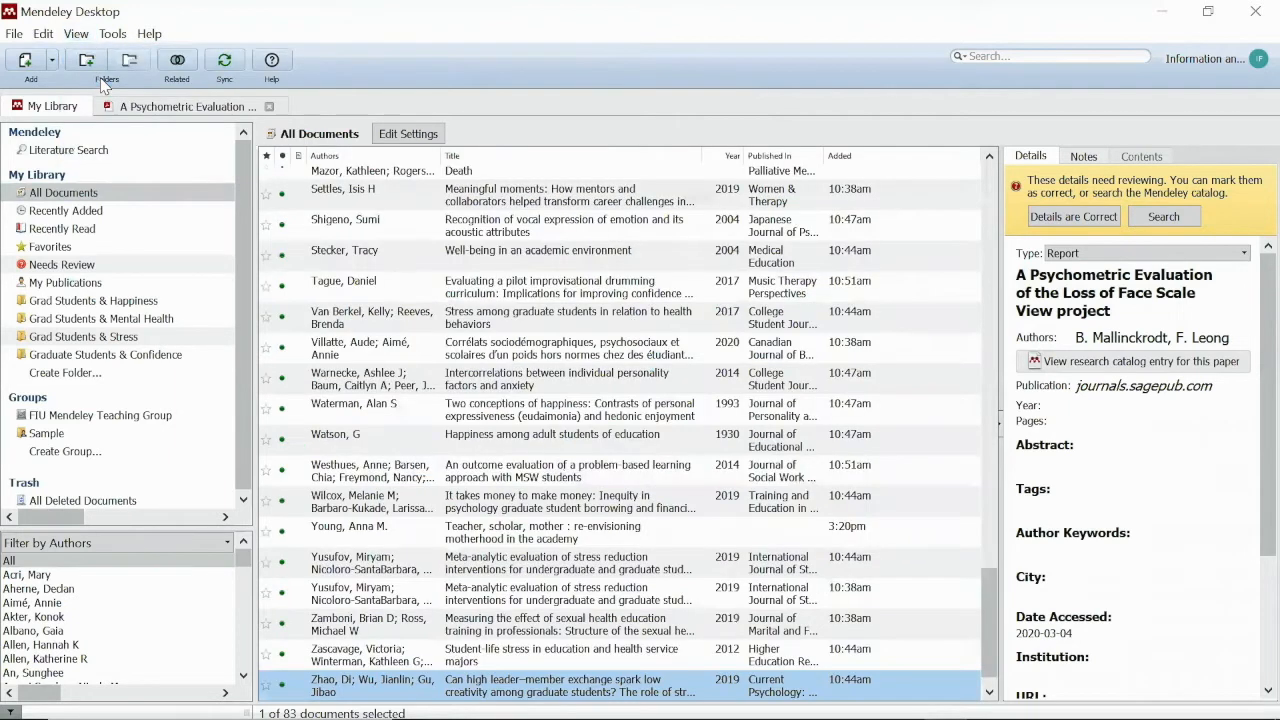
click(474, 175)
scroll(1175, 540, down, 10)
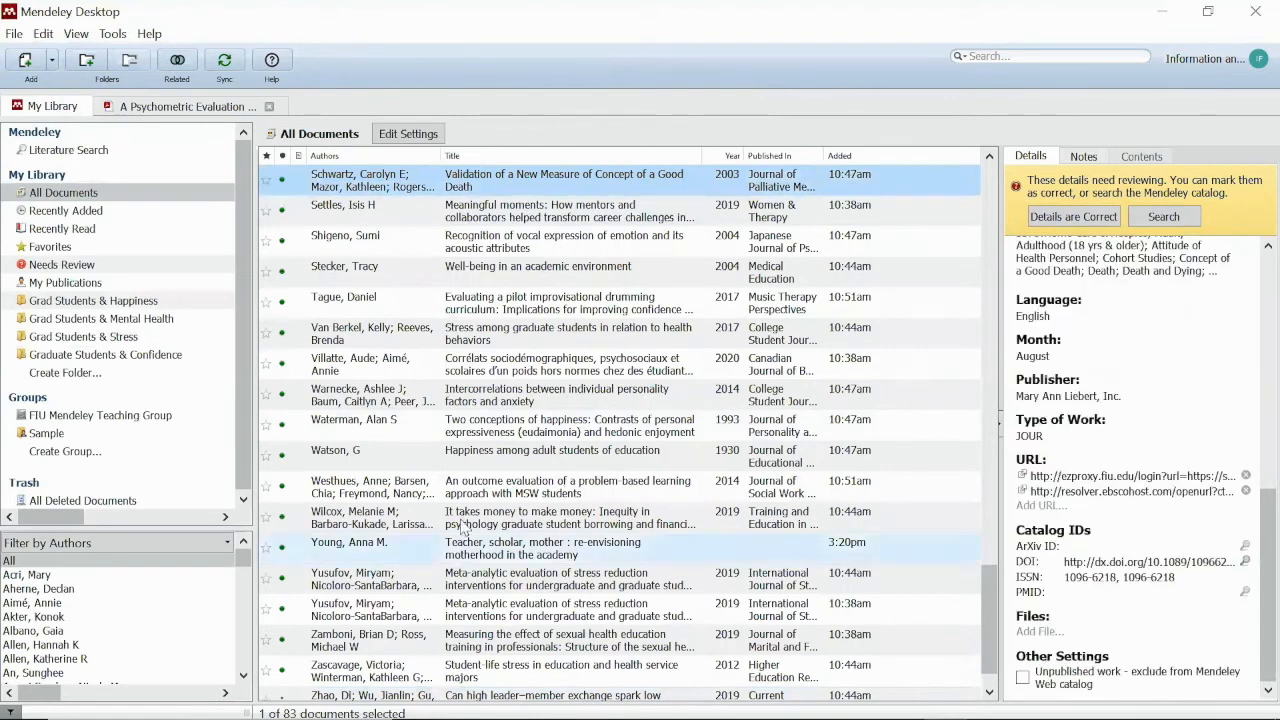
scroll(505, 556, up, 15)
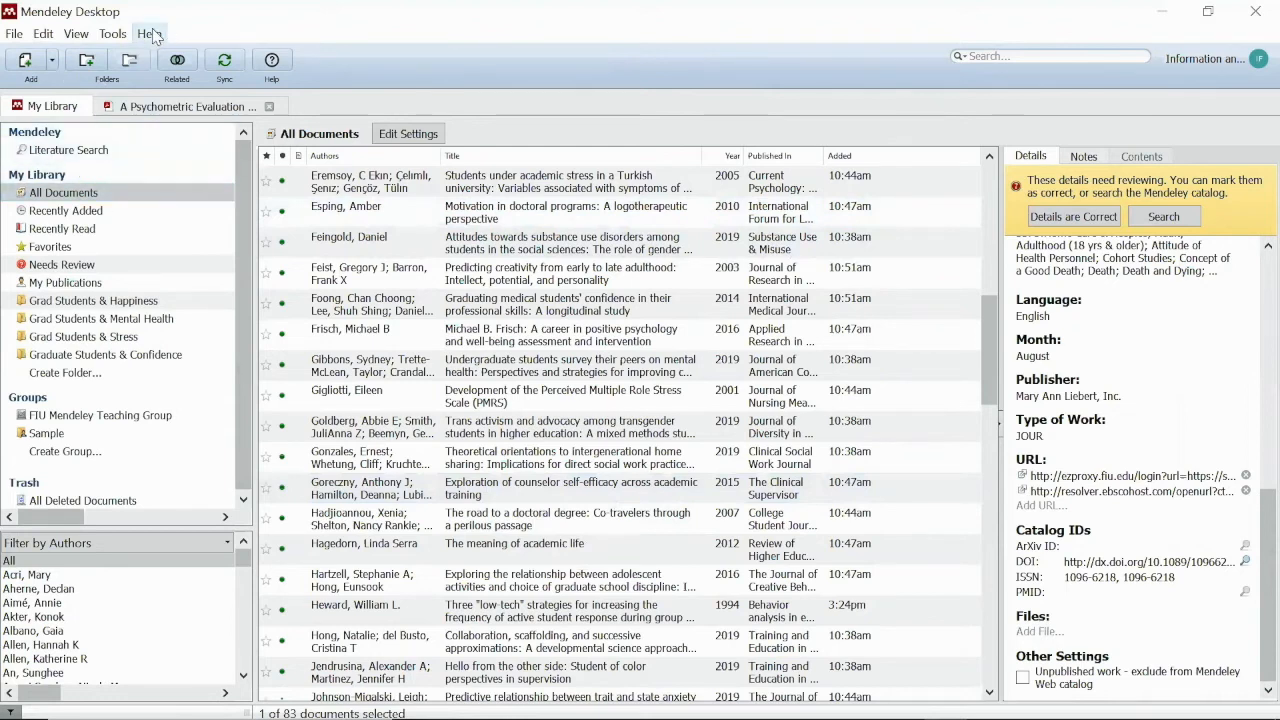
click(76, 33)
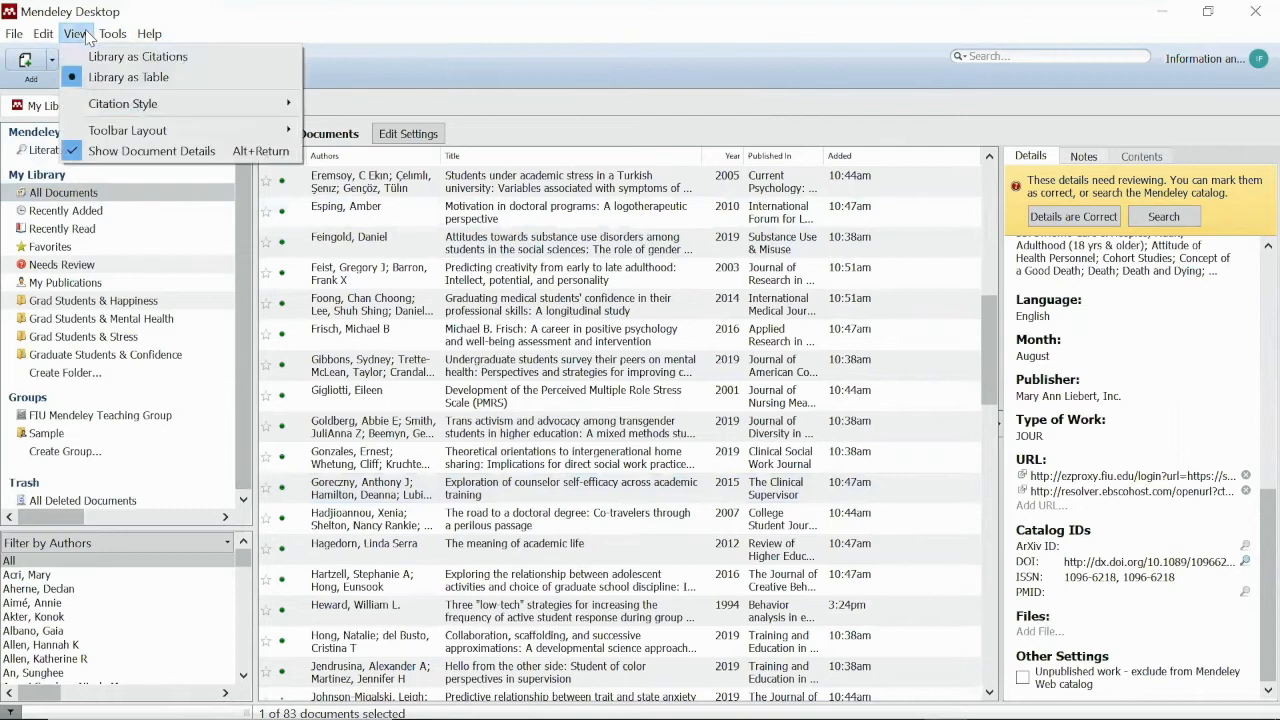
mouse_move(78, 37)
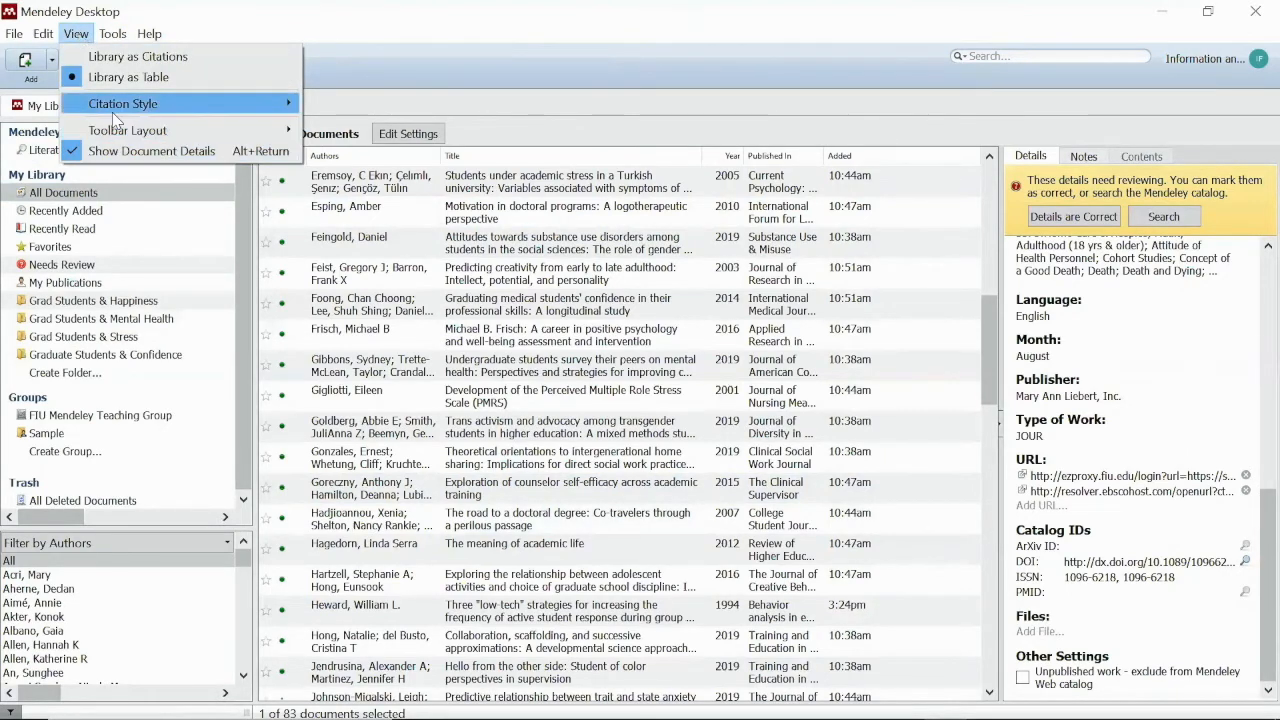
mouse_move(113, 109)
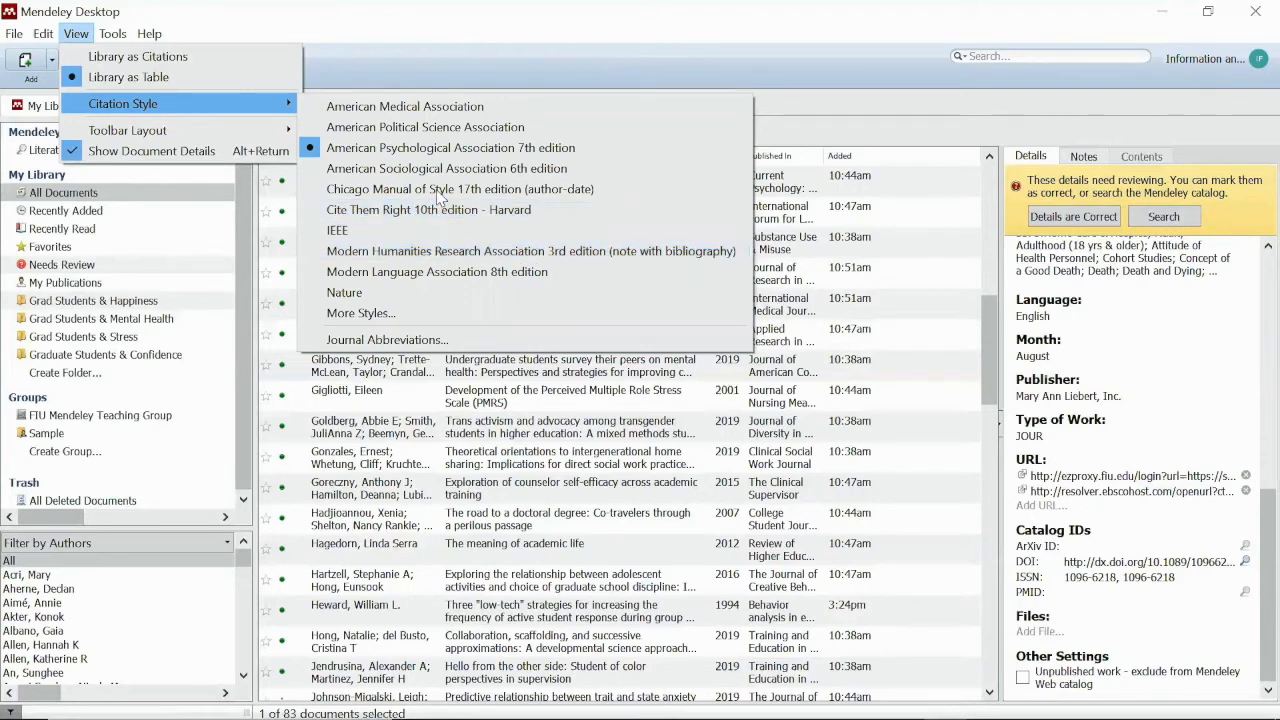
click(496, 146)
scroll(506, 249, down, 4)
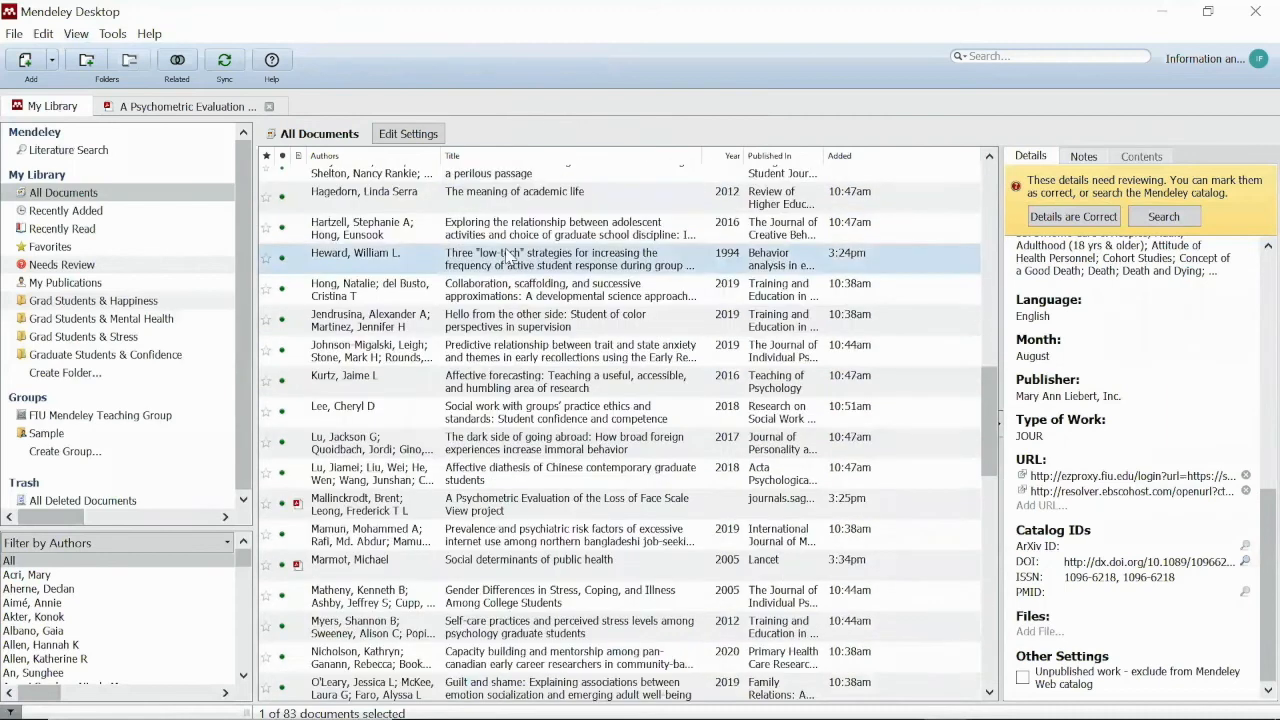
scroll(510, 256, down, 2)
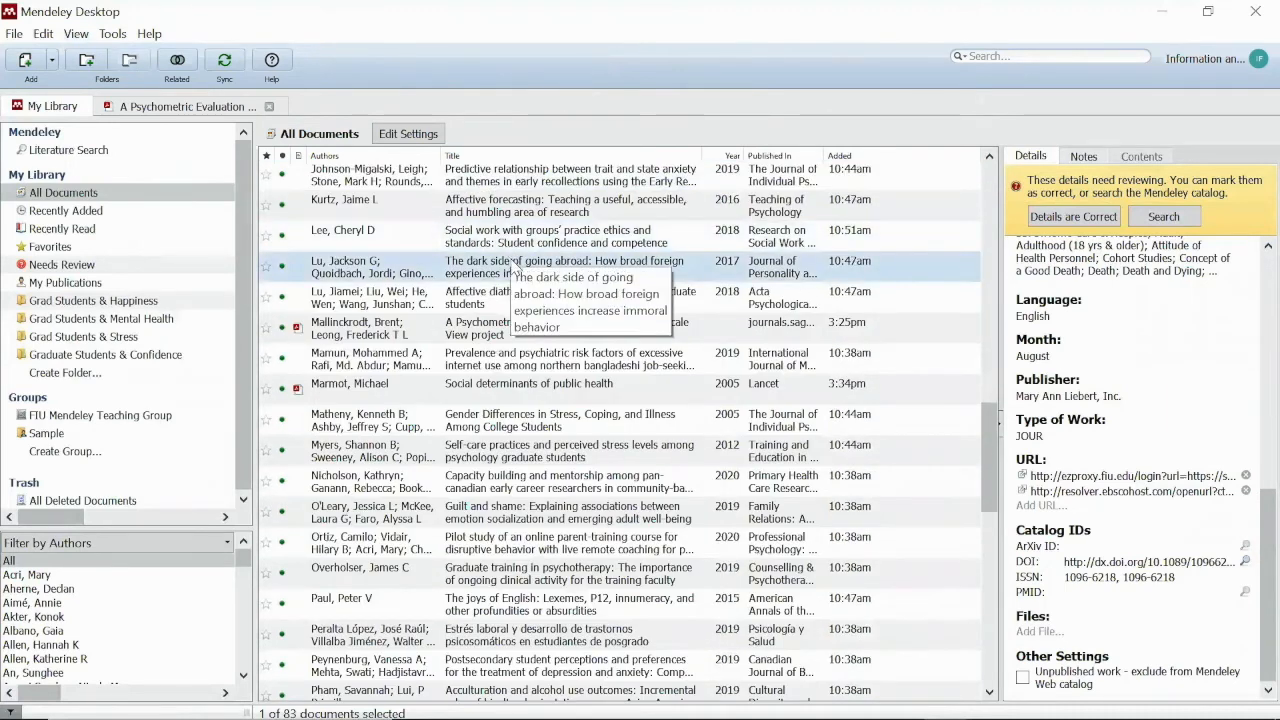
scroll(505, 255, up, 4)
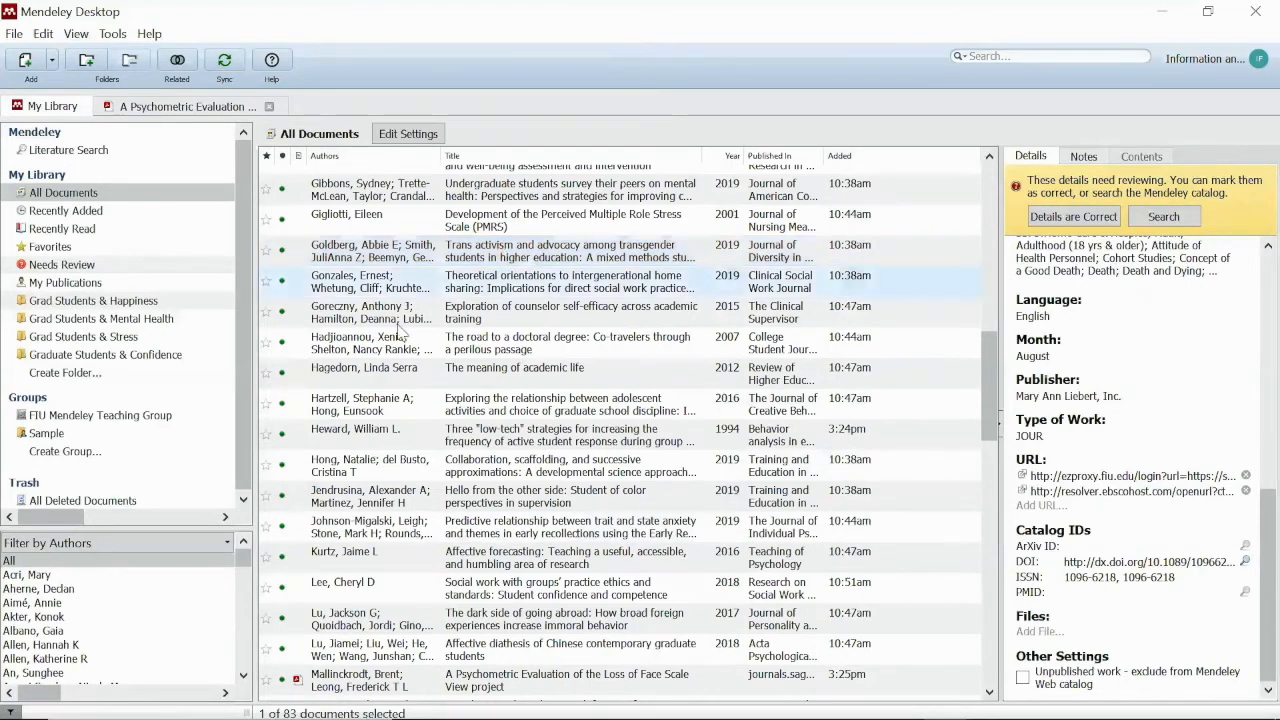
click(52, 60)
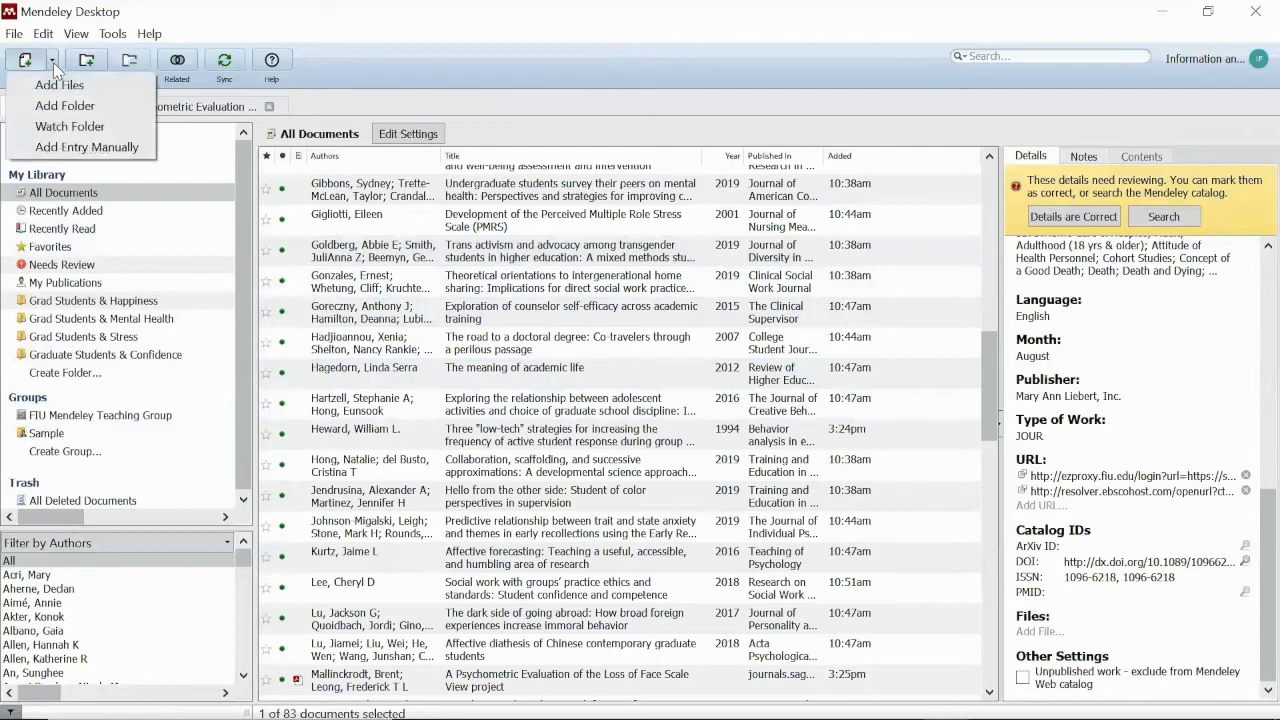
click(66, 150)
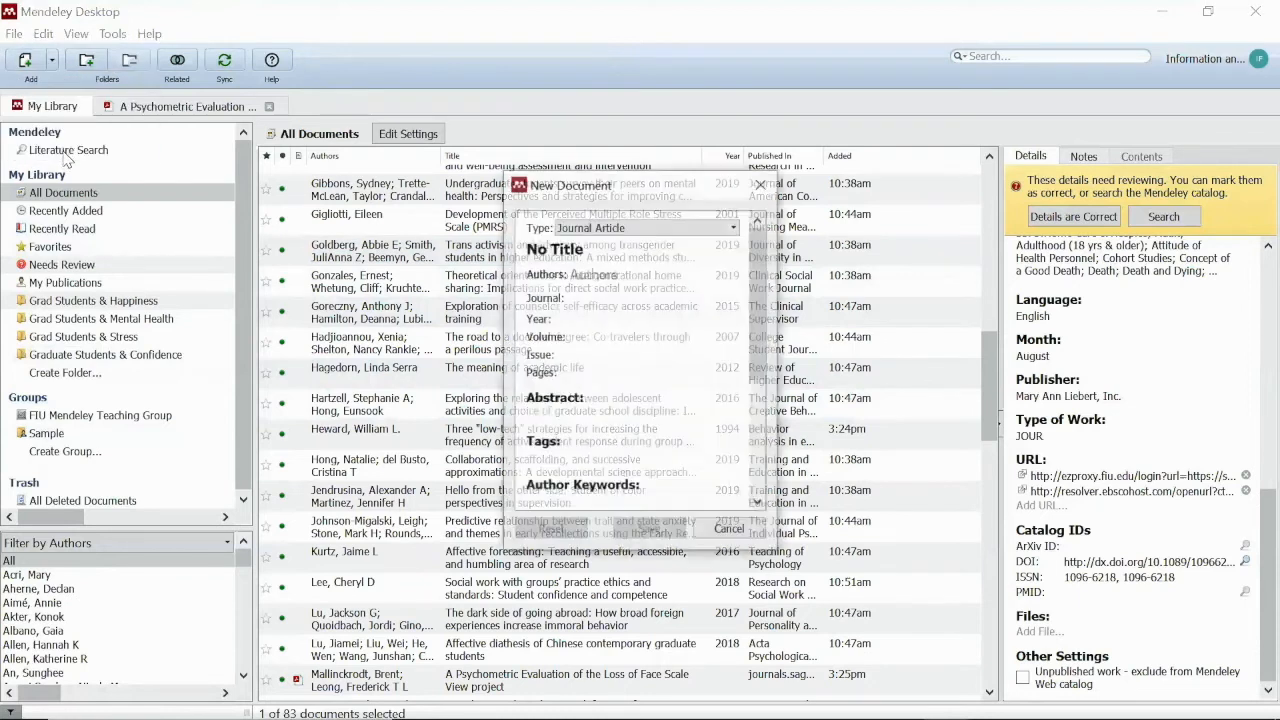
scroll(643, 435, down, 3)
scroll(640, 423, up, 3)
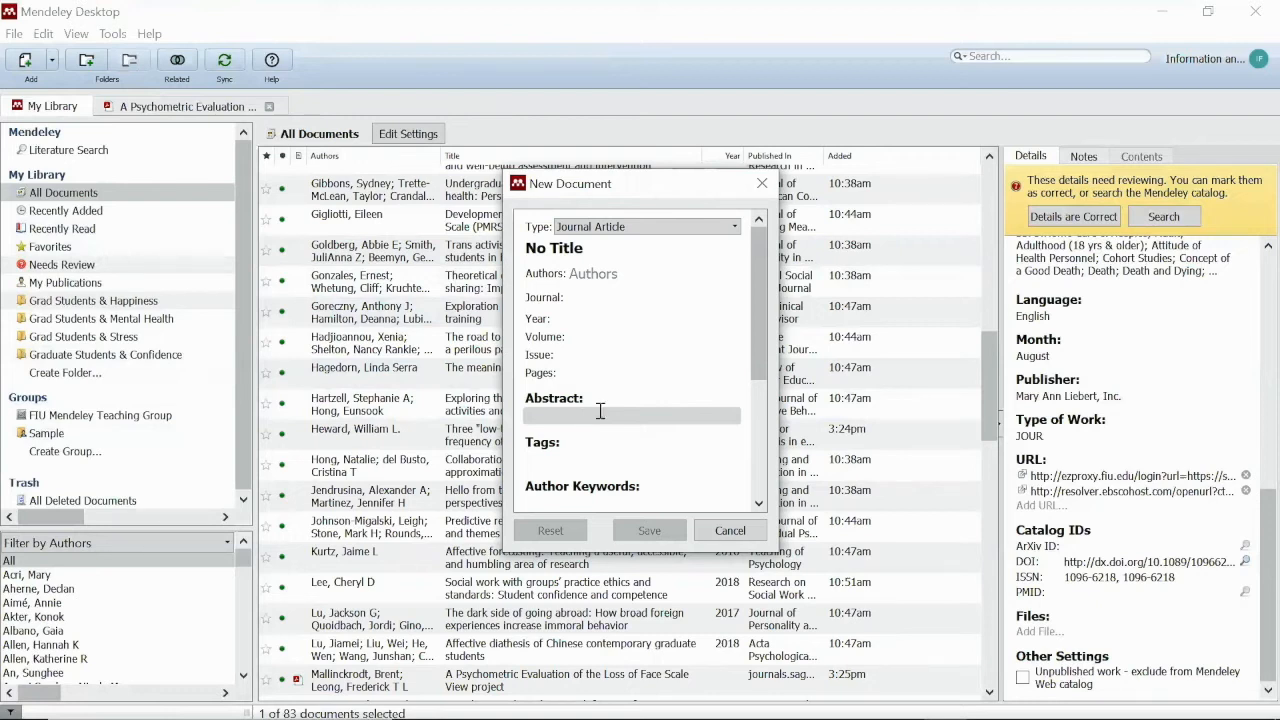
scroll(640, 415, down, 5)
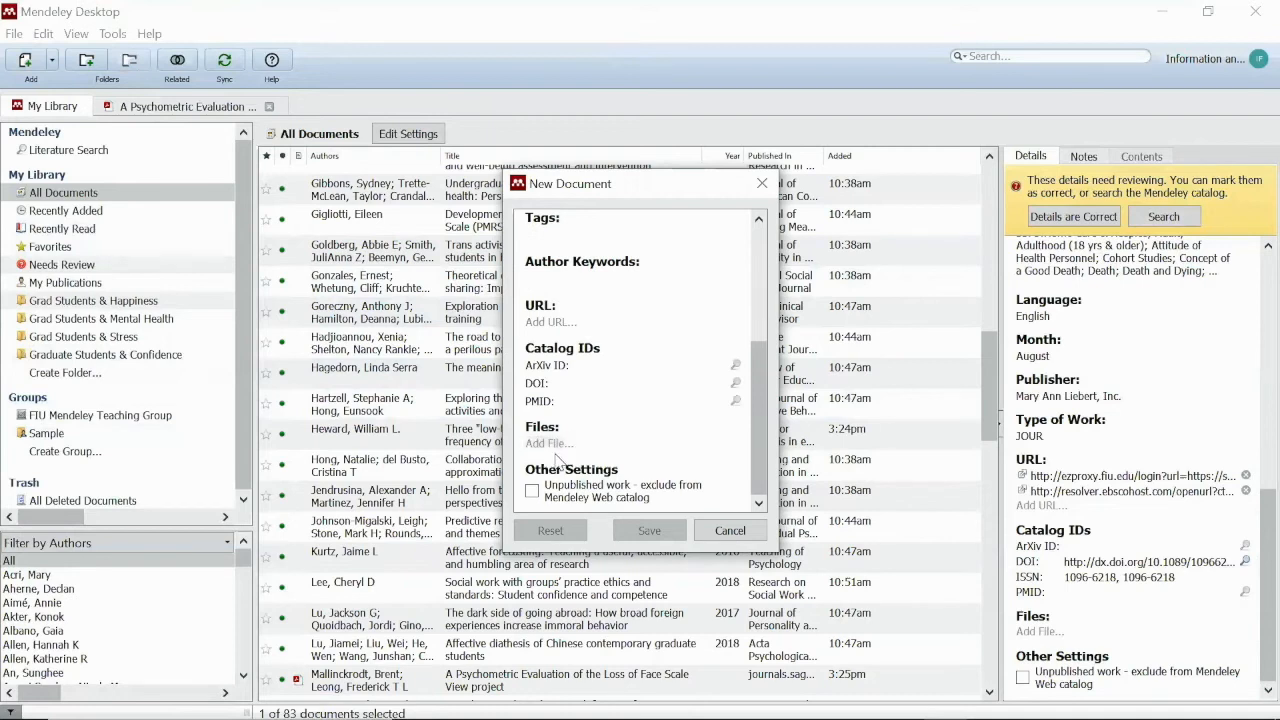
click(731, 531)
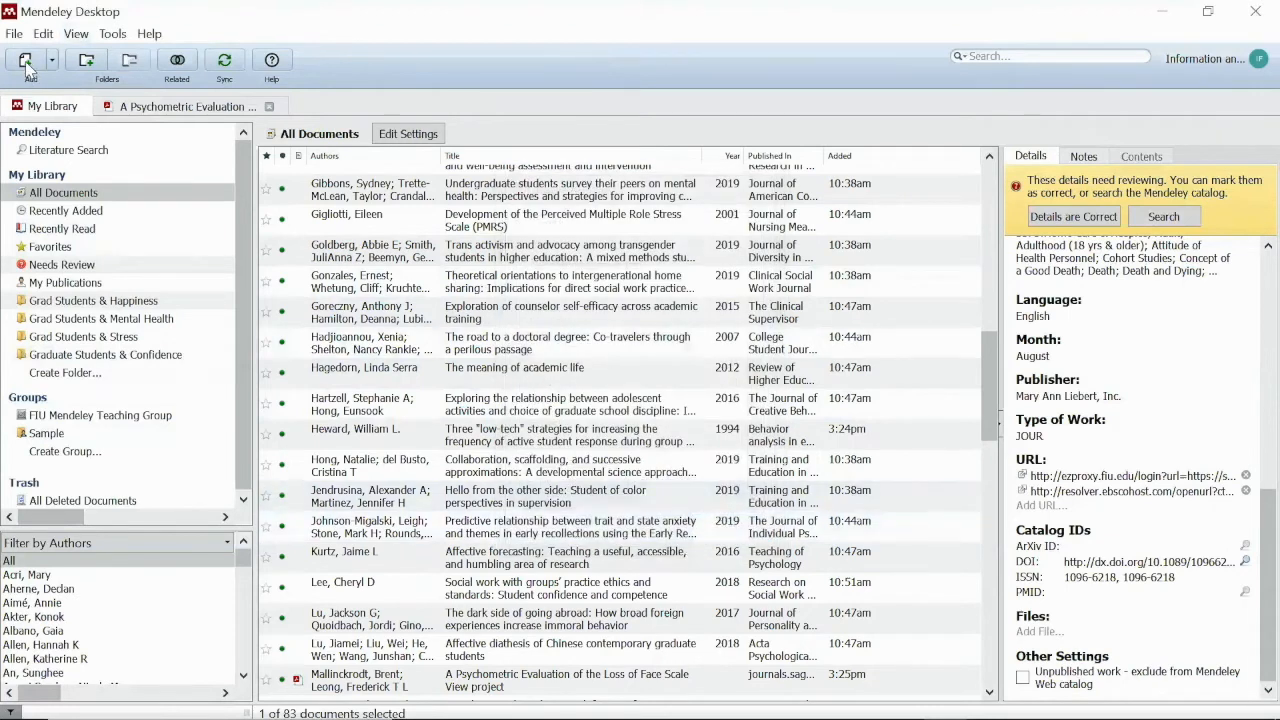
click(26, 62)
click(571, 468)
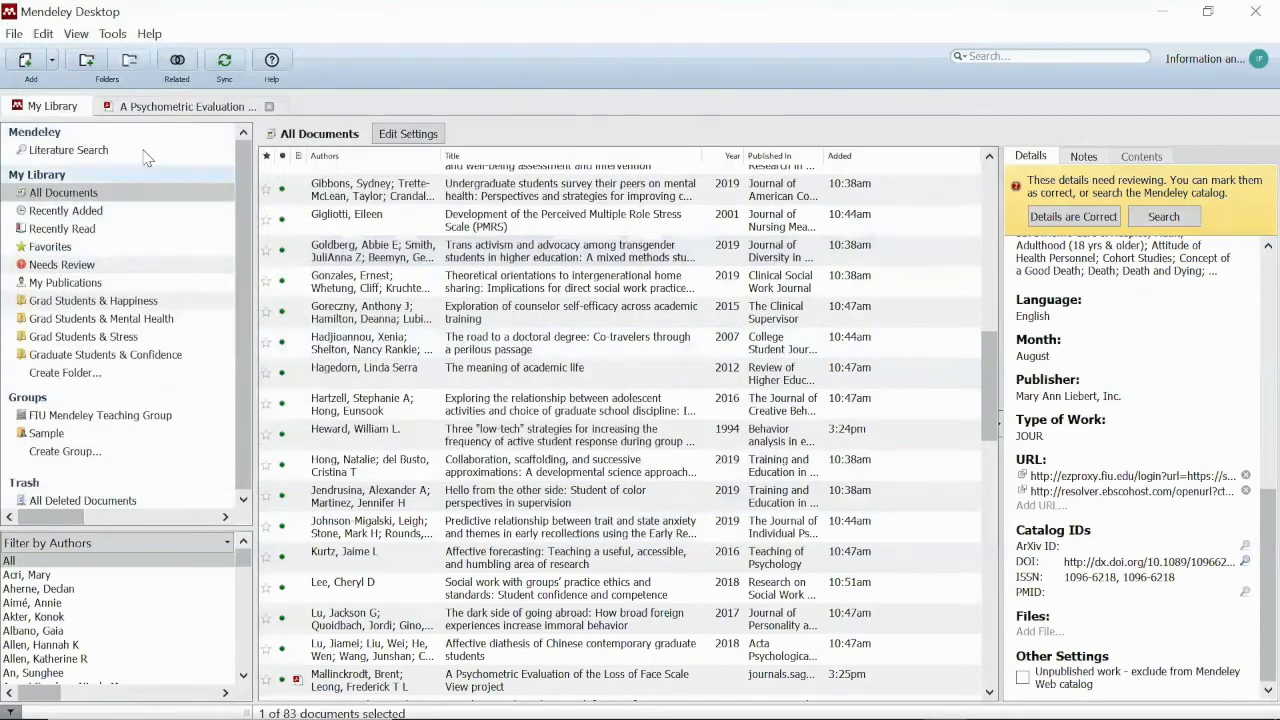
click(52, 61)
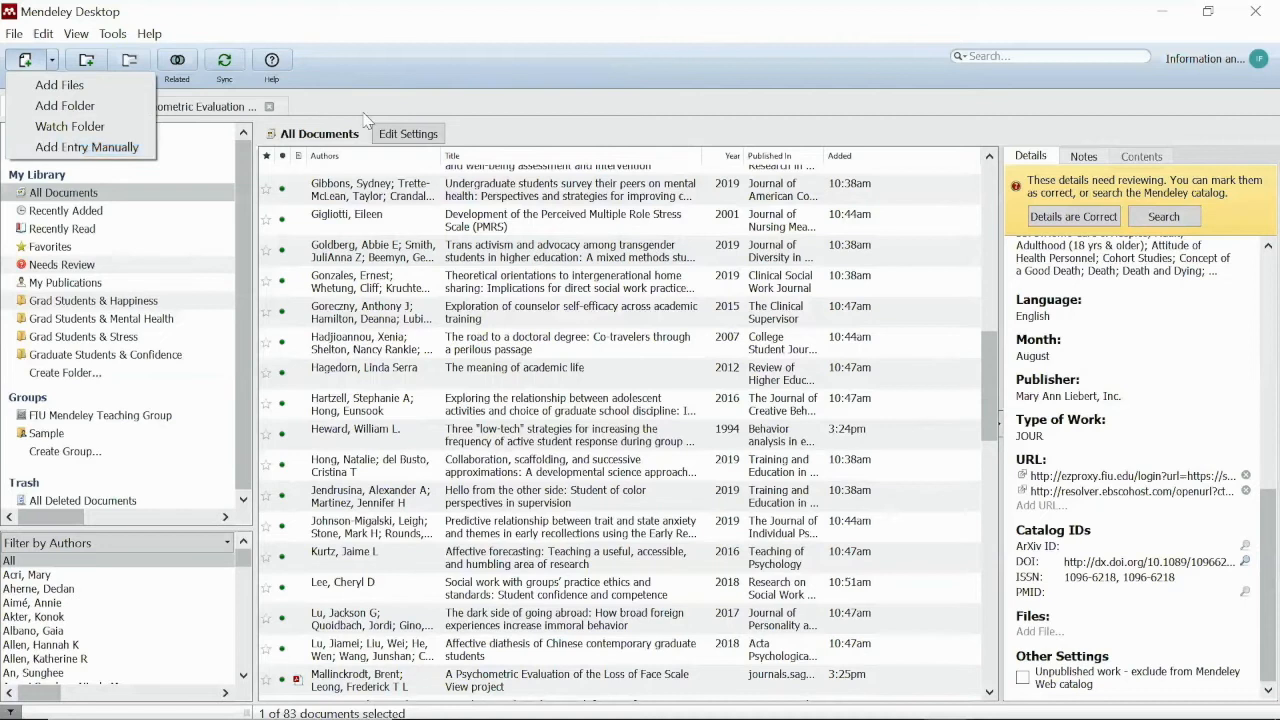
click(480, 92)
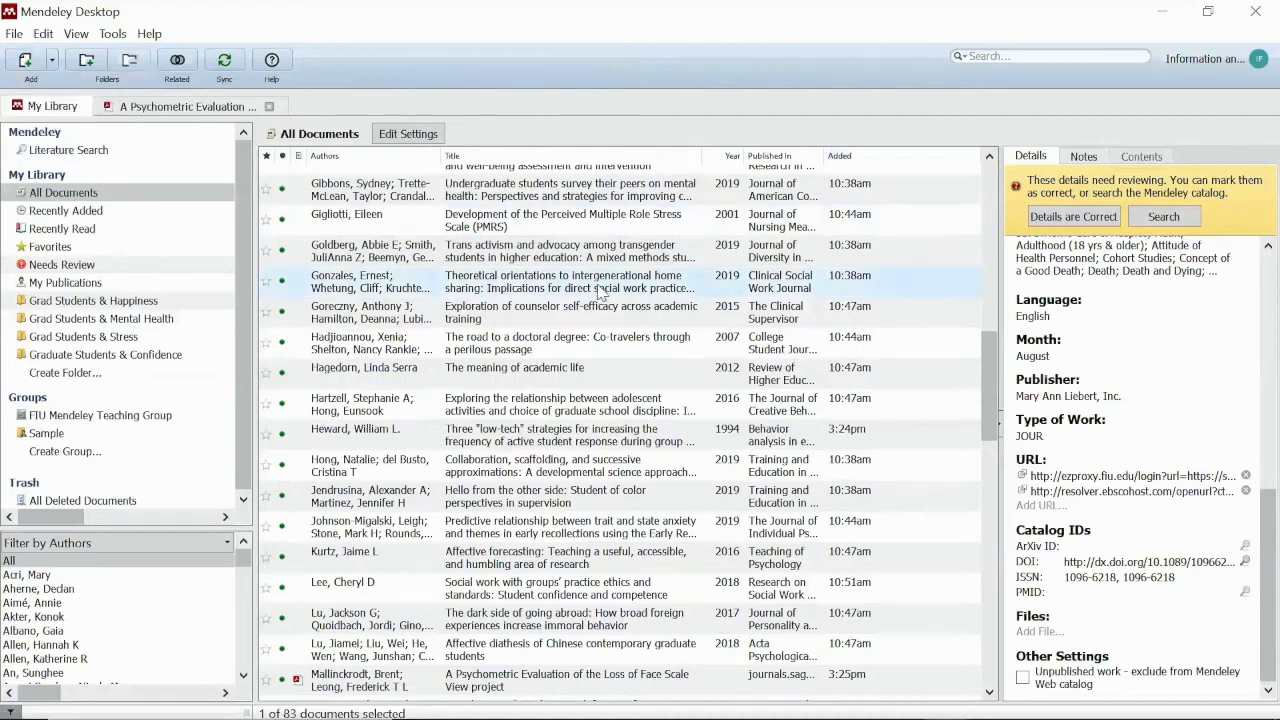
scroll(600, 290, up, 10)
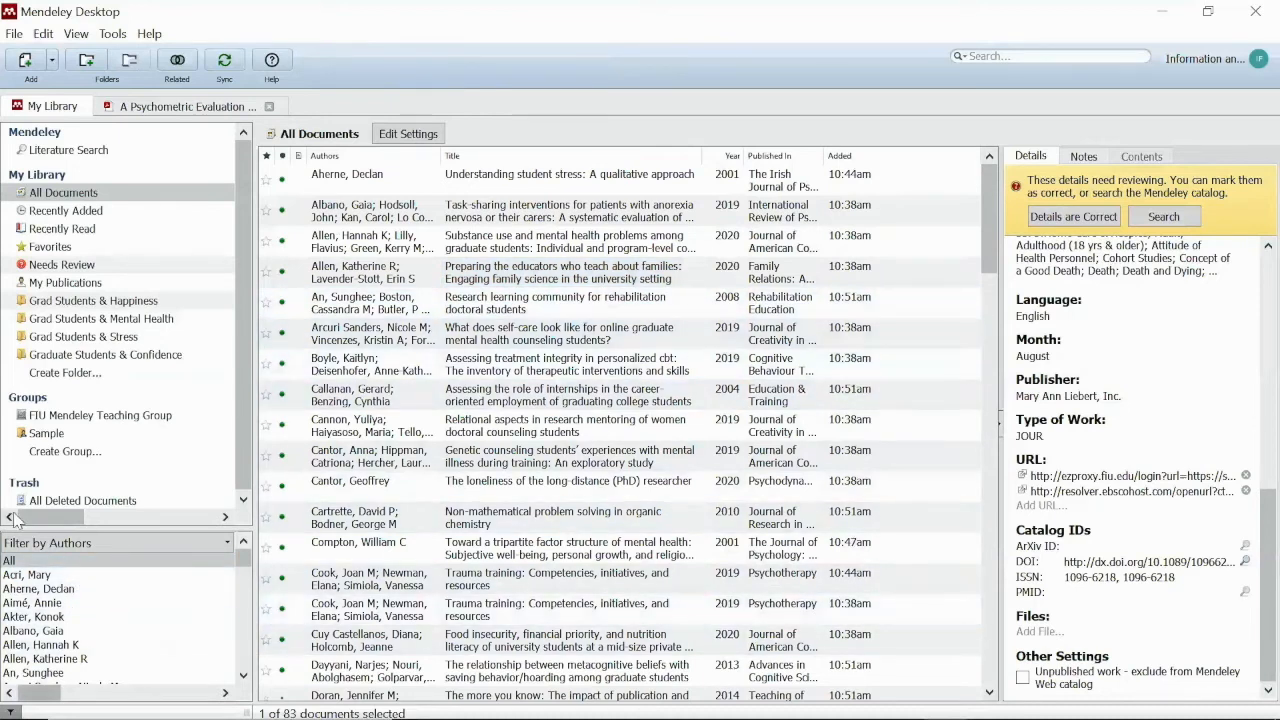
Restore and move the window, try an 'allen' search and clear it, then widen it to show Added
click(1206, 14)
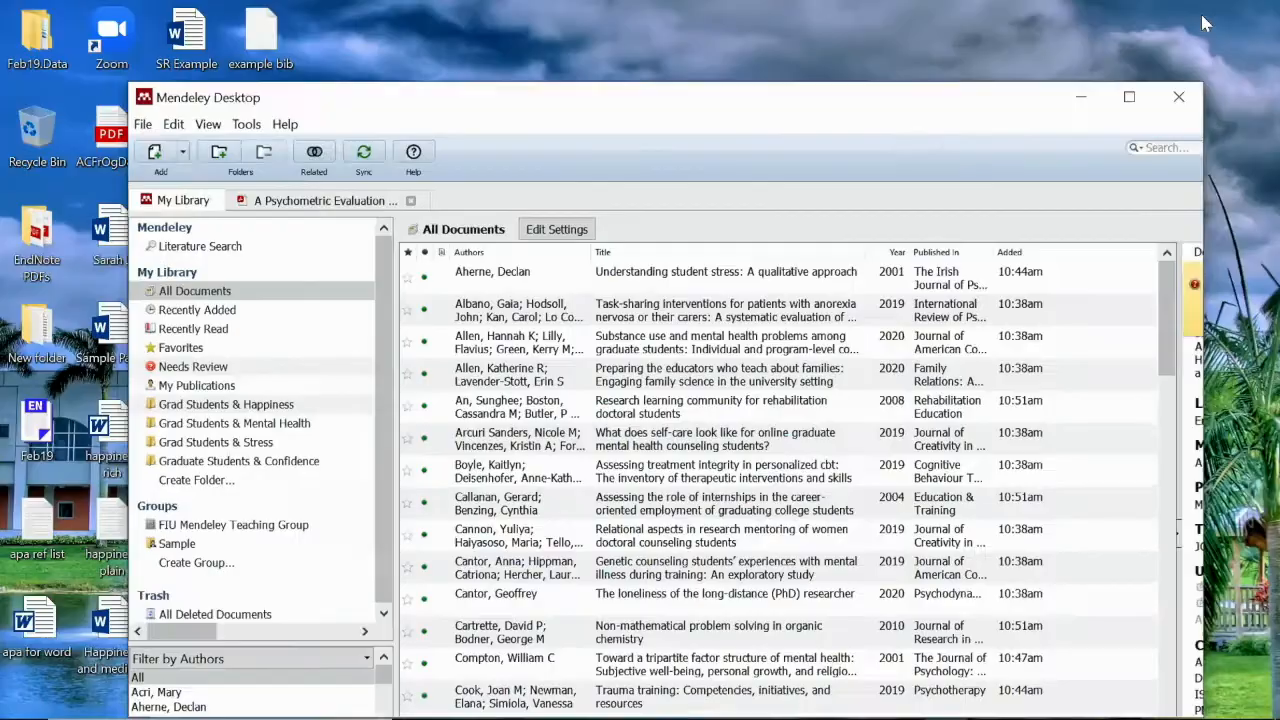
drag(991, 122, 965, 61)
click(900, 114)
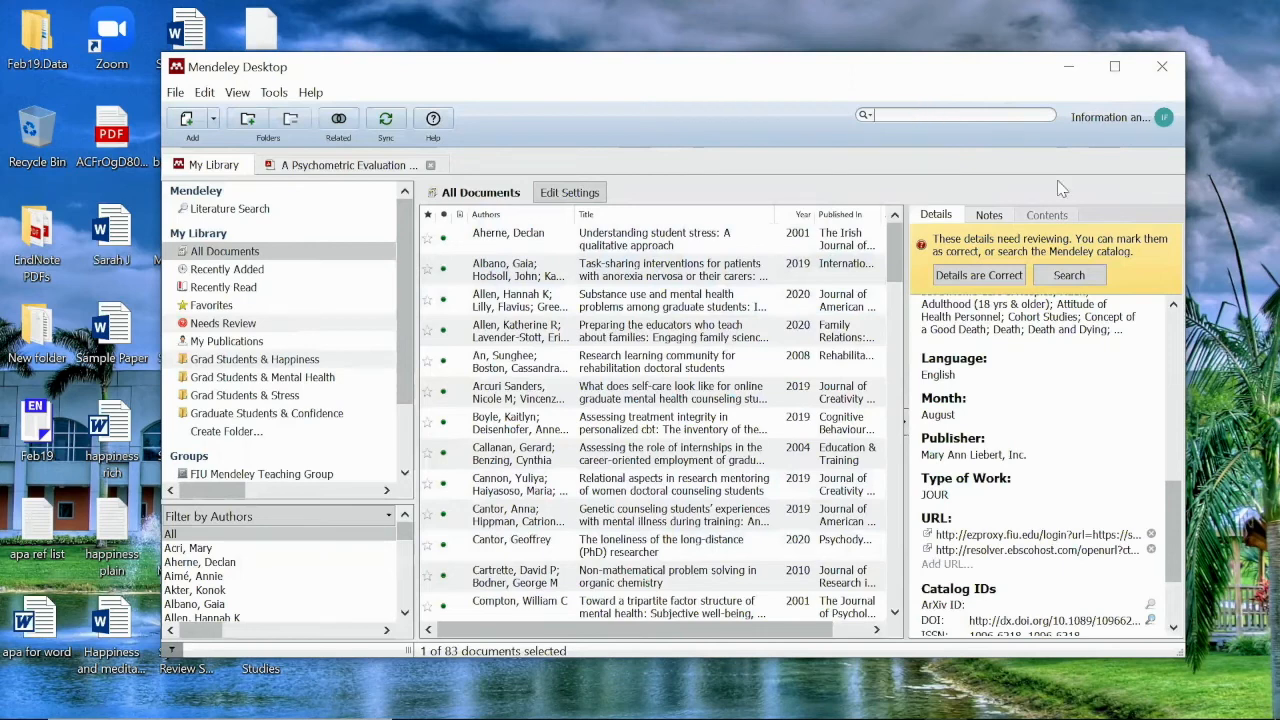
text(al)
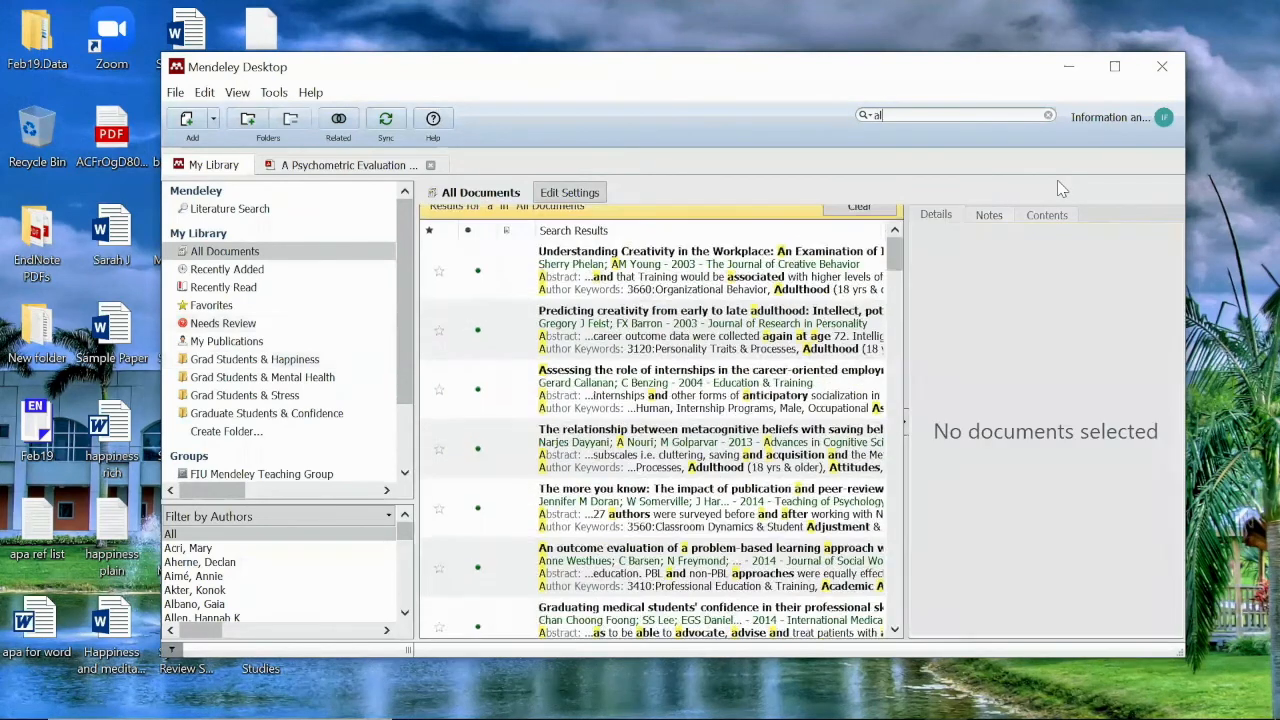
text(len)
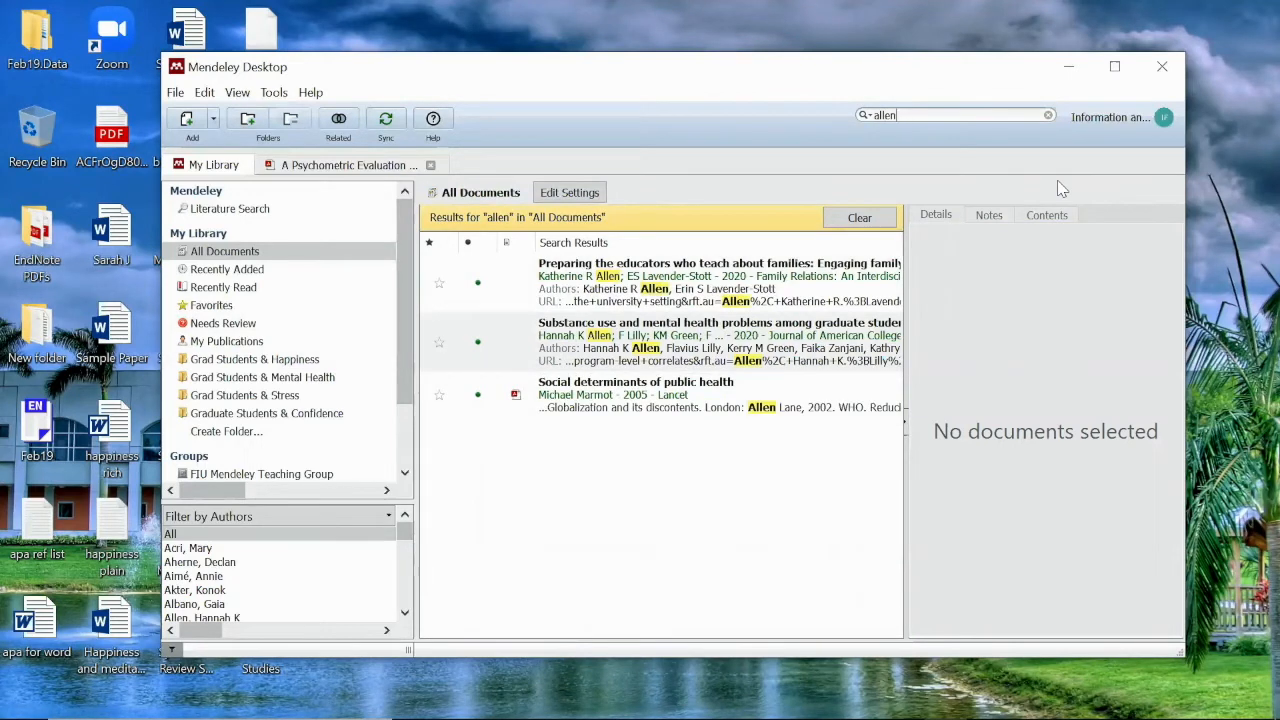
click(1048, 116)
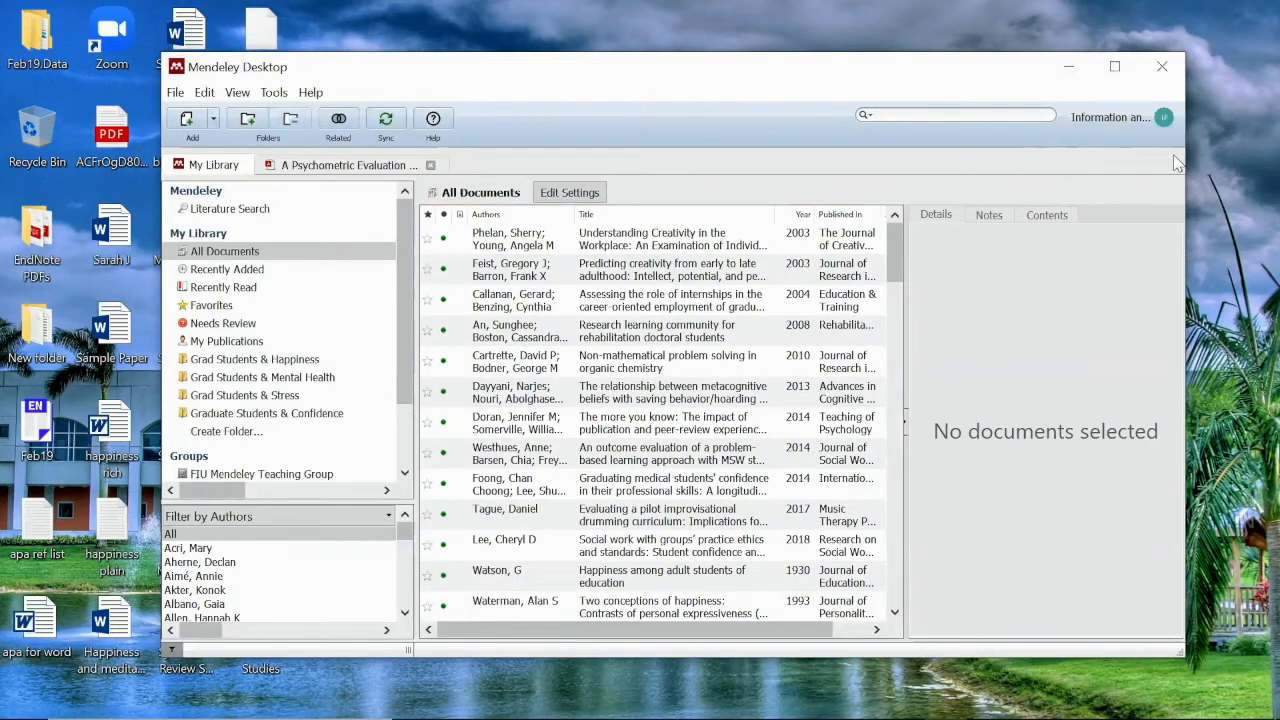
drag(1186, 160, 1216, 160)
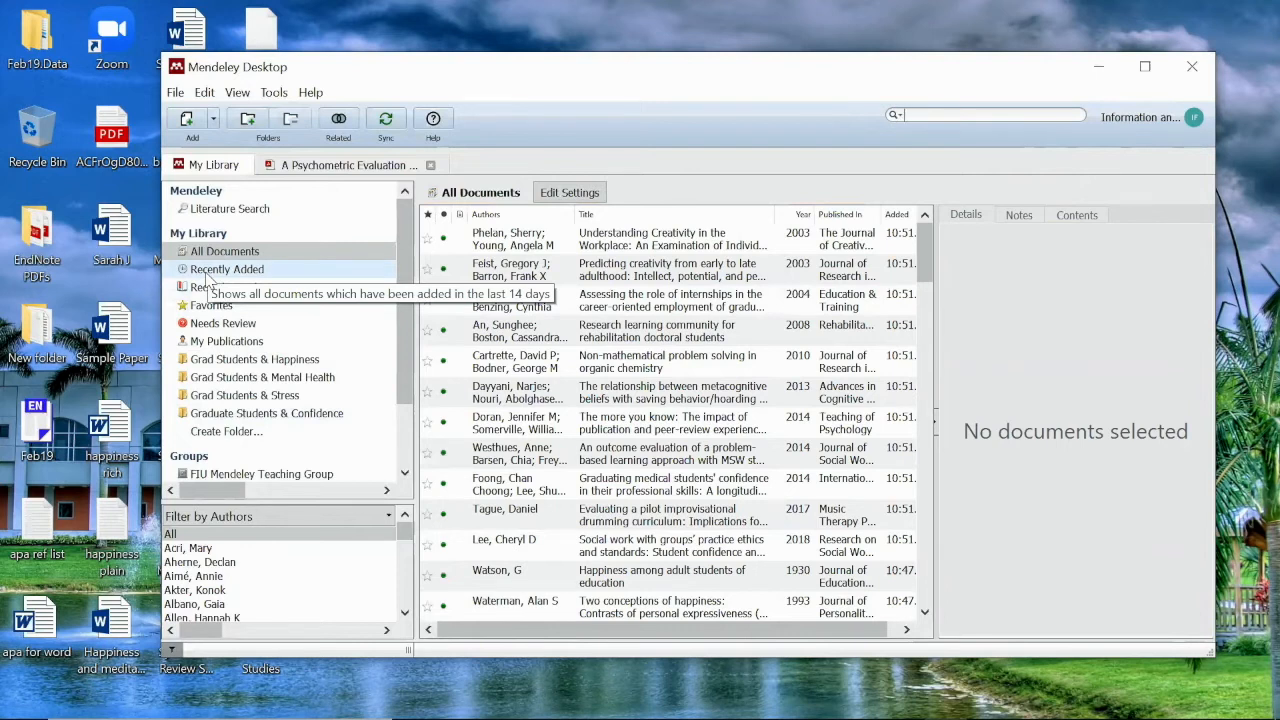
Sync the library with the online account and maximize the Mendeley window again
click(385, 120)
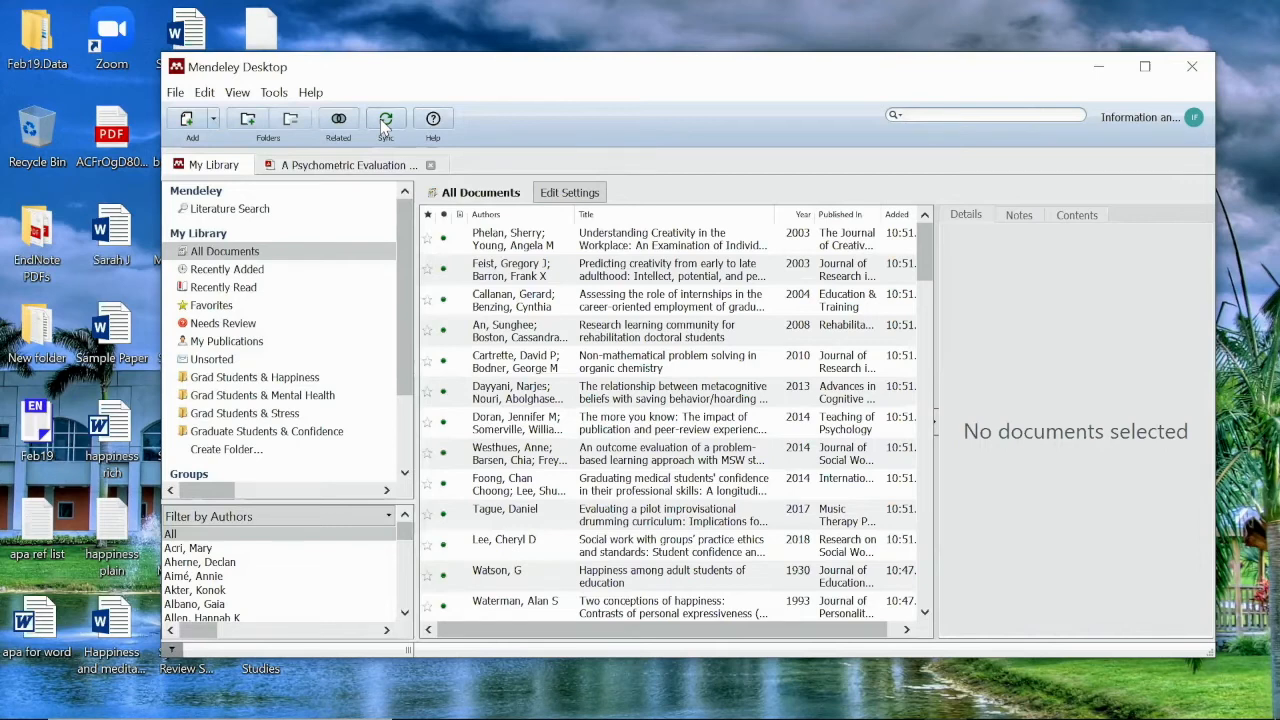
double_click(311, 69)
click(113, 34)
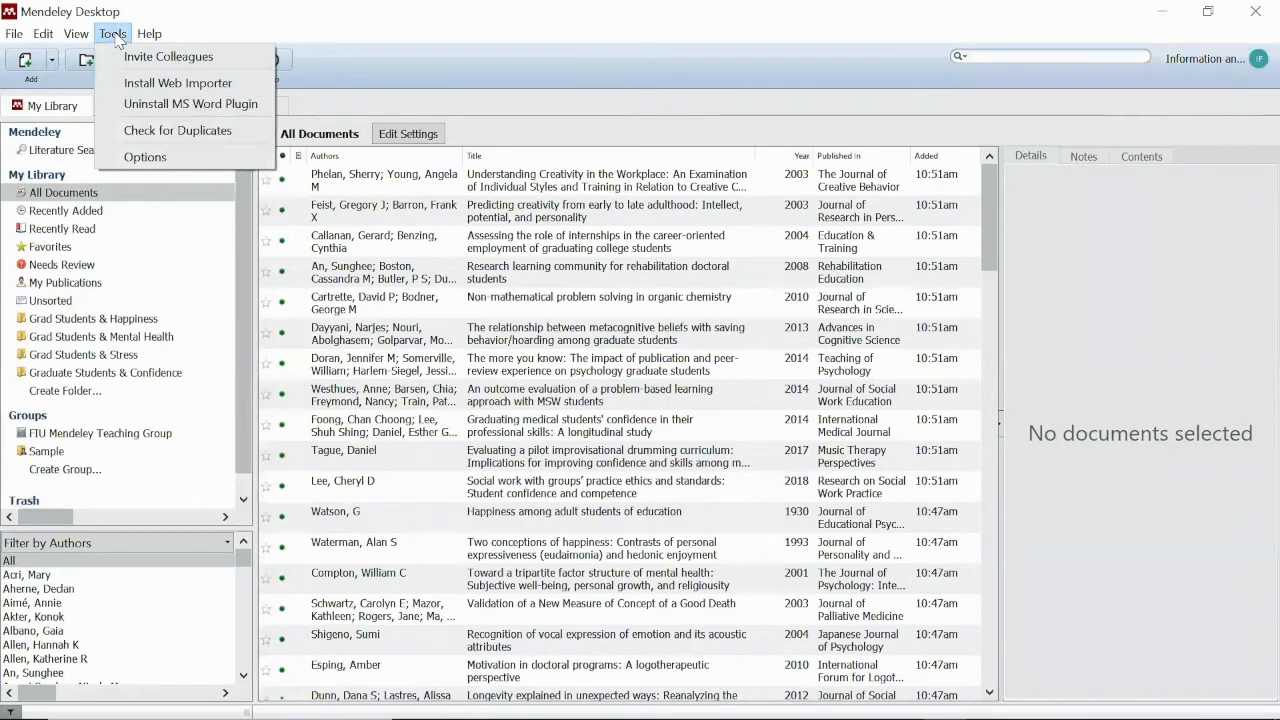
Check for duplicates and merge the two Trauma training records, keeping Type, Title and Authors
click(128, 134)
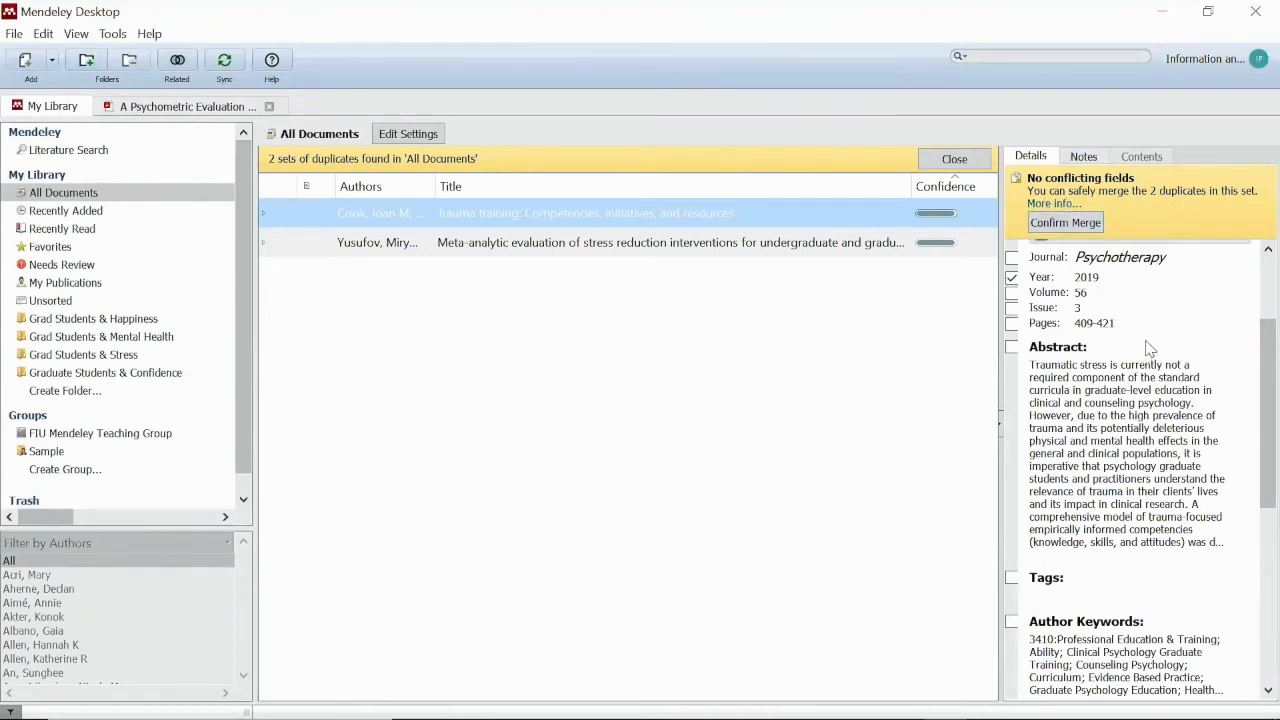
scroll(1150, 348, up, 1)
scroll(1150, 348, up, 3)
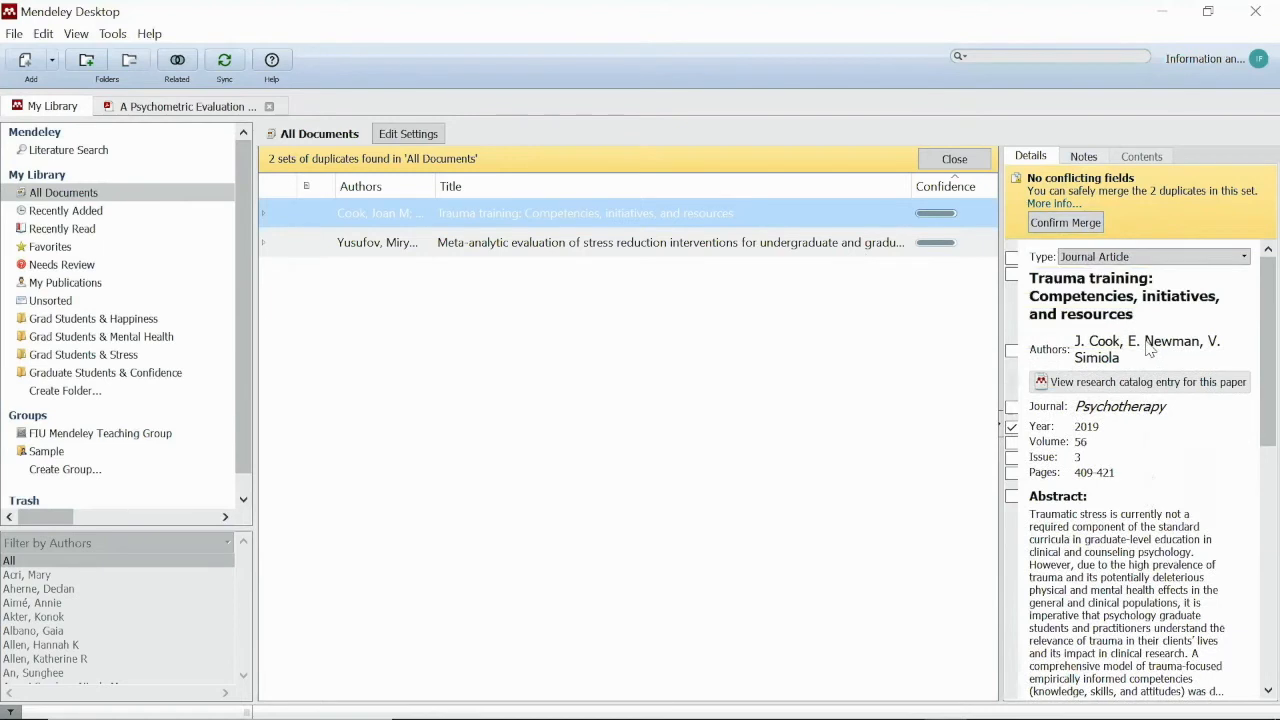
scroll(1150, 348, down, 6)
scroll(1150, 348, down, 8)
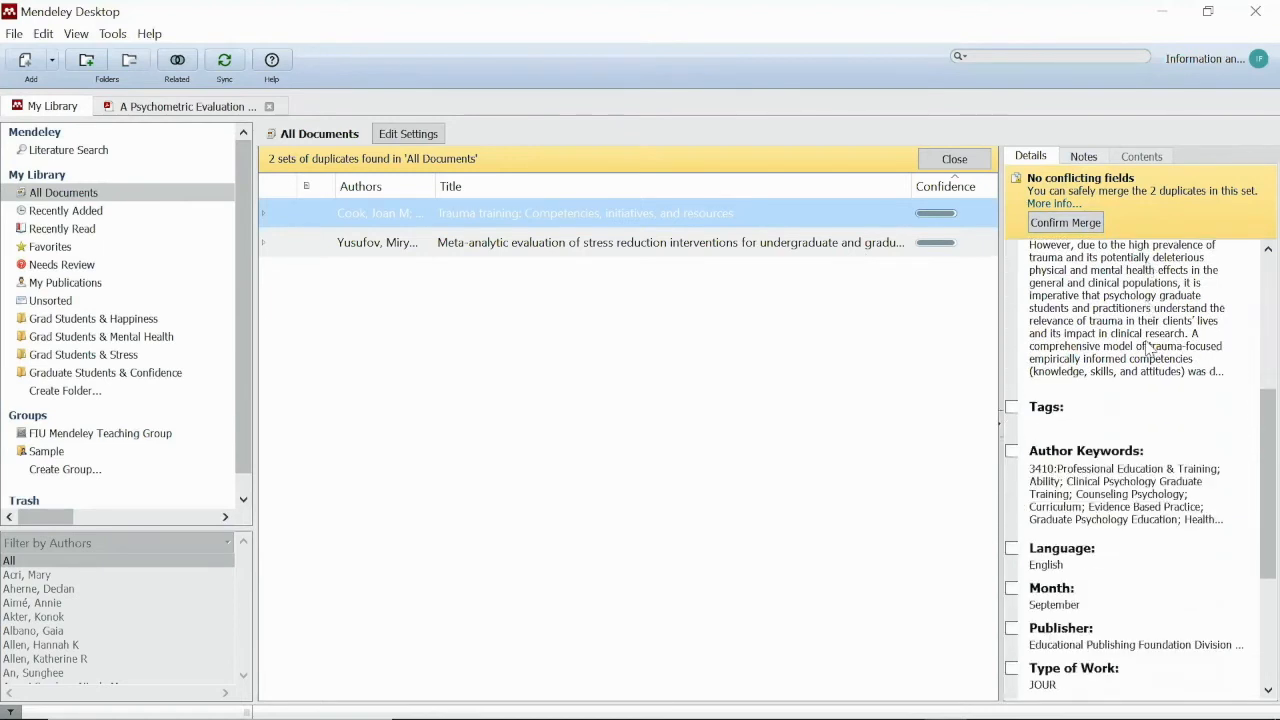
scroll(1148, 347, down, 1)
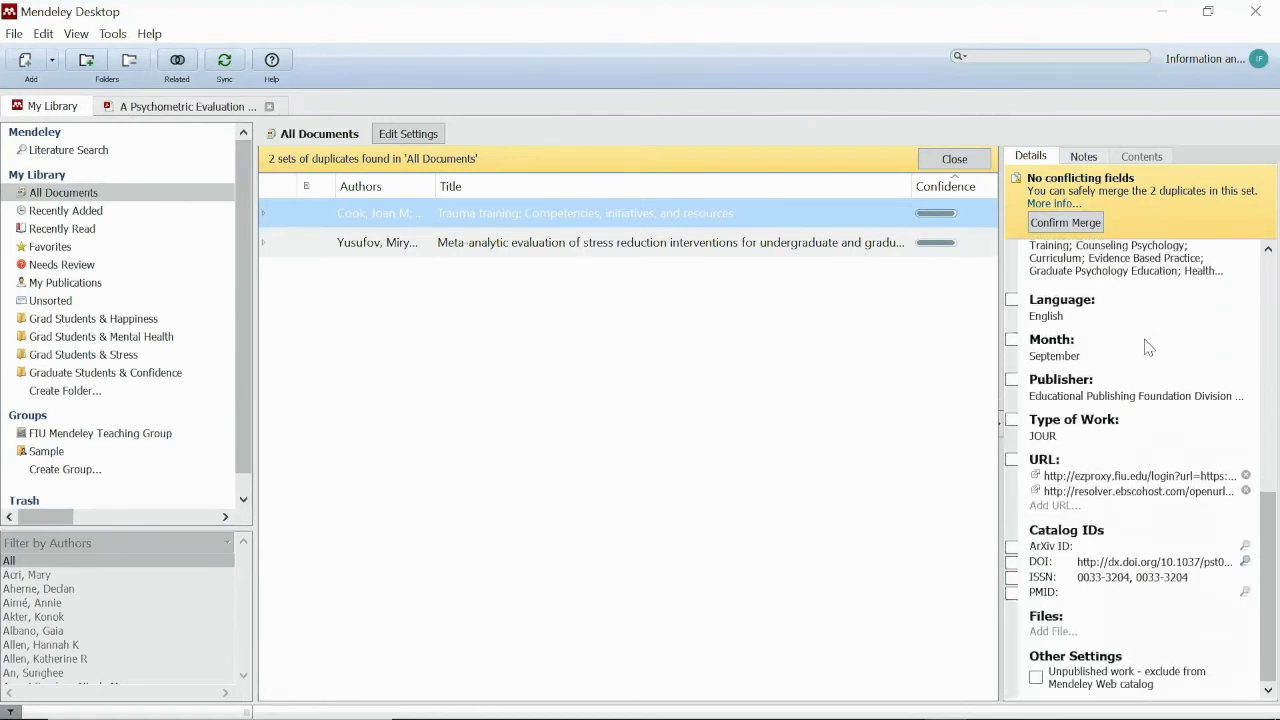
scroll(1148, 347, up, 14)
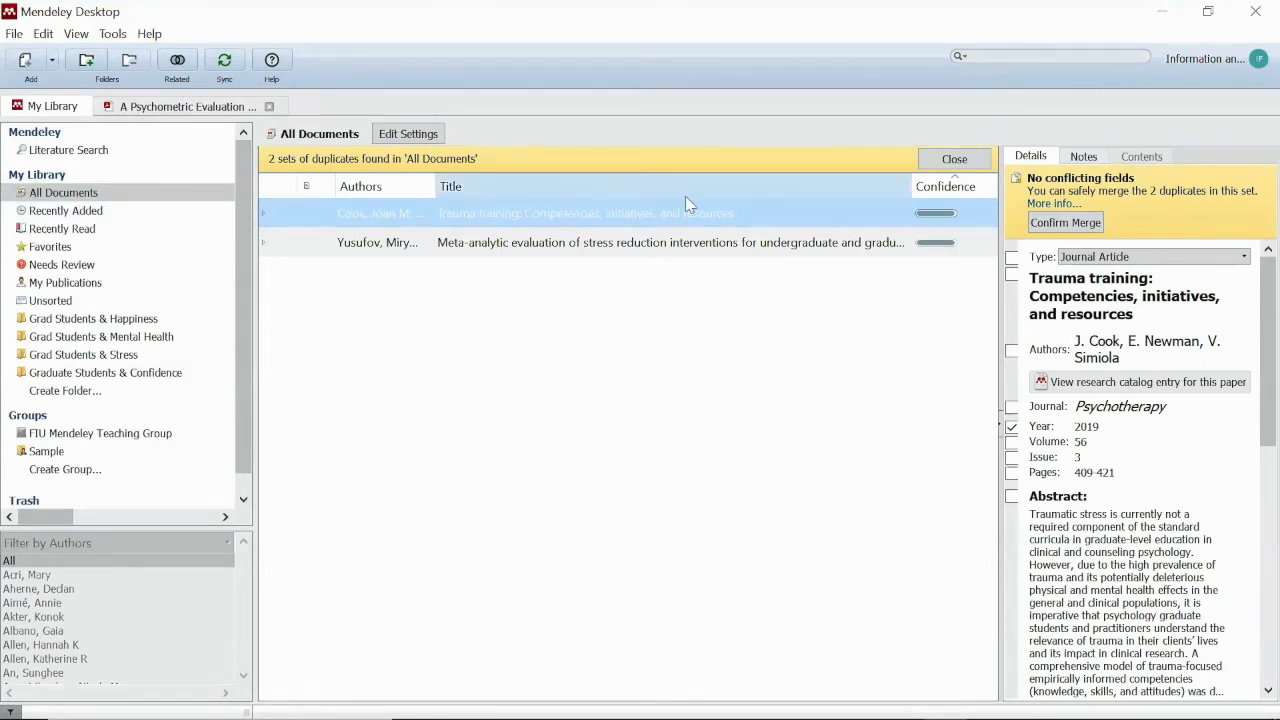
click(1012, 258)
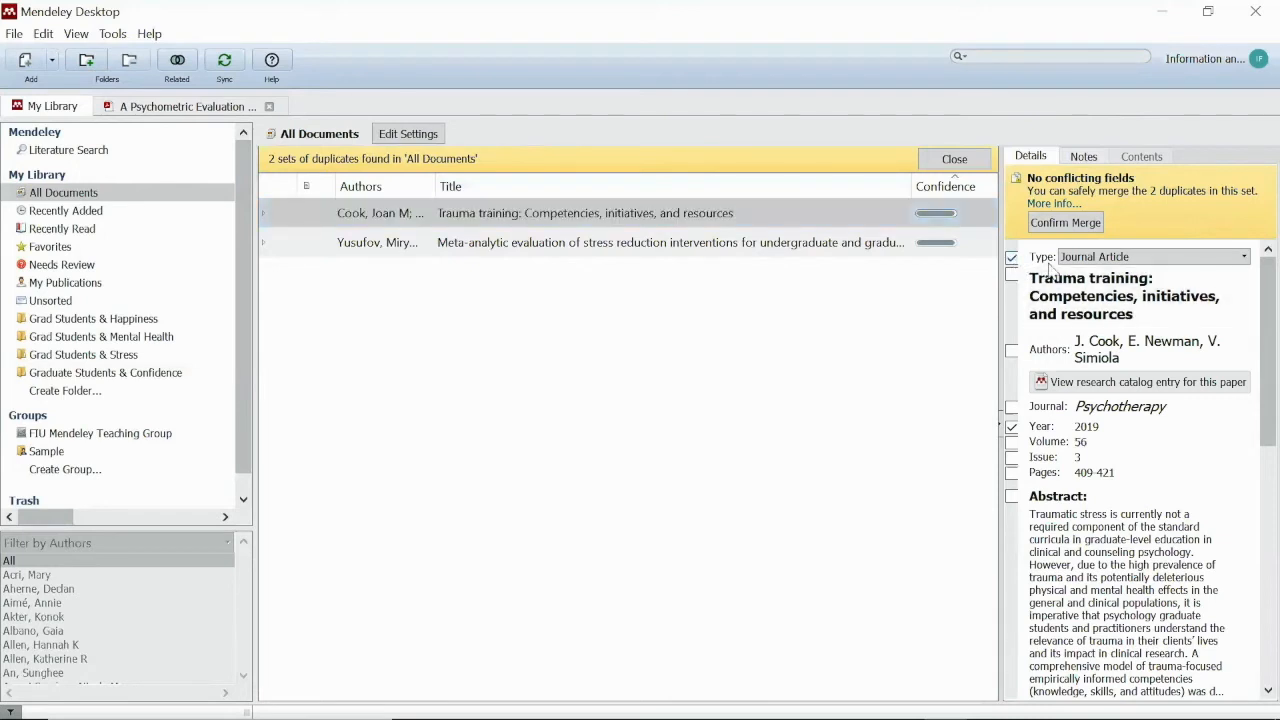
click(1012, 276)
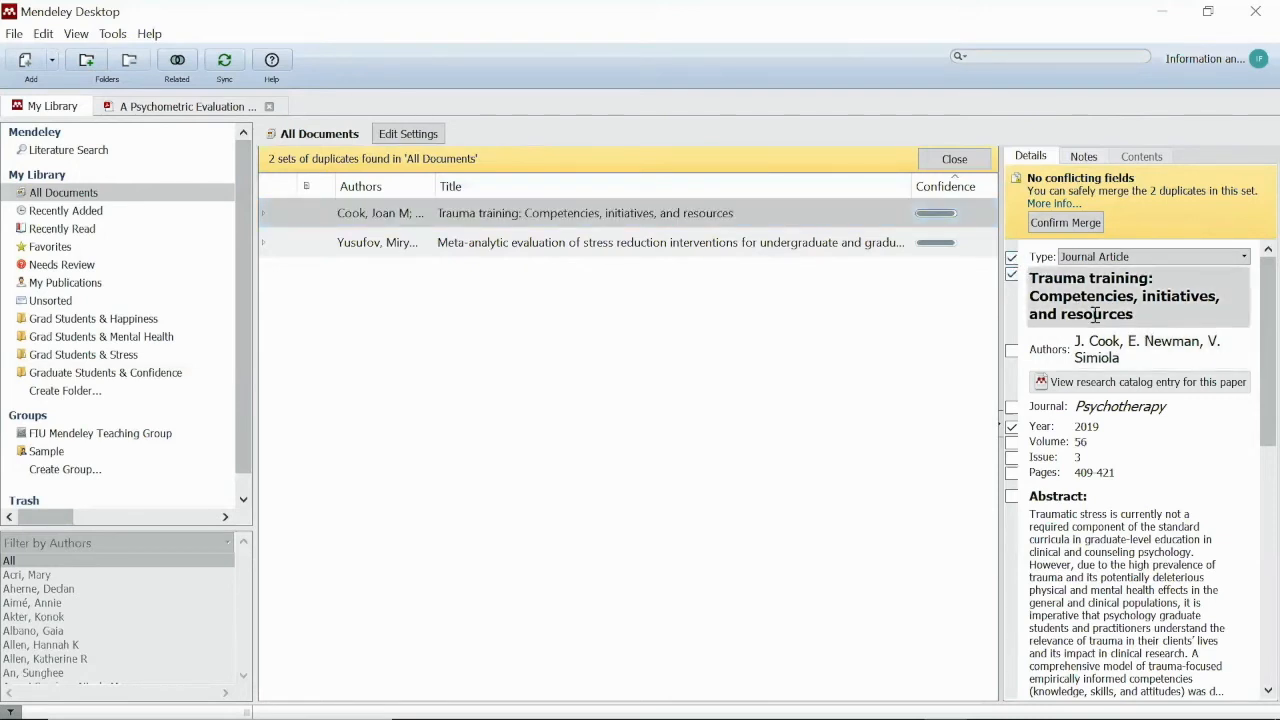
click(1012, 350)
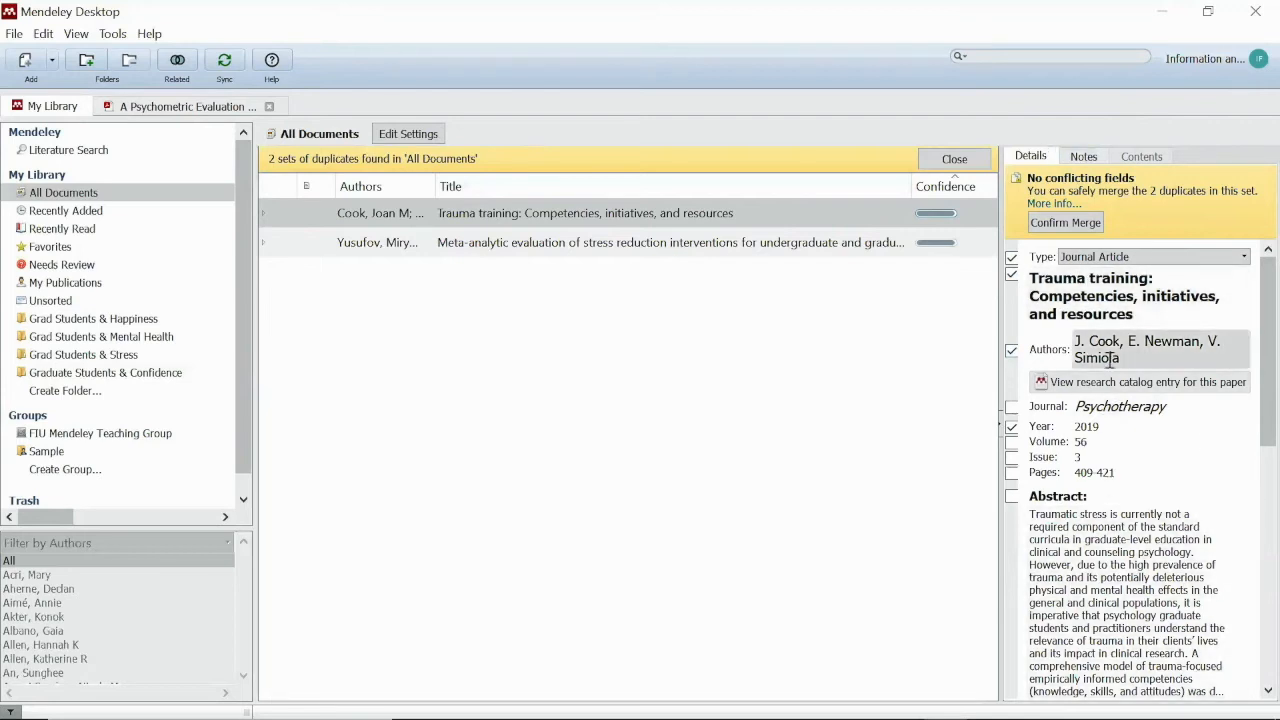
click(1076, 220)
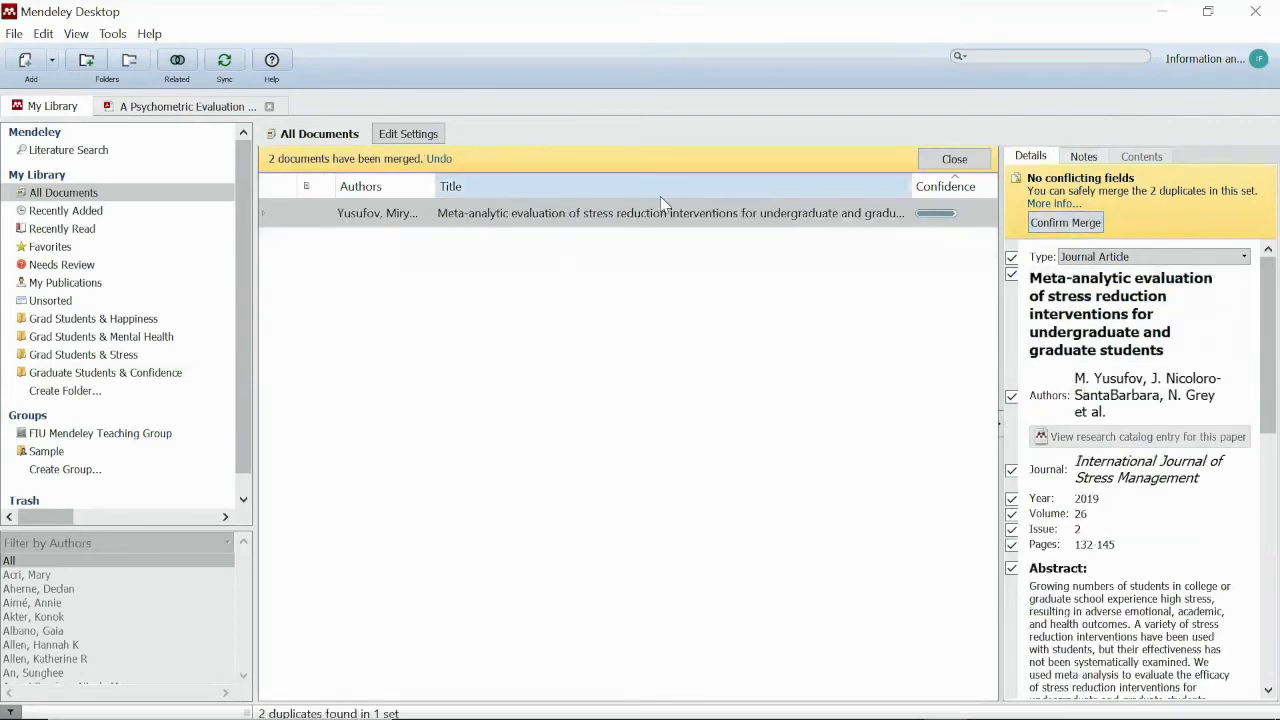
Drop the ezproxy URL and merge the Meta-analytic evaluation of stress reduction interventions duplicates
scroll(1126, 447, down, 4)
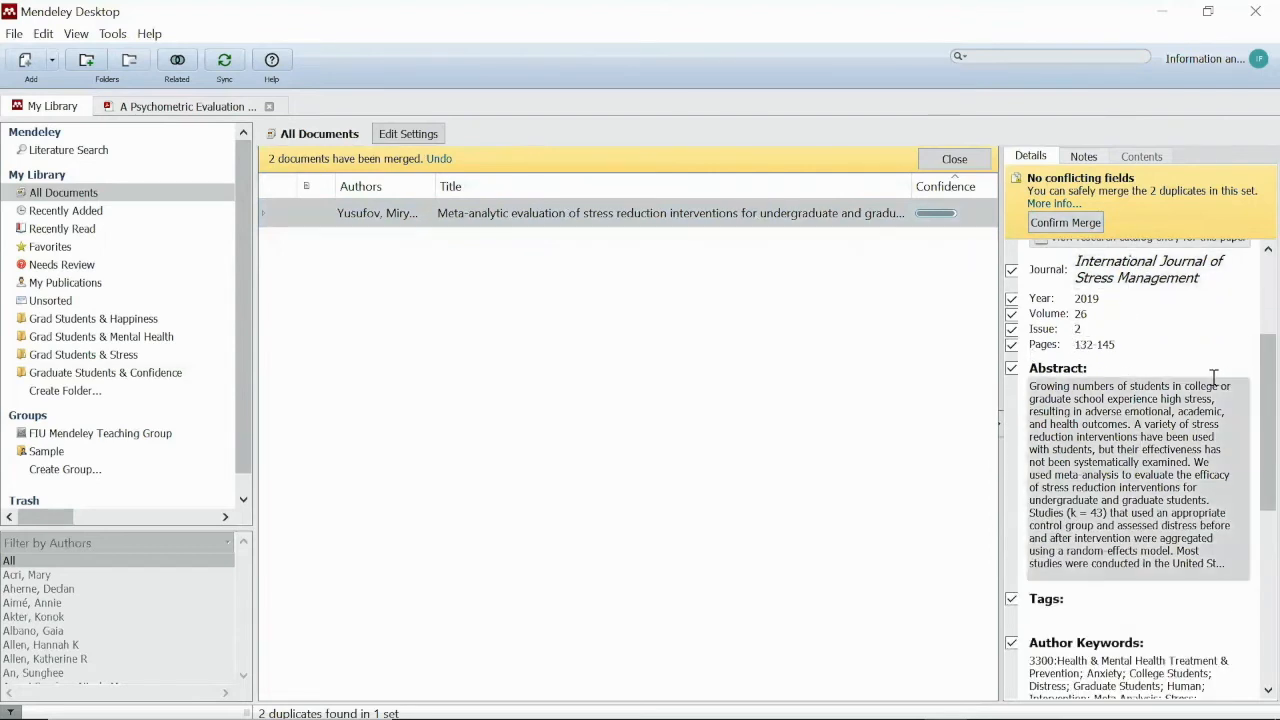
scroll(1140, 465, down, 5)
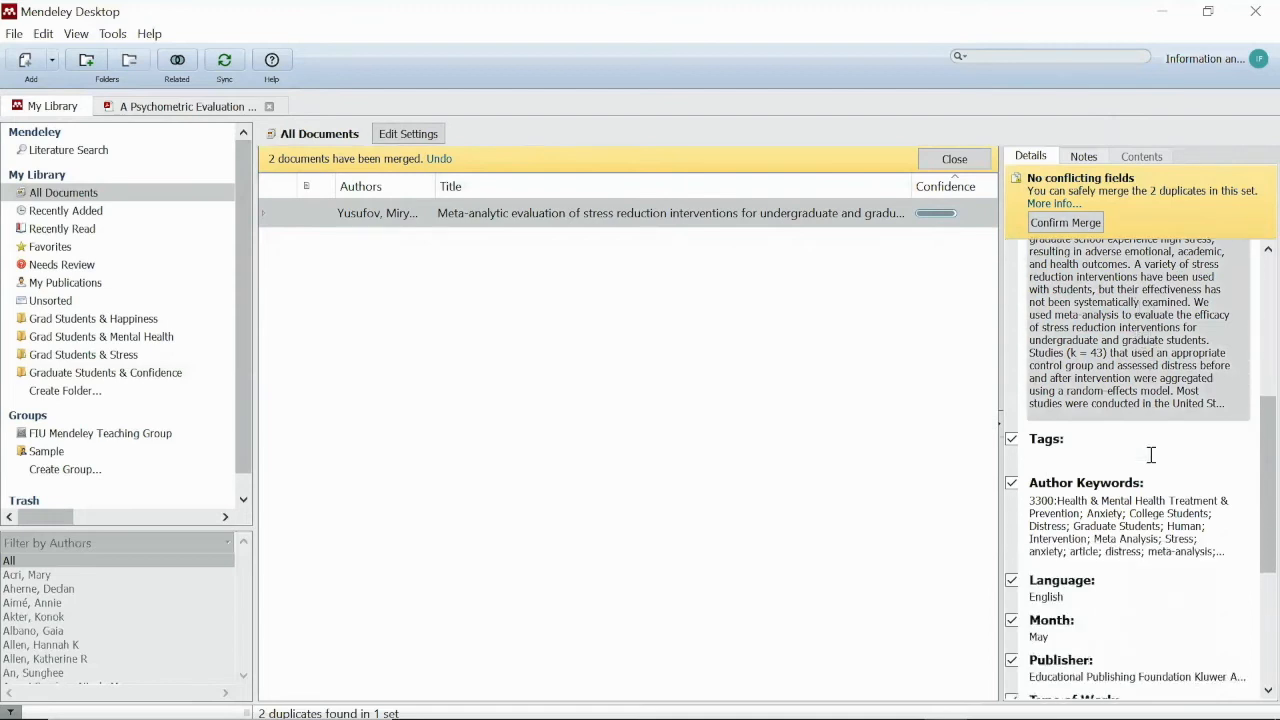
scroll(1155, 465, down, 2)
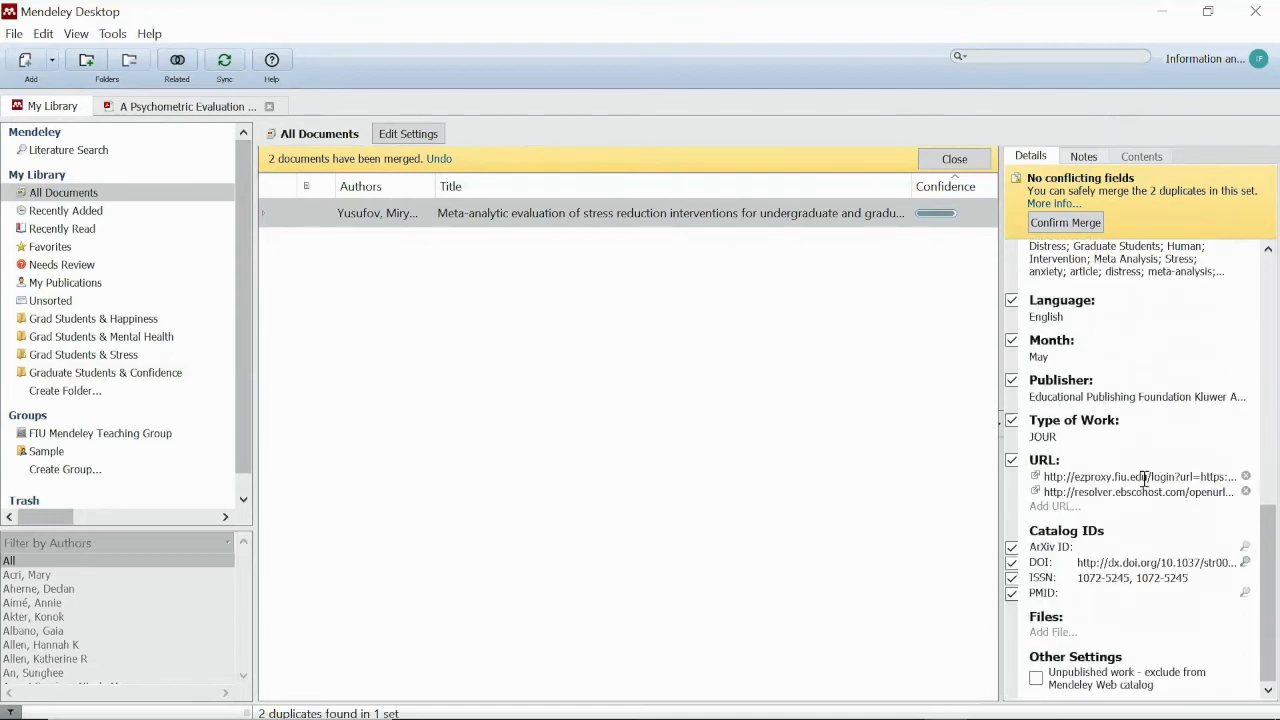
click(1246, 478)
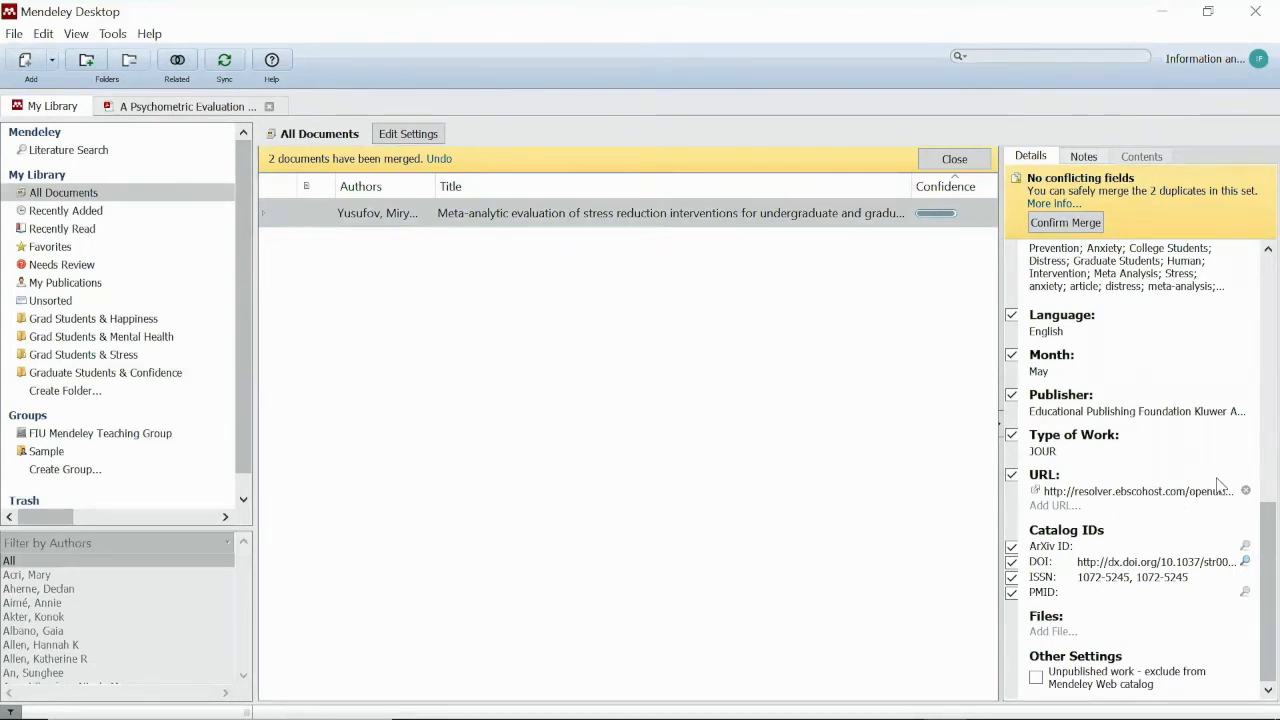
scroll(1219, 482, up, 4)
scroll(1220, 478, down, 3)
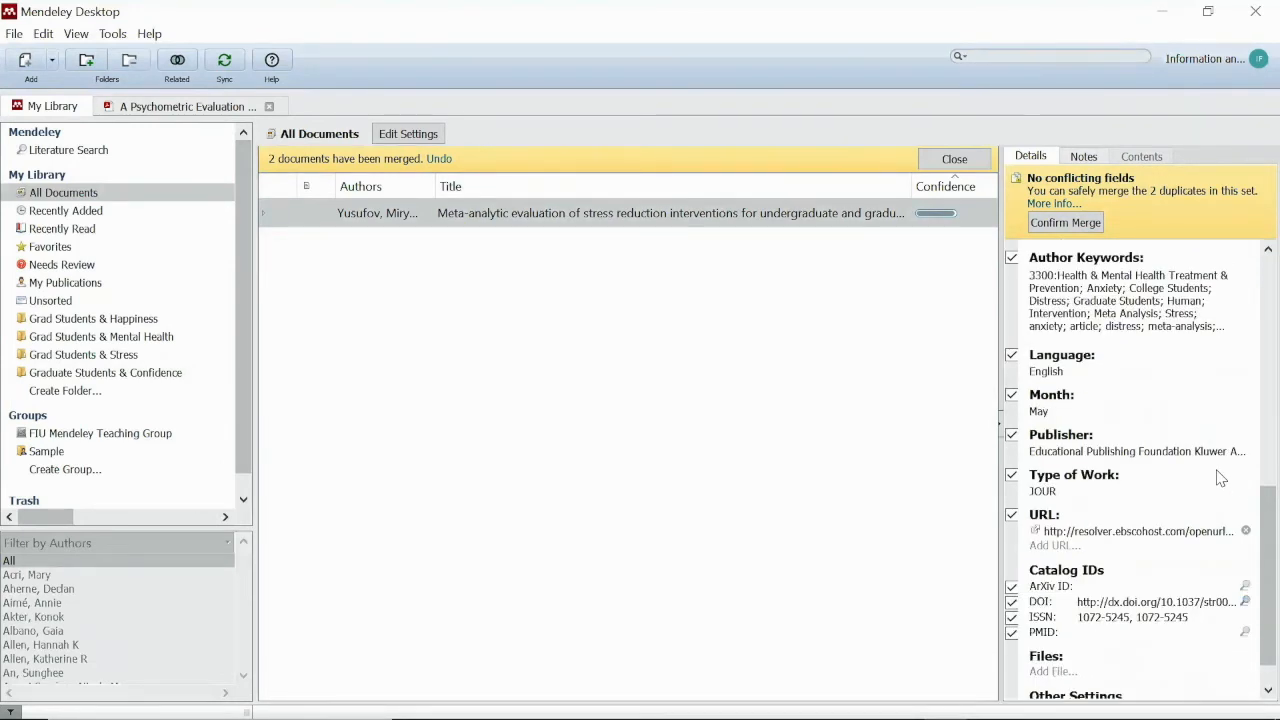
scroll(1219, 478, up, 5)
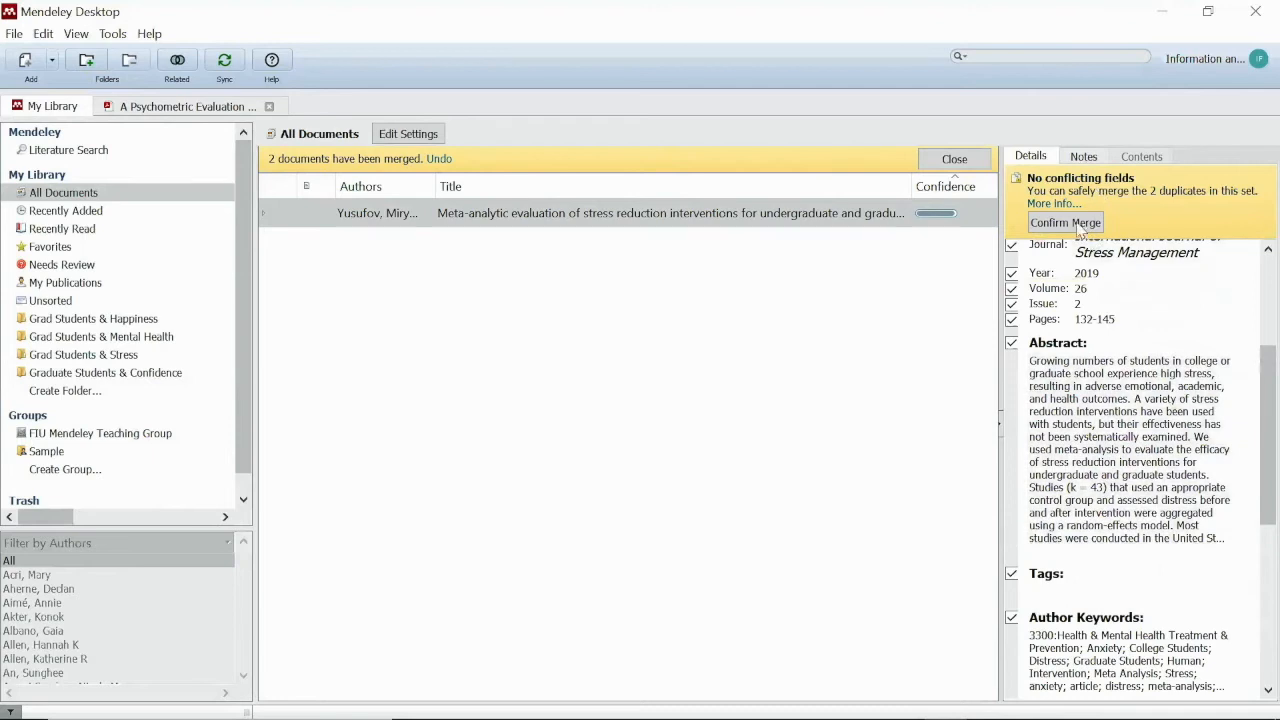
click(1065, 222)
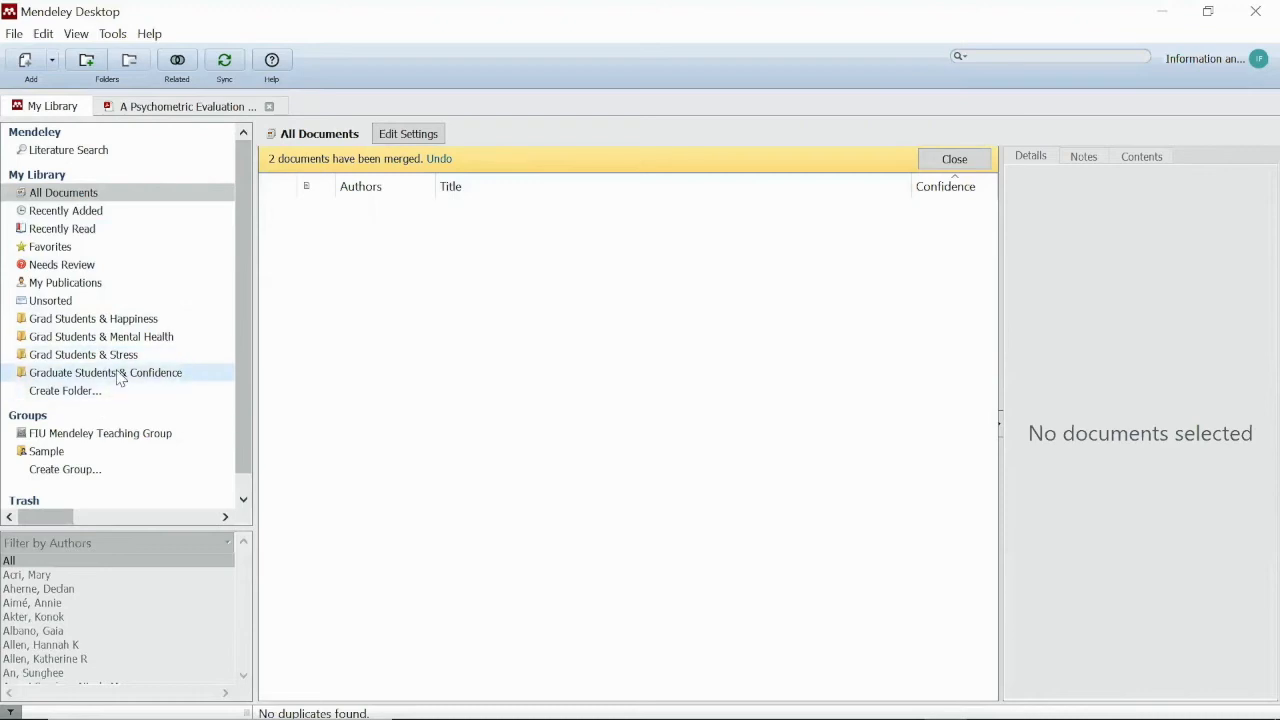
Check Unsorted for the Marmot 2005 paper, then go back to All Documents
click(60, 300)
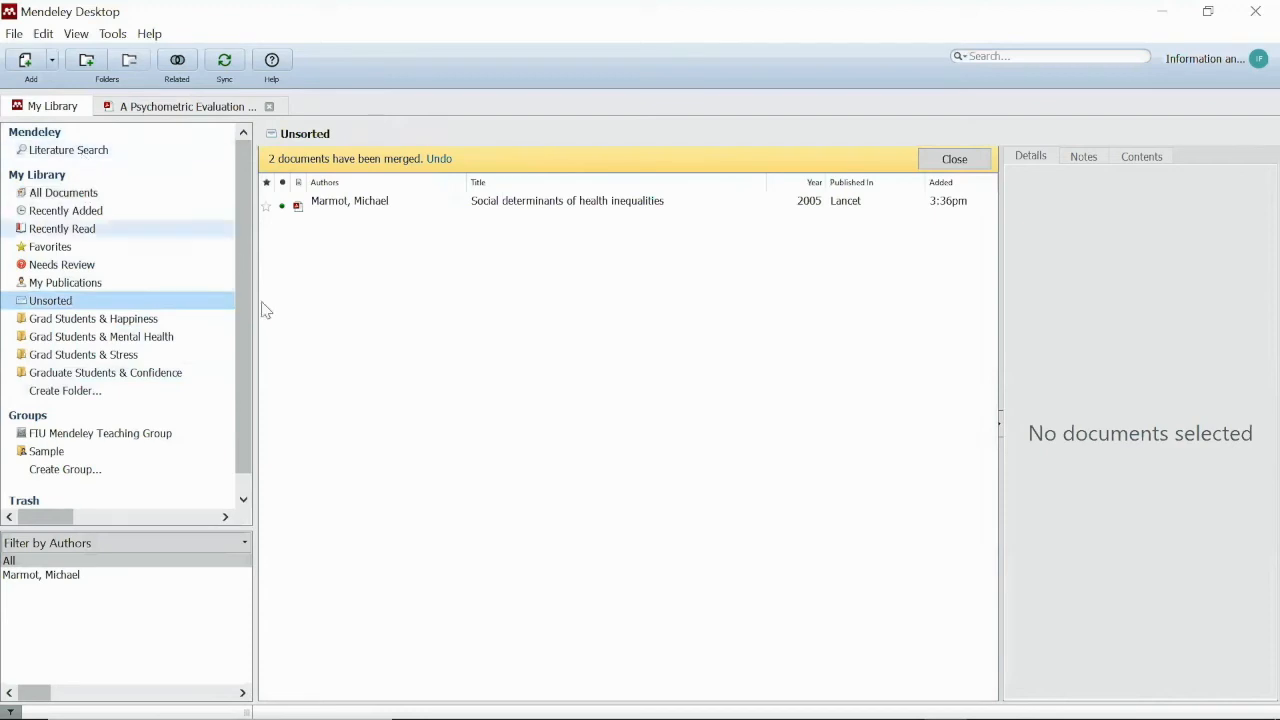
click(70, 192)
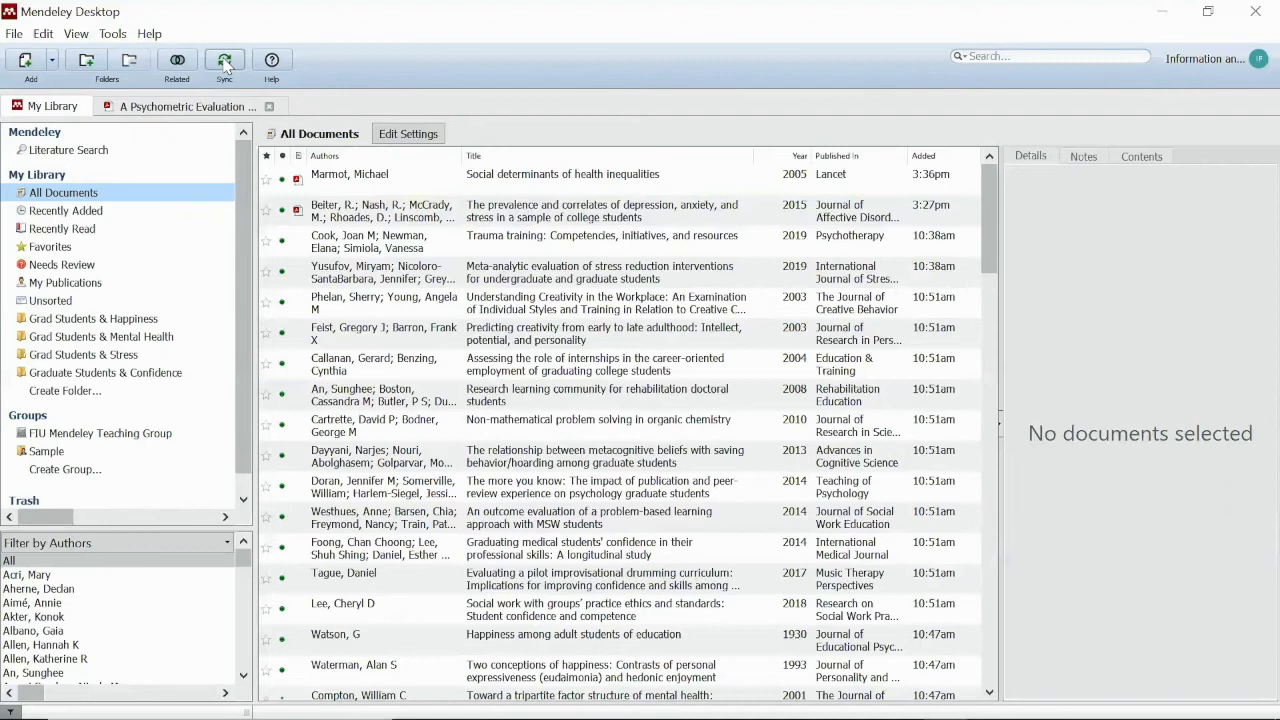
Open File Explorer and browse into the Desktop's Tolkien Studies folder
mouse_move(148, 702)
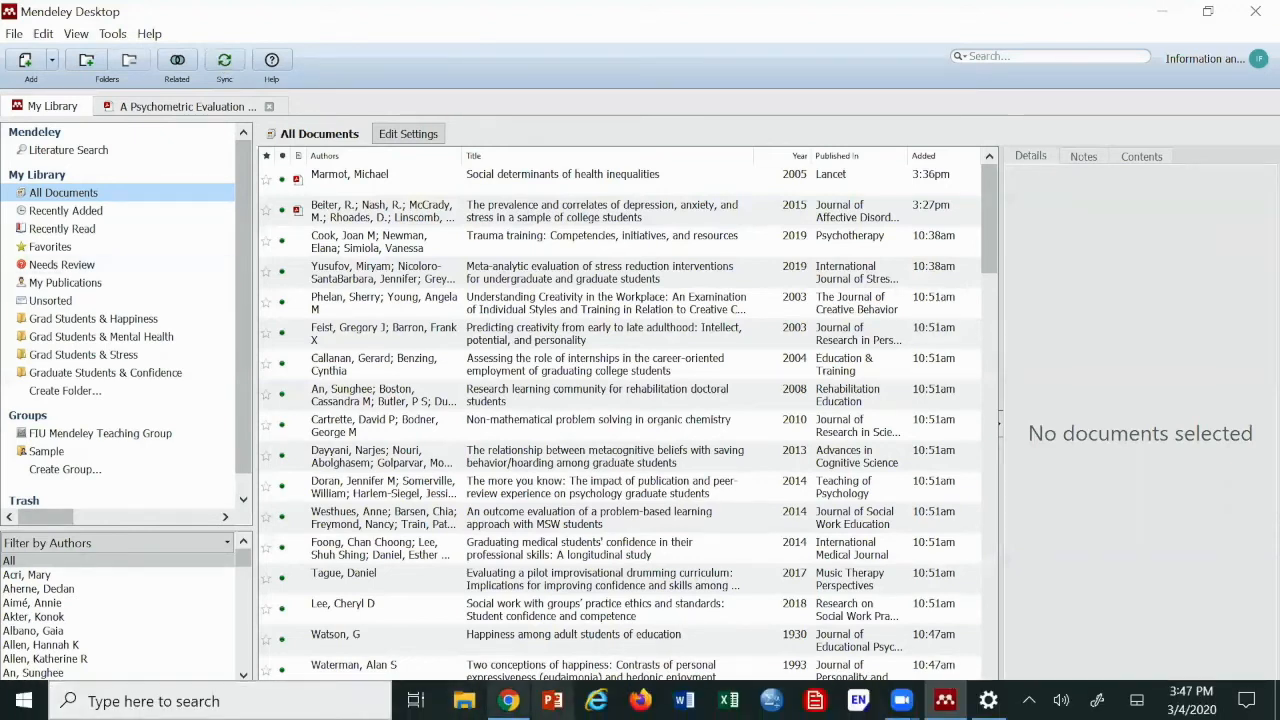
click(464, 700)
click(113, 165)
double_click(314, 214)
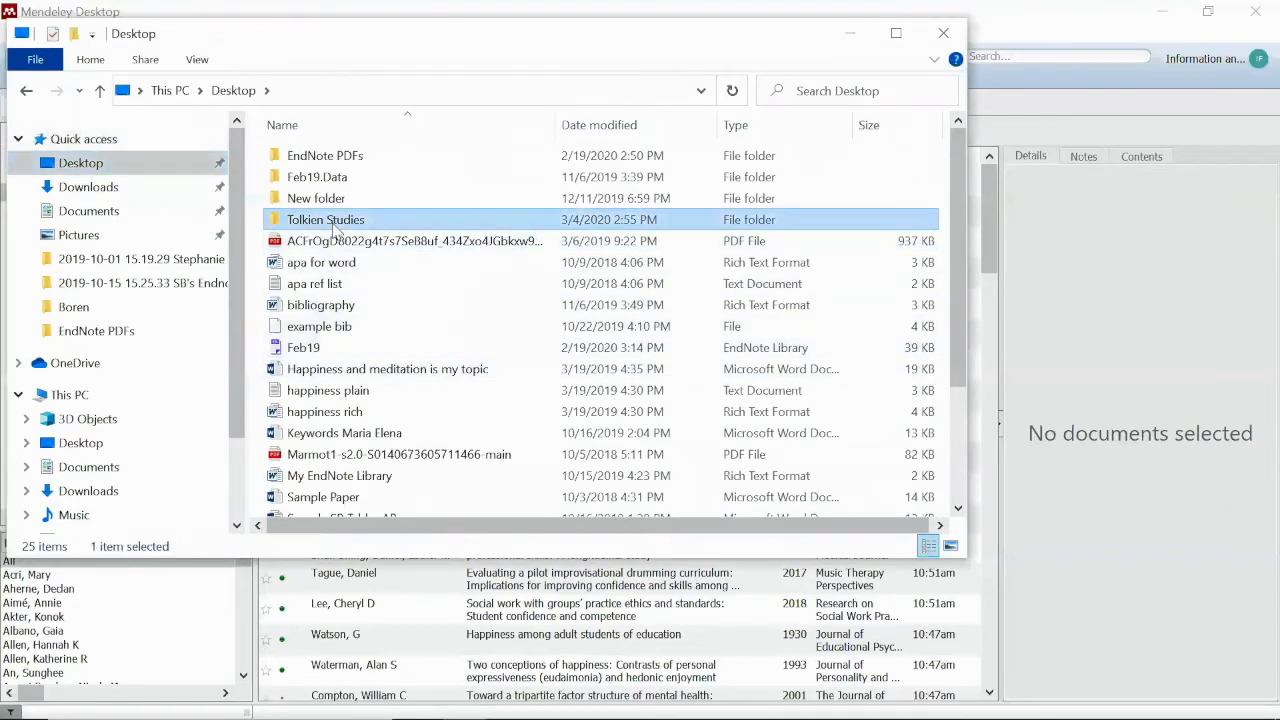
click(476, 419)
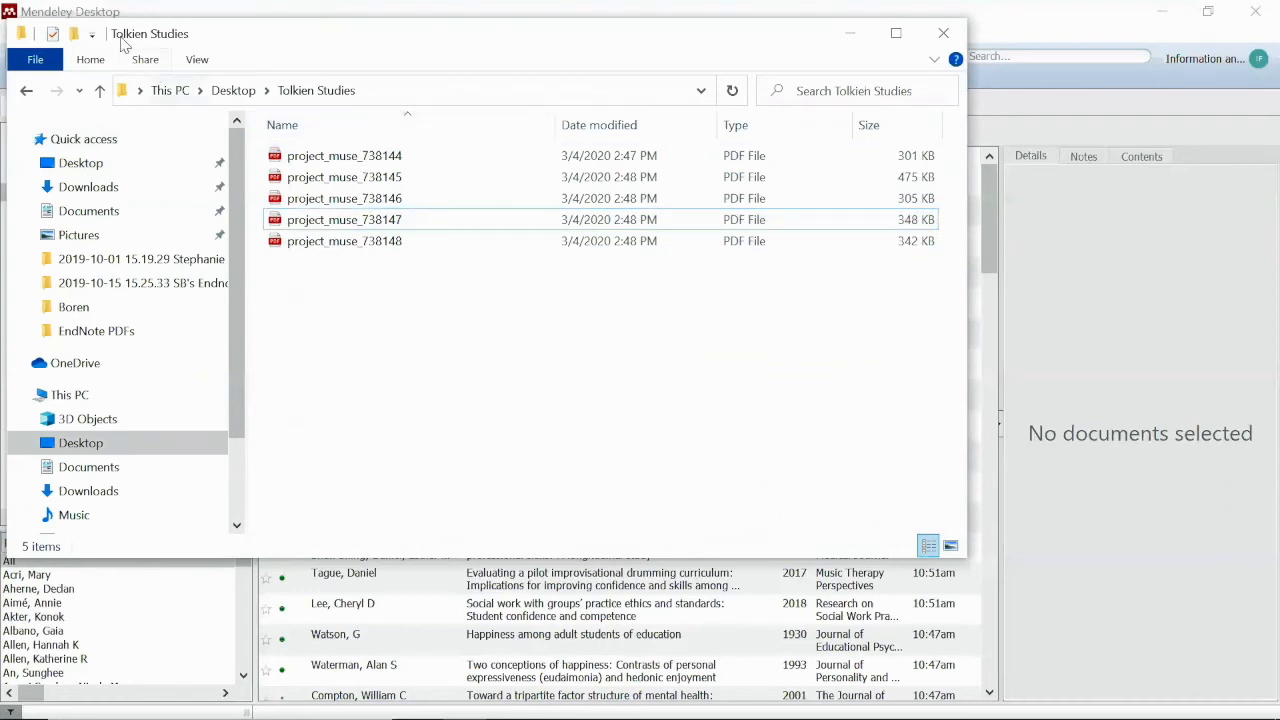
click(27, 91)
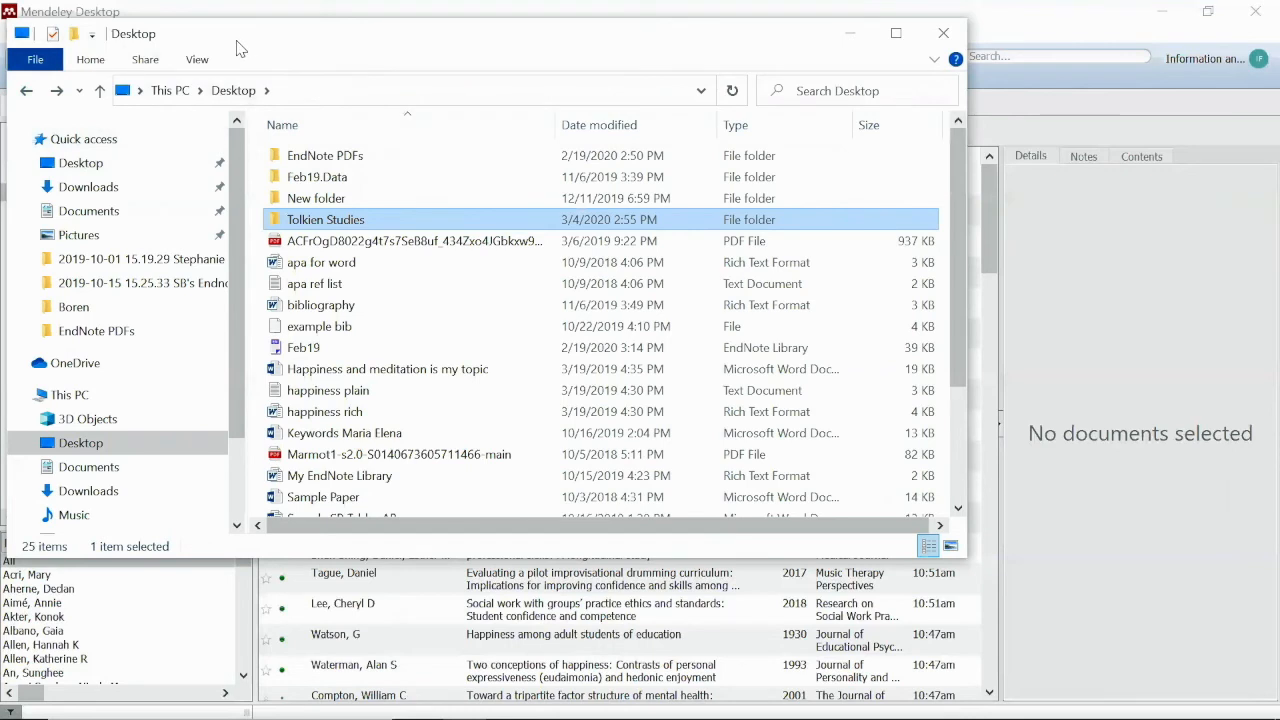
double_click(356, 222)
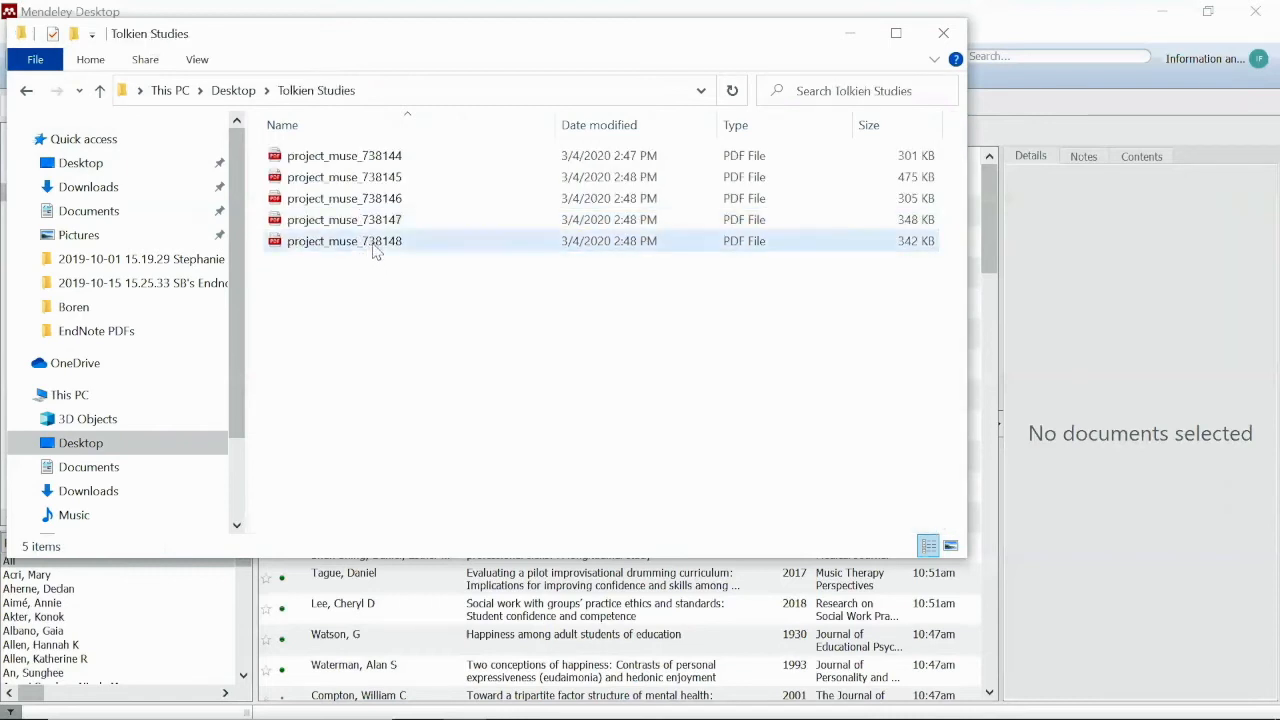
Drag project_muse_738148 from Tolkien Studies onto the Desktop, then close File Explorer
click(378, 249)
drag(378, 251, 76, 168)
click(78, 163)
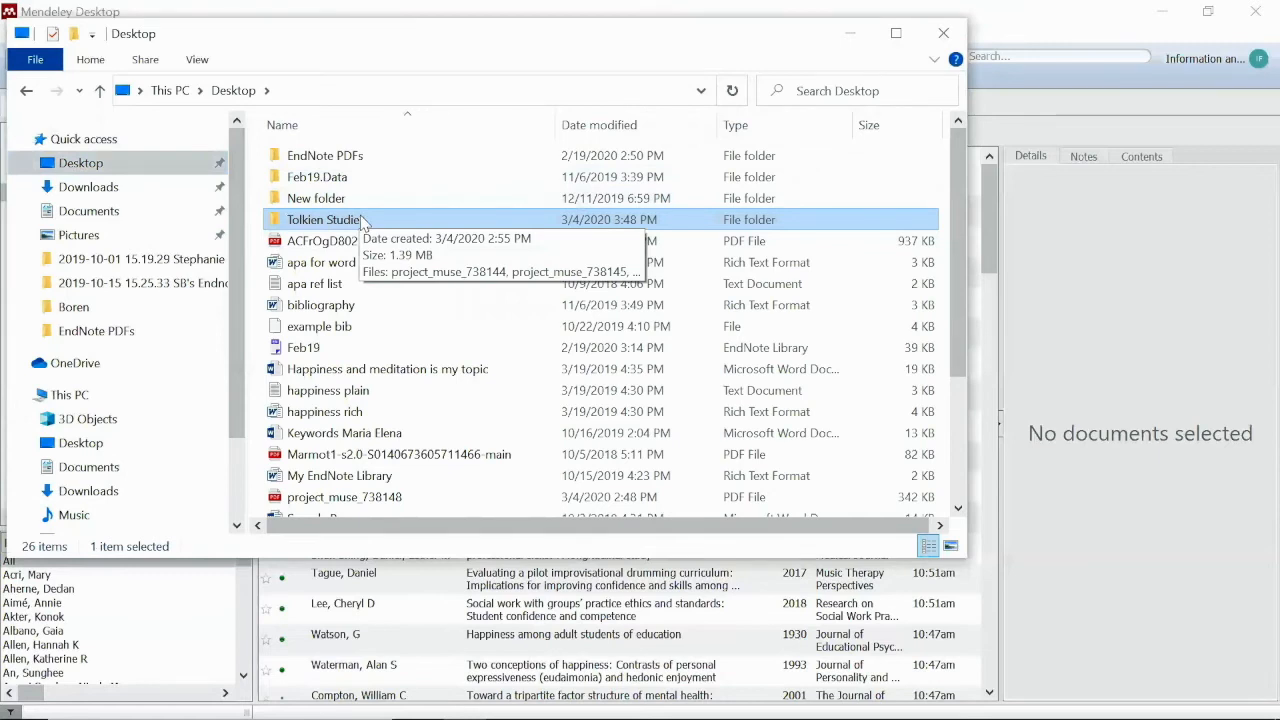
scroll(420, 470, down, 1)
click(410, 448)
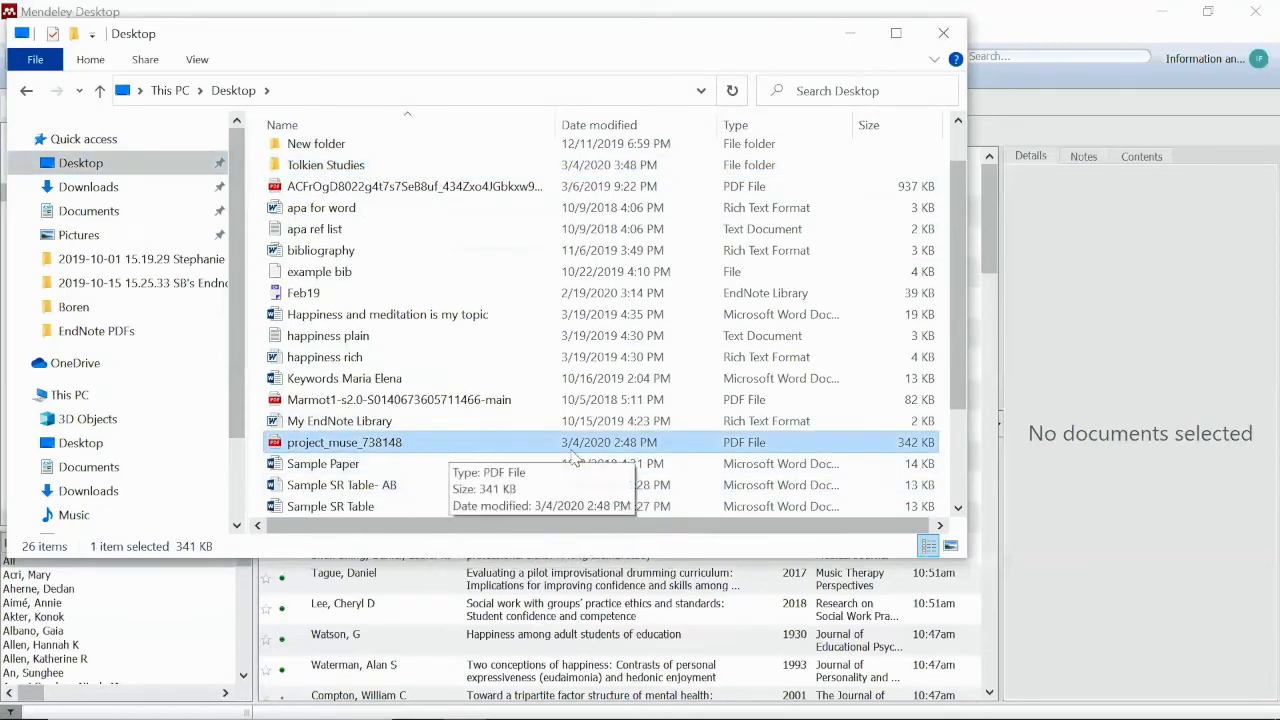
click(208, 12)
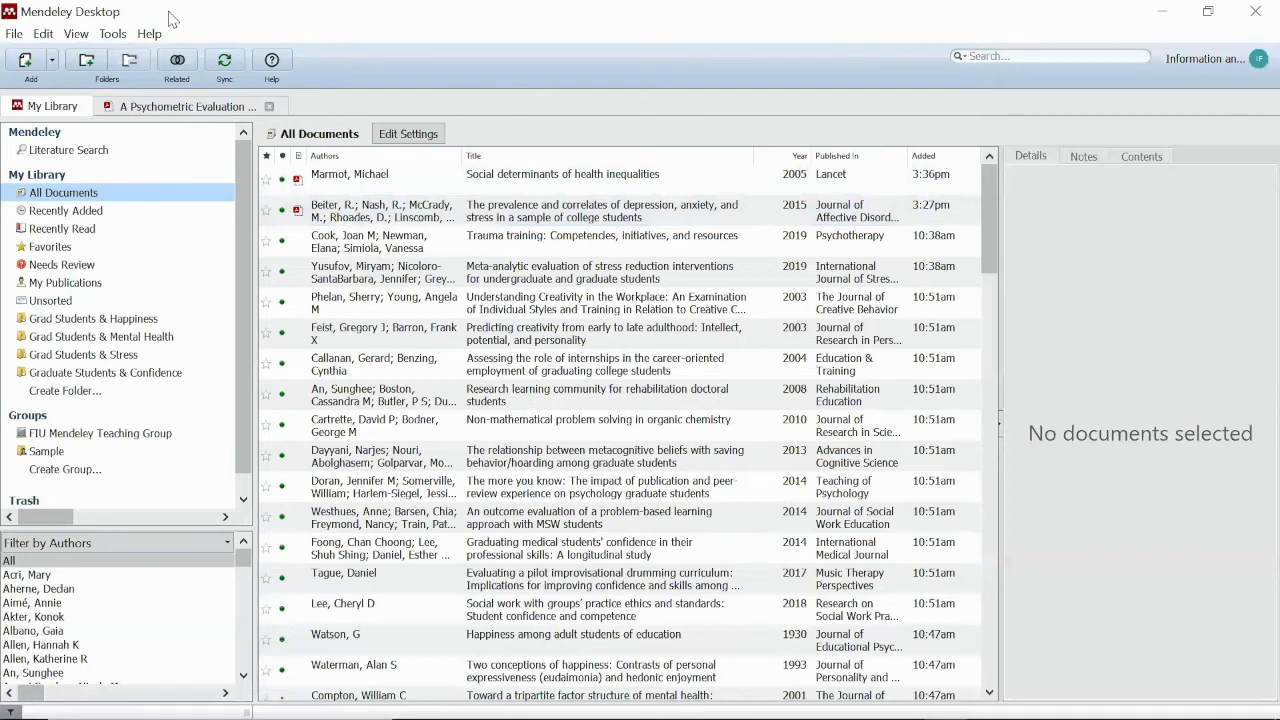
Cancel the Add Files dialog and reopen the Add documents dropdown
click(53, 64)
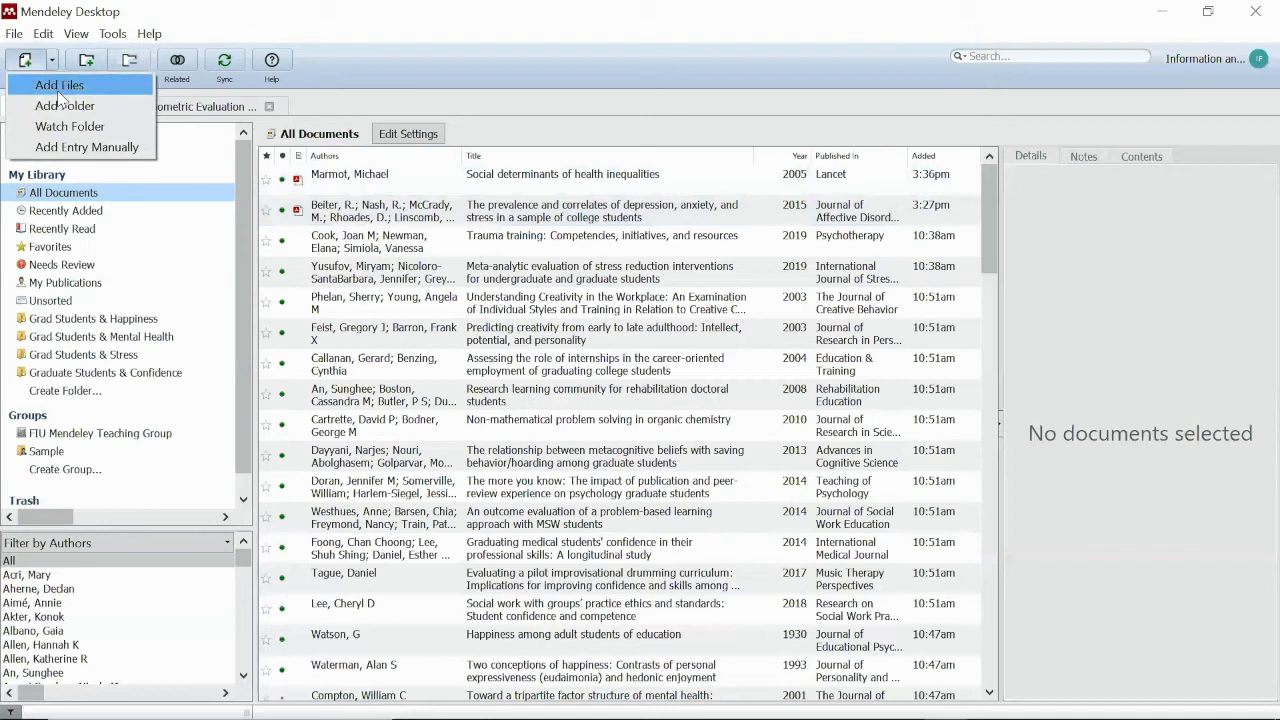
click(60, 86)
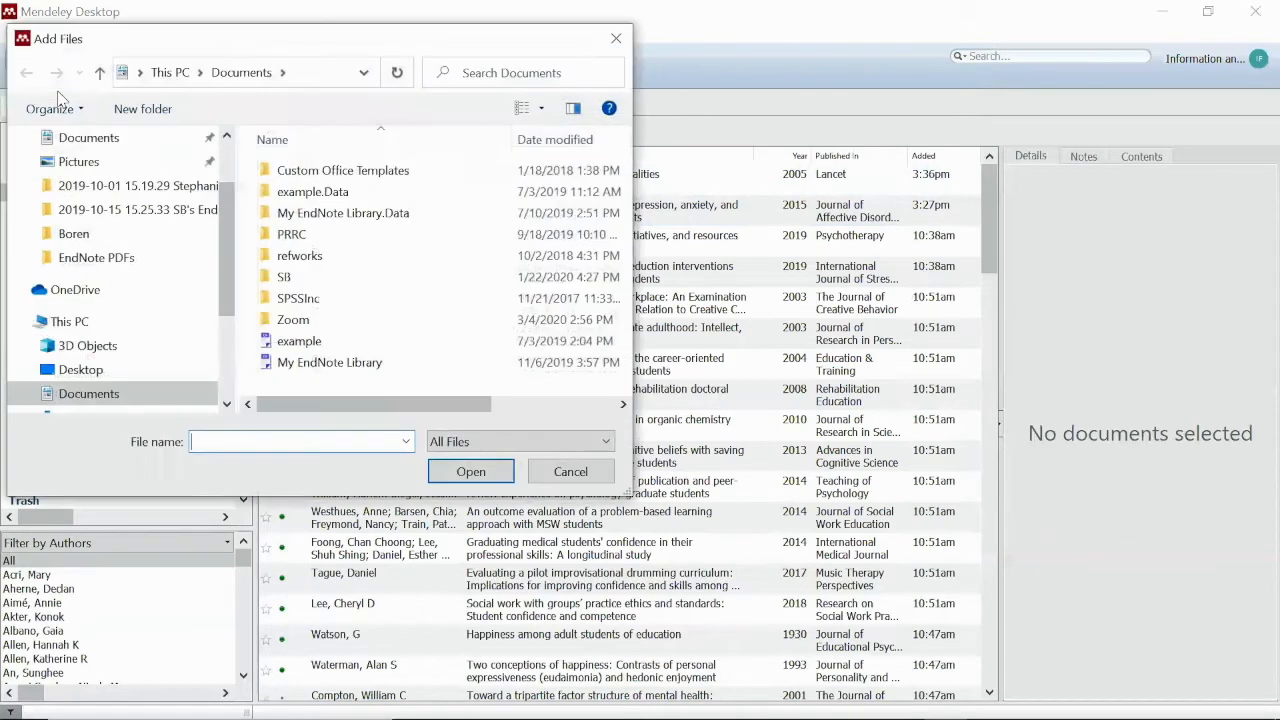
click(598, 478)
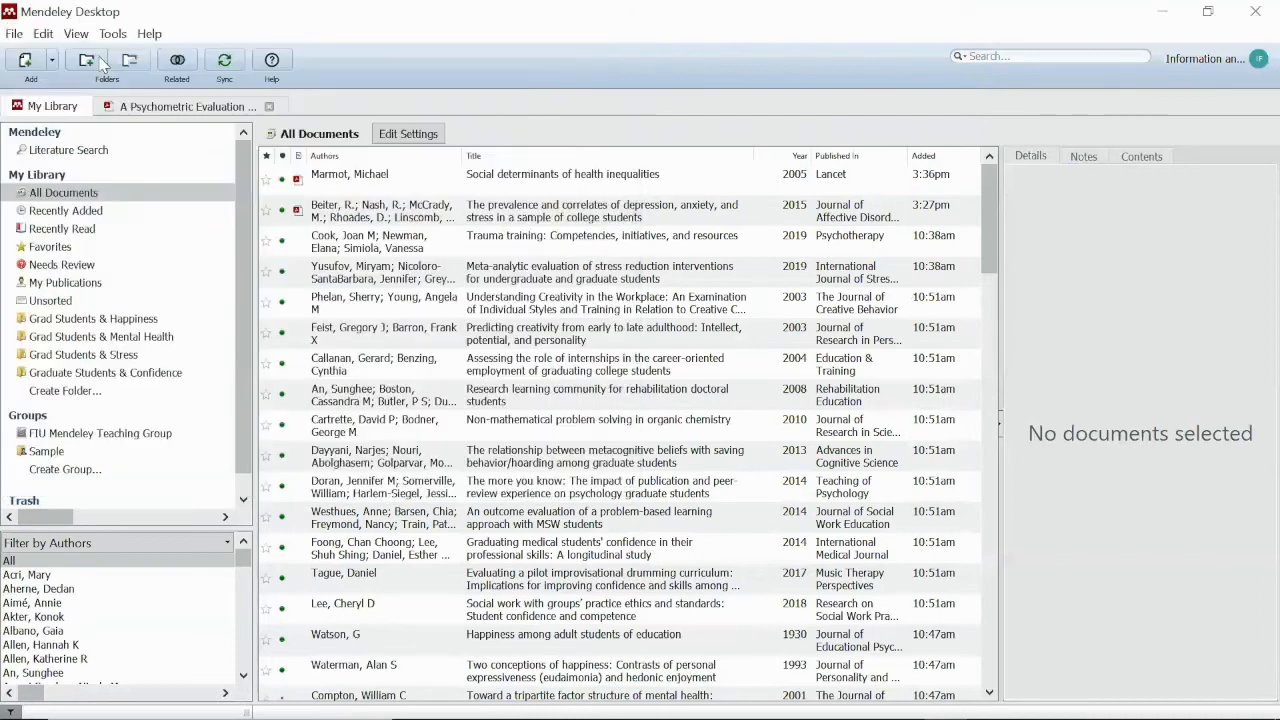
click(54, 64)
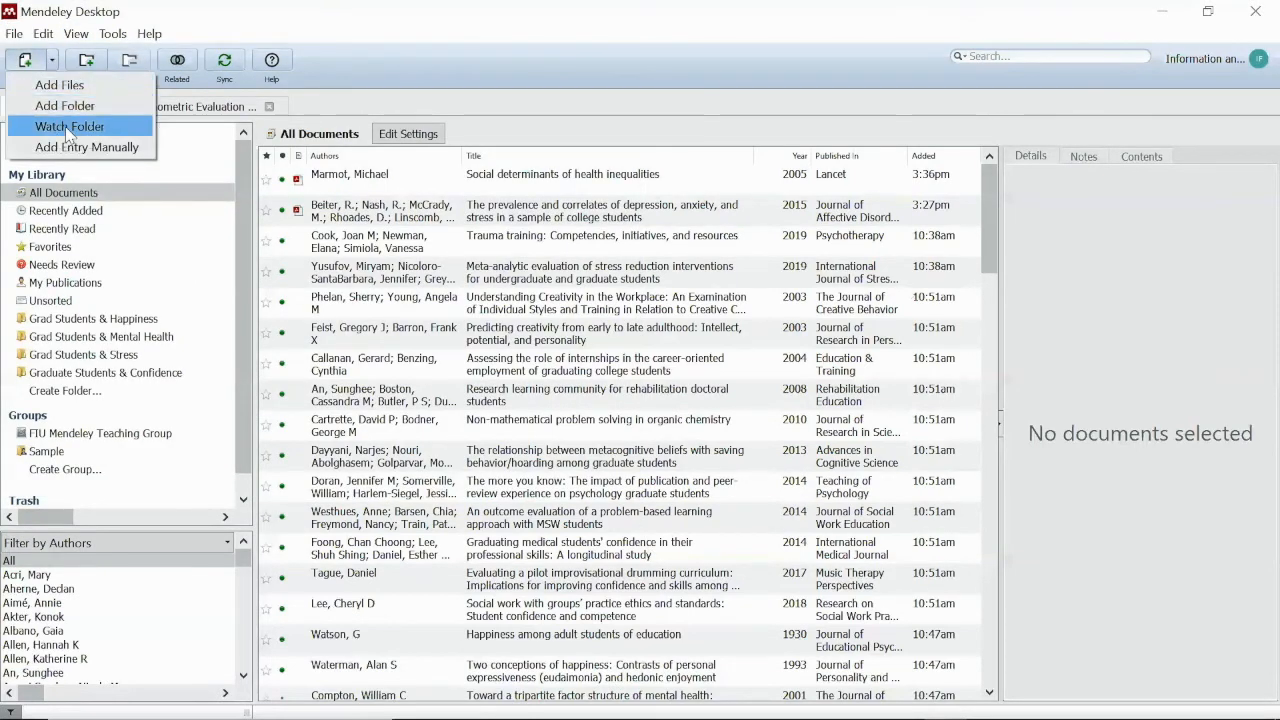
In Watched Folders, expand Desktop and tick the Tolkien Studies folder
click(120, 130)
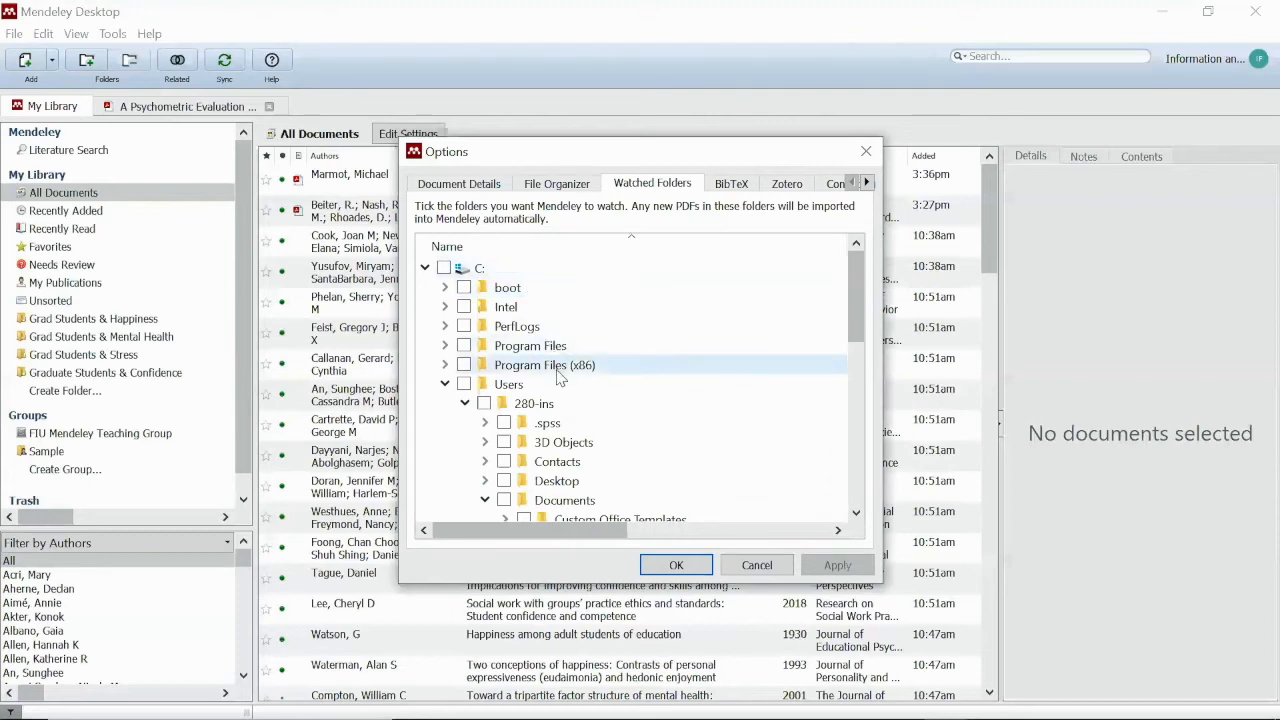
scroll(563, 381, down, 1)
scroll(566, 360, down, 3)
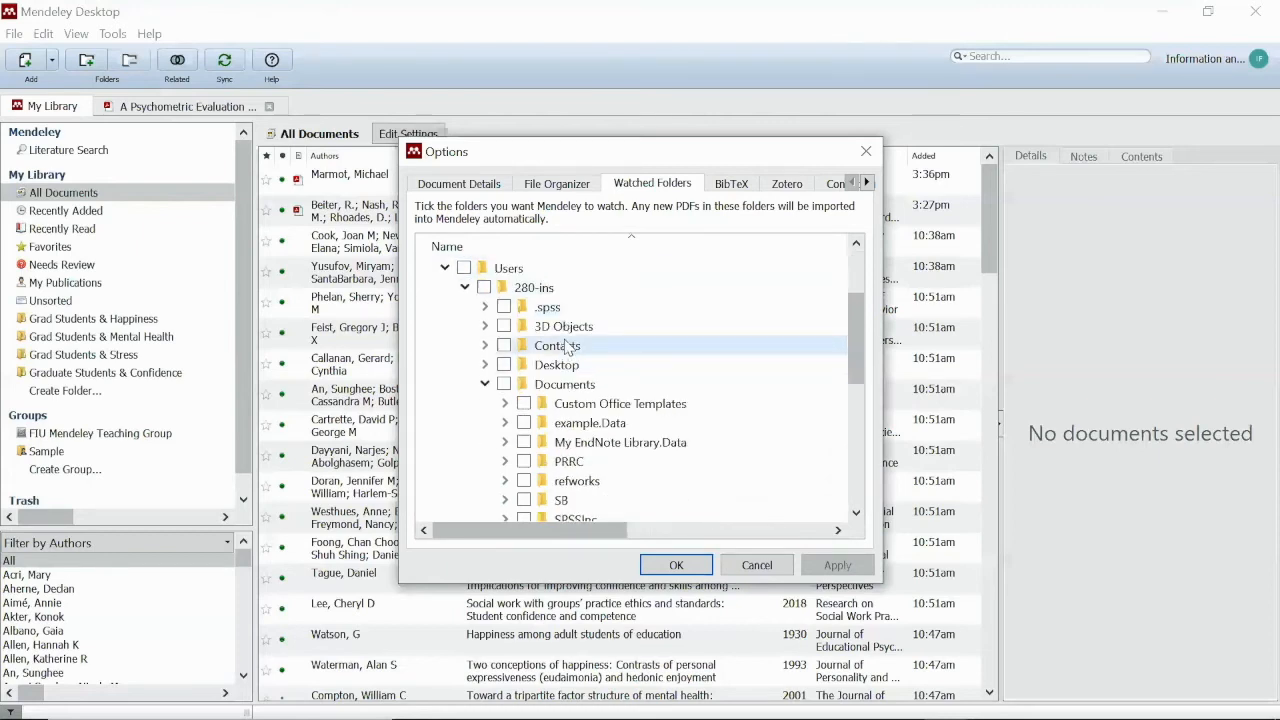
scroll(566, 346, down, 4)
scroll(566, 346, up, 1)
scroll(566, 346, up, 5)
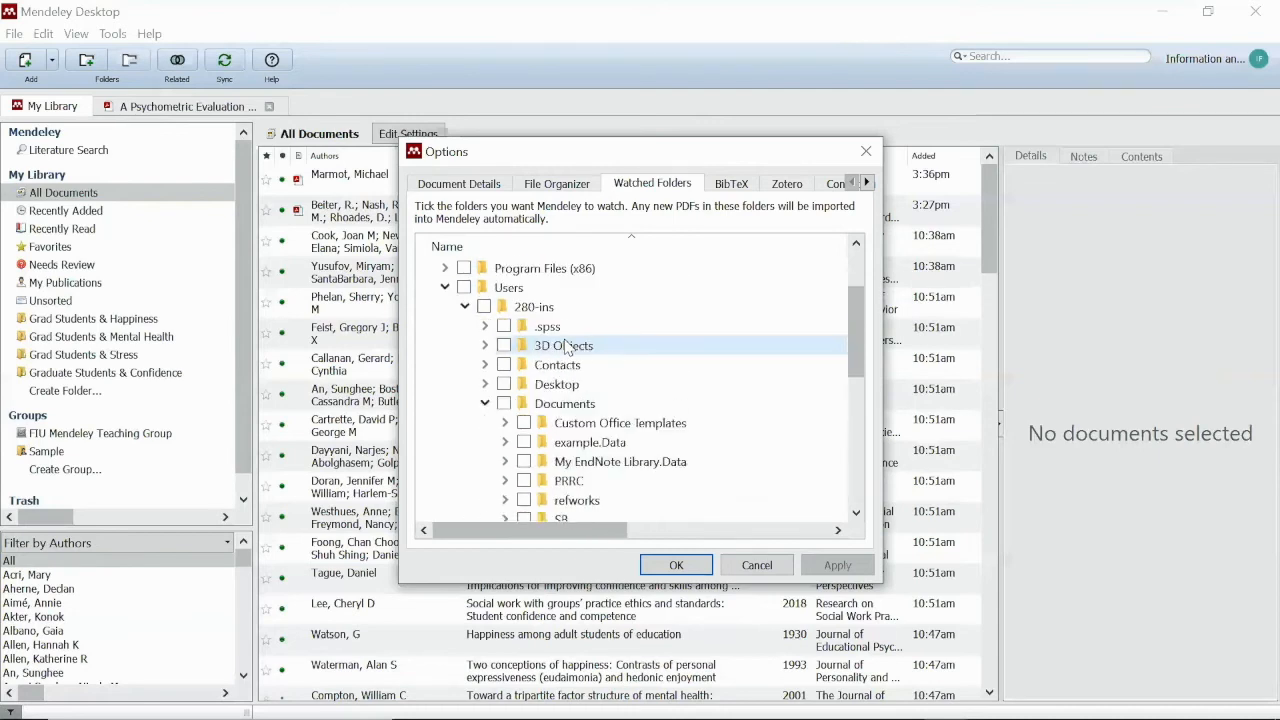
click(484, 384)
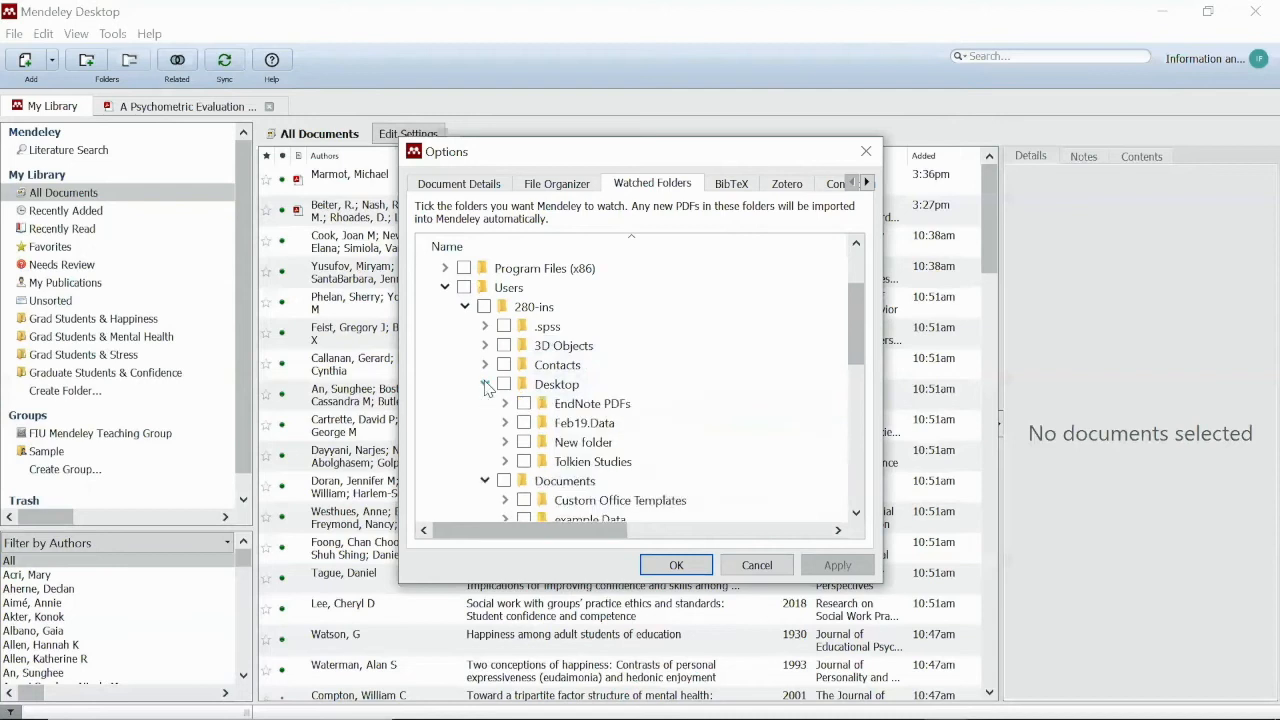
click(523, 462)
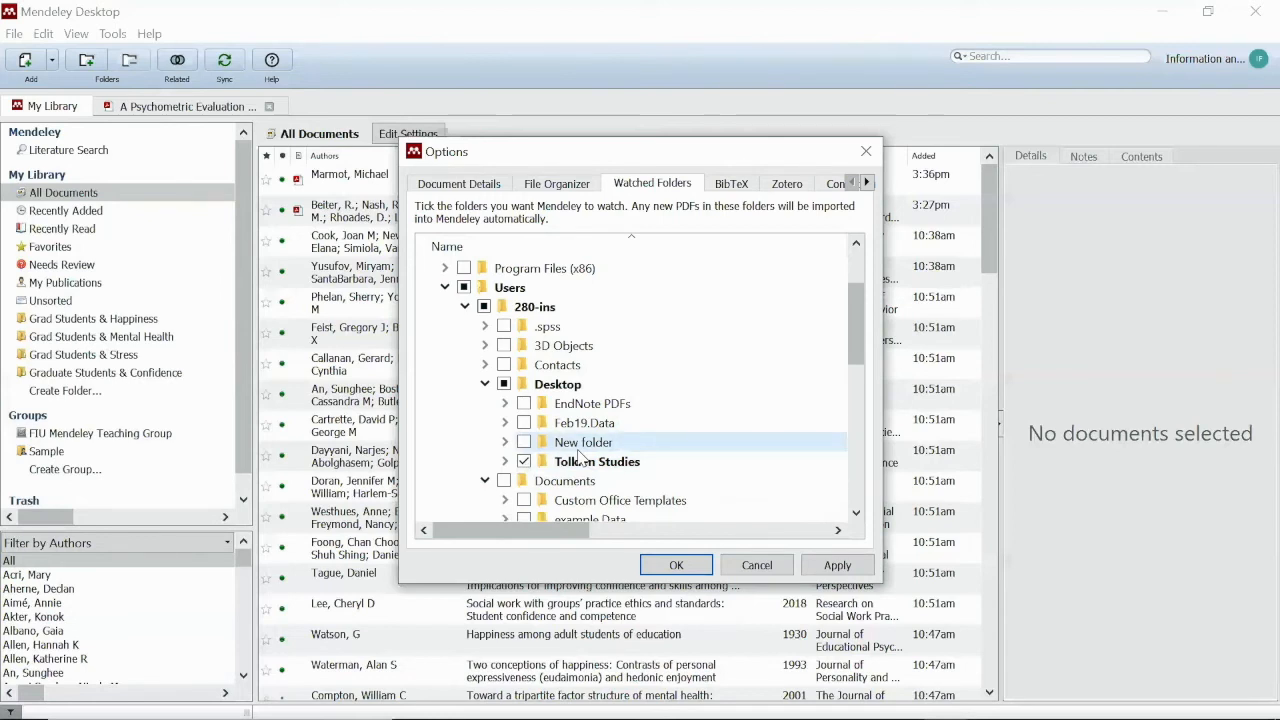
Leave EndNote PDFs unwatched and apply the Tolkien Studies watch with OK
click(524, 404)
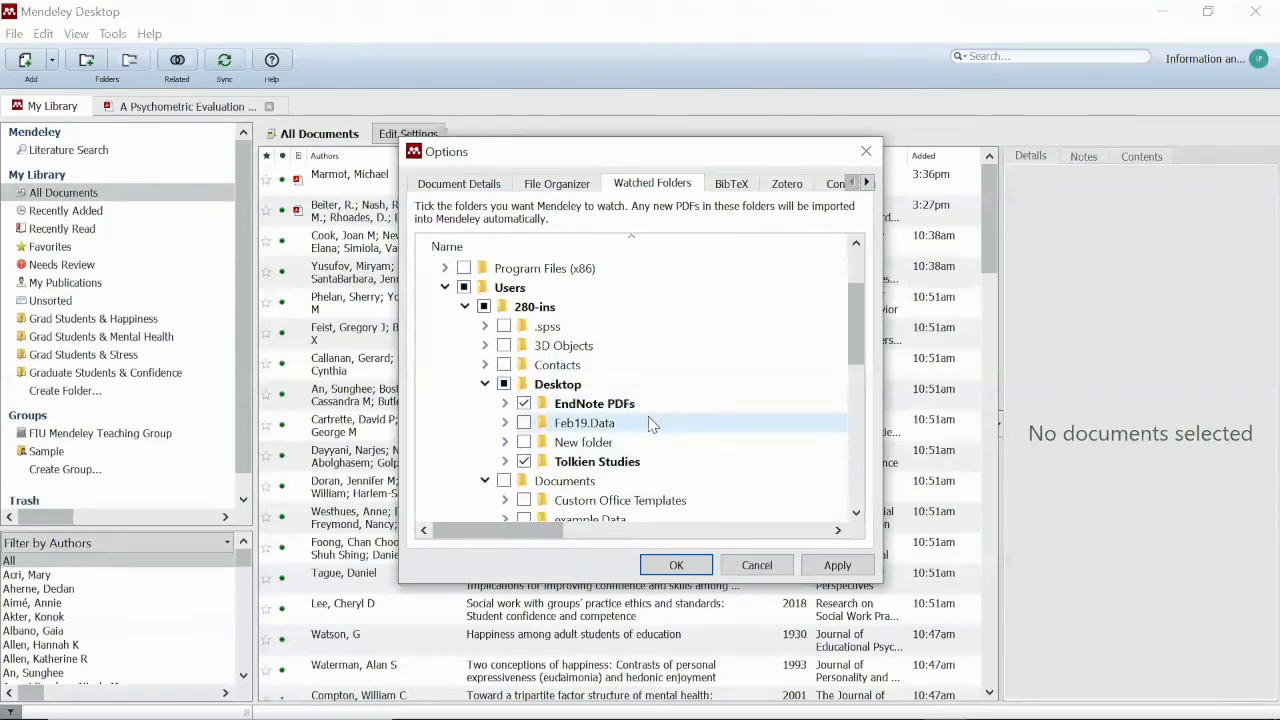
click(524, 404)
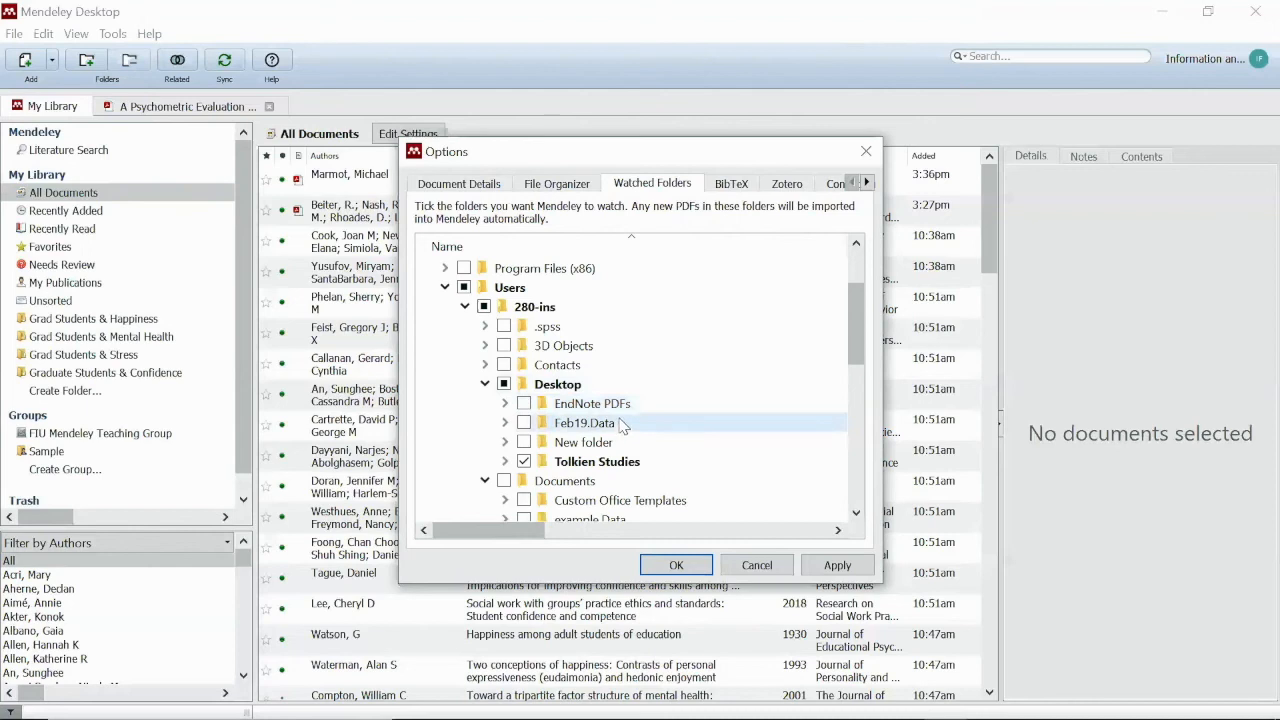
scroll(621, 425, down, 3)
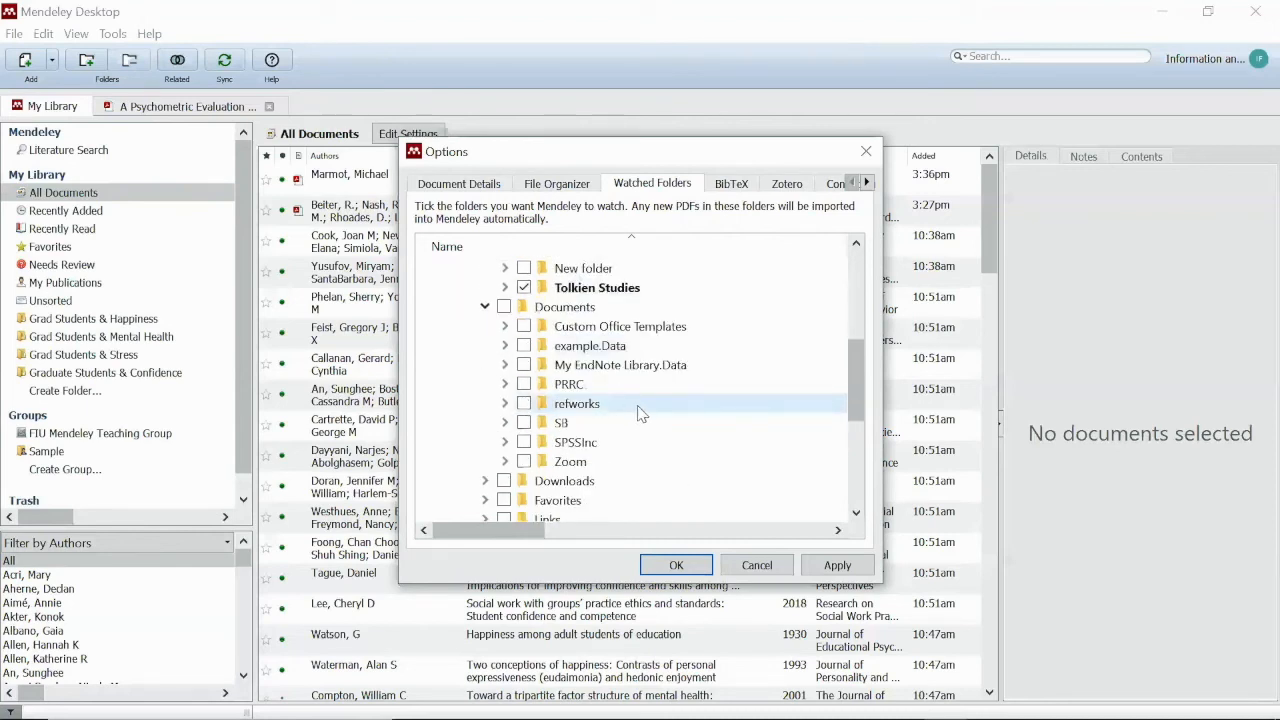
scroll(640, 414, up, 2)
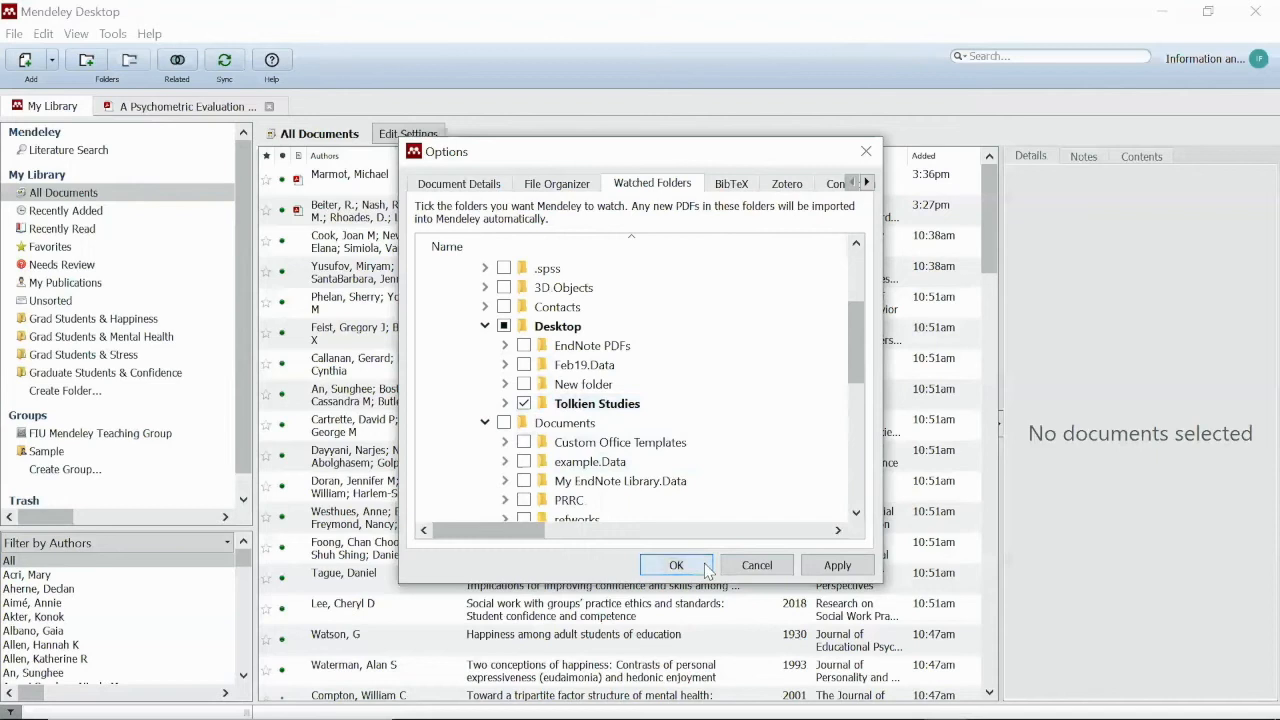
click(848, 566)
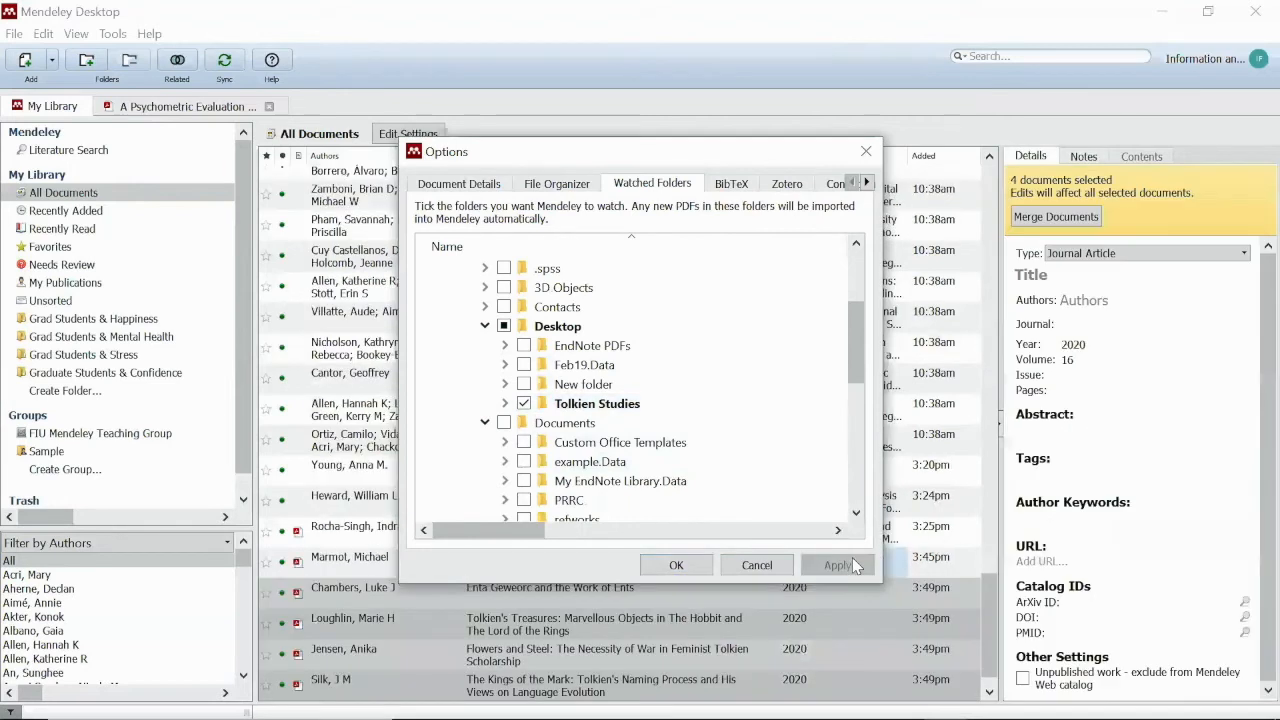
click(698, 565)
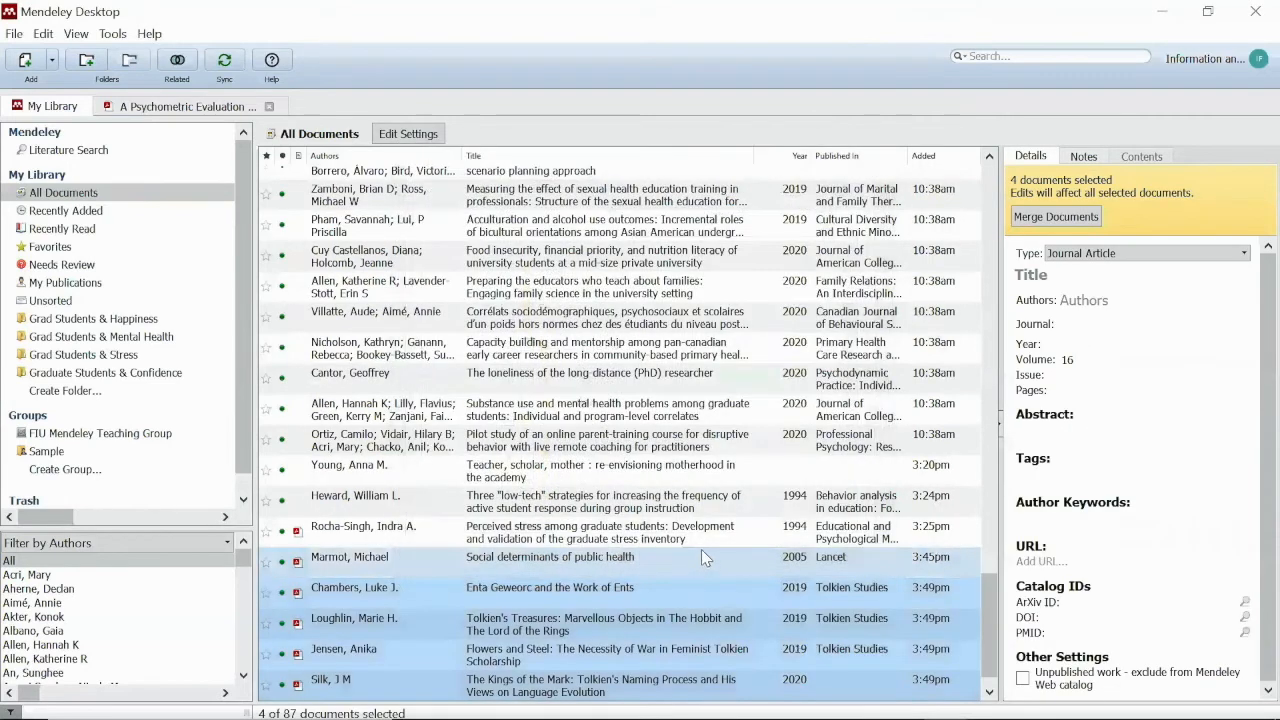
Drop project_muse_738148 into the watched Tolkien Studies folder and check the imported entry in Mendeley
scroll(718, 572, down, 1)
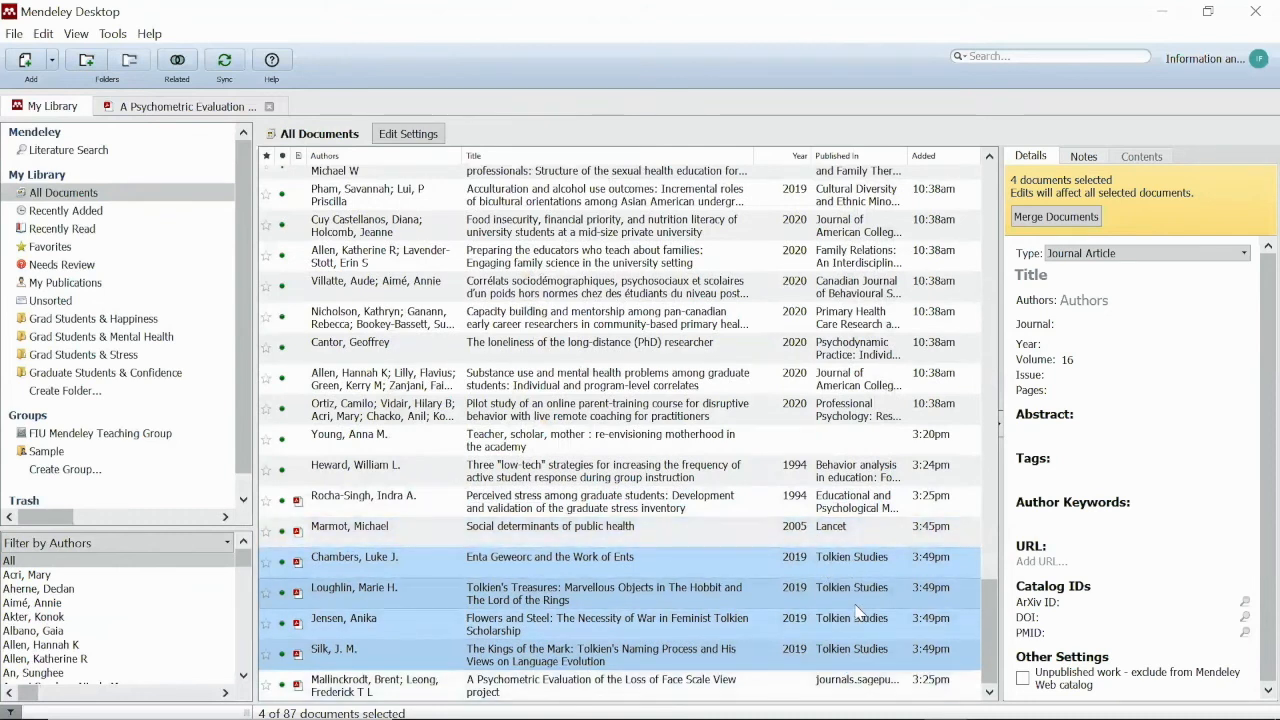
click(603, 434)
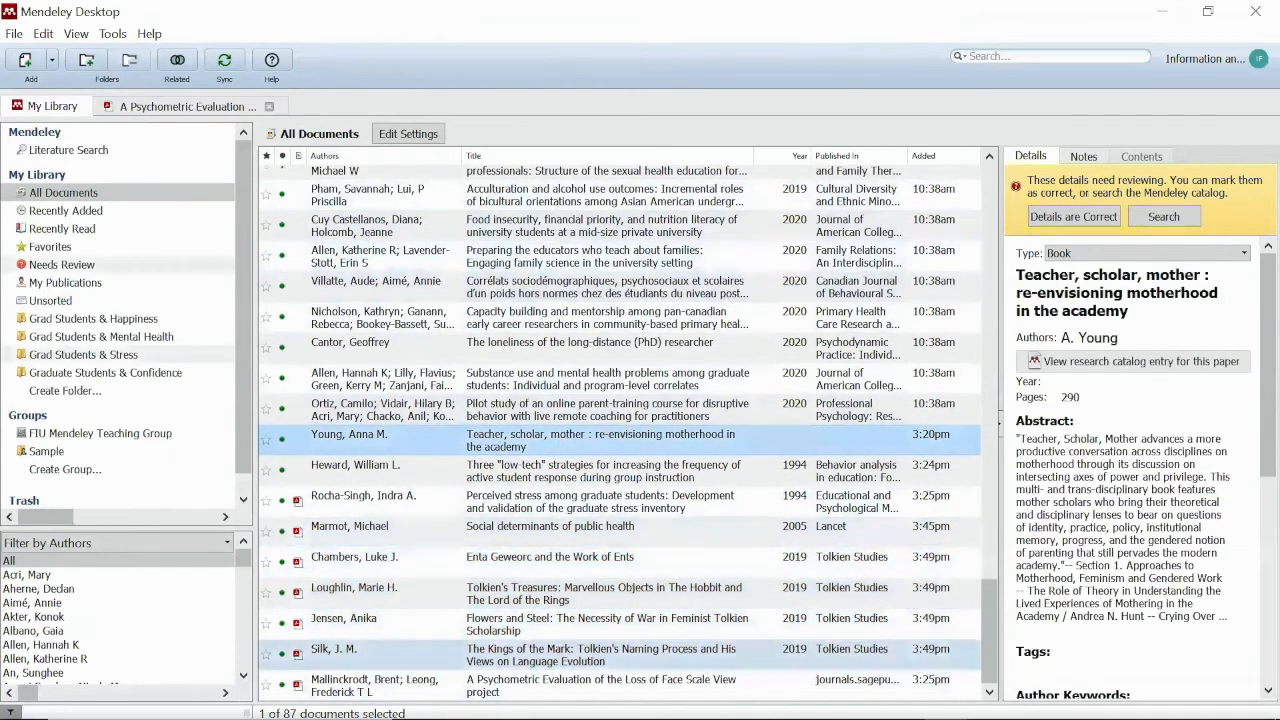
click(464, 700)
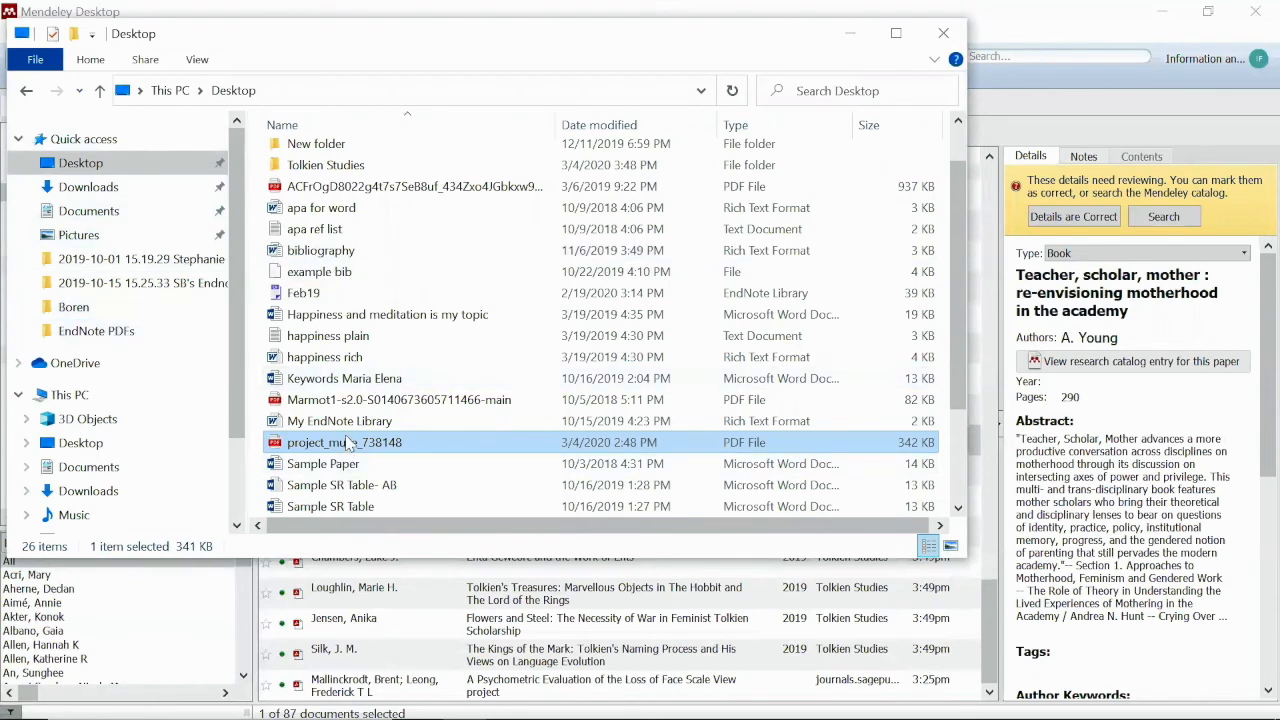
mouse_move(349, 451)
mouse_down()
mouse_move(400, 270)
mouse_move(350, 168)
mouse_move(343, 221)
mouse_up()
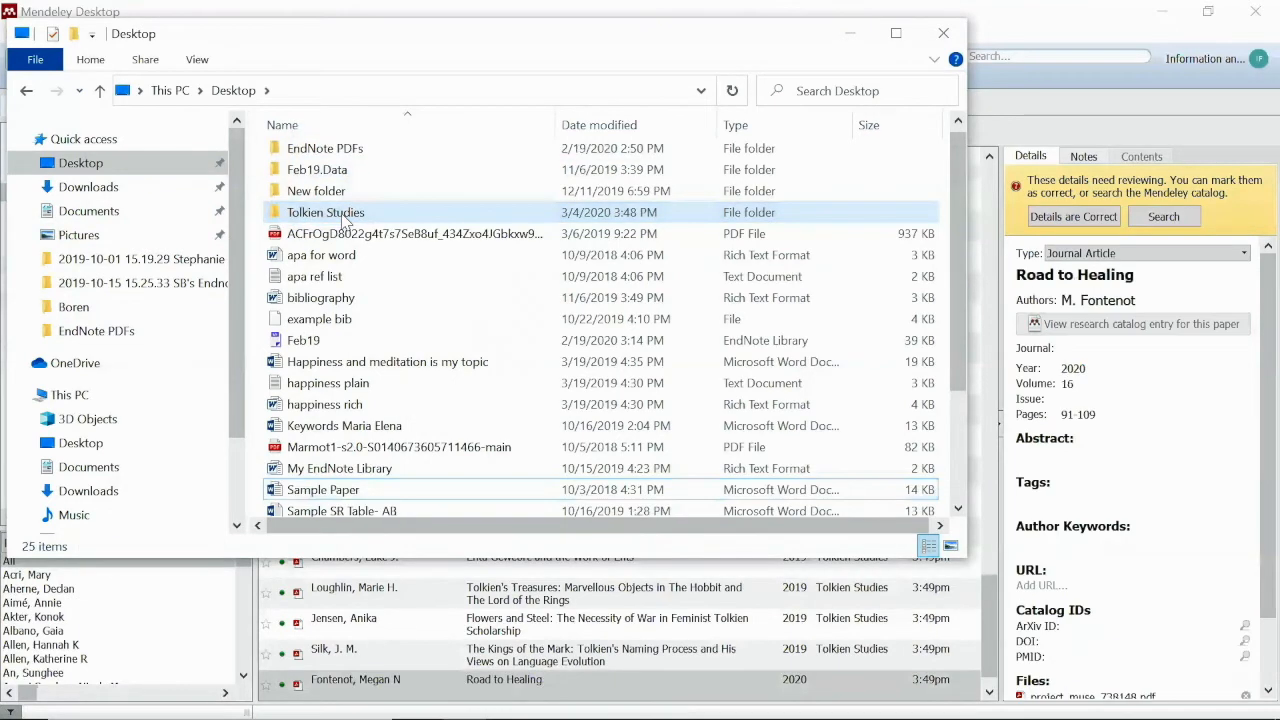
click(1145, 97)
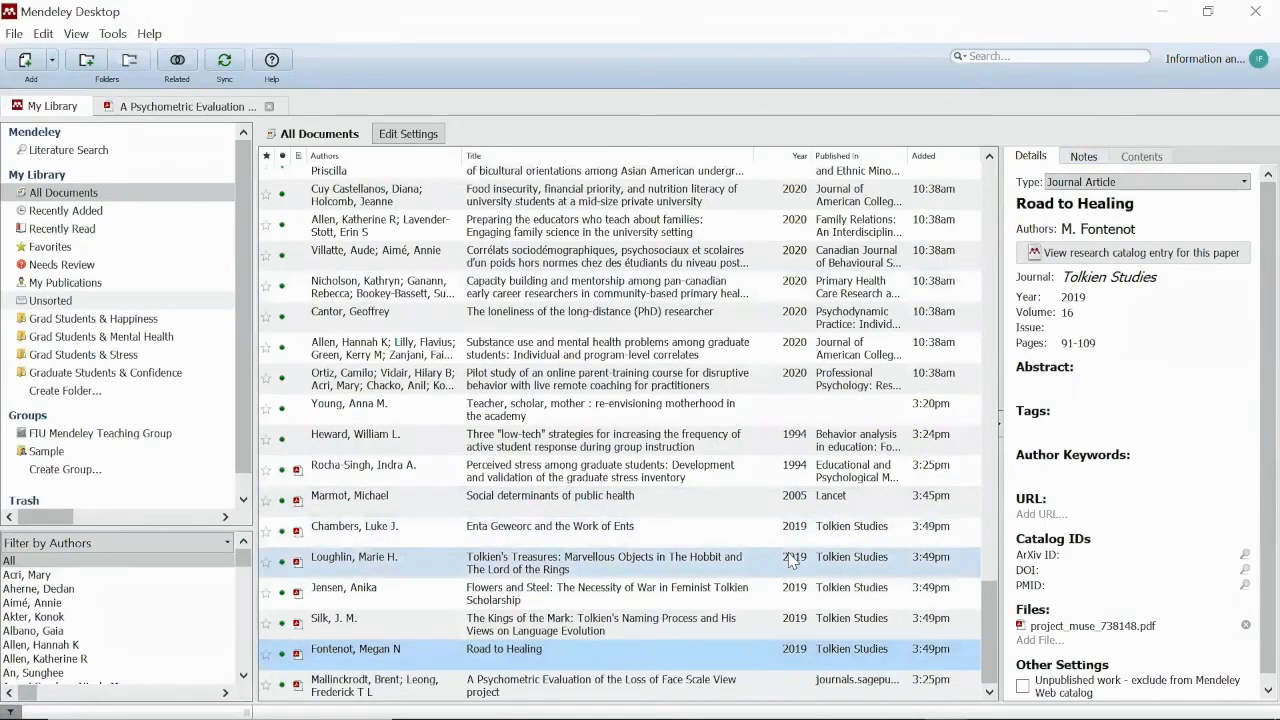
click(884, 524)
Step down to the Road to Healing record, then bring Chrome with the web library forward
key(Down)
key(Down)
key(Down)
key(Down)
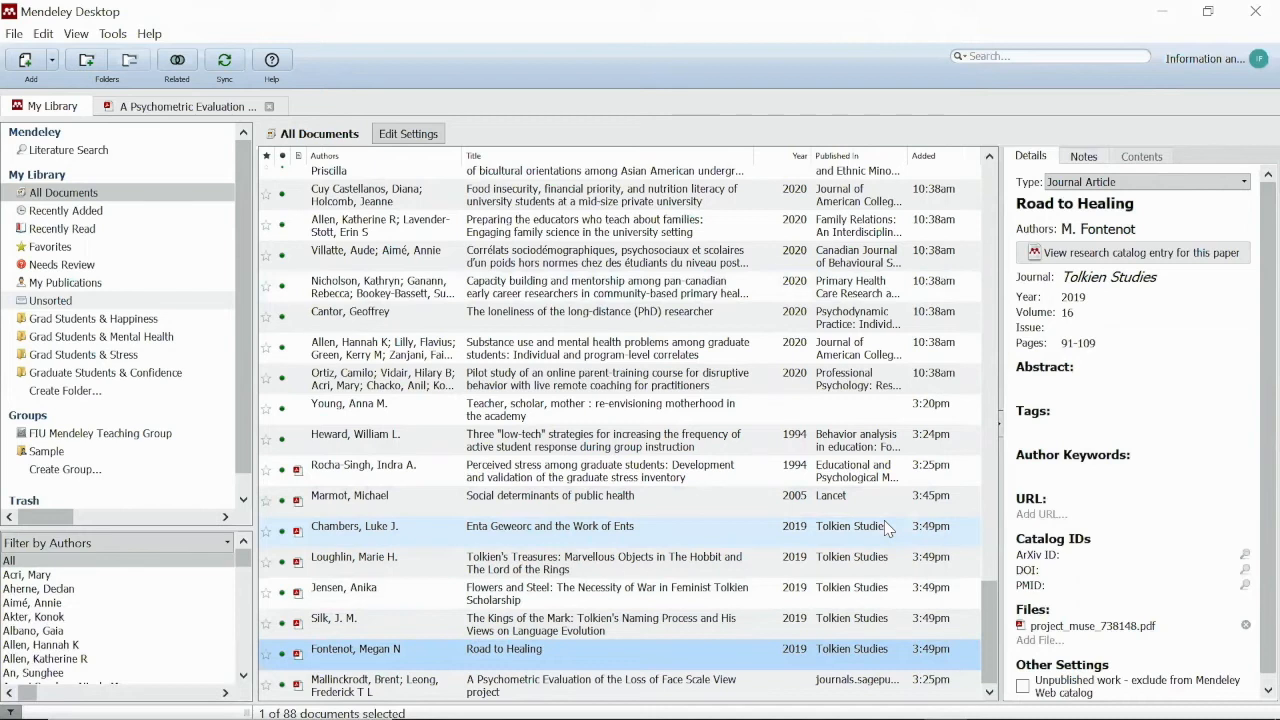
mouse_move(884, 718)
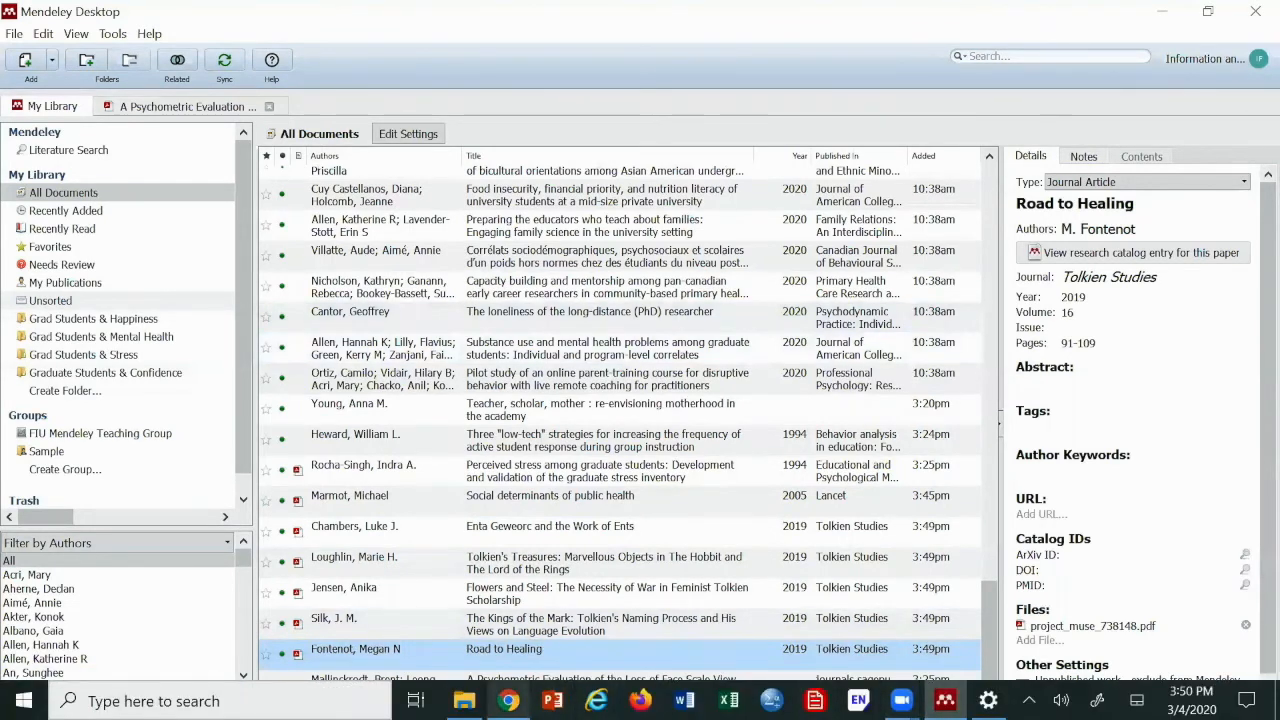
click(509, 701)
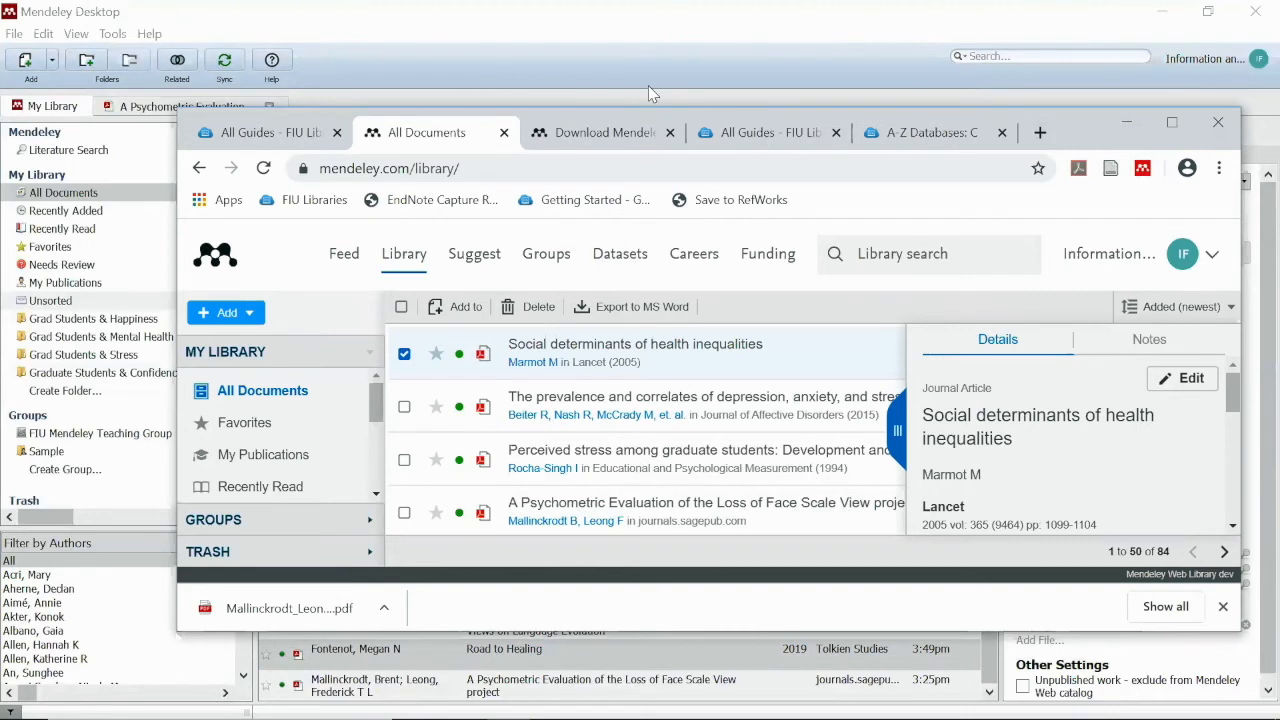
Maximize Chrome, search 'new york times' in a new tab, and open the Fed rate-cut article via Today's Paper
double_click(1076, 132)
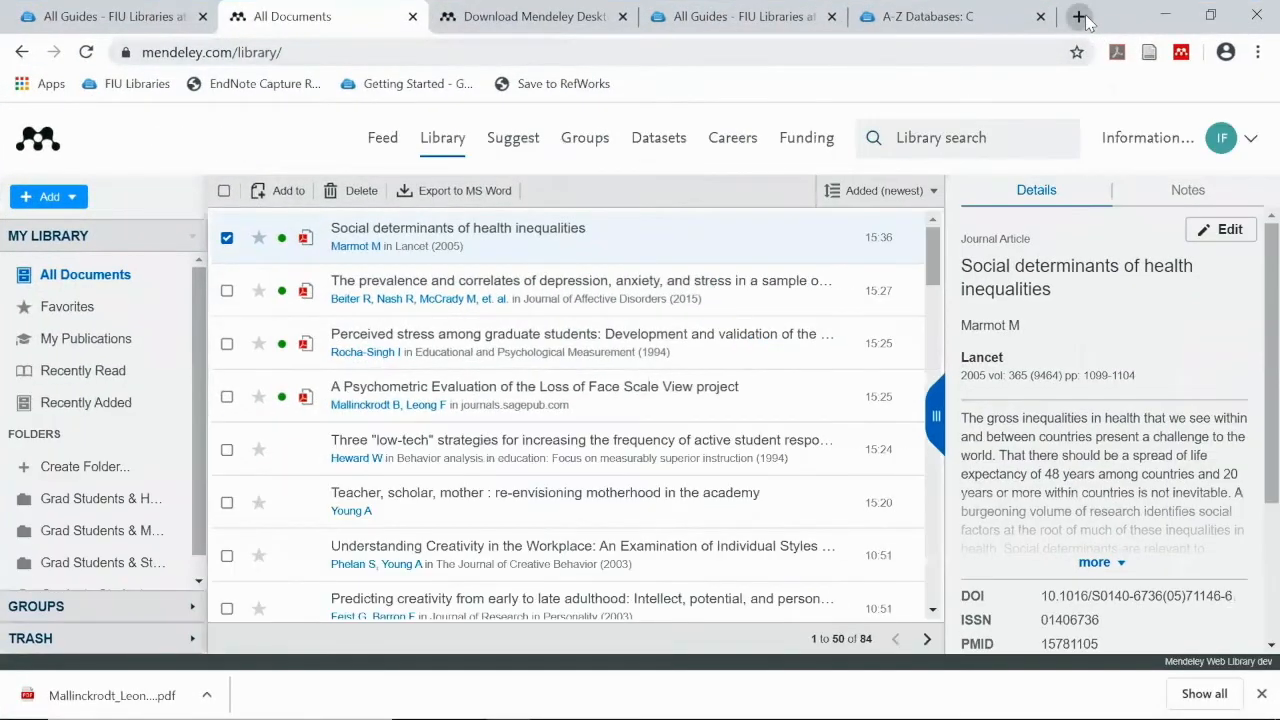
click(1079, 17)
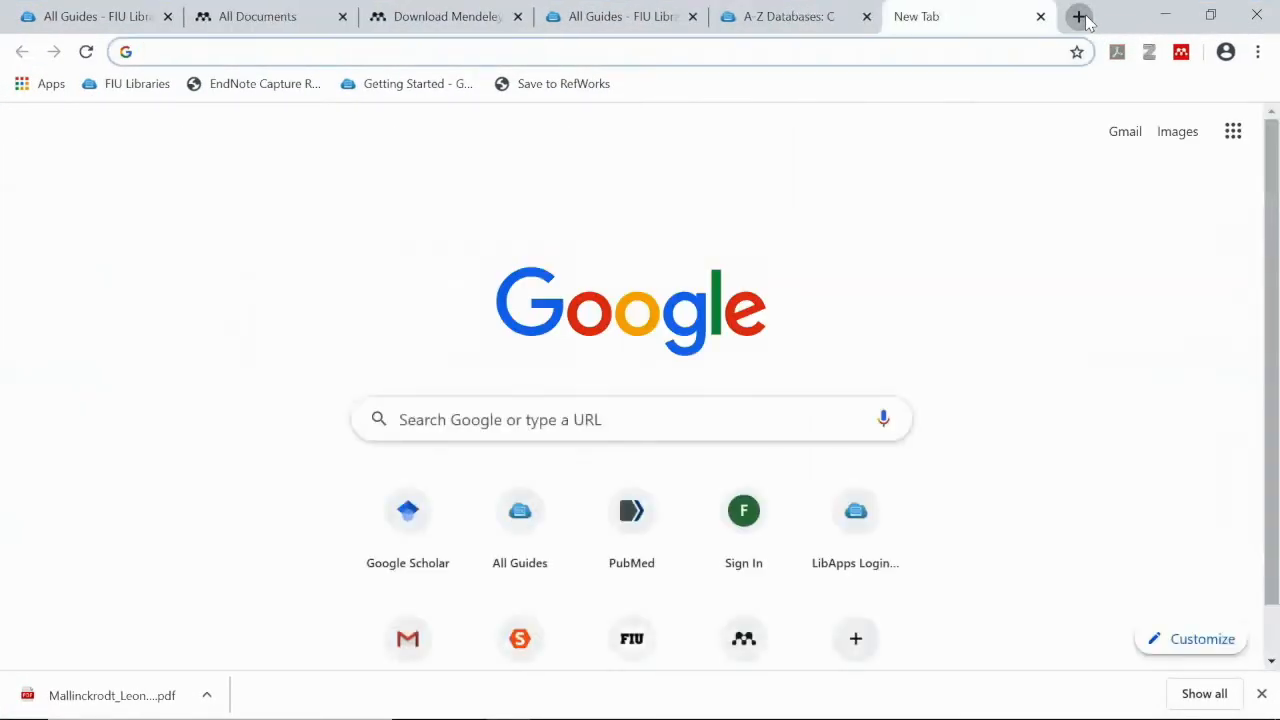
text(new)
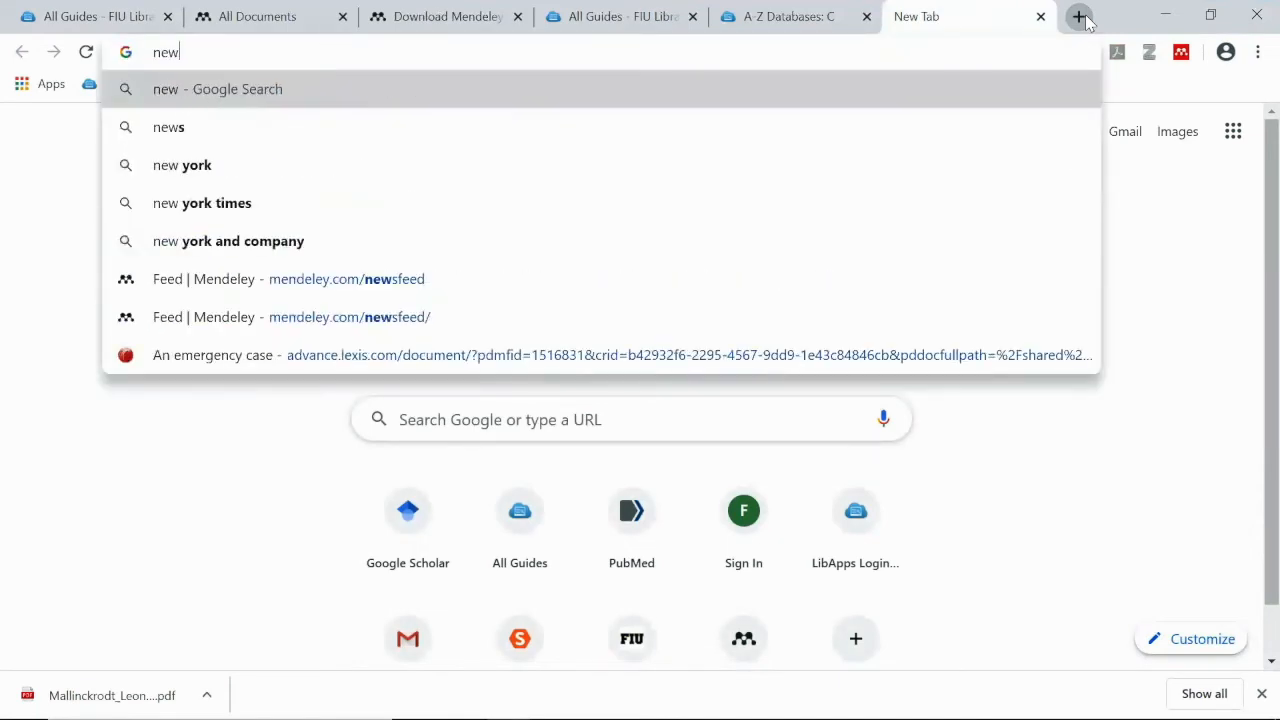
click(162, 211)
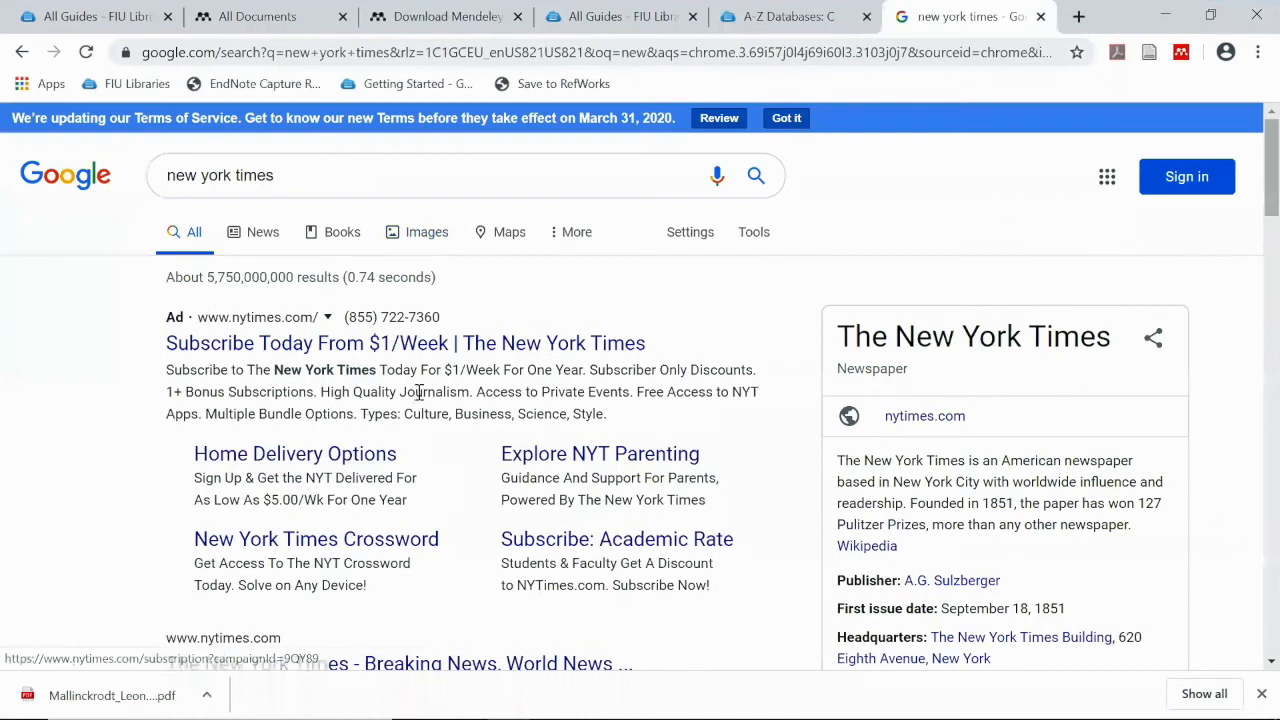
scroll(420, 392, down, 2)
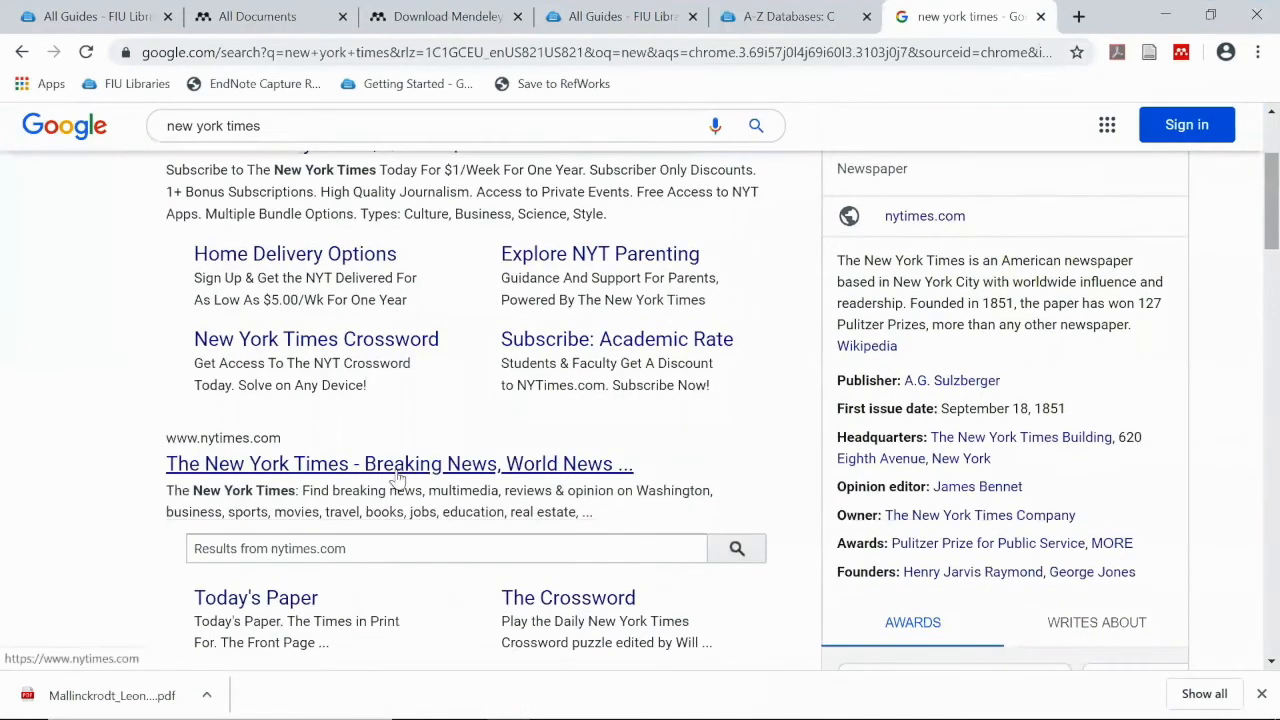
click(255, 605)
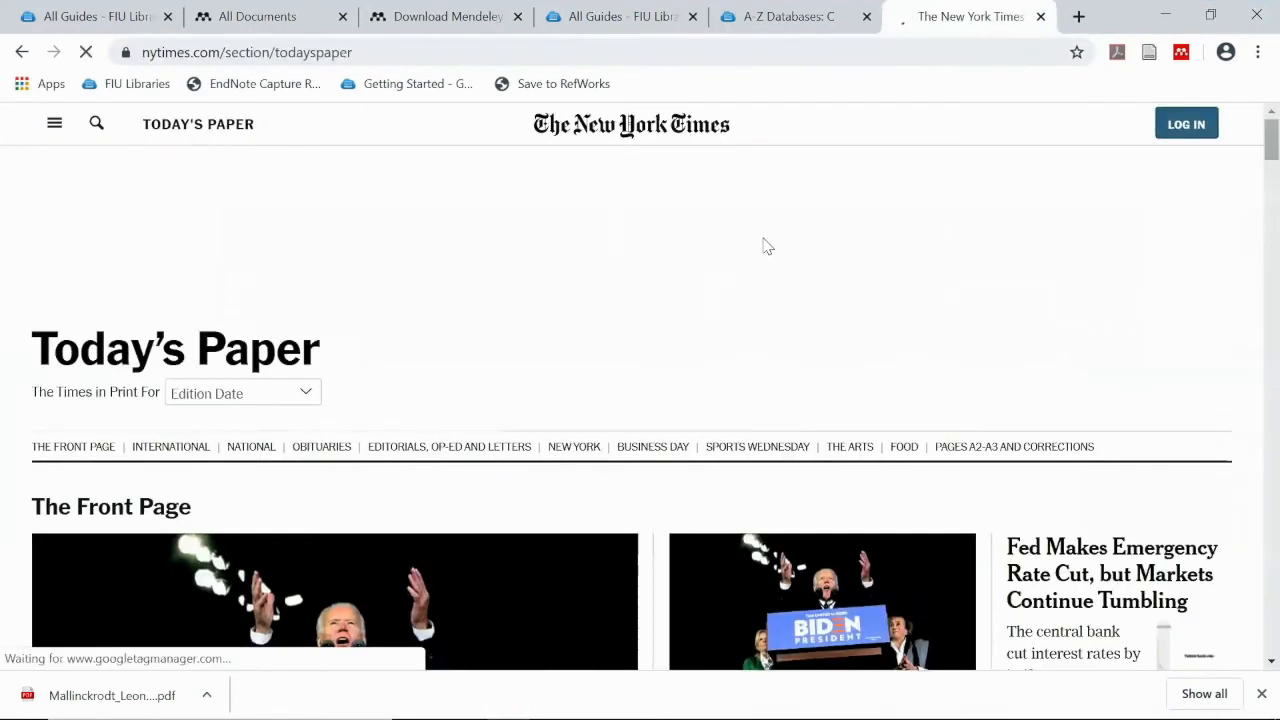
scroll(765, 245, down, 3)
scroll(767, 248, down, 2)
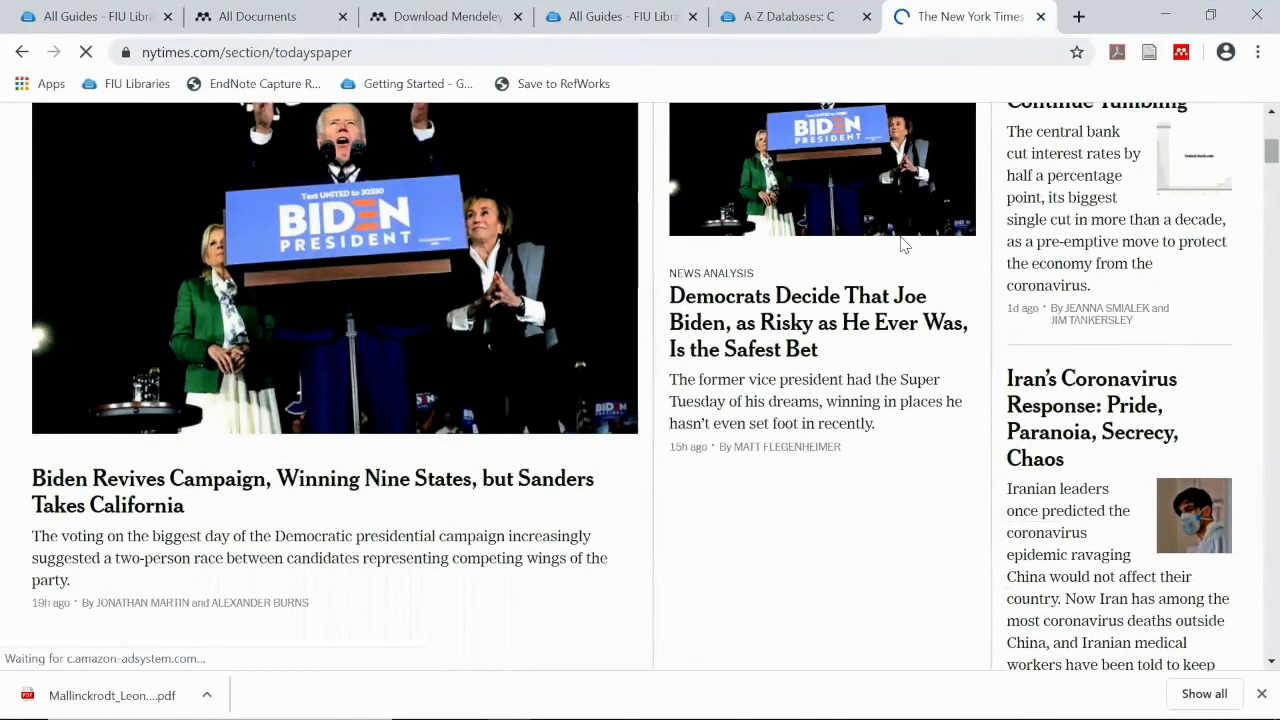
scroll(904, 243, up, 2)
click(1070, 285)
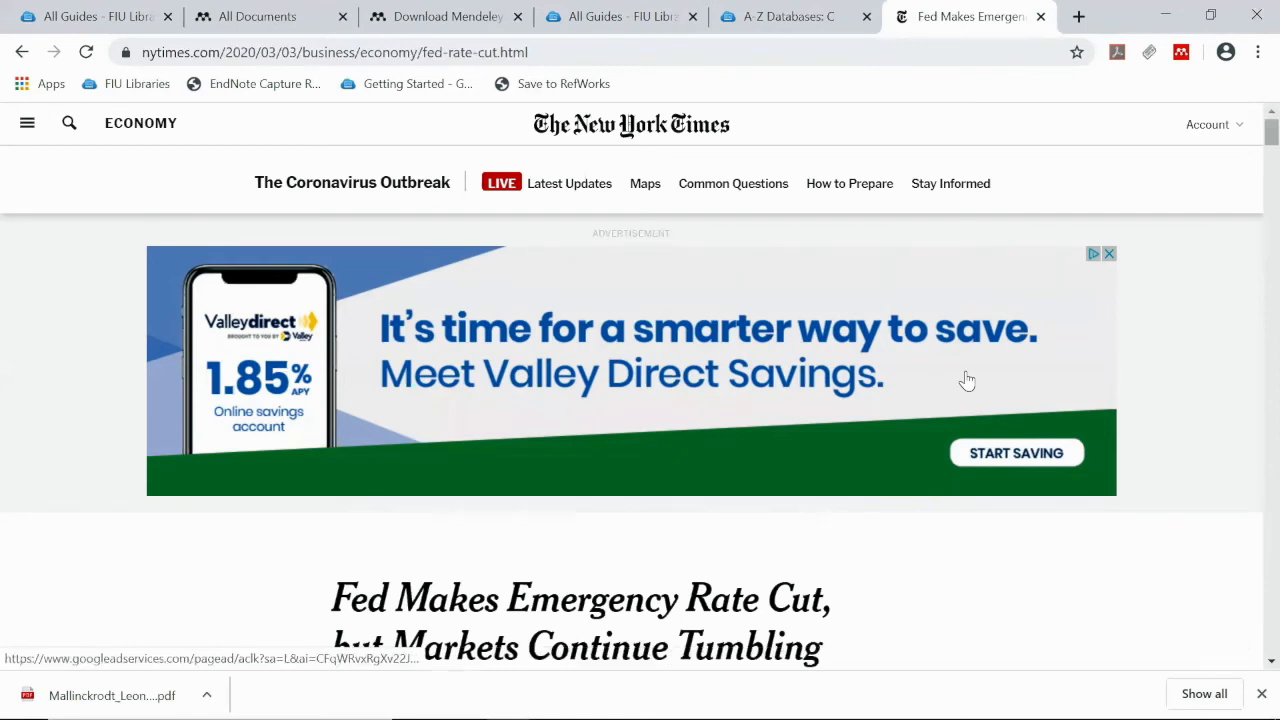
Use Web Importer to add the NYT web page to Grad Students & Stress, then return to Mendeley
click(1181, 53)
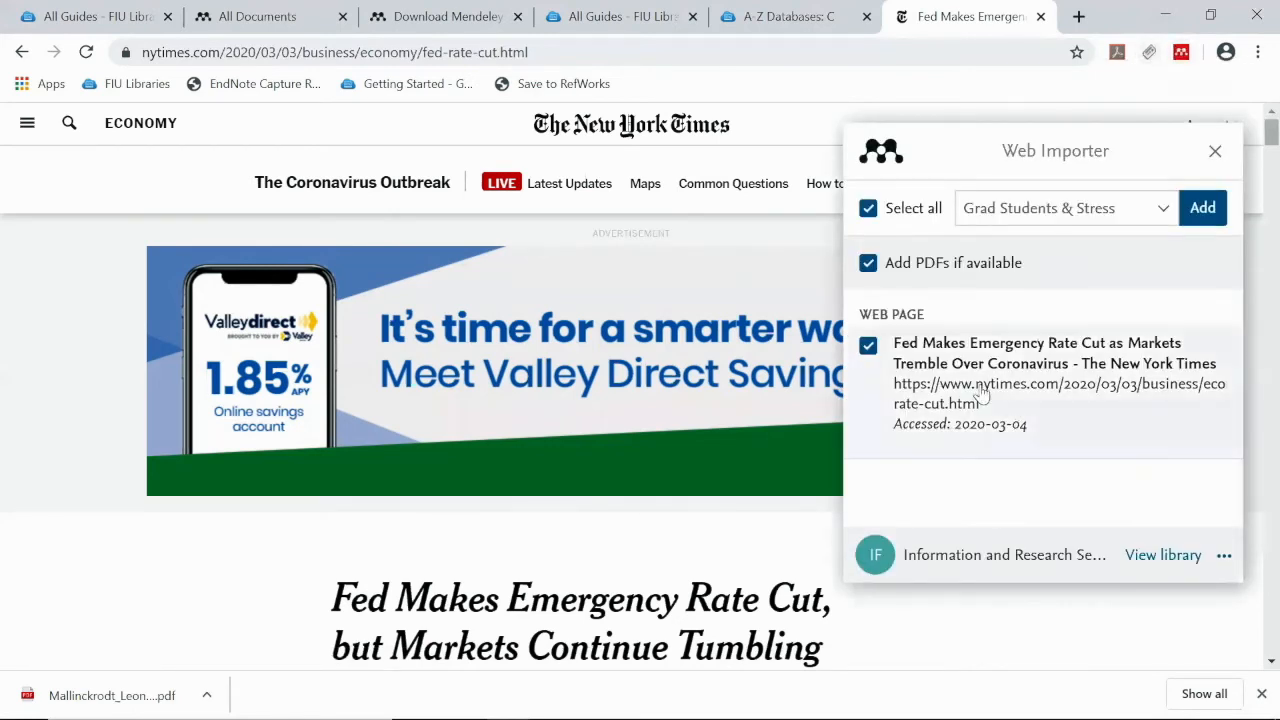
triple_click(889, 312)
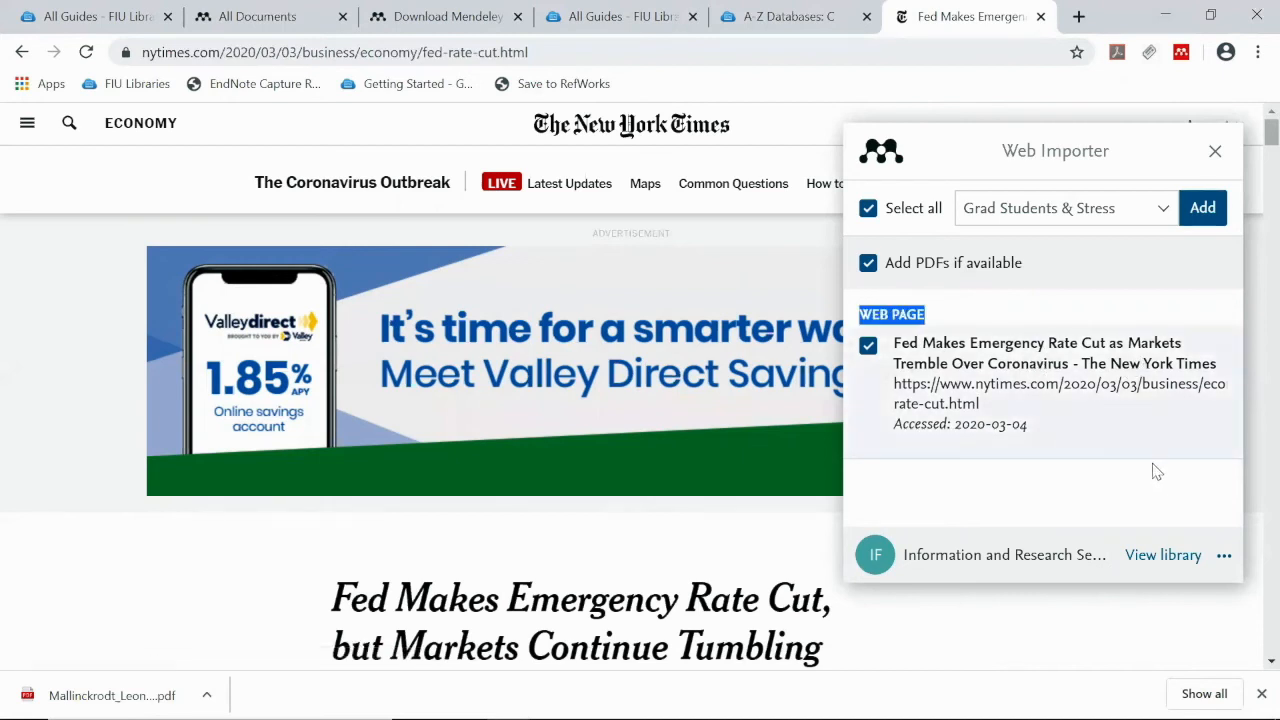
click(1203, 210)
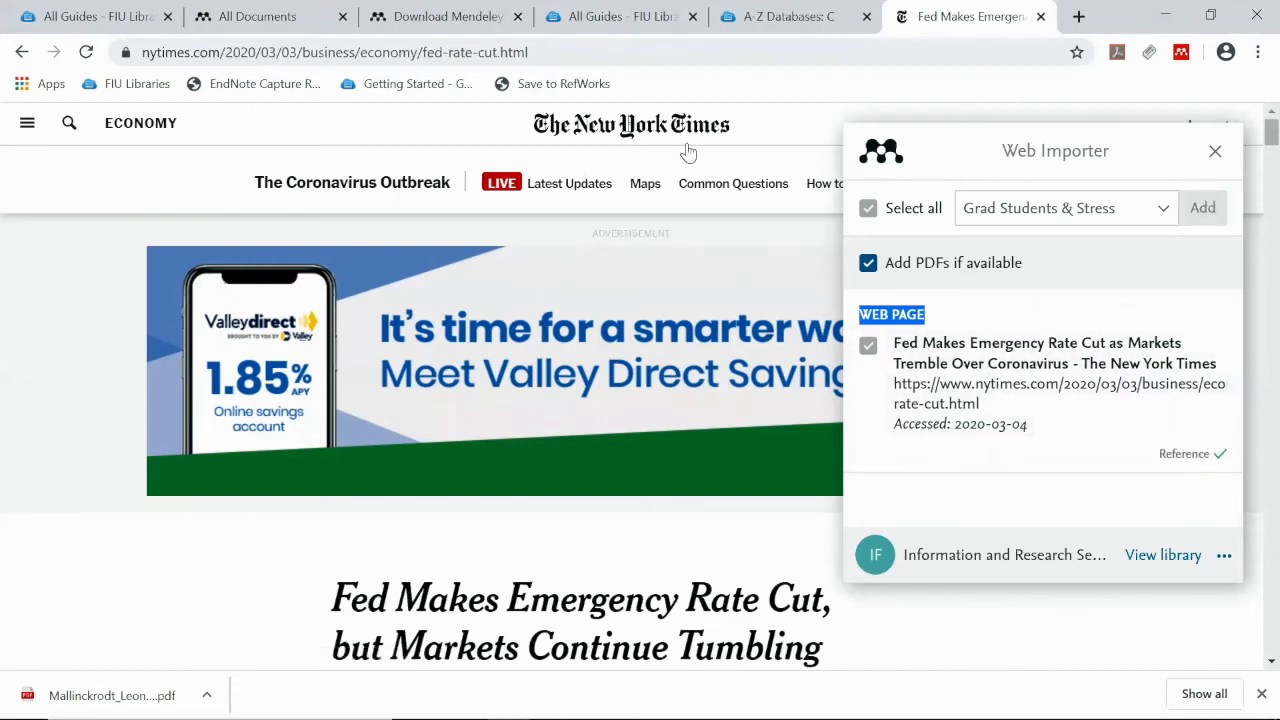
mouse_move(24, 718)
mouse_move(988, 716)
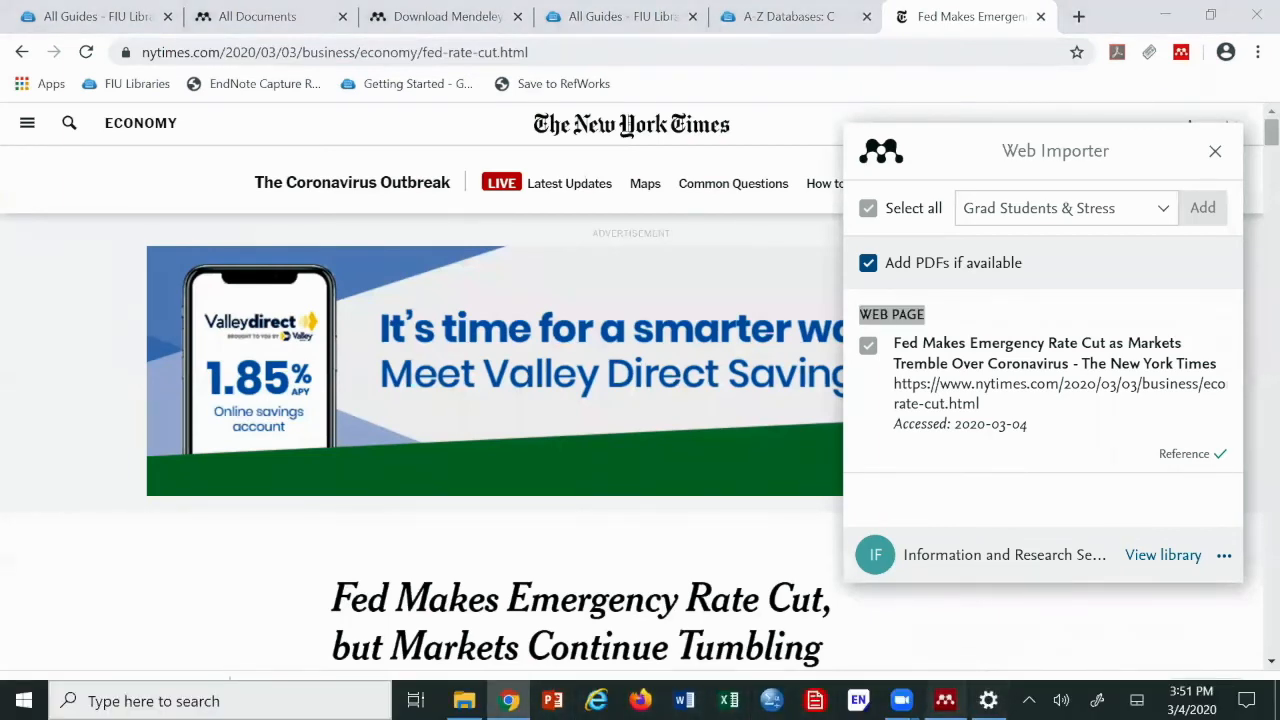
click(945, 700)
Sync the library so the imported Fed rate-cut entry appears
click(225, 62)
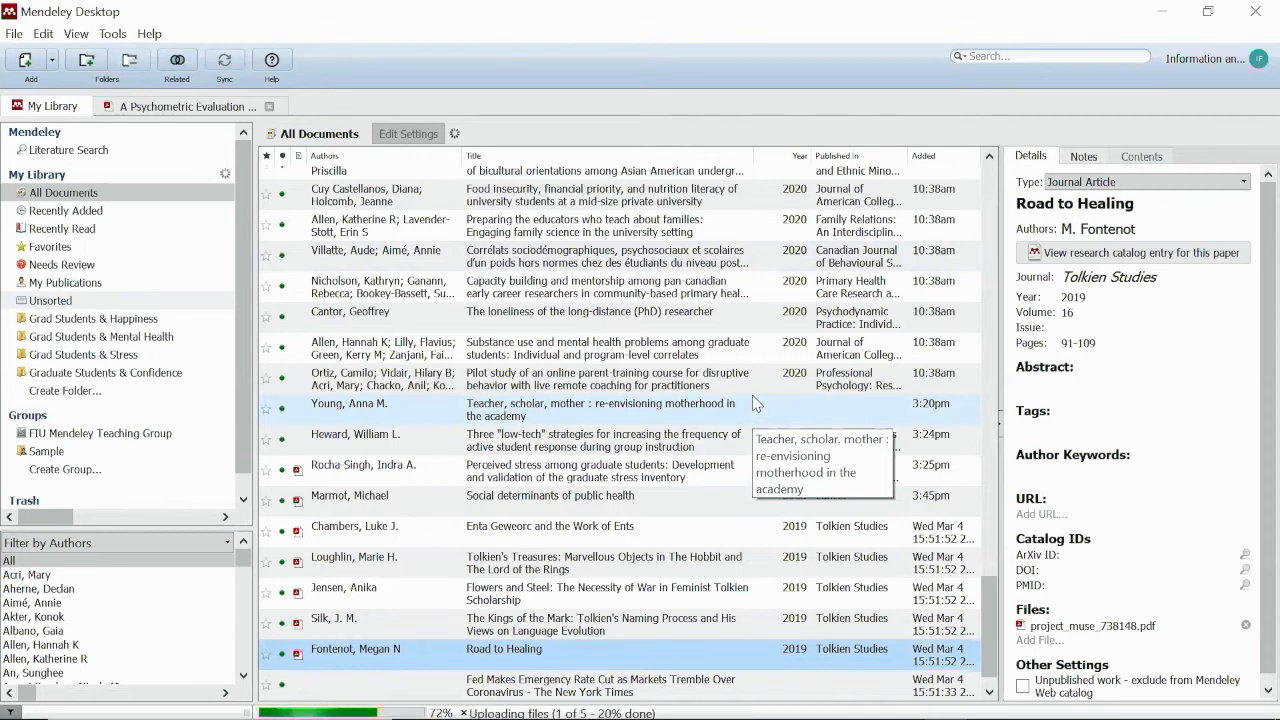
scroll(757, 398, down, 1)
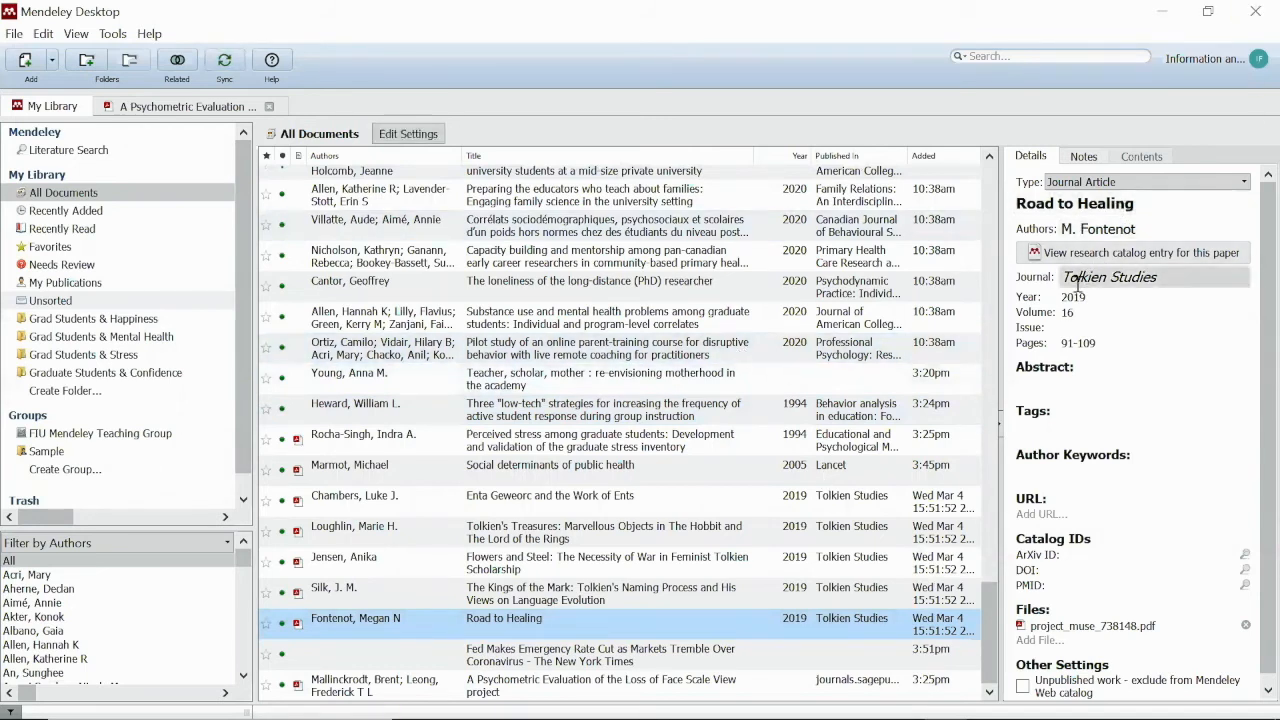
click(1109, 186)
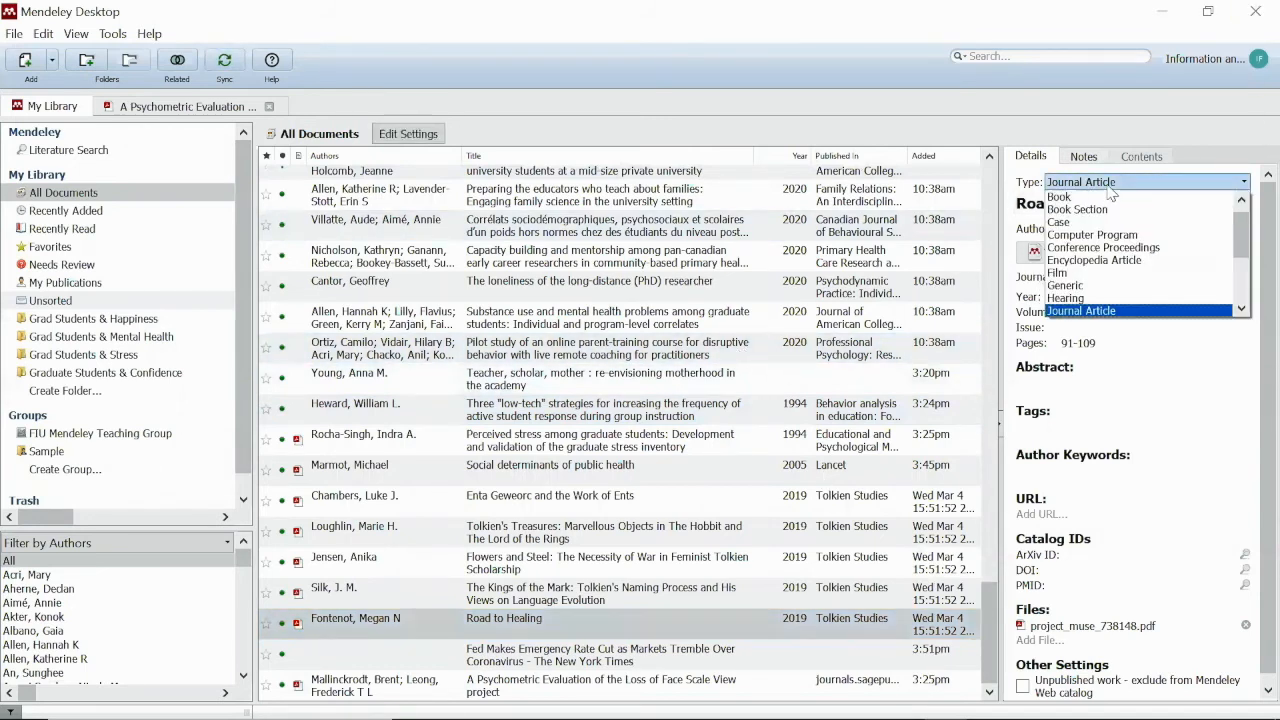
scroll(1111, 255, up, 1)
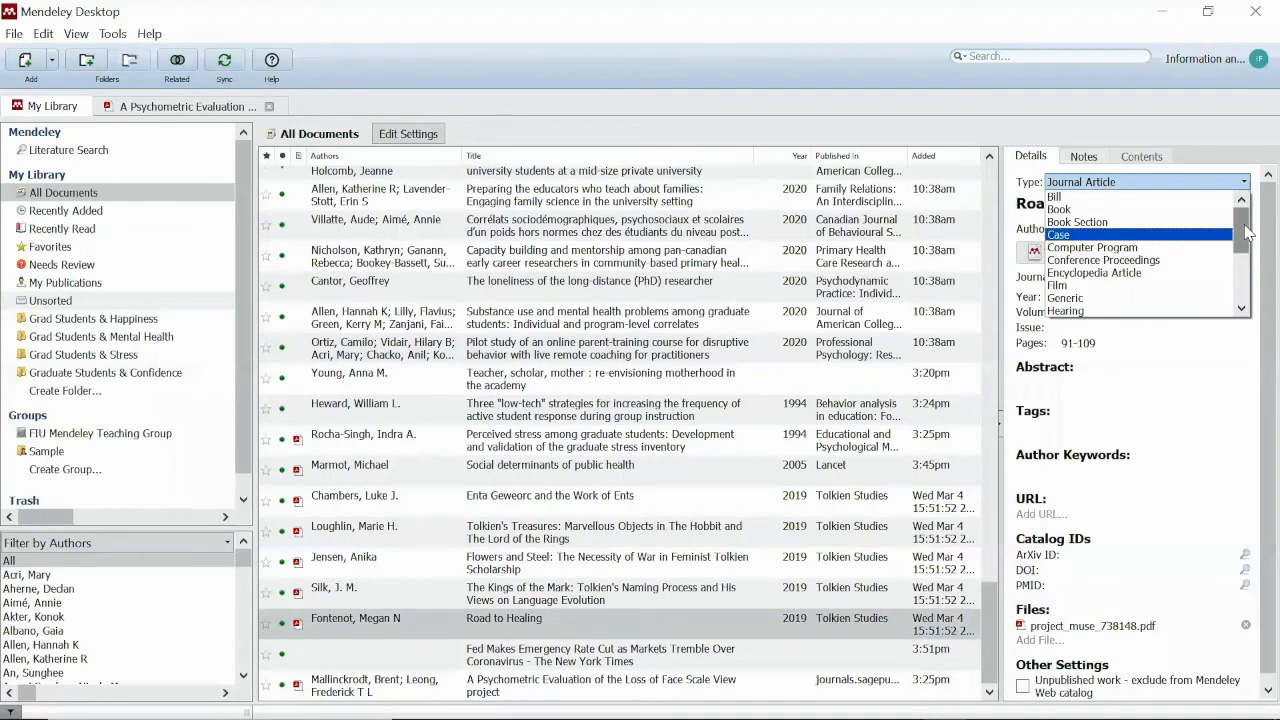
drag(1242, 230, 1240, 302)
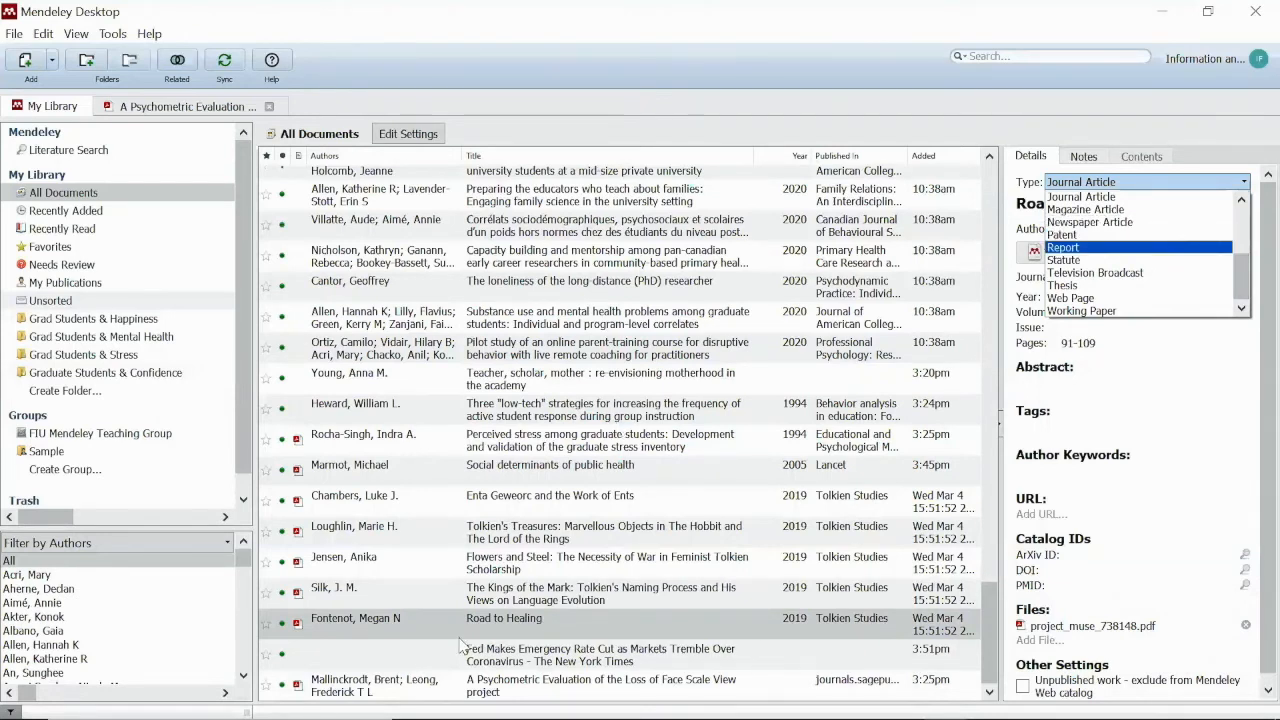
Set the Fed rate-cut entry's type to Newspaper Article and place the cursor in Authors
click(610, 656)
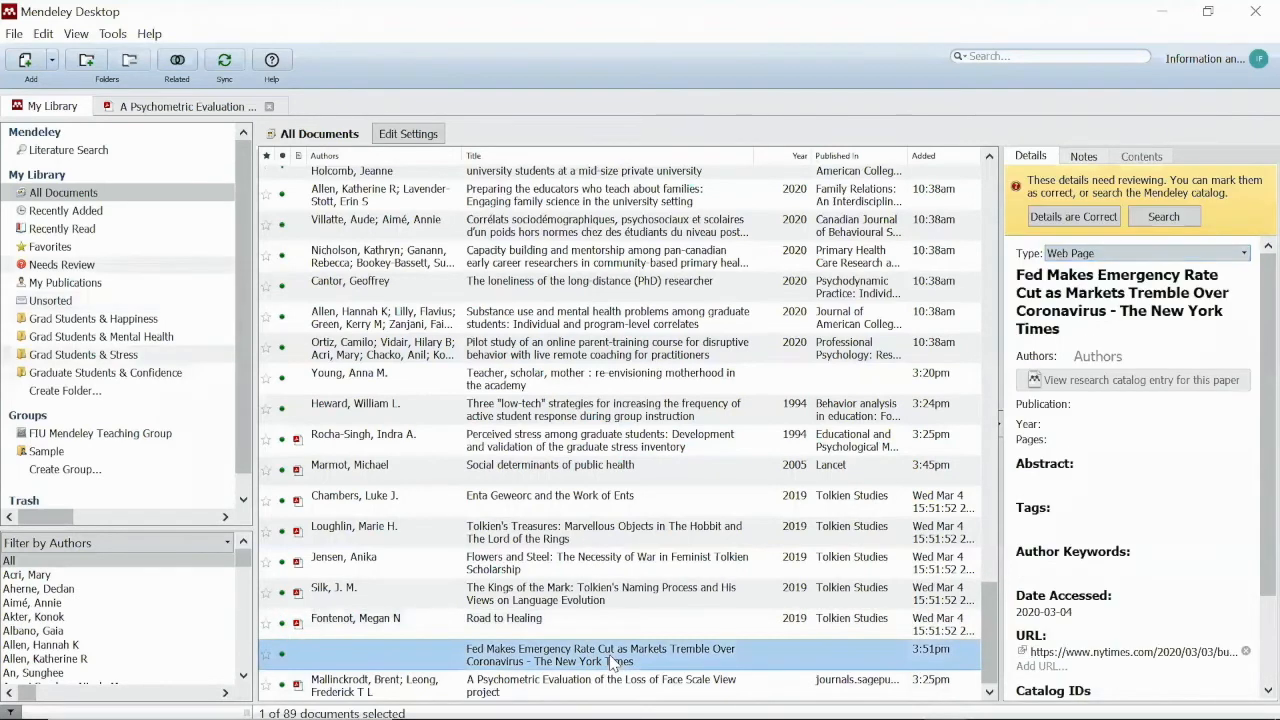
click(1100, 256)
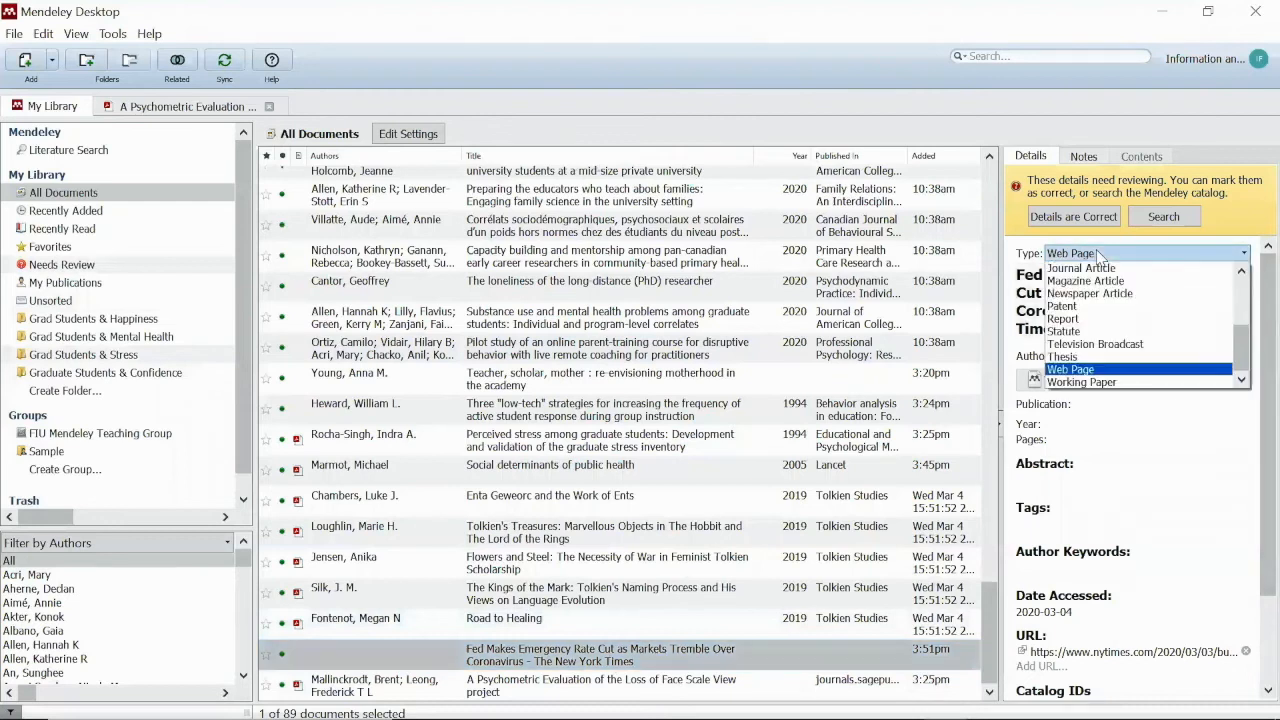
click(1184, 290)
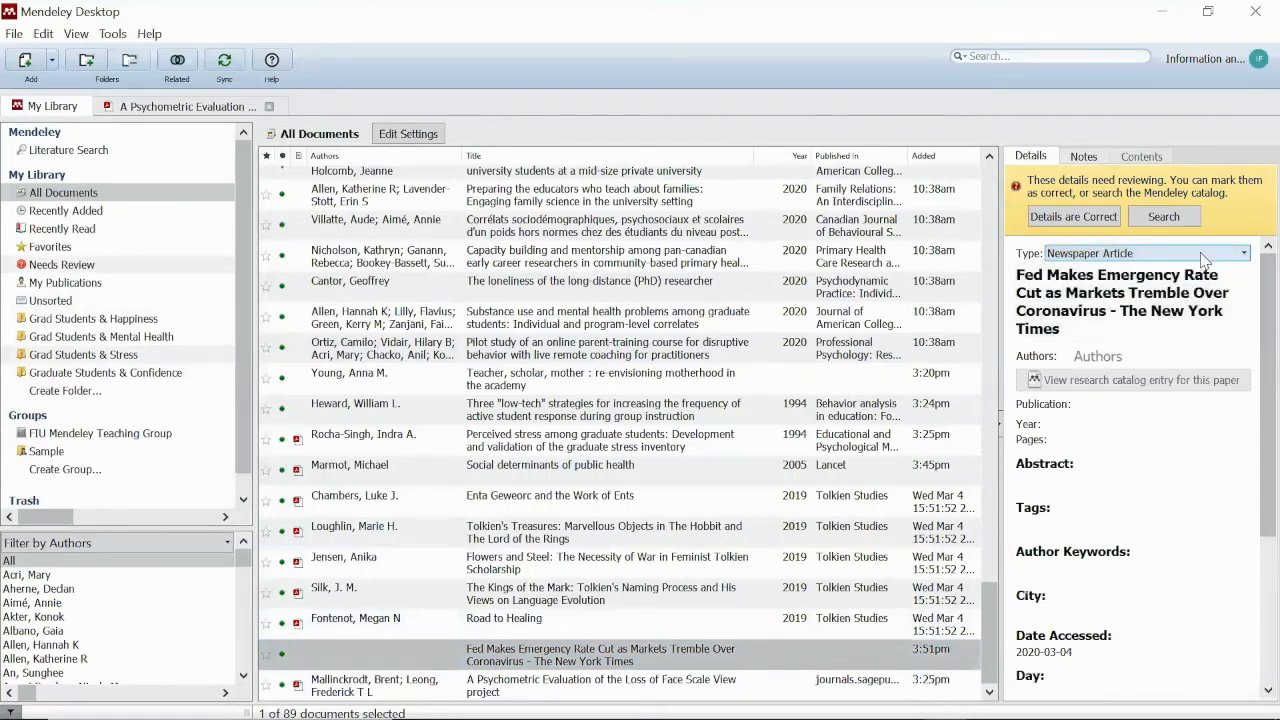
click(1088, 356)
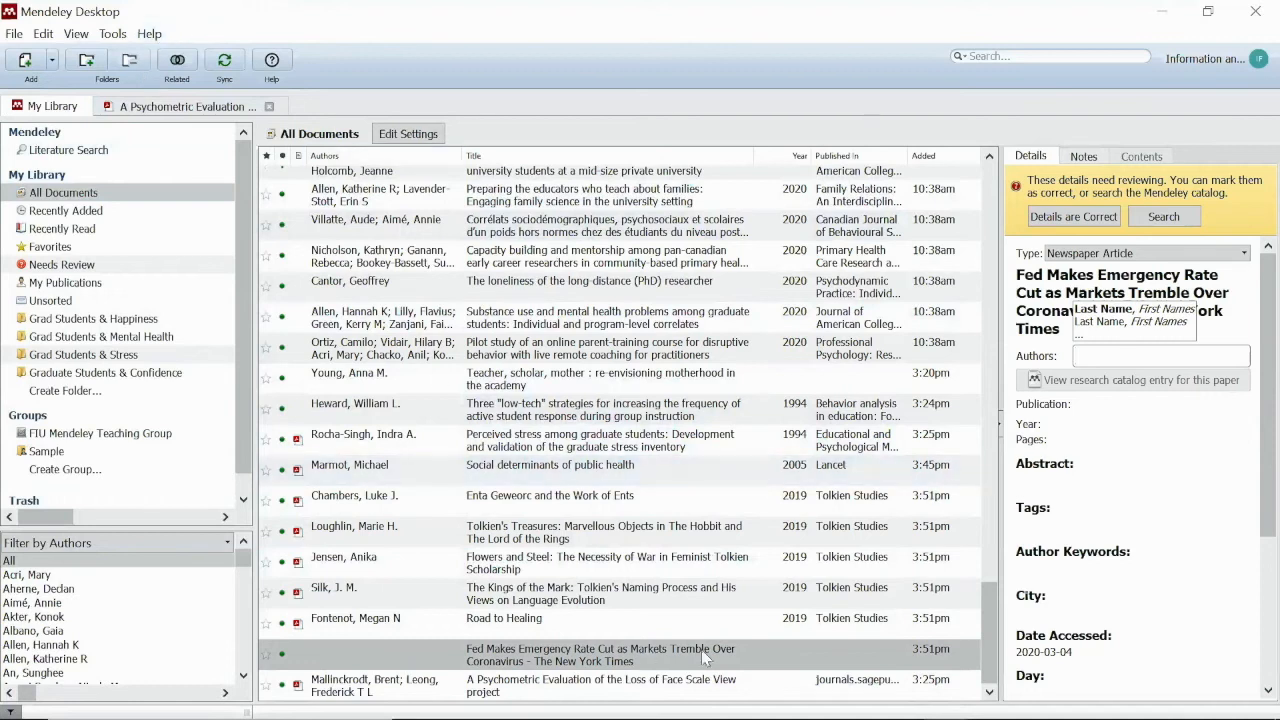
mouse_move(553, 718)
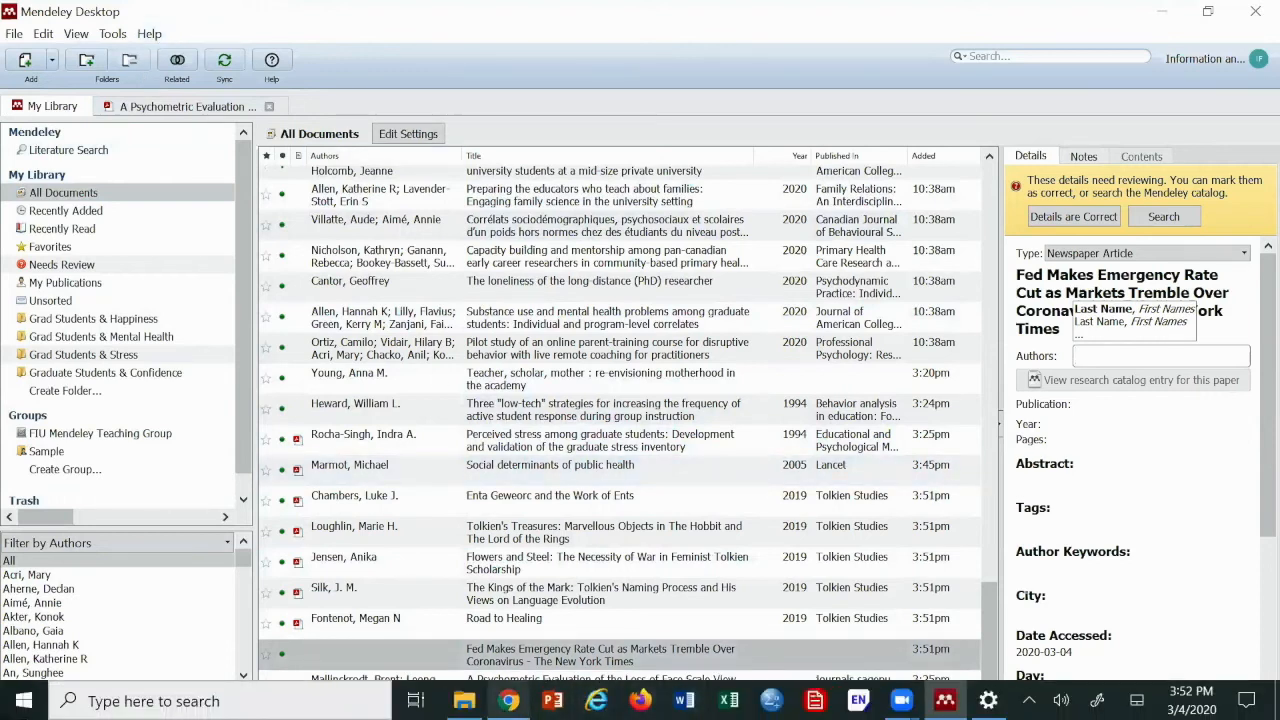
click(464, 701)
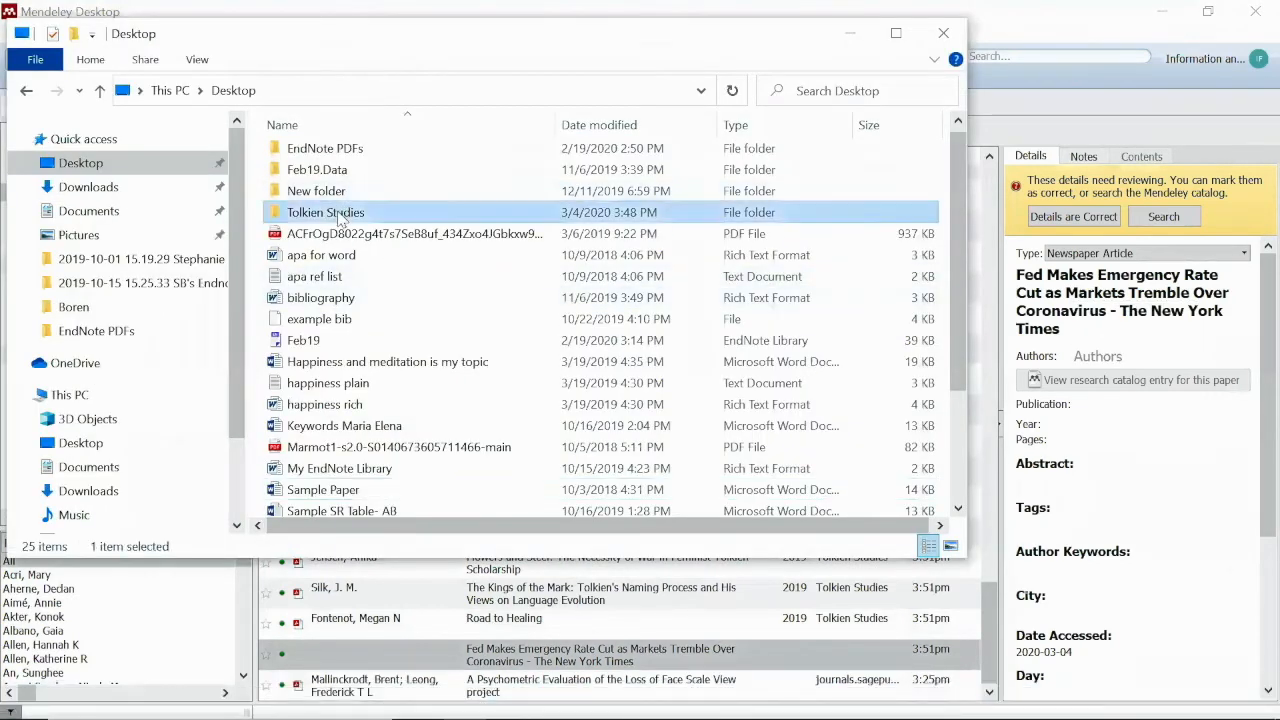
double_click(332, 209)
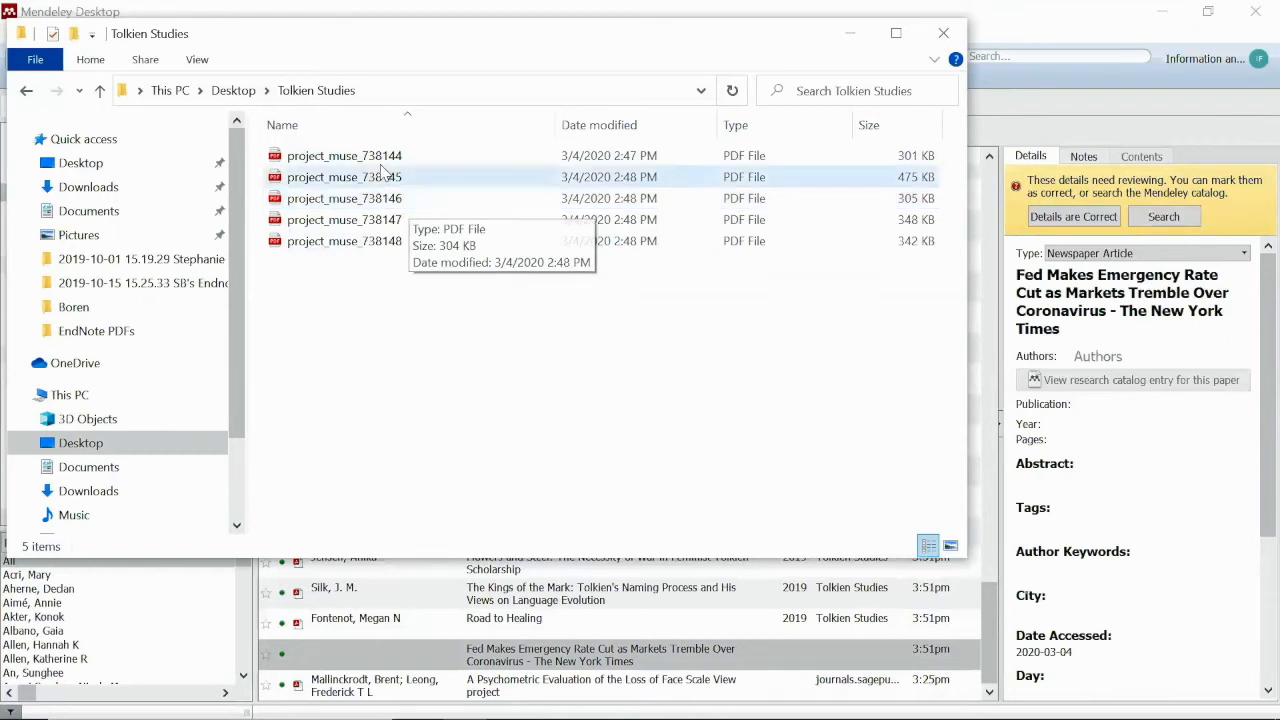
click(1124, 90)
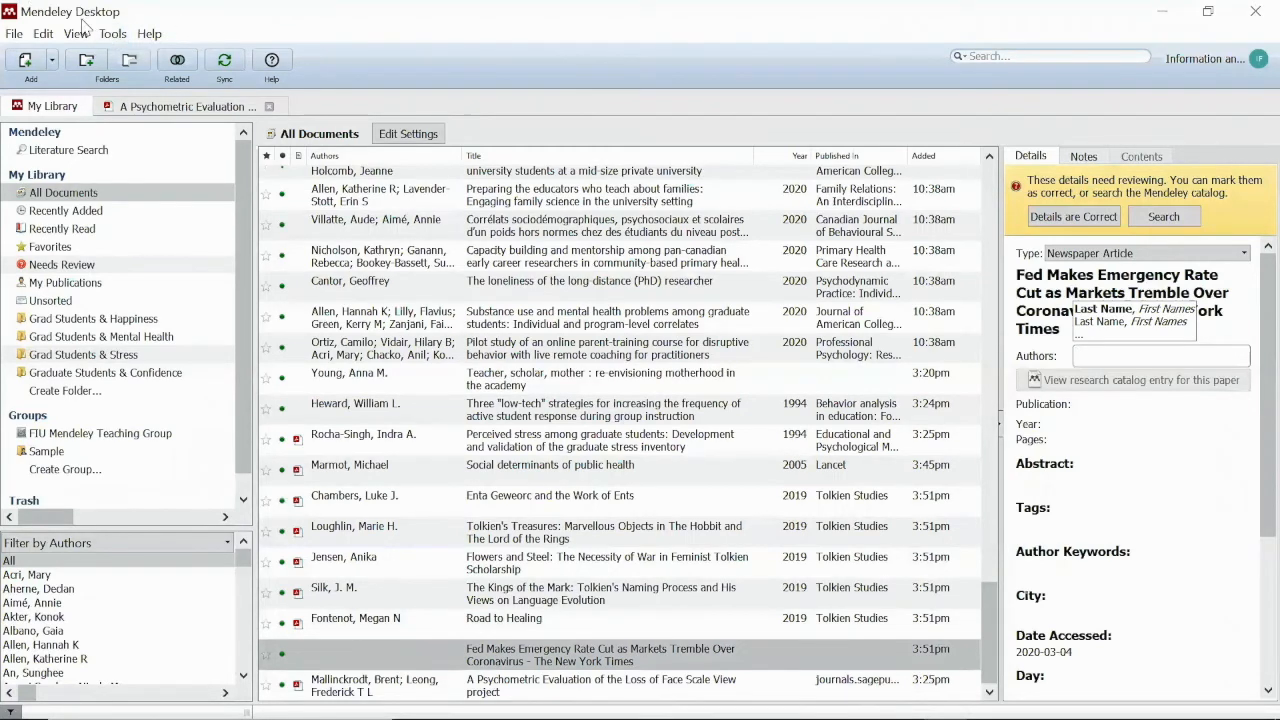
Open the File Organizer options and turn on Organize my files
click(52, 61)
click(69, 126)
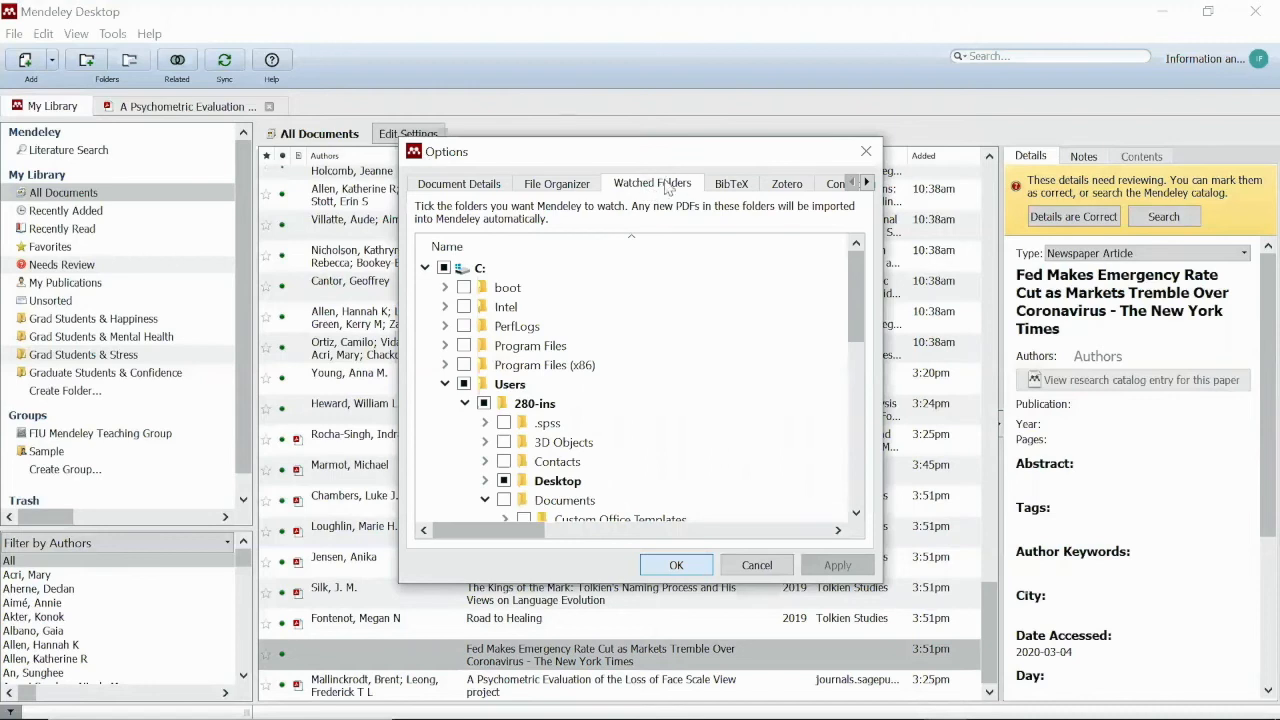
click(565, 186)
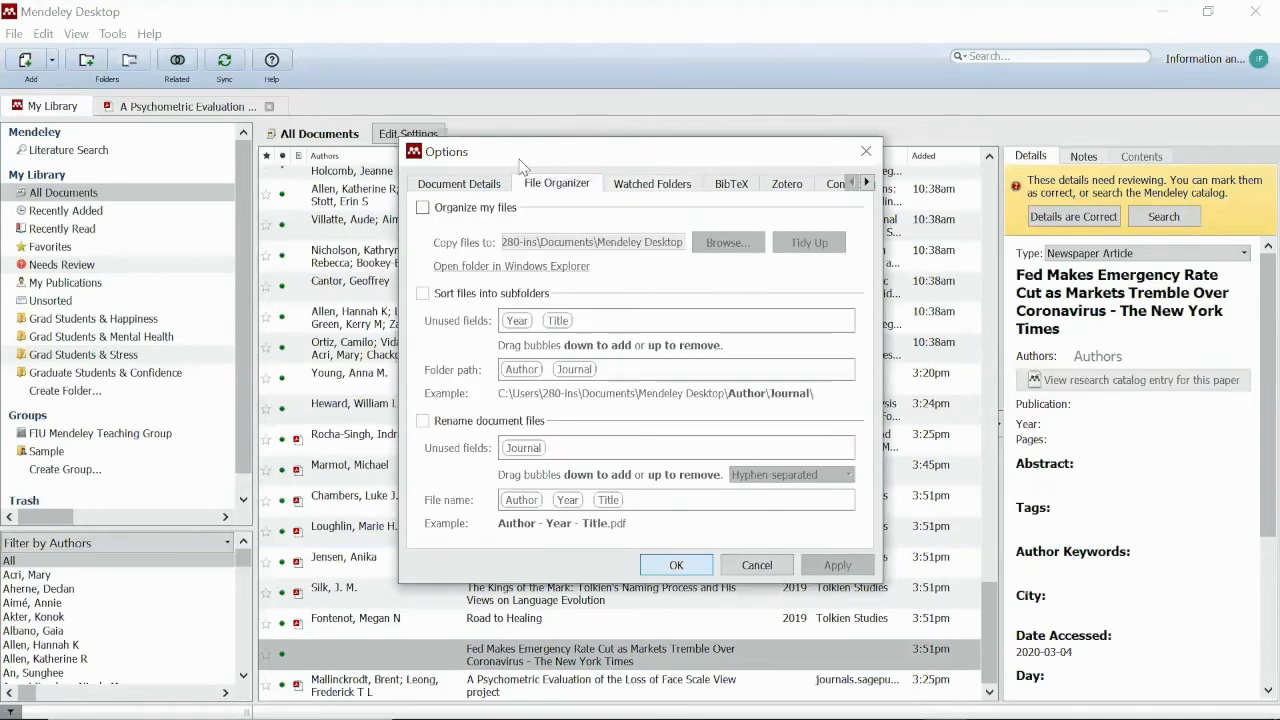
click(423, 209)
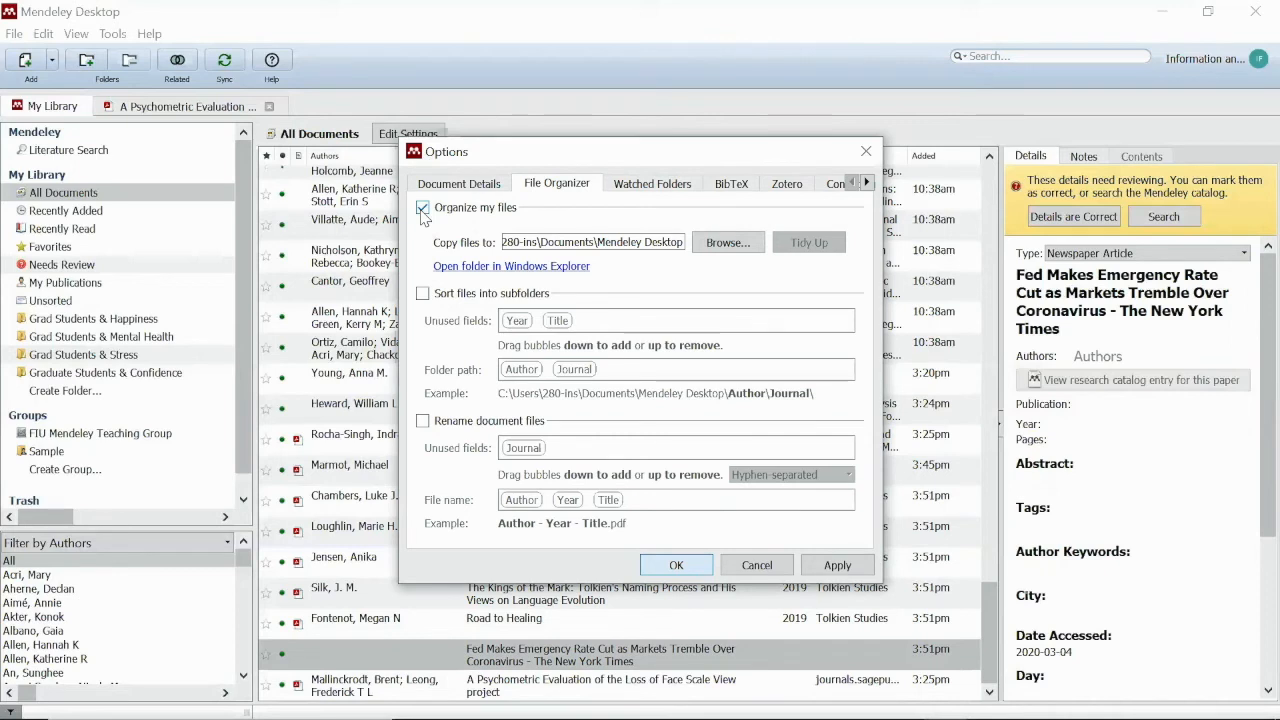
Keep the Documents\Mendeley Desktop destination and enable sorting into Author/Journal subfolders
click(757, 247)
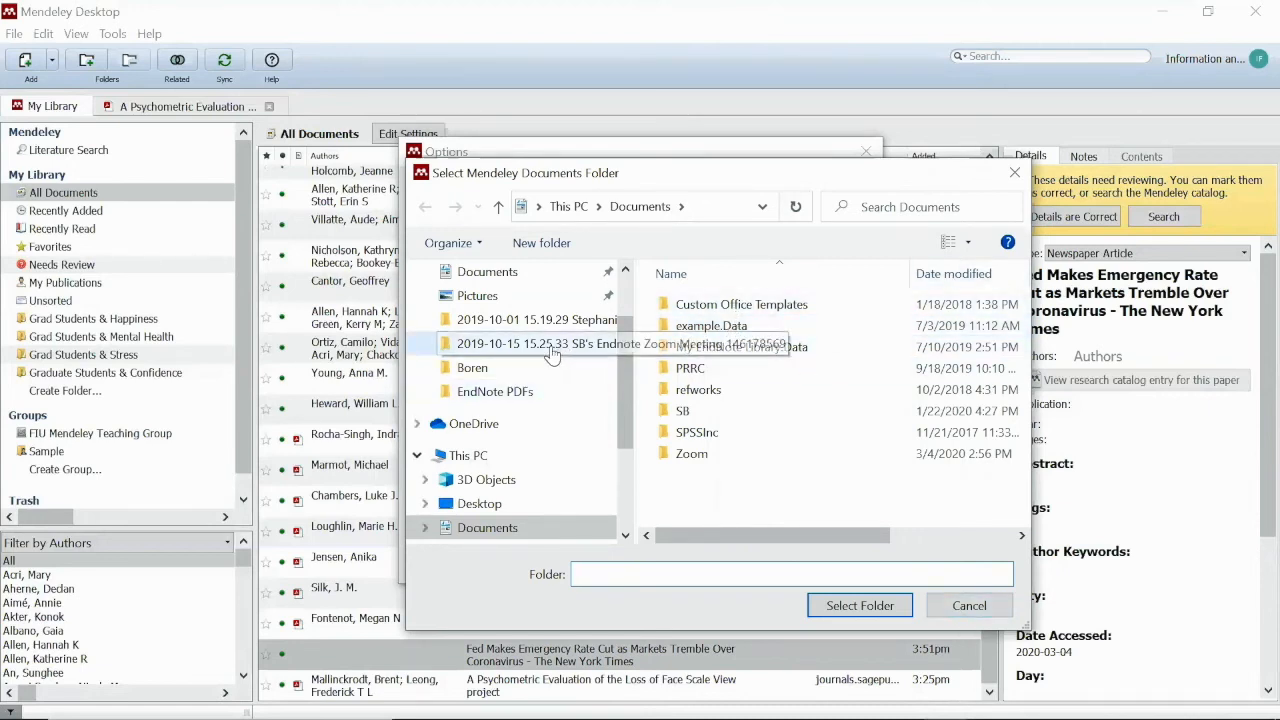
click(1014, 172)
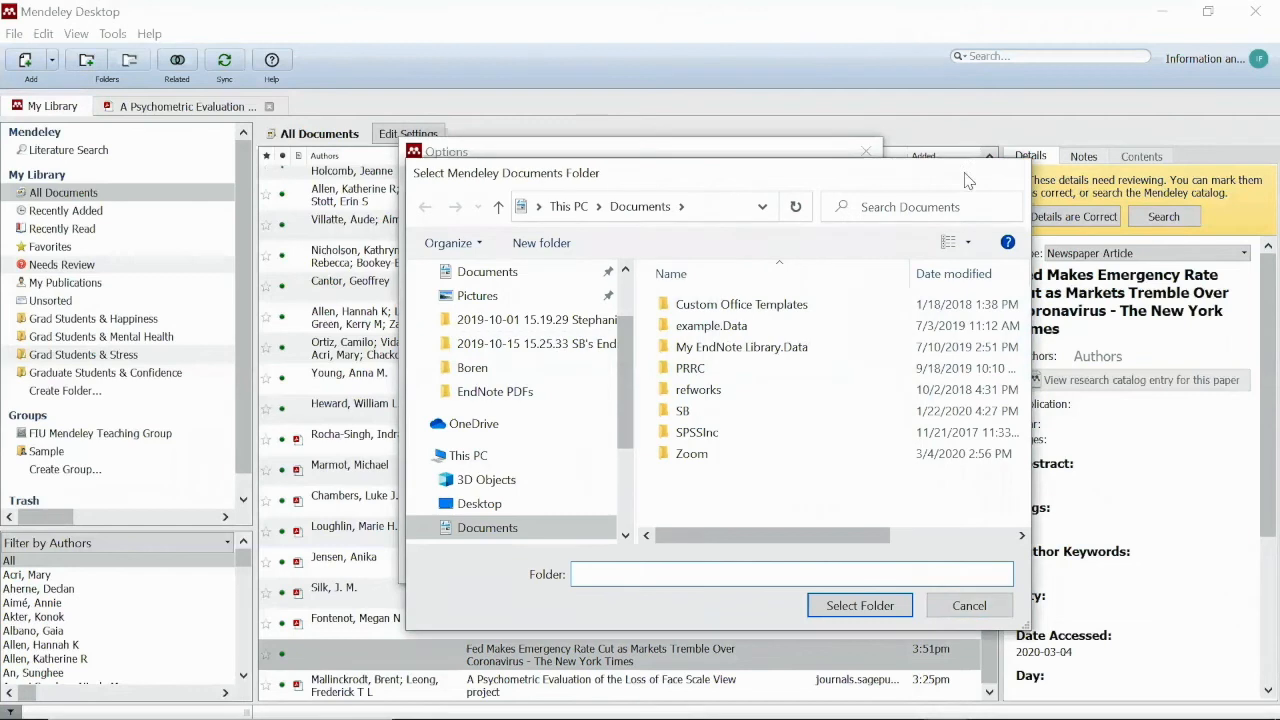
drag(610, 242, 410, 235)
drag(665, 242, 698, 245)
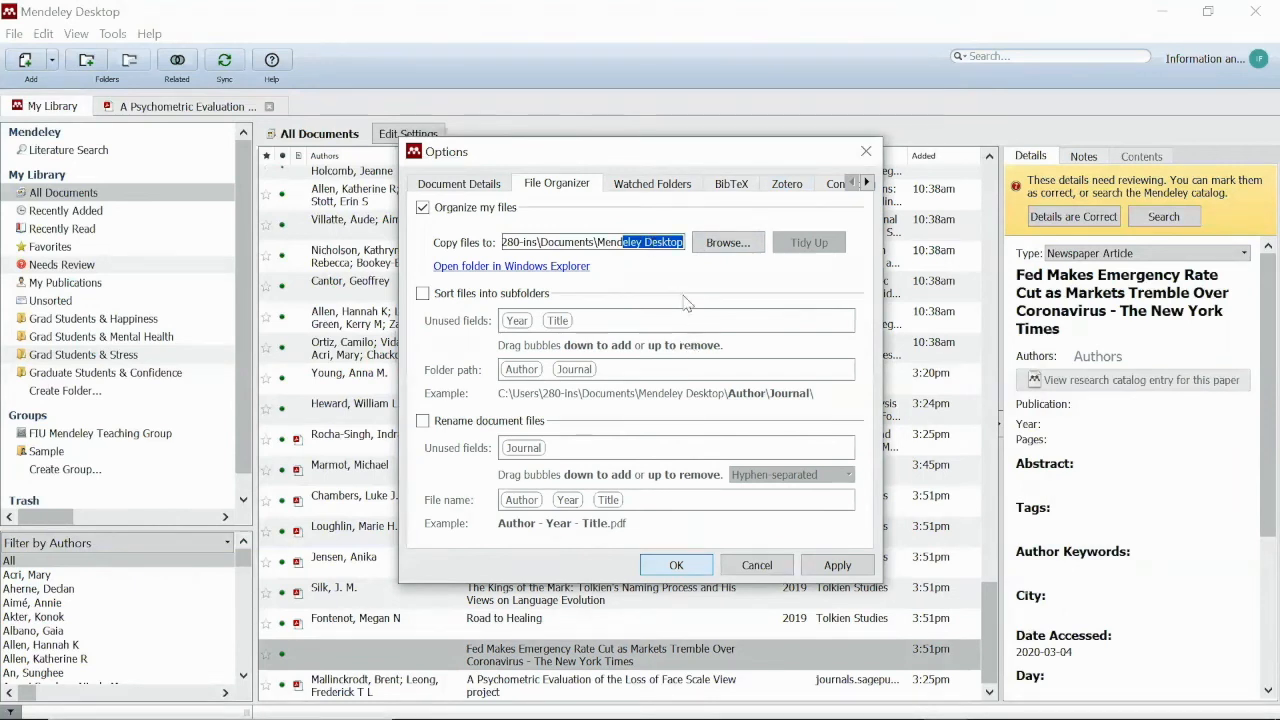
click(683, 277)
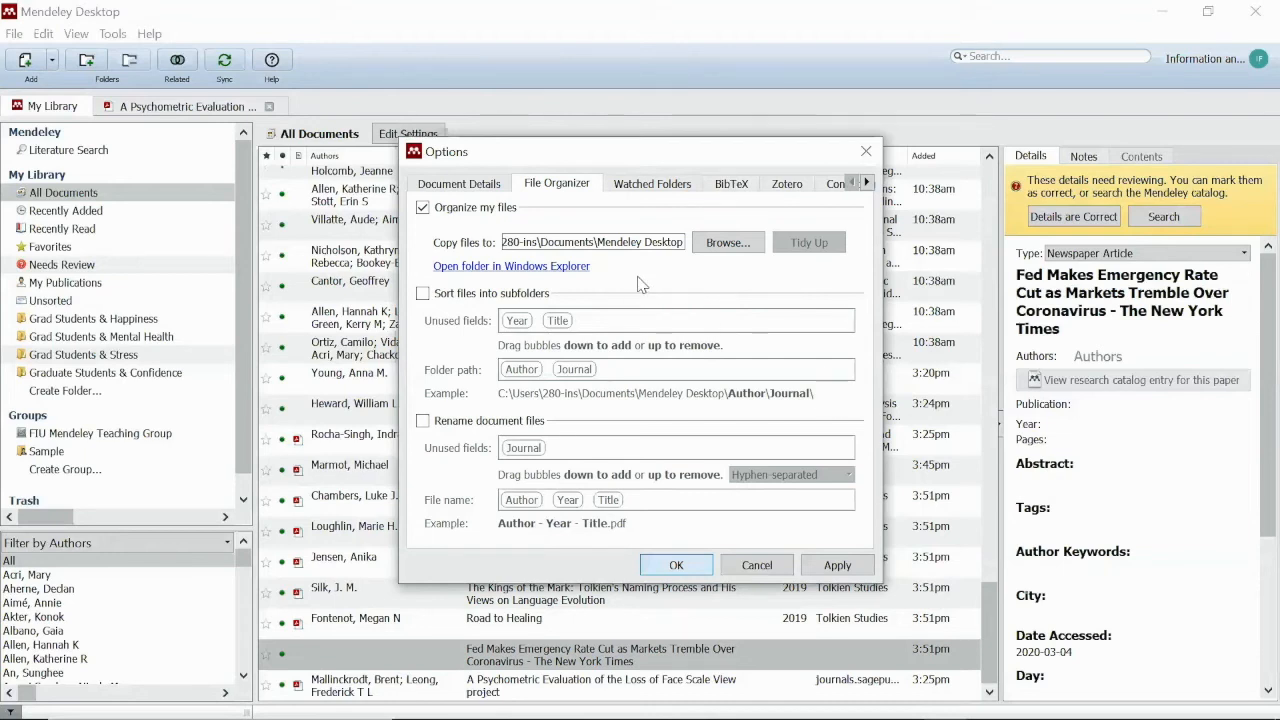
click(422, 293)
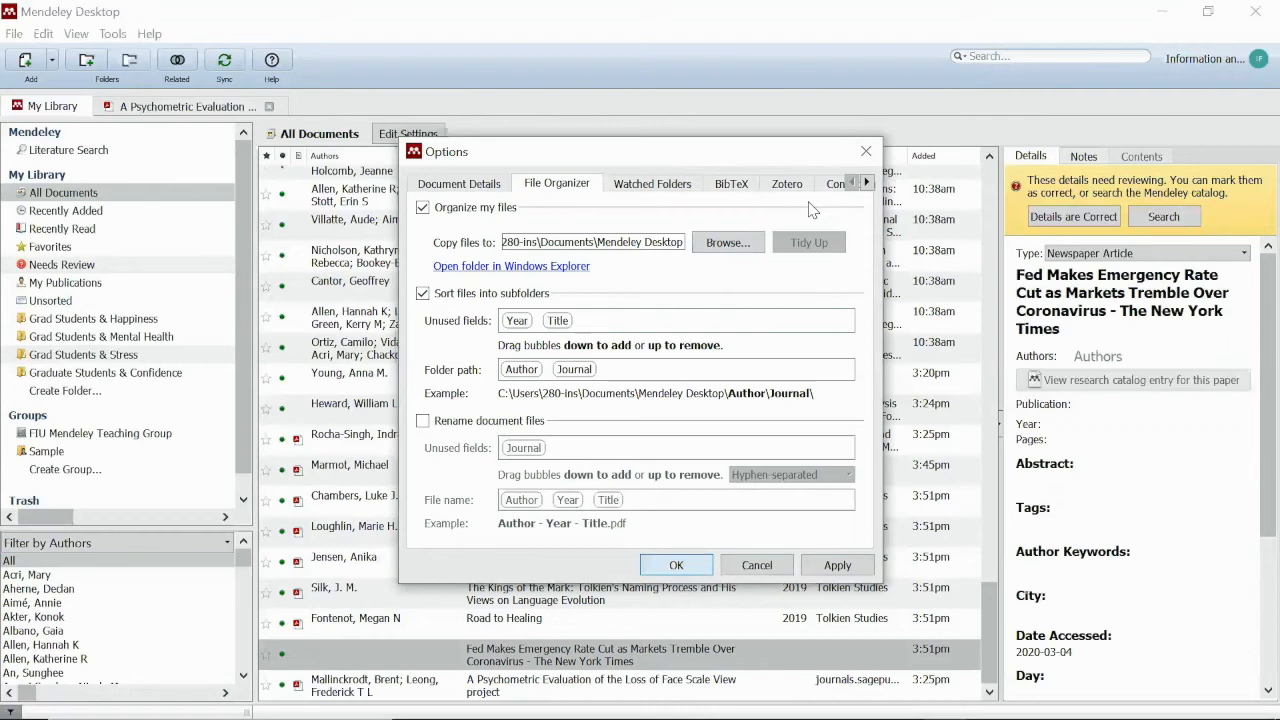
Enable renaming document files as Author - Year - Title and apply the settings
drag(662, 243, 506, 240)
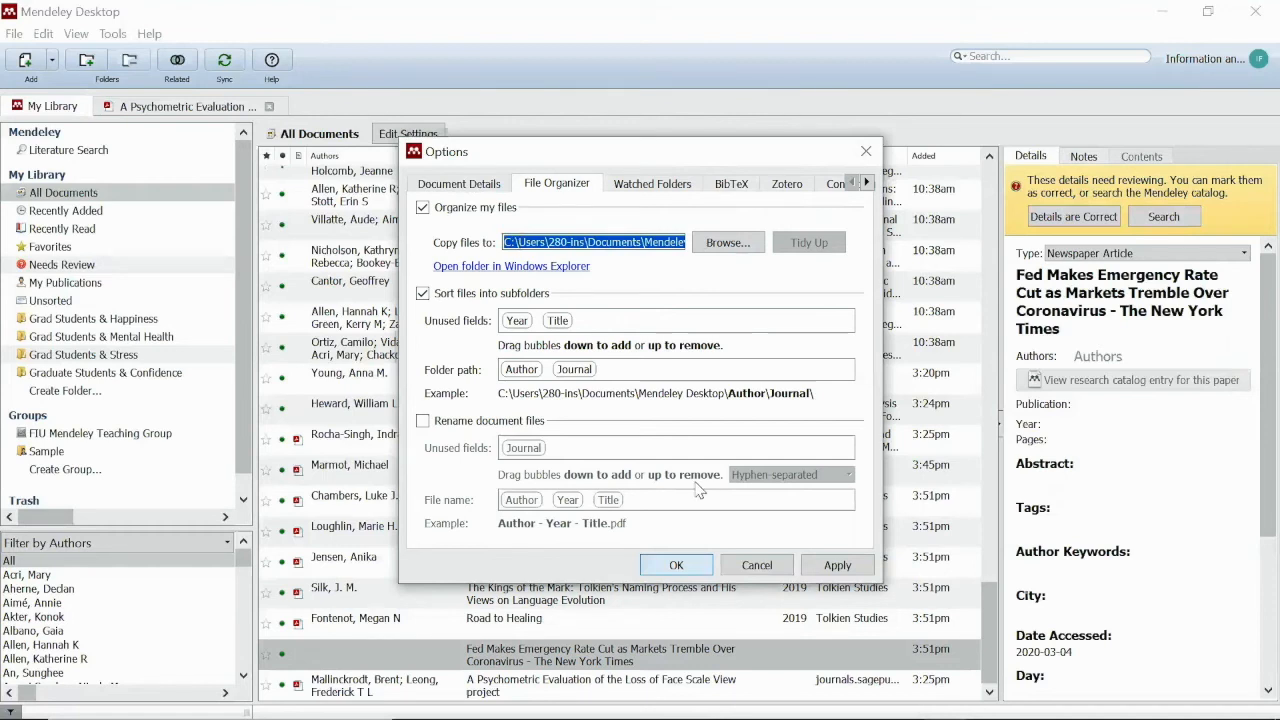
click(617, 269)
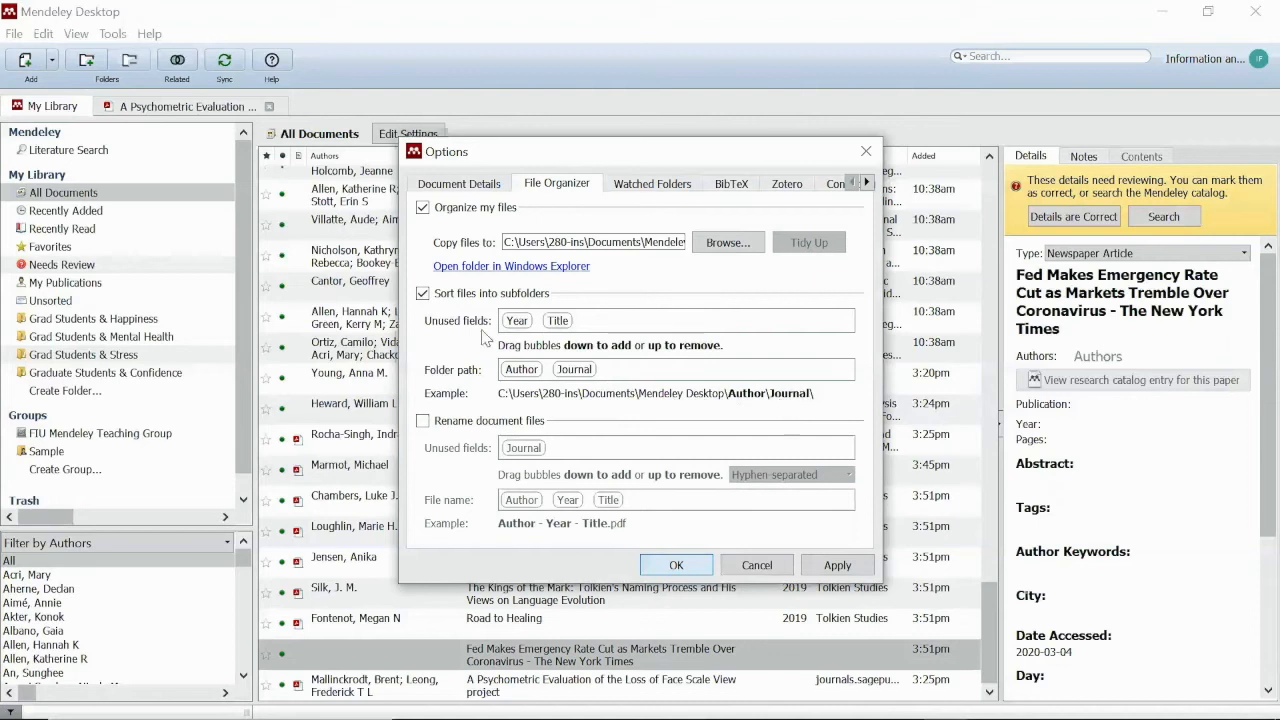
click(422, 421)
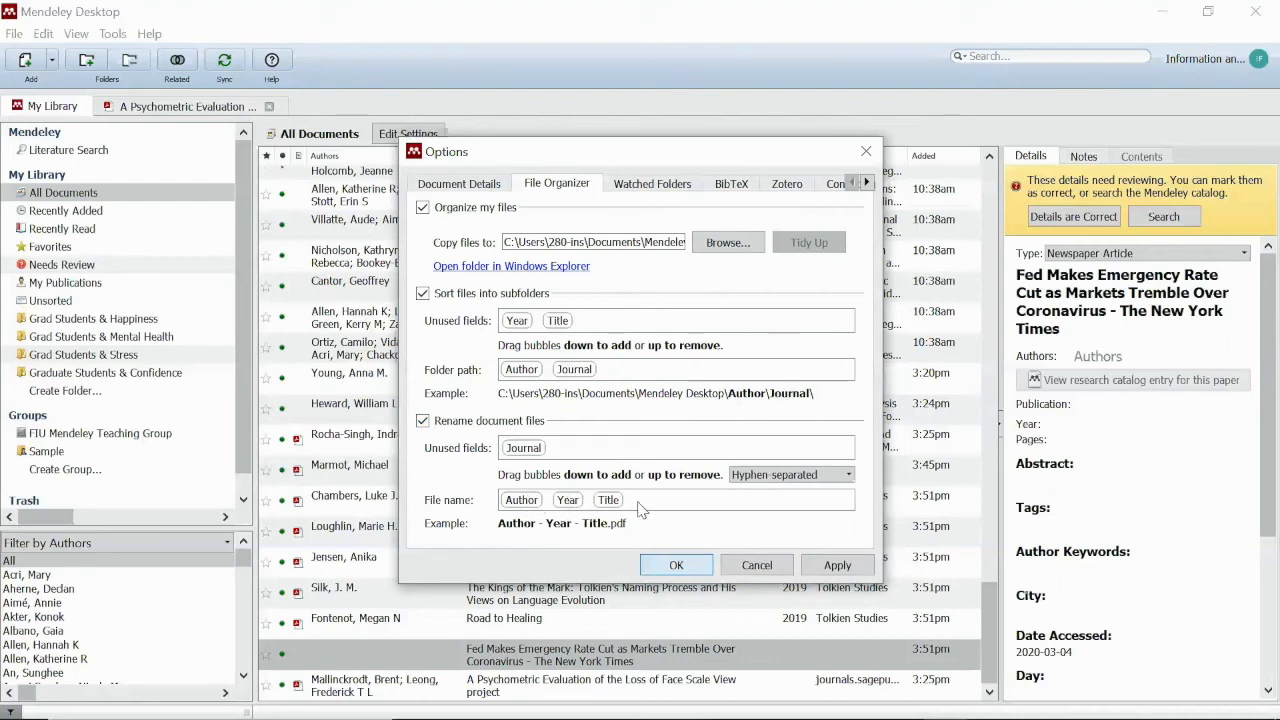
click(836, 566)
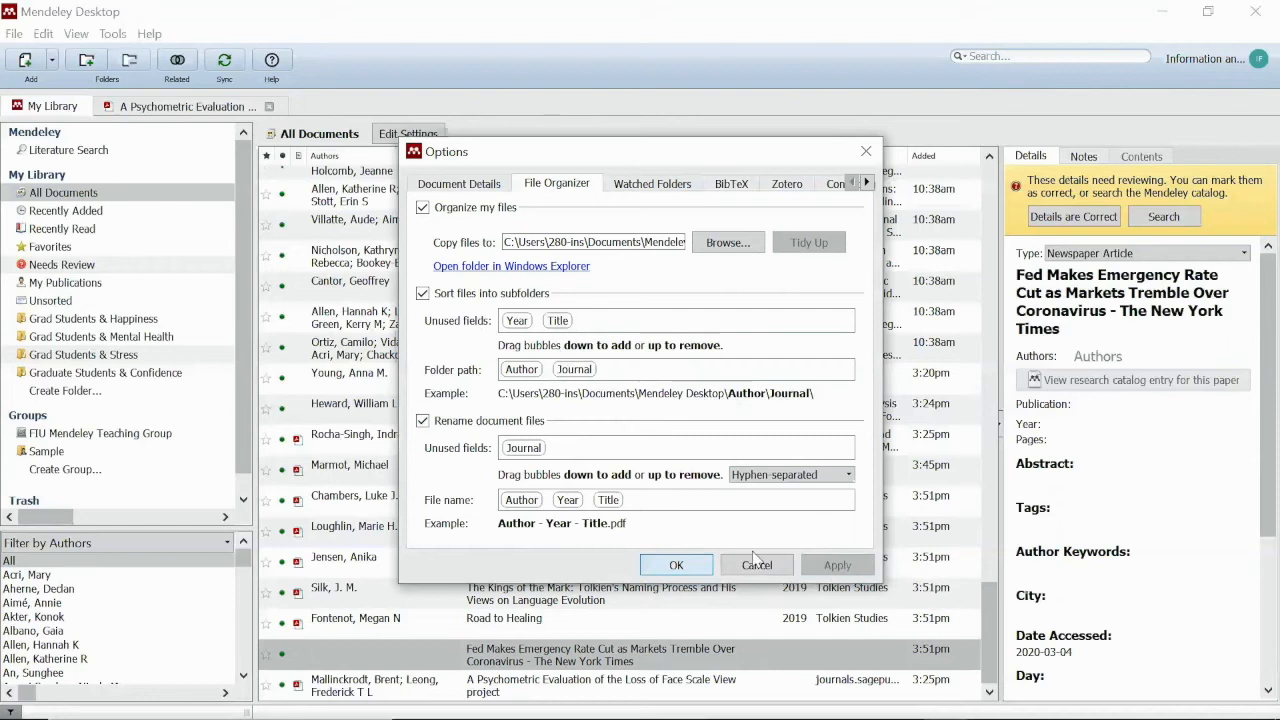
Close the options window and go to Documents\Mendeley Desktop in File Explorer
click(667, 566)
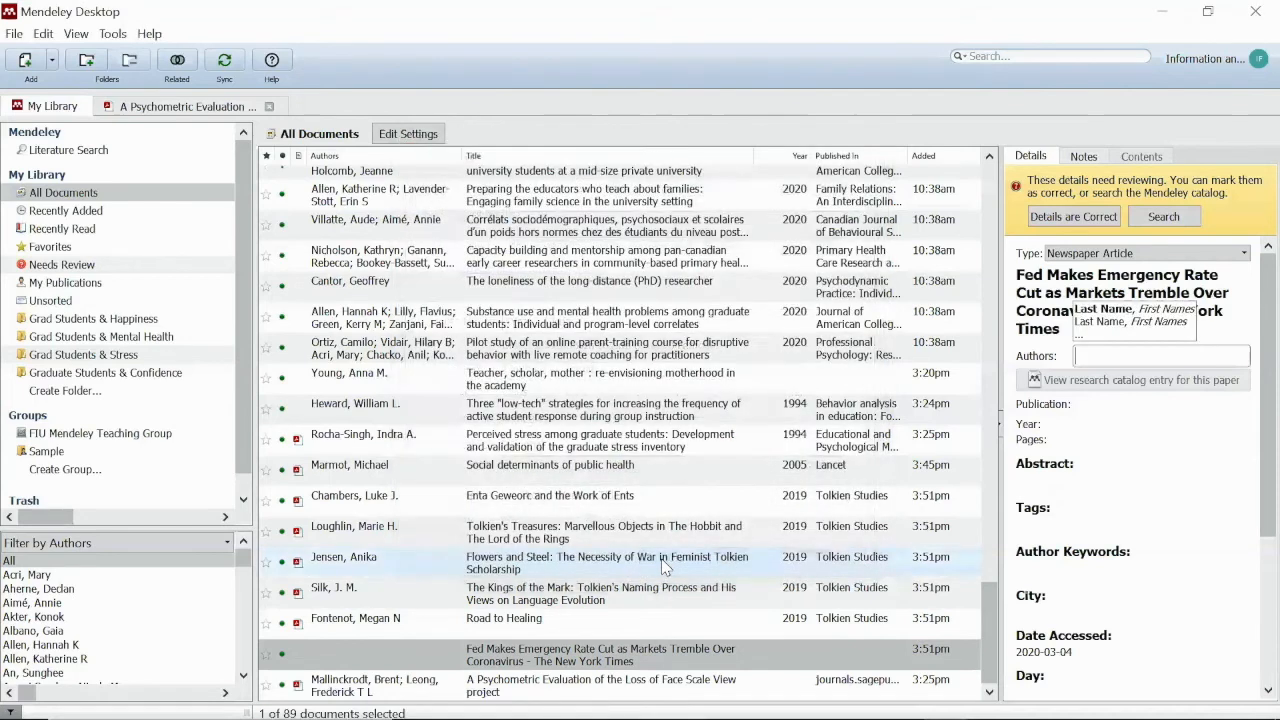
click(650, 497)
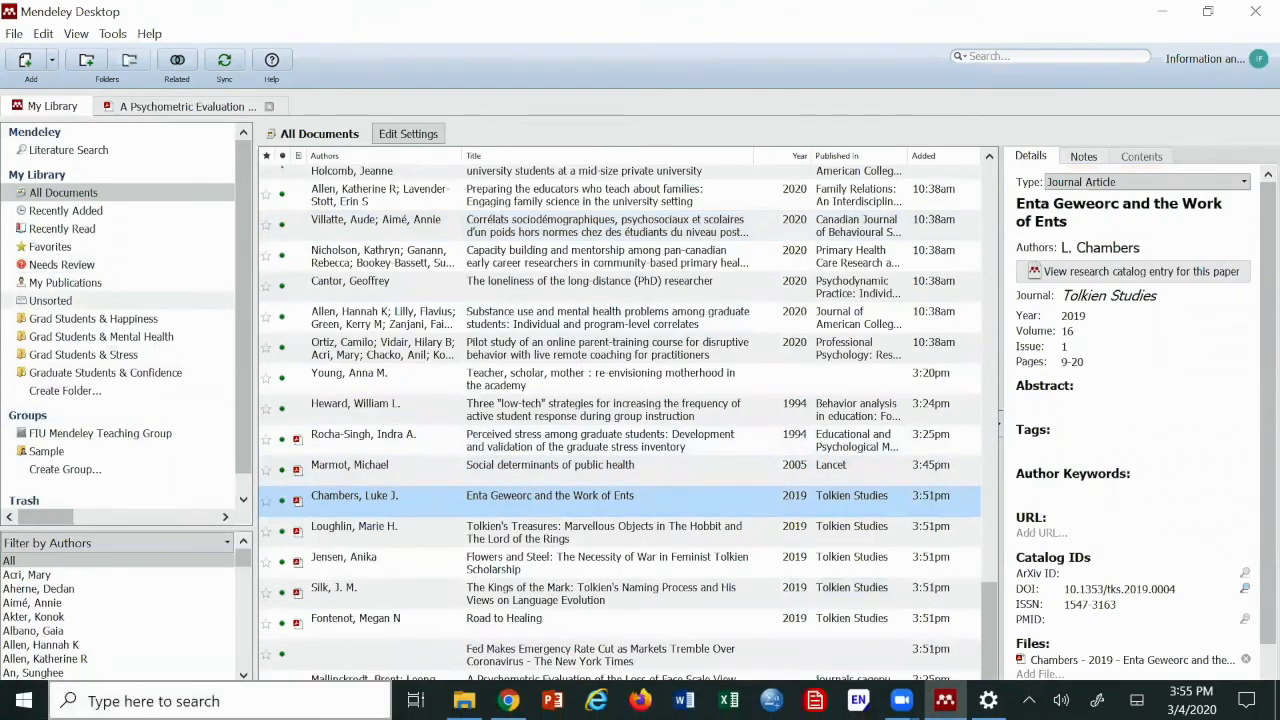
click(464, 700)
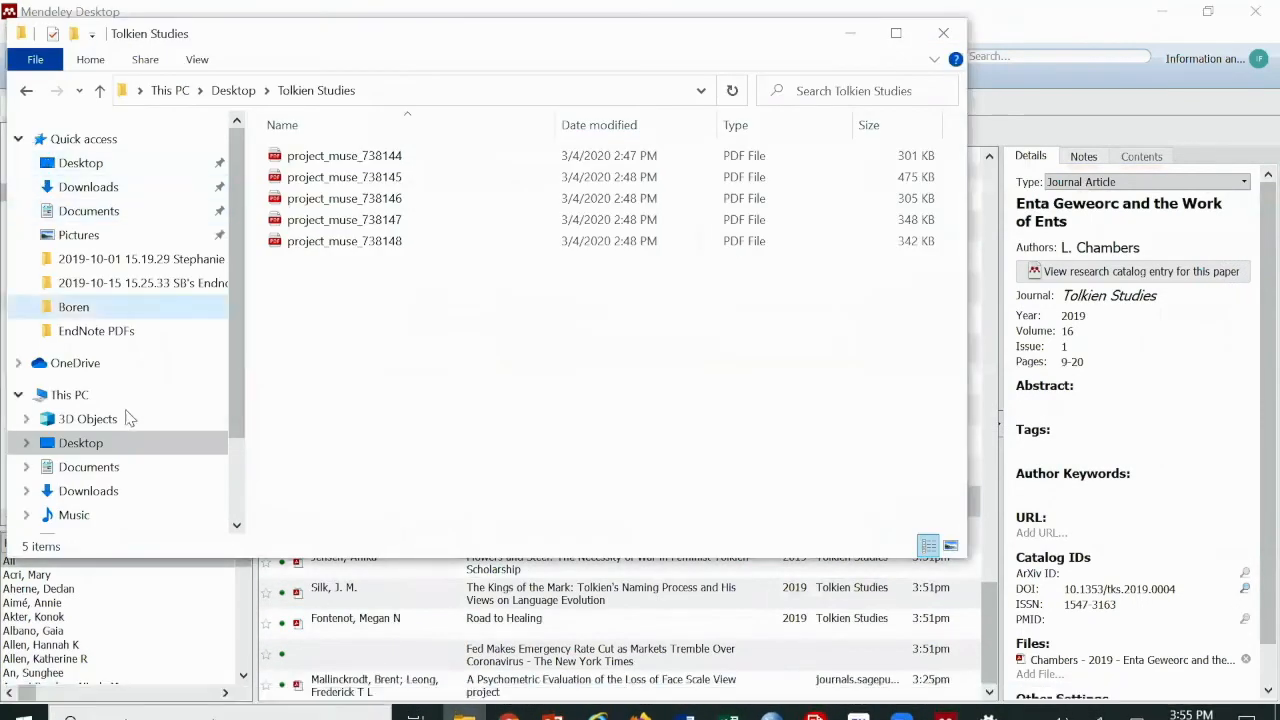
click(106, 215)
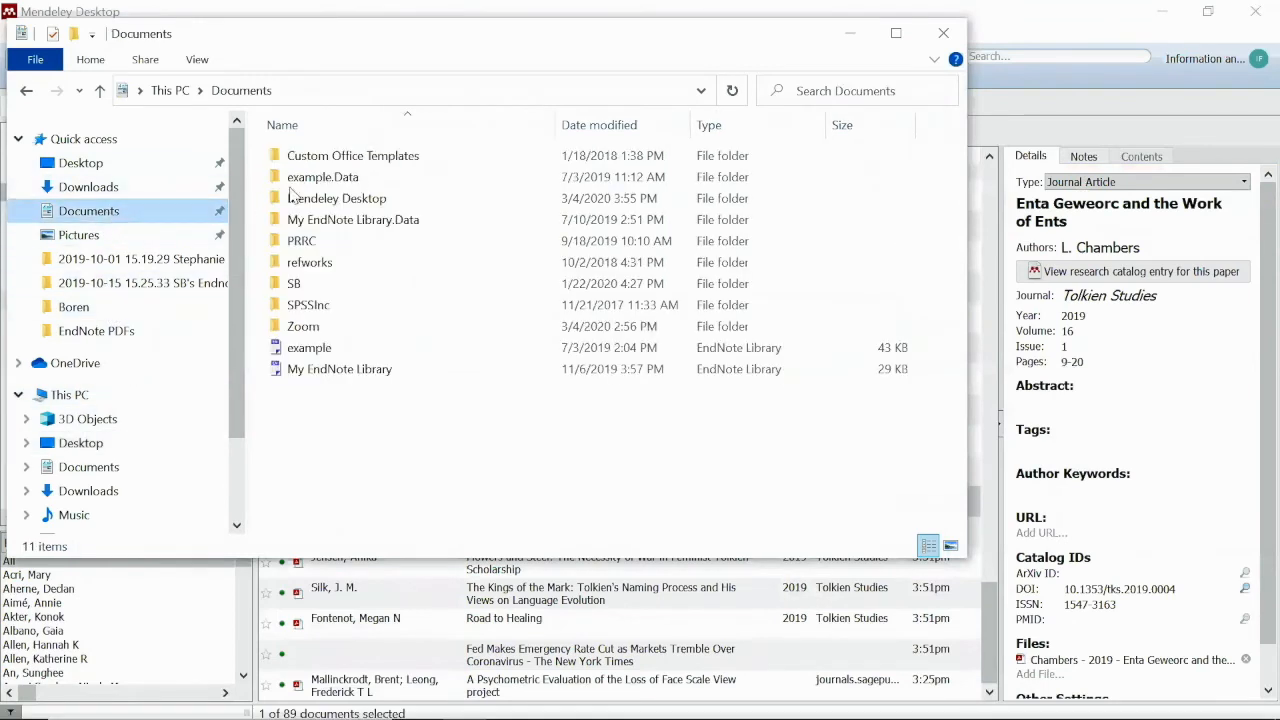
click(355, 200)
double_click(355, 200)
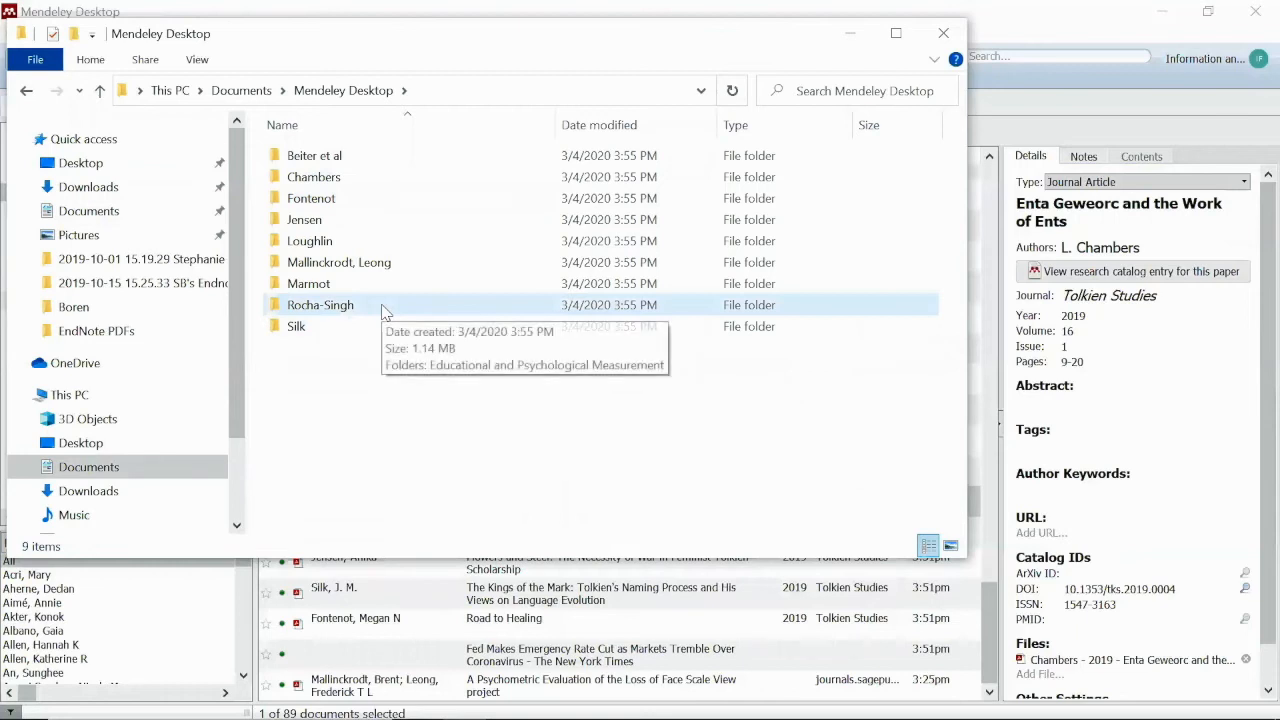
Browse Marmot's Lancet subfolder, then return to the Mendeley Desktop folder
double_click(315, 287)
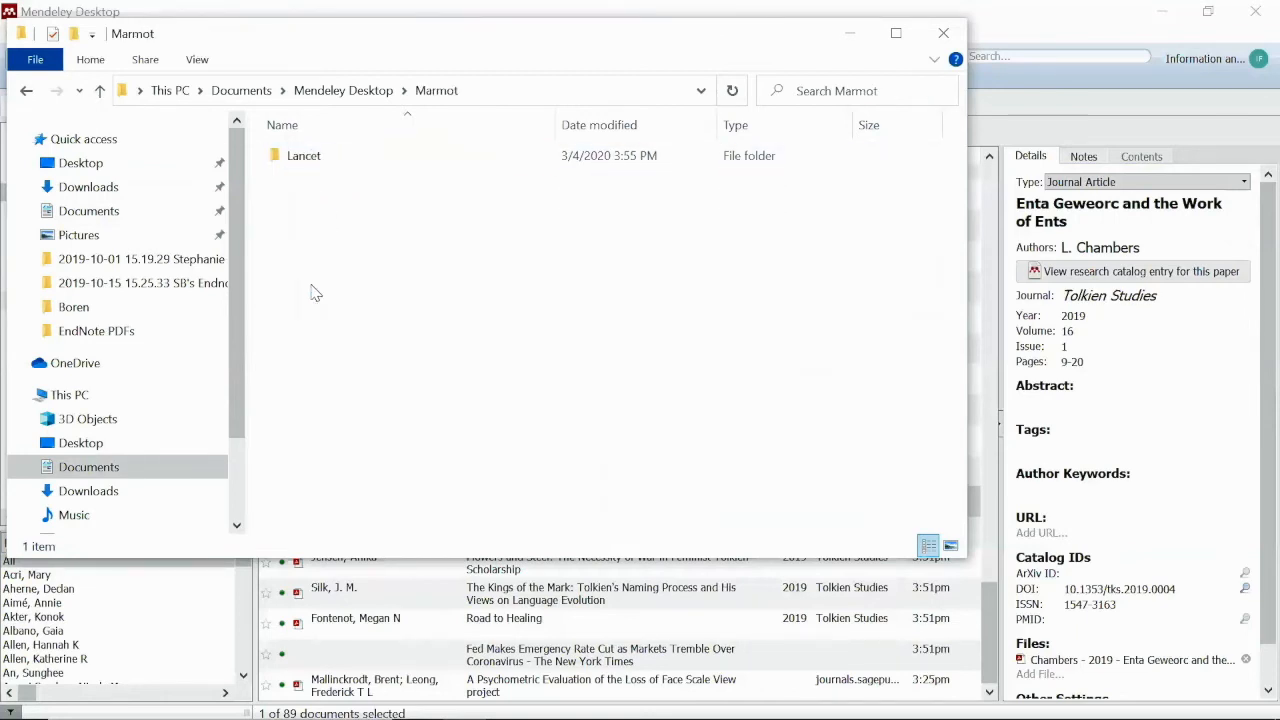
double_click(322, 163)
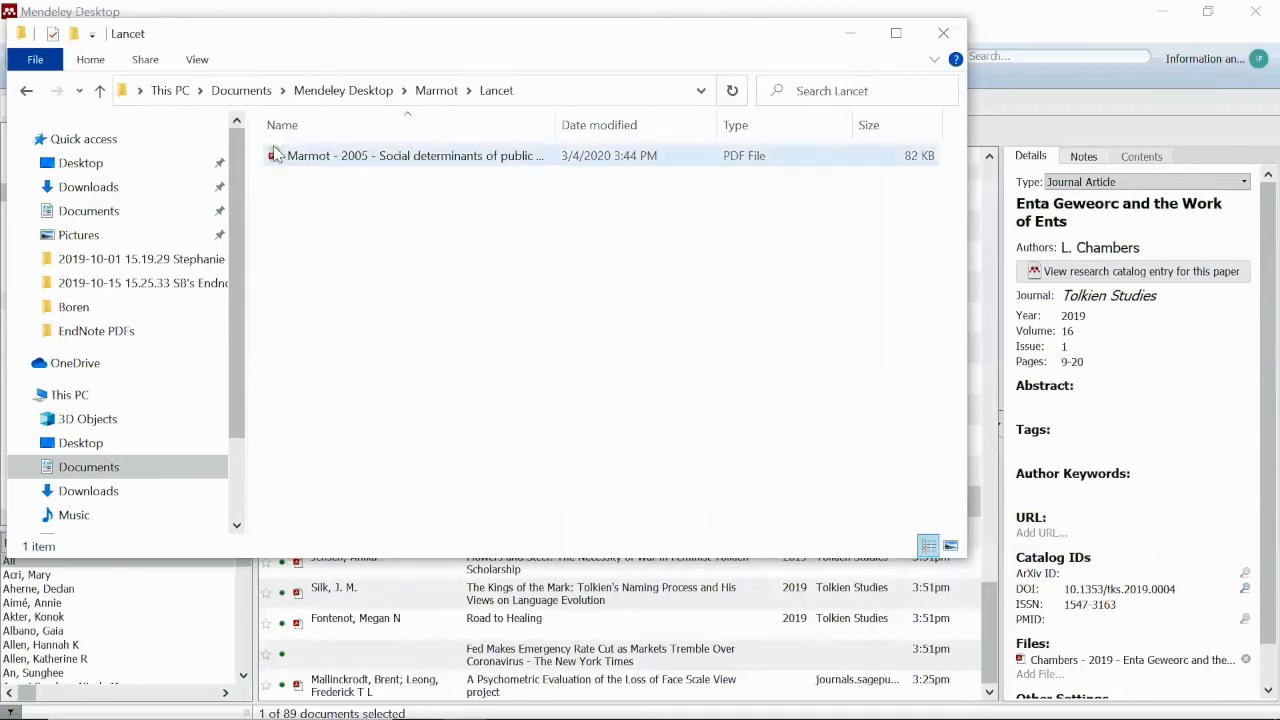
click(448, 92)
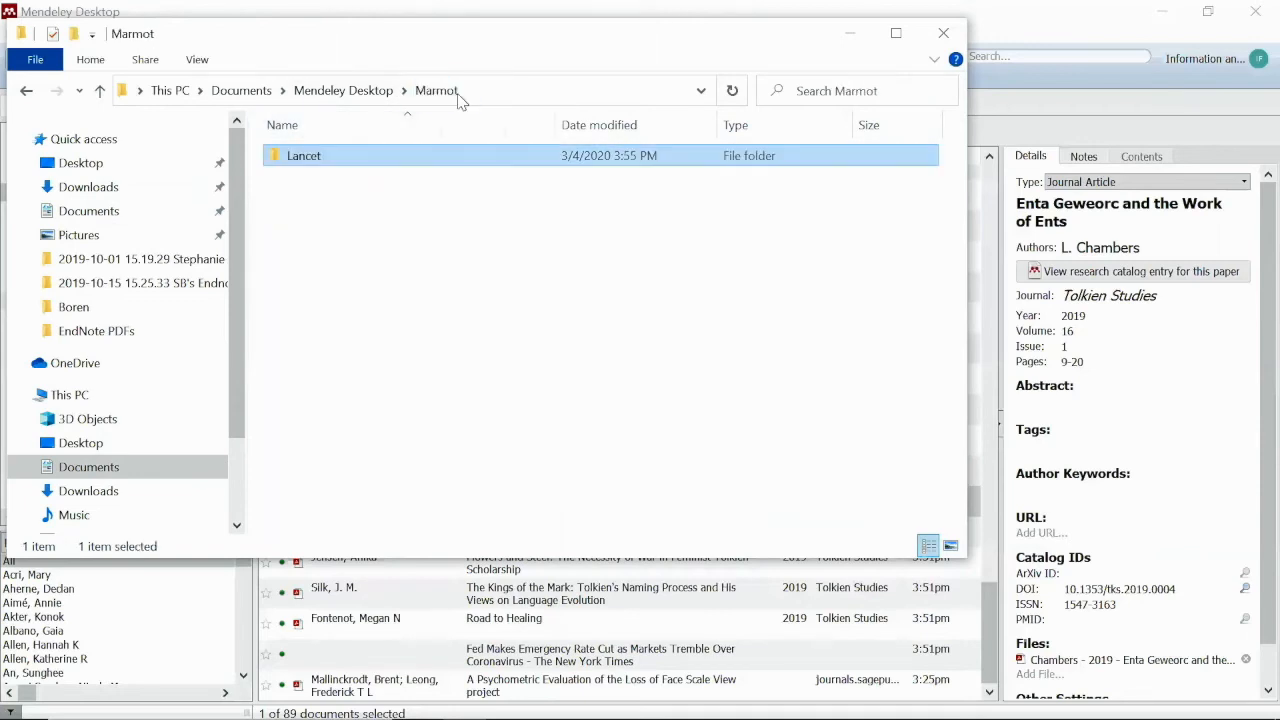
double_click(325, 160)
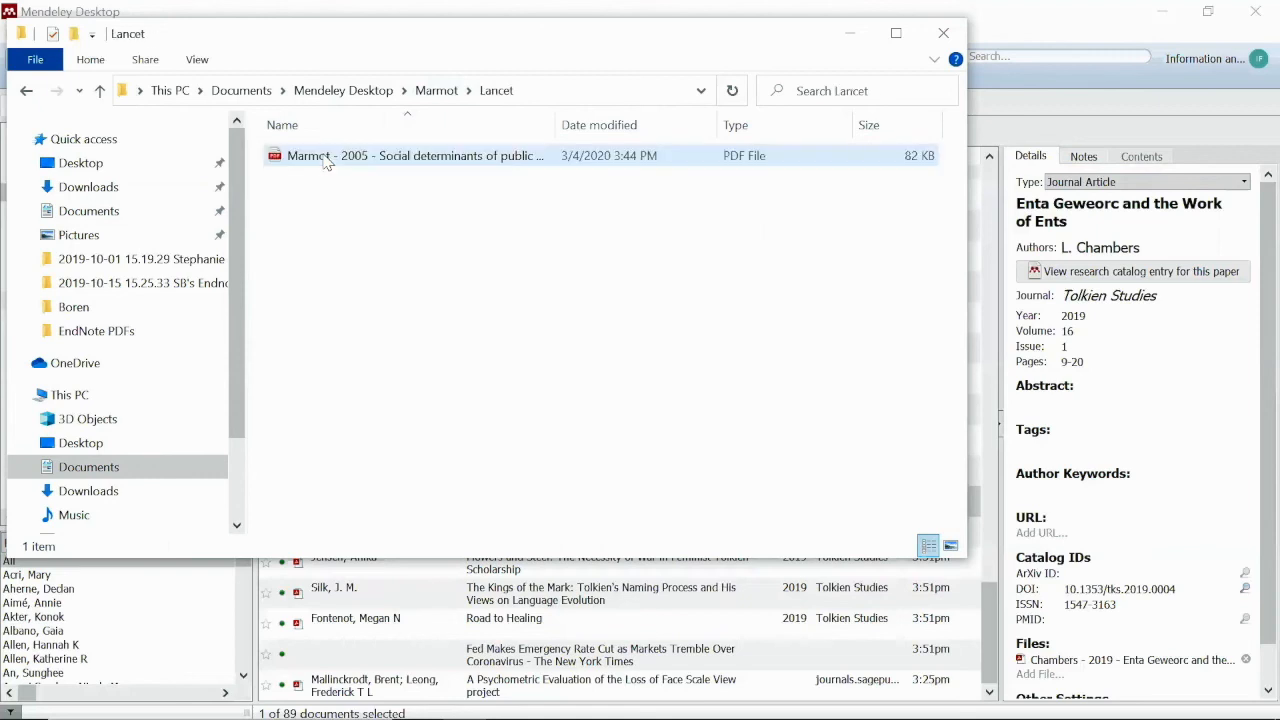
click(338, 95)
Open Jensen > Tolkien Studies to view the renamed 'Jensen - 2019 - Flowers and Steel' PDF
double_click(345, 221)
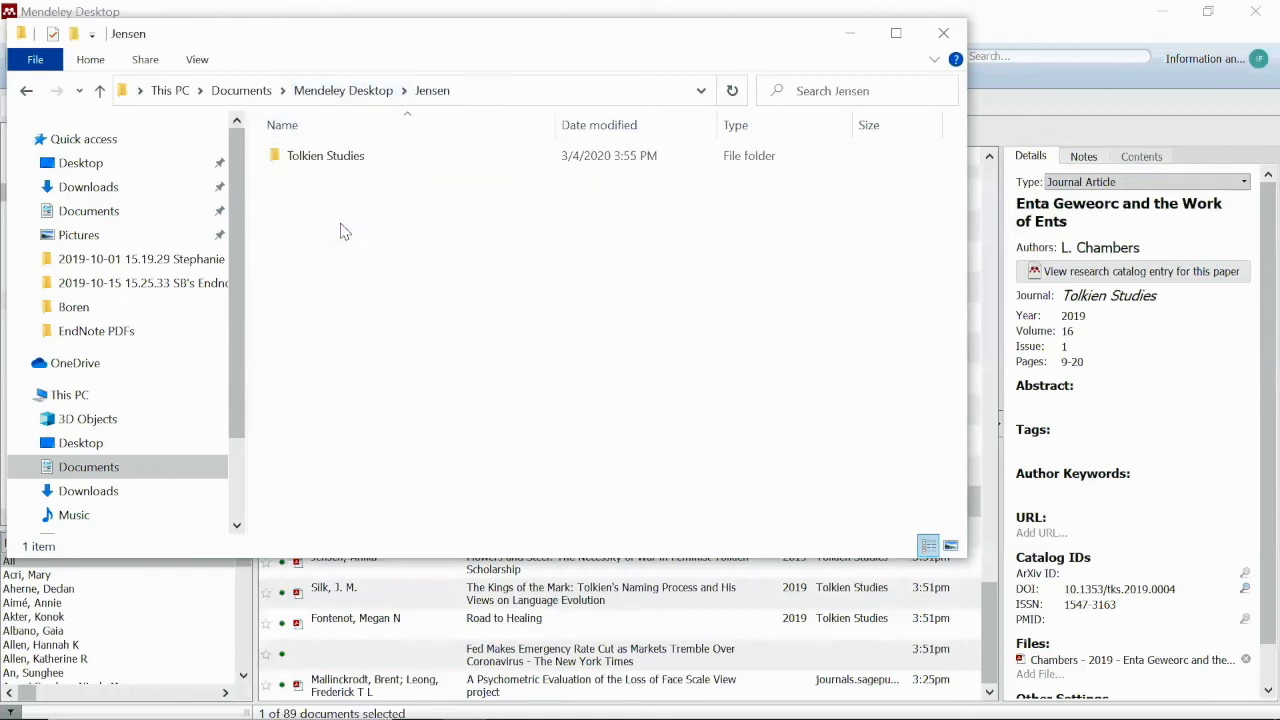
double_click(397, 157)
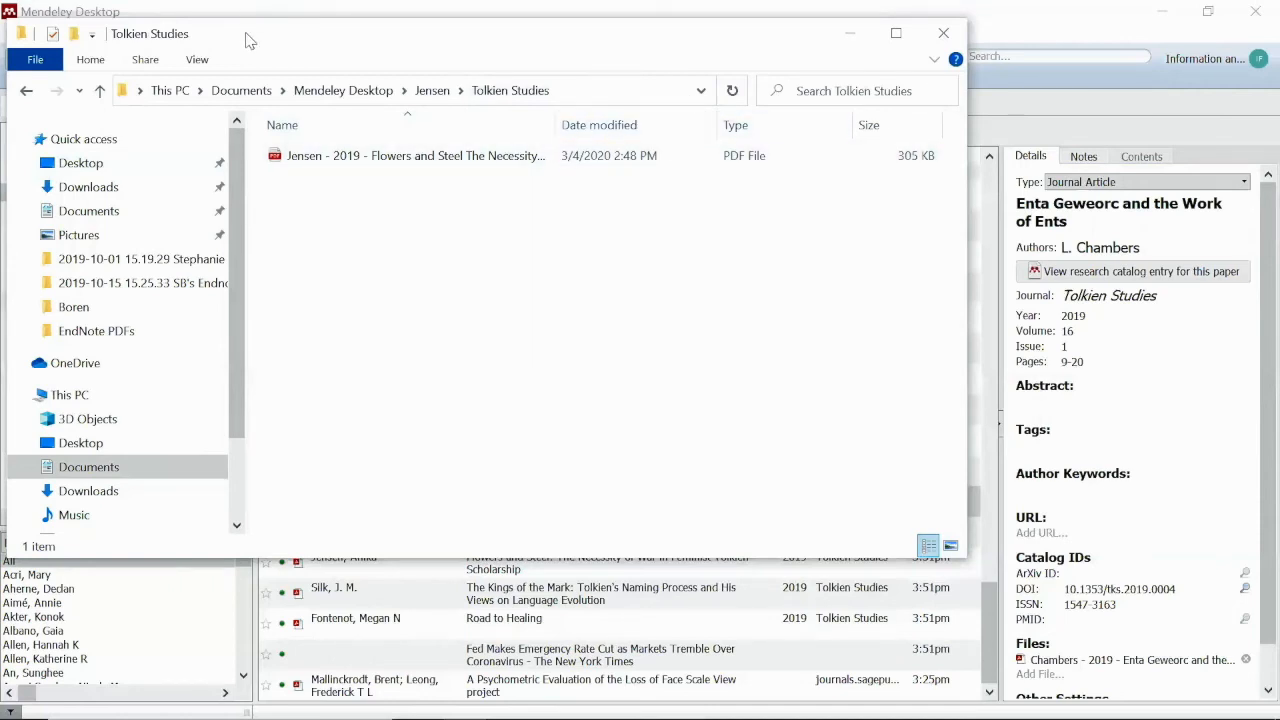
drag(249, 40, 215, 235)
Close File Explorer and list the papers in Mendeley's Grad Students & Stress folder
click(922, 231)
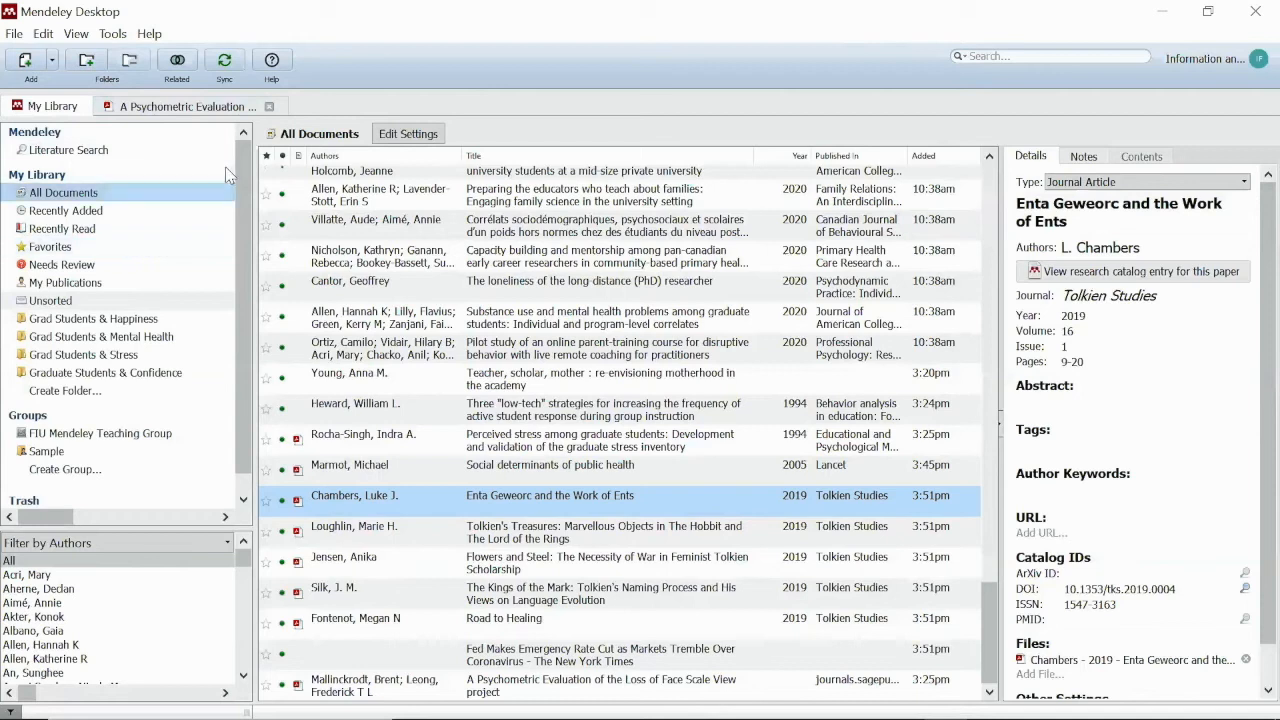
click(143, 356)
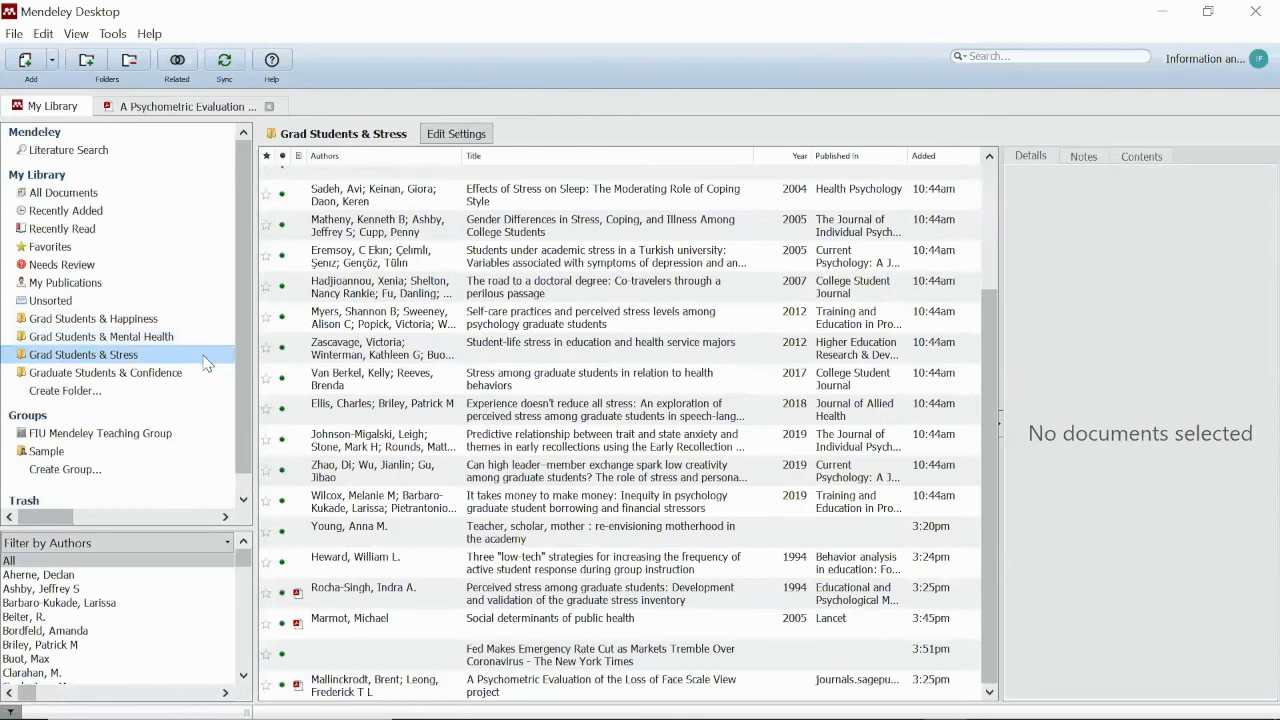
Select all 23 papers and confirm the citation style is APA 7th edition
click(152, 358)
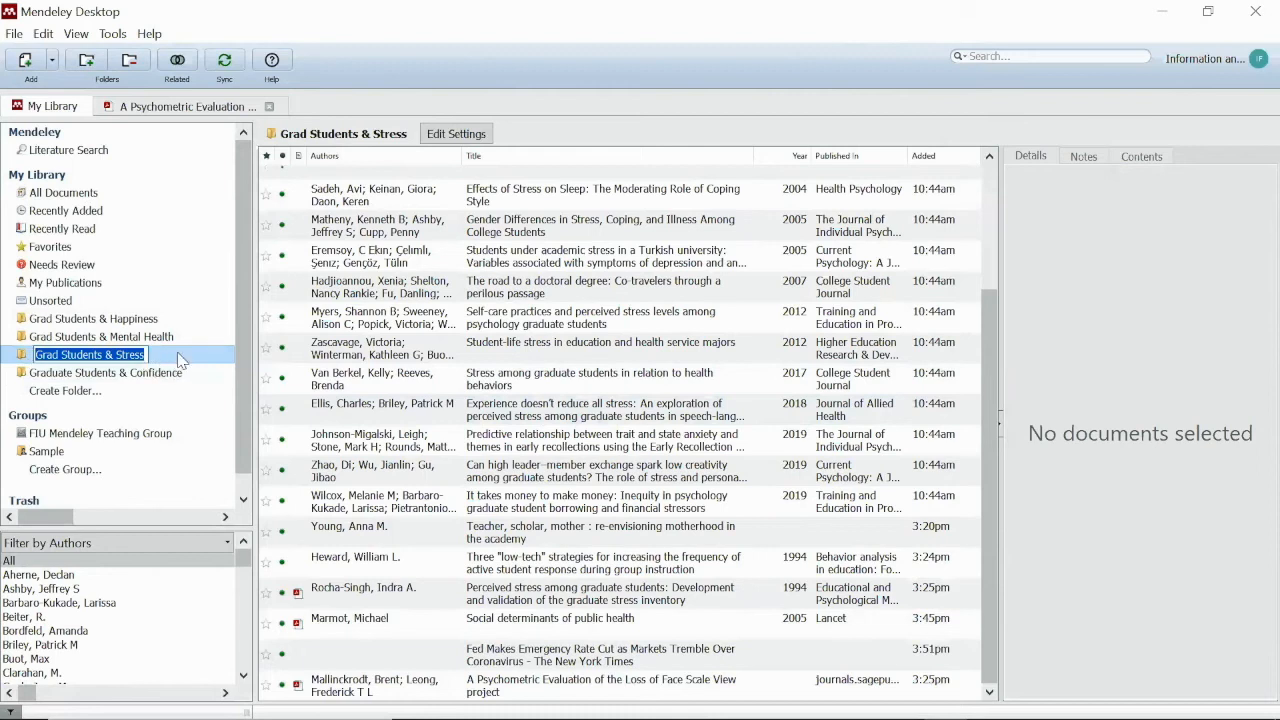
click(356, 206)
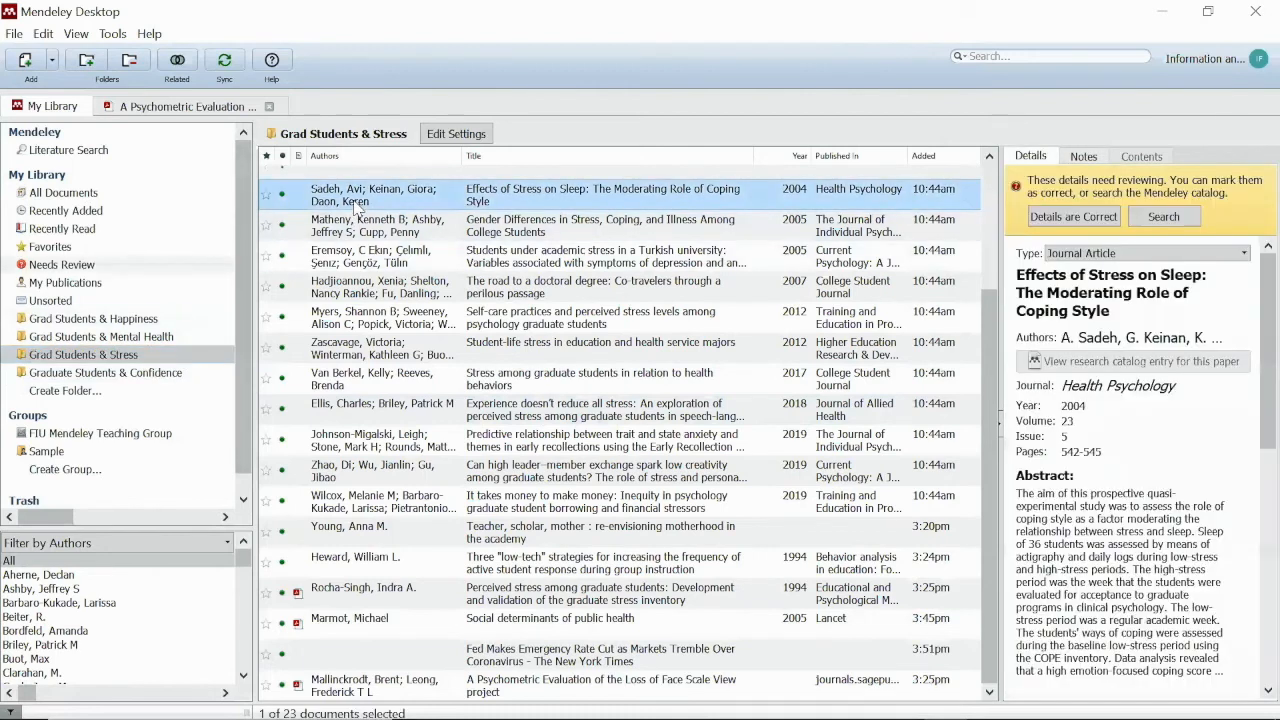
key(ctrl+a)
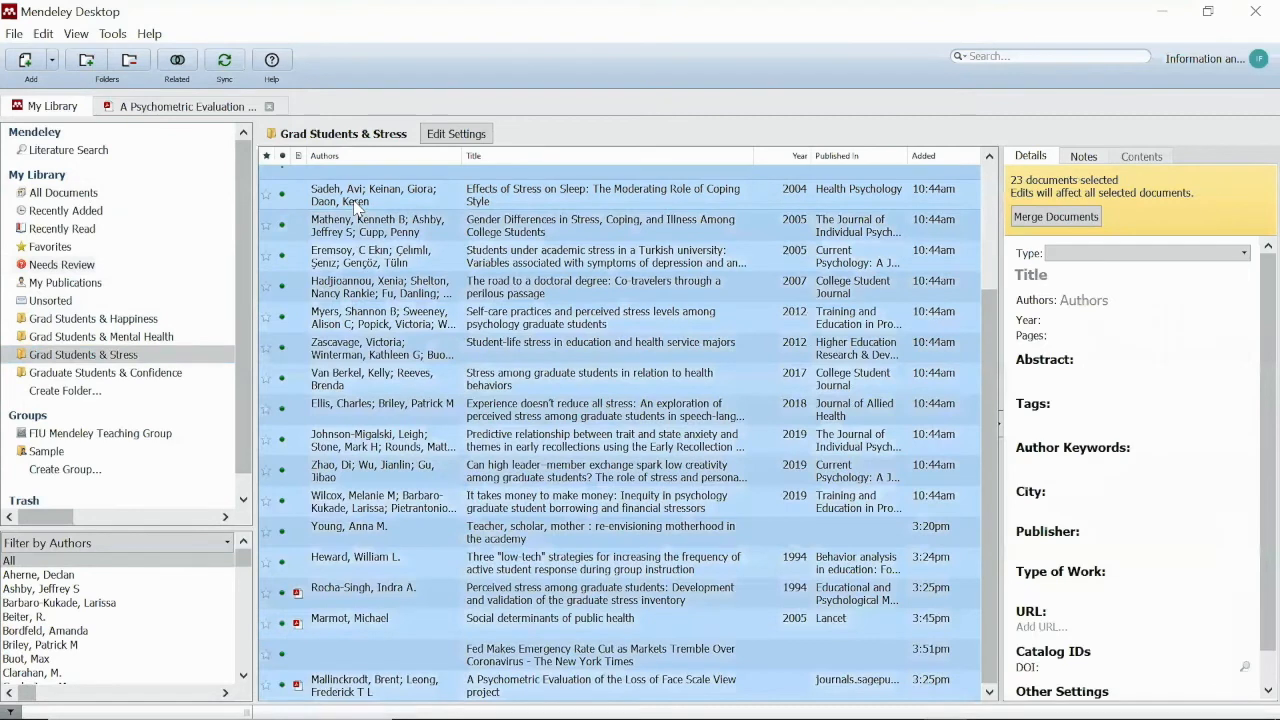
click(113, 36)
mouse_move(92, 42)
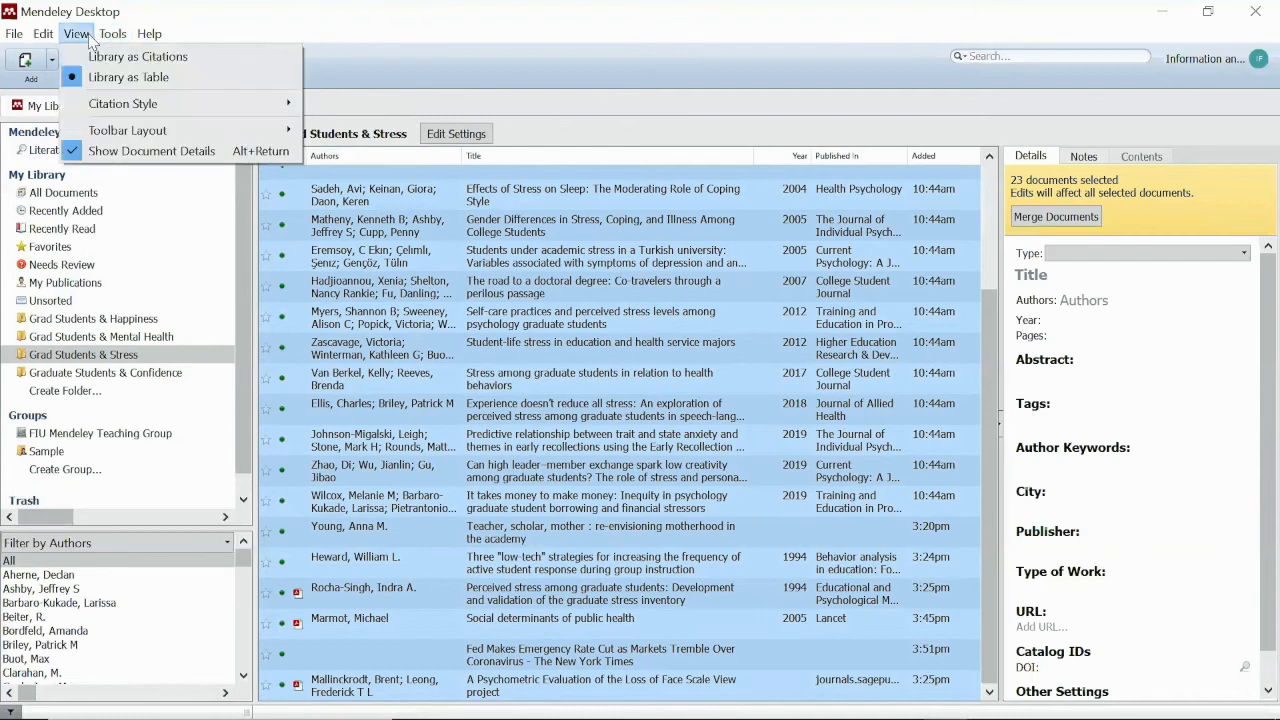
mouse_move(107, 112)
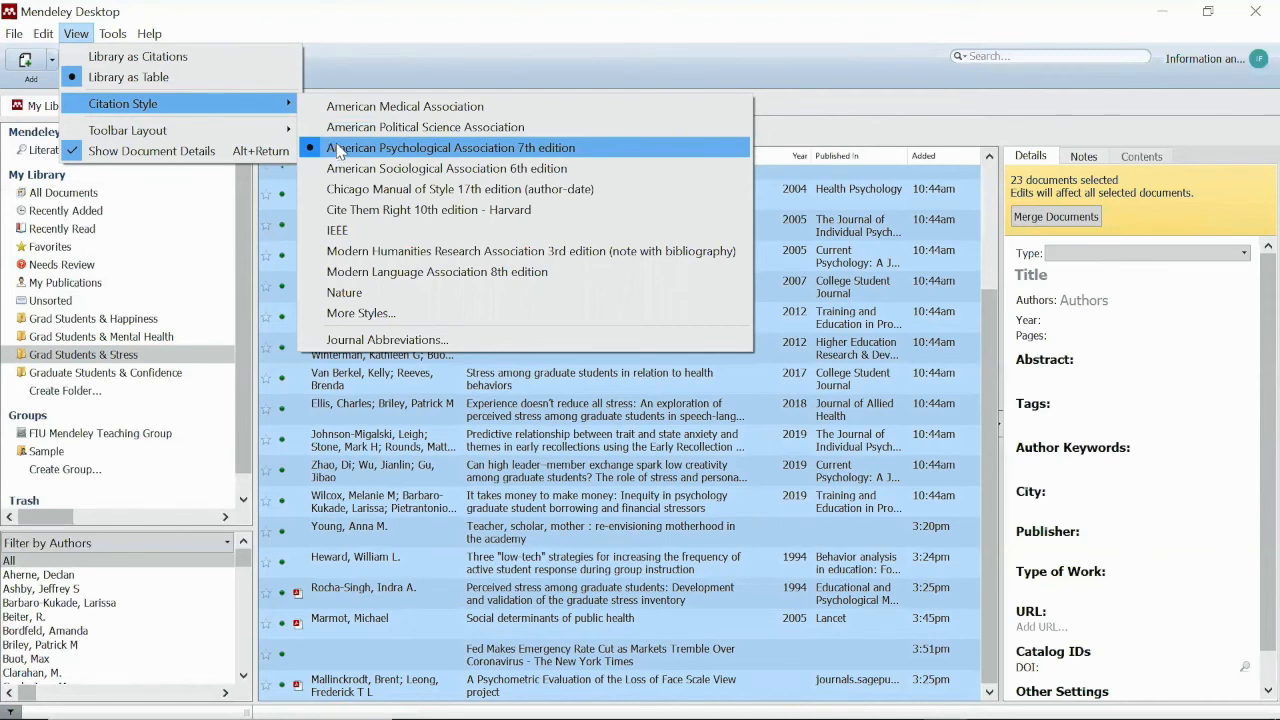
click(757, 358)
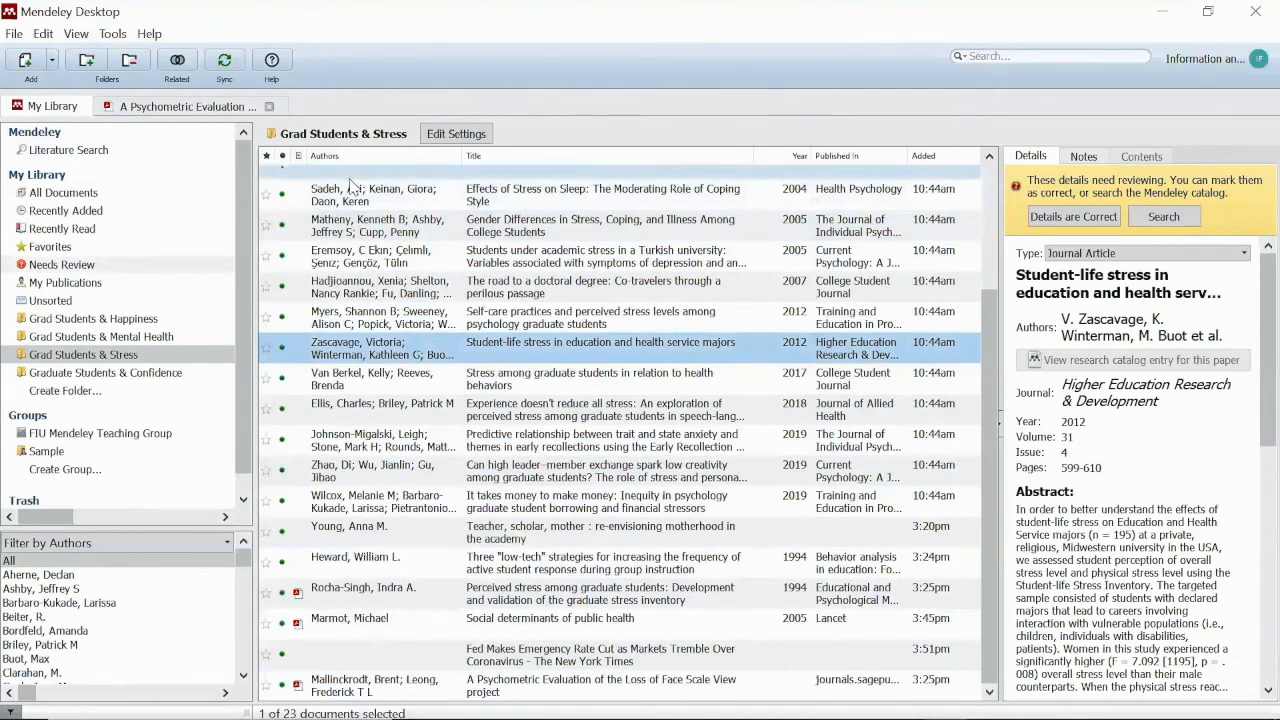
Copy all 23 papers as formatted citations and launch Word
click(356, 198)
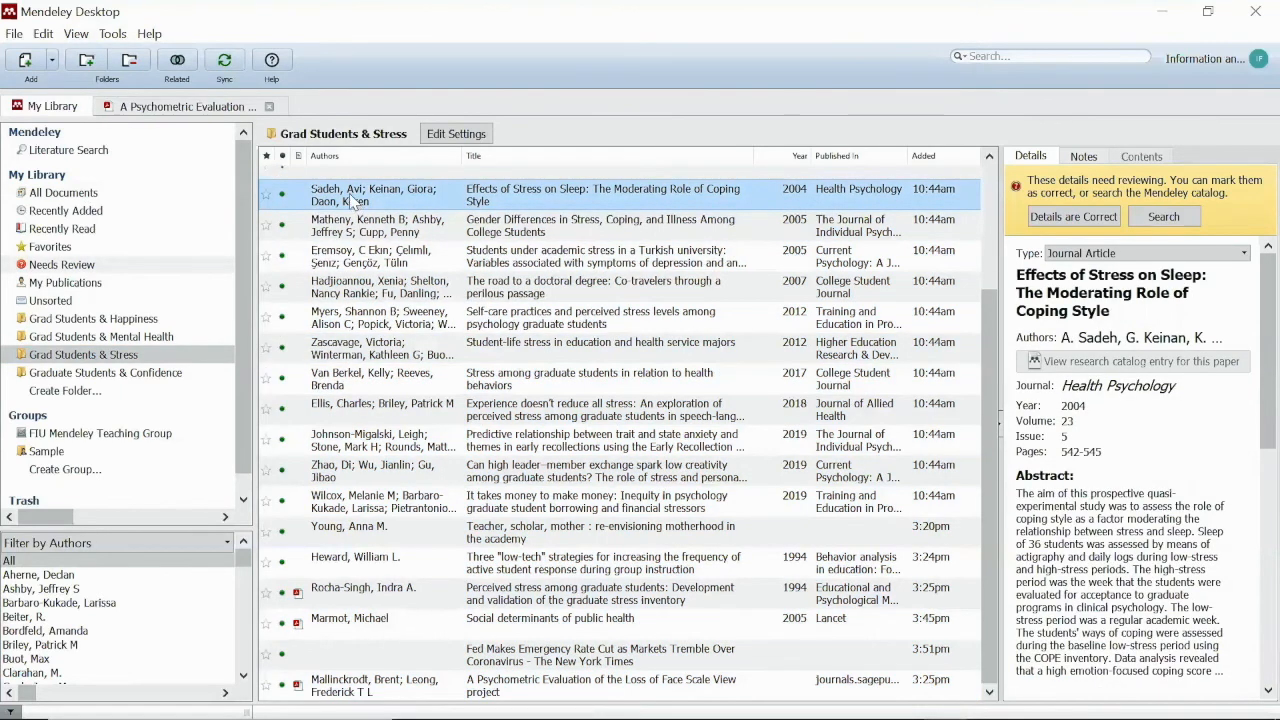
key(ctrl+a)
right_click(356, 198)
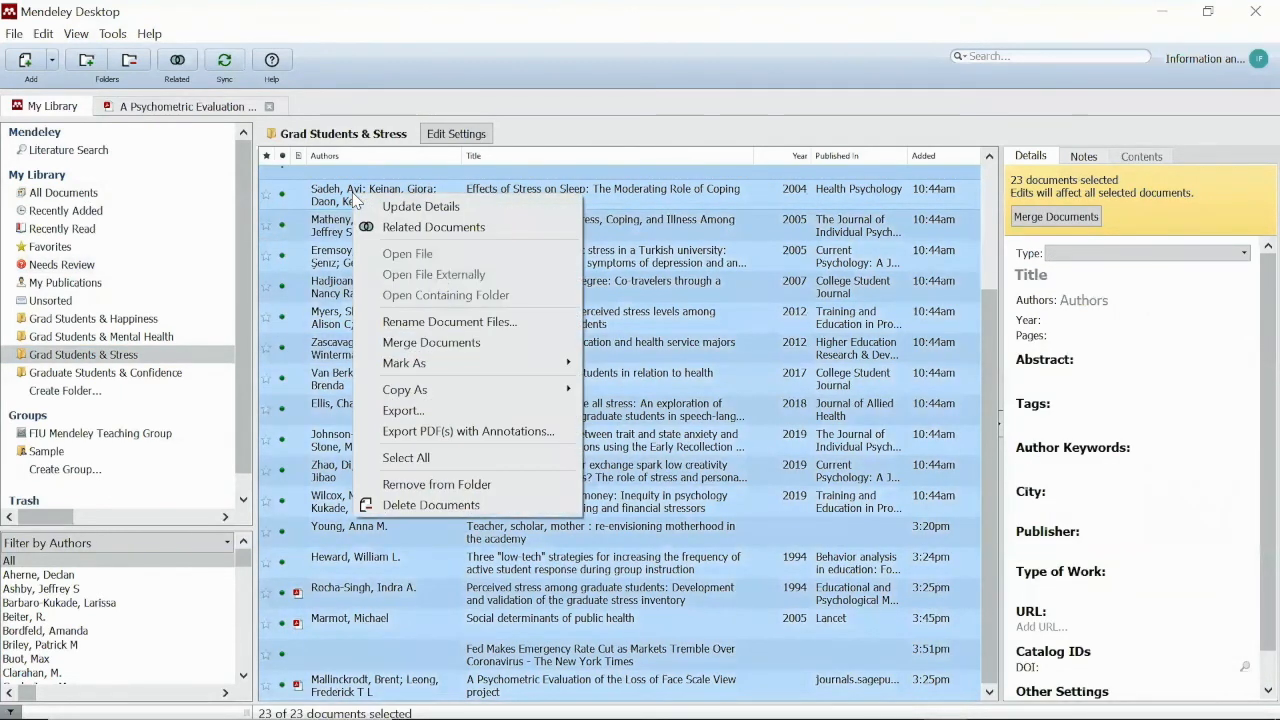
mouse_move(440, 392)
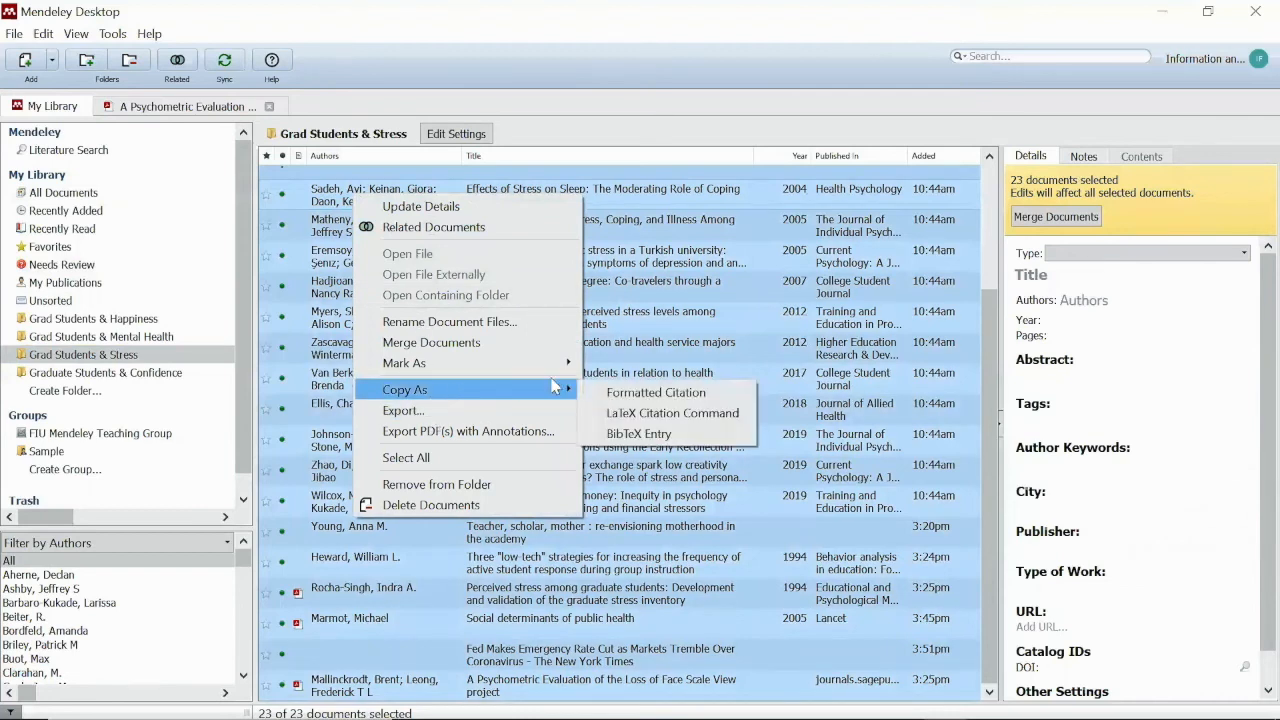
click(655, 393)
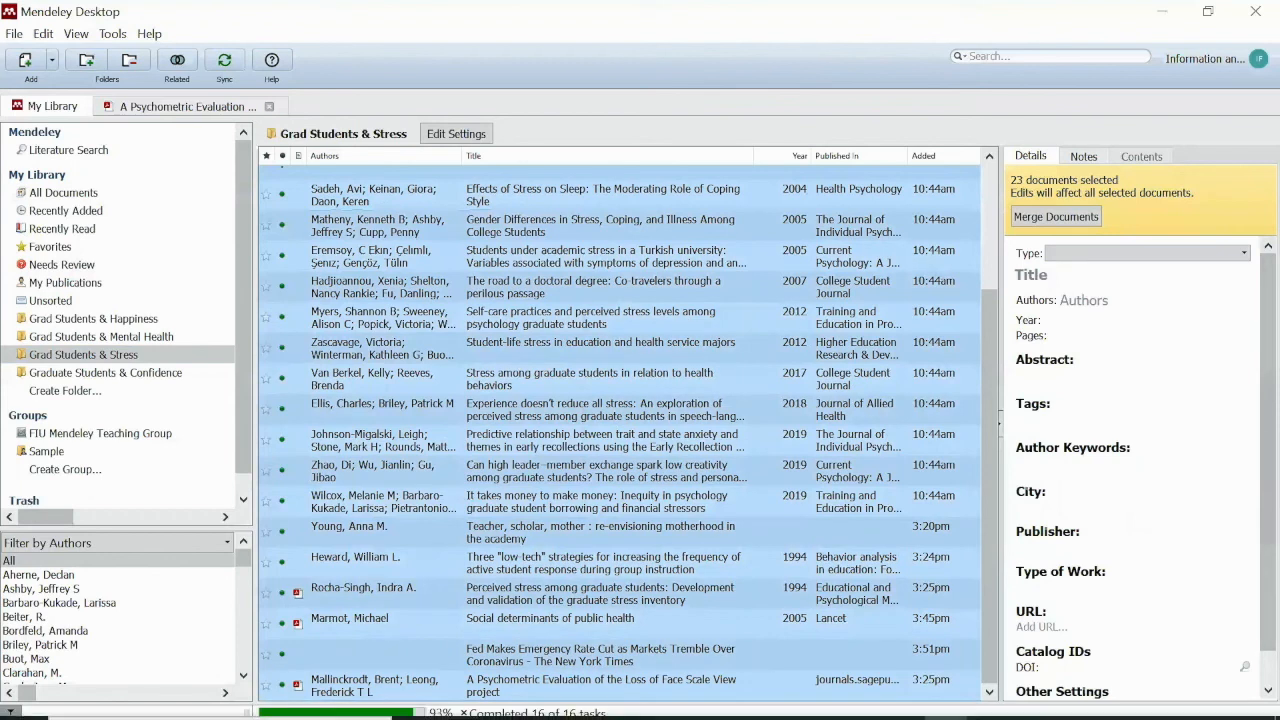
click(684, 700)
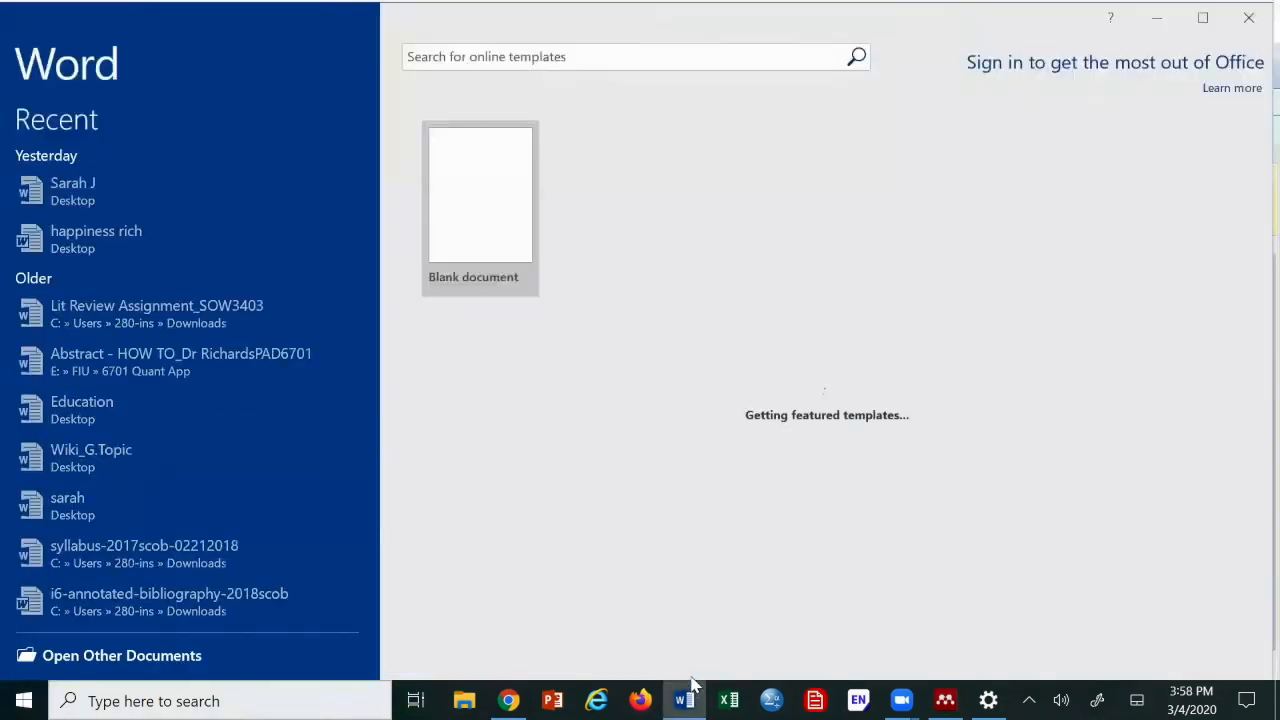
Paste the reference list into a new blank document, keeping source formatting
click(464, 222)
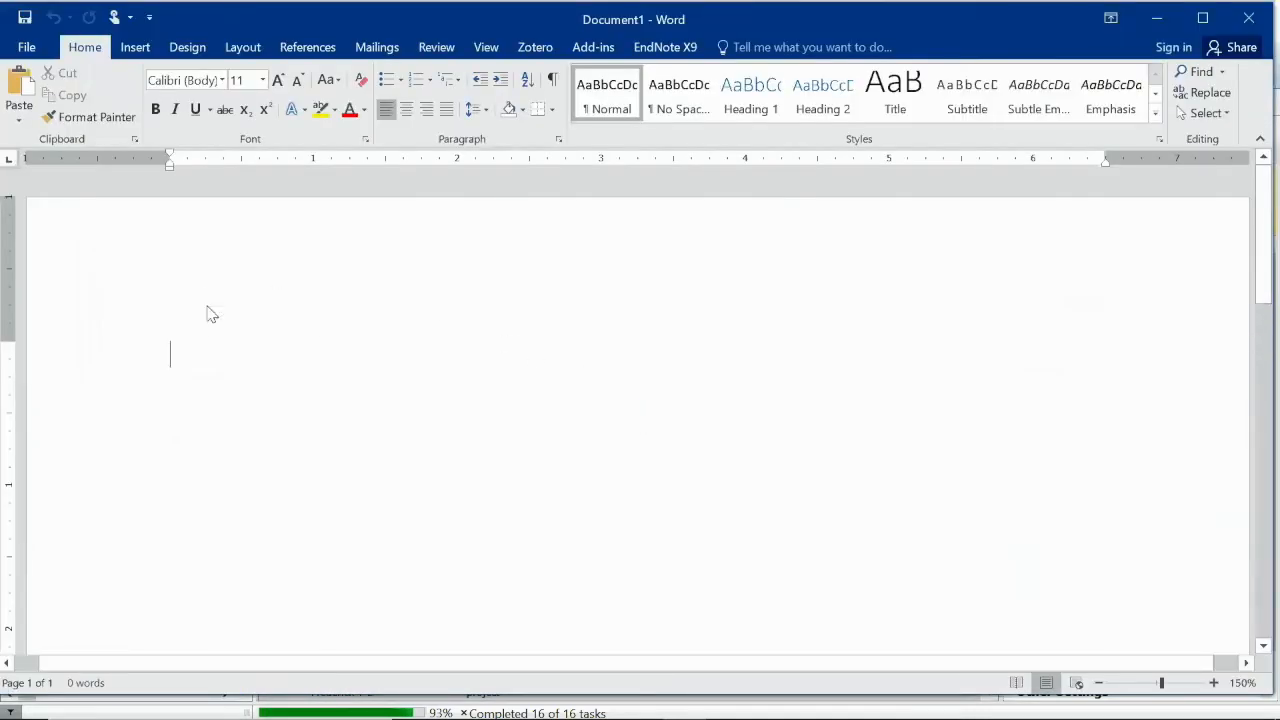
right_click(170, 353)
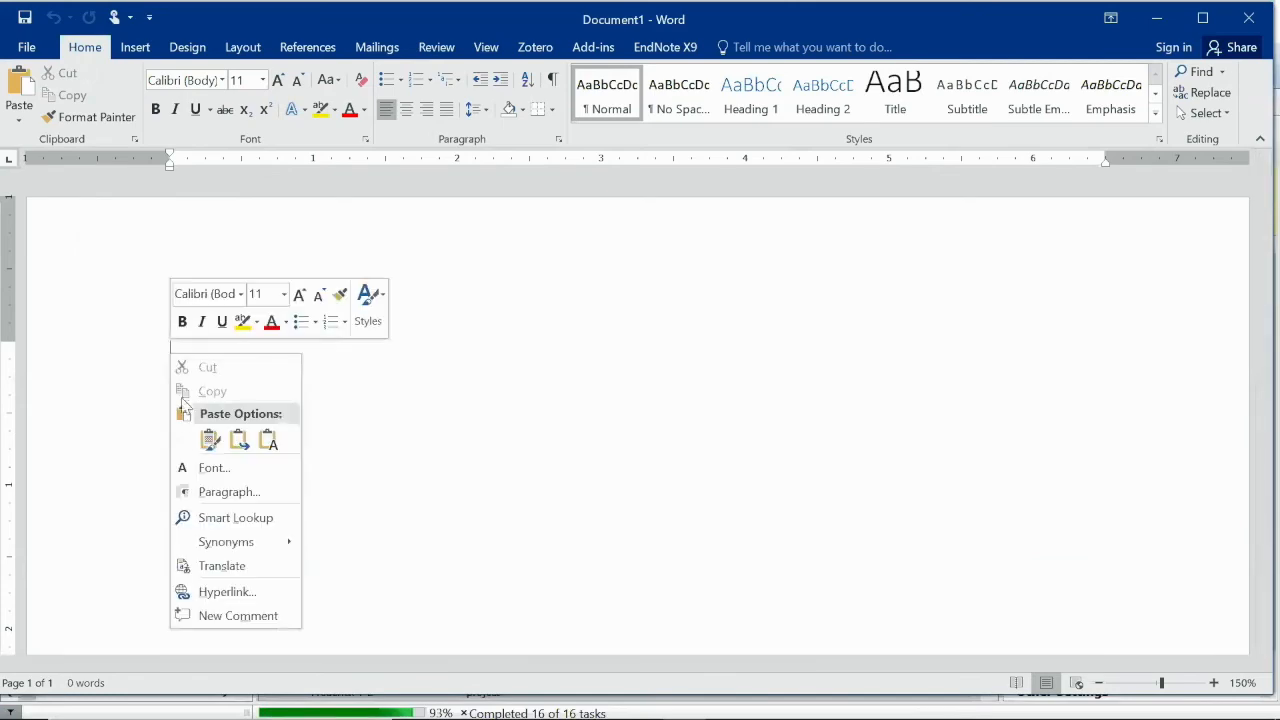
click(208, 440)
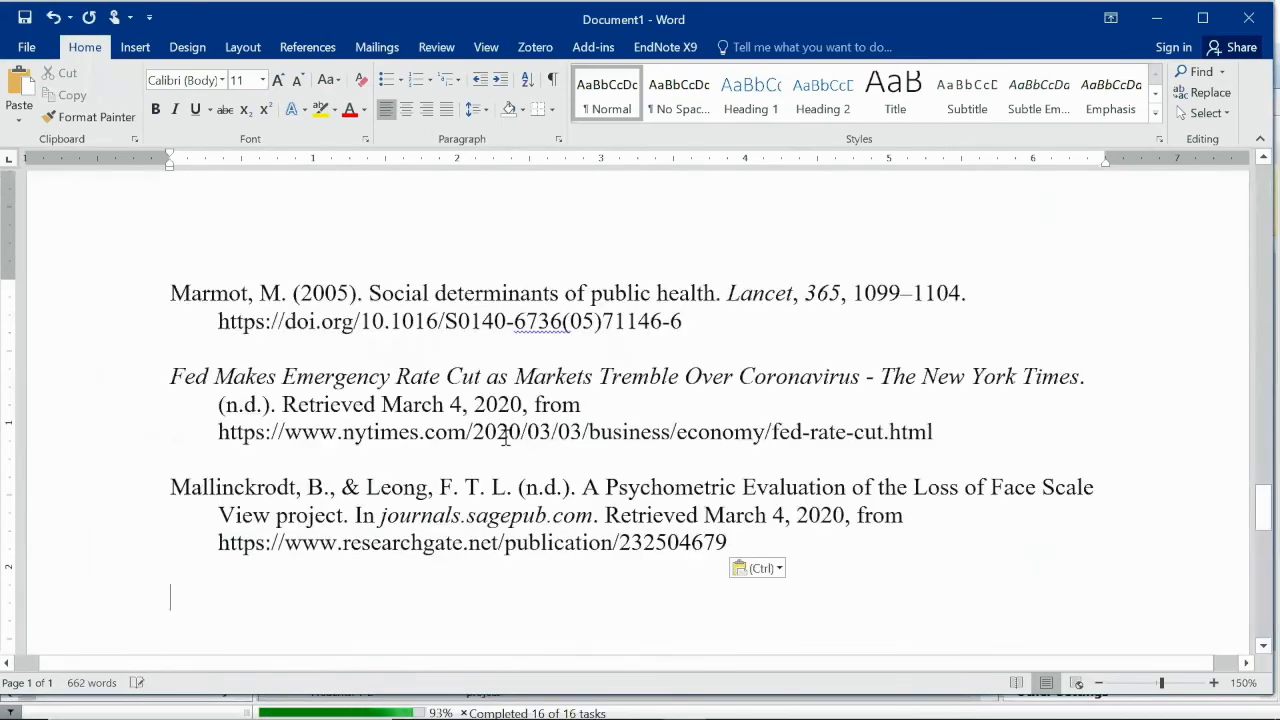
scroll(490, 430, up, 10)
scroll(480, 432, up, 15)
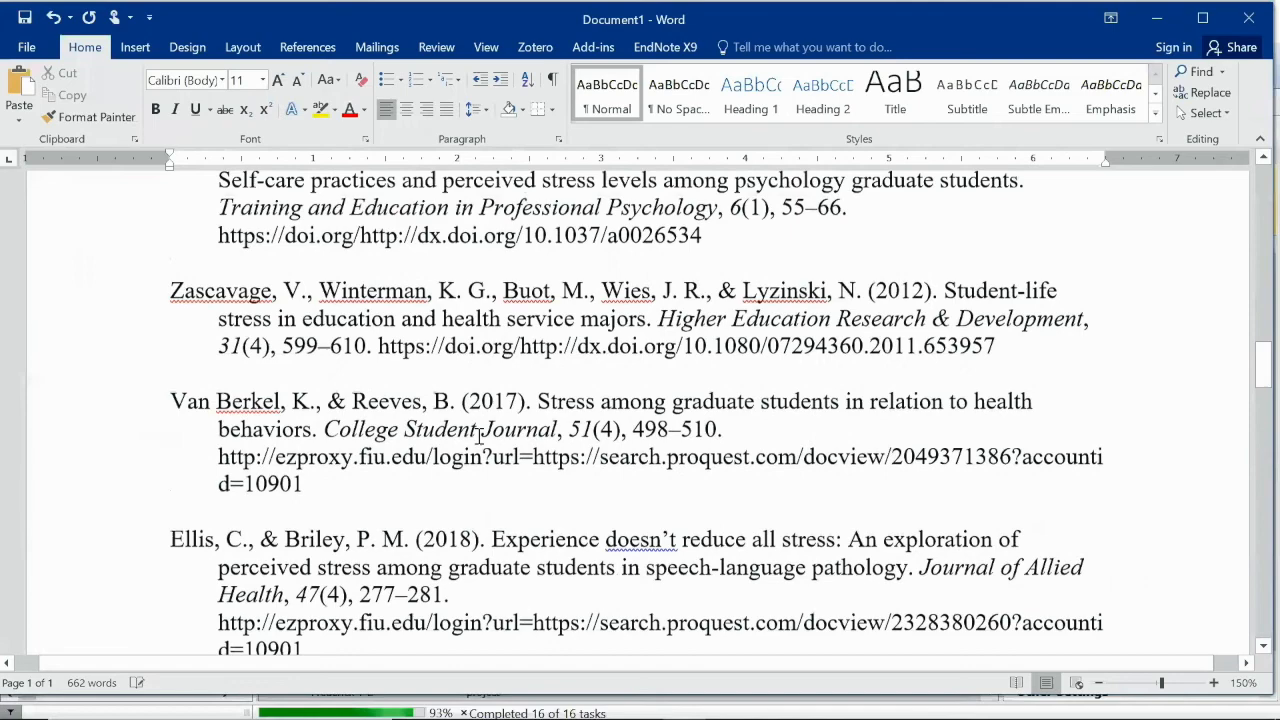
scroll(475, 433, up, 15)
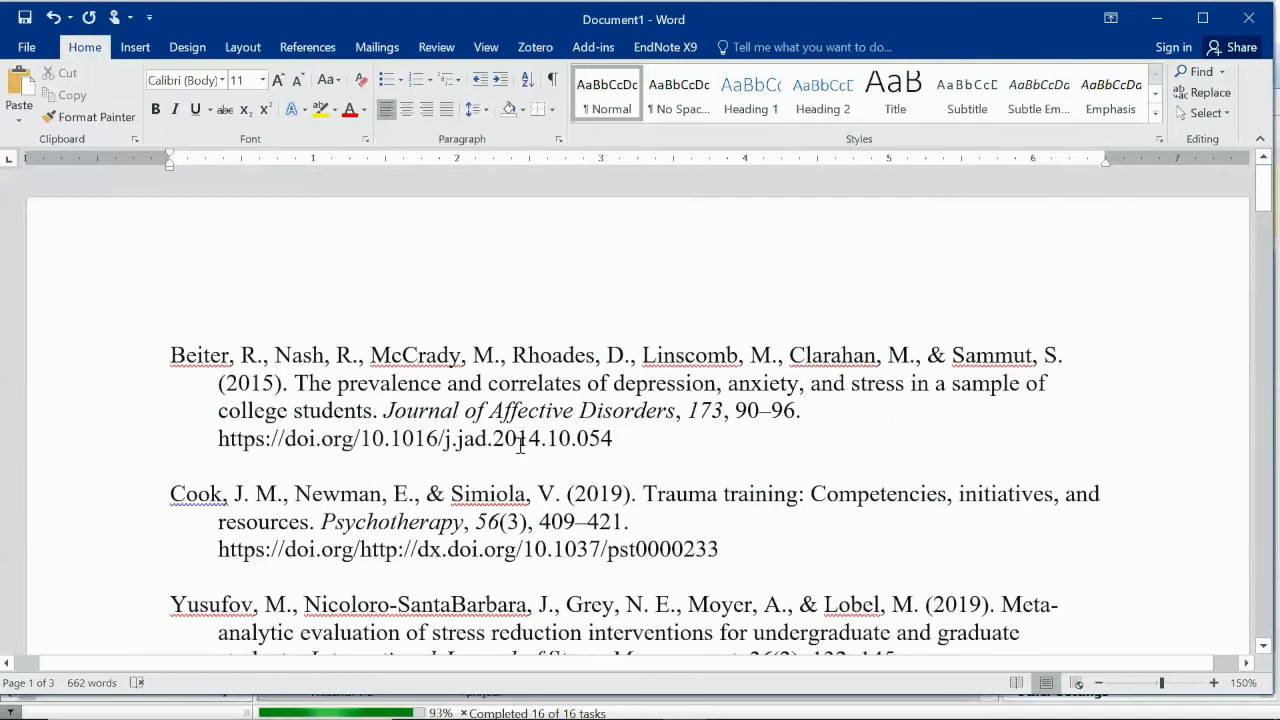
Review the three-page reference list and place the cursor after the last reference
scroll(520, 445, down, 3)
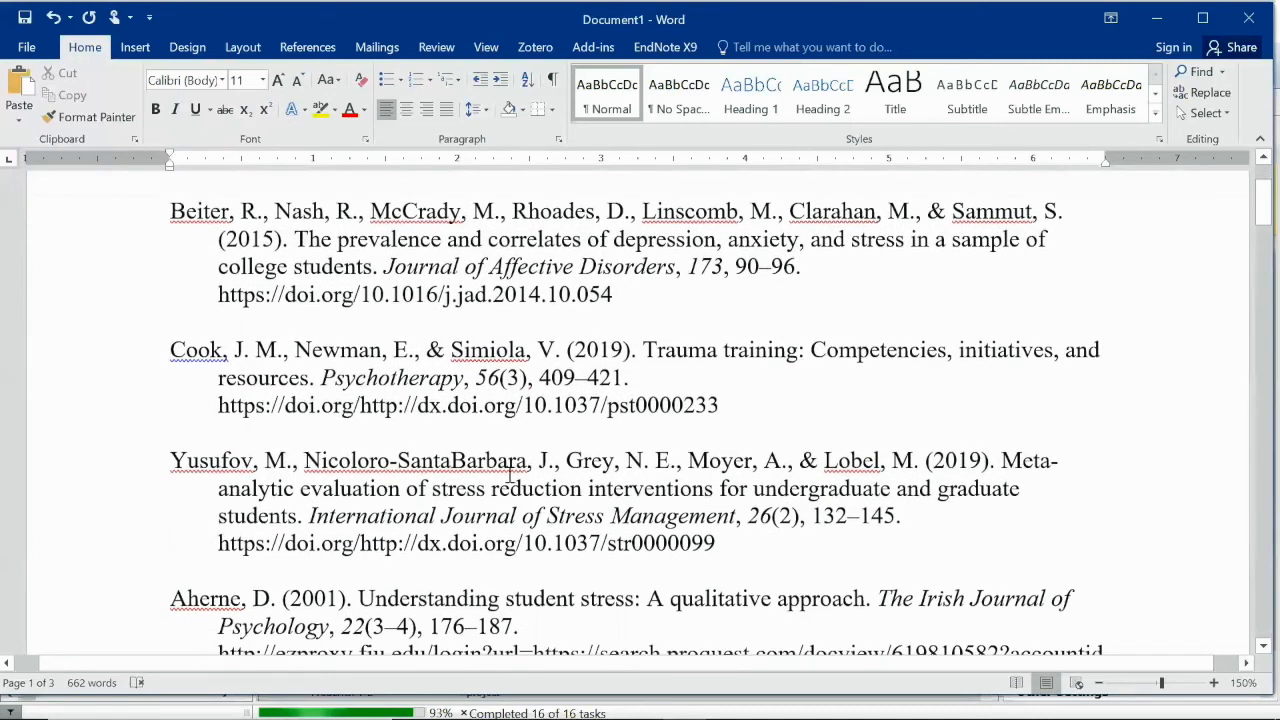
scroll(510, 477, down, 3)
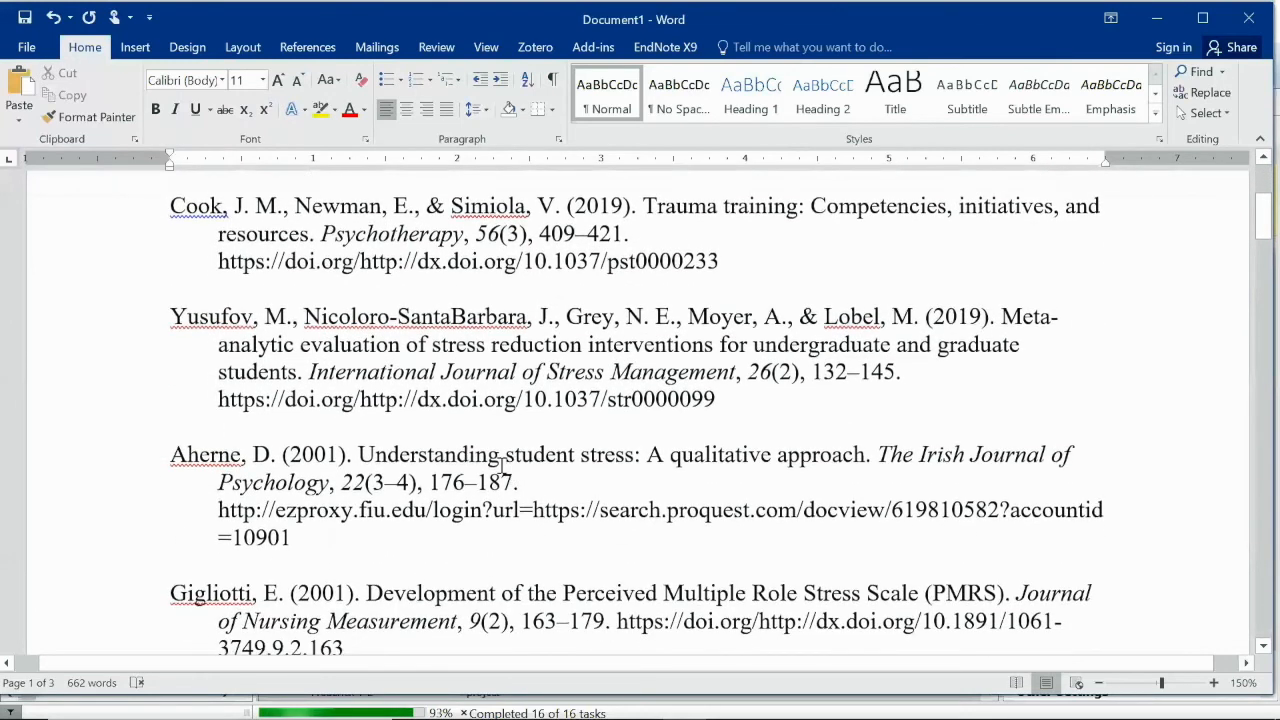
scroll(505, 460, down, 6)
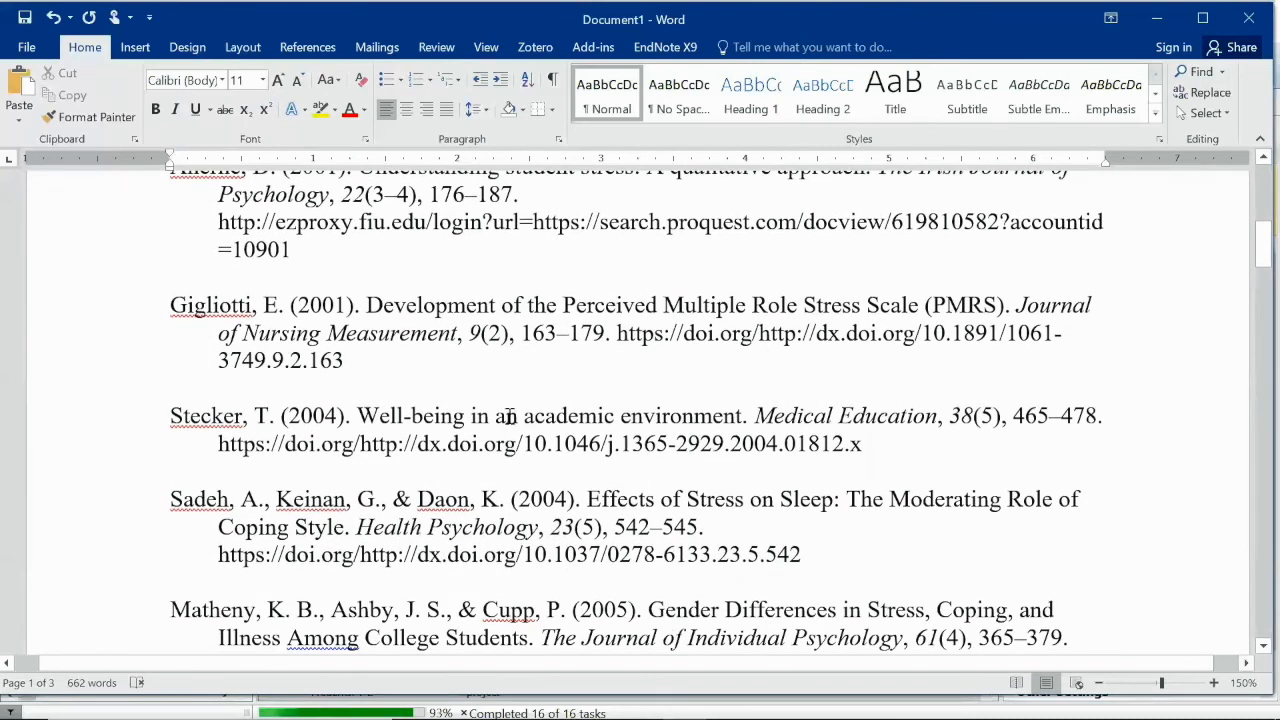
scroll(508, 416, down, 12)
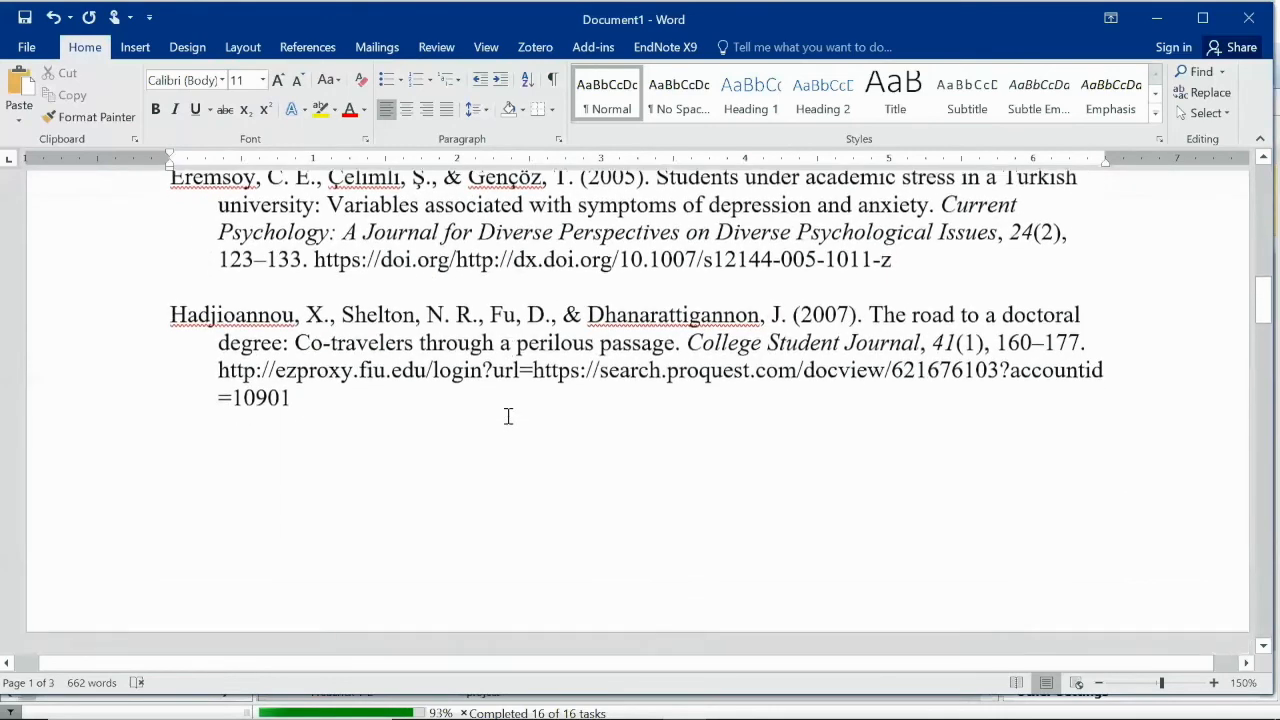
scroll(508, 416, up, 5)
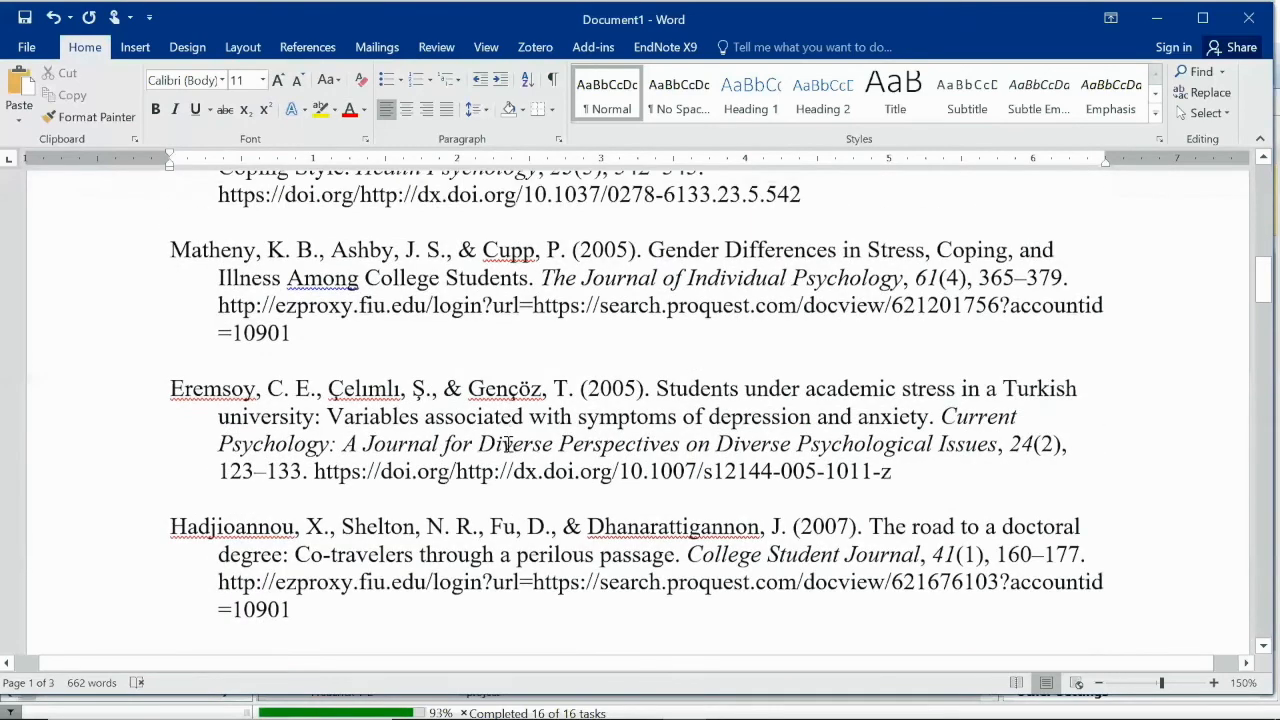
scroll(508, 444, up, 2)
scroll(515, 450, up, 3)
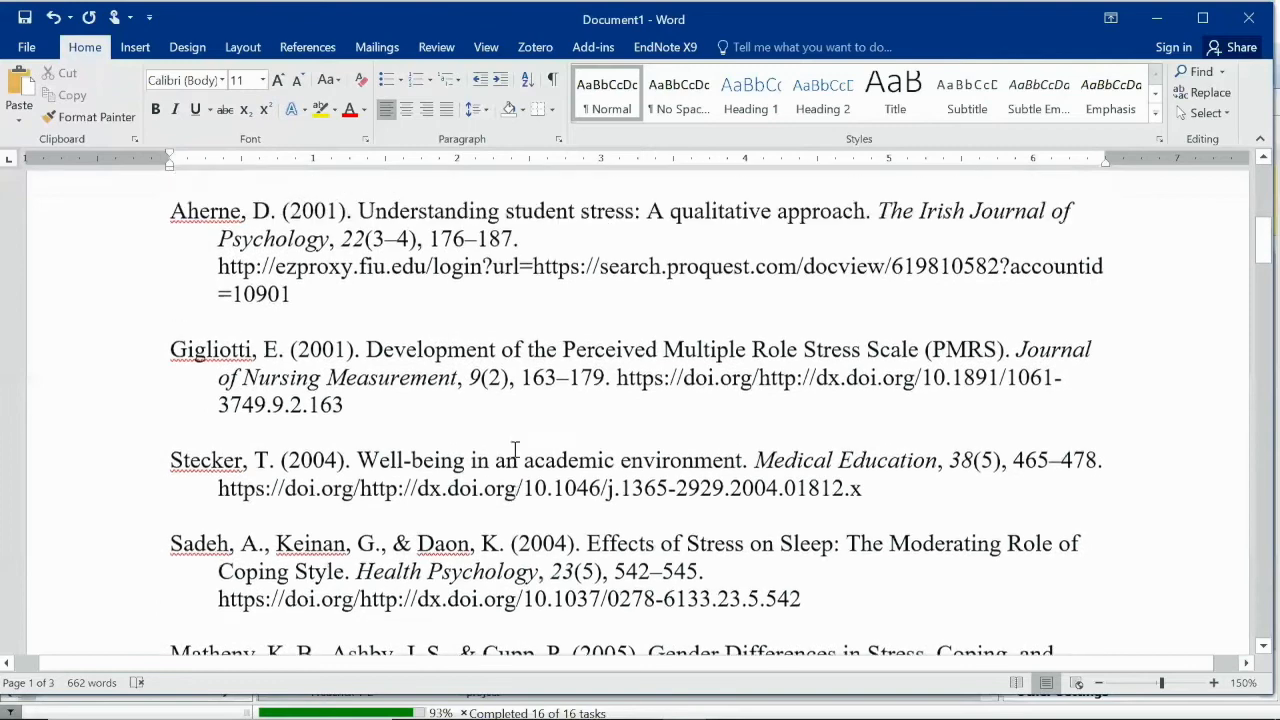
scroll(515, 450, up, 6)
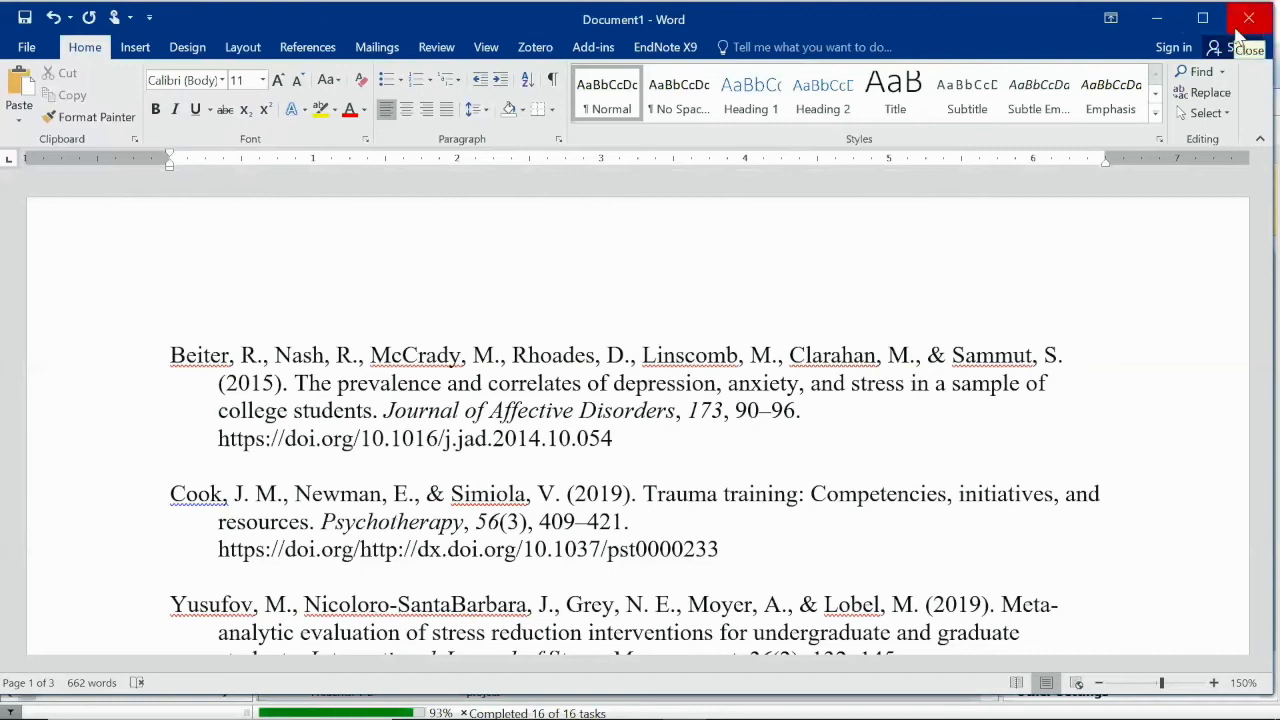
scroll(960, 340, down, 3)
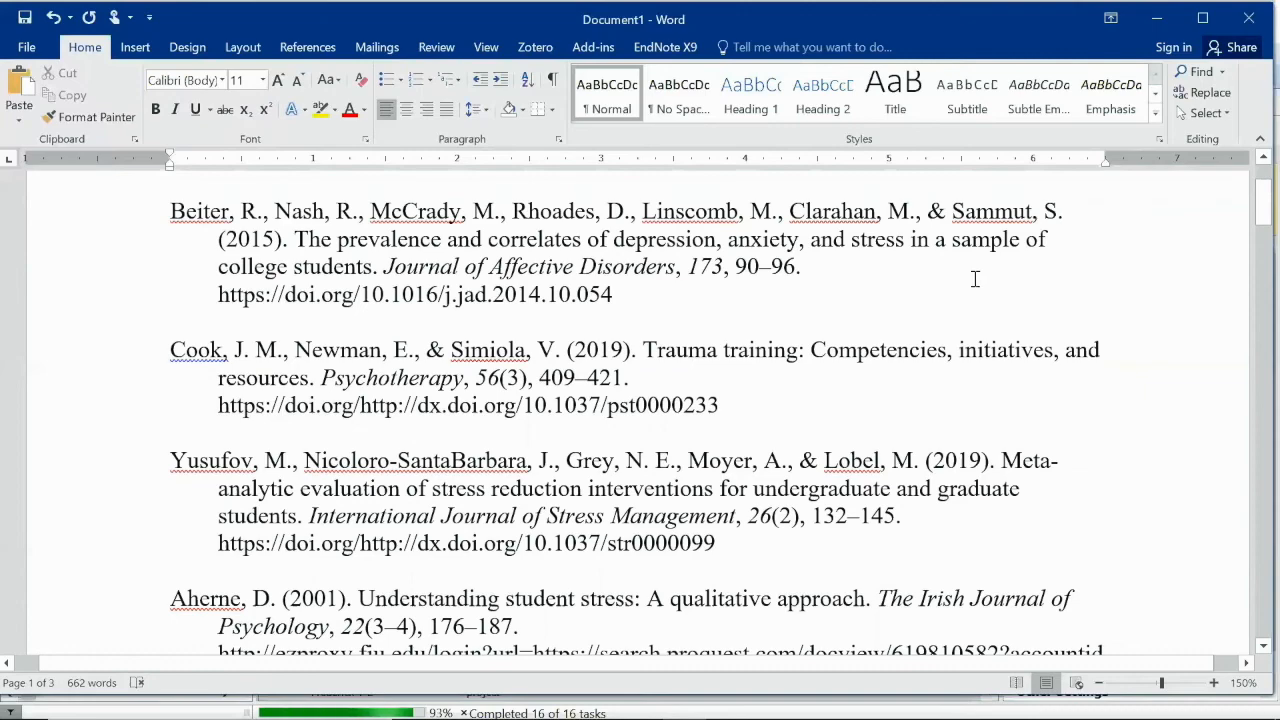
scroll(971, 282, down, 10)
scroll(928, 422, down, 20)
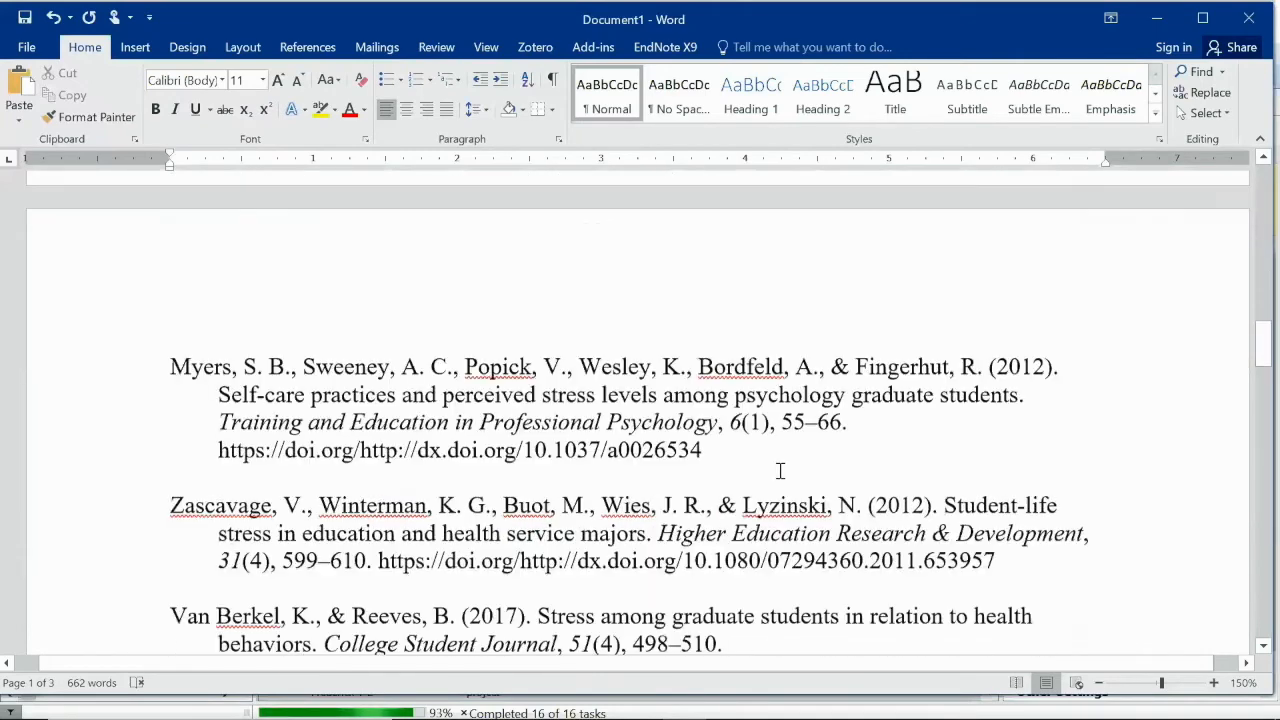
scroll(783, 485, down, 15)
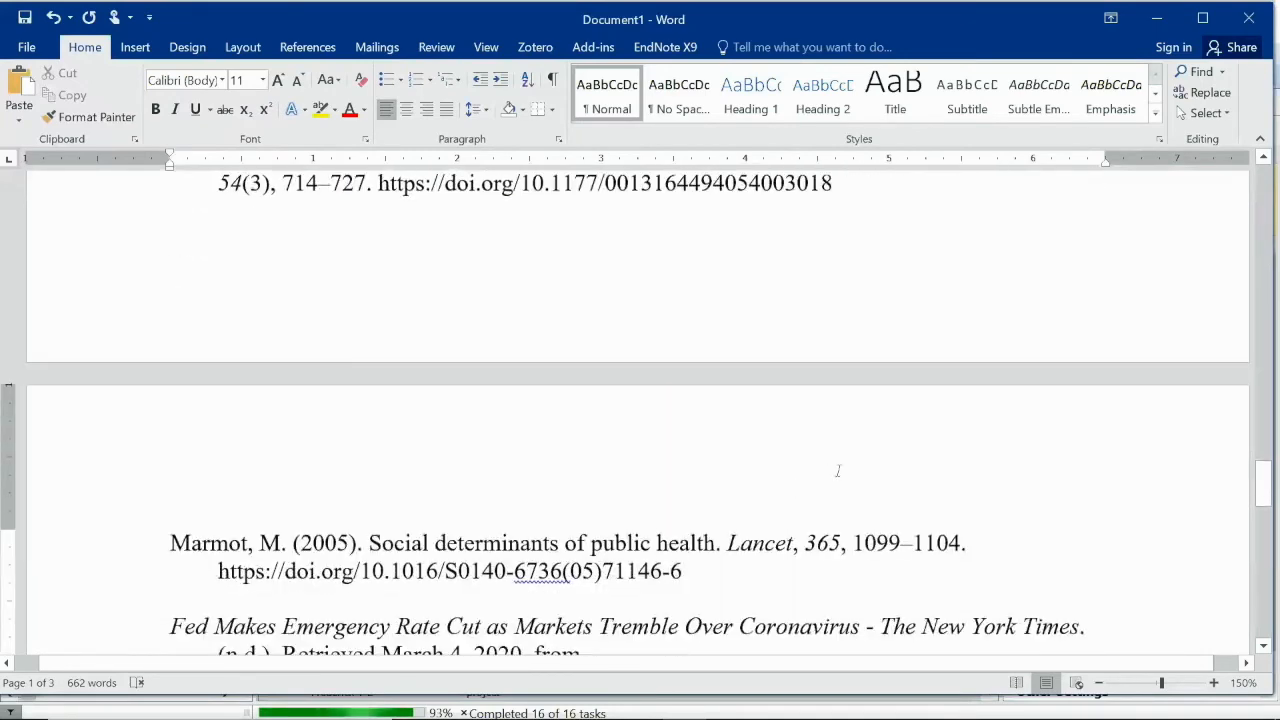
click(731, 516)
scroll(731, 516, up, 6)
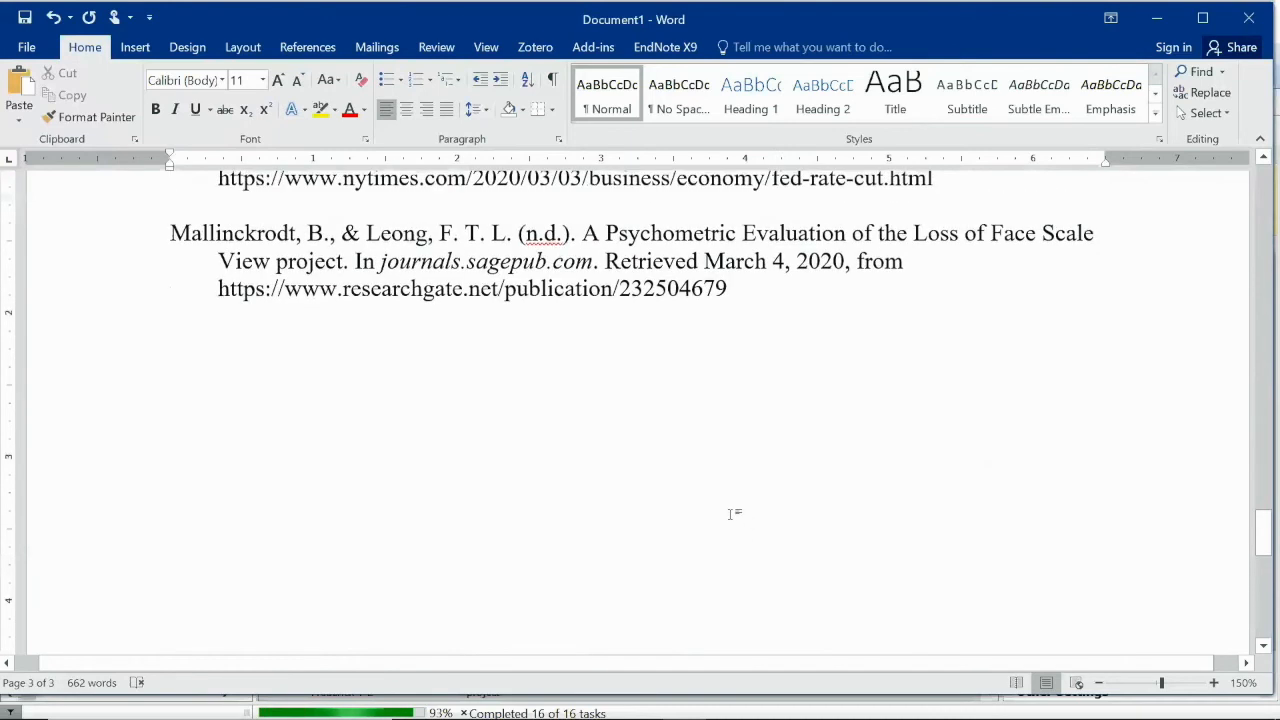
Below the references, add the line 'This is my first sentence' and start Mendeley's Insert Citation
key(Return)
key(Return)
key(Return)
key(Return)
key(Return)
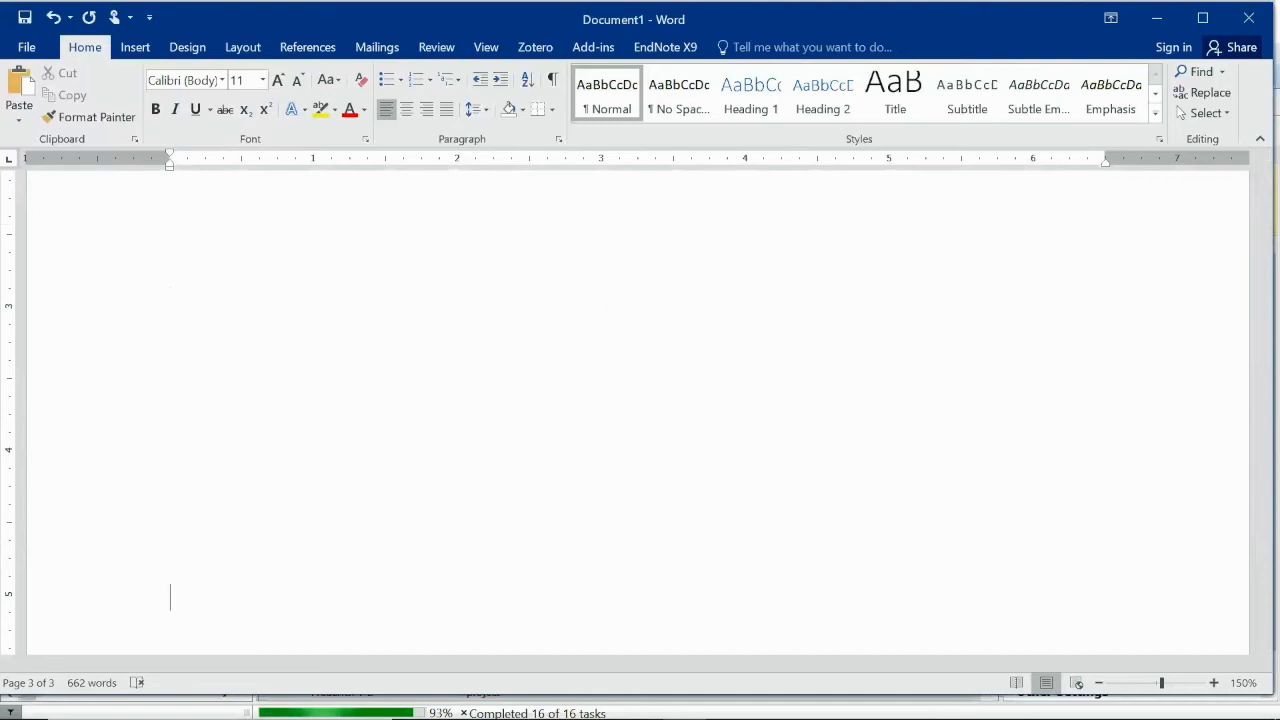
text(This is my first sentence)
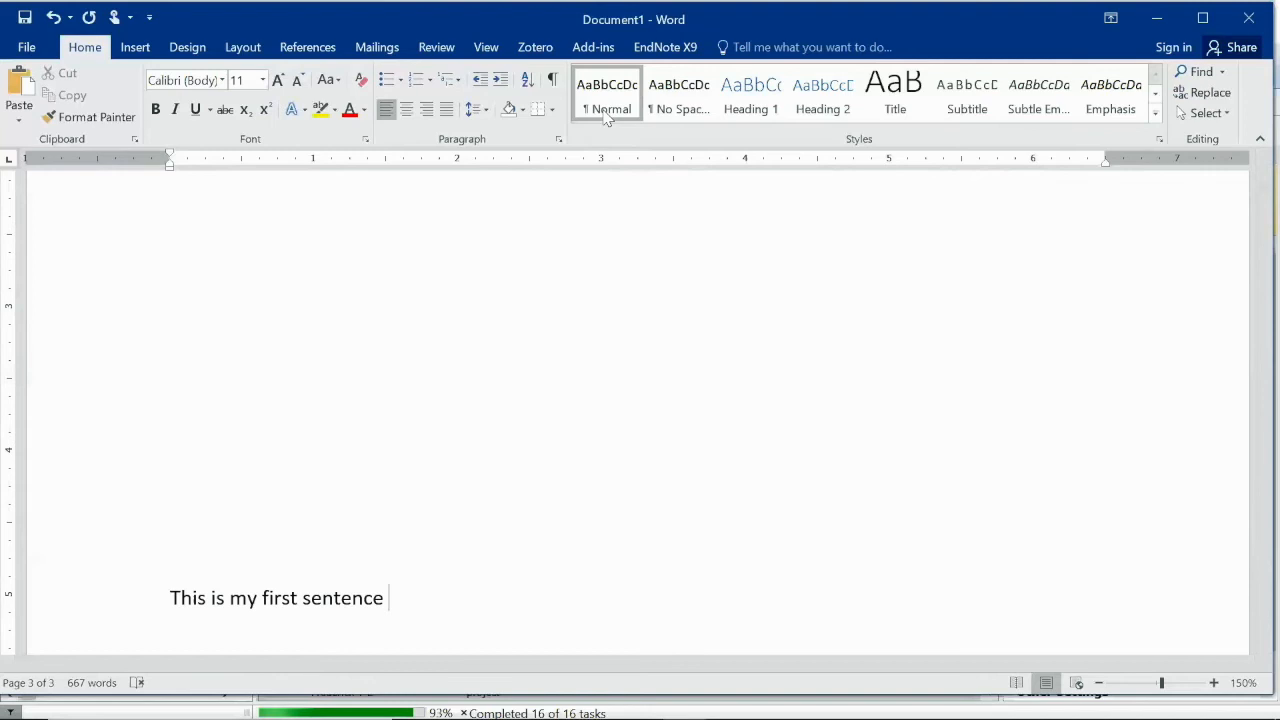
click(310, 48)
click(350, 95)
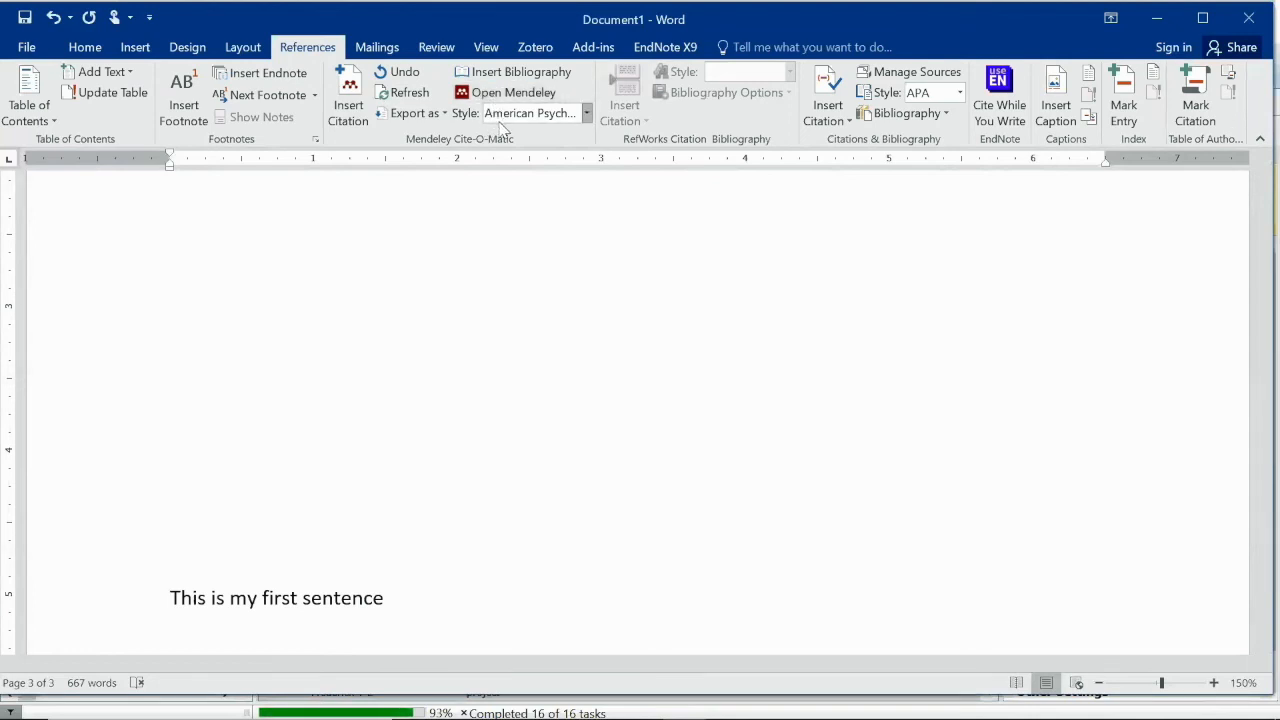
Search the Office add-ins store for 'mendeley' and add Mendeley Cite, accepting its licence
click(138, 57)
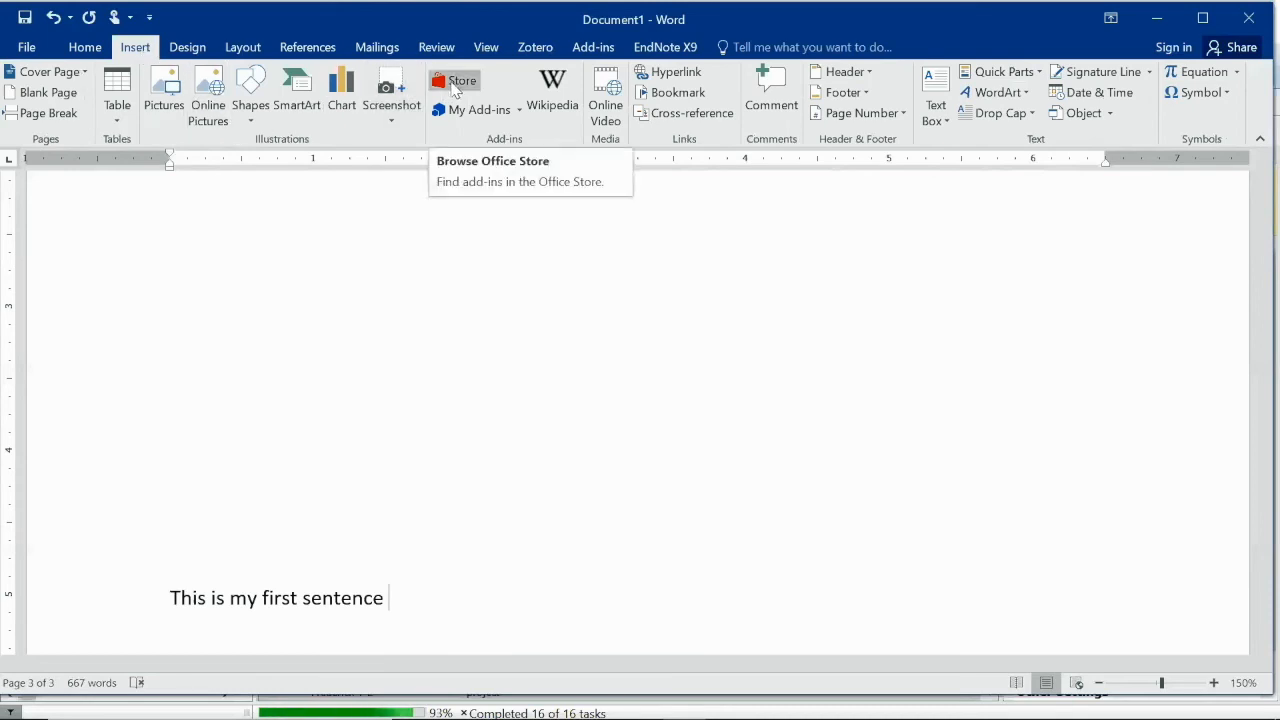
click(455, 86)
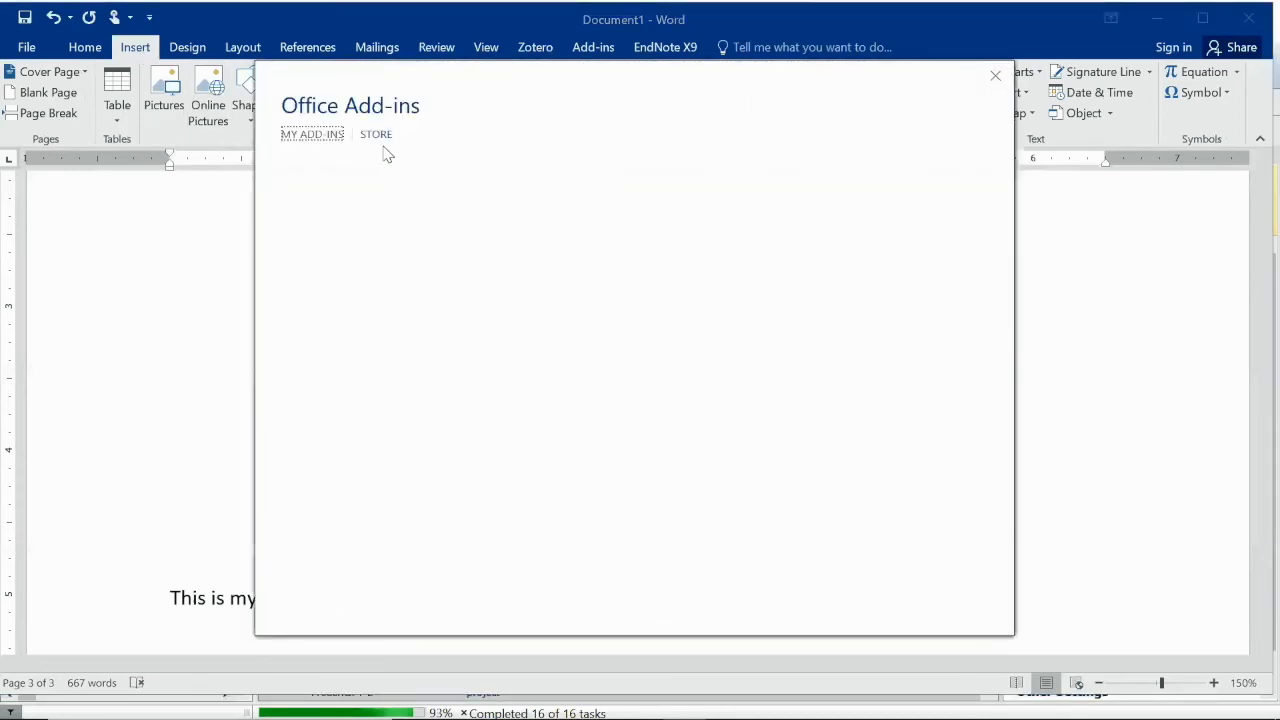
click(364, 203)
text(mendeley)
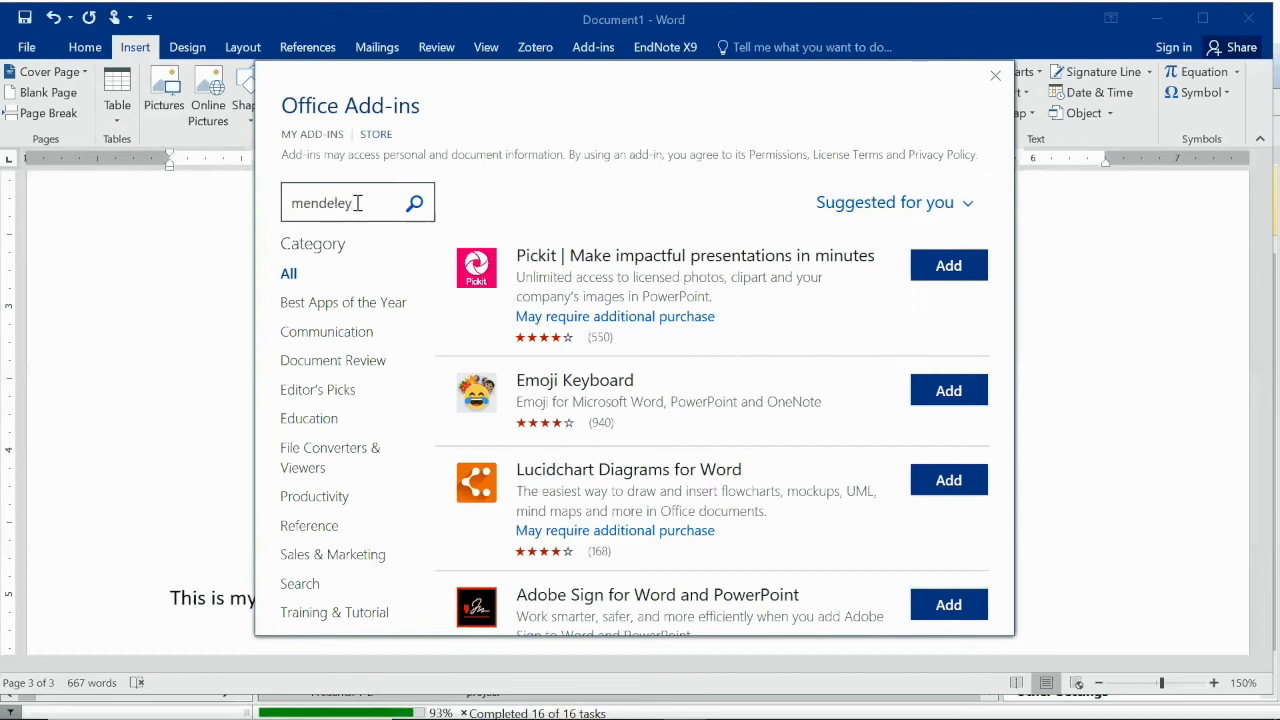
key(Return)
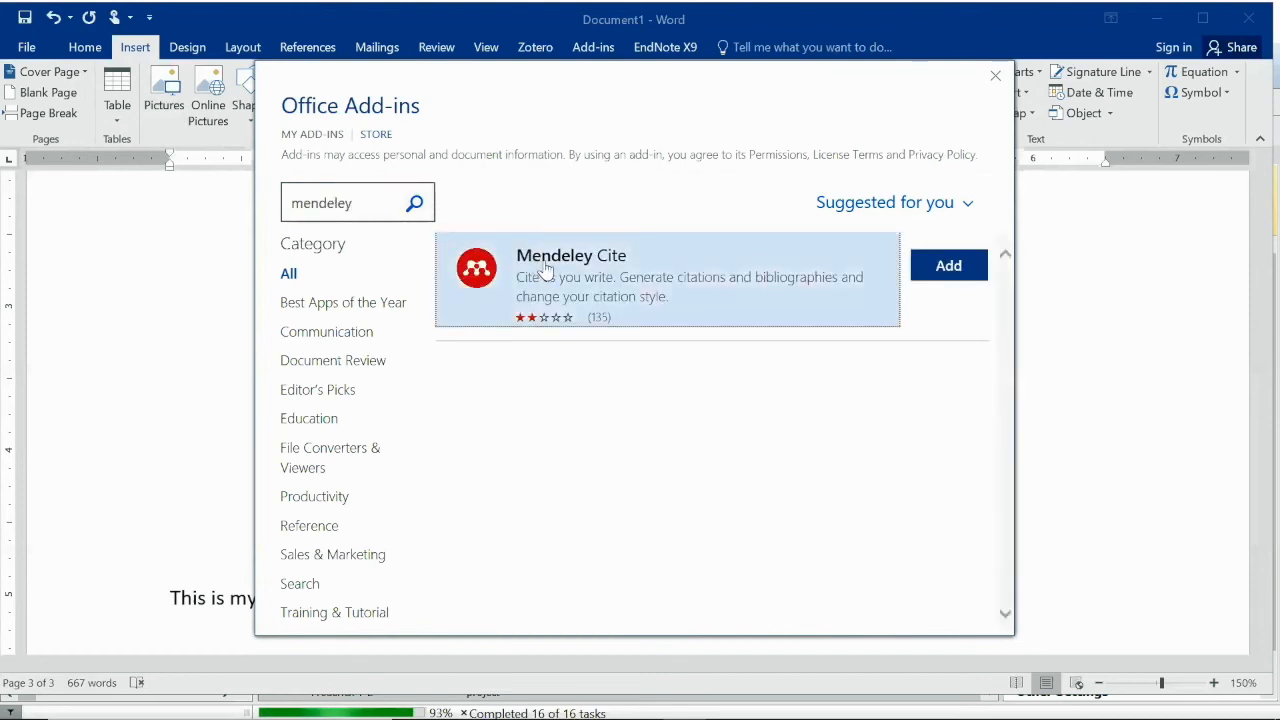
click(943, 270)
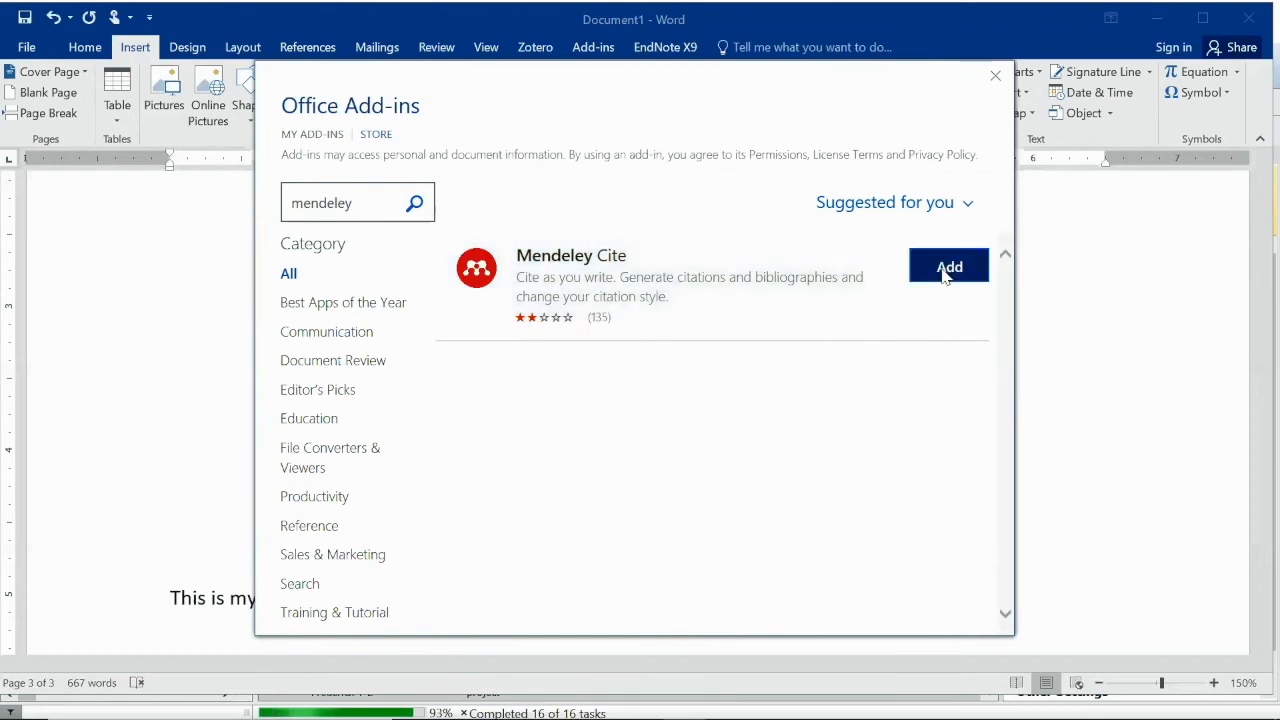
click(826, 517)
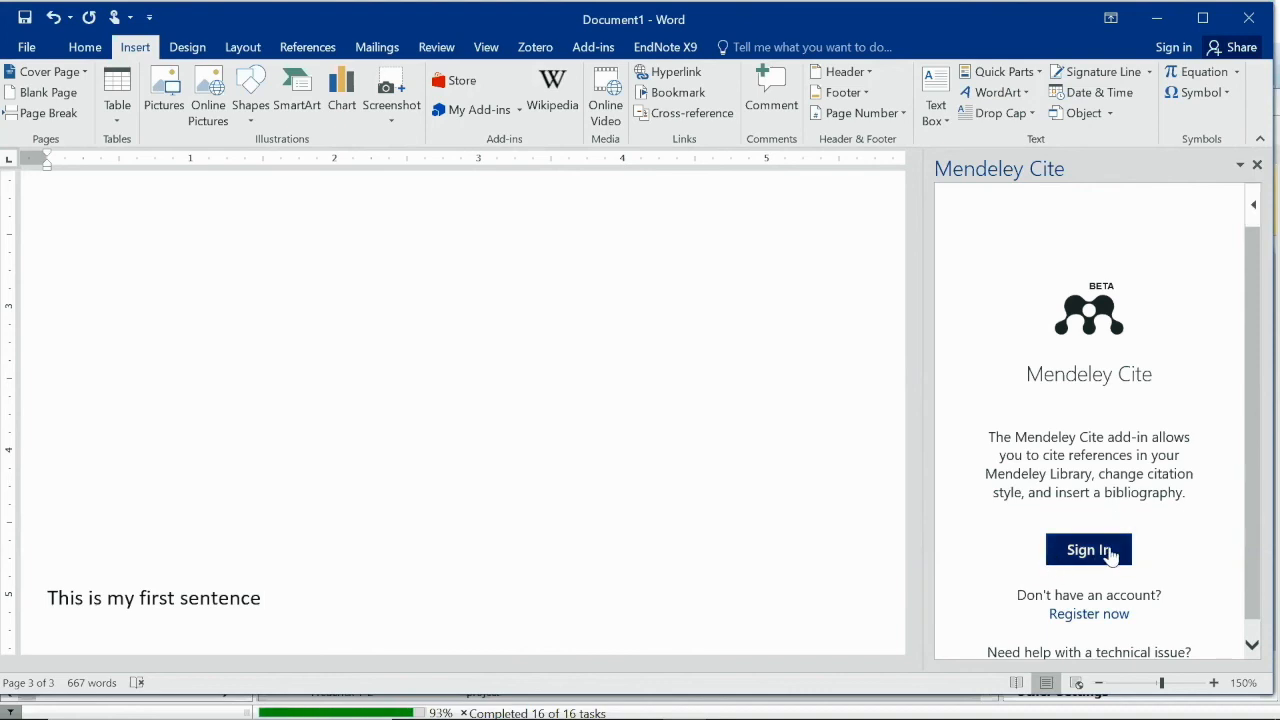
Sign in to Mendeley Cite with the account e-mail and password, and check the APA 7th style
click(1089, 550)
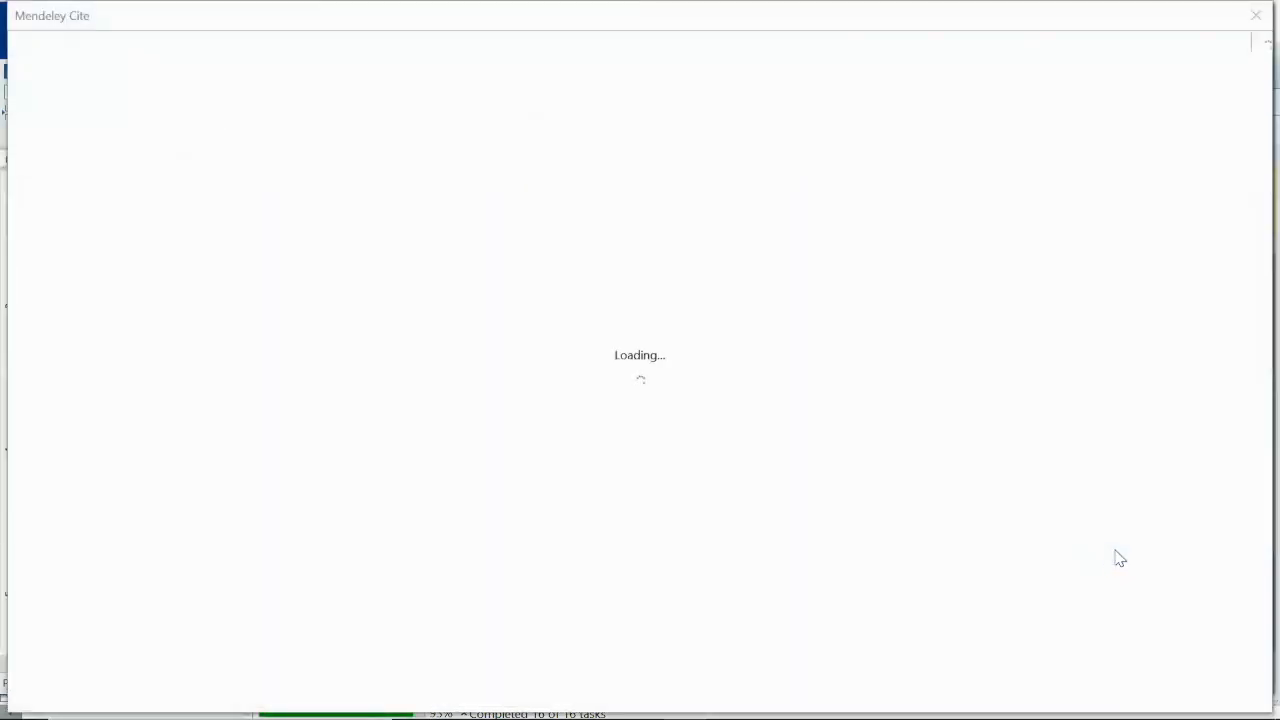
key(Return)
text(******)
key(BackSpace)
key(BackSpace)
key(BackSpace)
key(BackSpace)
key(BackSpace)
key(BackSpace)
text(****************)
key(Return)
text(*********************)
key(Return)
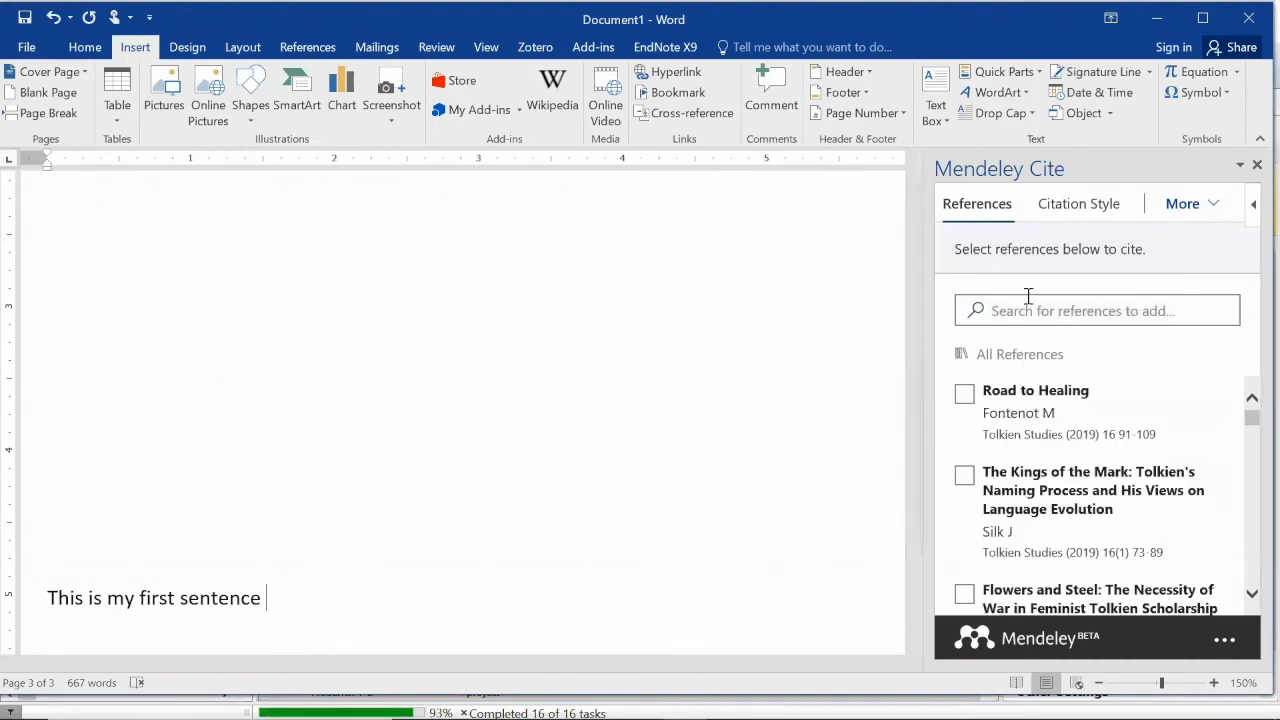
click(1056, 210)
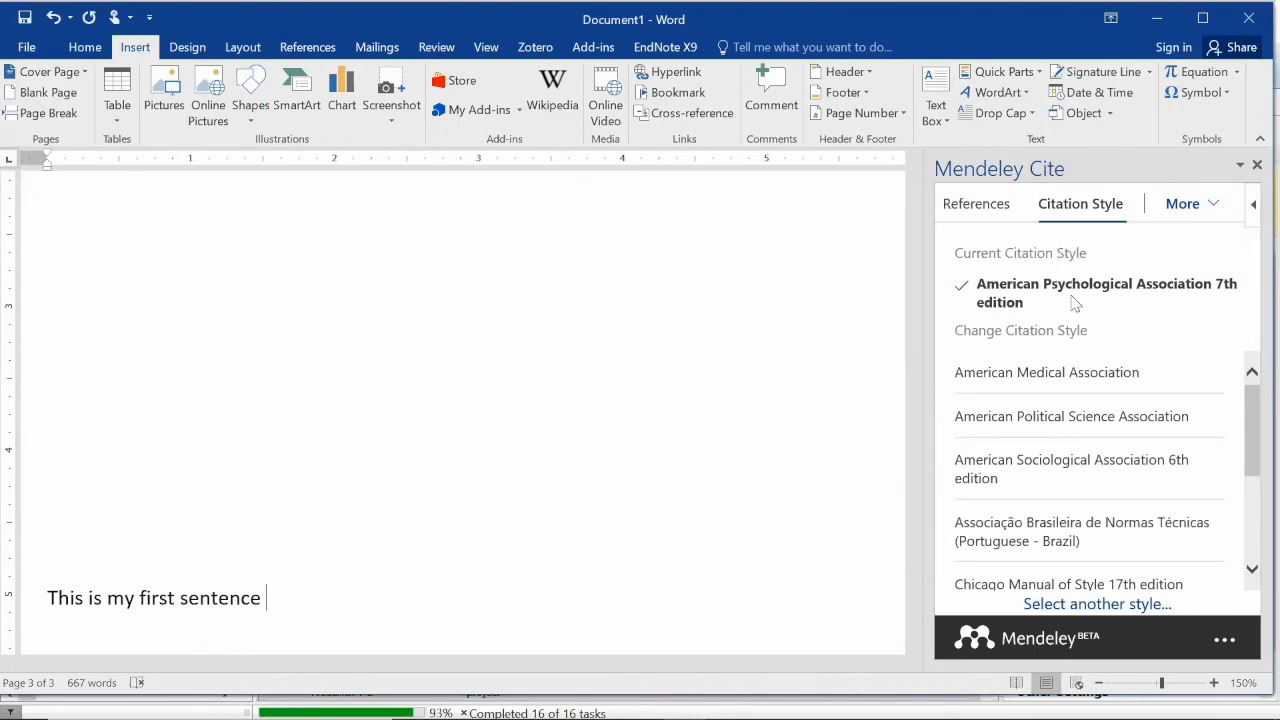
click(976, 204)
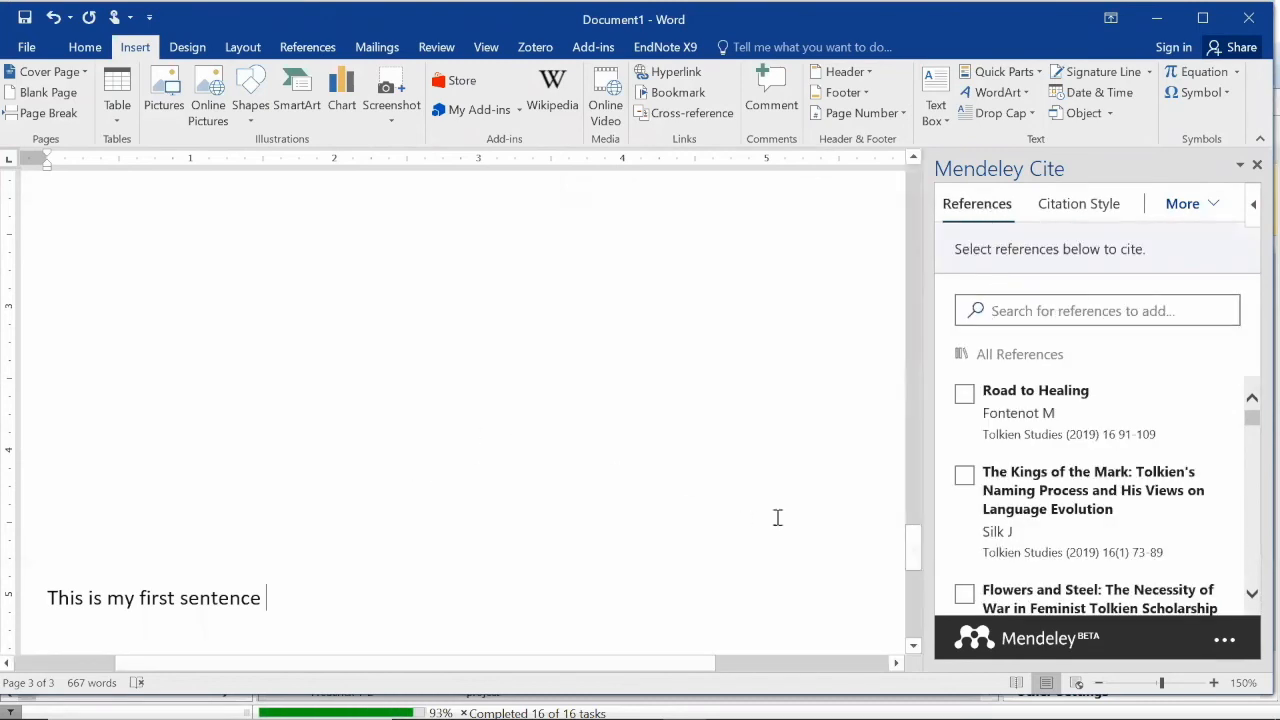
Insert the Fontenot 2019 citation after the sentence, deleting an accidental Silk 2019 citation
click(964, 397)
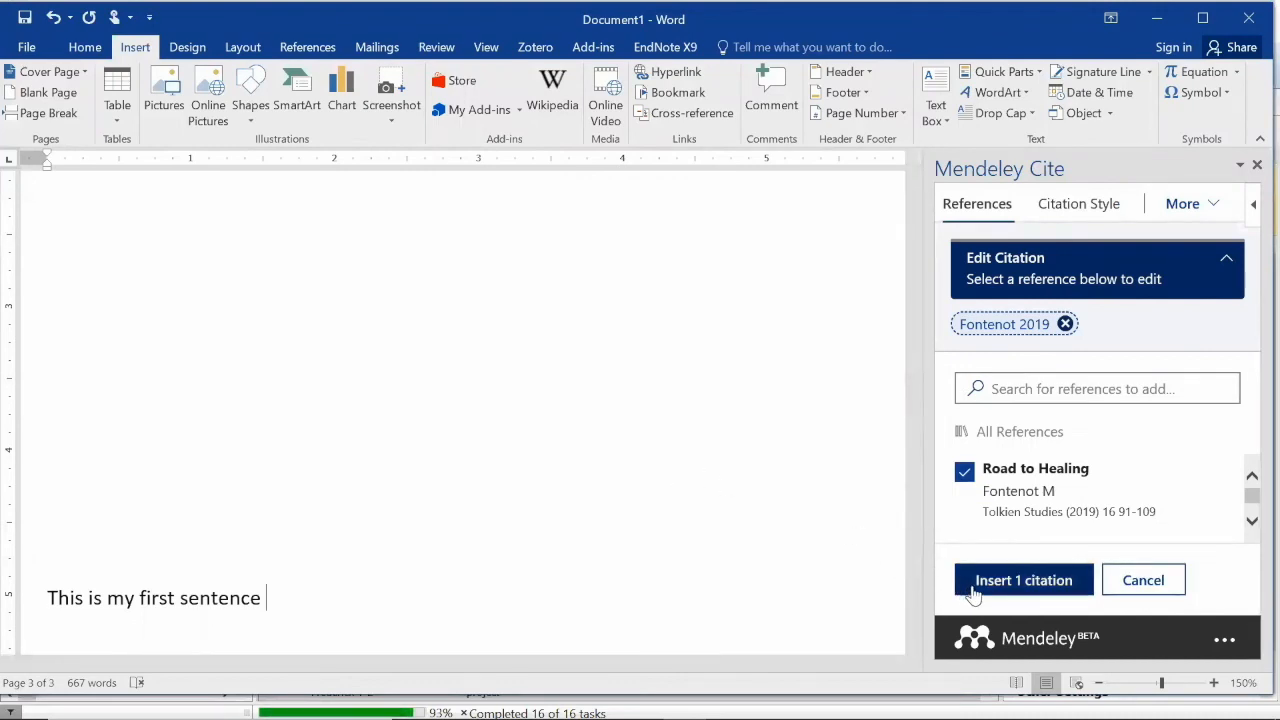
click(1010, 581)
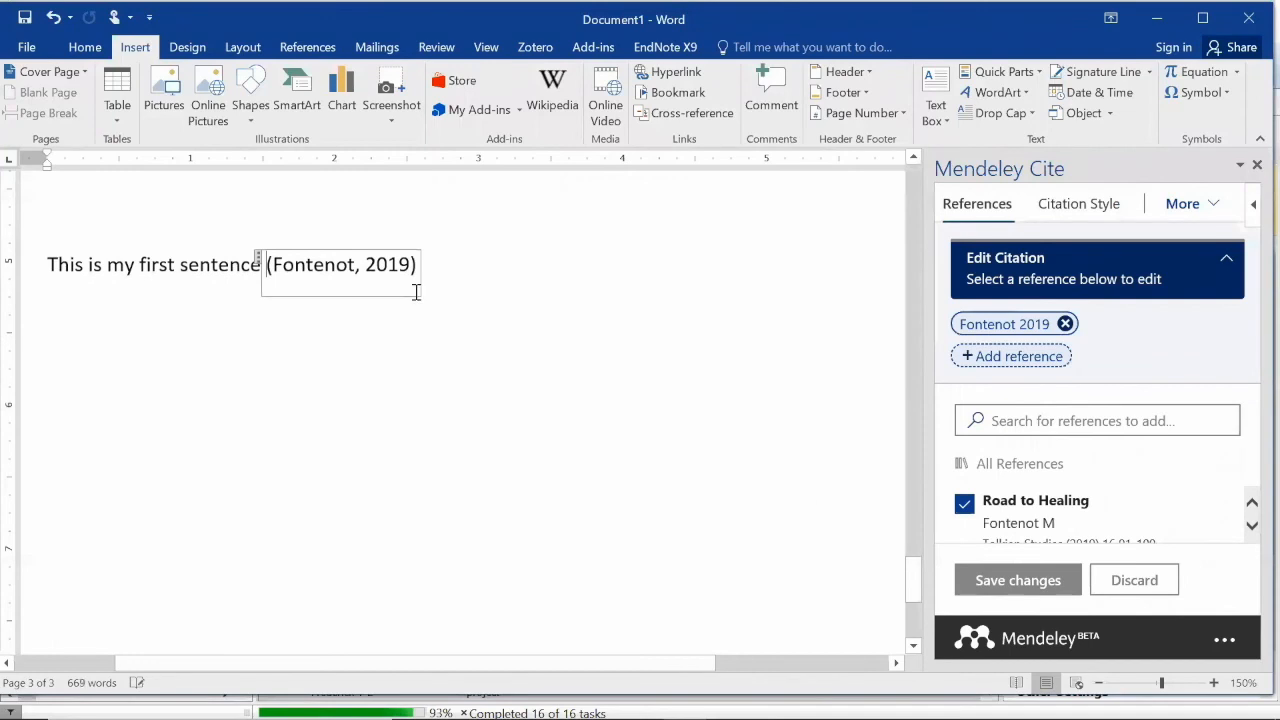
click(444, 264)
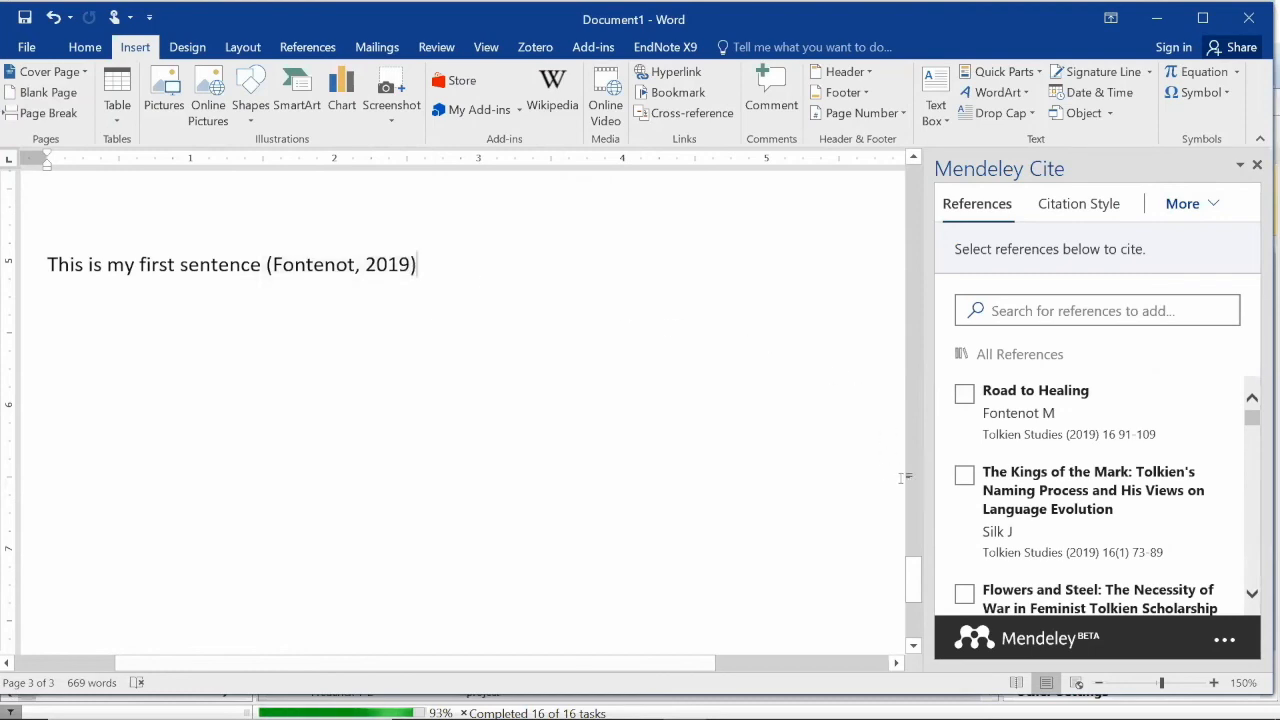
click(964, 478)
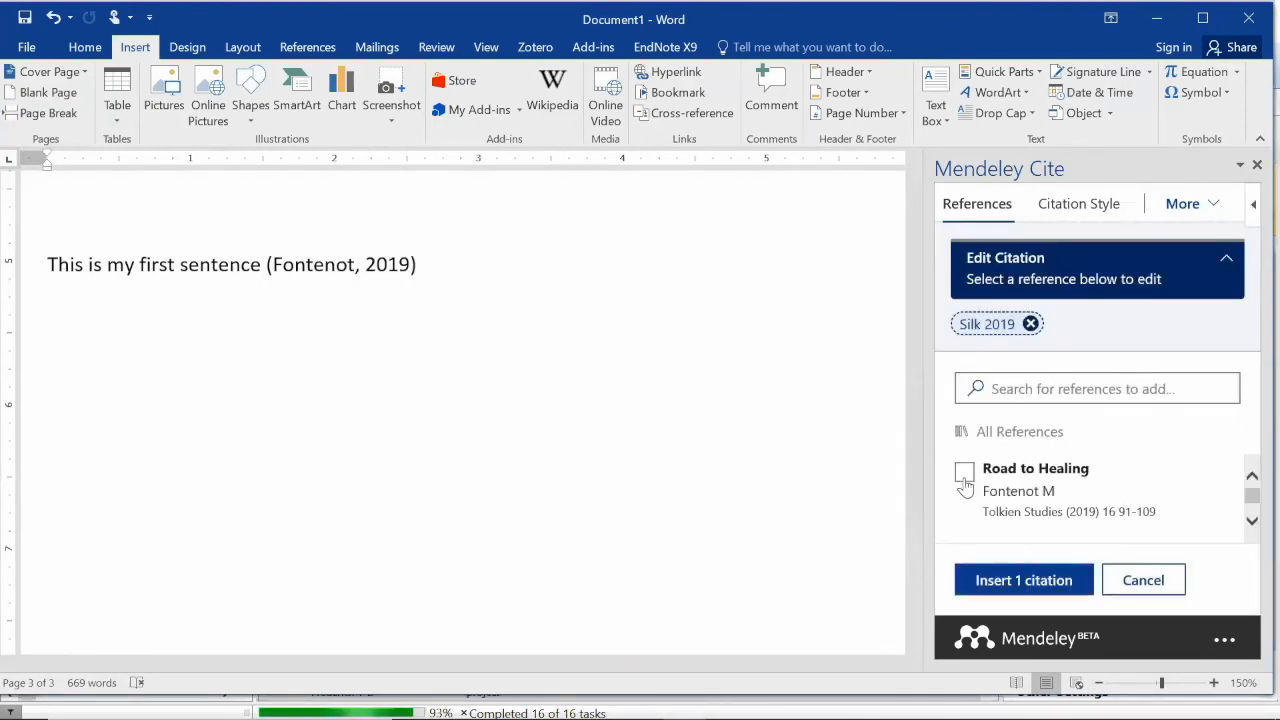
click(1045, 590)
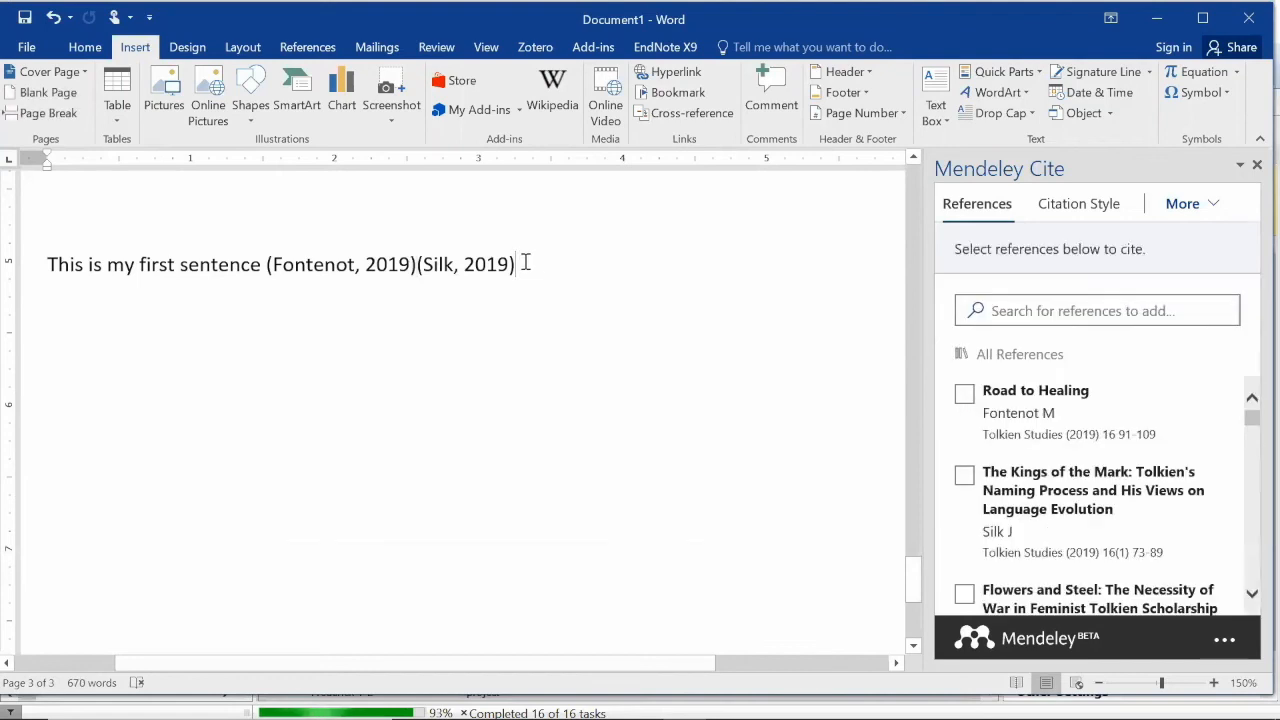
key(BackSpace)
key(BackSpace)
key(BackSpace)
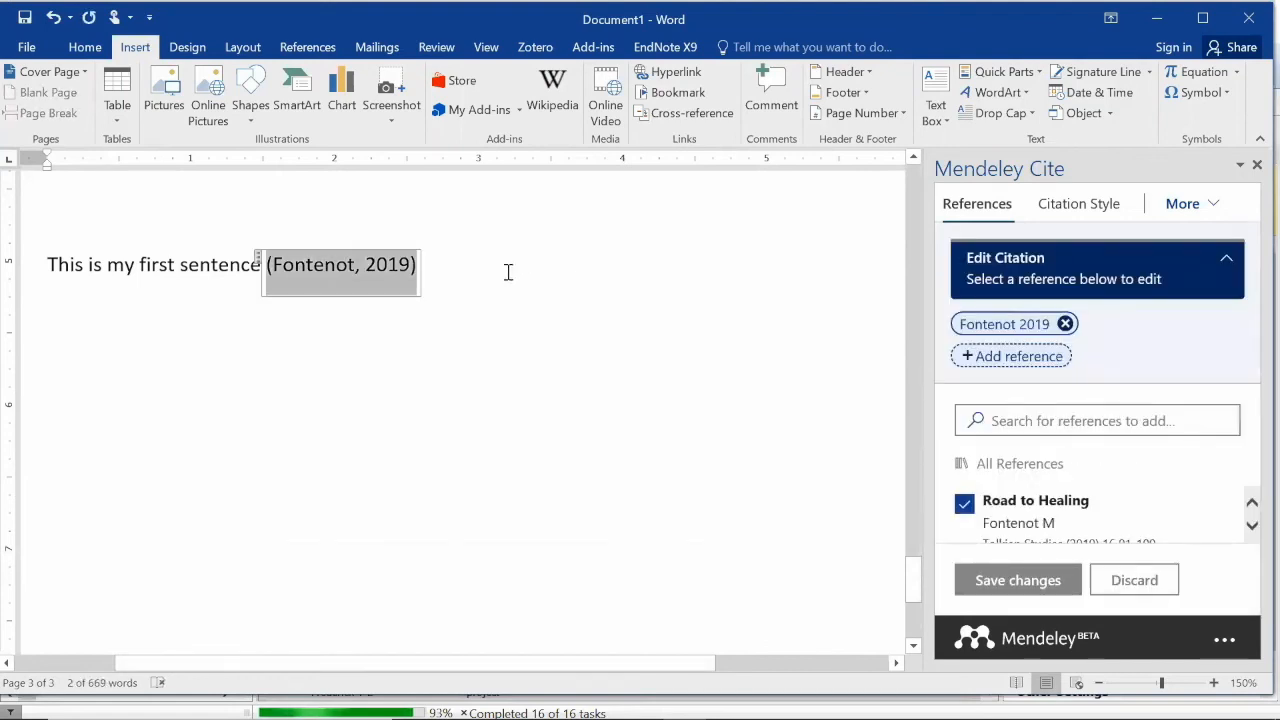
Add Marmot 2005 to the citation via a 'marmo' search and end the sentence with a period
click(410, 265)
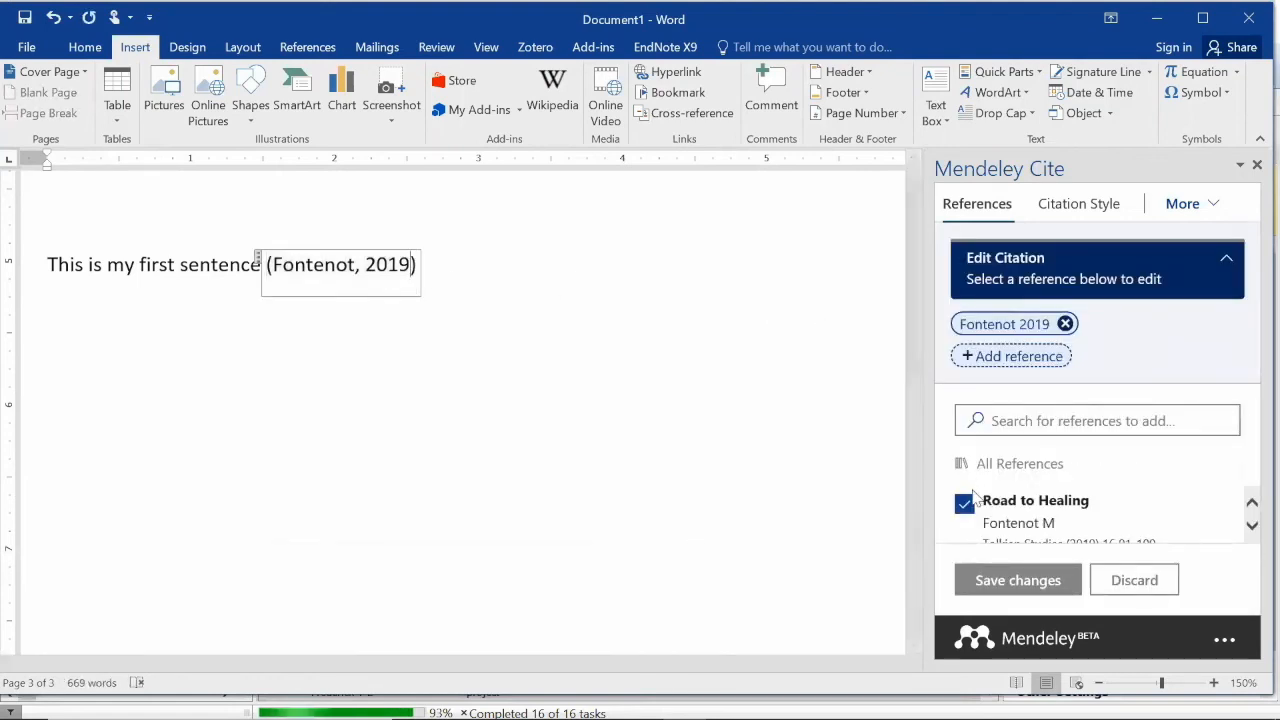
scroll(1012, 524, down, 1)
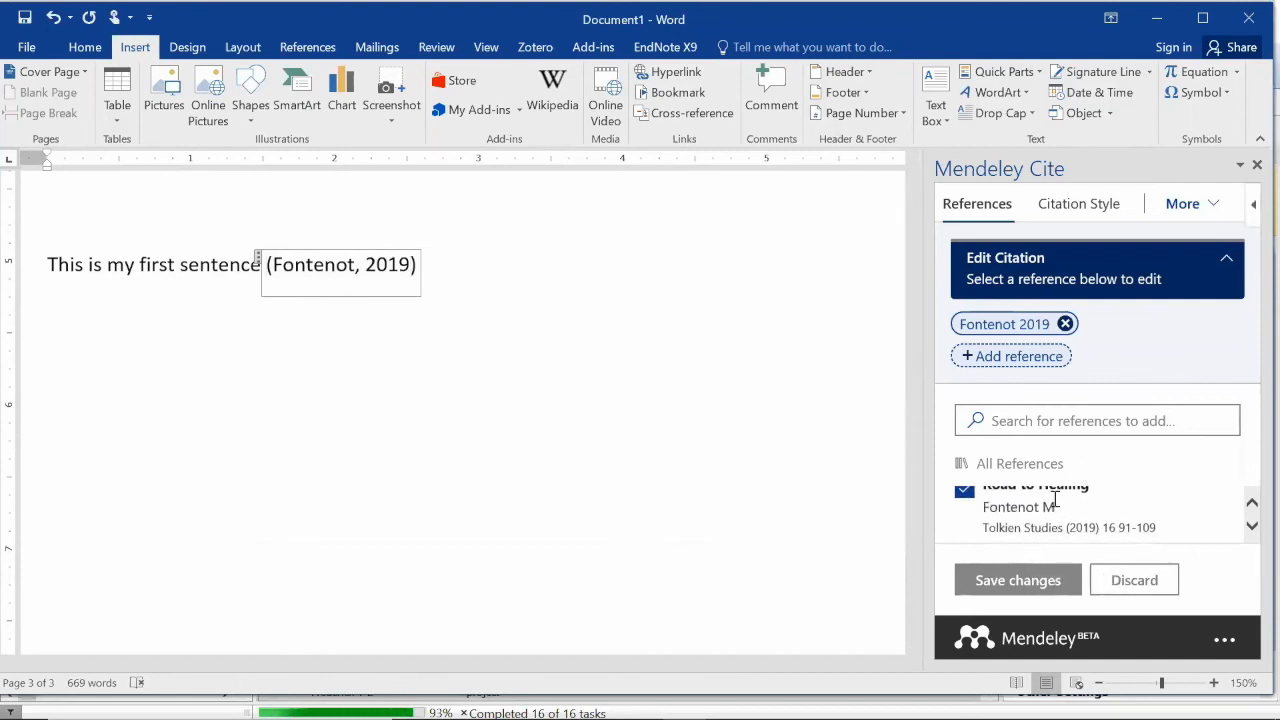
click(1016, 358)
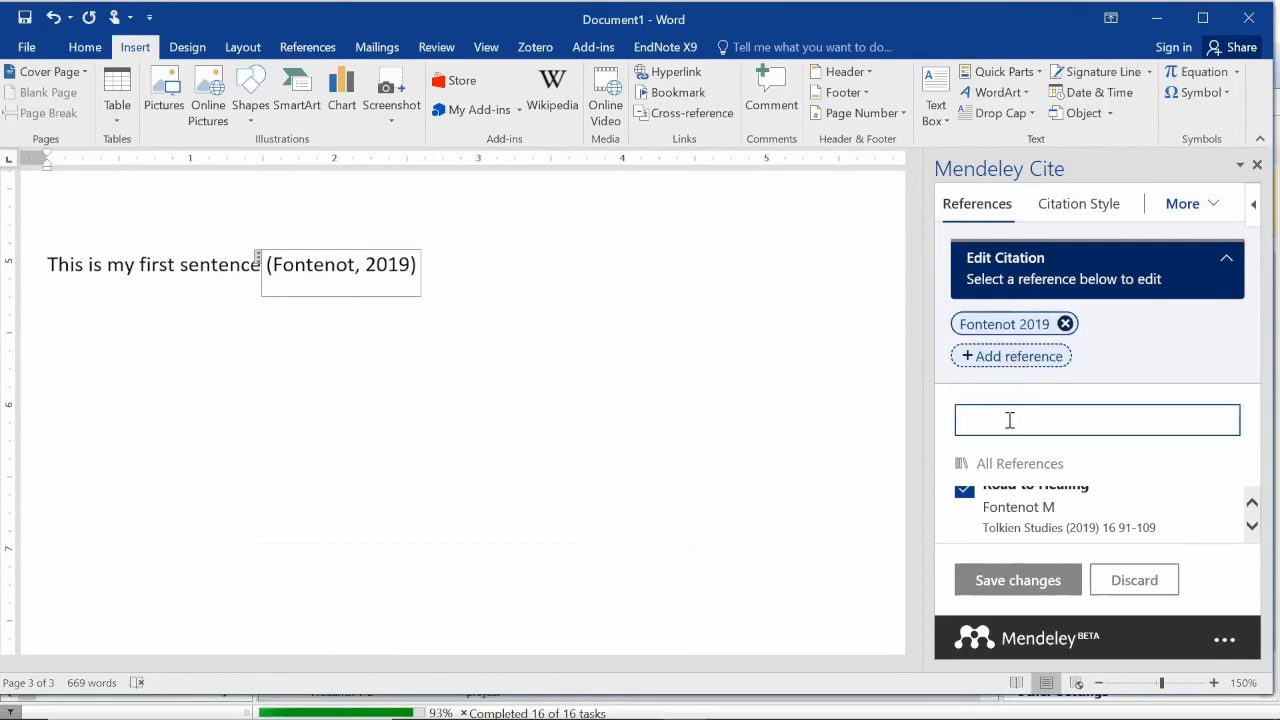
text(marmot)
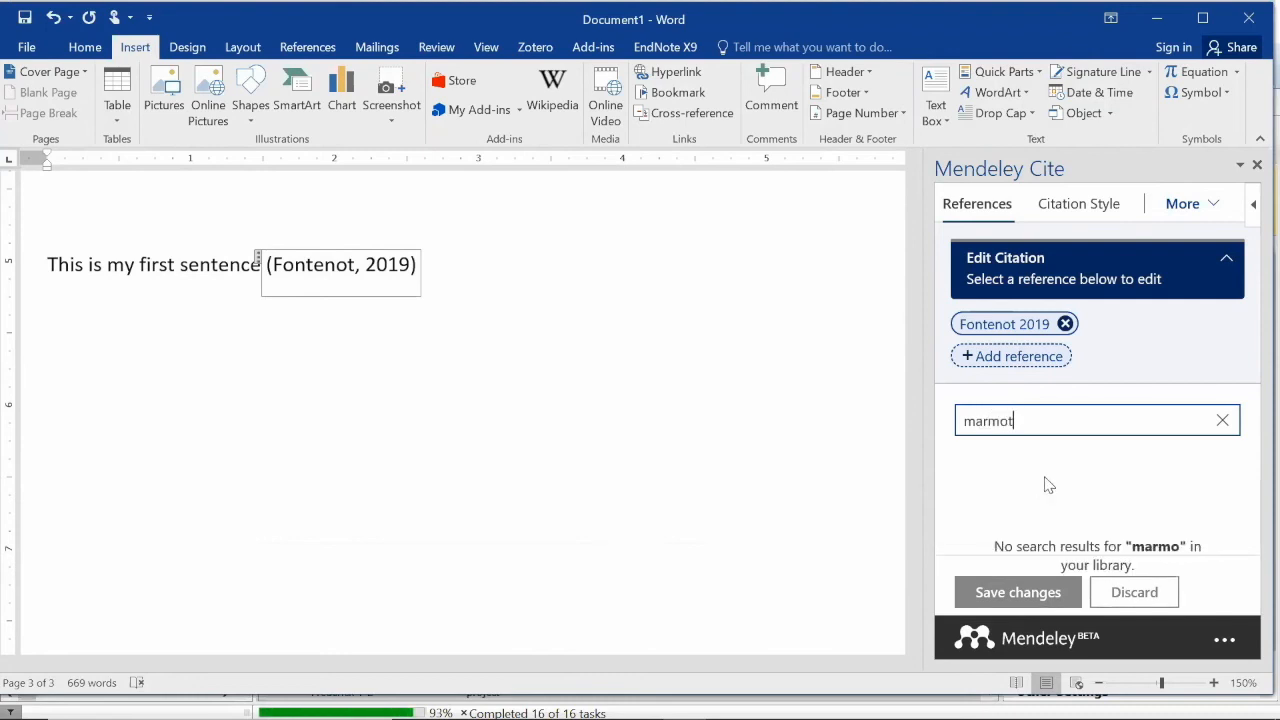
click(984, 516)
click(1020, 582)
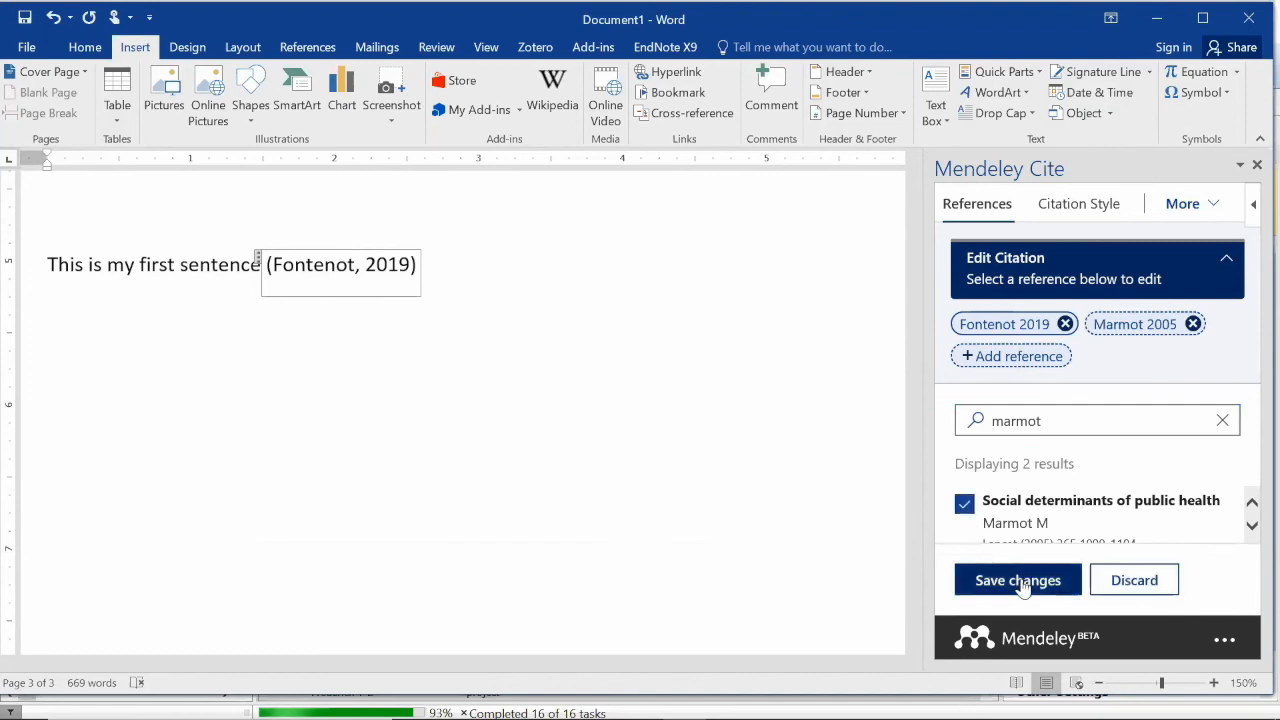
click(677, 253)
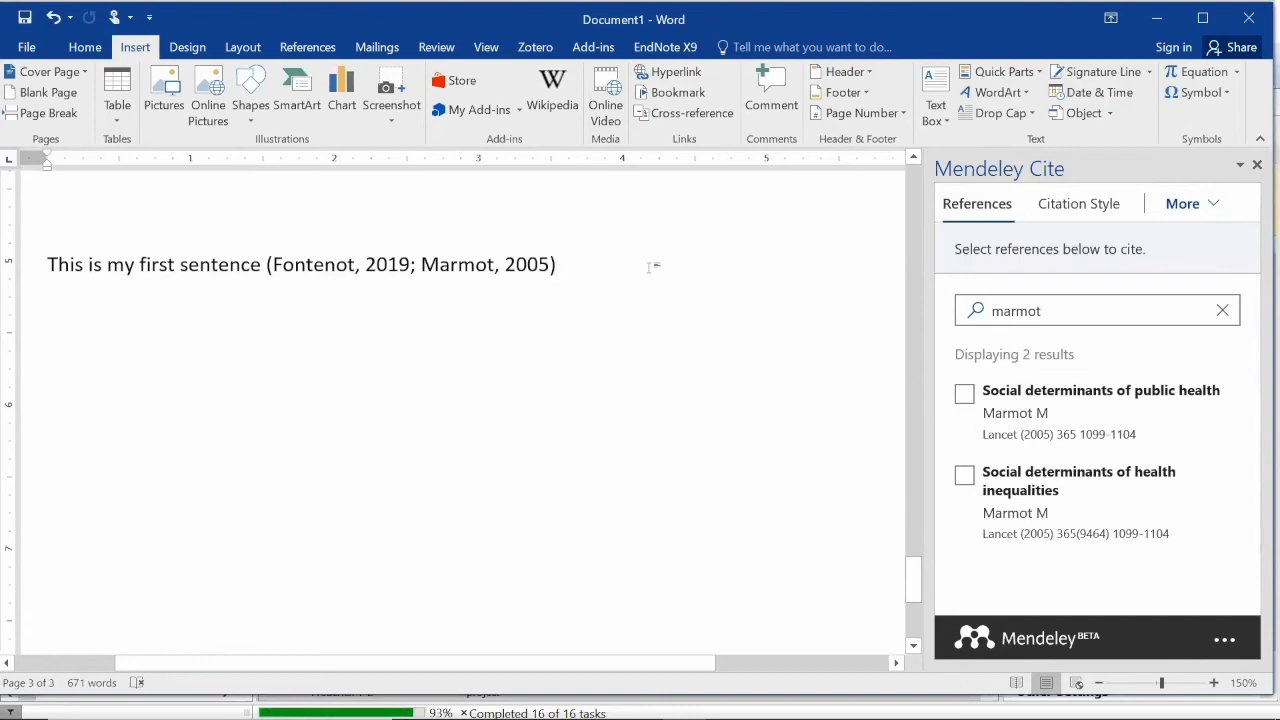
text(.)
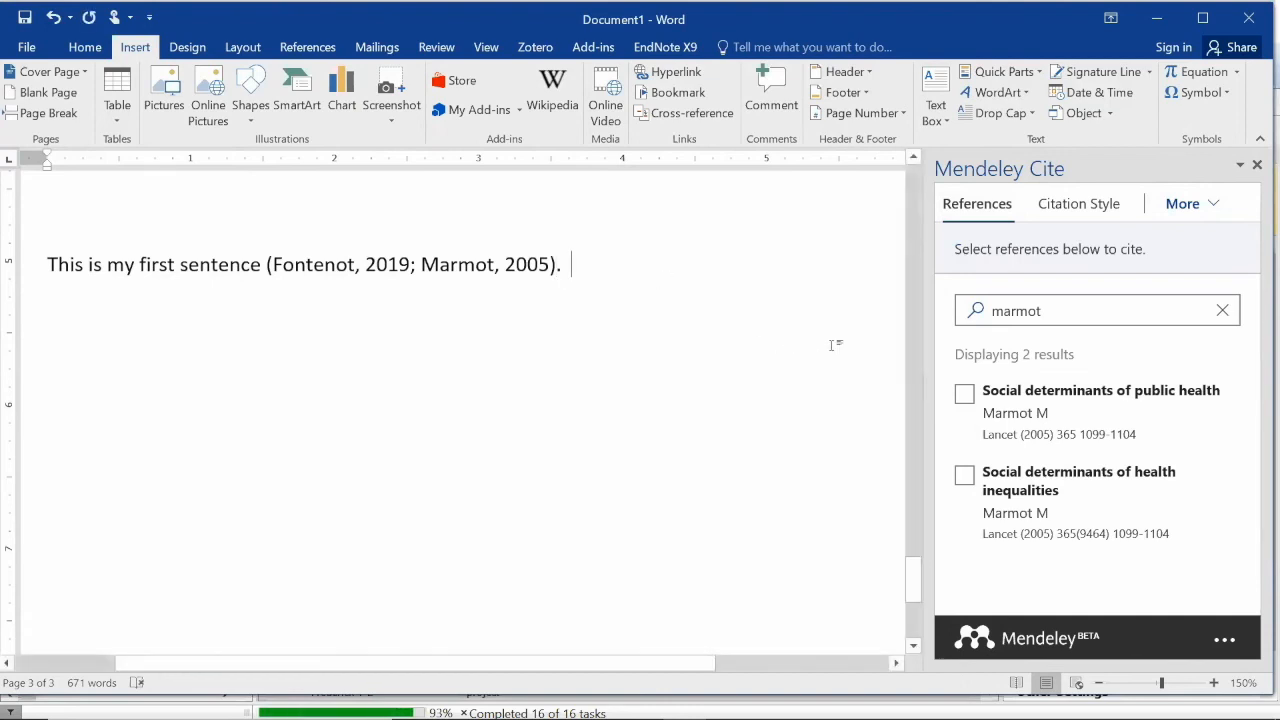
Switch the citations to American Medical Association style, then back to APA 7th edition
click(1066, 205)
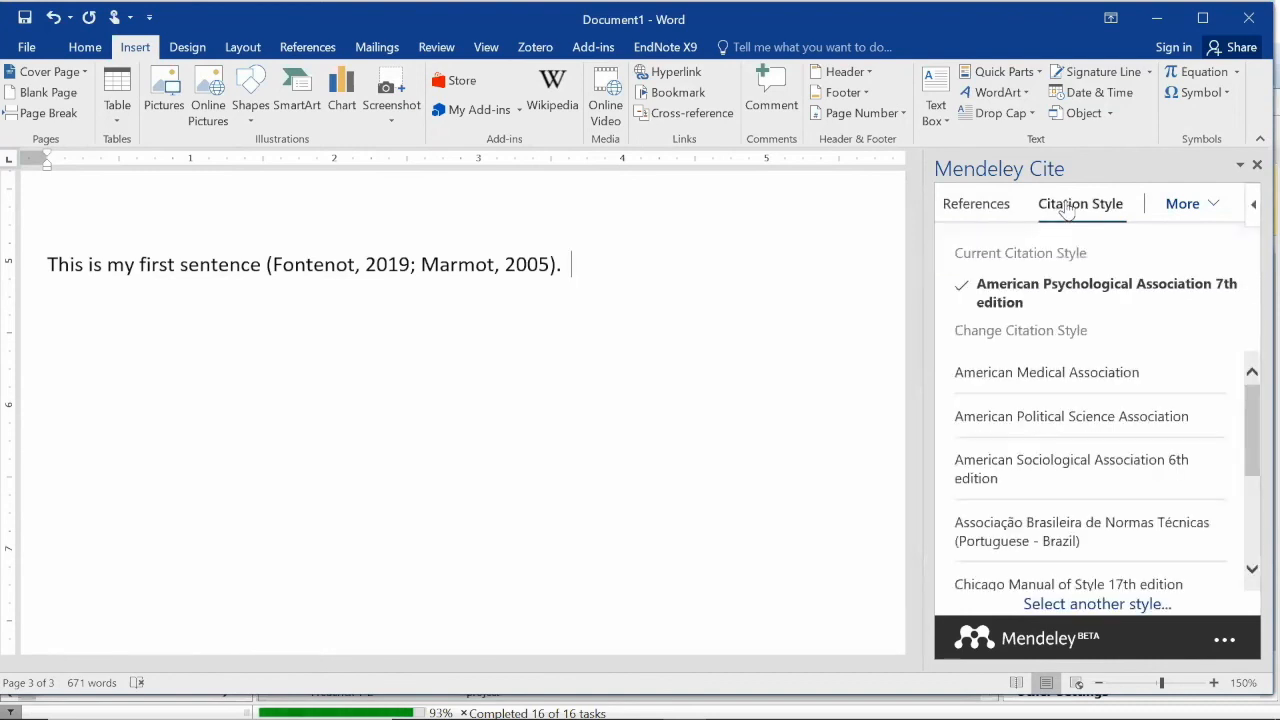
click(1040, 383)
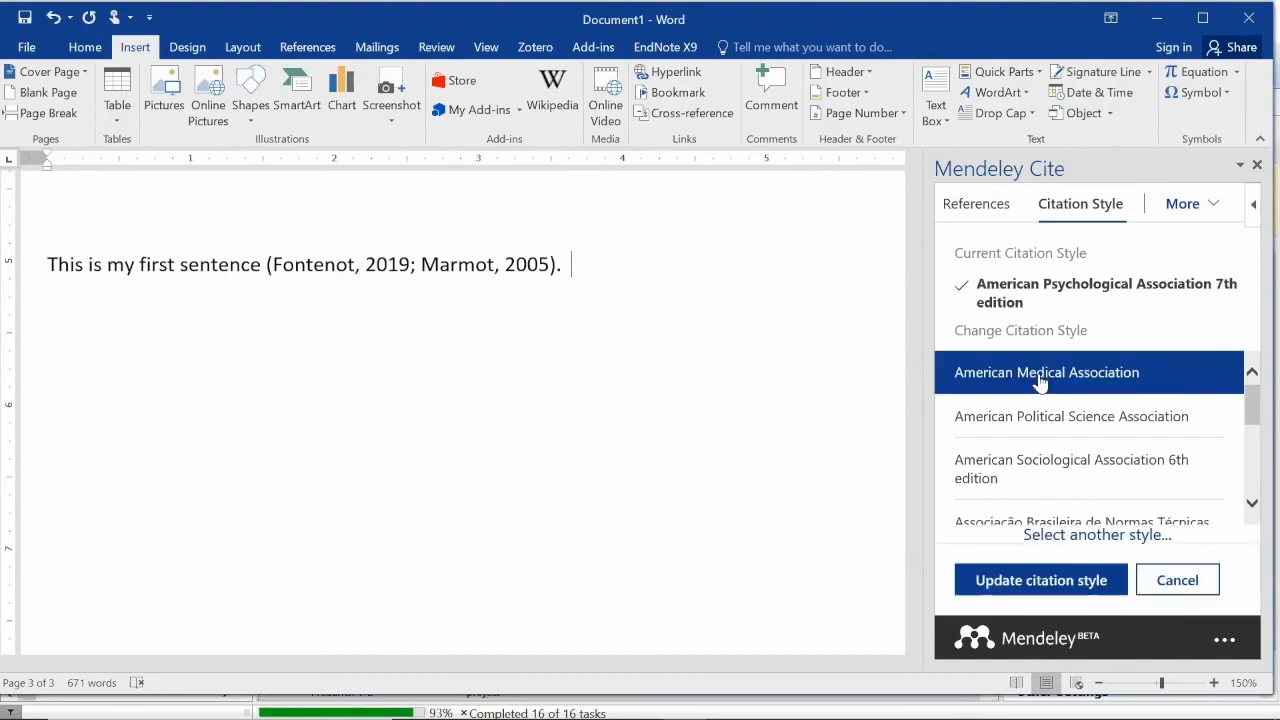
click(1058, 580)
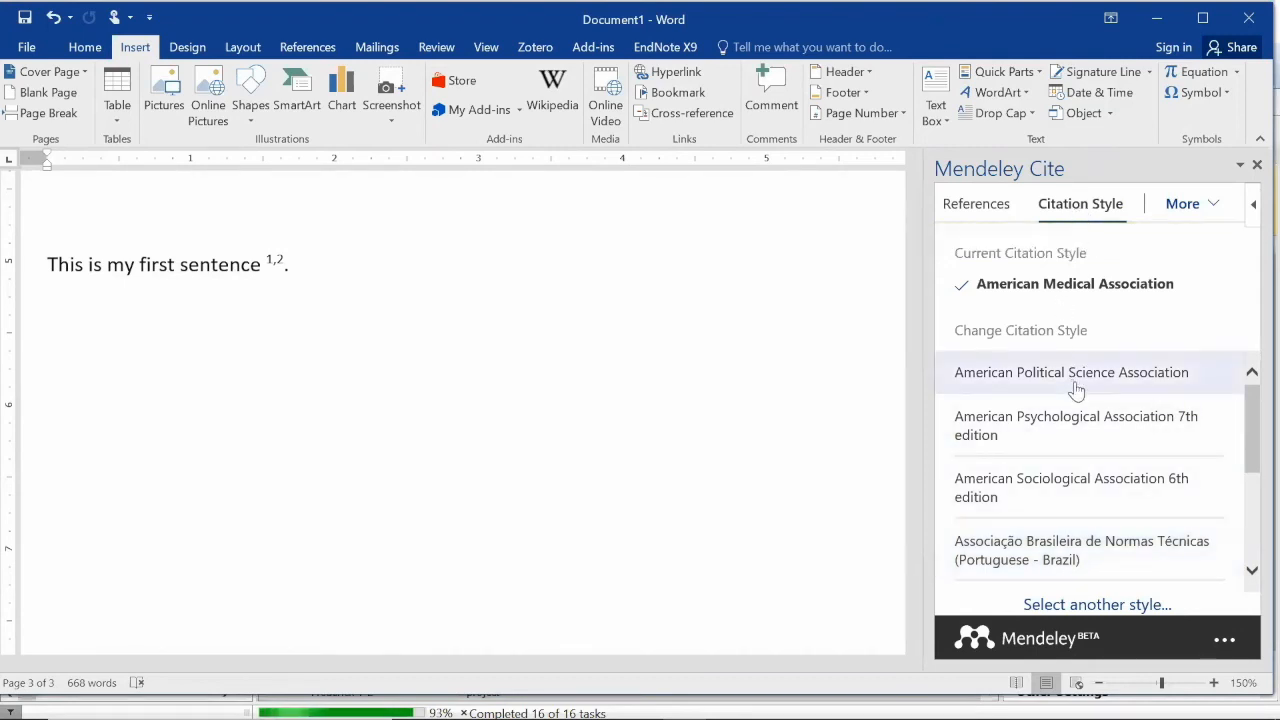
click(1080, 418)
click(1076, 594)
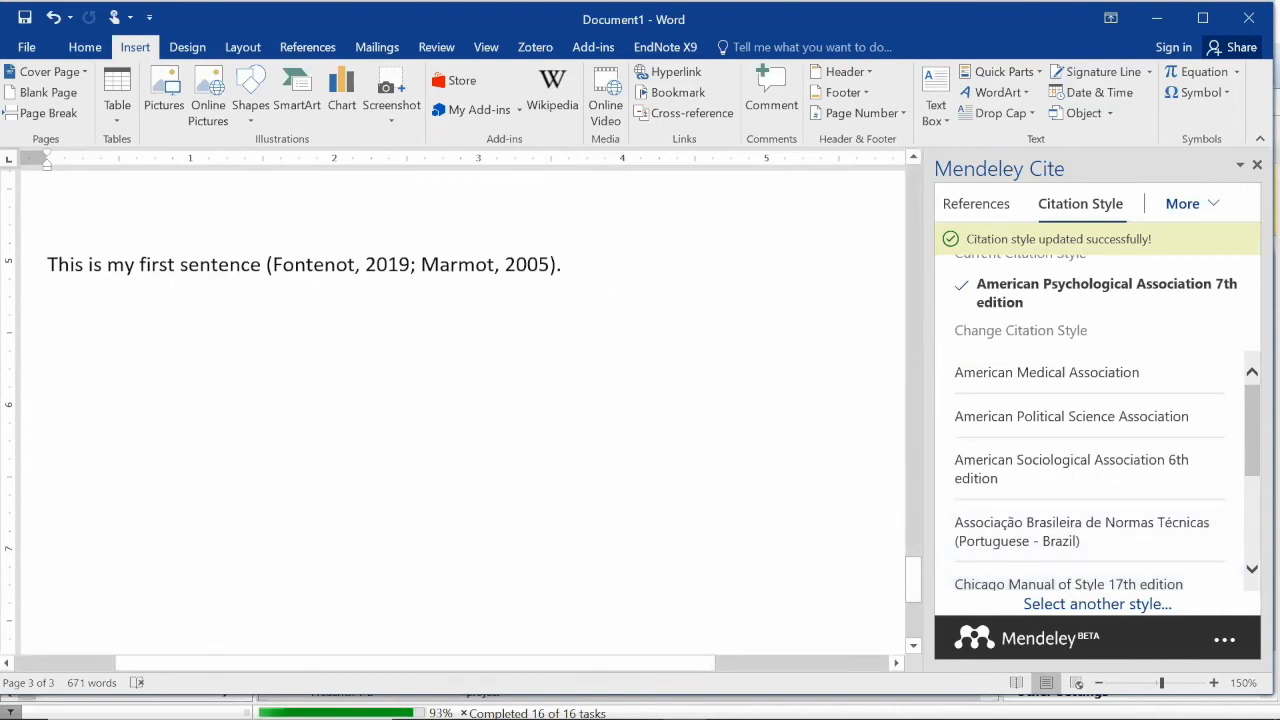
Insert a Mendeley APA bibliography listing Fontenot (2019) and Marmot (2005) below the sentence
click(1185, 218)
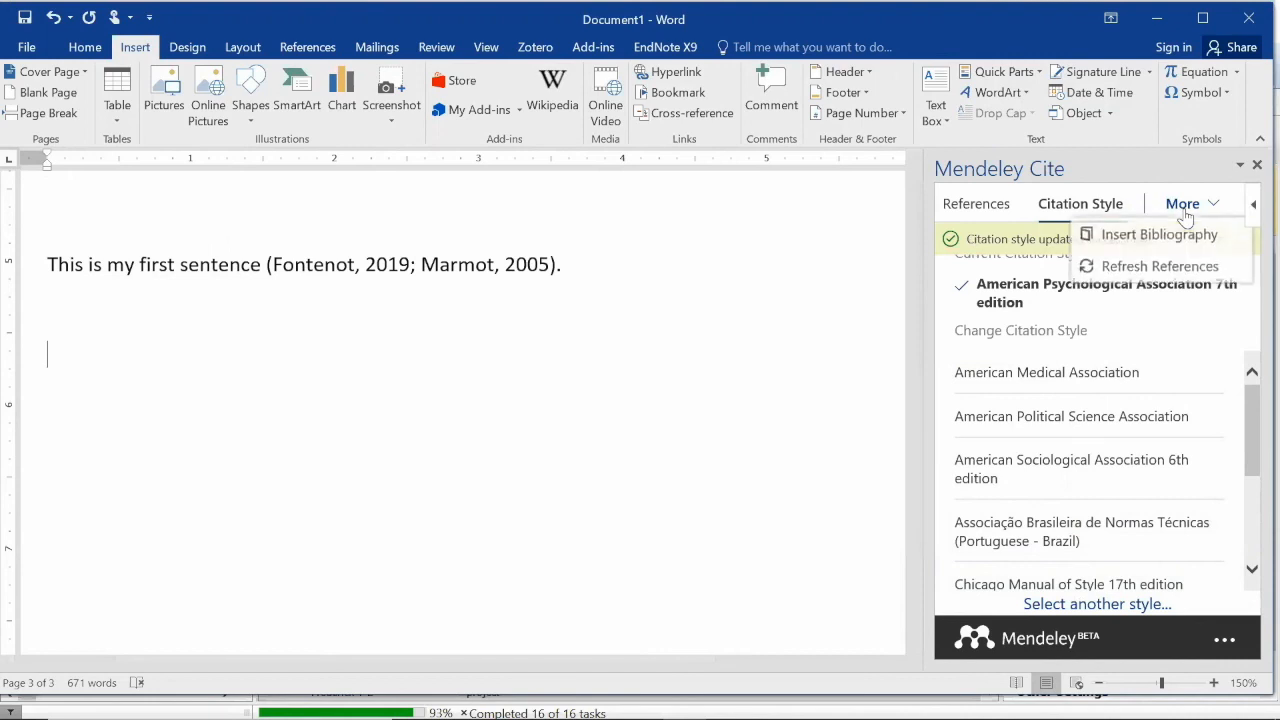
click(1190, 238)
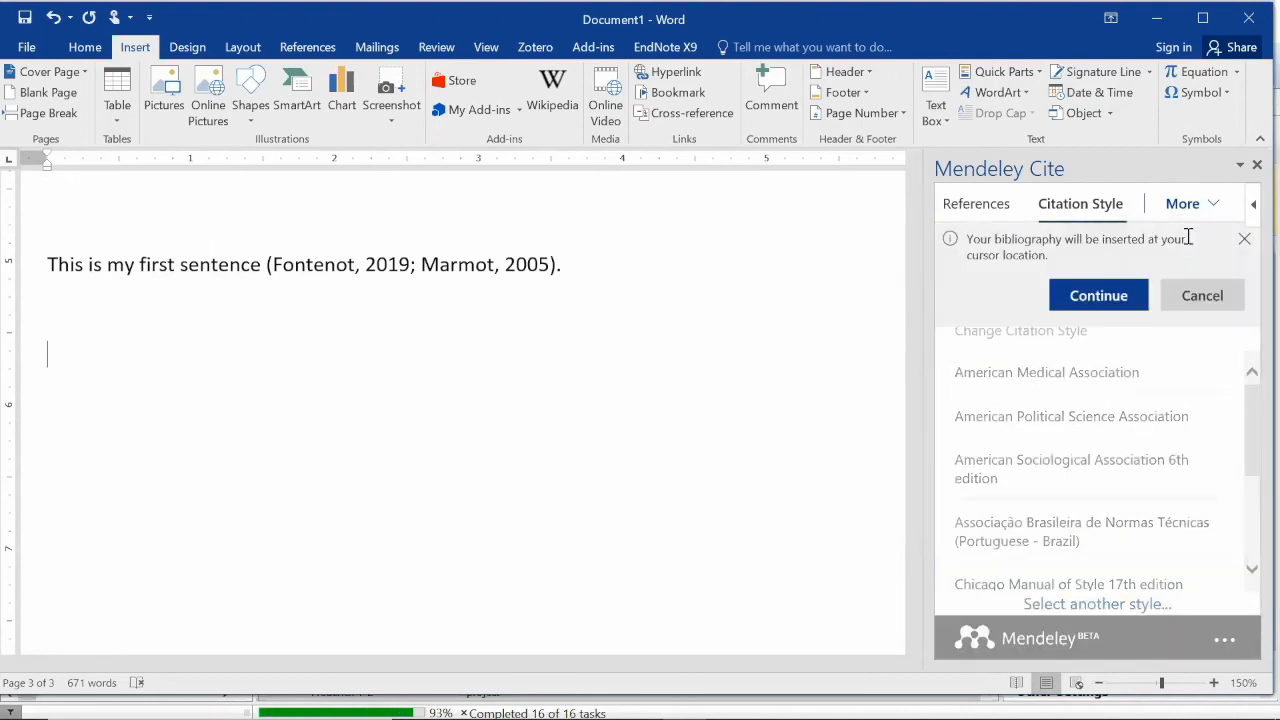
click(1105, 295)
scroll(846, 354, up, 5)
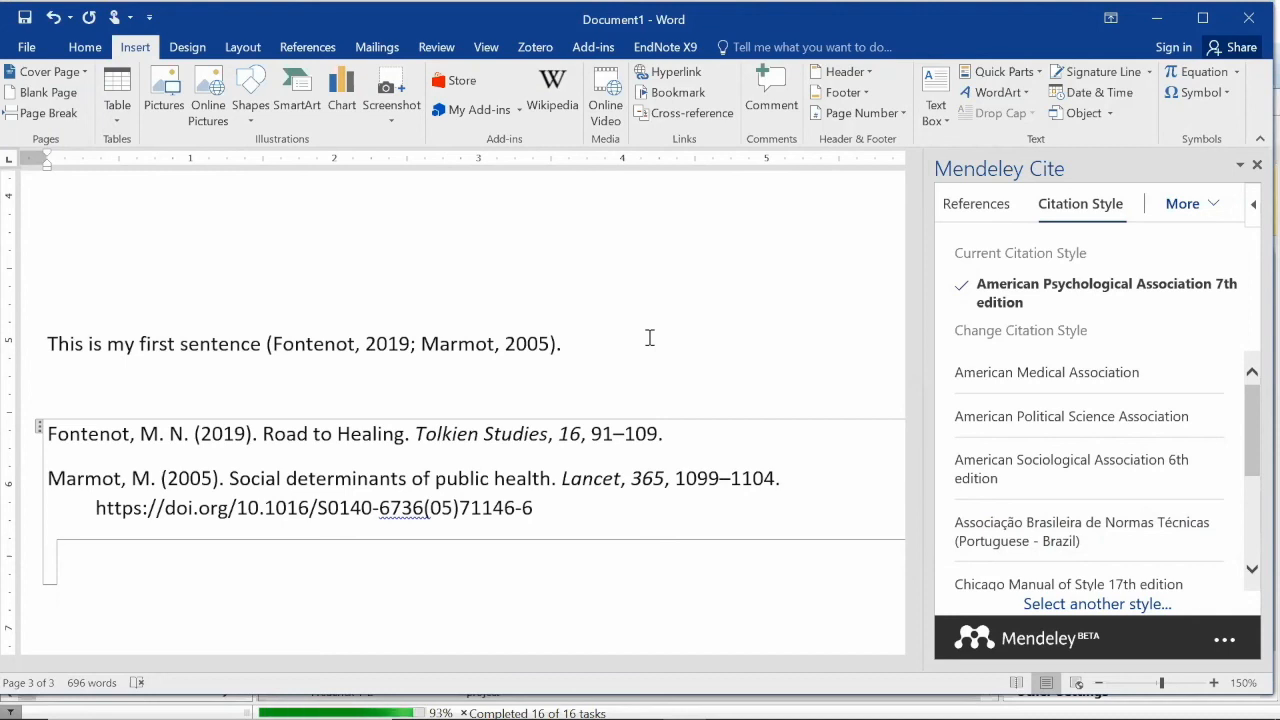
click(333, 56)
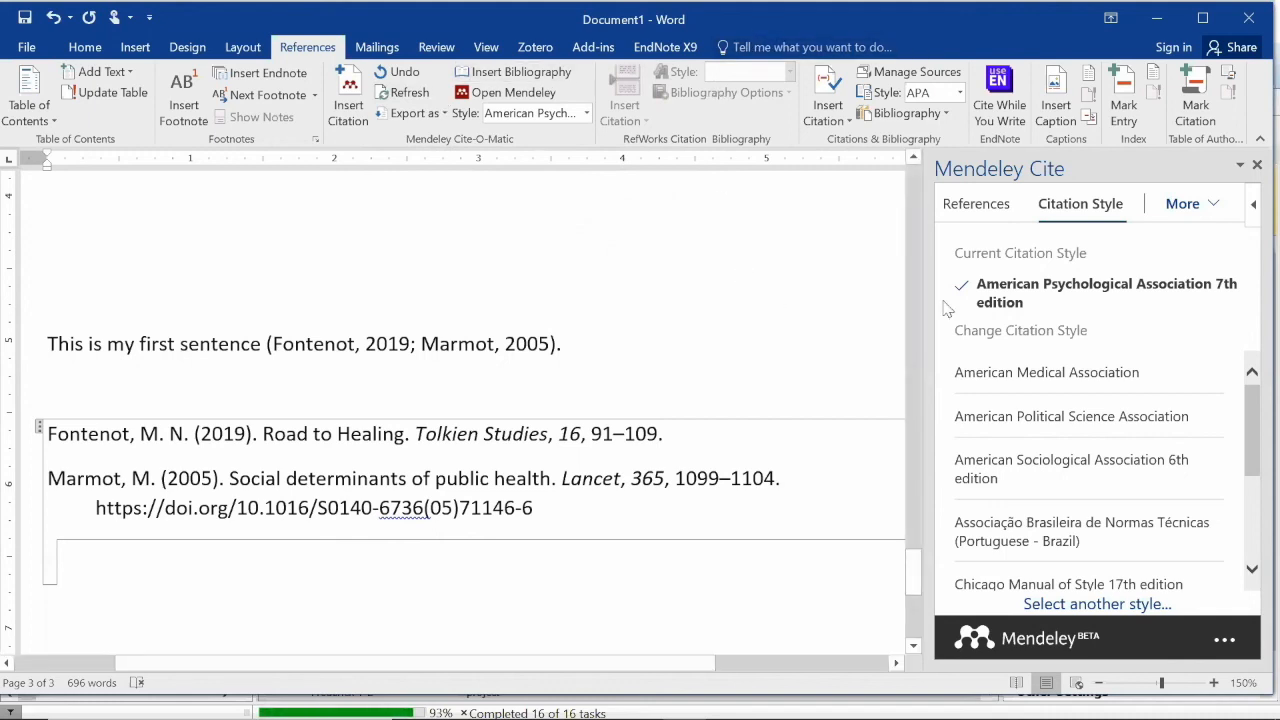
click(993, 212)
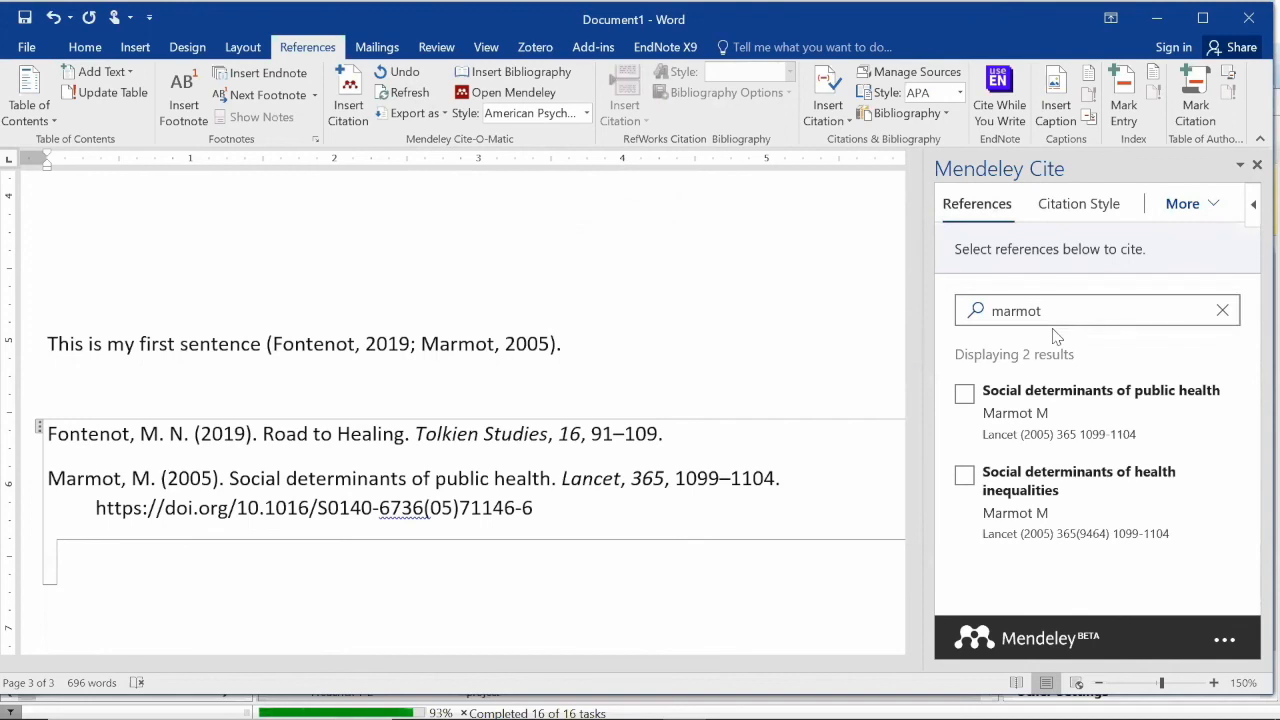
click(146, 50)
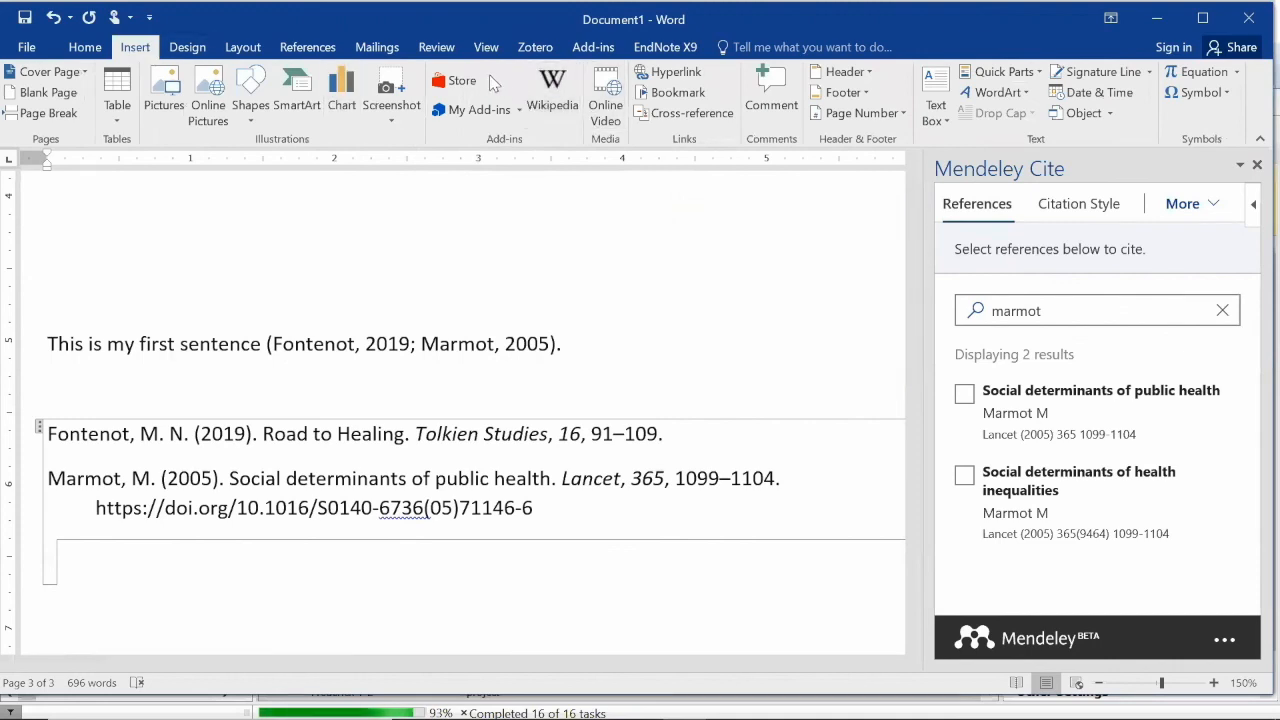
click(460, 81)
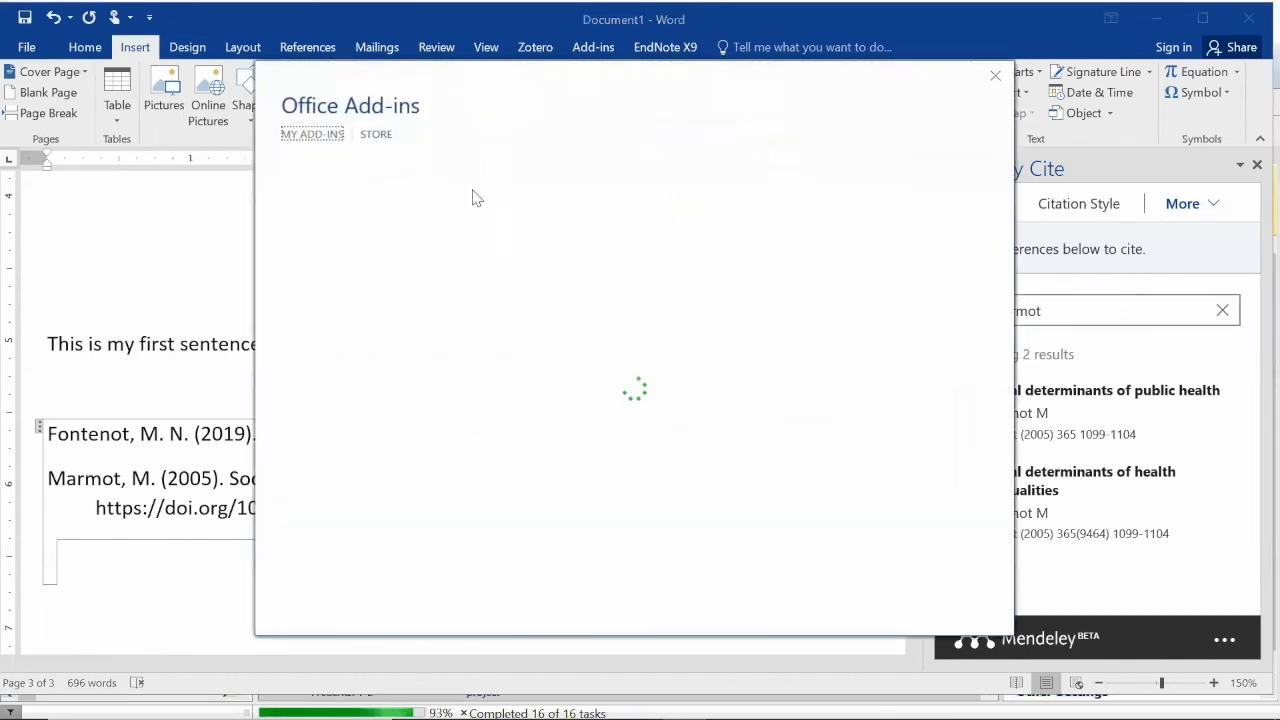
click(993, 76)
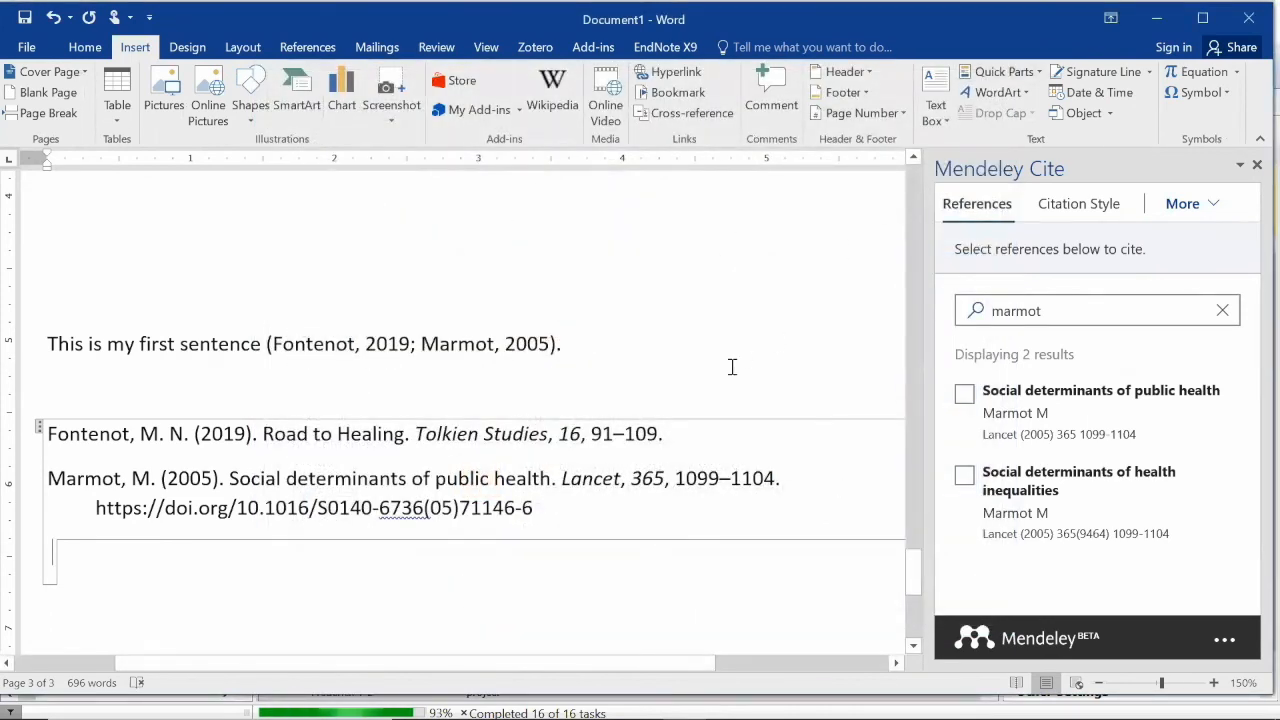
click(618, 331)
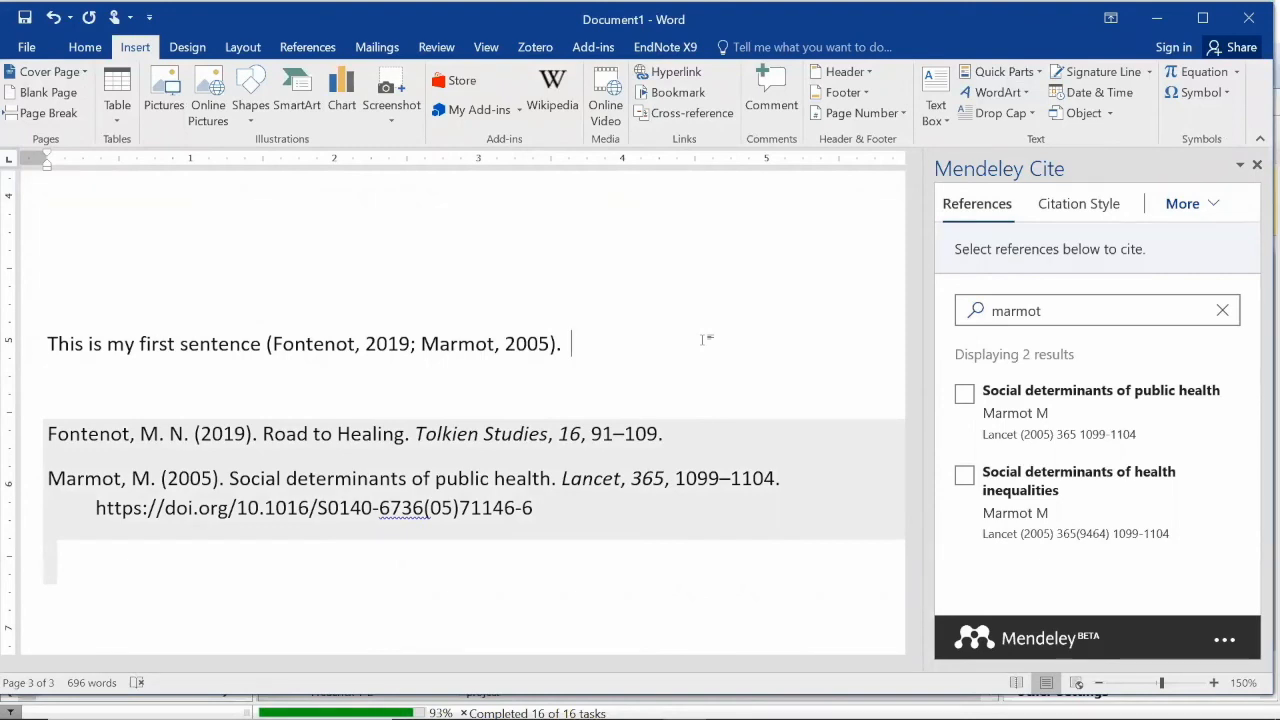
Reduce the first citation to (Marmot, 2005), then type 'this is my second sentcnce' after it
click(413, 348)
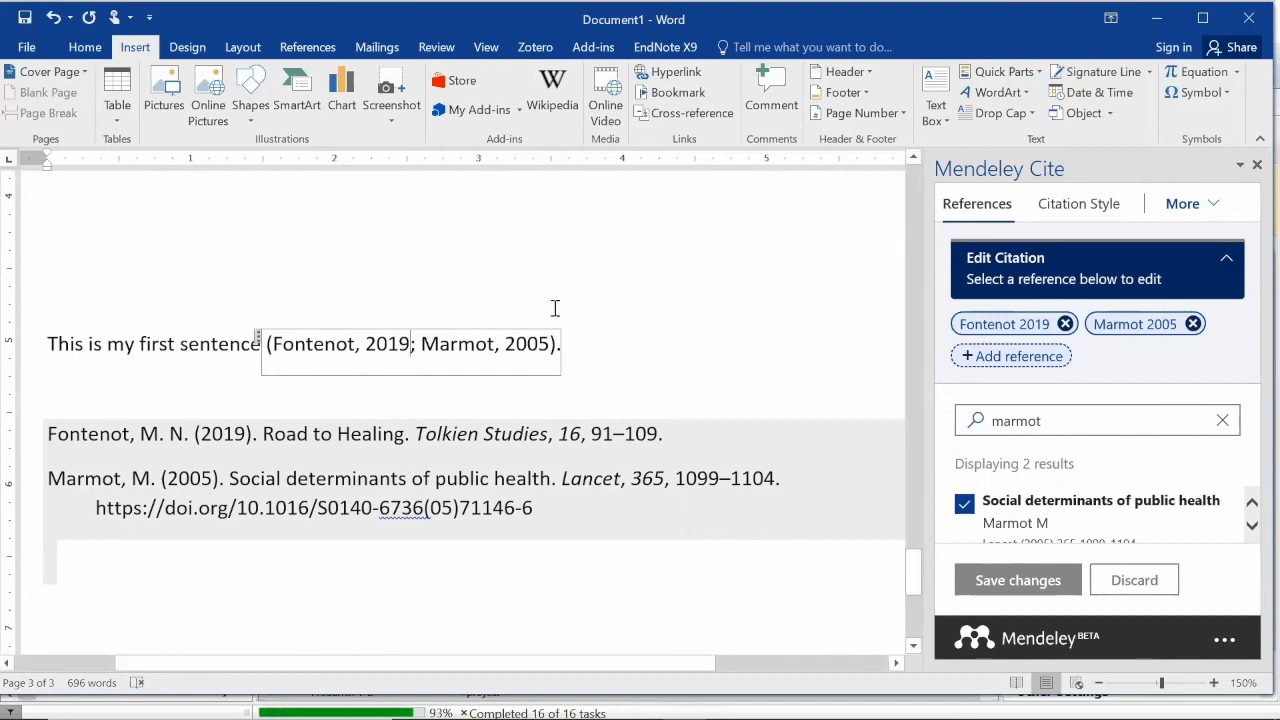
click(1066, 324)
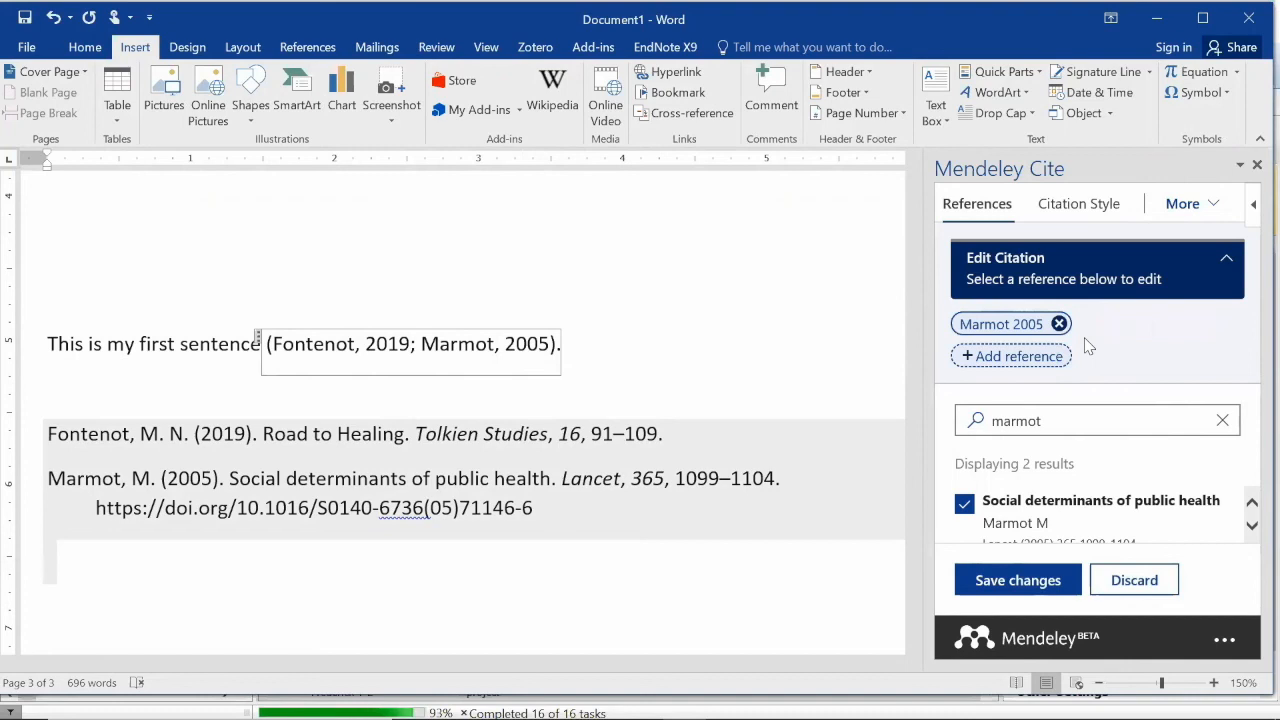
click(1053, 578)
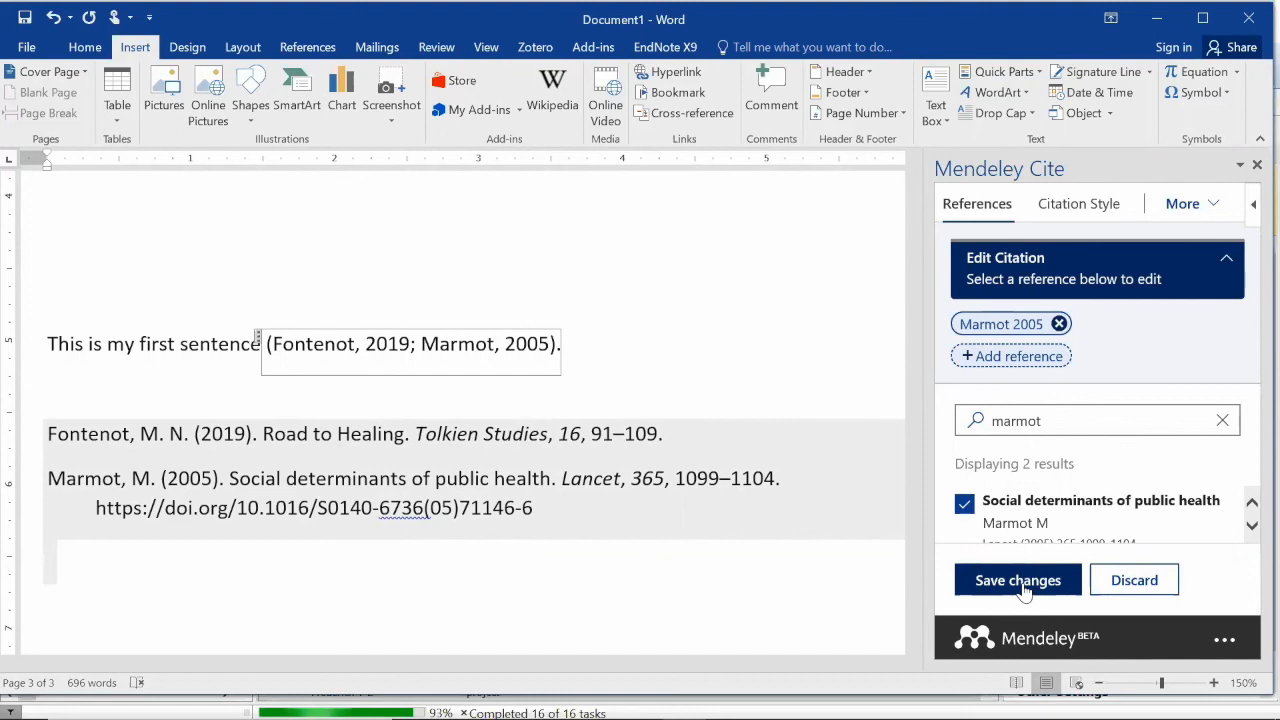
click(1018, 581)
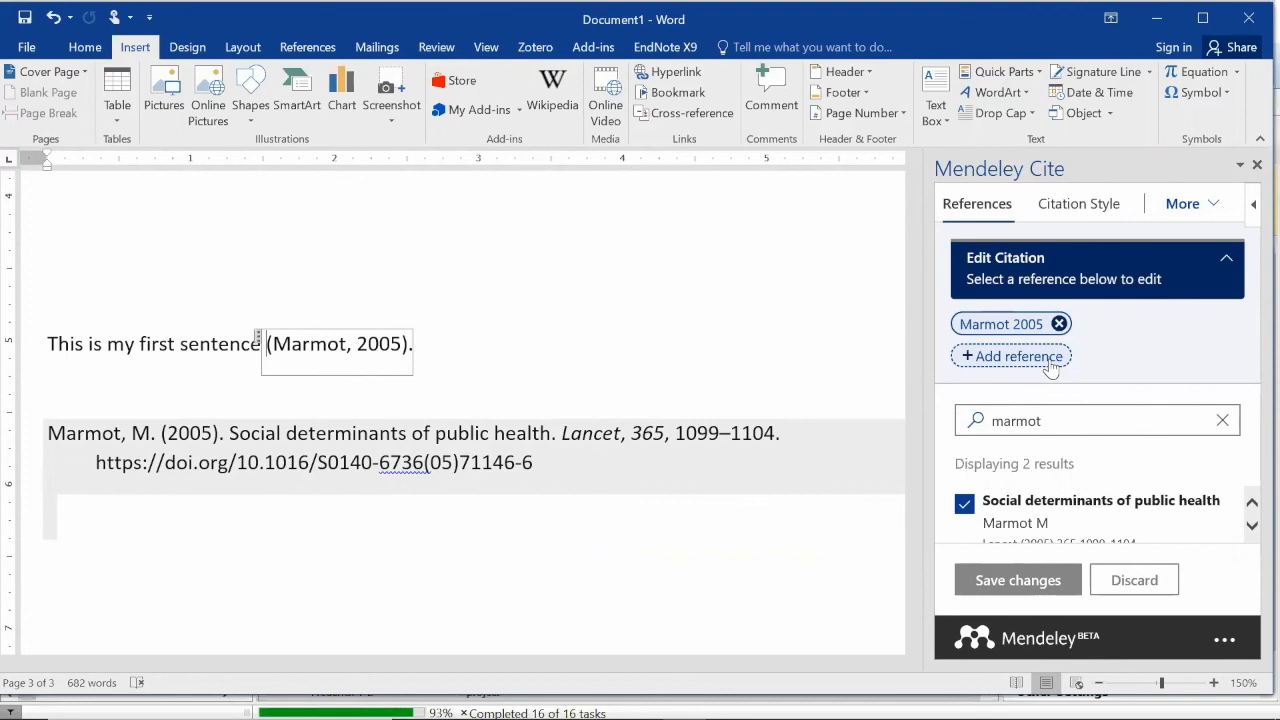
click(514, 337)
text(this i)
text(s my second sentc)
text(nce)
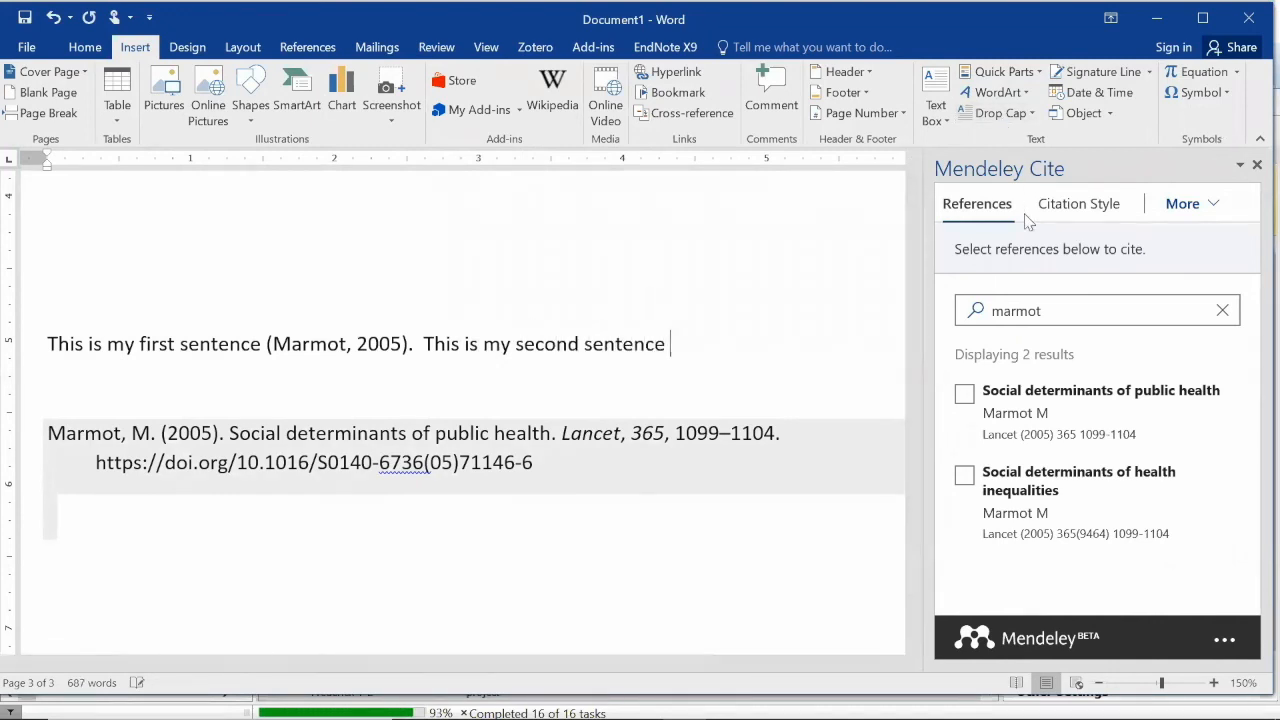
click(1010, 430)
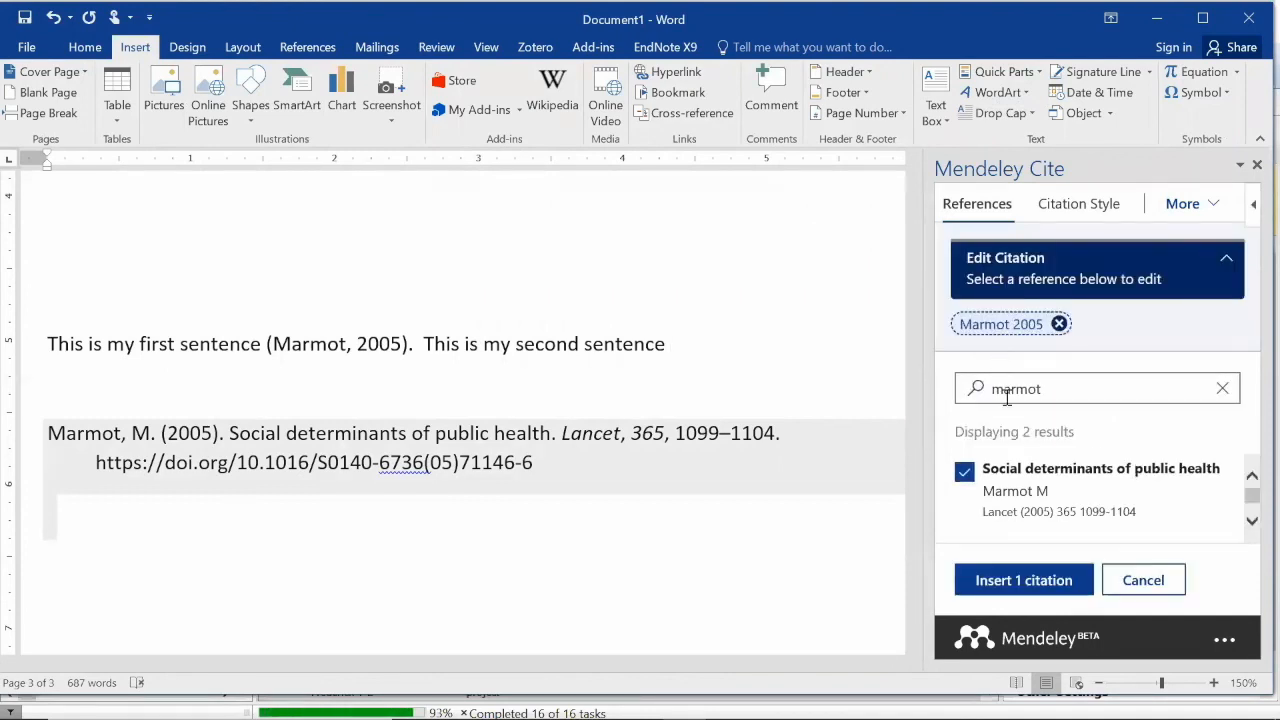
click(1021, 580)
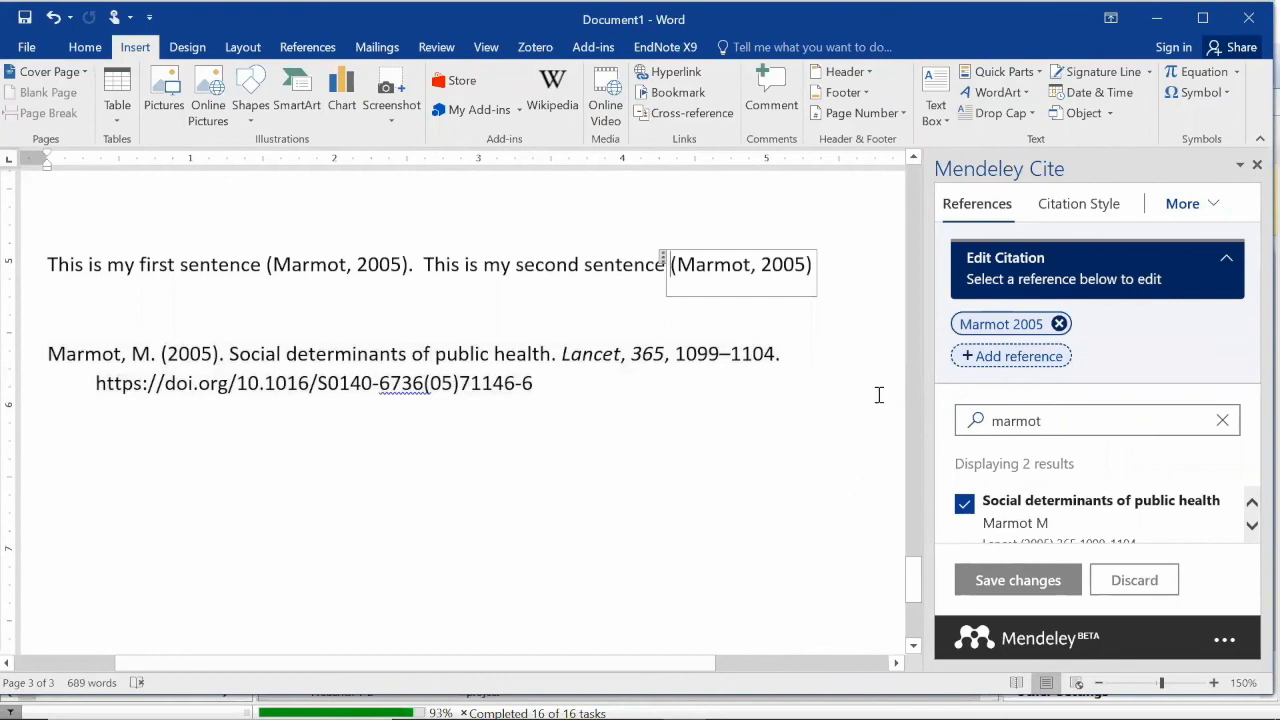
click(680, 510)
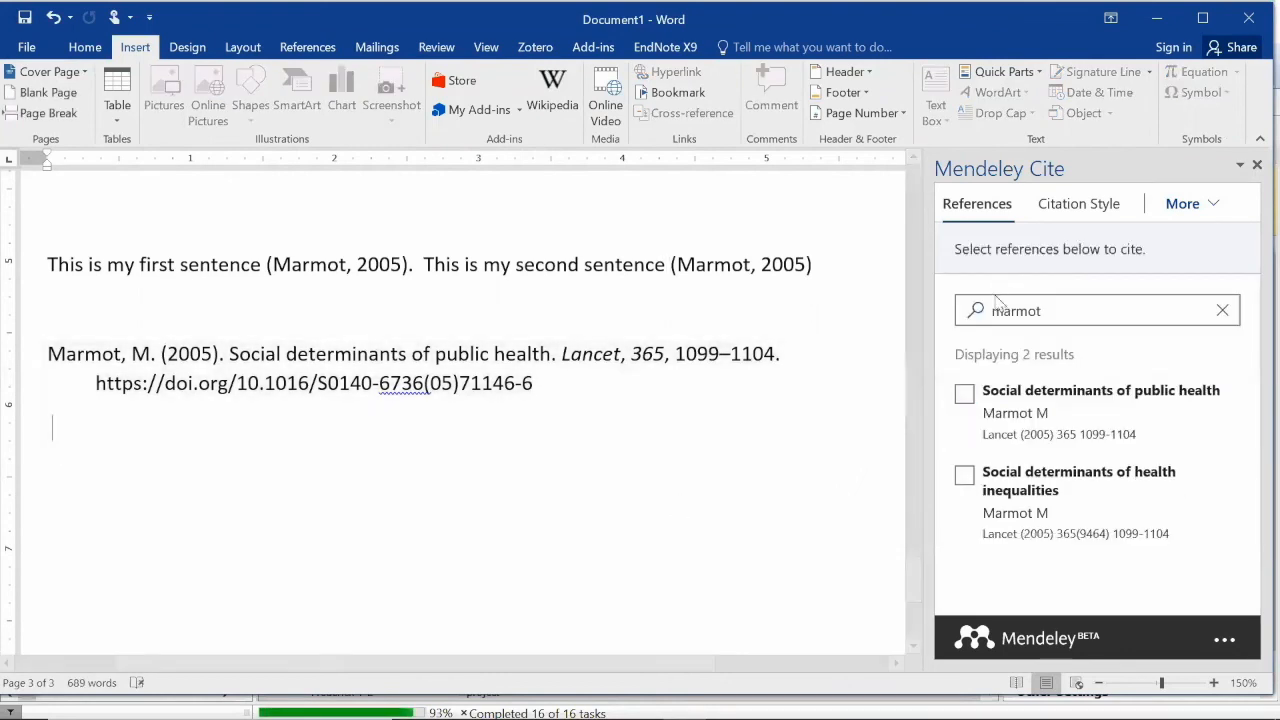
scroll(797, 317, up, 1)
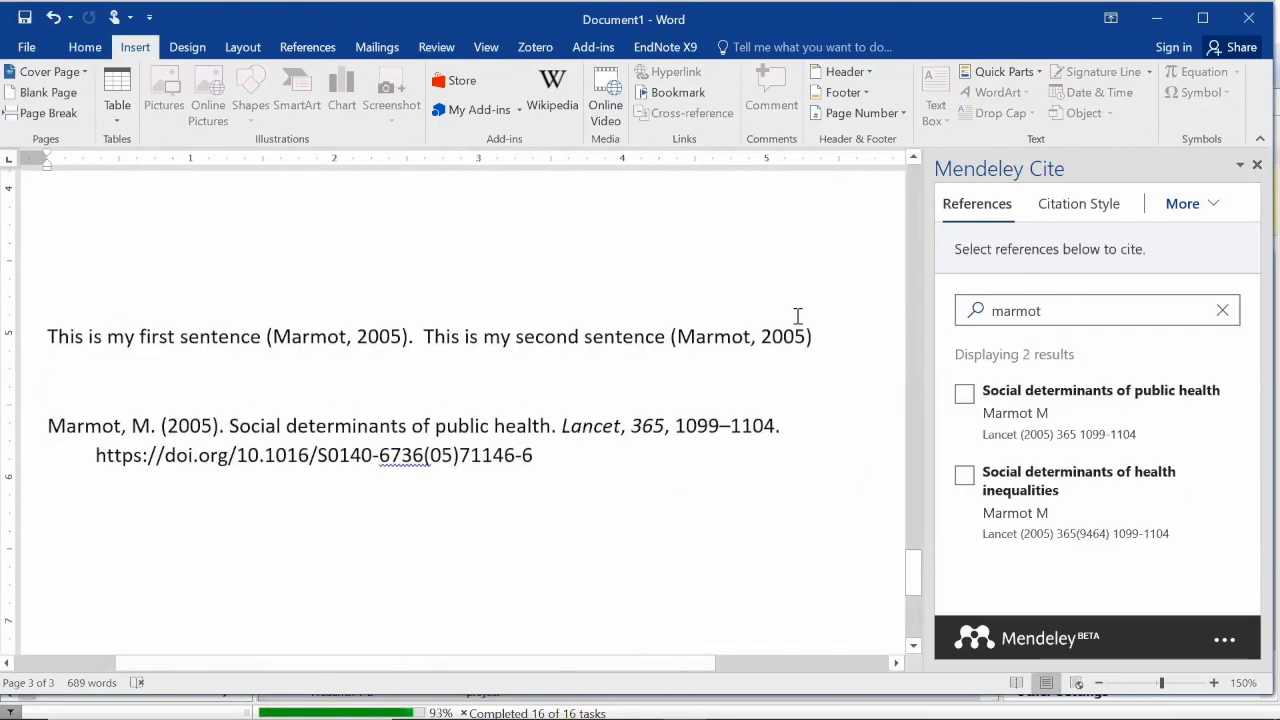
click(787, 336)
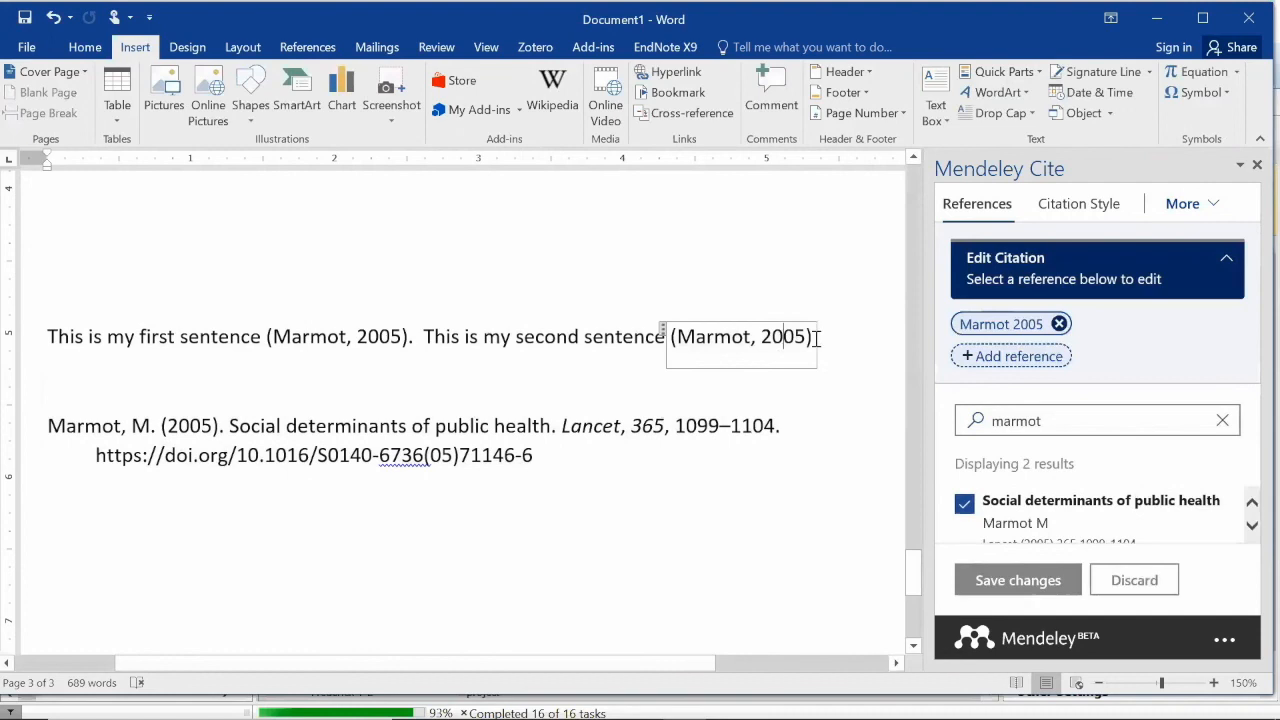
click(1059, 324)
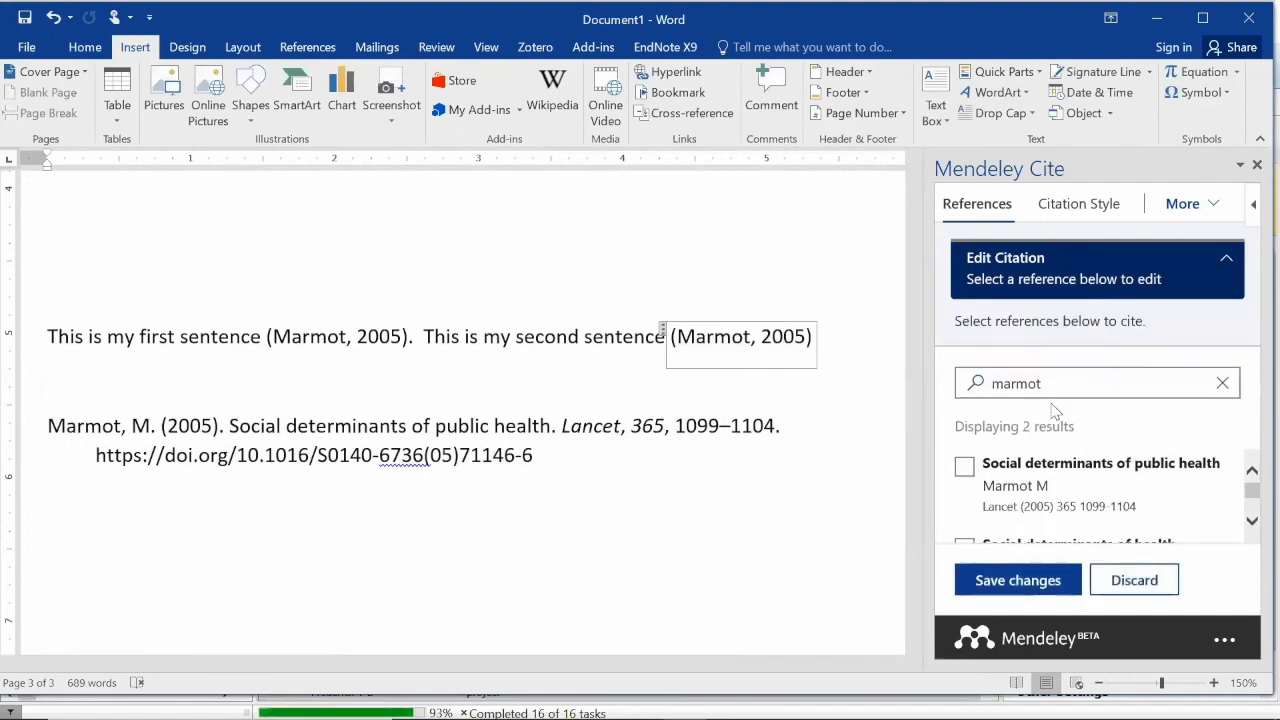
click(1007, 585)
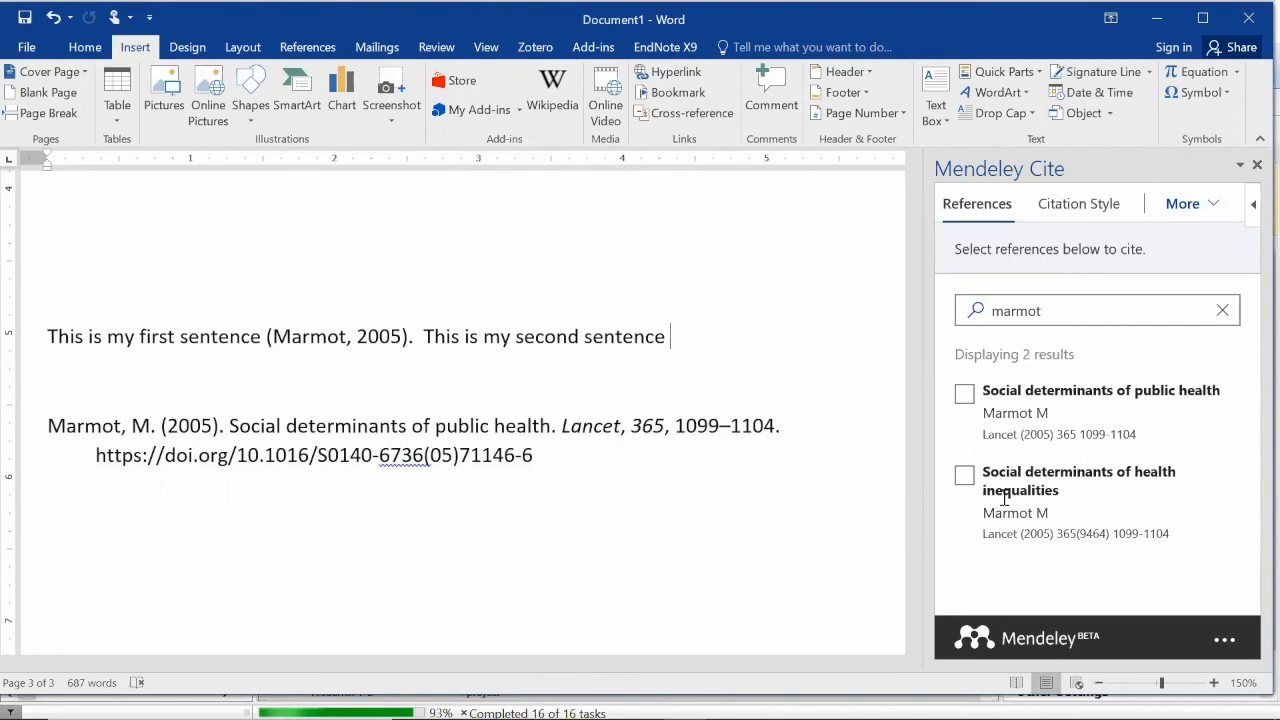
Refresh the Mendeley references, then clear the 'marmot' search so All References lists everything
click(1214, 210)
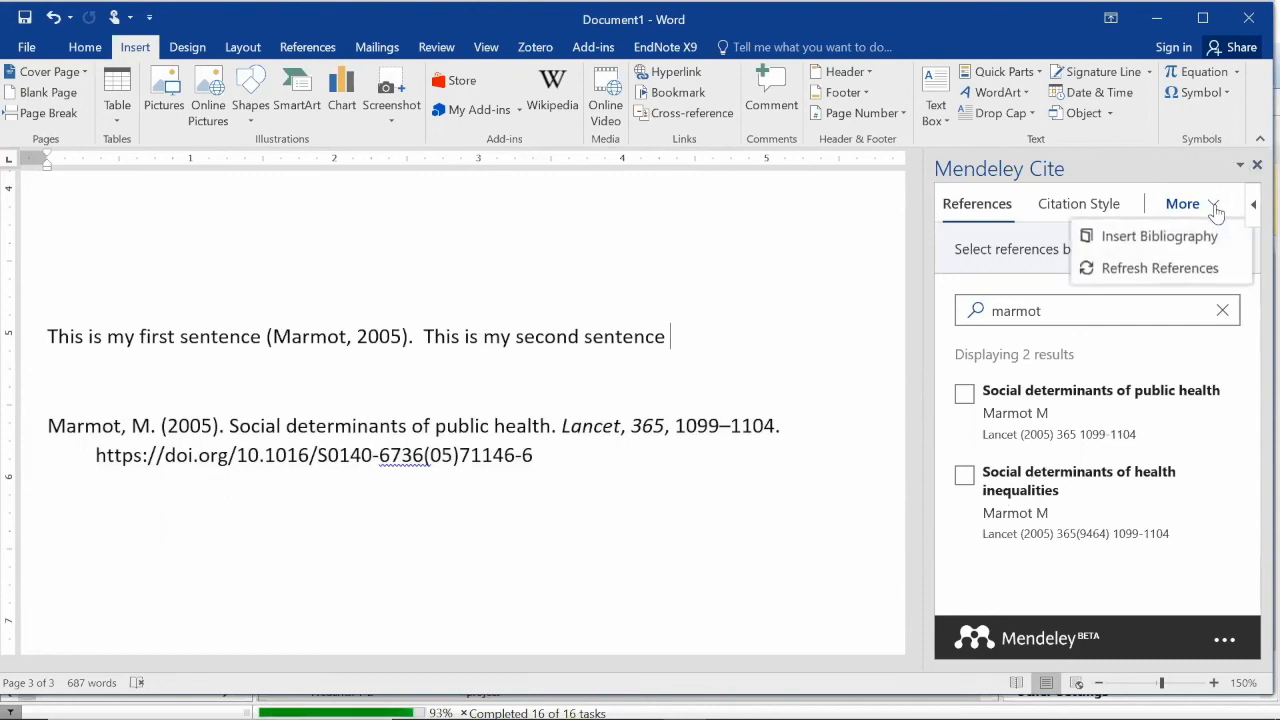
click(1203, 272)
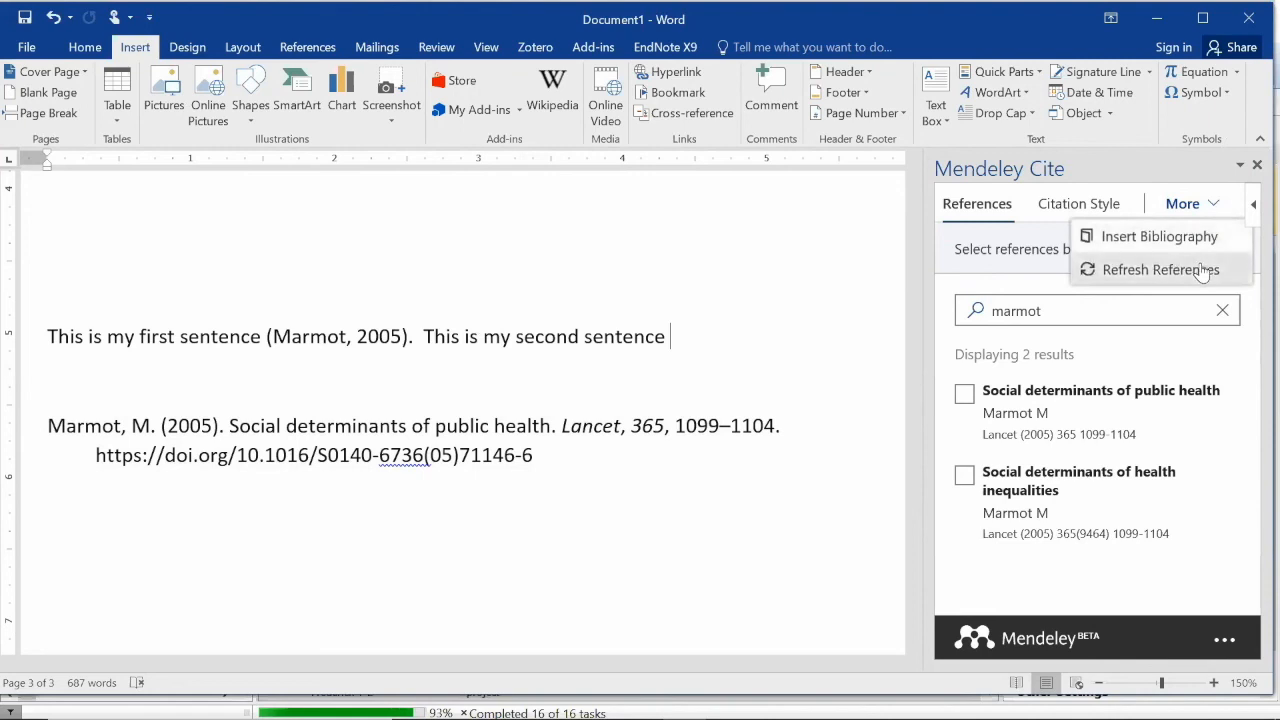
click(1113, 212)
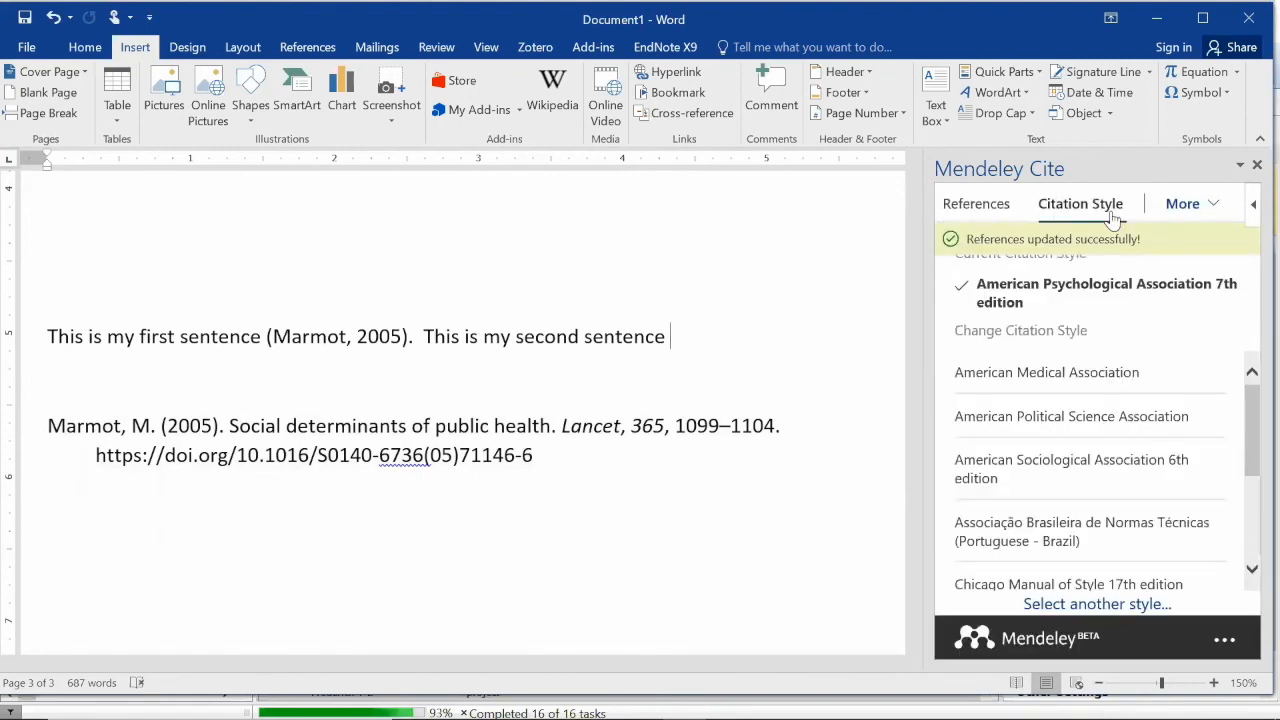
click(990, 215)
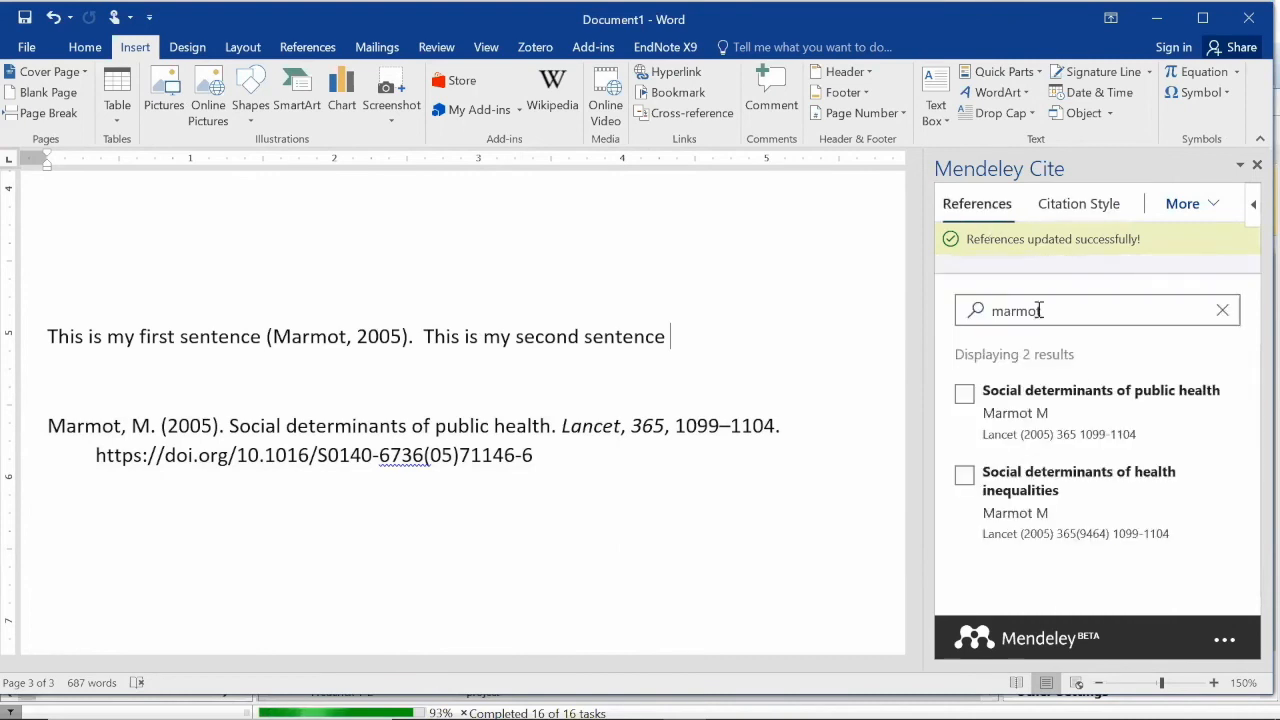
click(1223, 312)
scroll(1228, 480, down, 1)
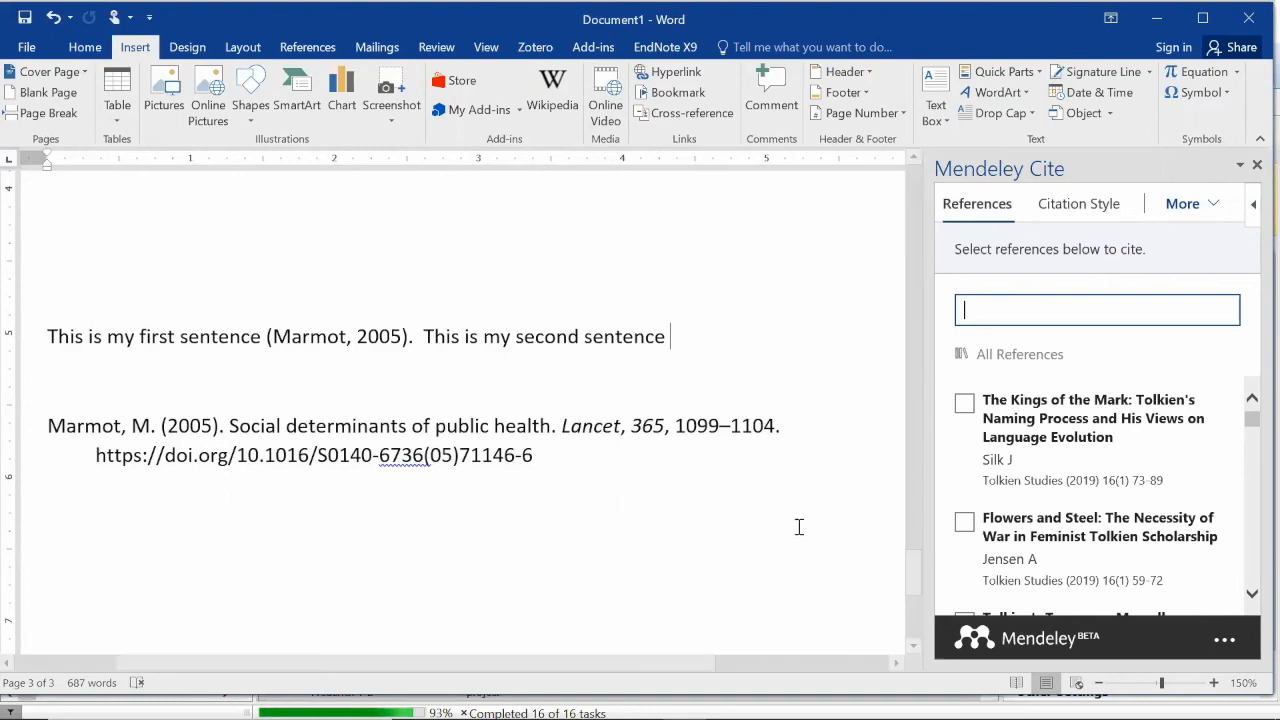
click(307, 47)
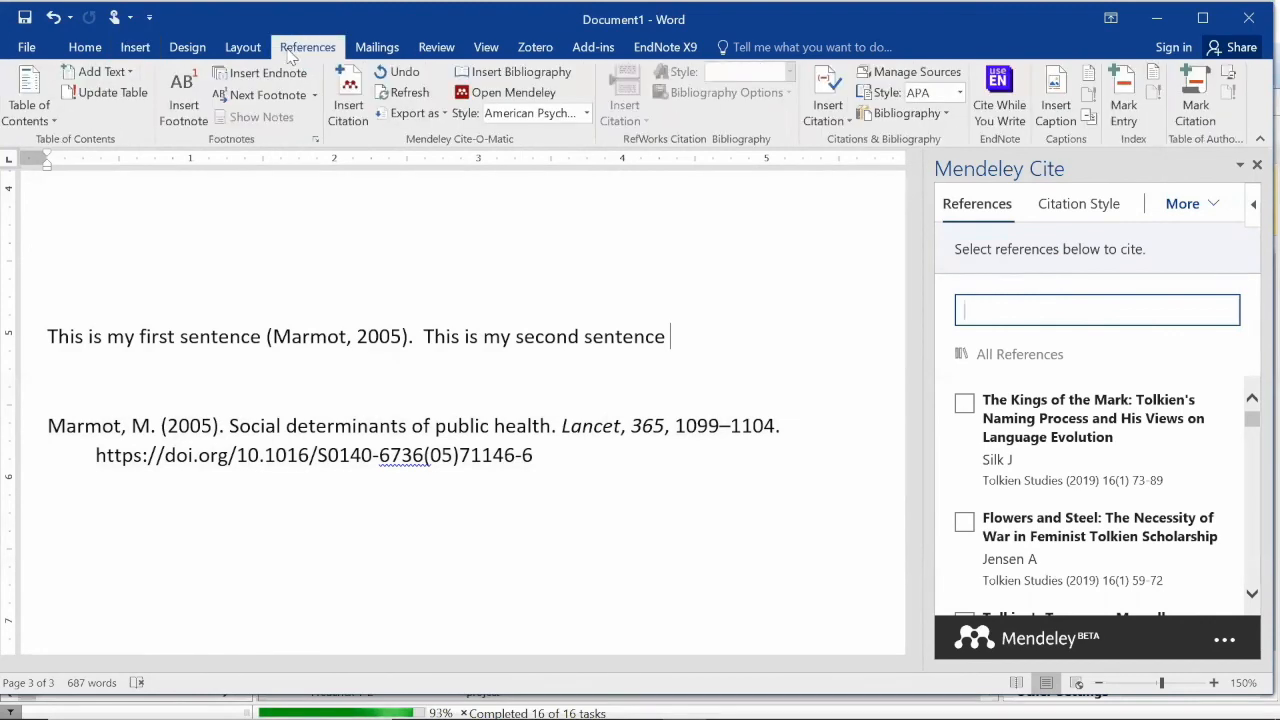
click(350, 112)
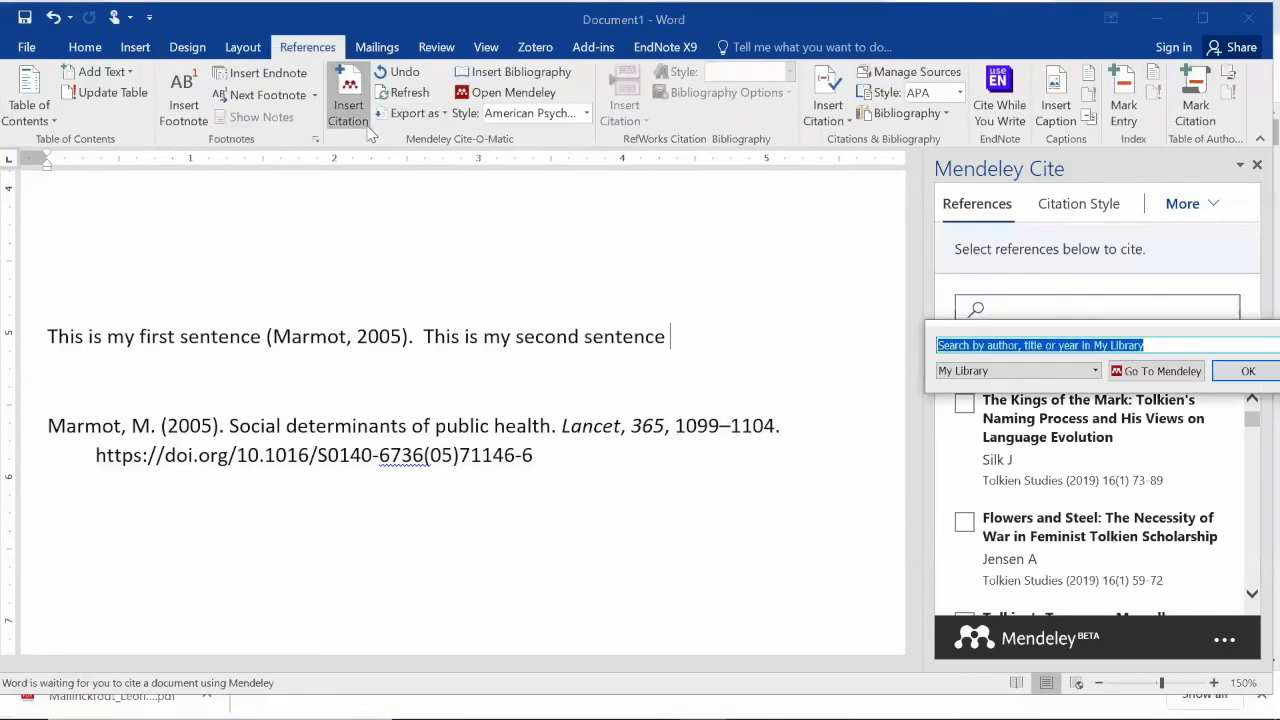
drag(948, 340, 746, 372)
click(780, 400)
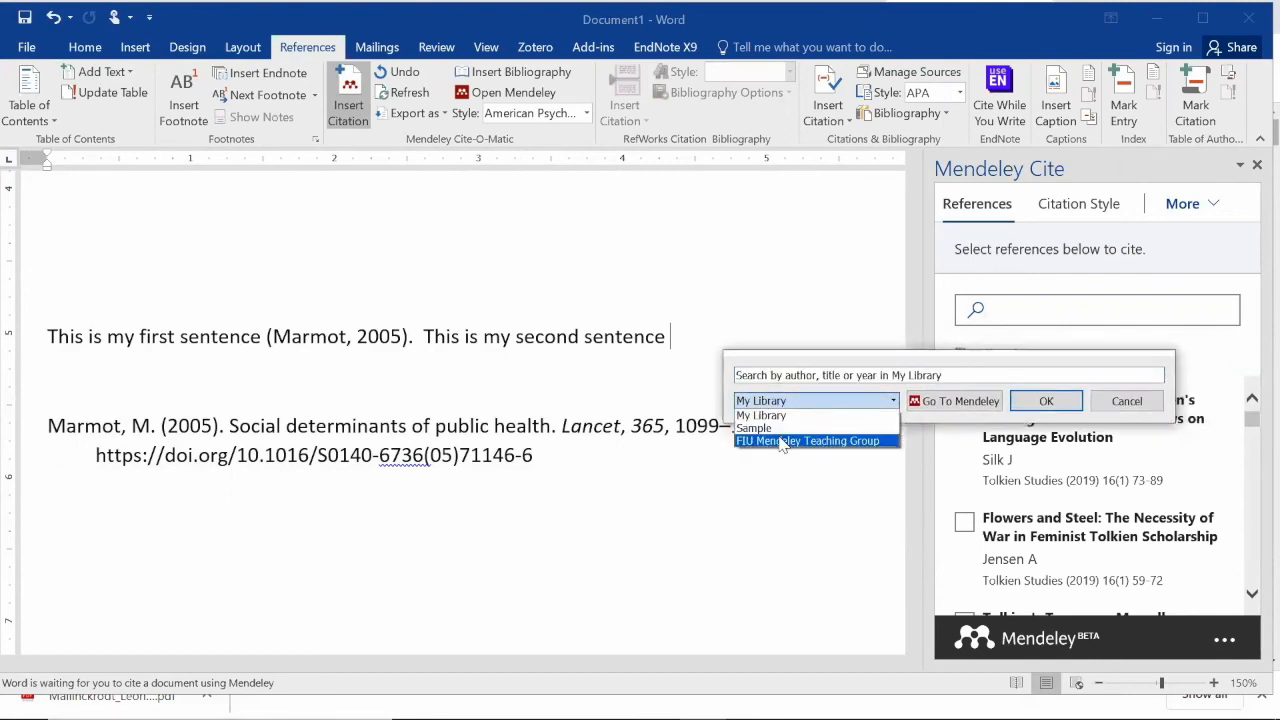
click(781, 441)
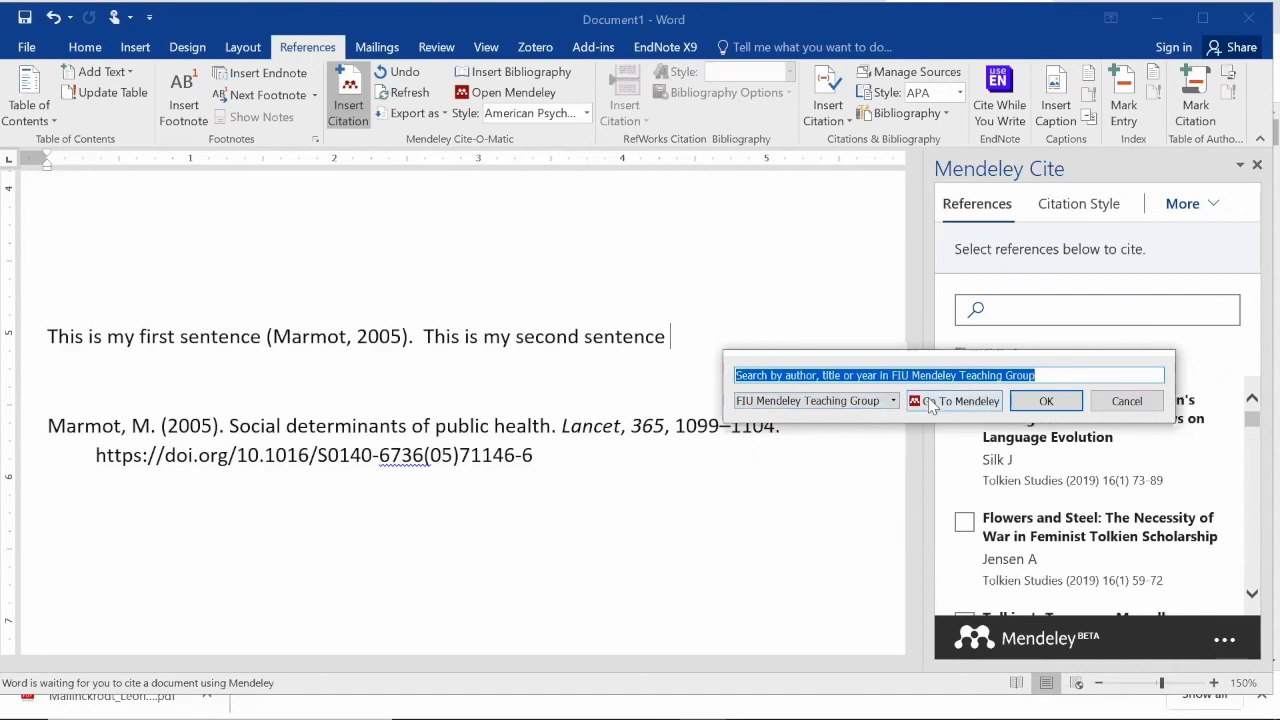
click(1126, 401)
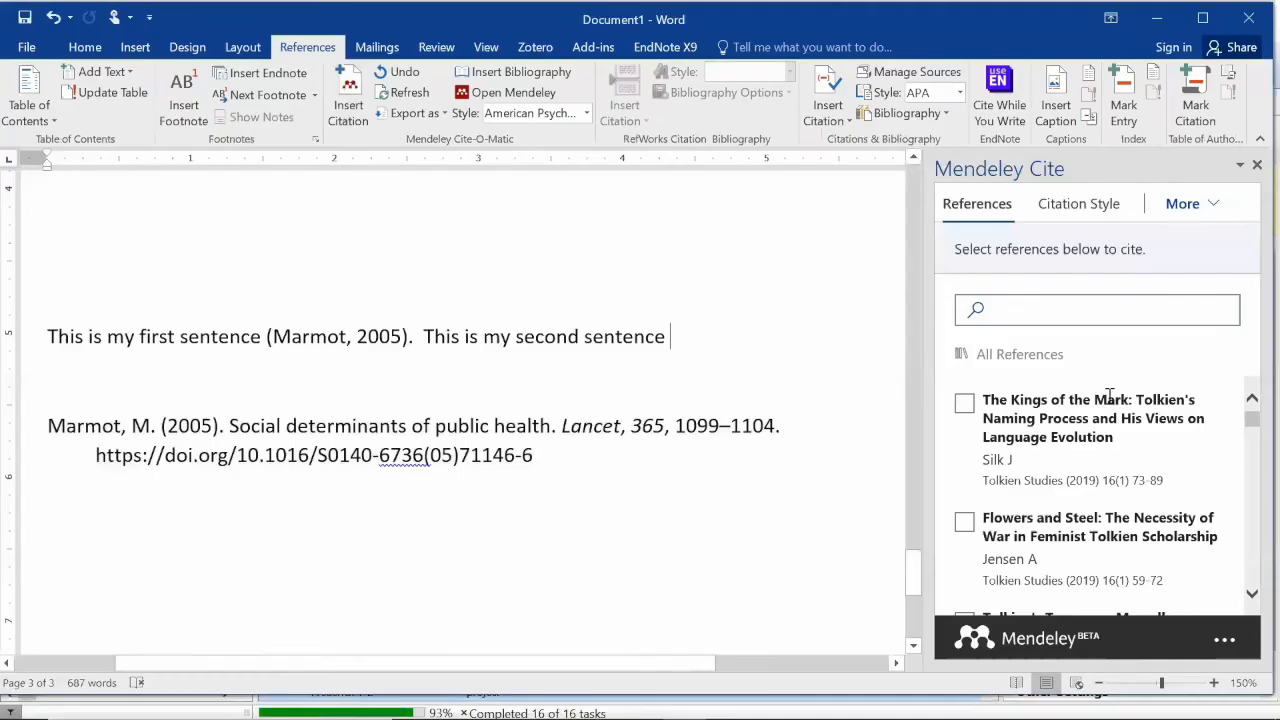